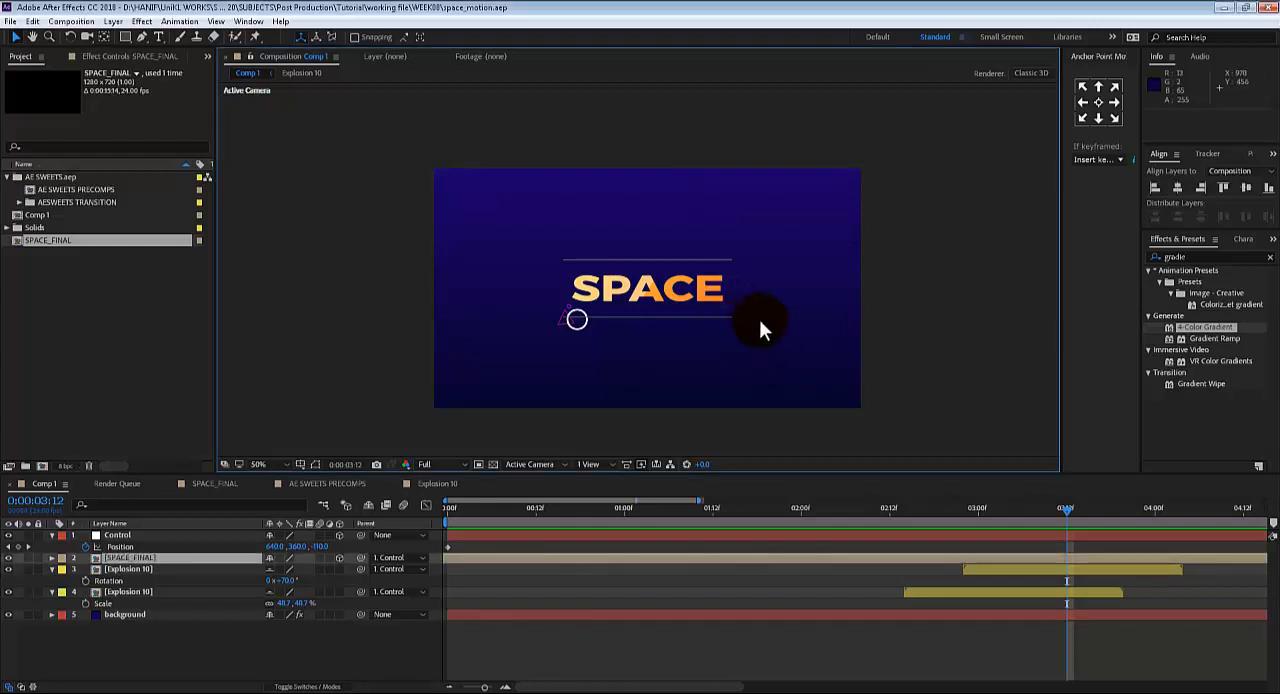
# Preview the SPACE title animation in an enlarged composition view and restore the normal layout
pyautogui.press('`')
pyautogui.press('.')
pyautogui.press('space')
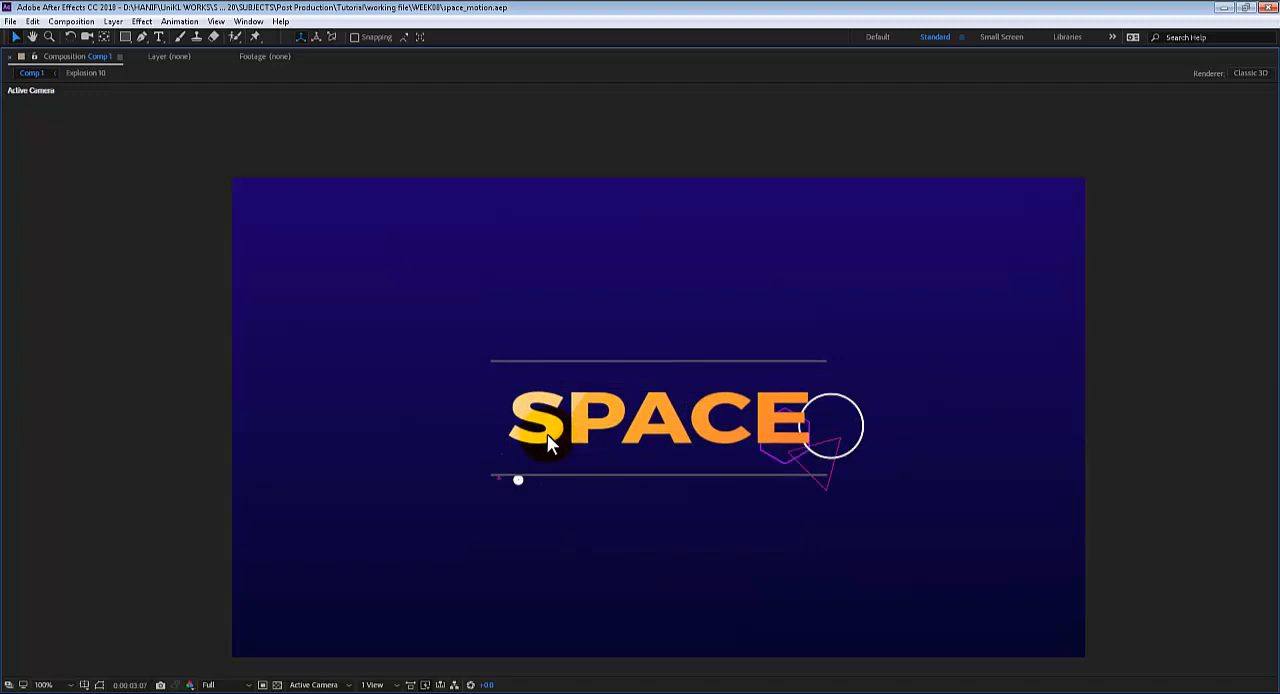
pyautogui.click(547, 434)
pyautogui.press('space')
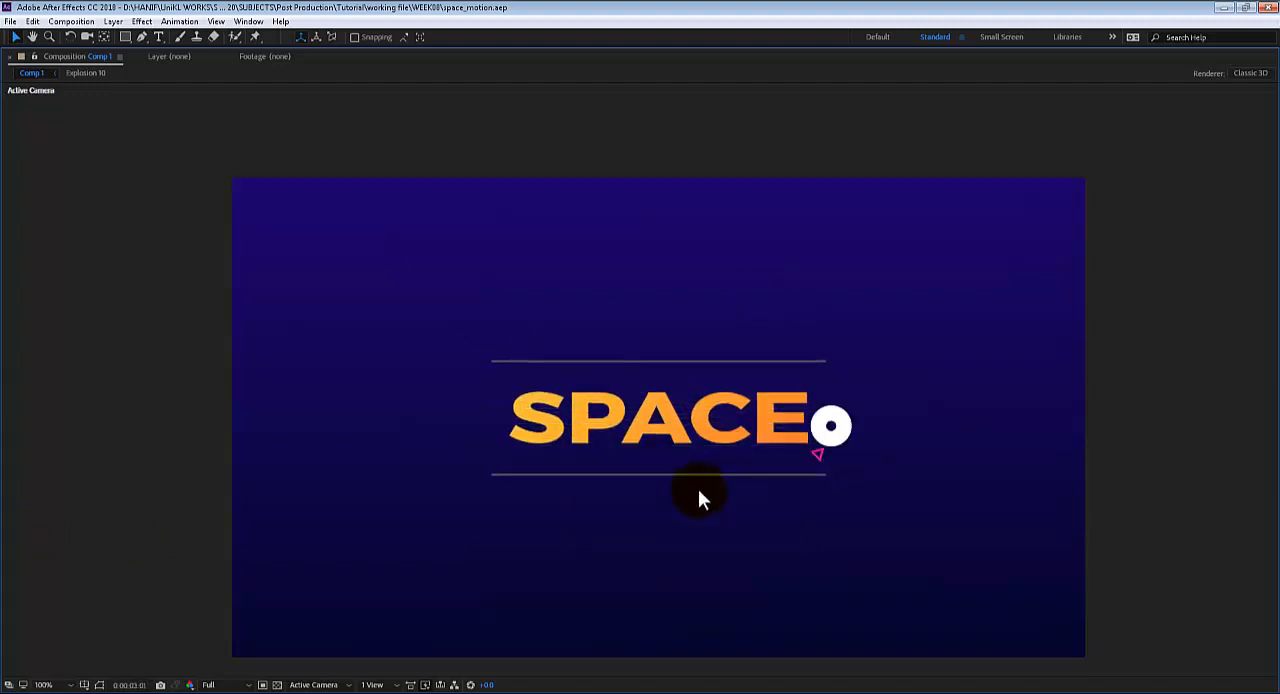
pyautogui.press('`')
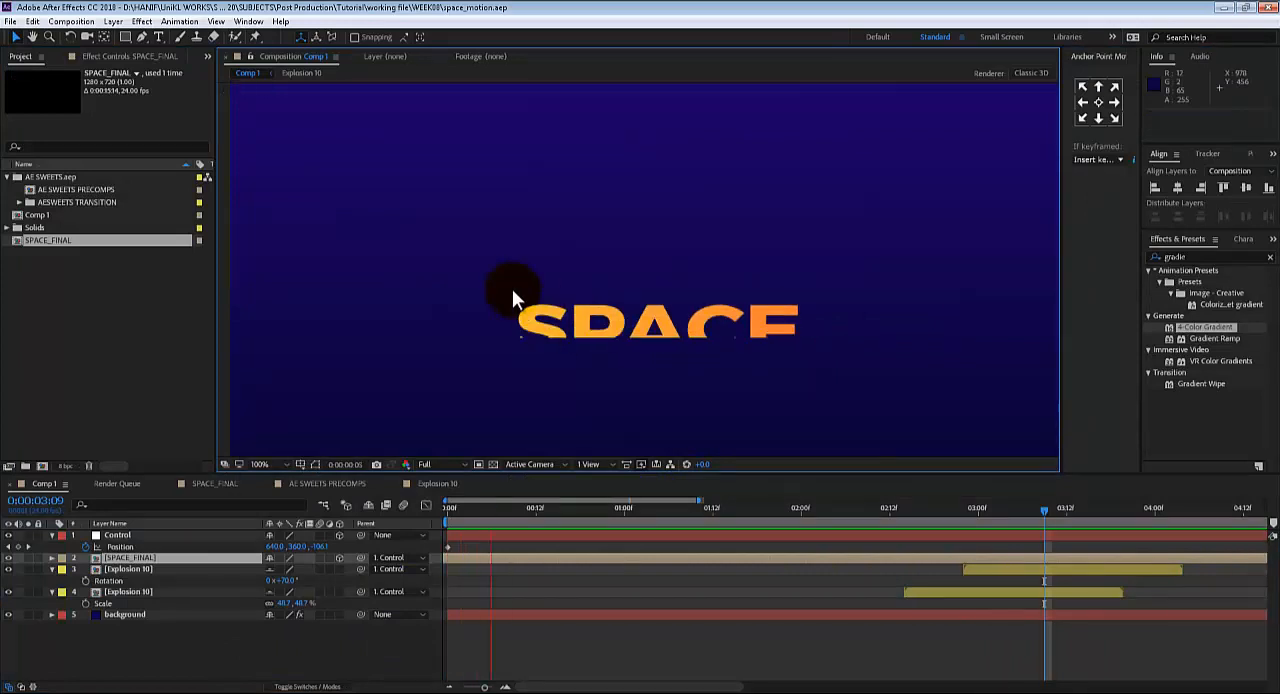
# Create a new project with a 1280 × 720 px composition at 24 frames per second
pyautogui.click(9, 21)
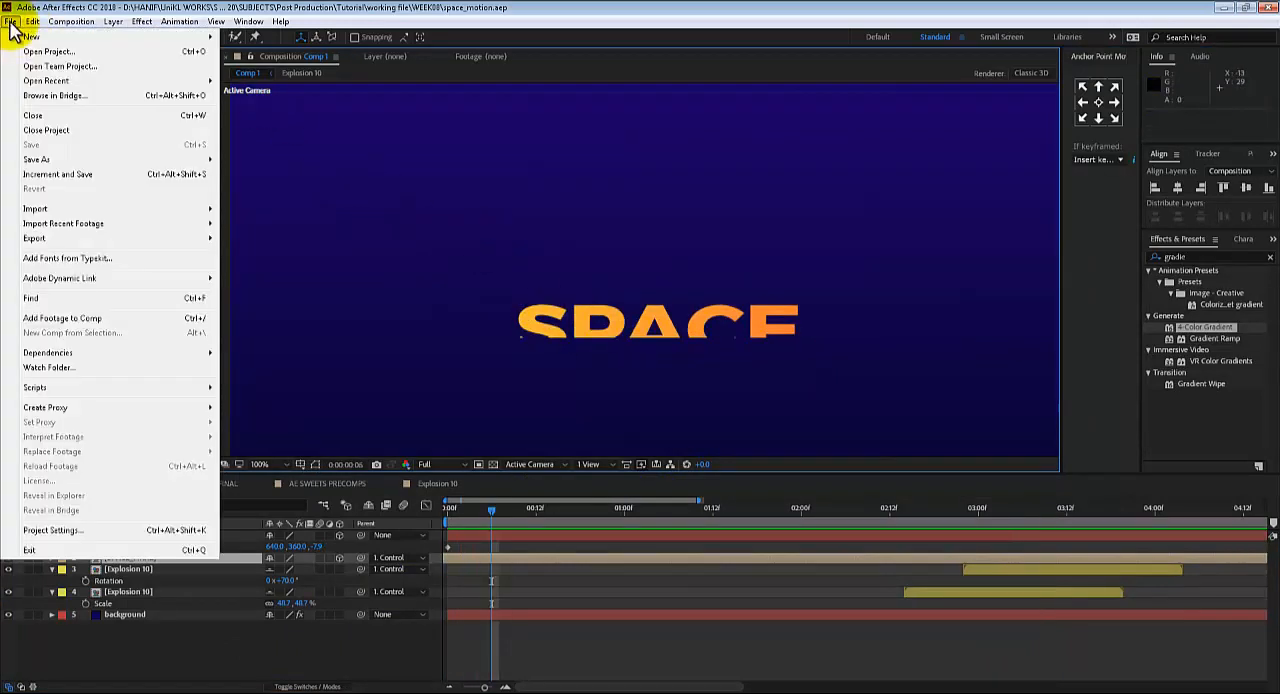
pyautogui.moveTo(36, 36)
pyautogui.click(345, 44)
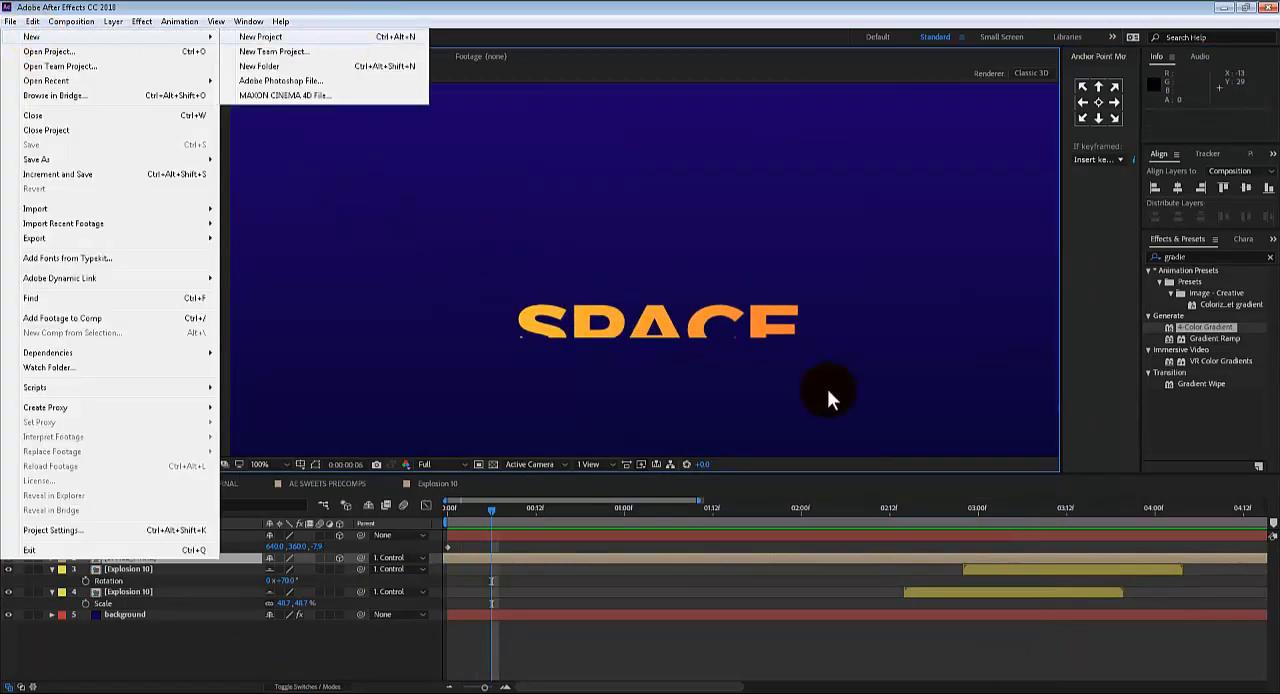
pyautogui.click(73, 21)
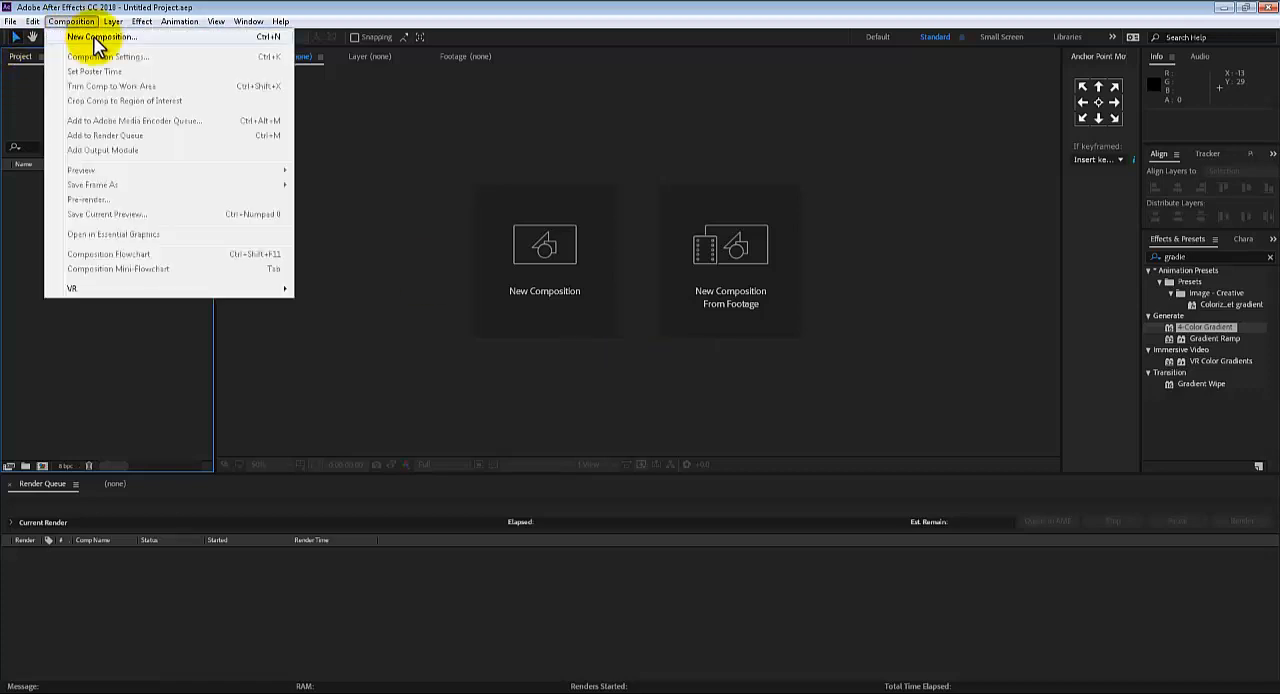
pyautogui.click(100, 38)
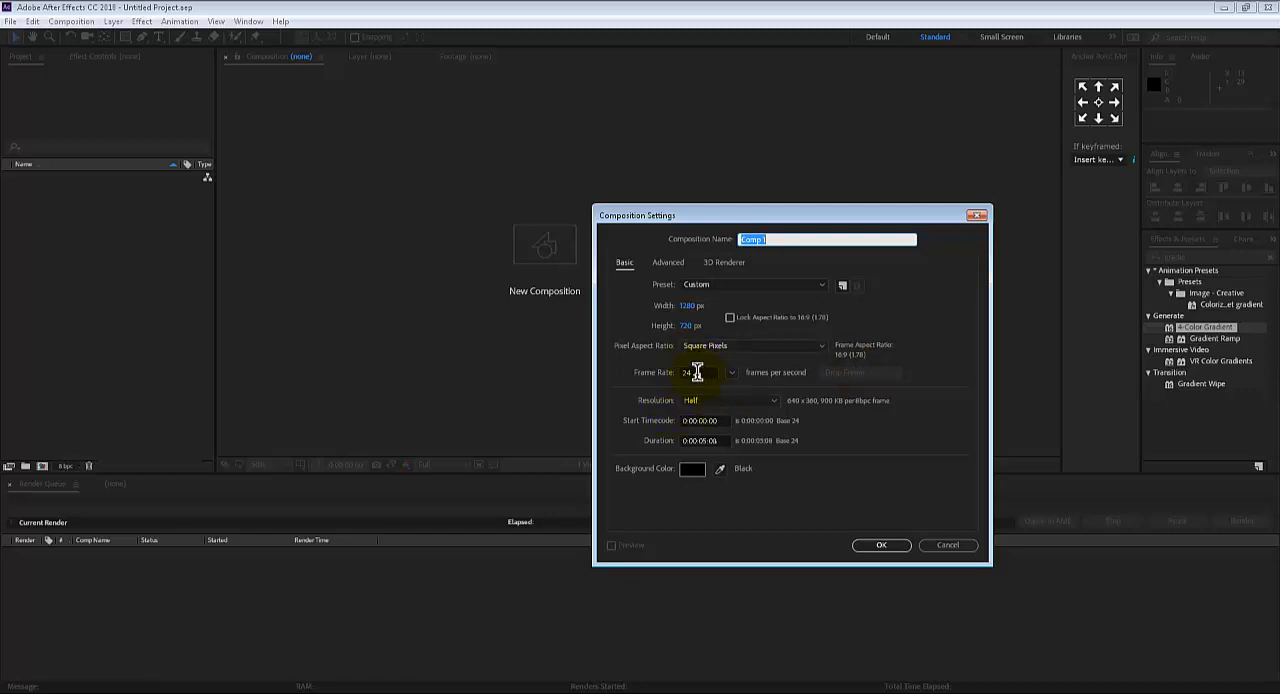
pyautogui.click(866, 552)
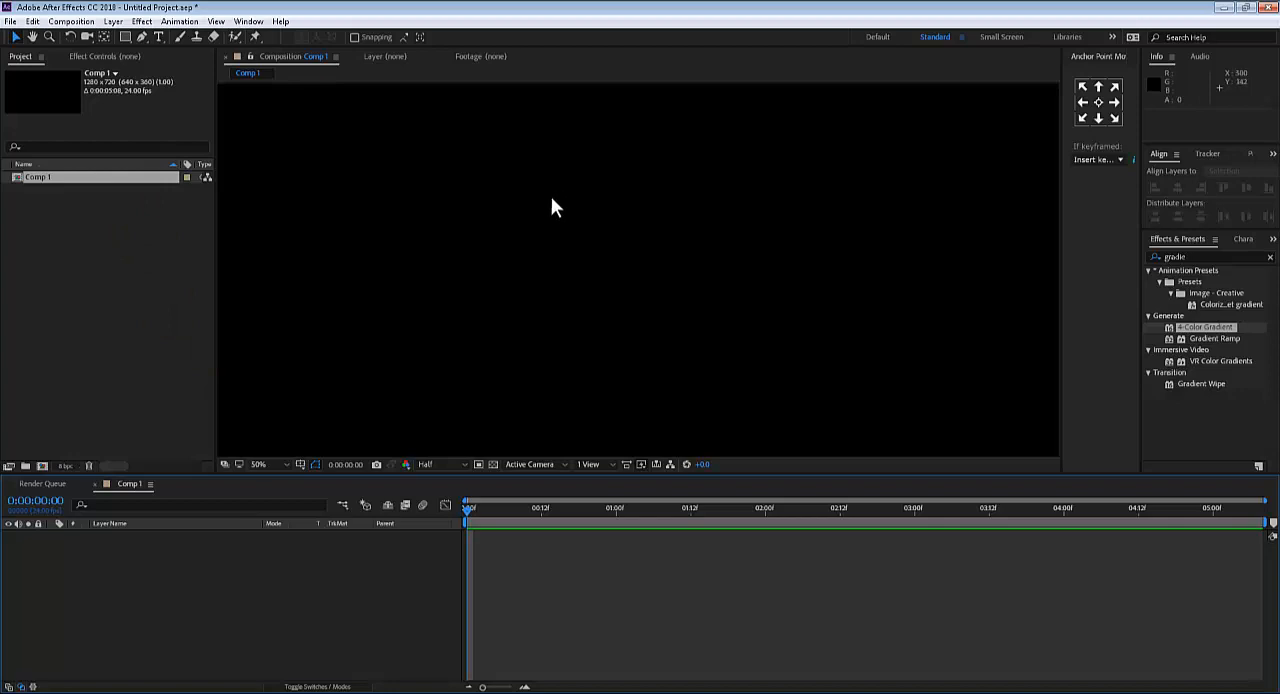
# Add a white solid layer as the composition's background and lock it
pyautogui.click(113, 21)
pyautogui.moveTo(130, 38)
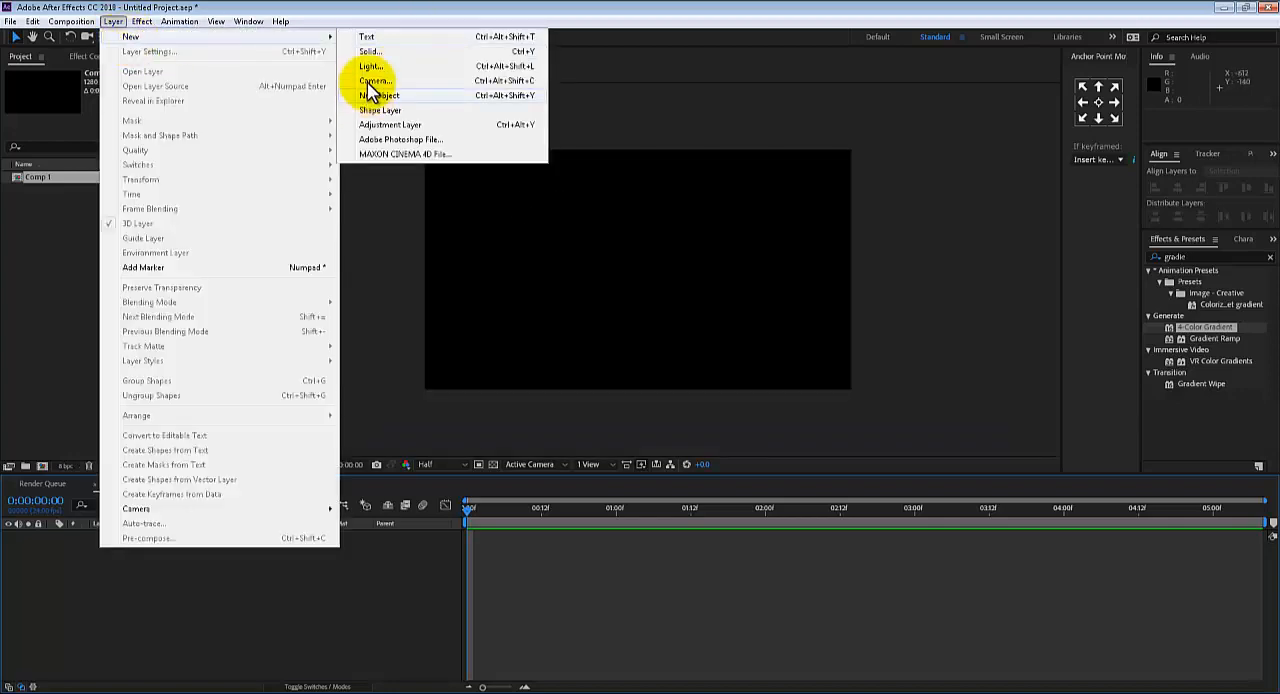
pyautogui.moveTo(265, 37)
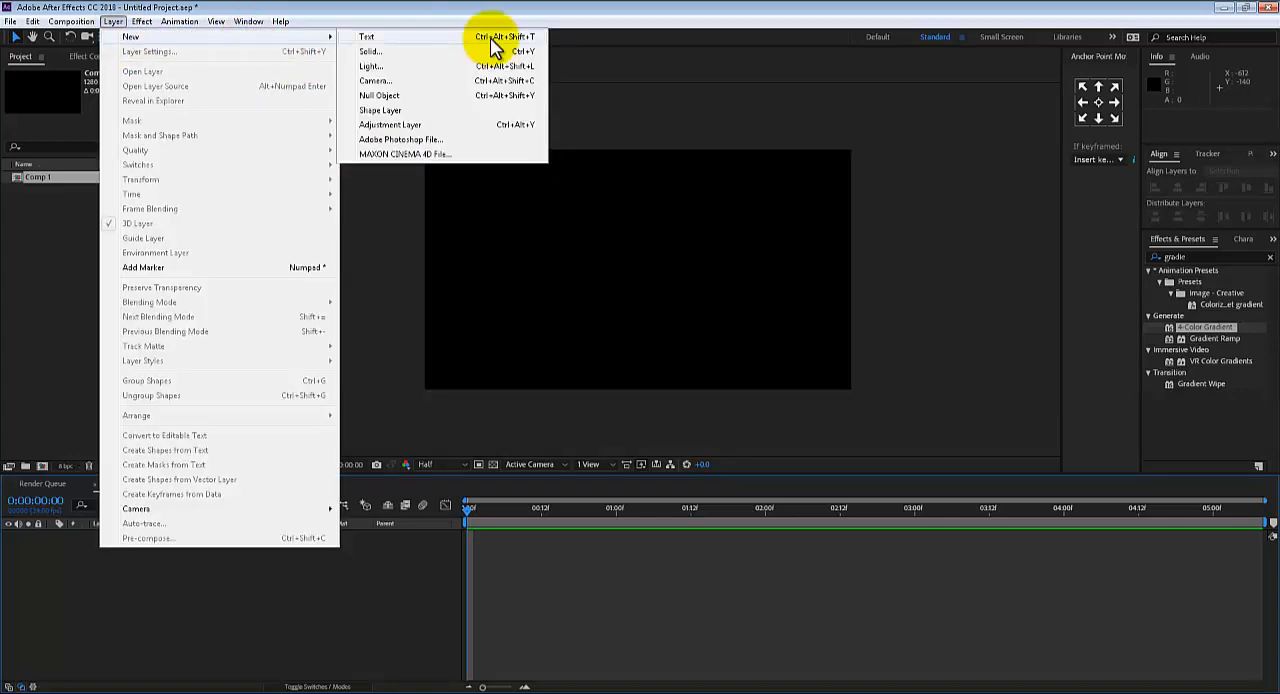
pyautogui.click(451, 56)
pyautogui.click(641, 397)
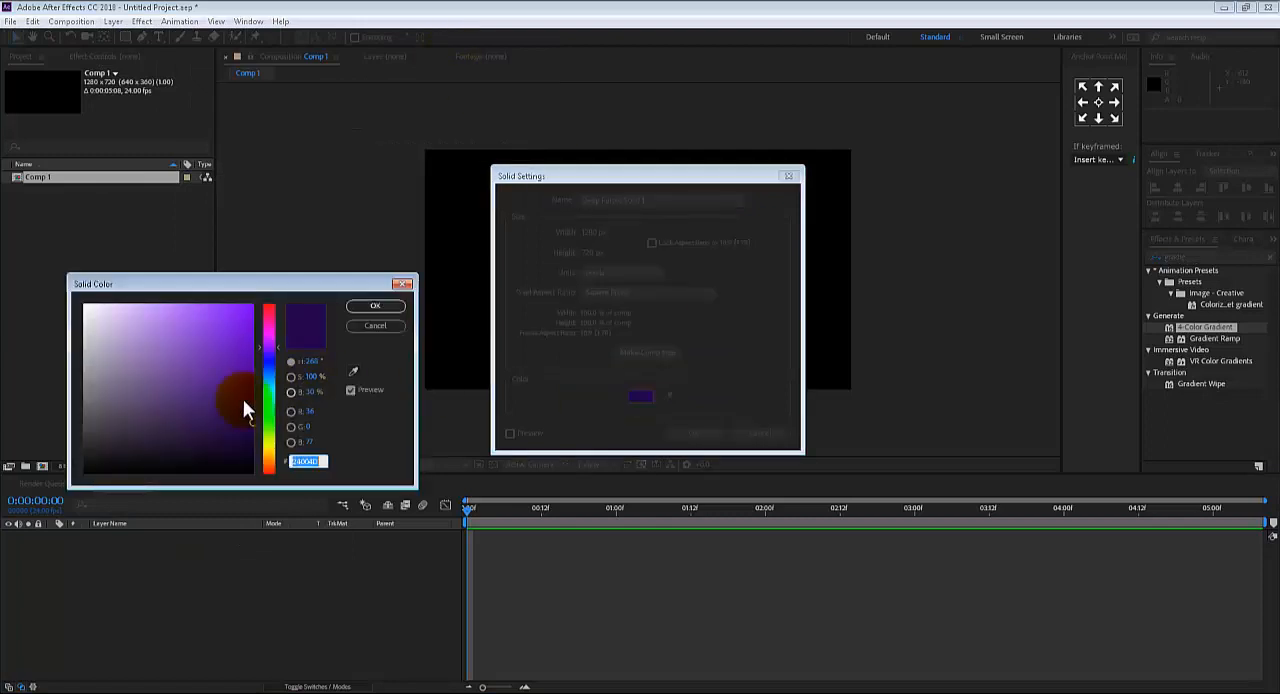
pyautogui.click(86, 306)
pyautogui.click(394, 309)
pyautogui.click(677, 437)
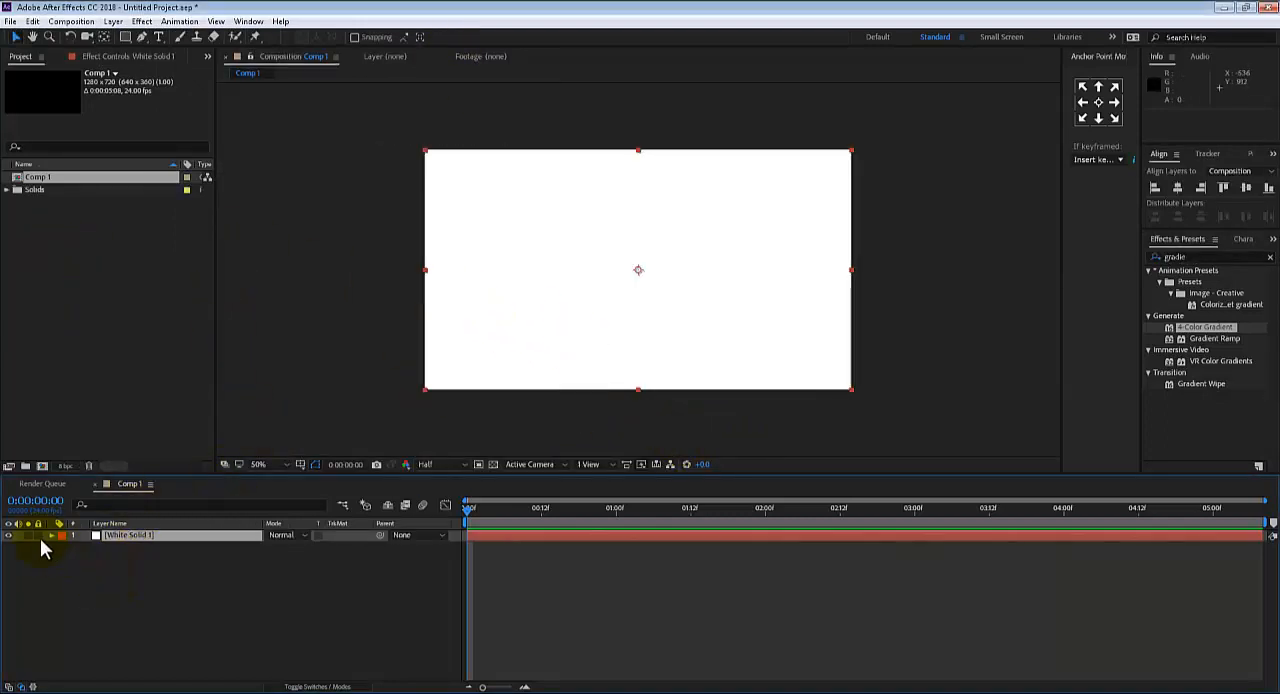
pyautogui.click(38, 535)
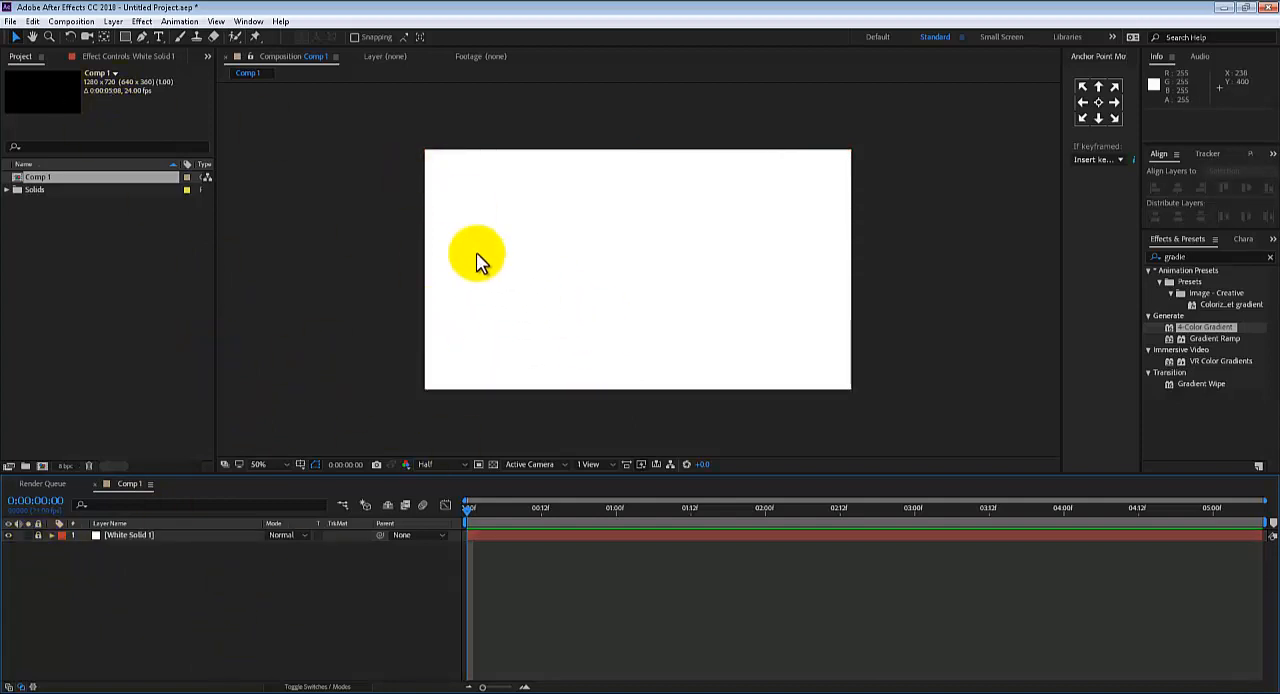
# Draw a red circle about 144 px in diameter with the Ellipse tool near the composition's left edge
pyautogui.click(126, 41)
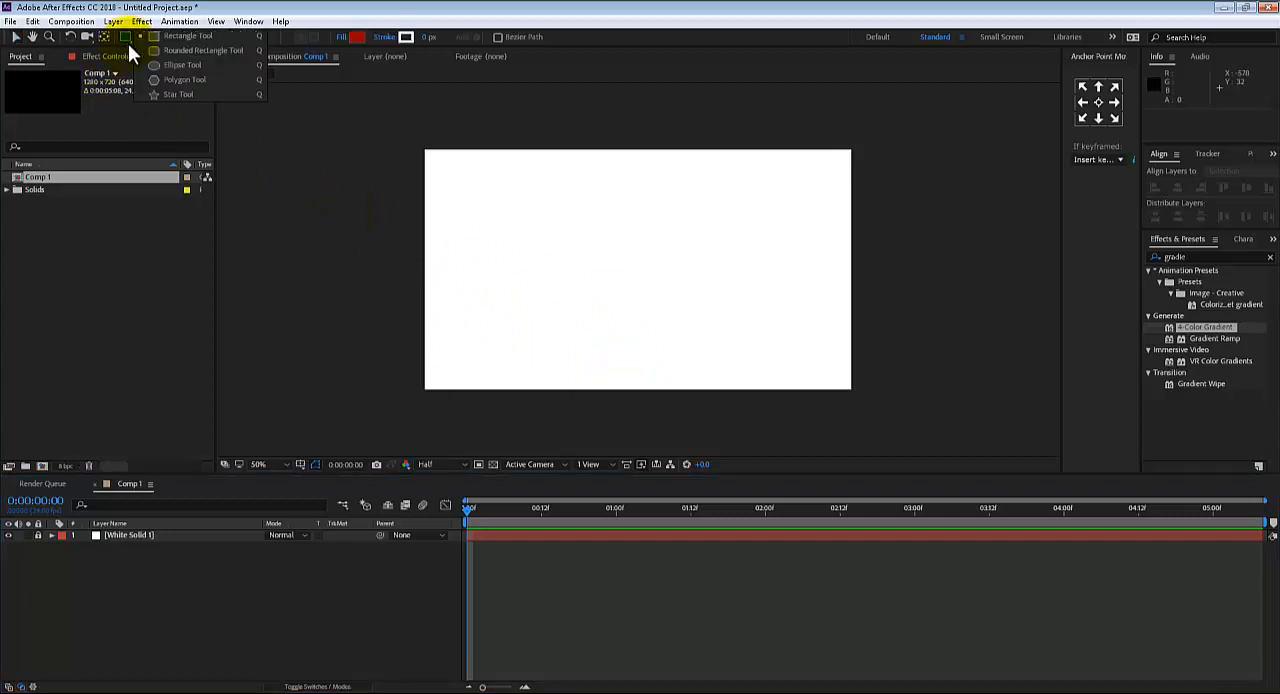
pyautogui.click(201, 65)
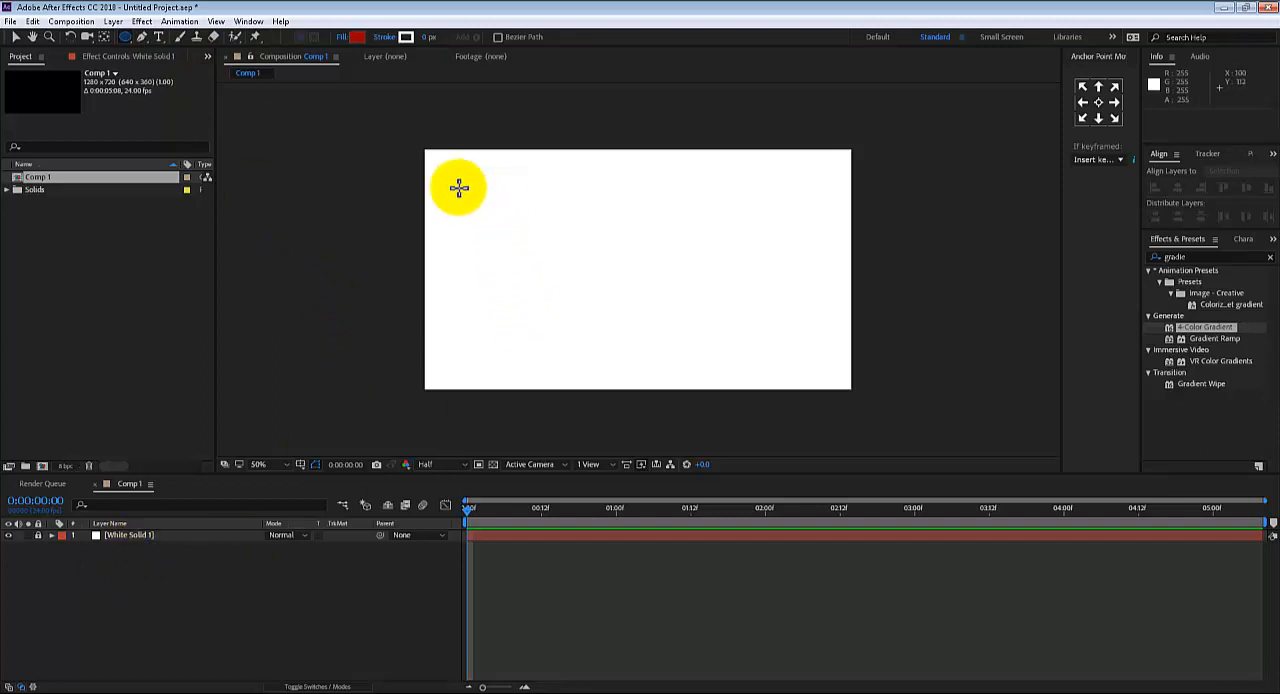
pyautogui.moveTo(449, 248); pyautogui.dragTo(481, 296)
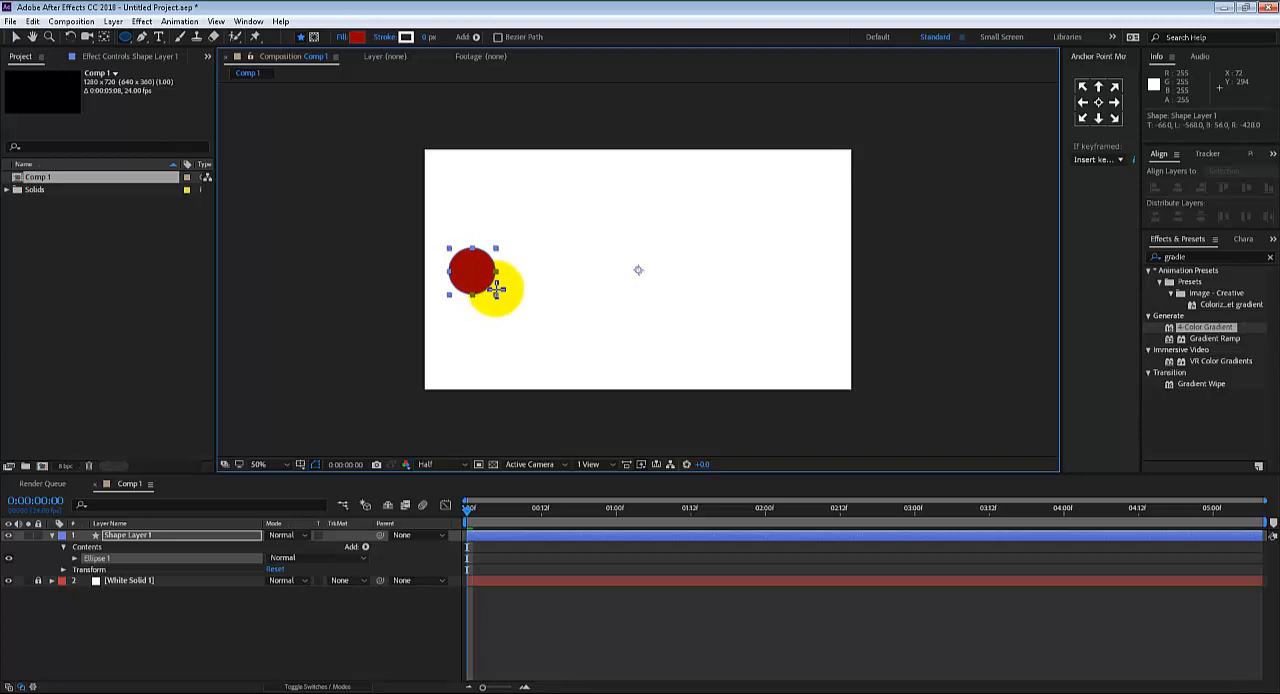
pyautogui.moveTo(497, 289)
pyautogui.mouseDown()
pyautogui.moveTo(488, 273)
pyautogui.moveTo(498, 284)
pyautogui.mouseUp()
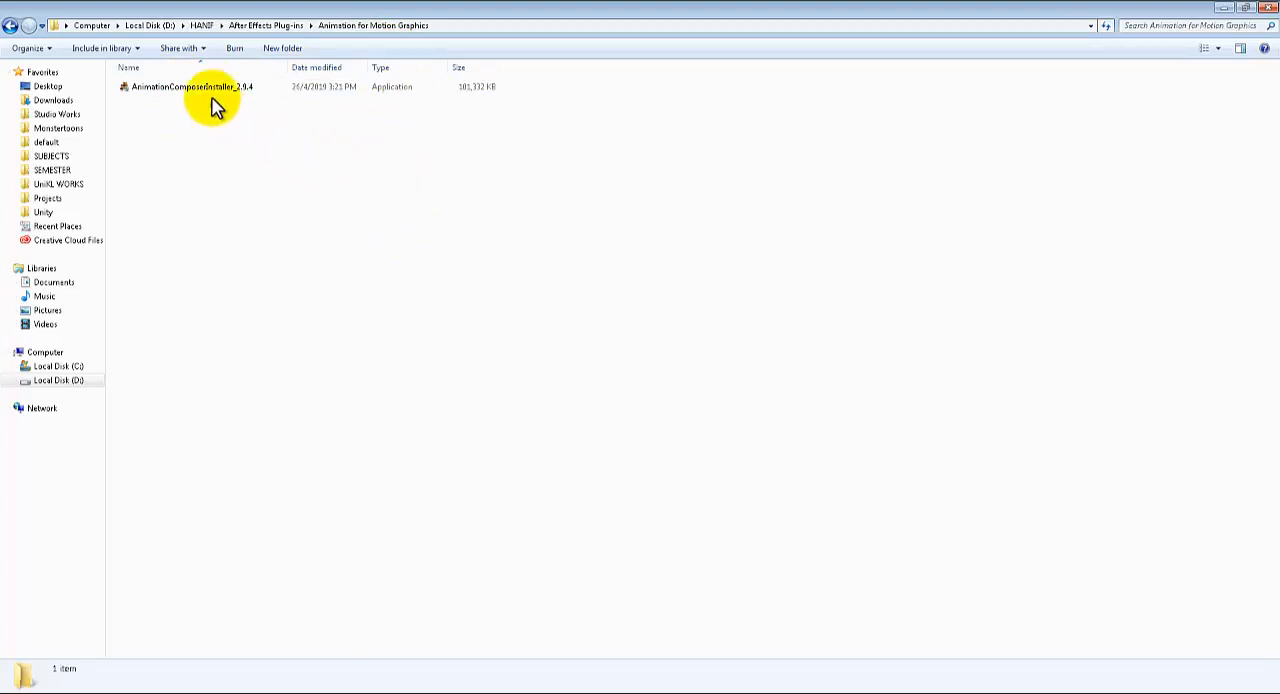
# Switch back to After Effects, open and widen the Animation Composer panel, and close it again
pyautogui.click(170, 690)
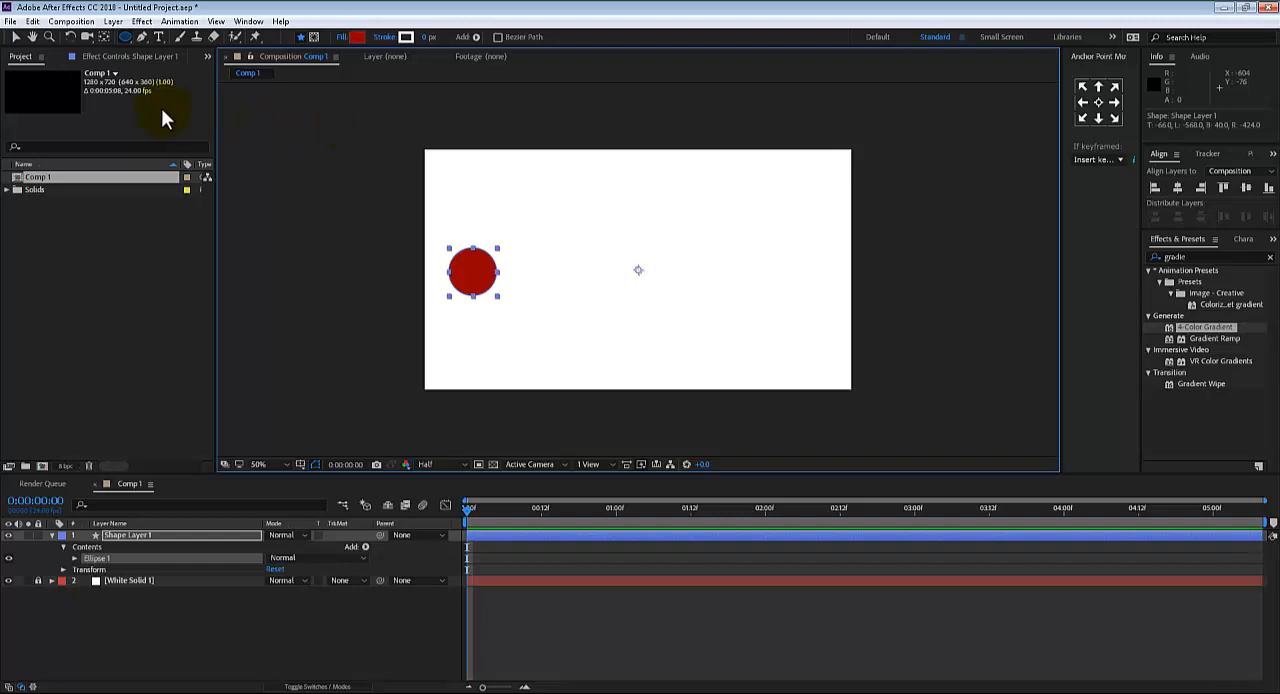
pyautogui.click(240, 21)
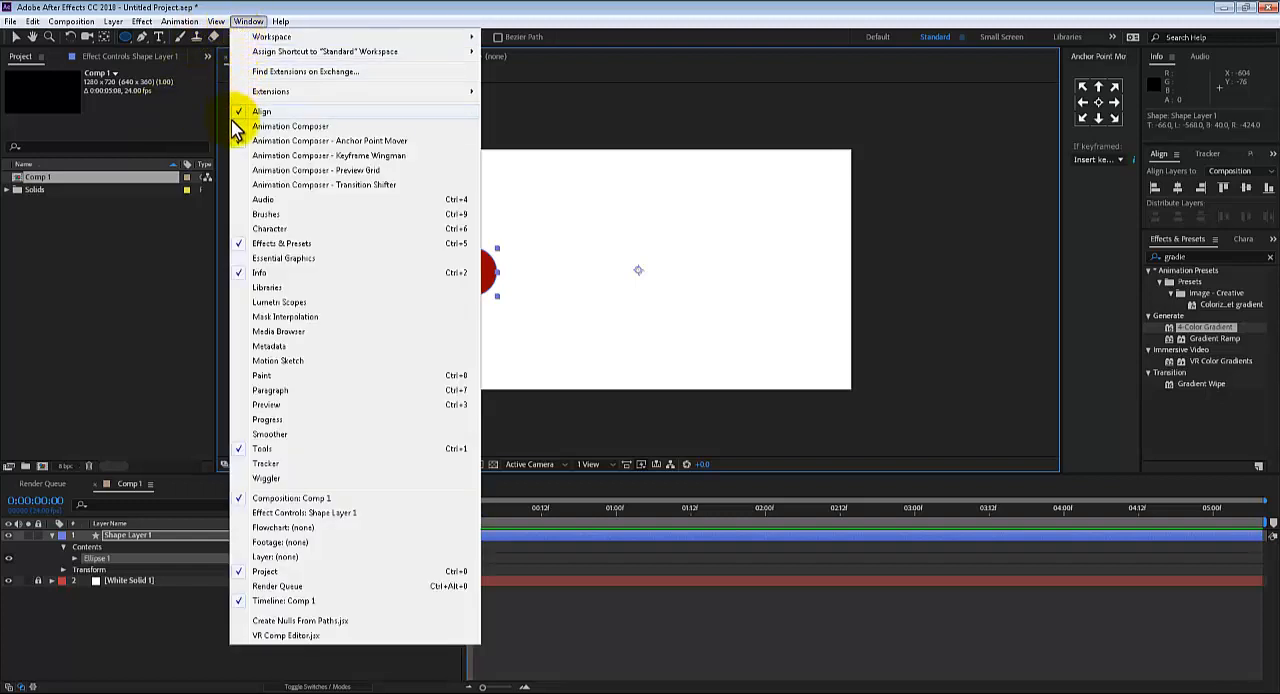
pyautogui.click(300, 127)
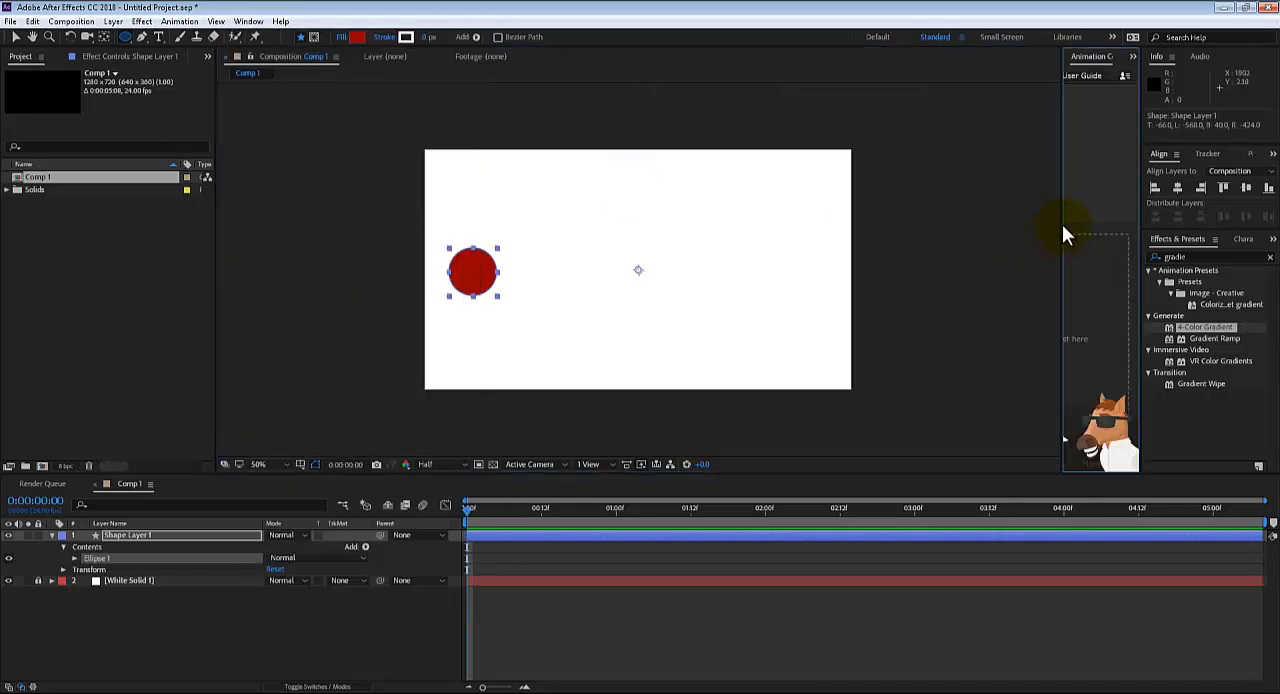
pyautogui.moveTo(1063, 211); pyautogui.dragTo(877, 234)
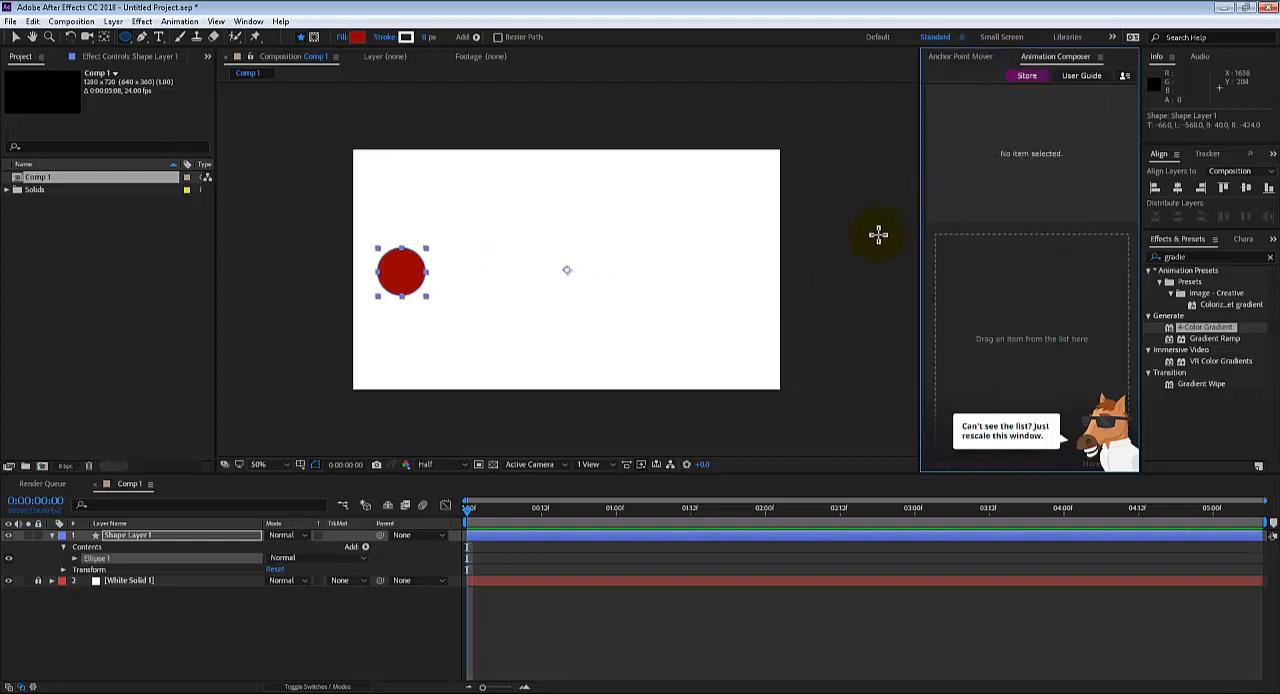
pyautogui.click(1101, 56)
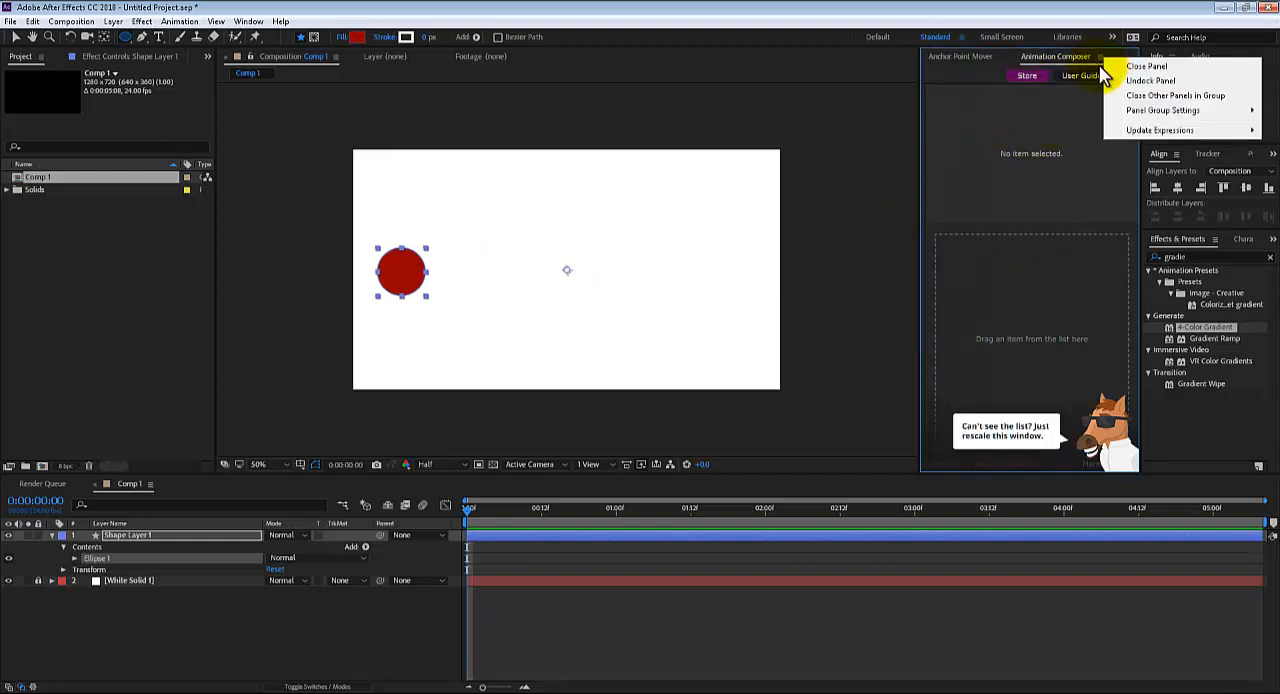
pyautogui.click(1118, 64)
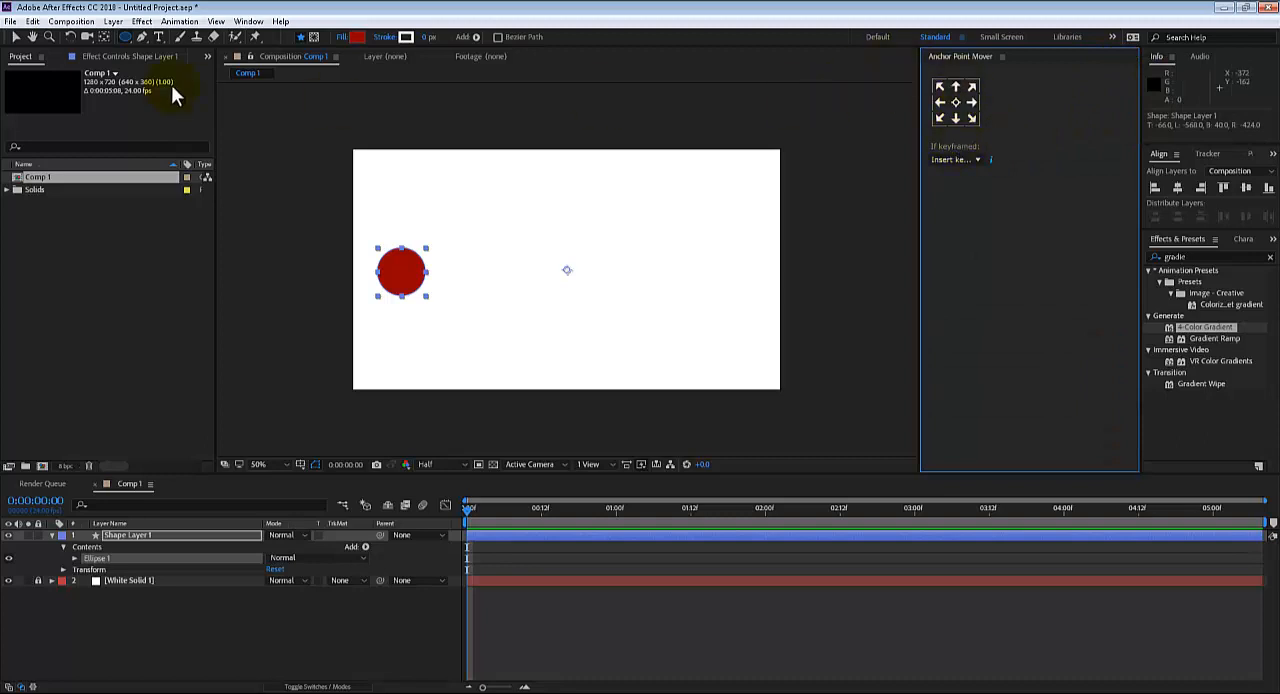
# Check that Anchor Point Mover is enabled among the Animation Composer windows and narrow its panel
pyautogui.click(248, 21)
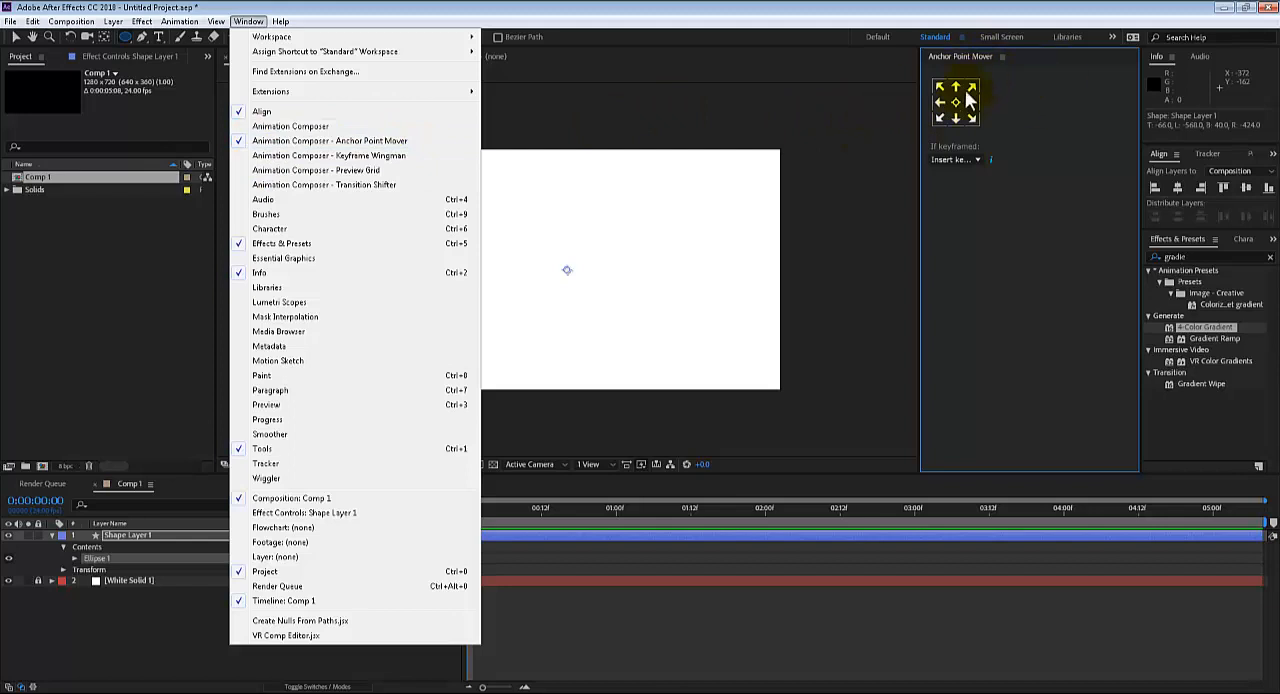
pyautogui.click(948, 202)
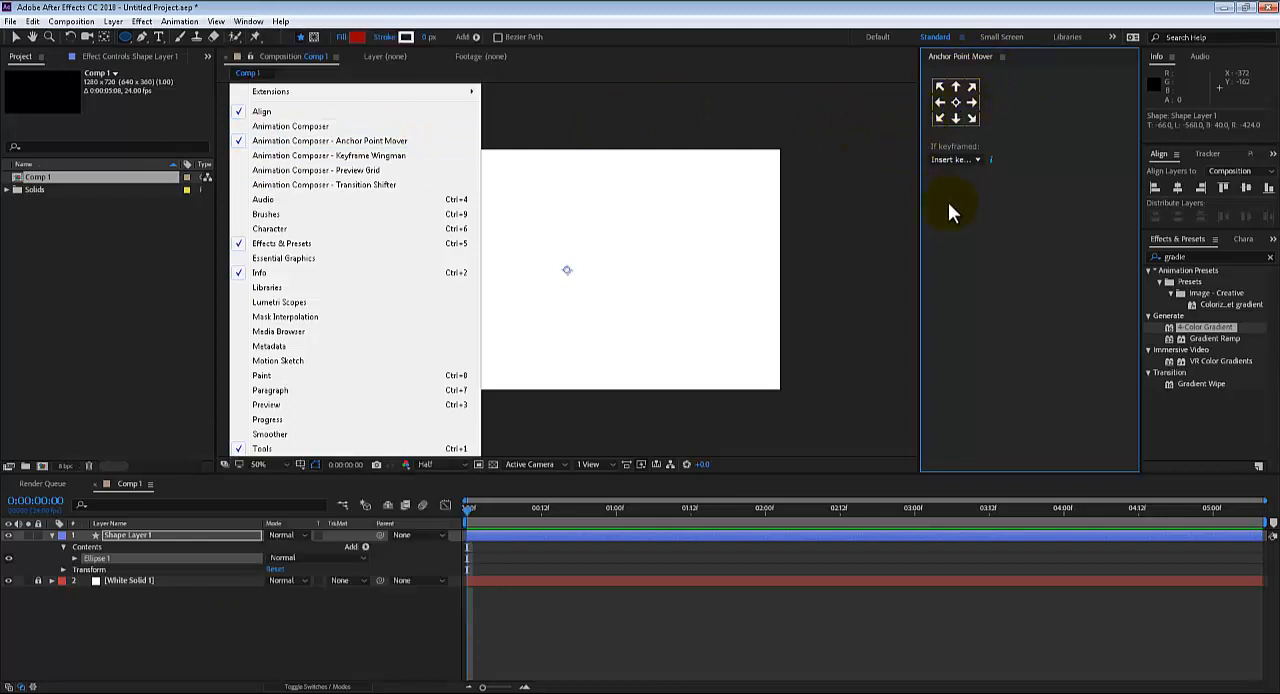
pyautogui.moveTo(920, 192); pyautogui.dragTo(1040, 199)
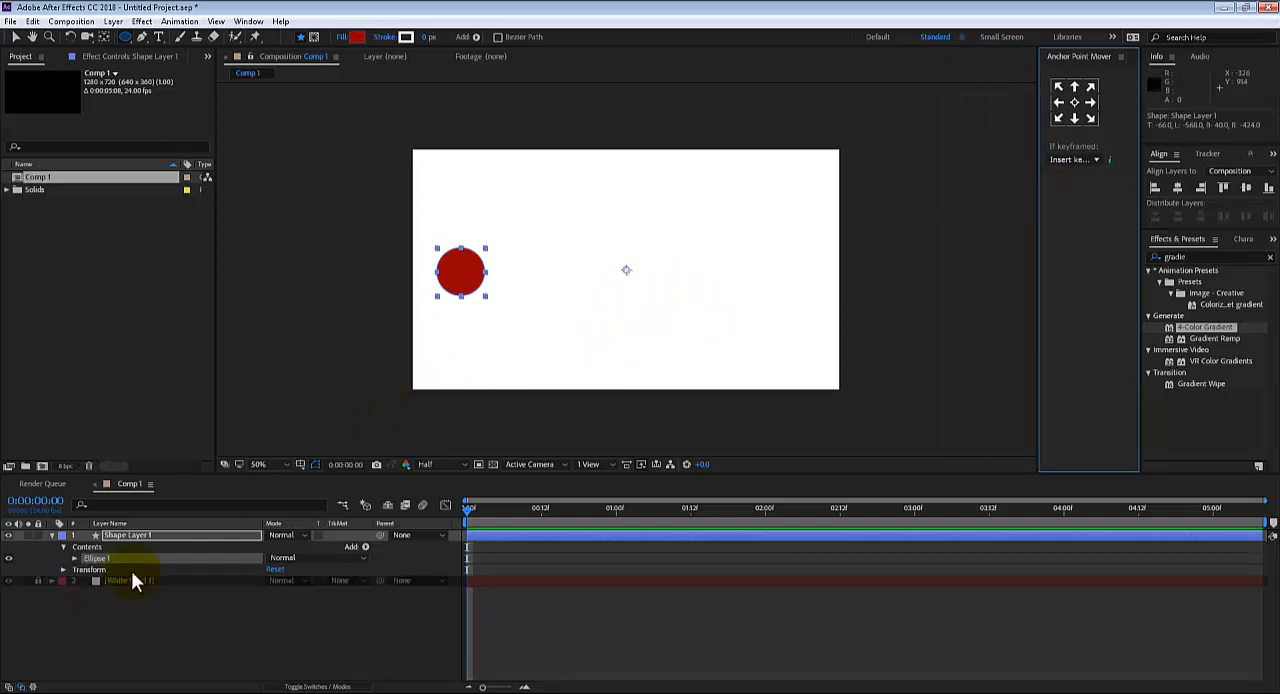
# Center the circle layer's anchor point with Anchor Point Mover, trying the left-edge placement before centering it again
pyautogui.click(133, 535)
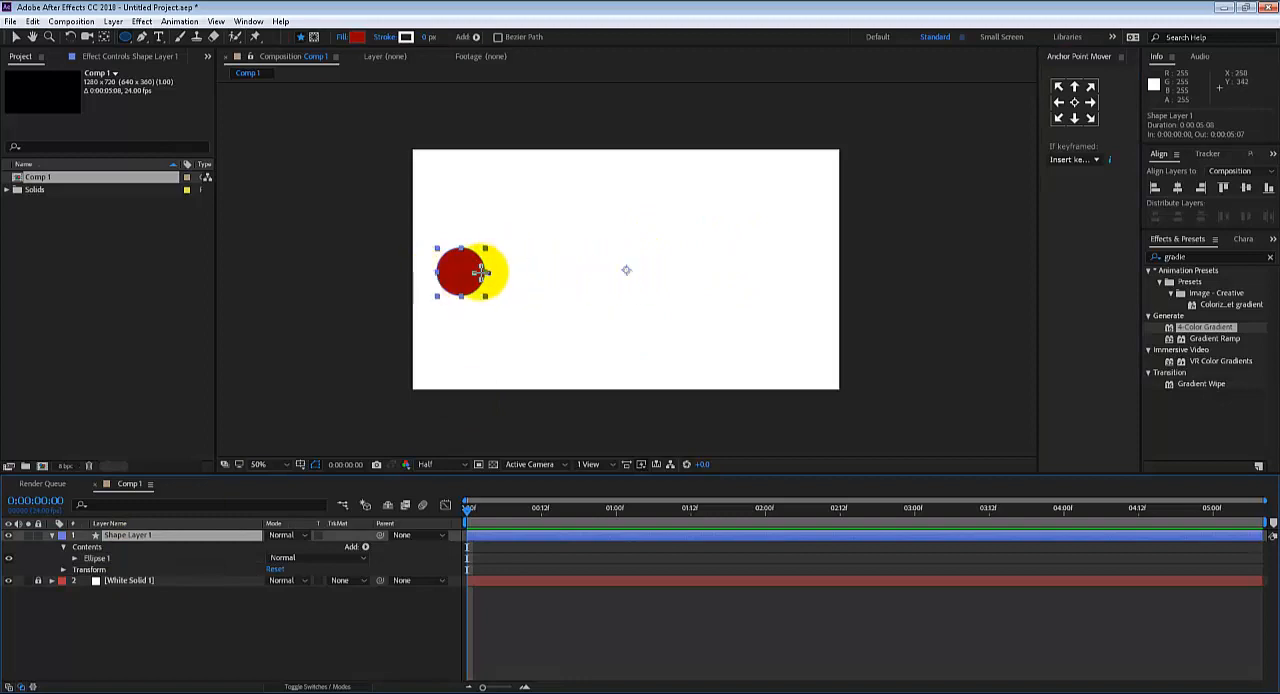
pyautogui.click(1074, 104)
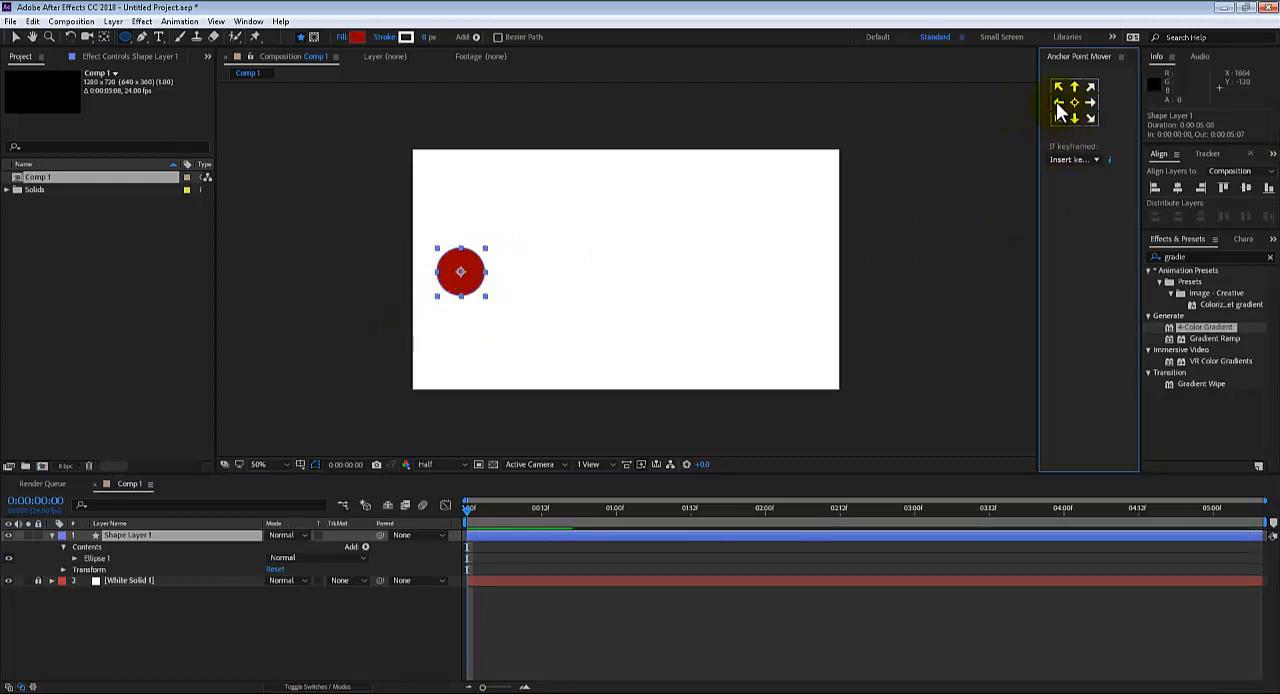
pyautogui.click(1056, 101)
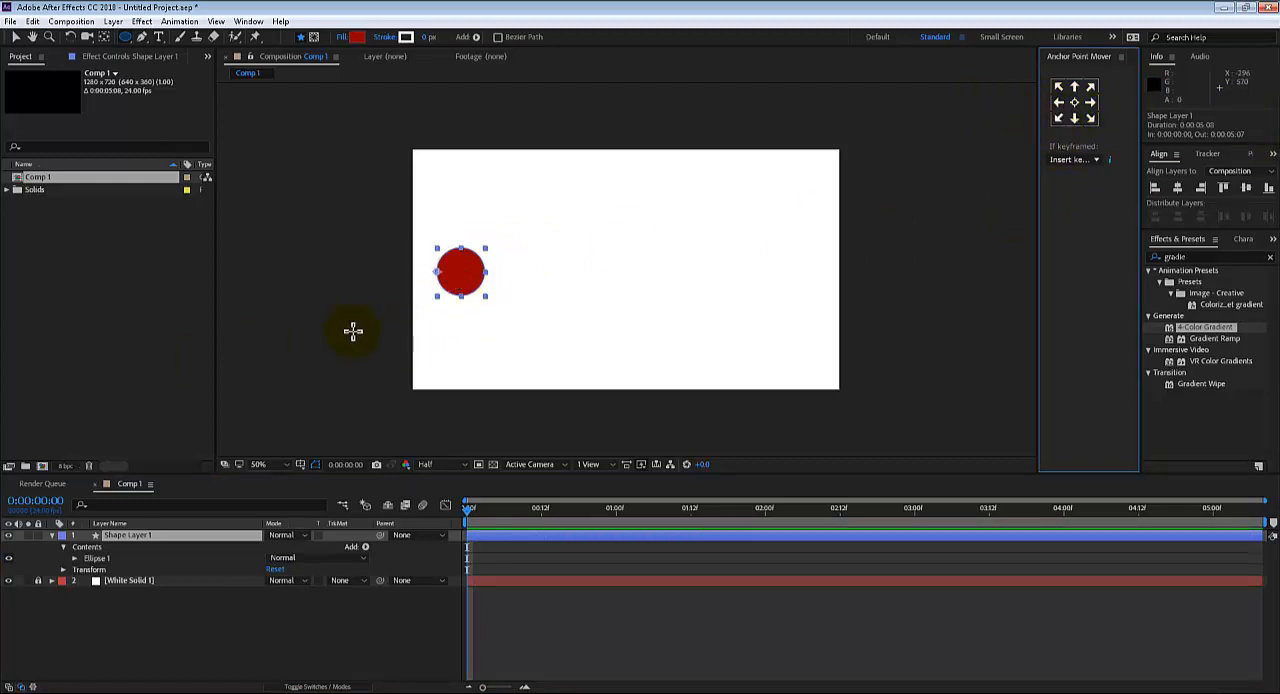
pyautogui.click(1074, 102)
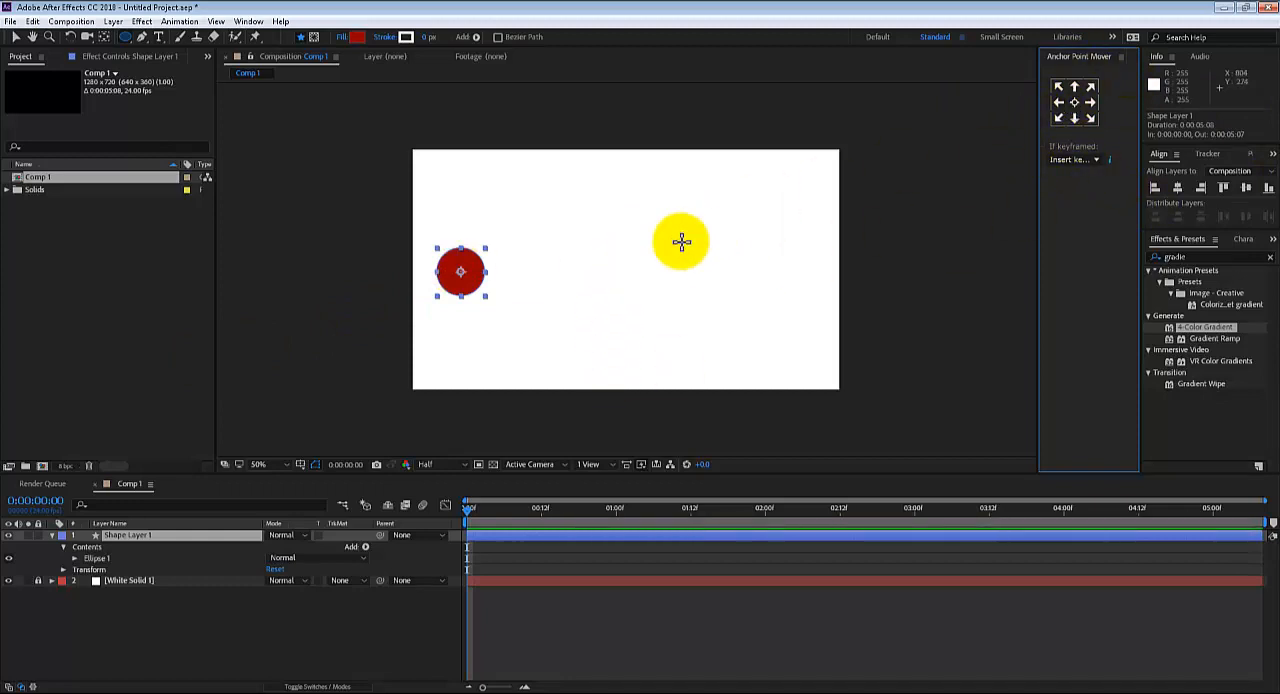
# Try moving the circle's anchor point by hand to its right edge with the Pan Behind tool, and undo it
pyautogui.press('h')
pyautogui.moveTo(586, 294); pyautogui.dragTo(650, 300)
pyautogui.scroll(1, 651, 300)
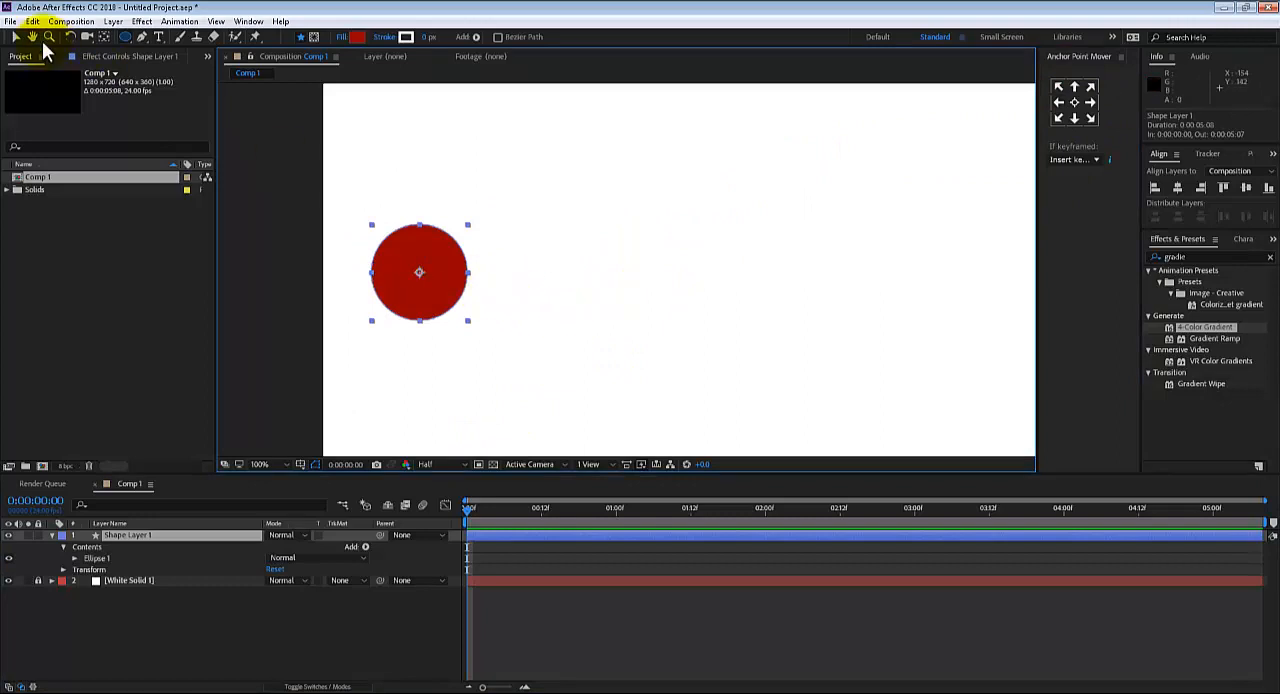
pyautogui.click(104, 36)
pyautogui.moveTo(420, 273); pyautogui.dragTo(467, 277)
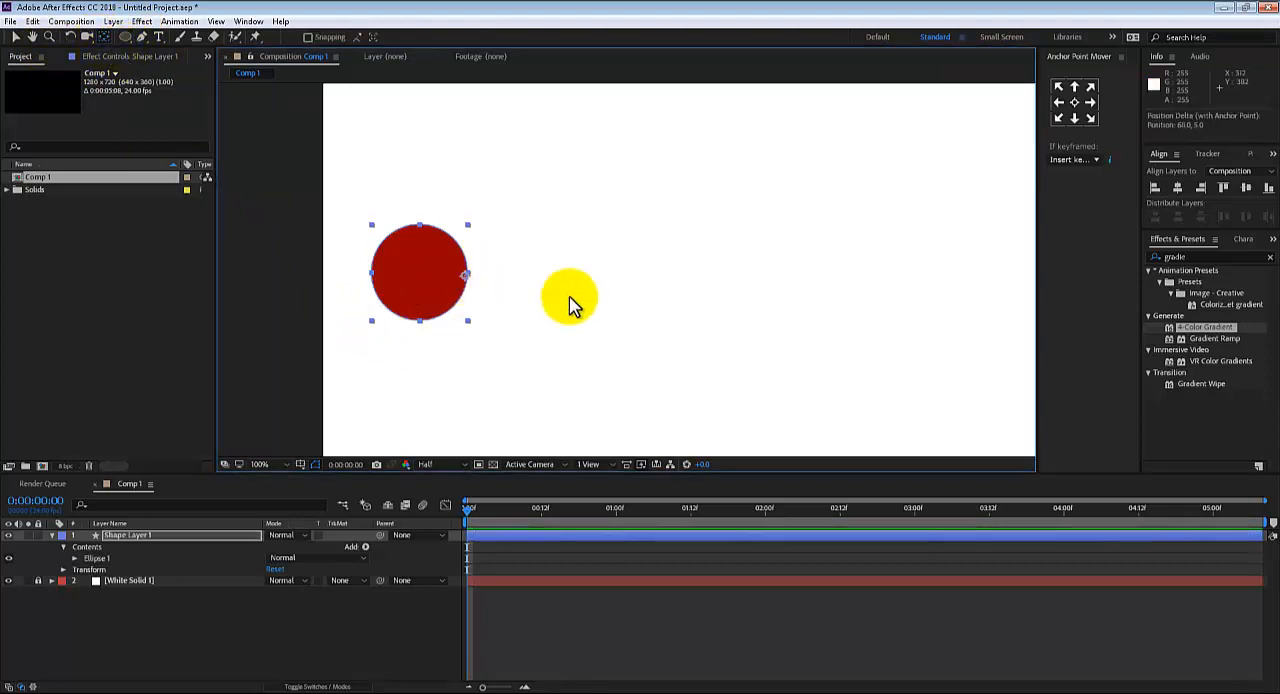
pyautogui.hotkey('ctrl', 'z')
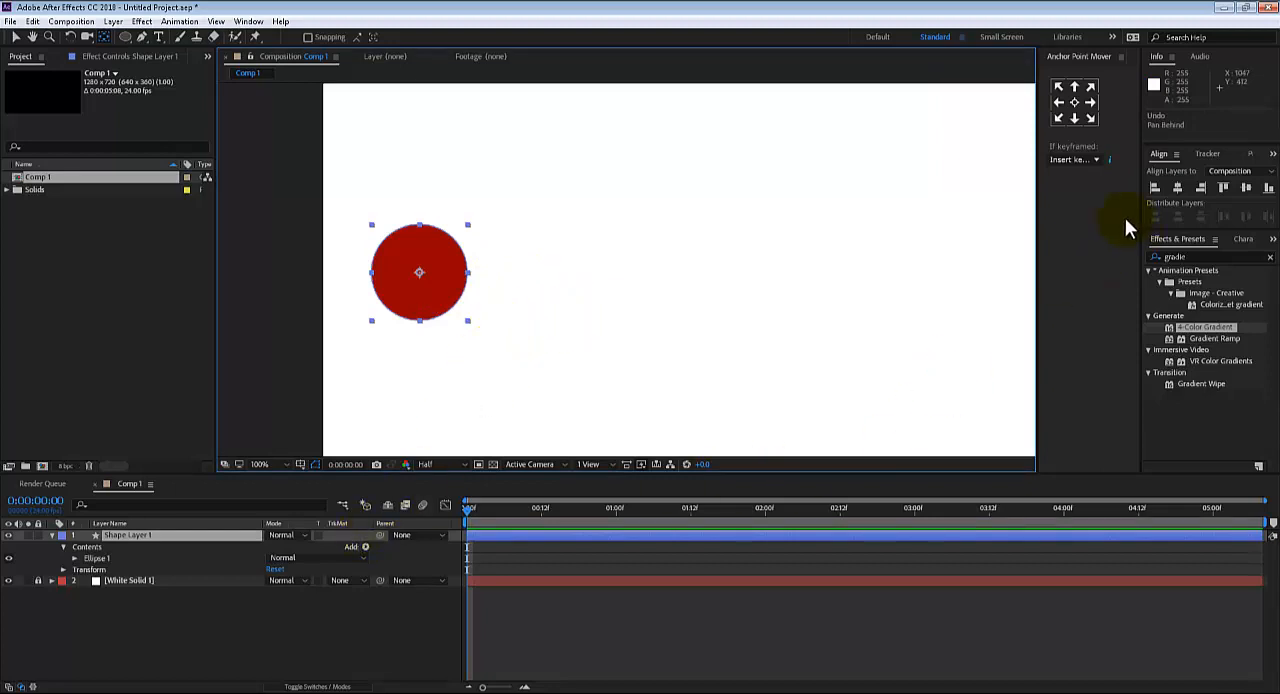
# Show the circle layer's Scale property, try scaling the circle from its centered anchor point, and undo the changes
pyautogui.press('s')
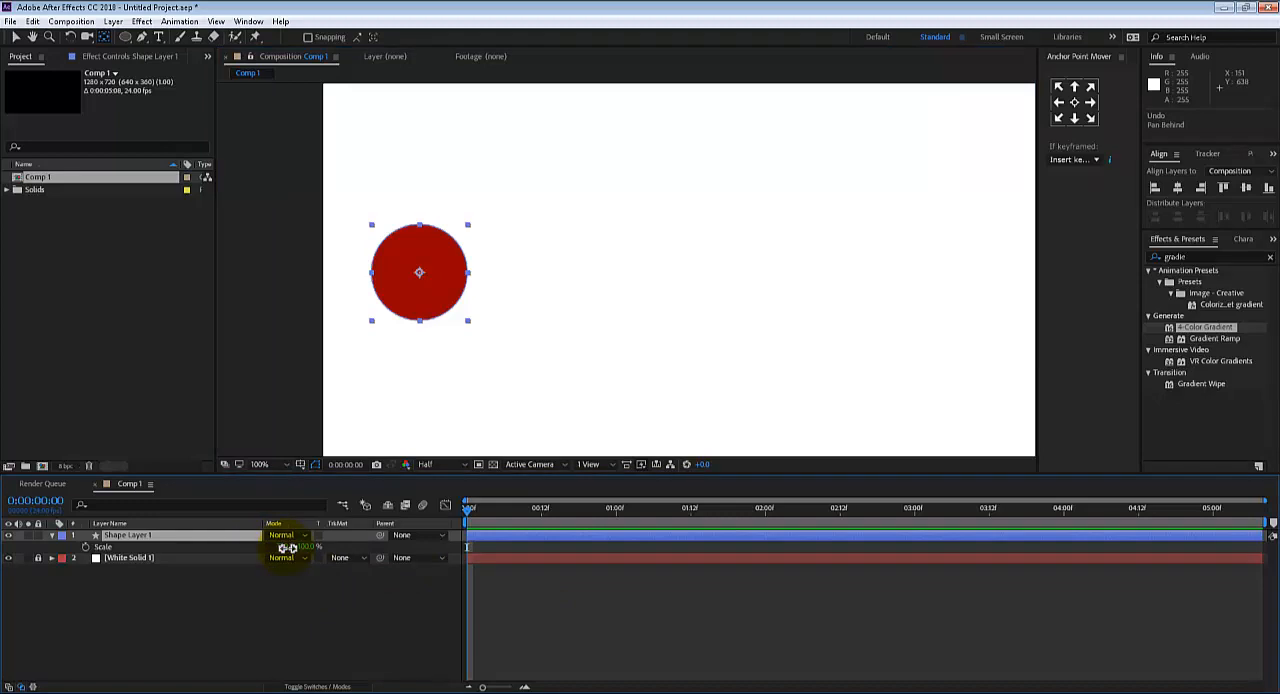
pyautogui.moveTo(287, 548); pyautogui.dragTo(363, 557)
pyautogui.hotkey('ctrl', 'z')
pyautogui.hotkey('ctrl', 'z')
pyautogui.hotkey('ctrl', 'z')
pyautogui.hotkey('ctrl', 'z')
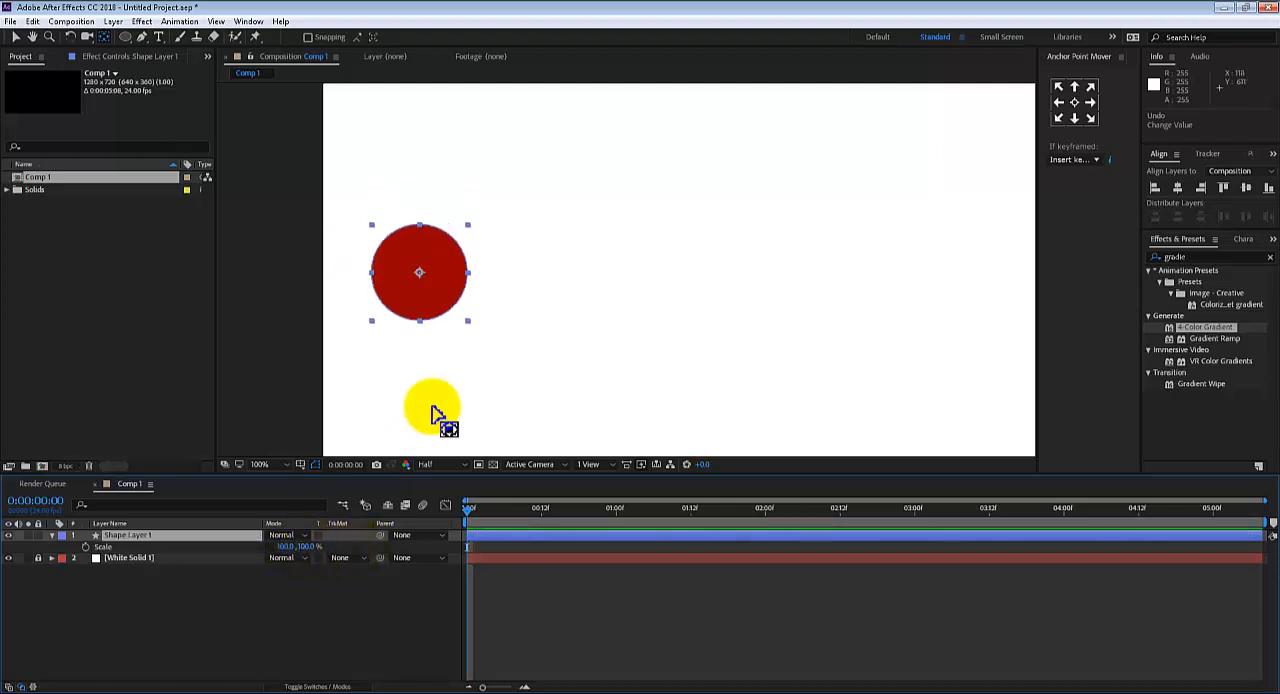
# Try stretching the circle horizontally to 234% from a left-edge anchor point, undo the scaling, and center the anchor point again
pyautogui.click(1059, 103)
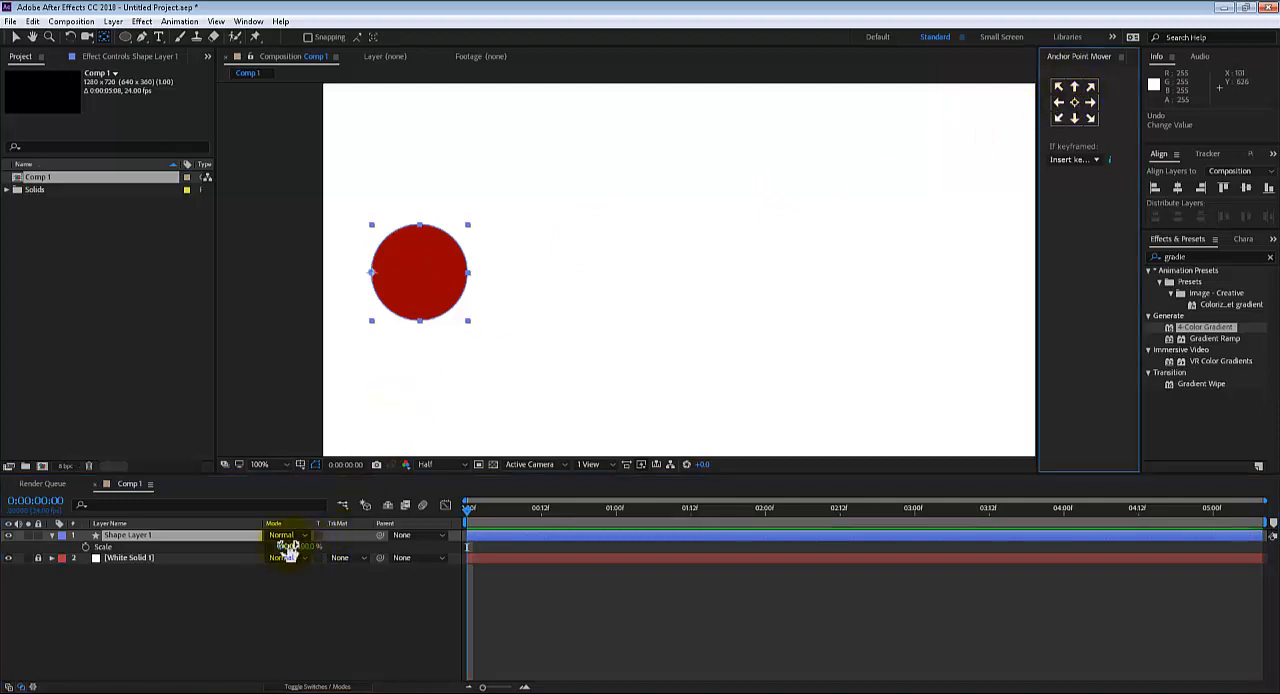
pyautogui.moveTo(287, 547); pyautogui.dragTo(366, 543)
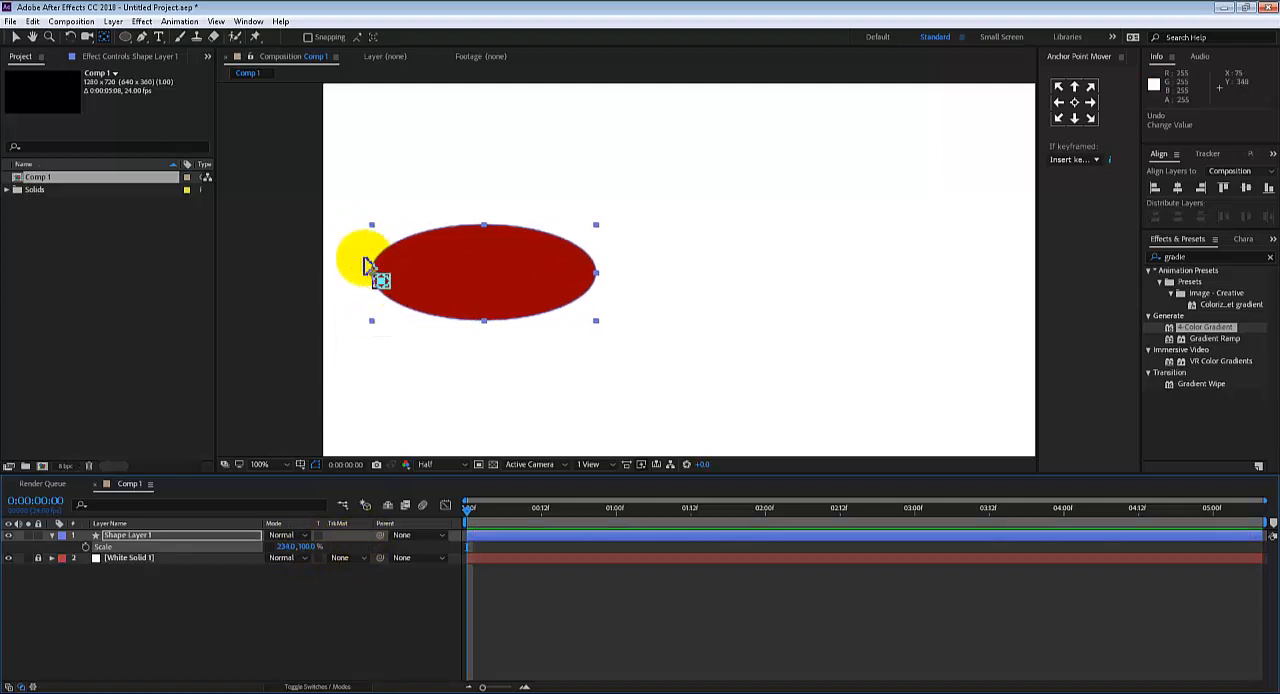
pyautogui.hotkey('ctrl', 'z')
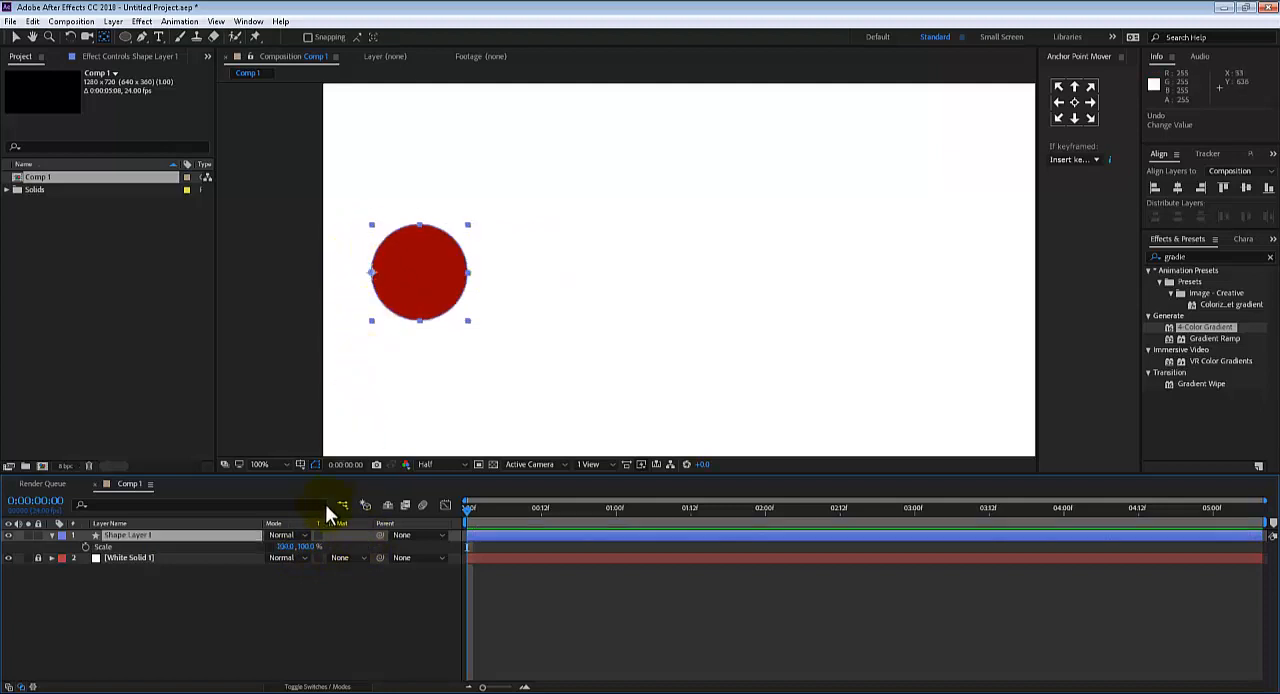
pyautogui.click(1074, 102)
# Scale the circle down slightly from its centered anchor point and show the layer's Position property
pyautogui.moveTo(623, 323); pyautogui.dragTo(593, 333)
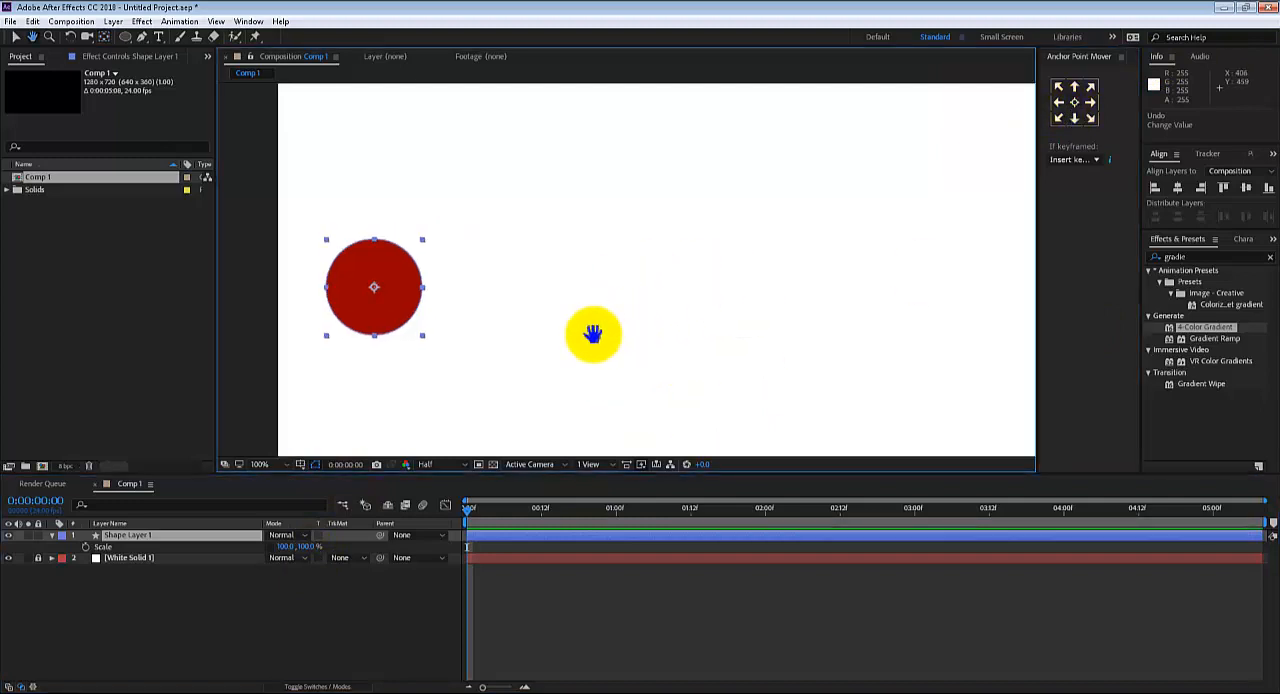
pyautogui.click(281, 547)
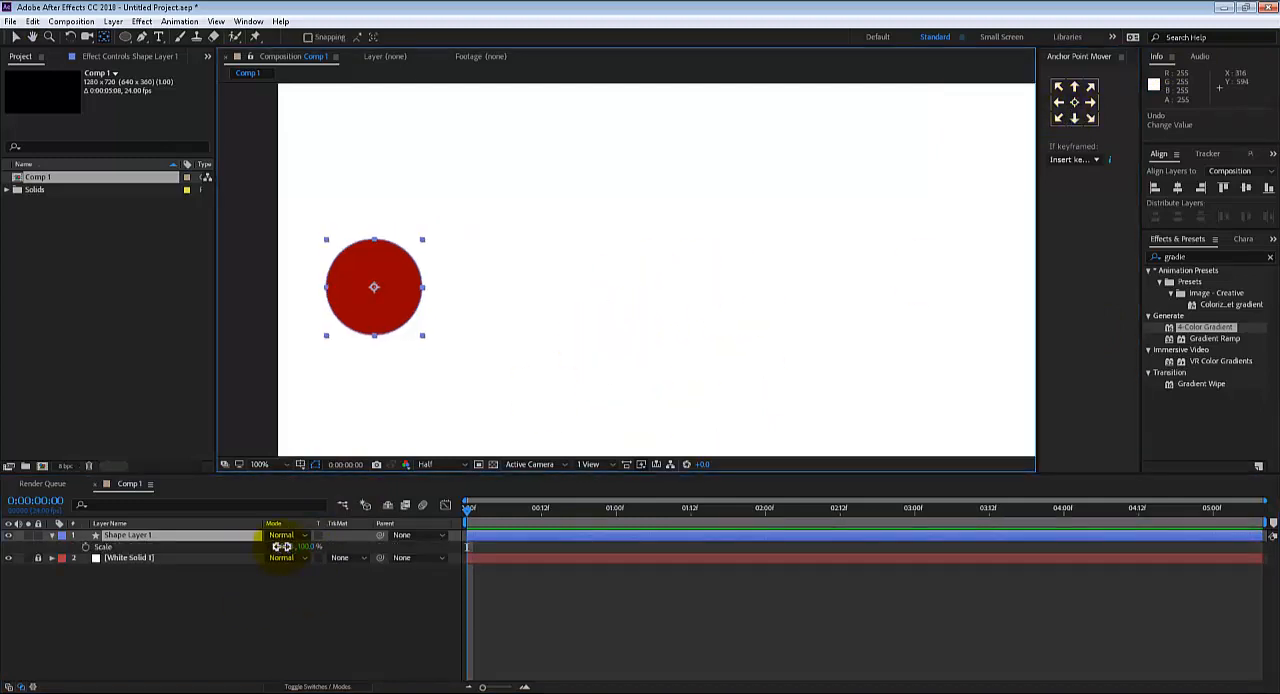
pyautogui.moveTo(282, 547); pyautogui.dragTo(269, 540)
pyautogui.hotkey('ctrl', 'z')
pyautogui.click(269, 547)
pyautogui.press('p')
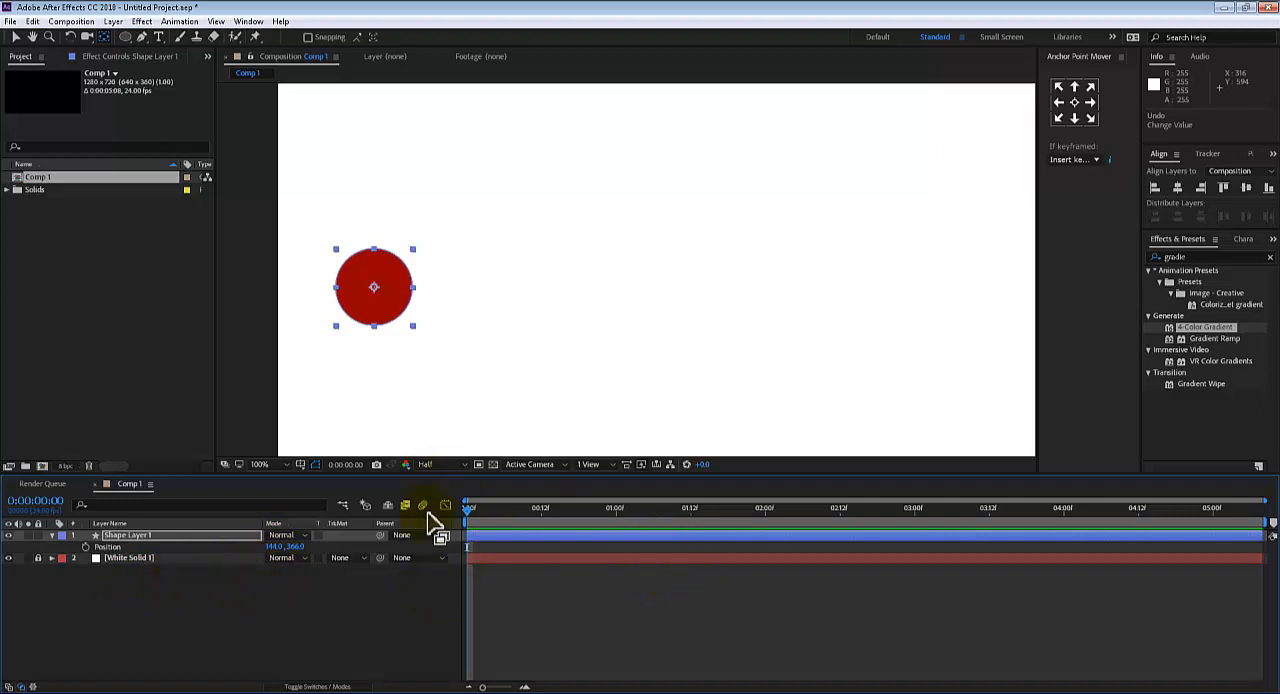
# End the work area at 0:00:03:00 and trim the composition to the work area
pyautogui.moveTo(513, 509); pyautogui.dragTo(915, 489)
pyautogui.press('n')
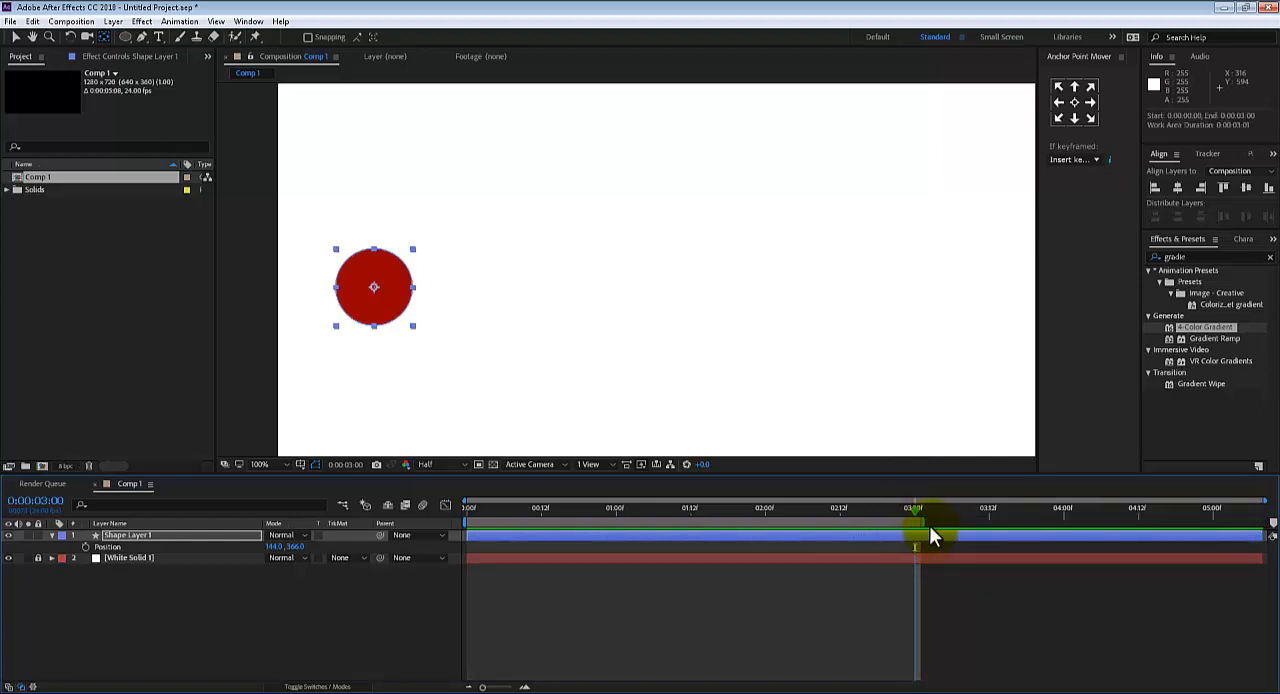
pyautogui.hotkey('ctrl', 'shift', 'x')
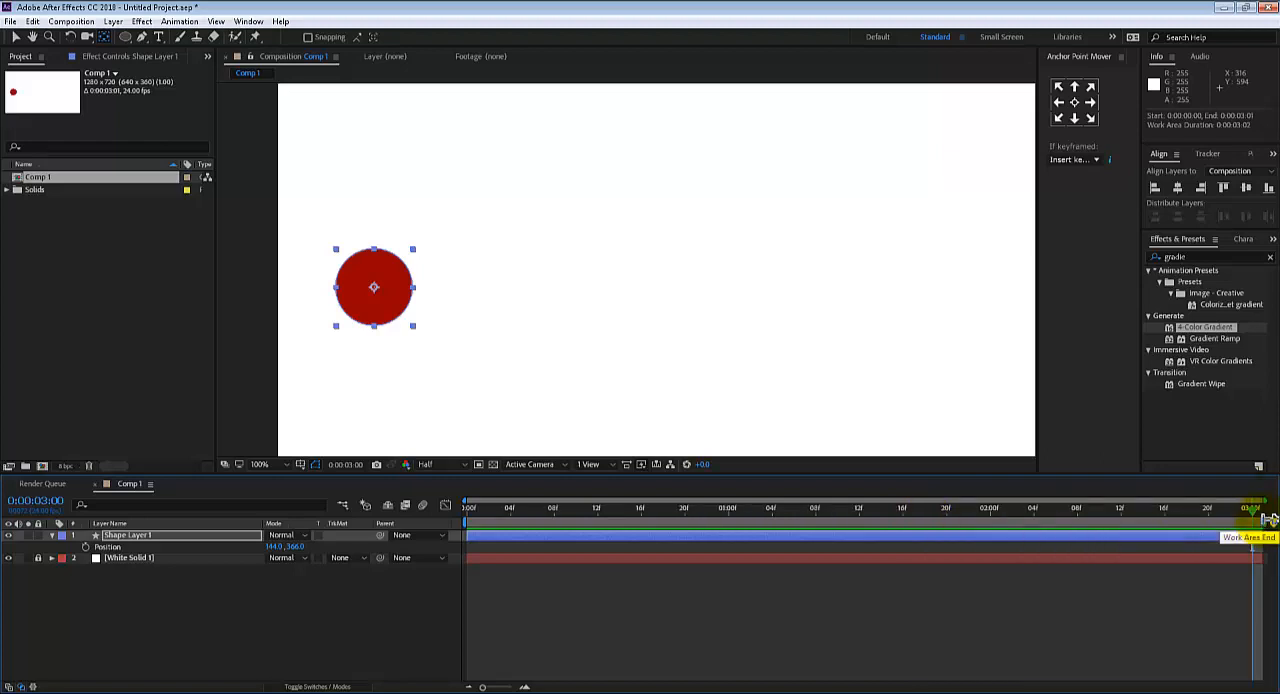
pyautogui.click(94, 22)
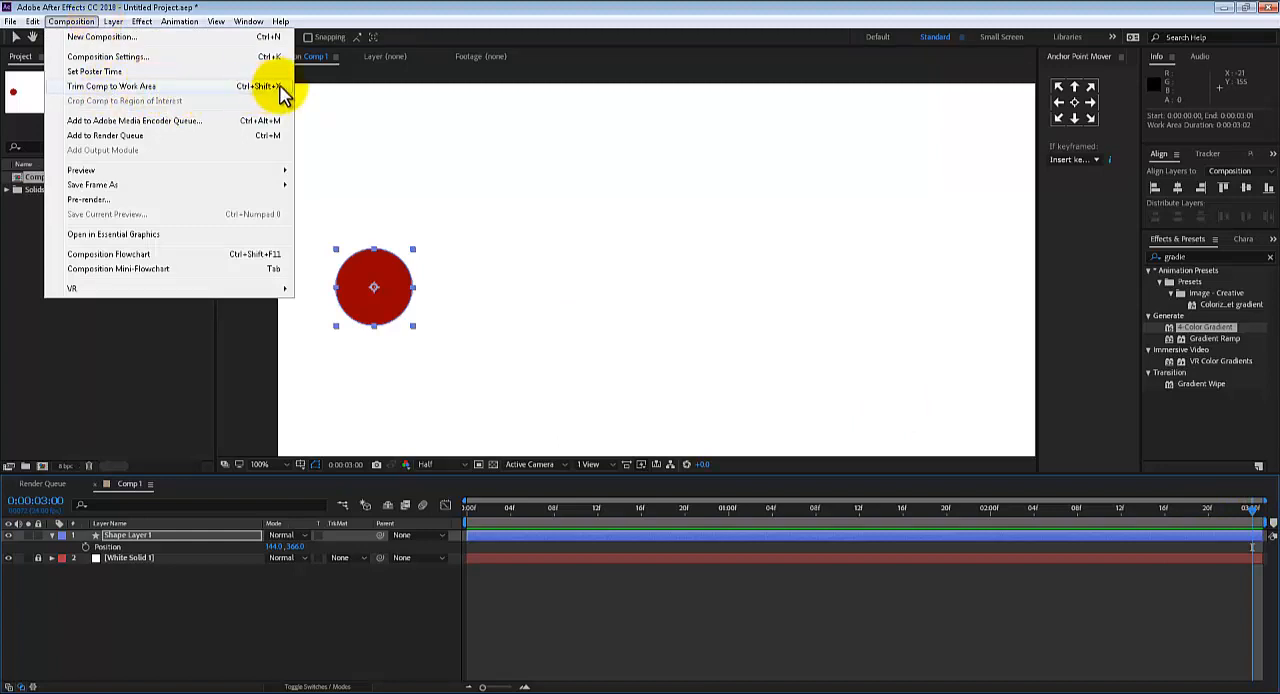
# Keyframe the circle's Position at the first frame, then move it horizontally to near the frame's right edge at 0:00:03:00
pyautogui.moveTo(1258, 508); pyautogui.dragTo(503, 572)
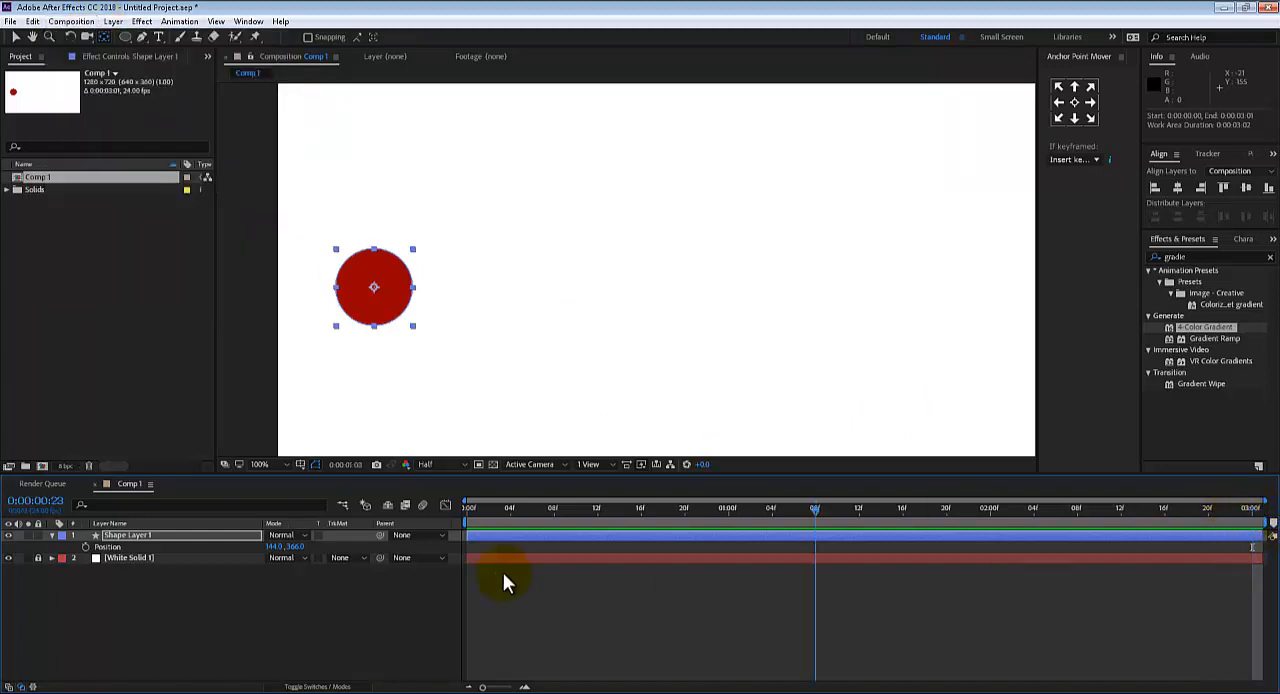
pyautogui.click(85, 547)
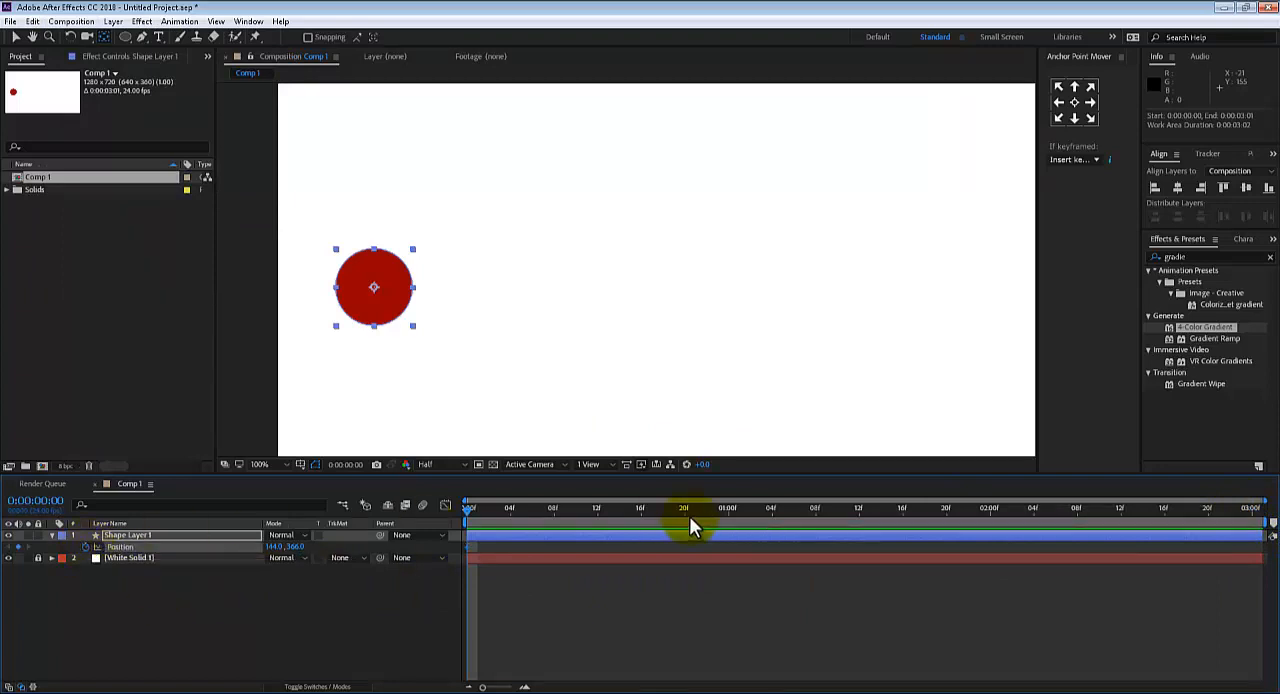
pyautogui.moveTo(540, 514); pyautogui.dragTo(1273, 527)
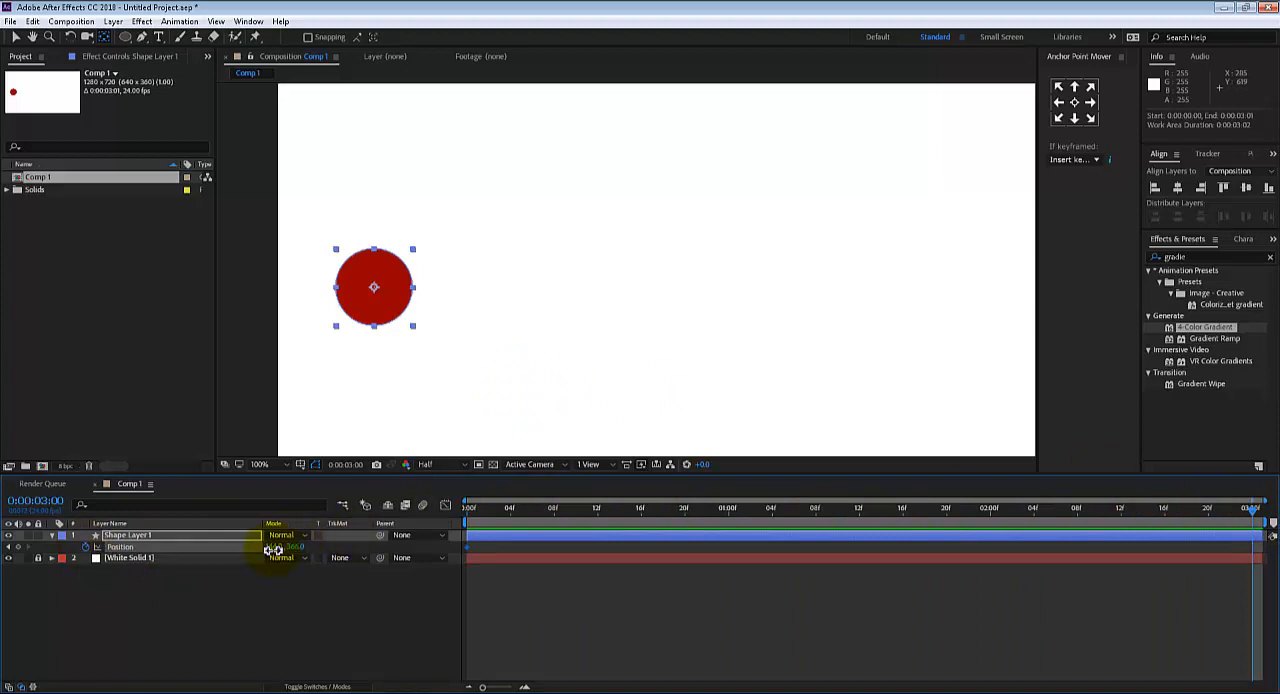
pyautogui.moveTo(273, 550); pyautogui.dragTo(773, 486)
# Preview the circle's movement from the first frame with the composition view at 50%
pyautogui.moveTo(491, 508); pyautogui.dragTo(403, 523)
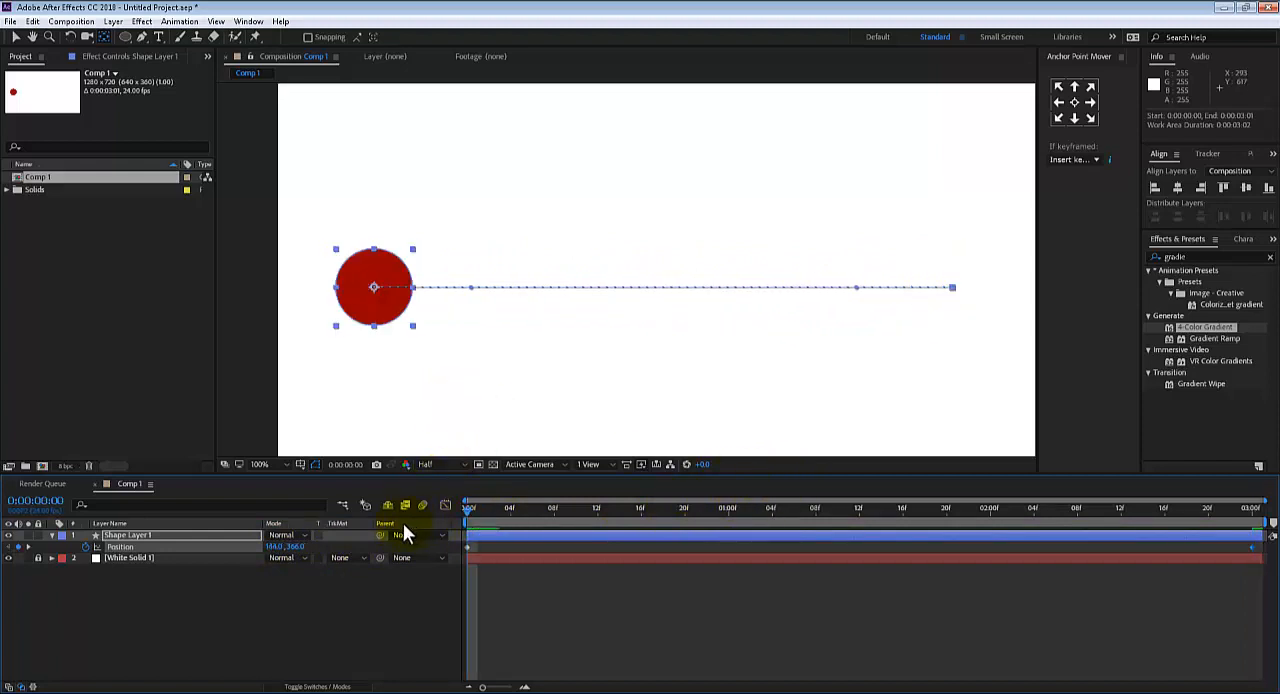
pyautogui.press('space')
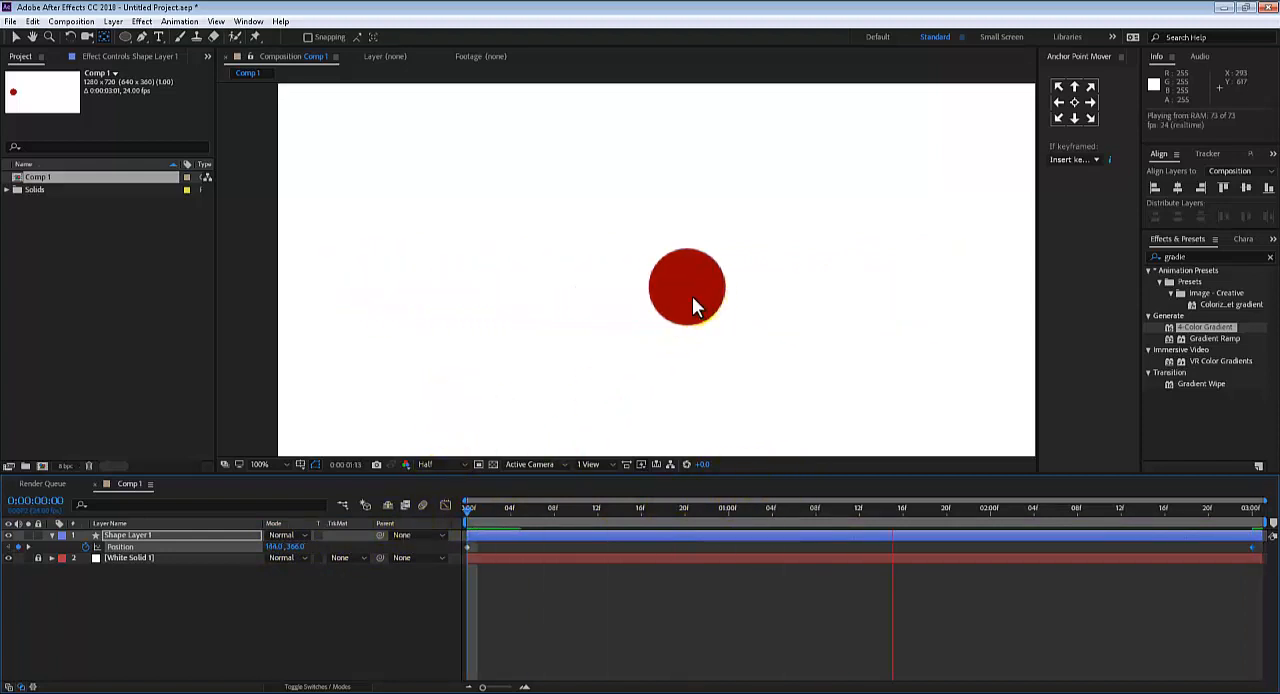
pyautogui.scroll(-2, 704, 303)
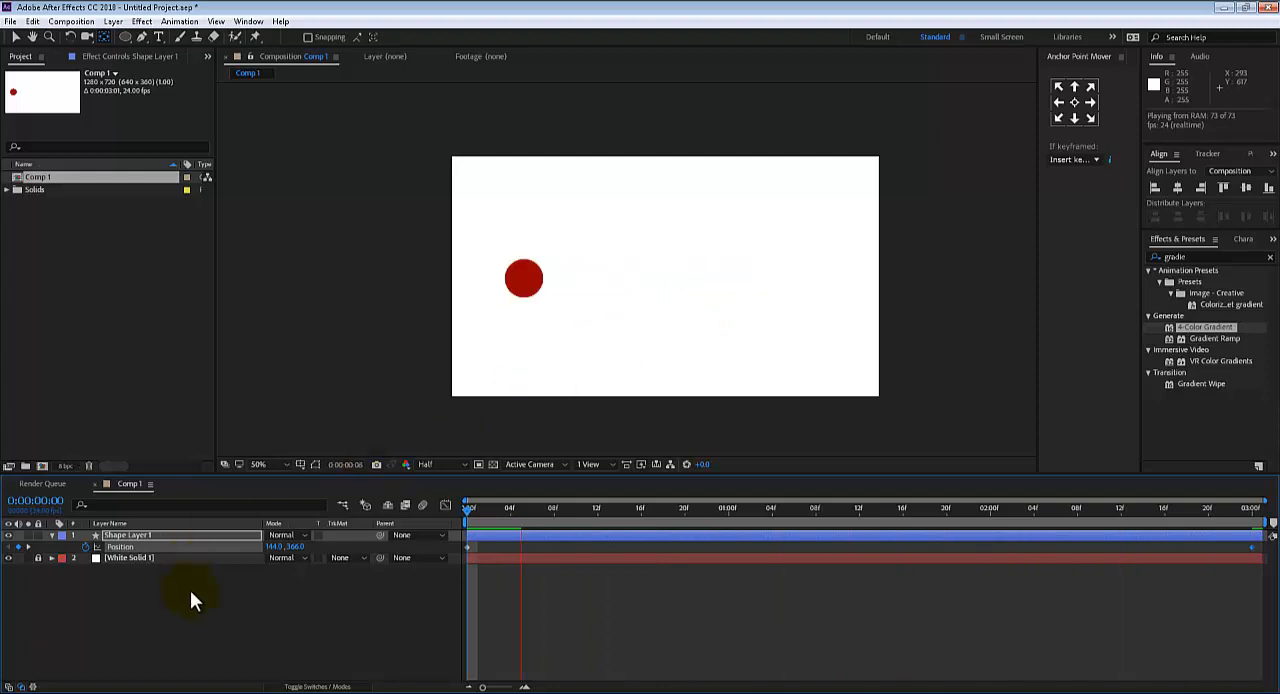
pyautogui.press('space')
# Rename the shape layer as circle
pyautogui.click(136, 534)
pyautogui.press('Return')
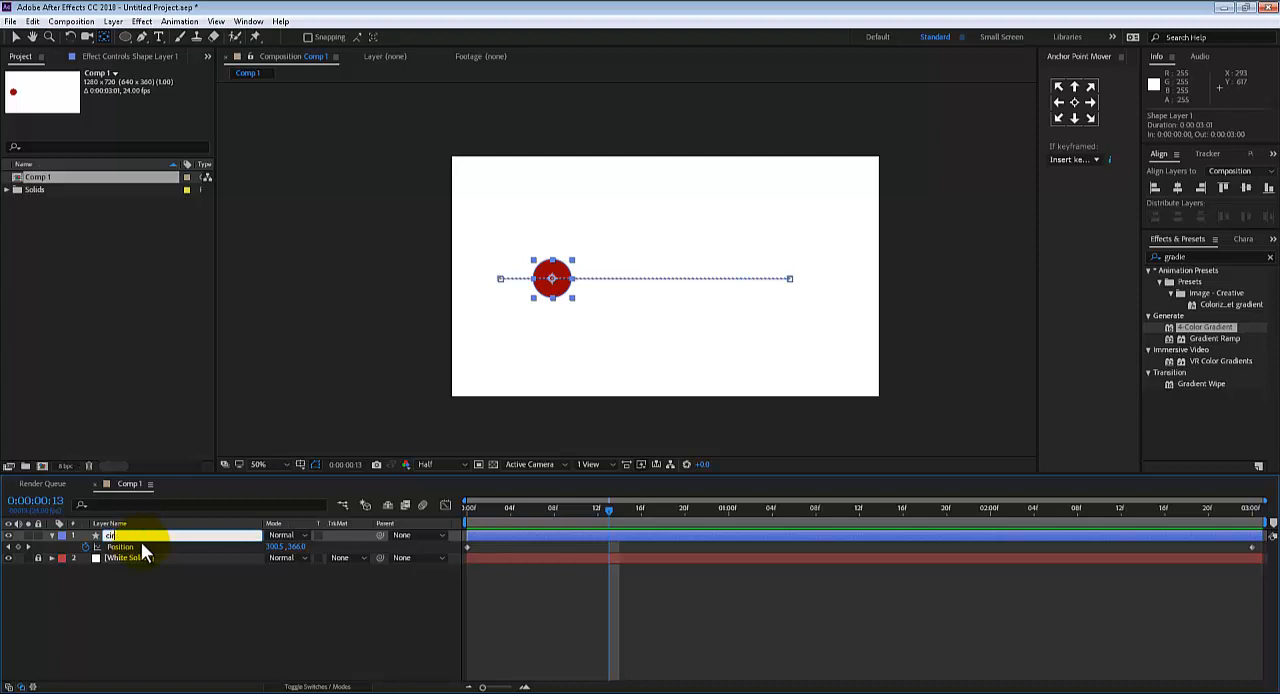
pyautogui.write('circle')
pyautogui.press('Return')
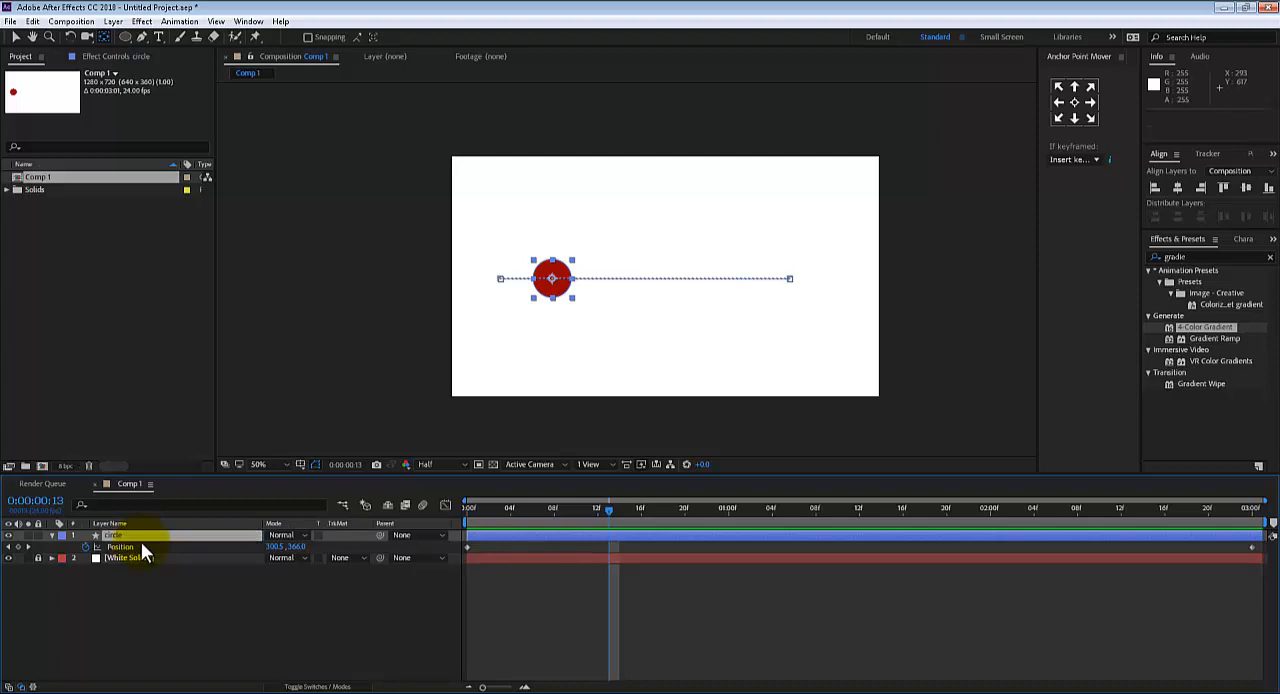
# Duplicate the circle layer, show the duplicate's Position property, and return to the first frame
pyautogui.hotkey('ctrl', 'd')
pyautogui.click(133, 548)
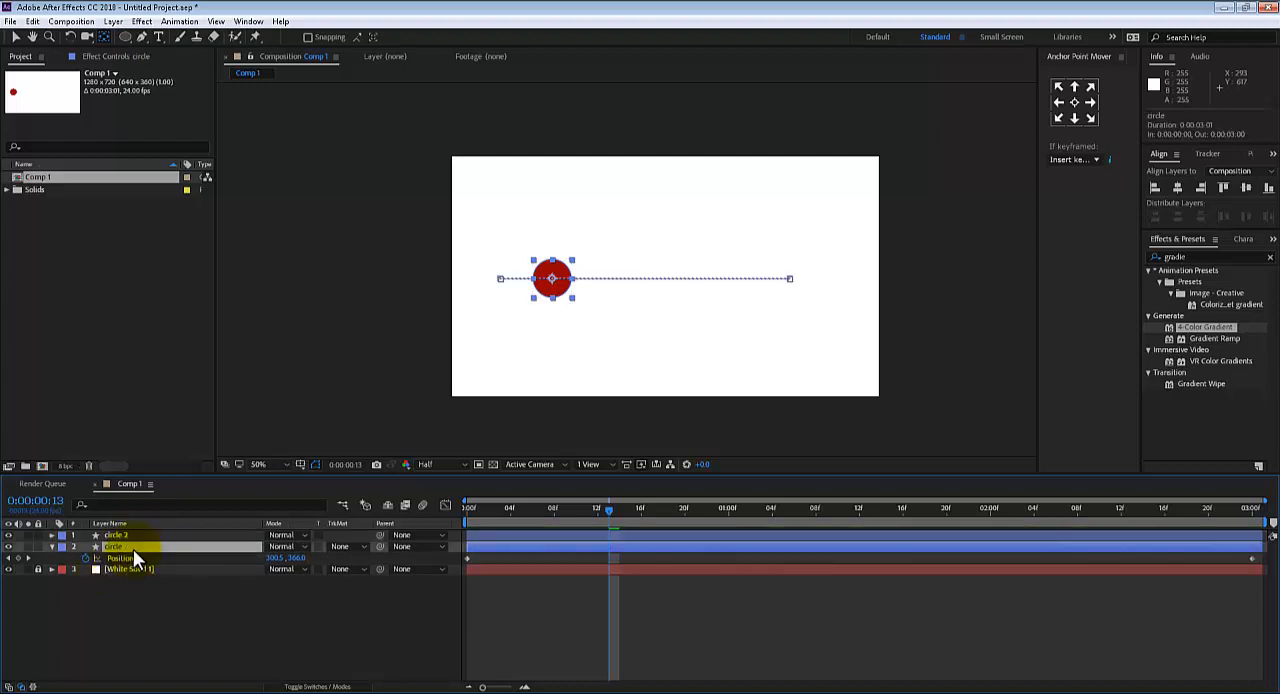
pyautogui.click(131, 533)
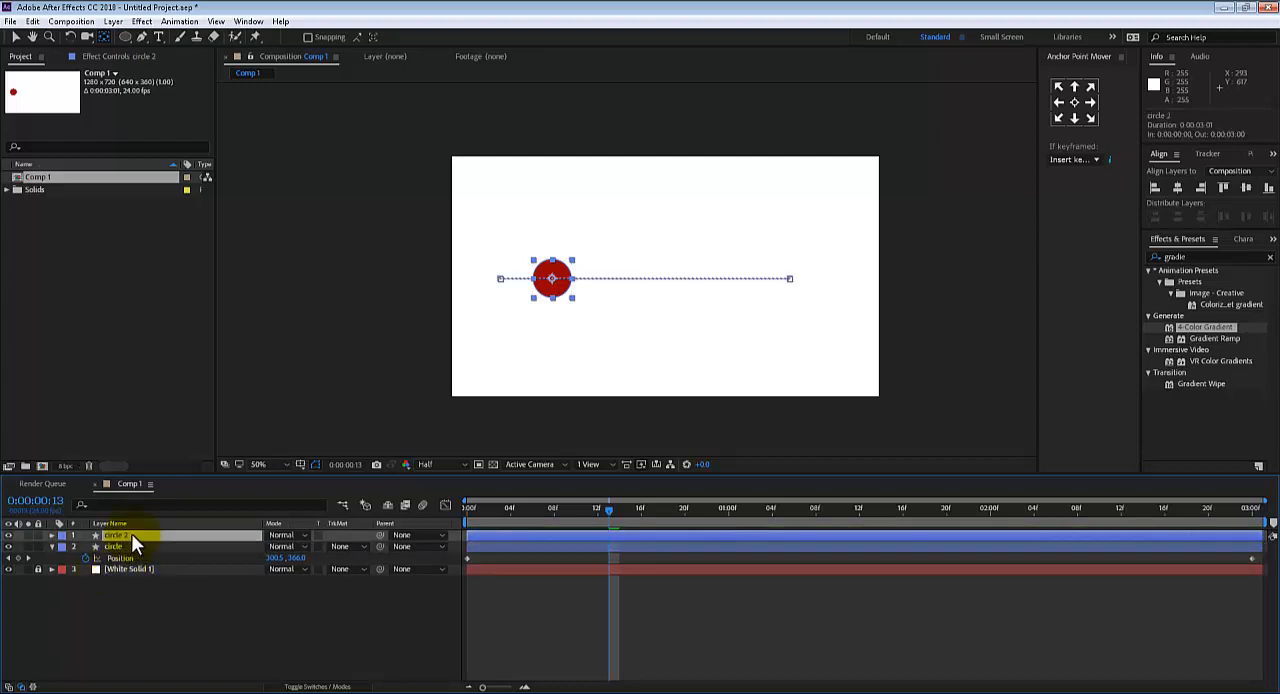
pyautogui.press('p')
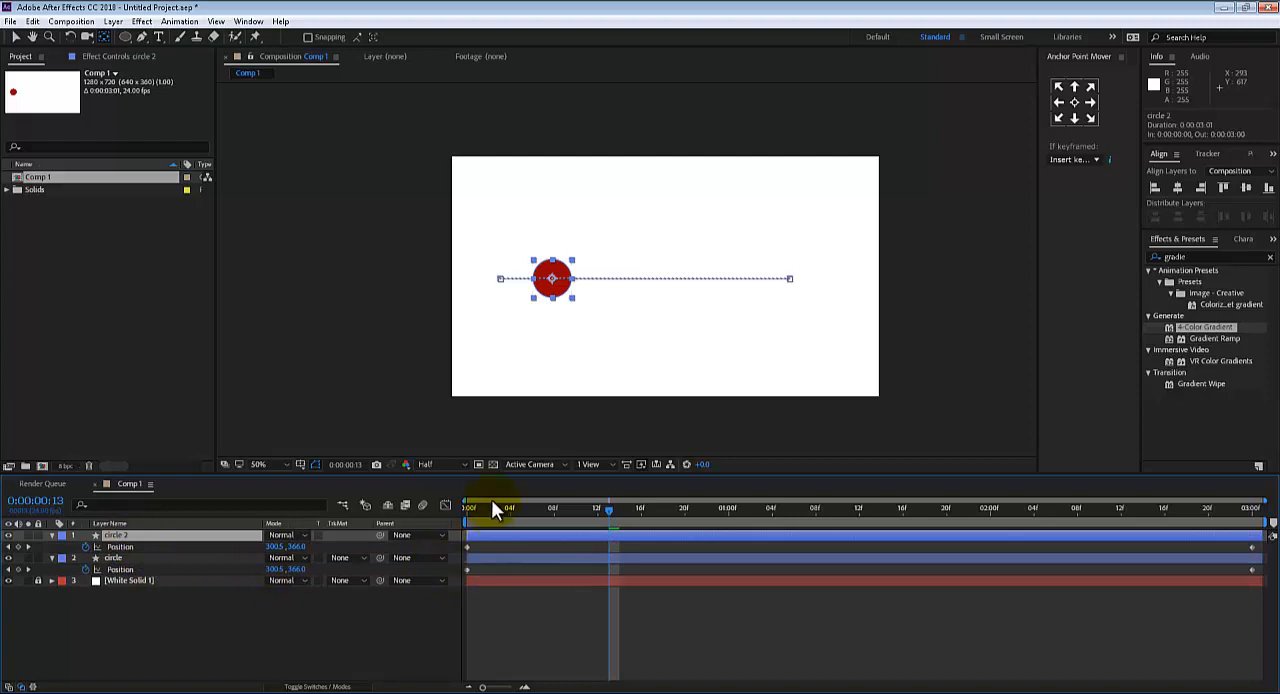
pyautogui.moveTo(491, 509); pyautogui.dragTo(459, 508)
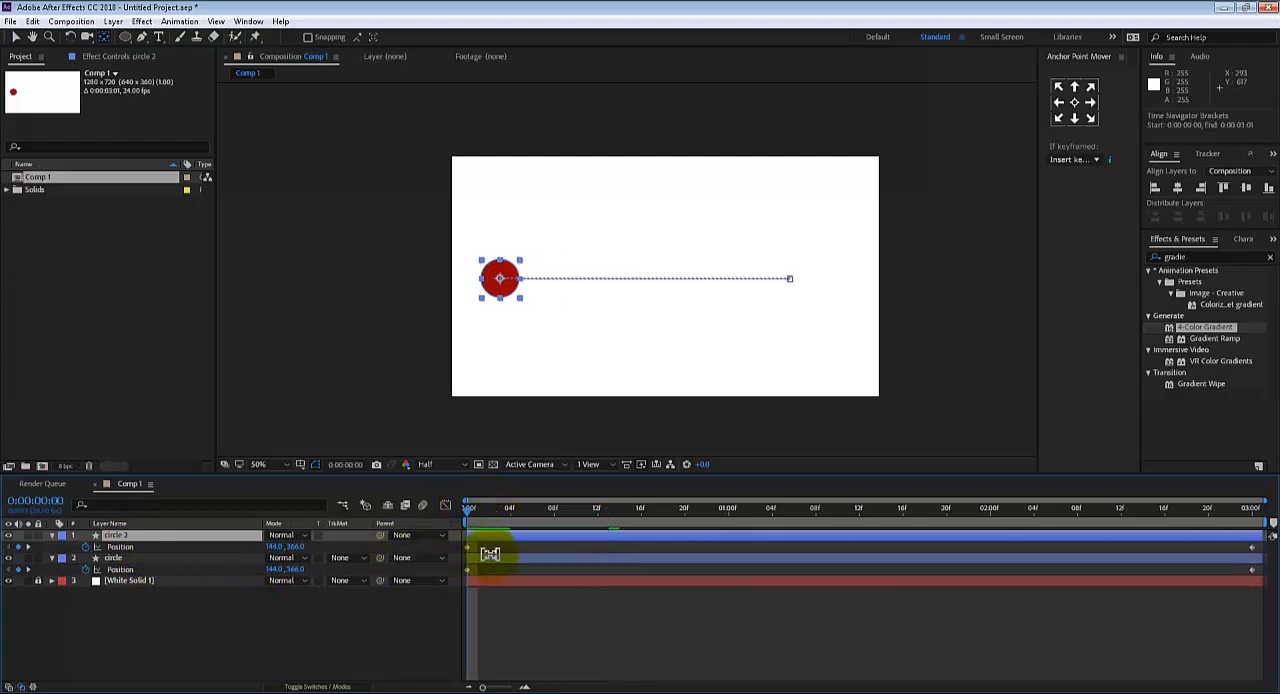
# Try shifting both Position keyframes of the duplicate circle vertically at once, and undo the change
pyautogui.click(120, 545)
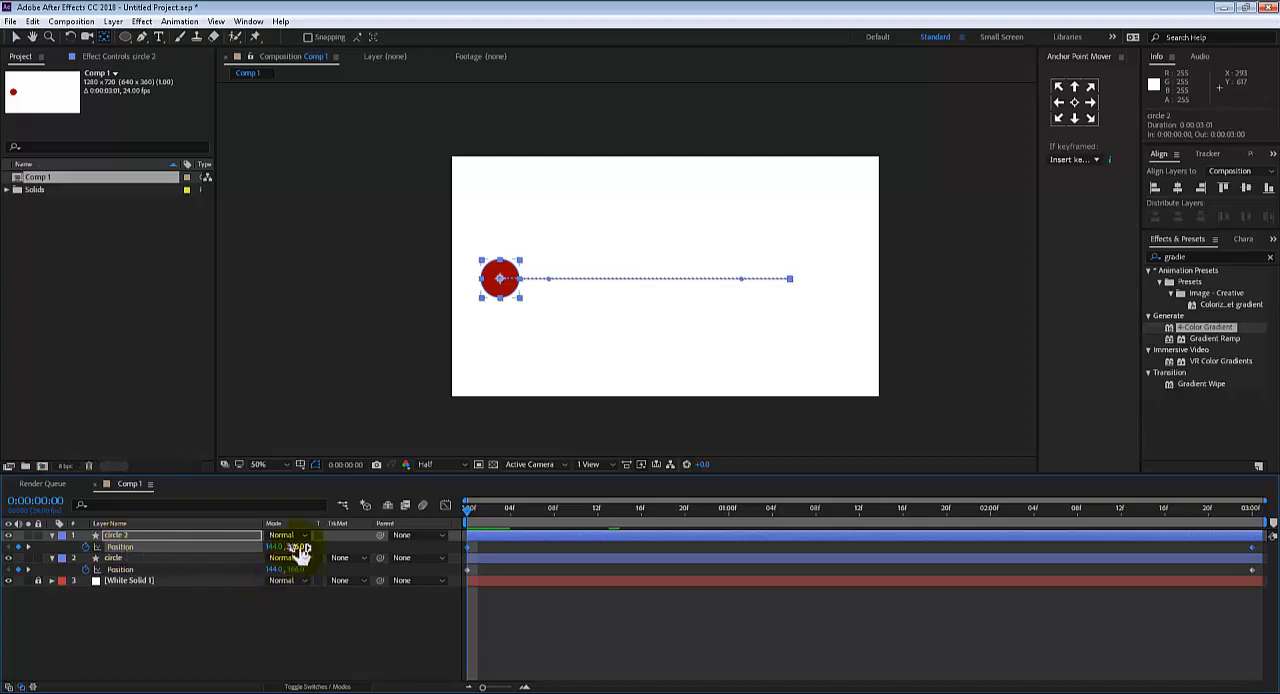
pyautogui.moveTo(311, 550); pyautogui.dragTo(405, 533)
pyautogui.hotkey('ctrl', 'z')
# Try changing the duplicate's horizontal position with its keyframes deselected, and undo the changes
pyautogui.click(277, 622)
pyautogui.click(144, 534)
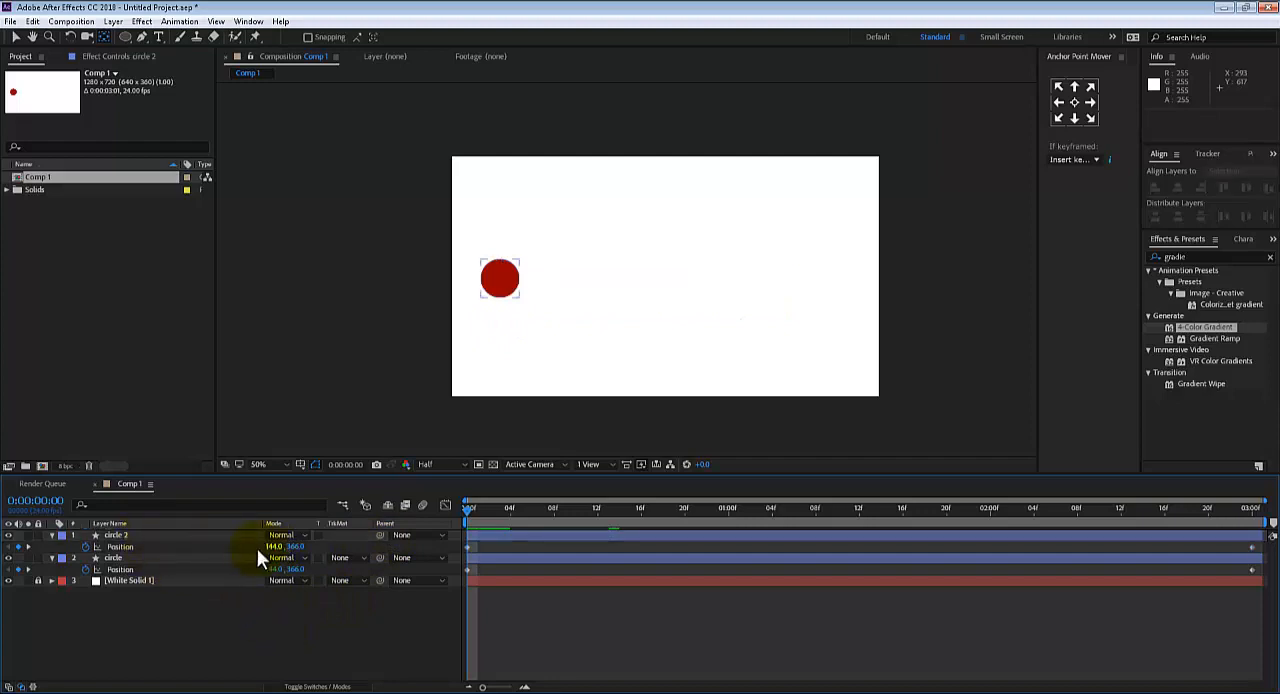
pyautogui.click(137, 547)
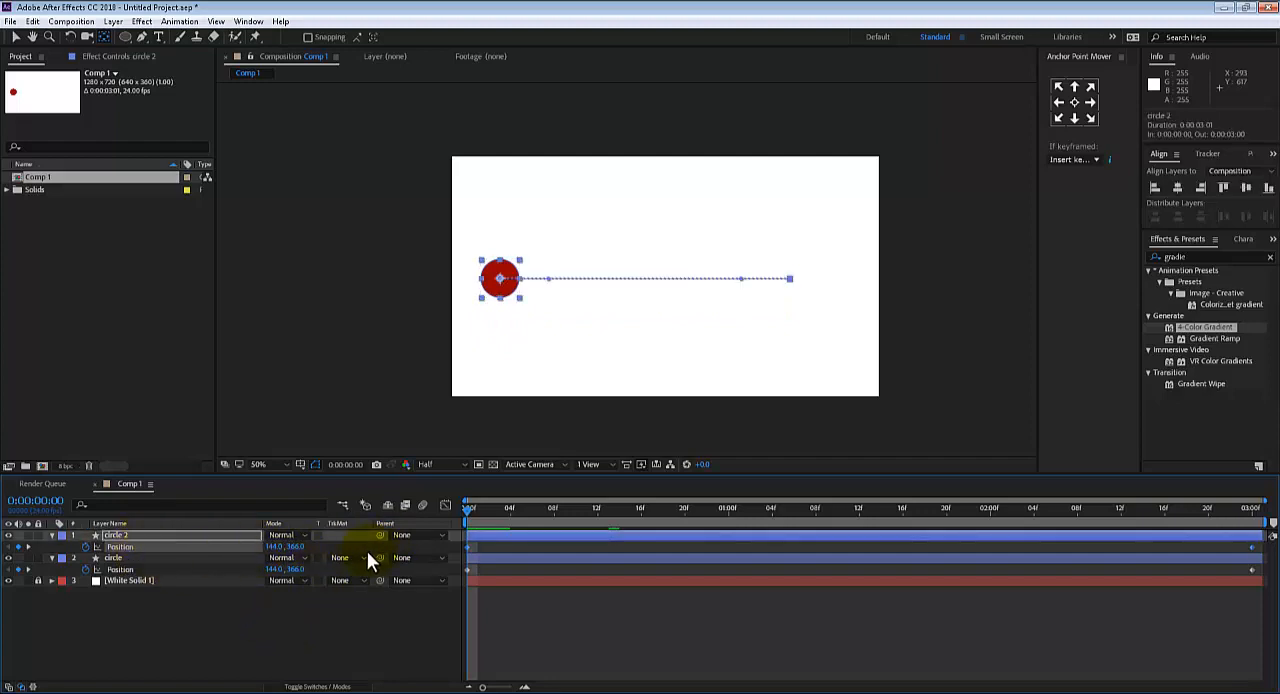
pyautogui.click(294, 614)
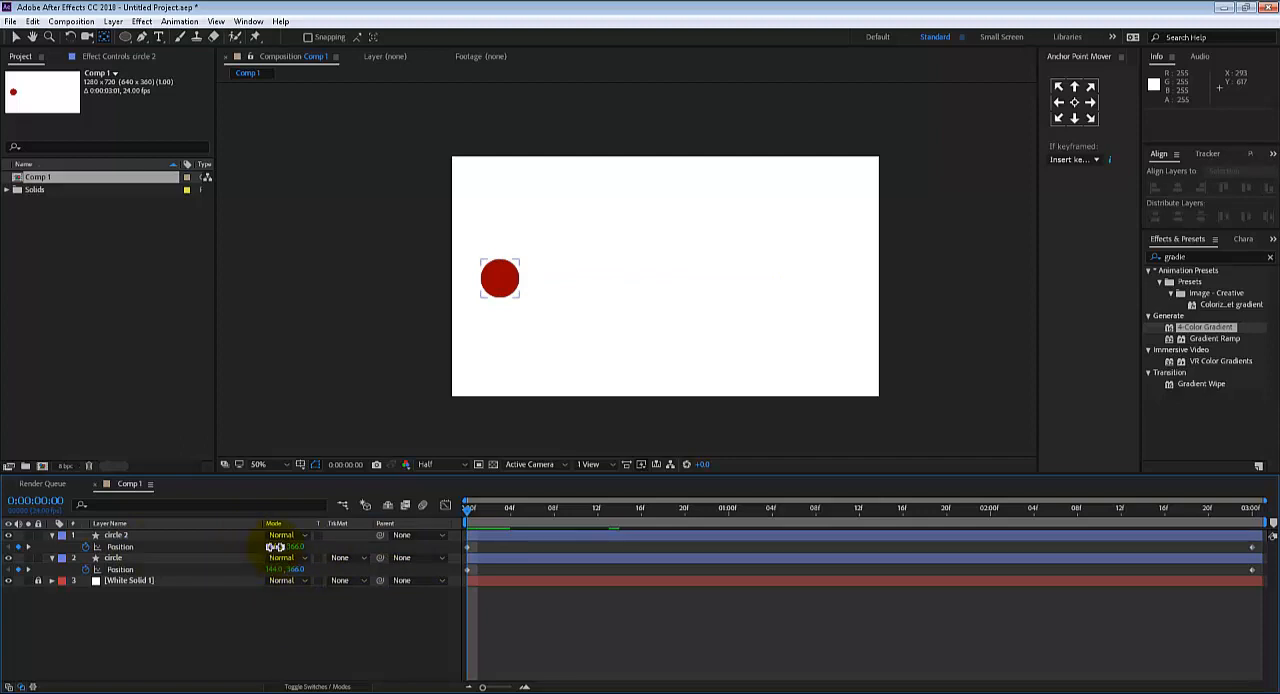
pyautogui.moveTo(275, 547); pyautogui.dragTo(832, 470)
pyautogui.hotkey('ctrl', 'z')
pyautogui.hotkey('ctrl', 'z')
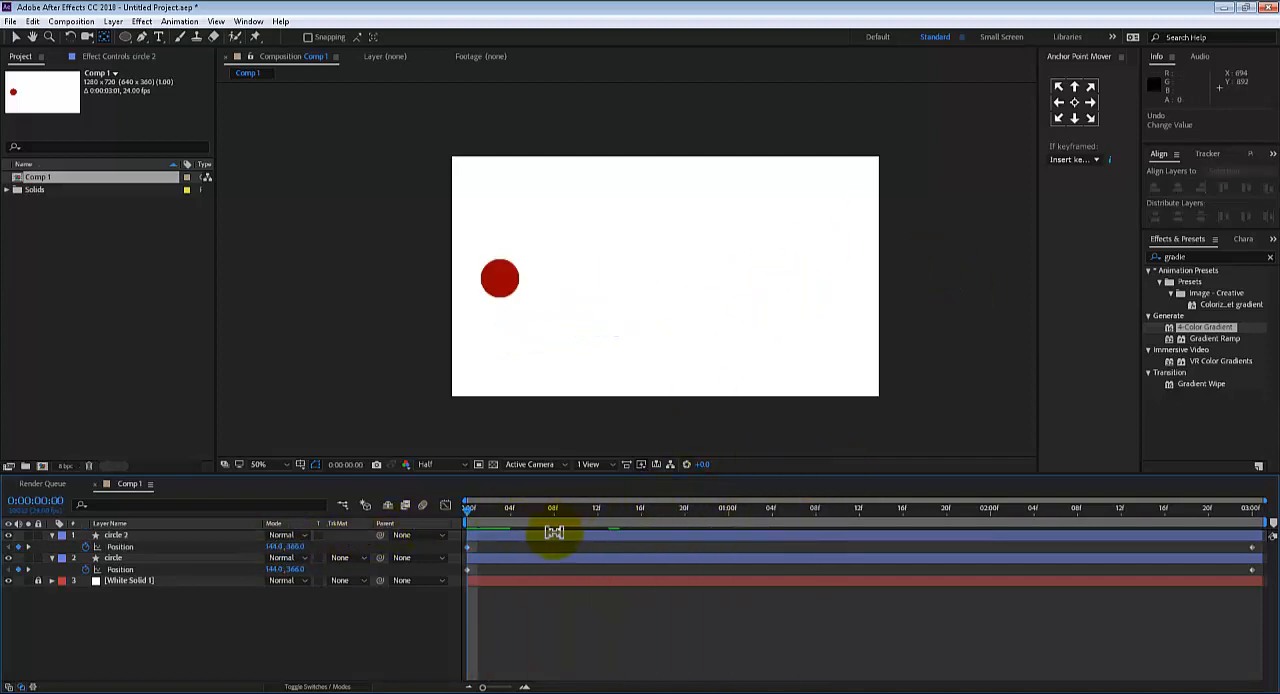
# Select all Position keyframes of the duplicate circle and lower its motion path to a Y position of 567
pyautogui.click(187, 562)
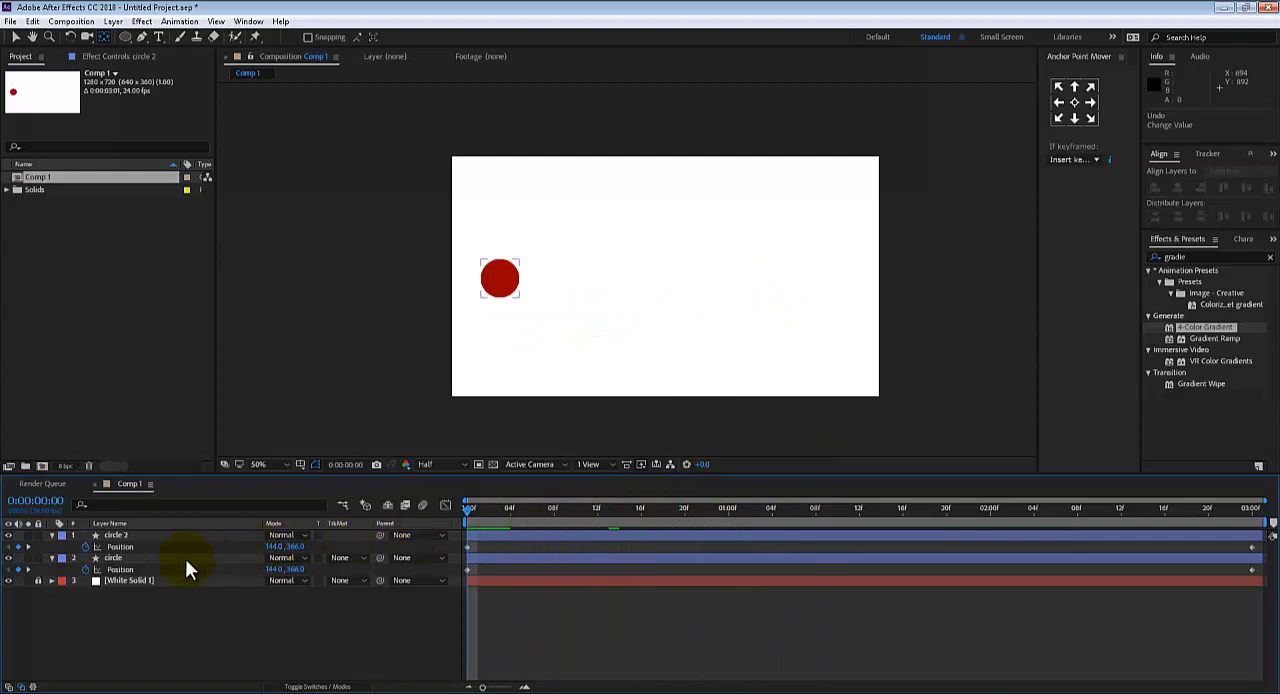
pyautogui.click(129, 545)
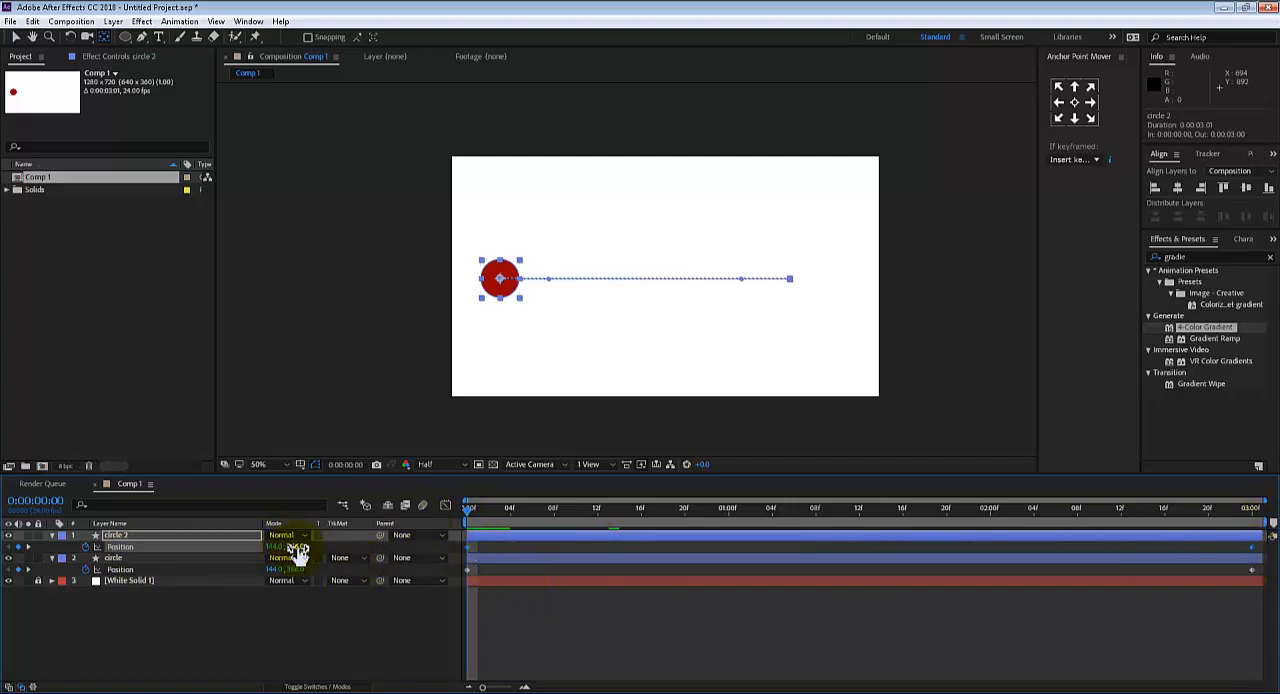
pyautogui.moveTo(298, 551); pyautogui.dragTo(480, 497)
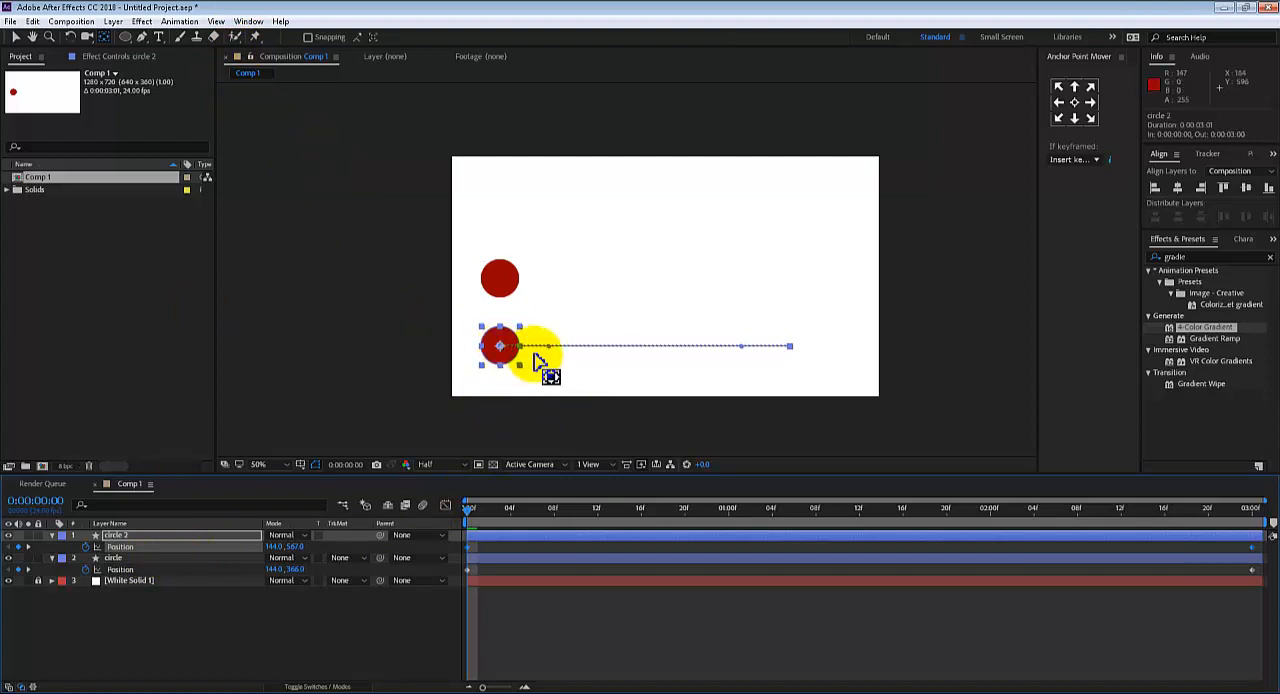
# Rename the duplicate layer as original and place it below the circle layer in the stack
pyautogui.click(120, 535)
pyautogui.press('Return')
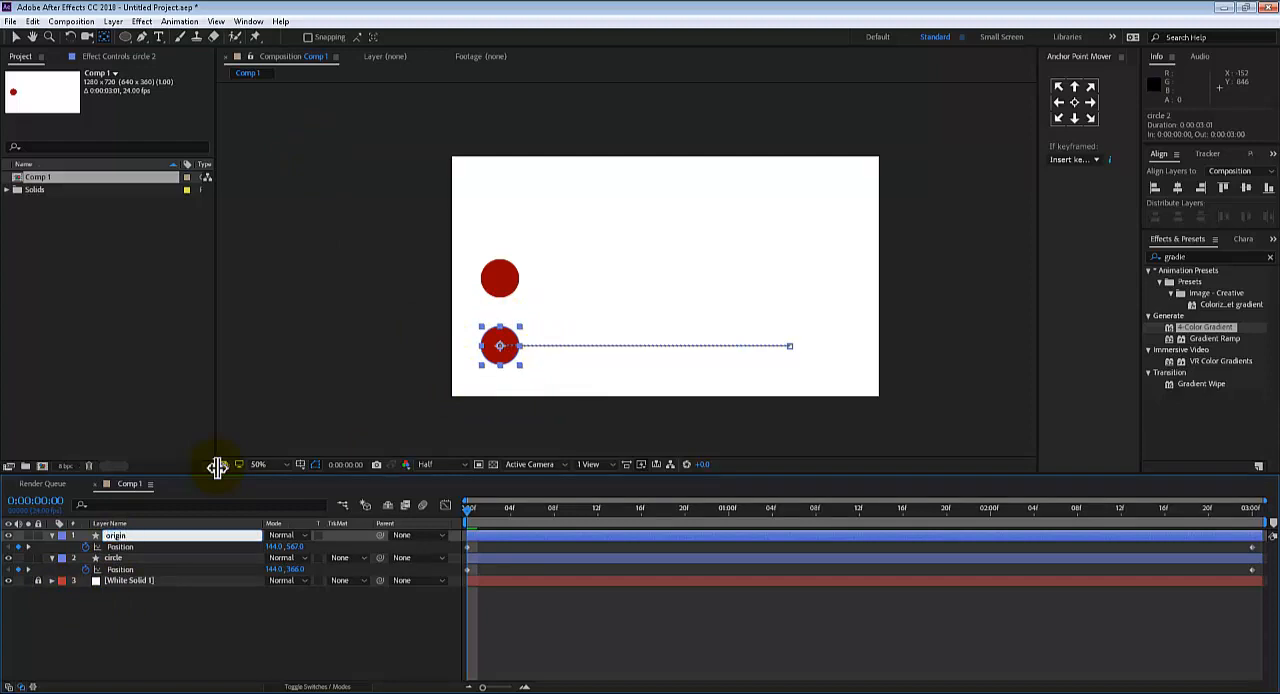
pyautogui.press('Return')
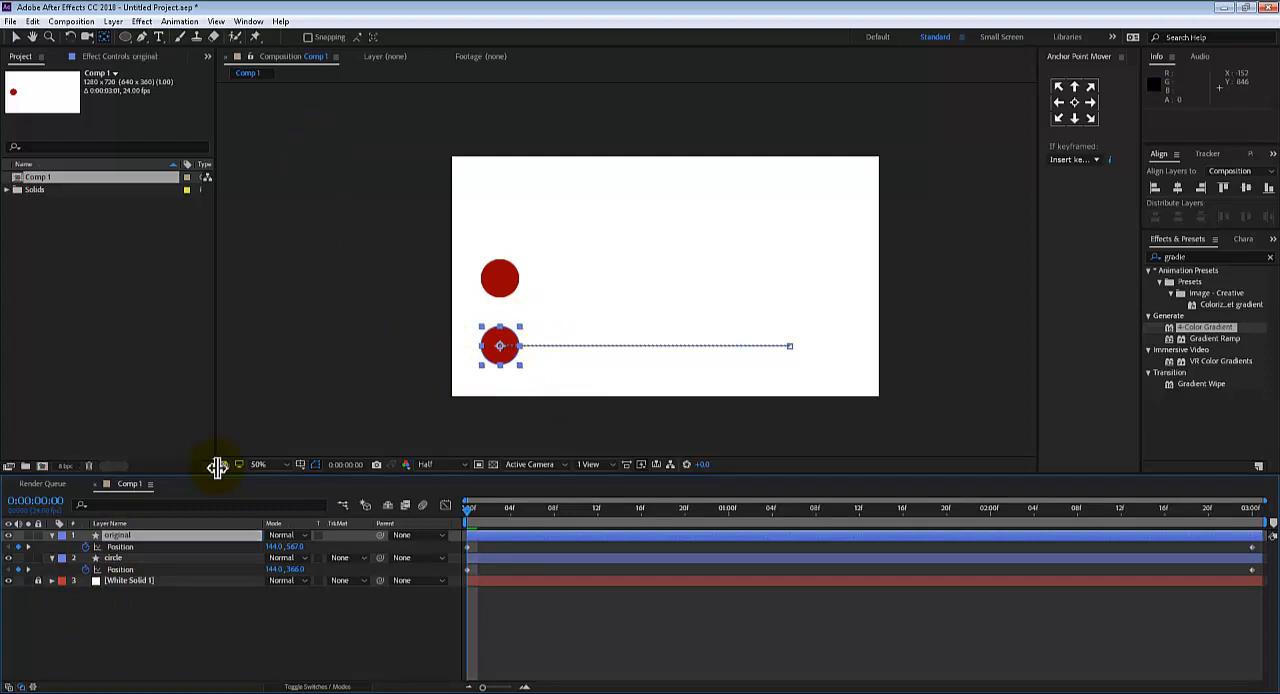
pyautogui.moveTo(117, 540); pyautogui.dragTo(179, 586)
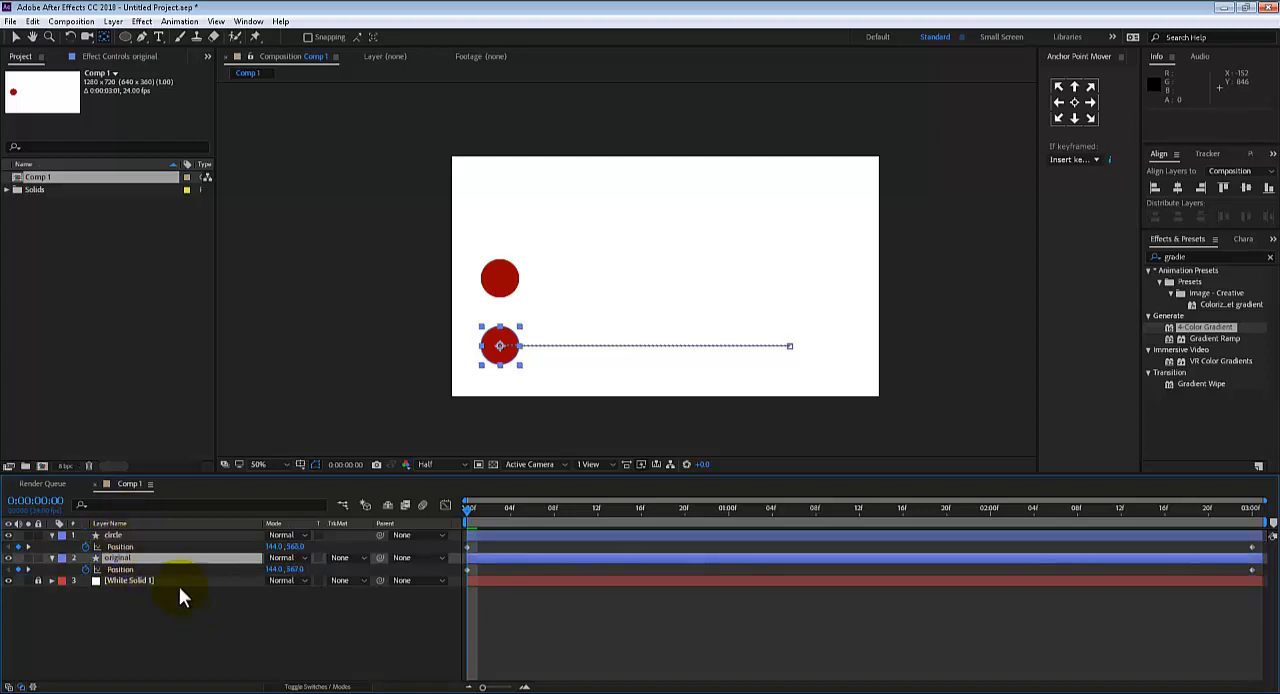
# Change the fill color of the circle layer's shape to green
pyautogui.click(117, 535)
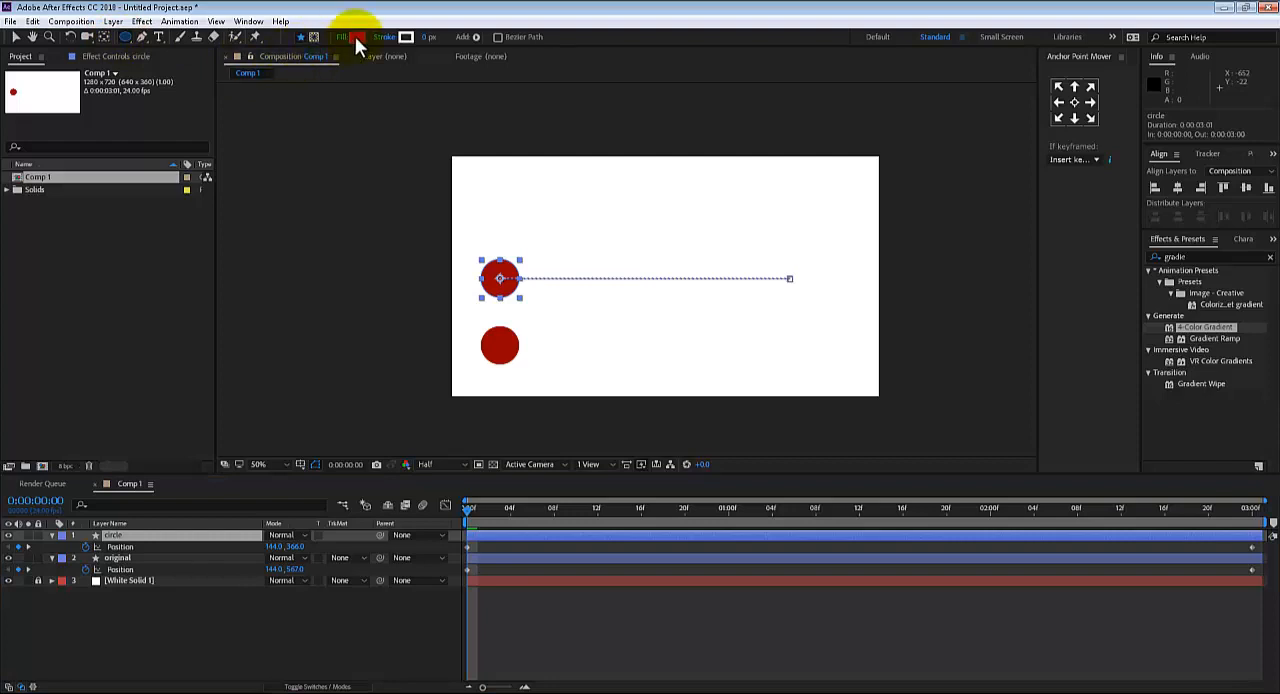
pyautogui.click(355, 38)
pyautogui.moveTo(270, 333); pyautogui.dragTo(271, 418)
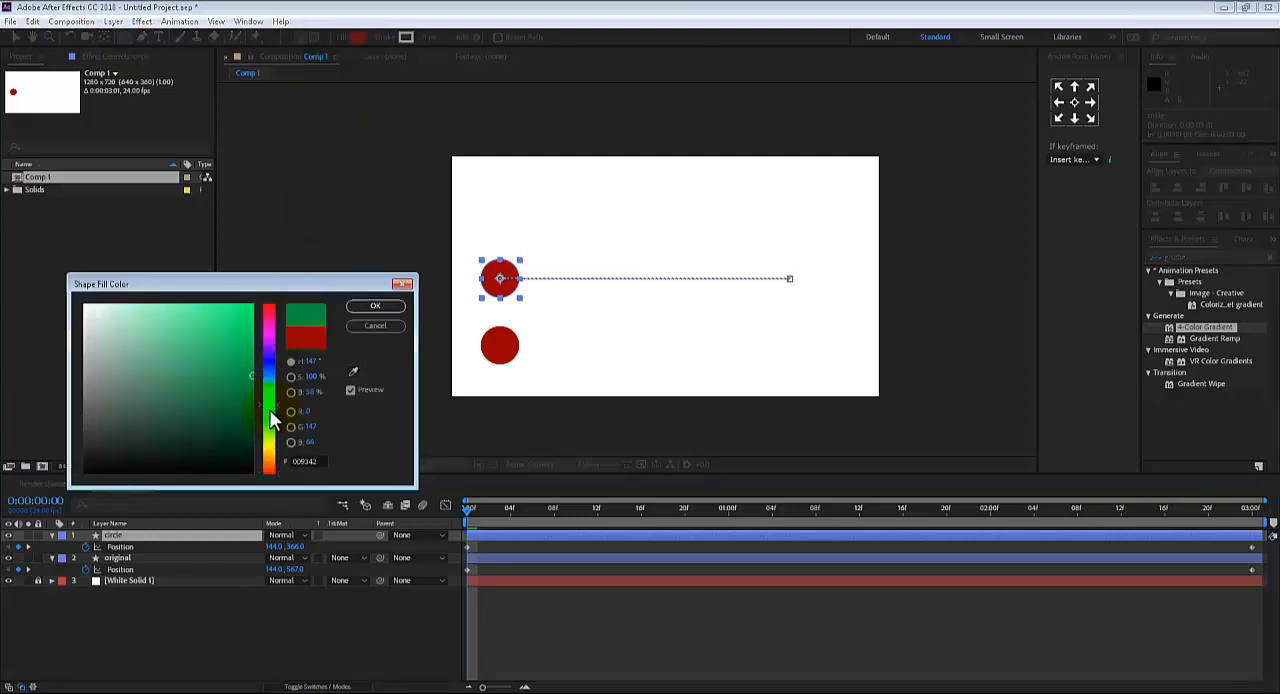
pyautogui.click(366, 308)
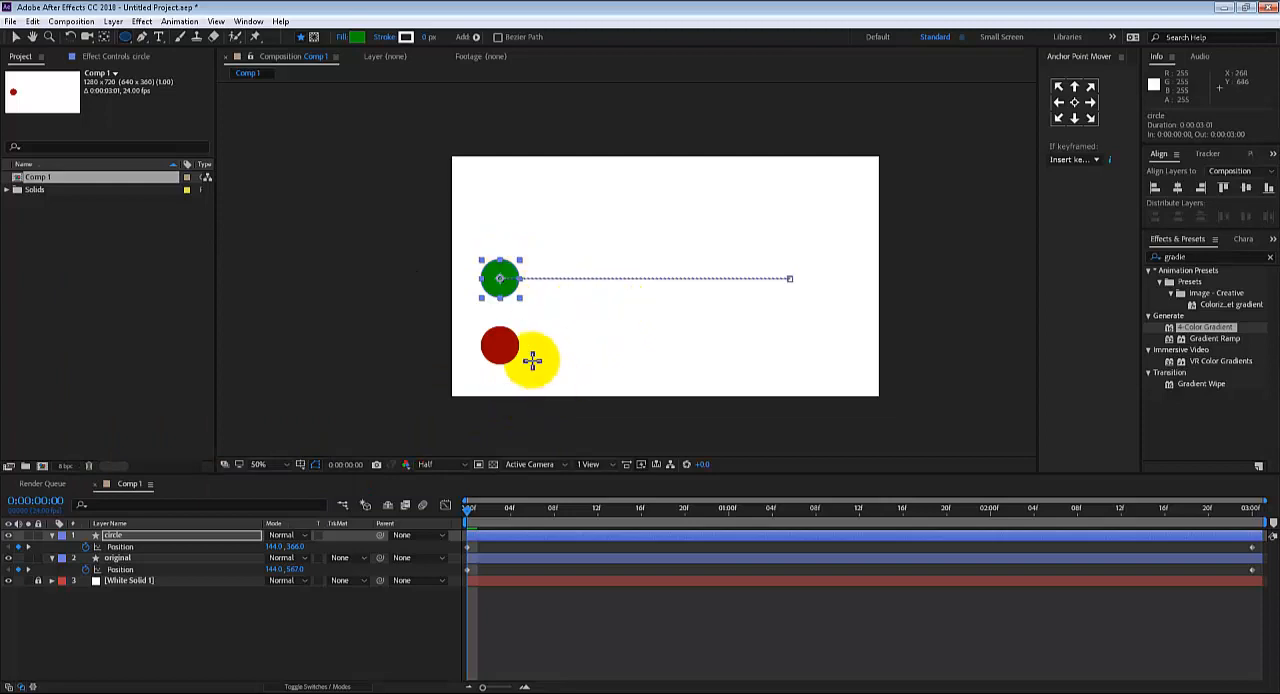
# Show the circle layer's Position curves in the Graph Editor, fitted to the view, and preview the linear motion from the first frame
pyautogui.moveTo(487, 510); pyautogui.dragTo(354, 486)
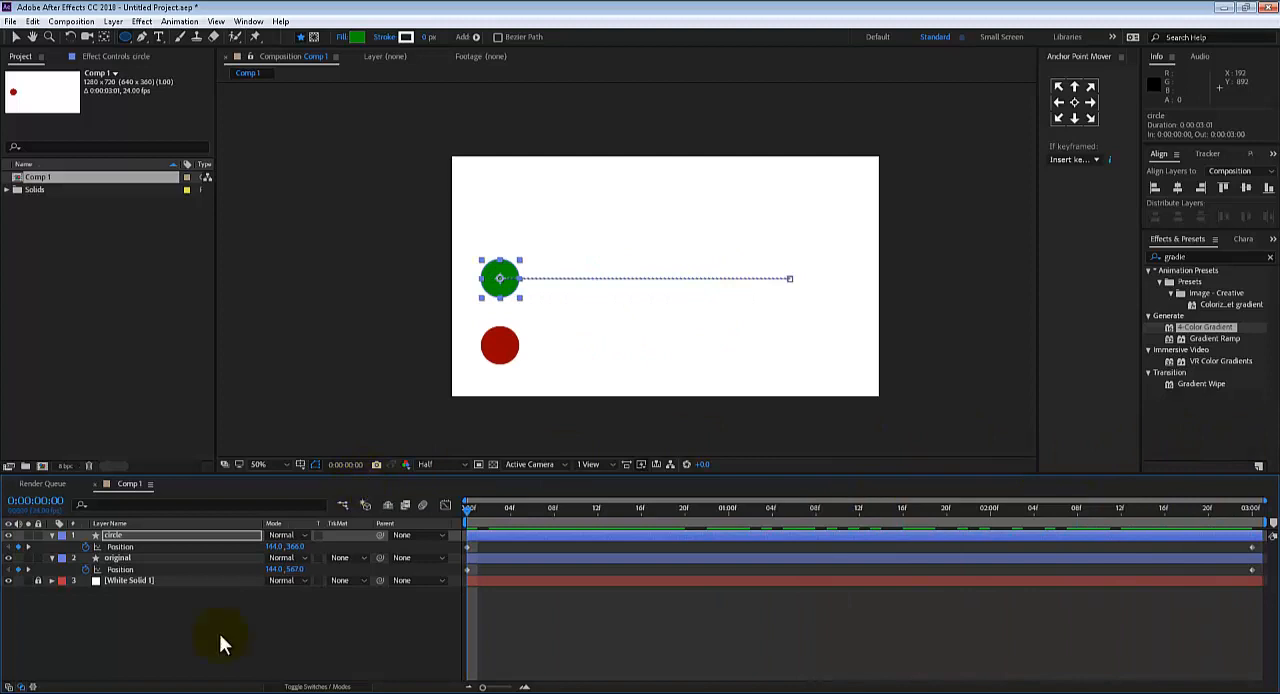
pyautogui.click(126, 546)
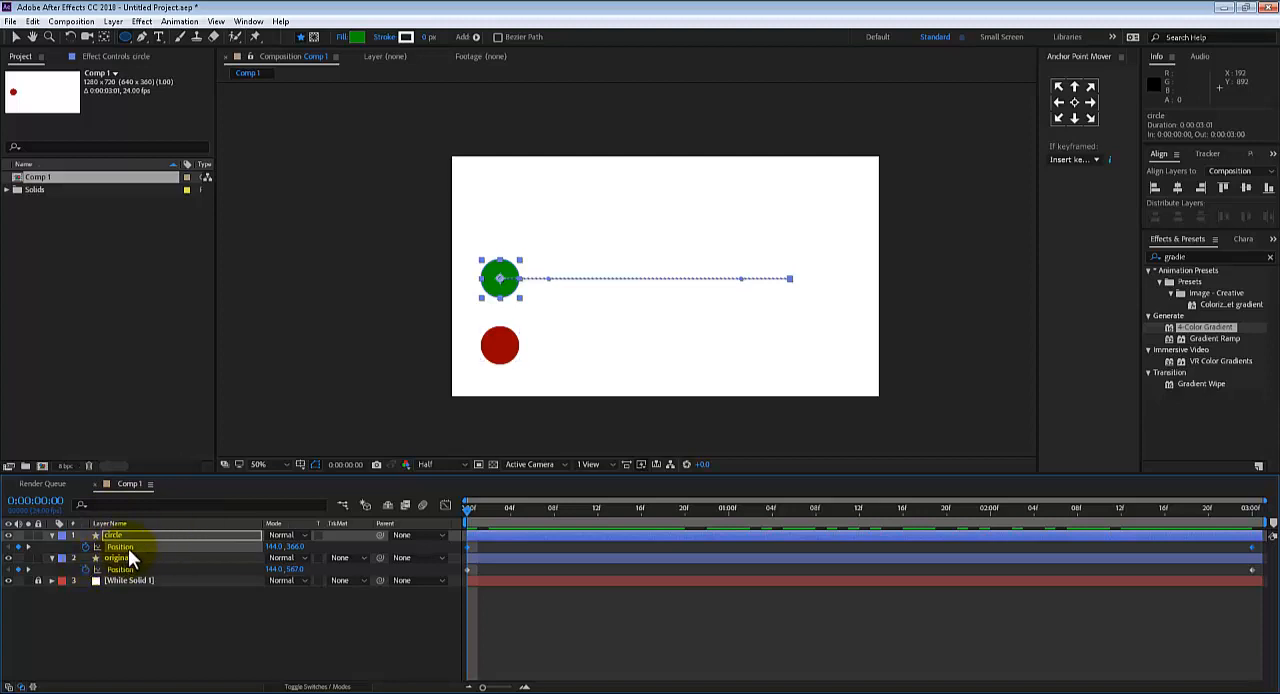
pyautogui.click(446, 506)
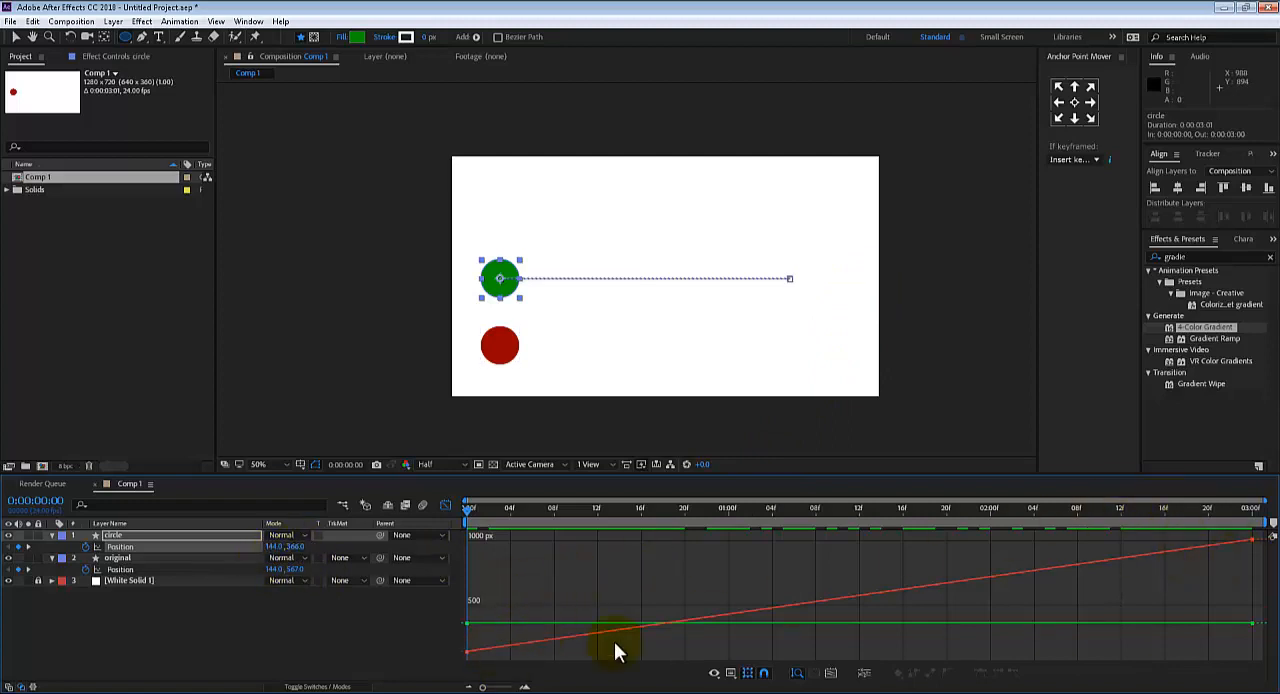
pyautogui.click(832, 673)
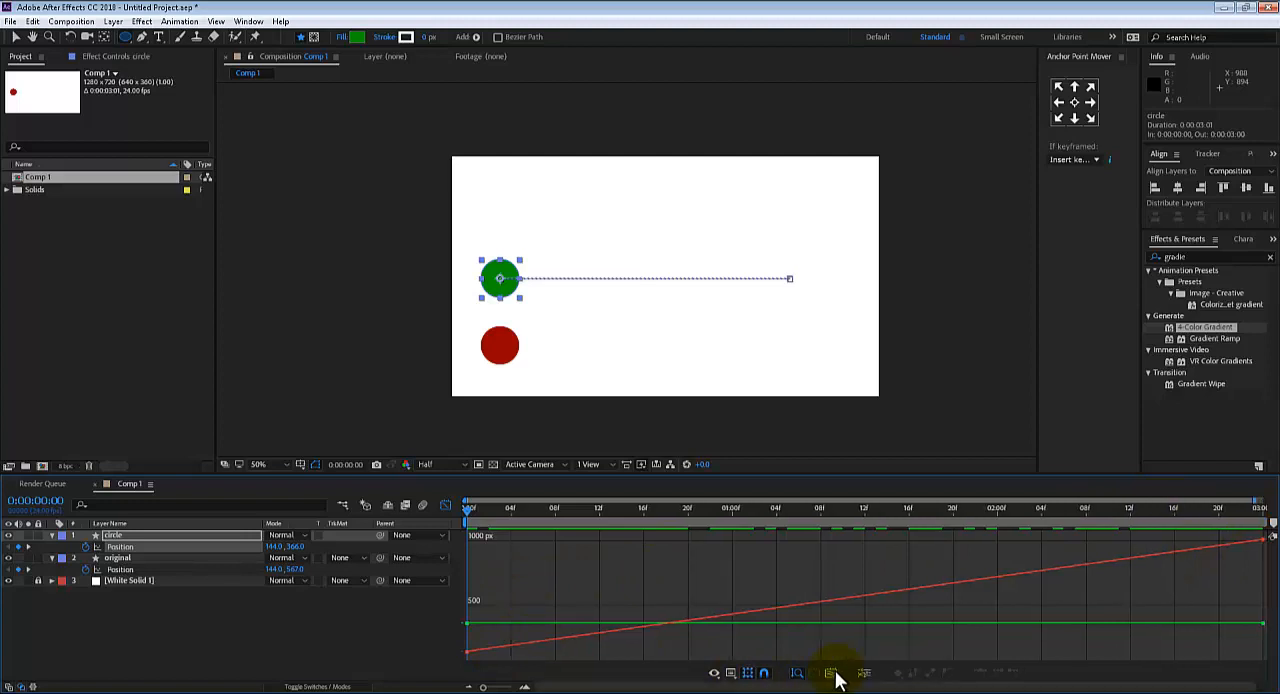
pyautogui.click(296, 549)
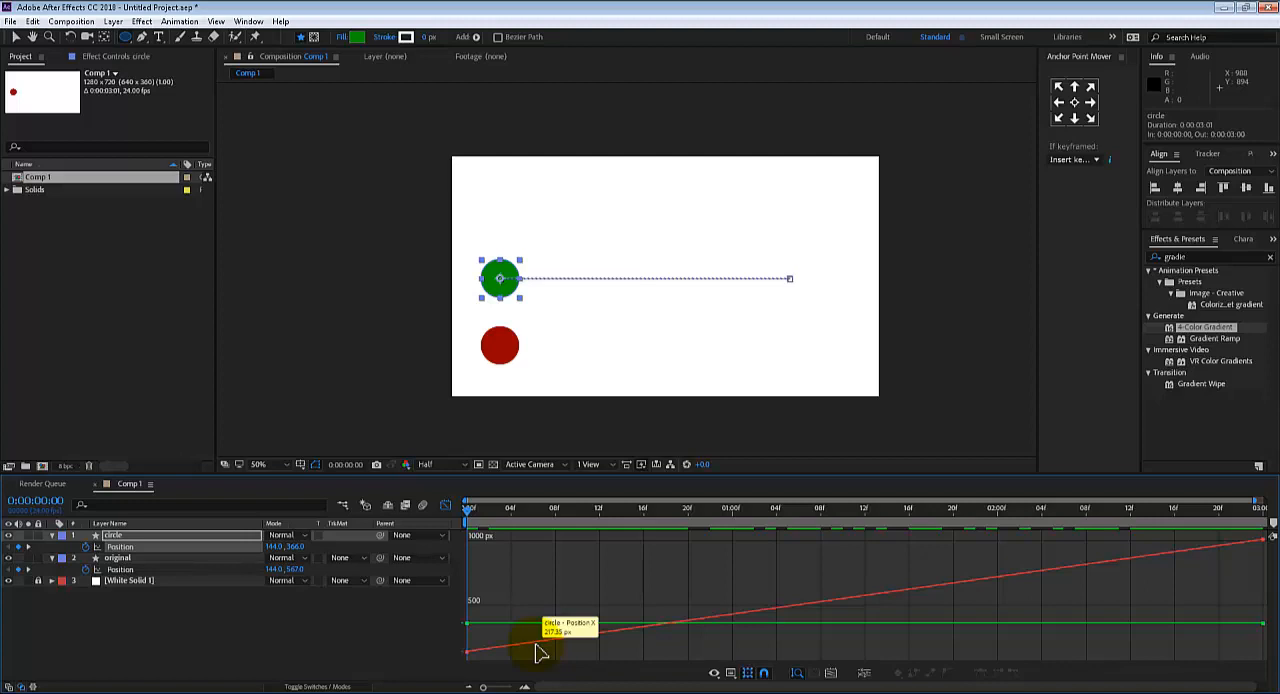
pyautogui.press('space')
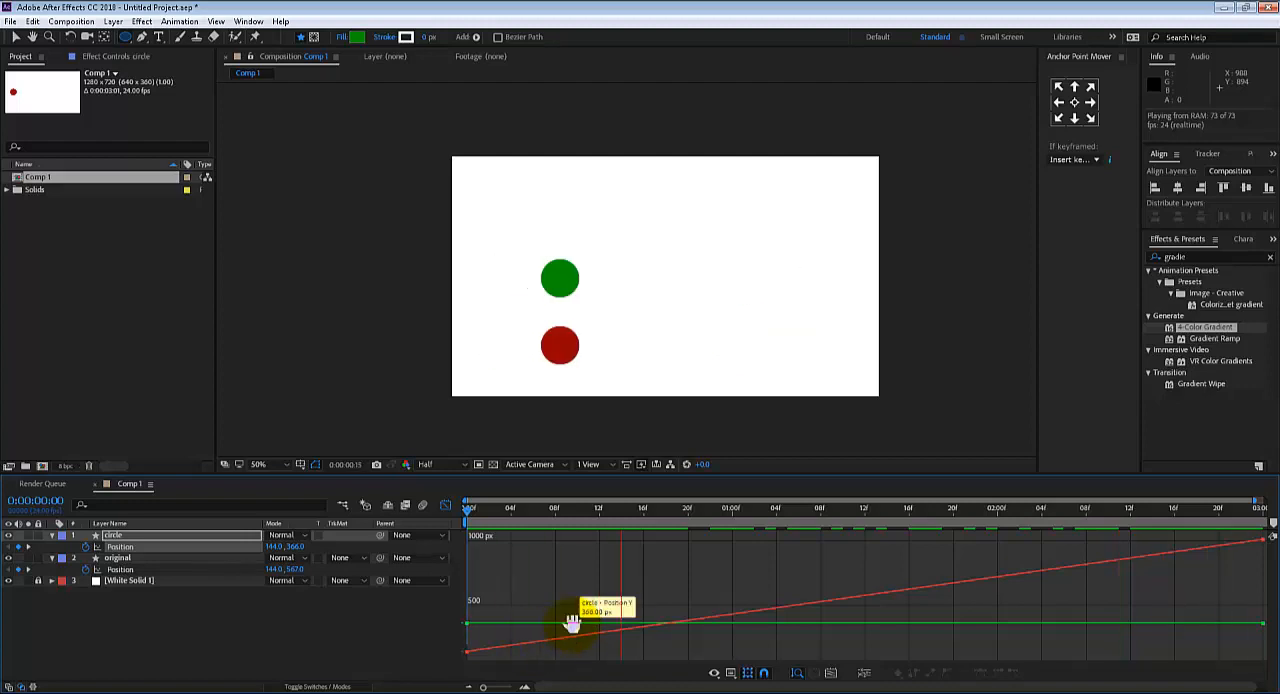
pyautogui.press('space')
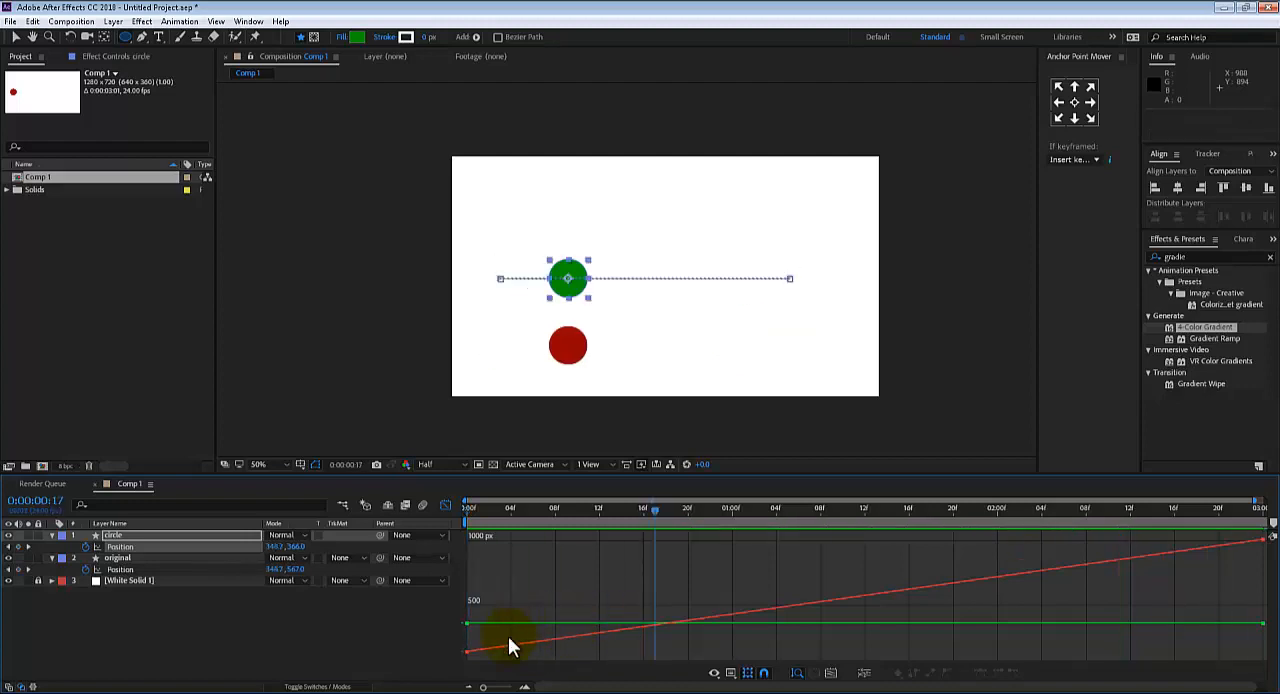
# Separate the circle's Position into X and Y dimensions and apply Easy Ease to the first and last X Position keyframes
pyautogui.click(866, 678)
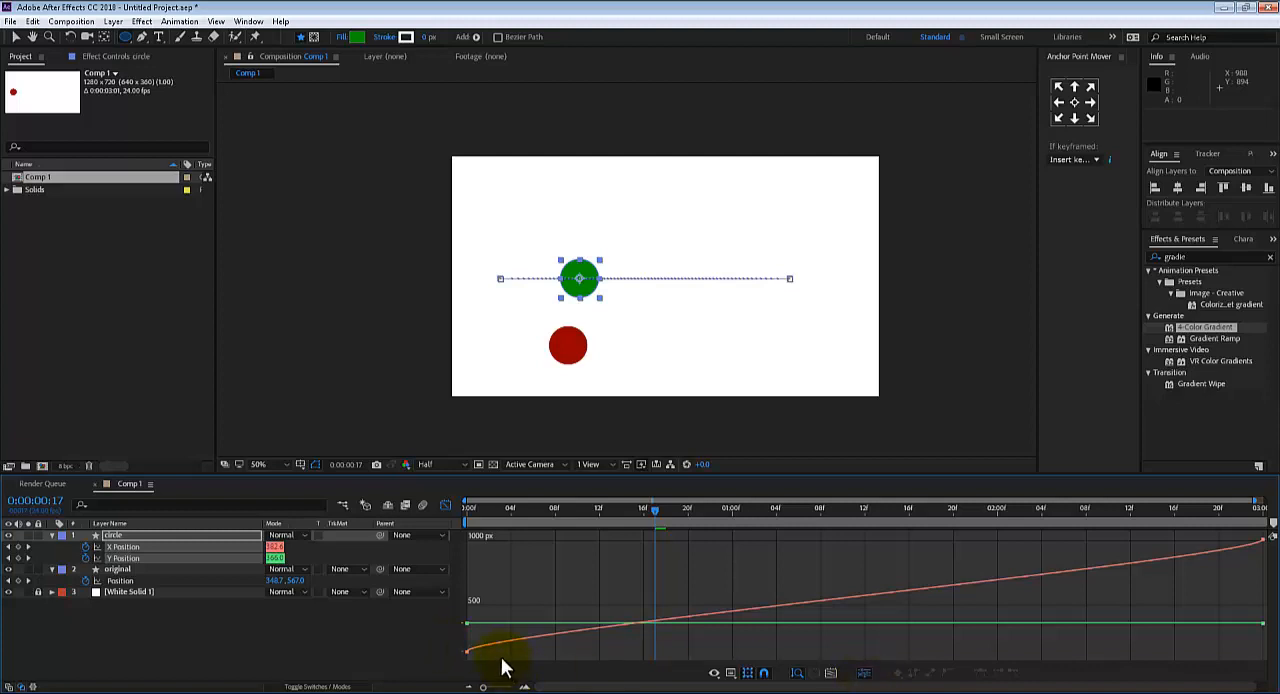
pyautogui.click(460, 651)
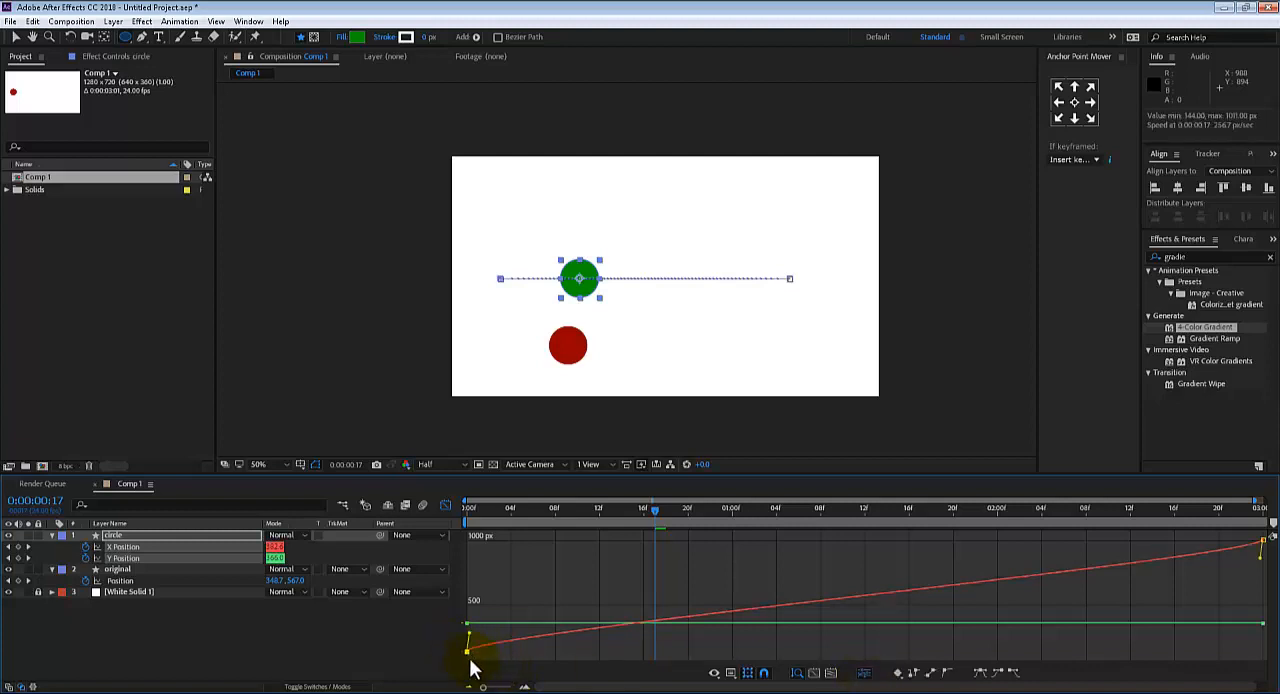
pyautogui.moveTo(489, 510); pyautogui.dragTo(1249, 507)
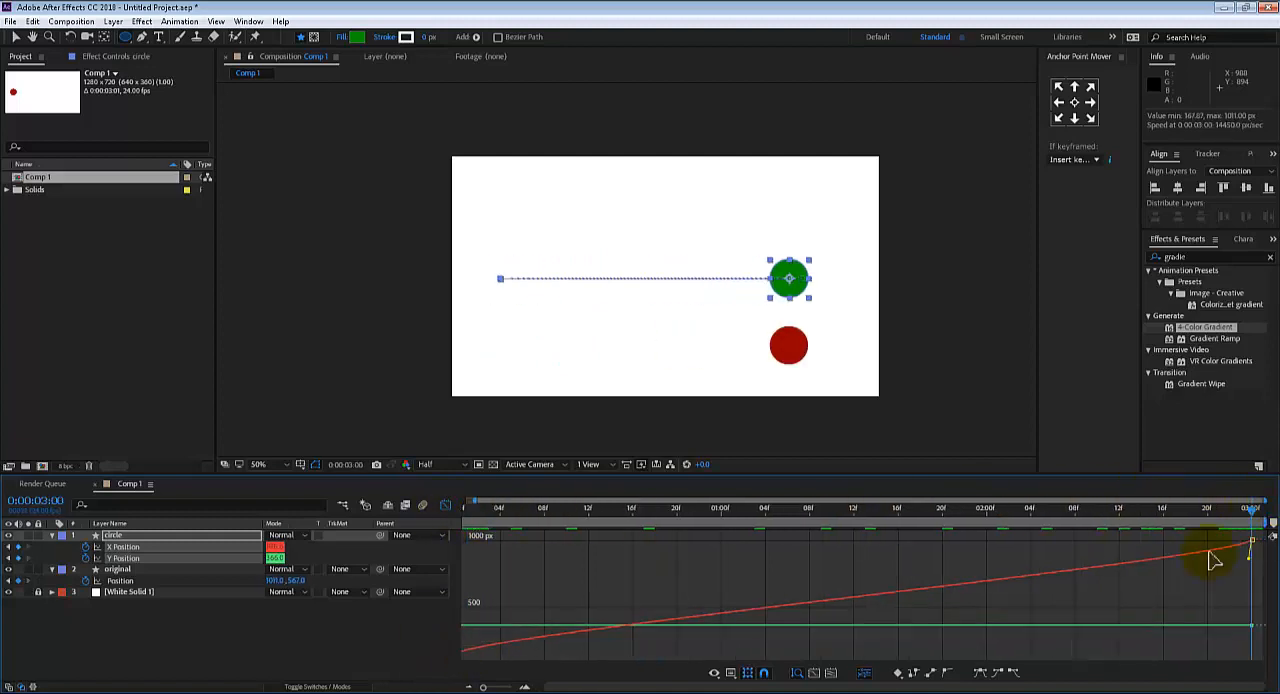
pyautogui.moveTo(491, 508); pyautogui.dragTo(403, 521)
pyautogui.moveTo(482, 687); pyautogui.dragTo(475, 688)
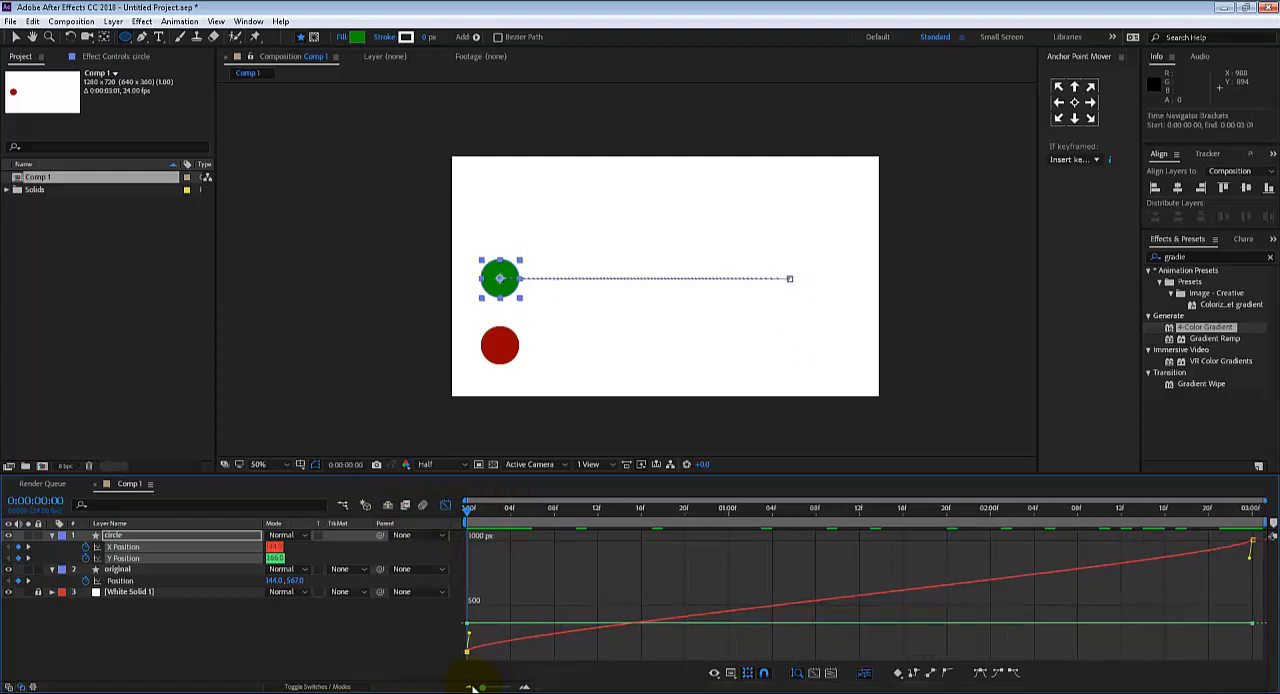
pyautogui.click(981, 672)
pyautogui.moveTo(1198, 517); pyautogui.dragTo(1262, 550)
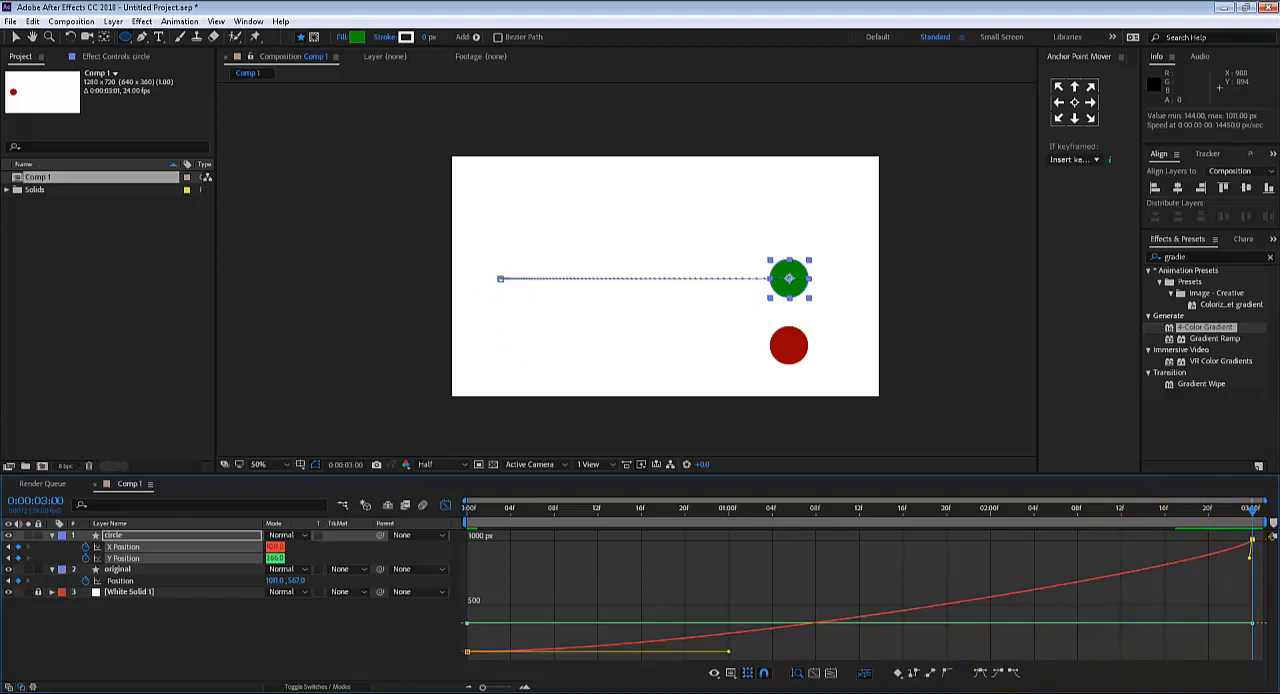
pyautogui.click(981, 673)
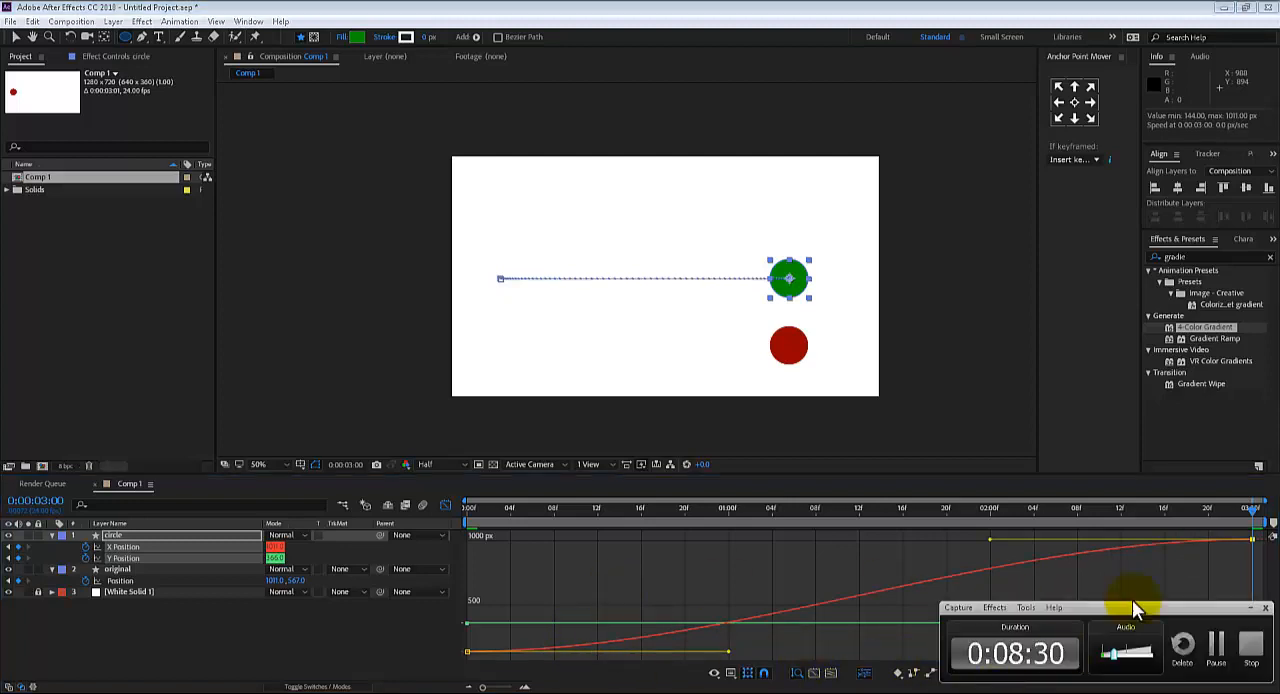
# Switch to Photoshop, reduce the Brush tool's size to 50 px, and try a short stroke on the canvas before undoing it
pyautogui.click(1223, 645)
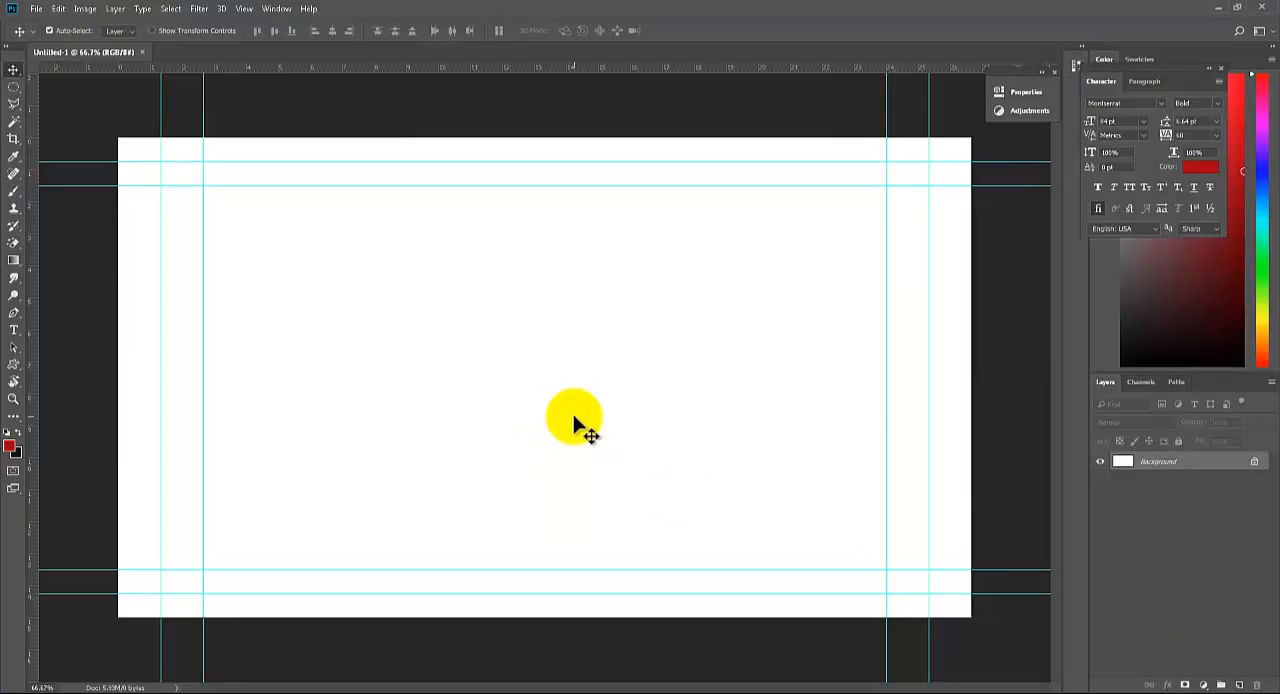
pyautogui.press('b')
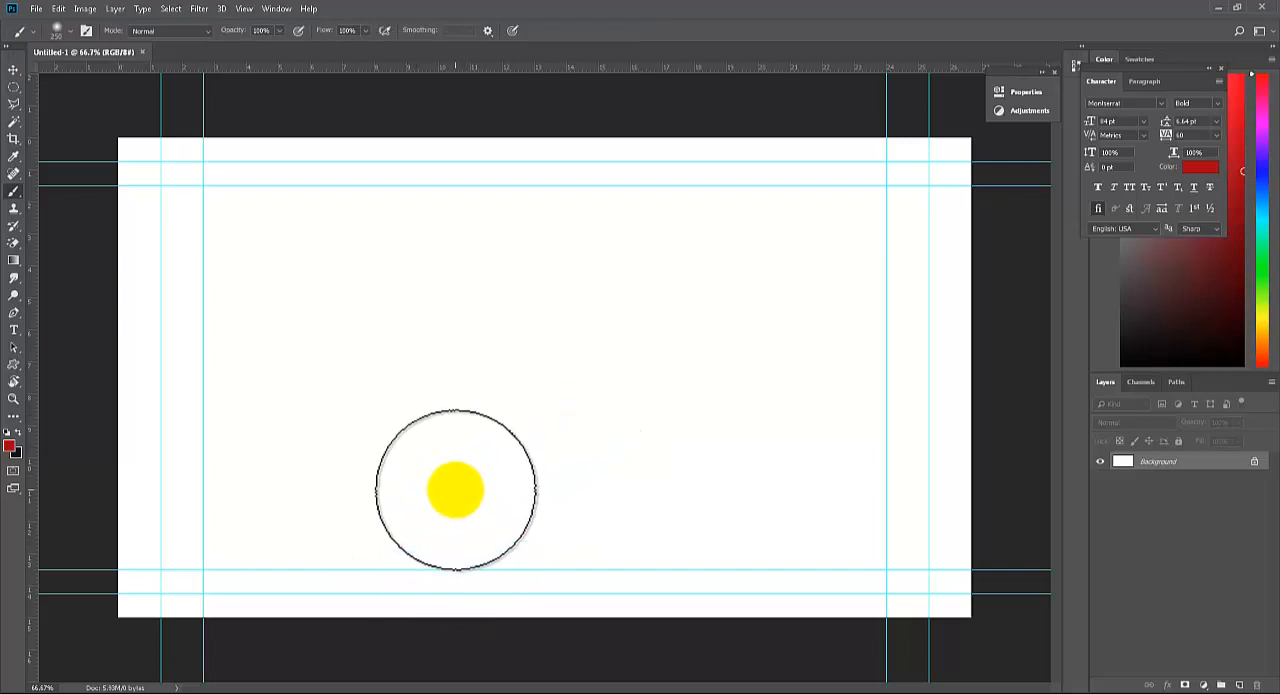
pyautogui.press('[')
pyautogui.press('[')
pyautogui.press('[')
pyautogui.press('[')
pyautogui.press('[')
pyautogui.press('[')
pyautogui.press('[')
pyautogui.press('[')
pyautogui.press('[')
pyautogui.press('[')
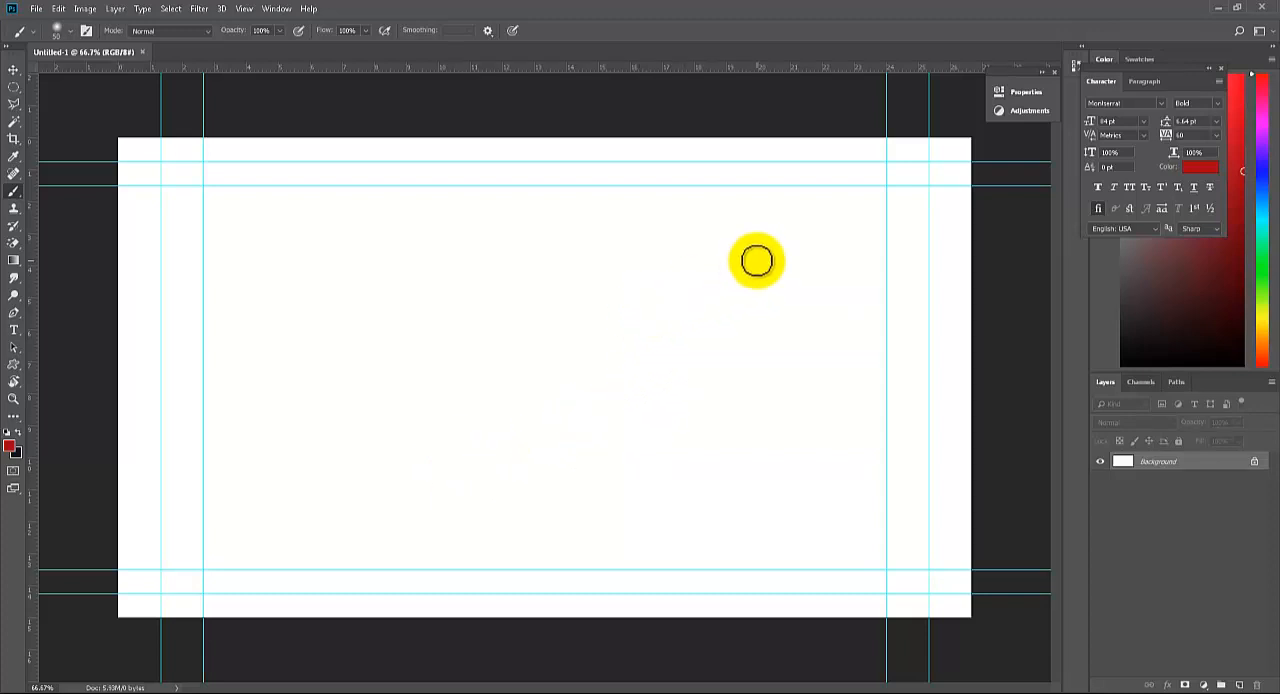
pyautogui.moveTo(757, 261); pyautogui.dragTo(723, 286)
pyautogui.hotkey('ctrl', 'z')
# Choose the Hard Round brush, try a stroke and undo it, and reduce the brush size to 15 px
pyautogui.rightClick(601, 293)
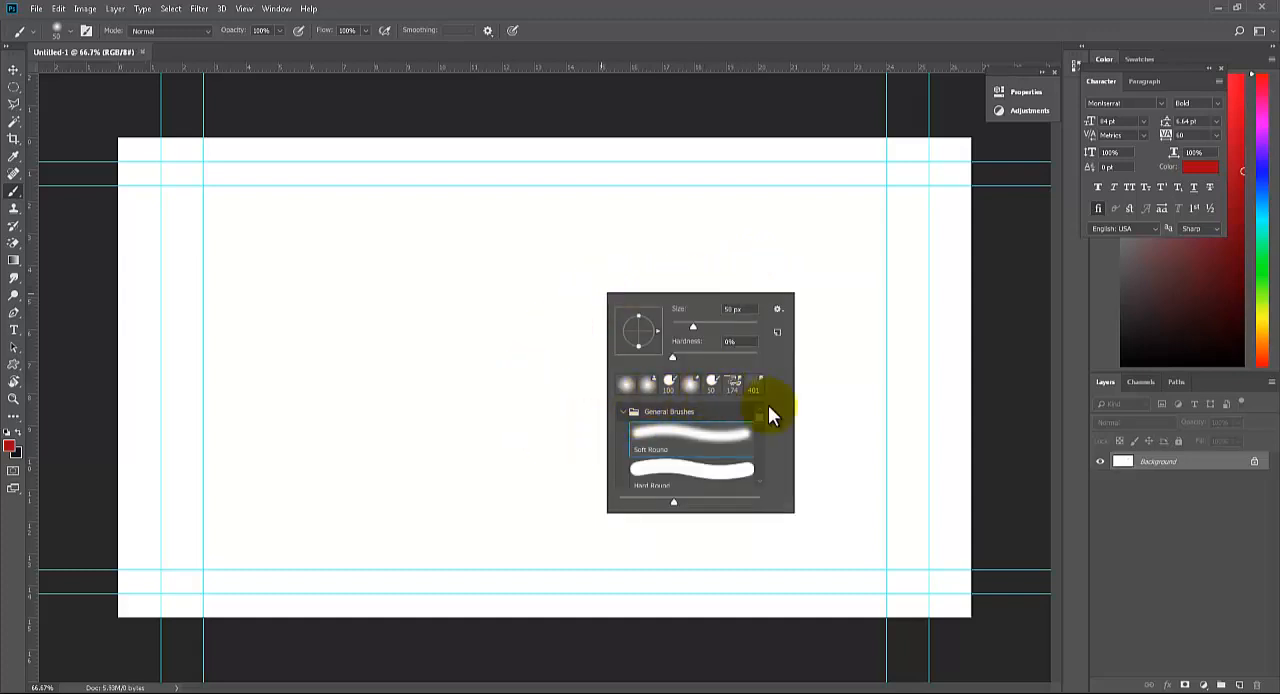
pyautogui.click(734, 471)
pyautogui.moveTo(378, 413); pyautogui.dragTo(605, 316)
pyautogui.hotkey('ctrl', 'z')
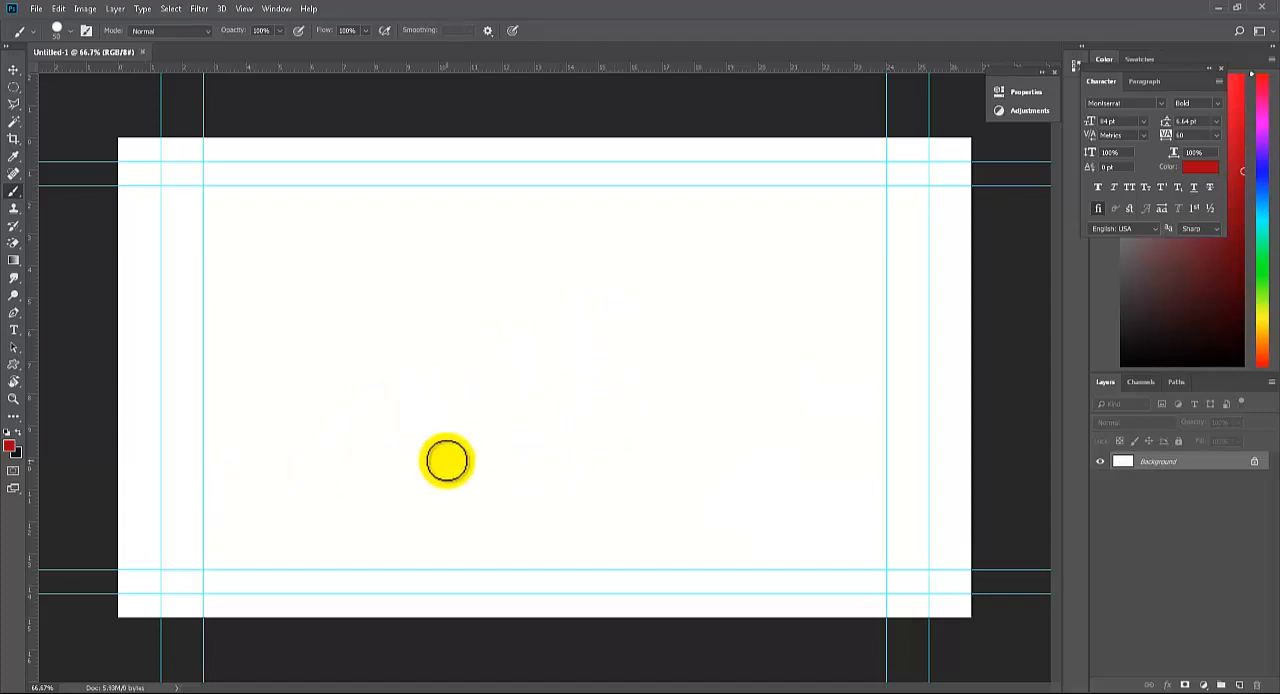
pyautogui.press('[')
pyautogui.press('[')
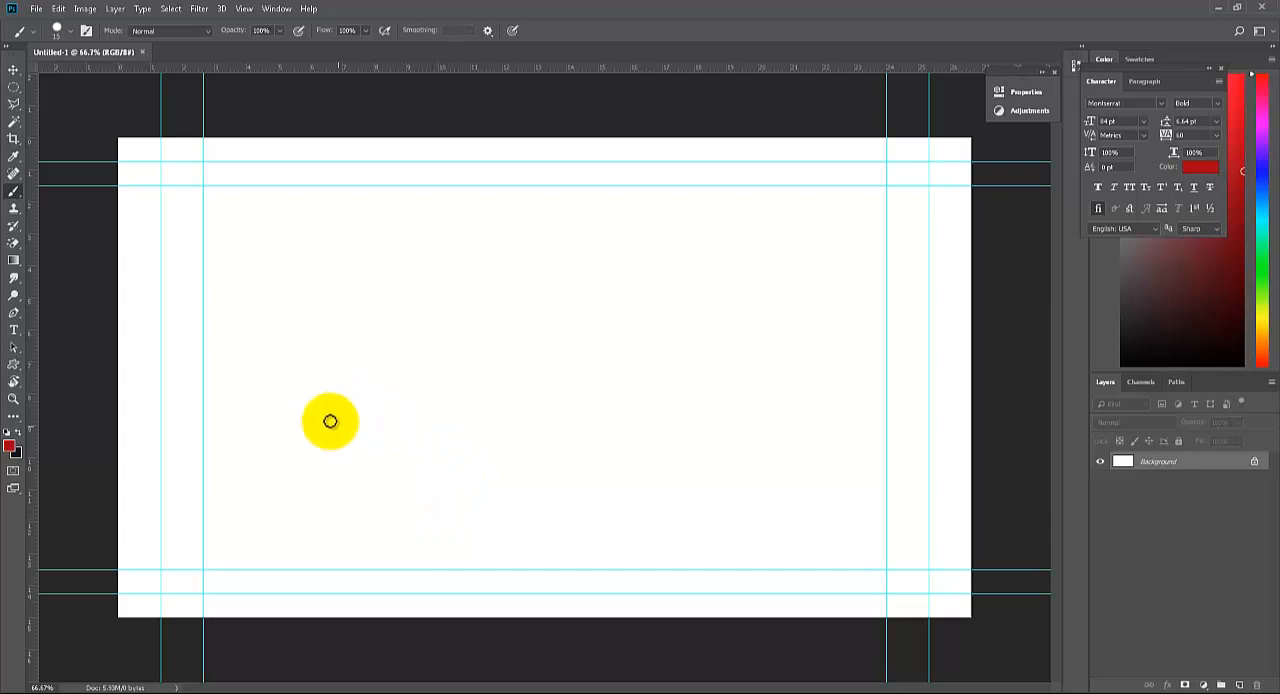
# Sketch a horizontal, a rising and a falling red line in turn on the canvas, undoing each one
pyautogui.moveTo(311, 410); pyautogui.dragTo(830, 368)
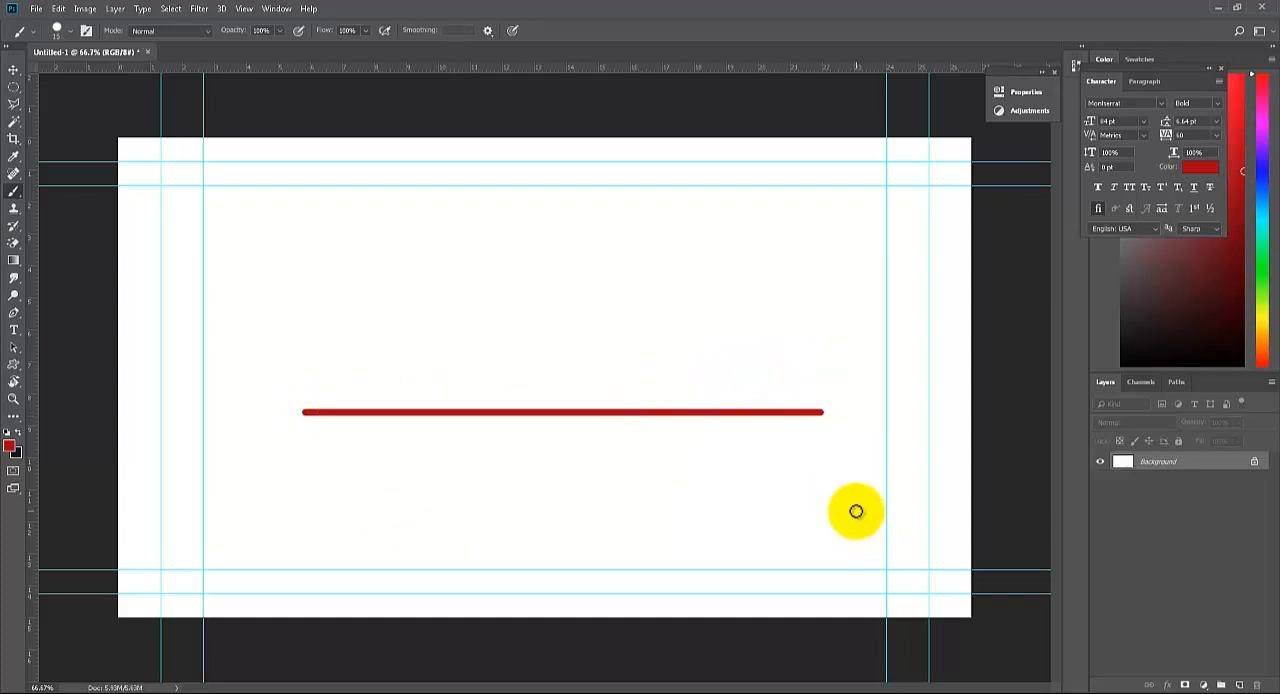
pyautogui.hotkey('ctrl', 'z')
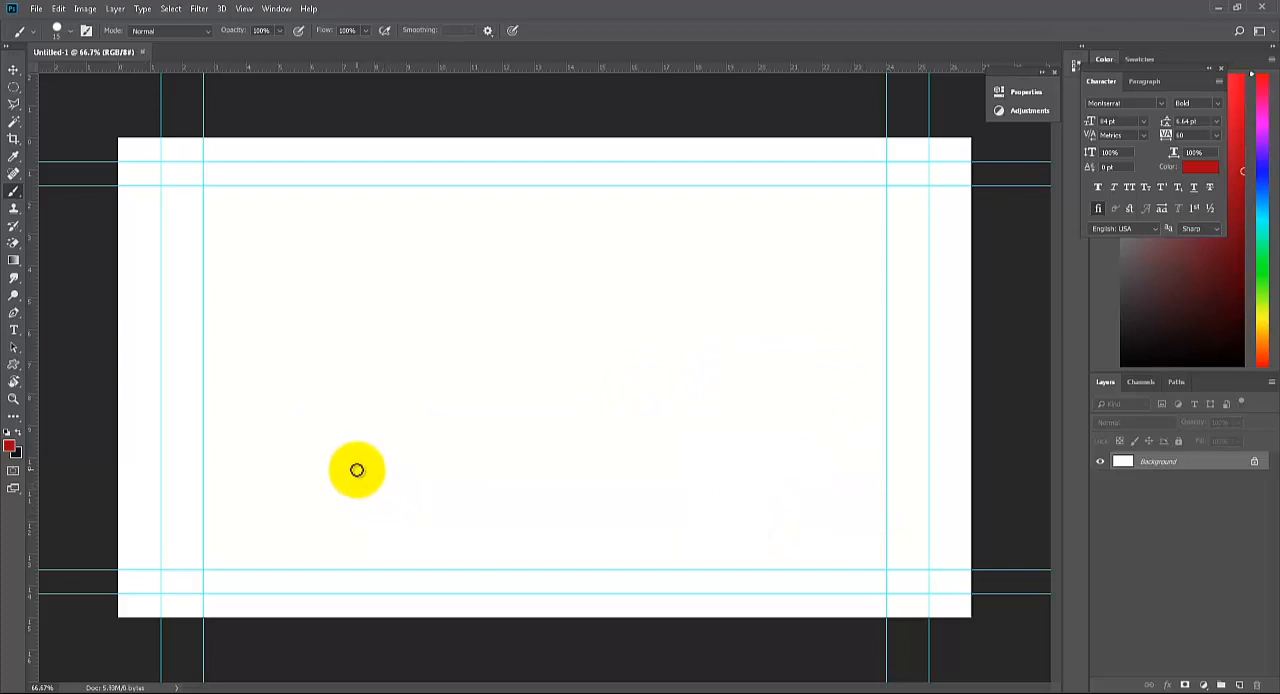
pyautogui.moveTo(357, 470); pyautogui.dragTo(706, 254)
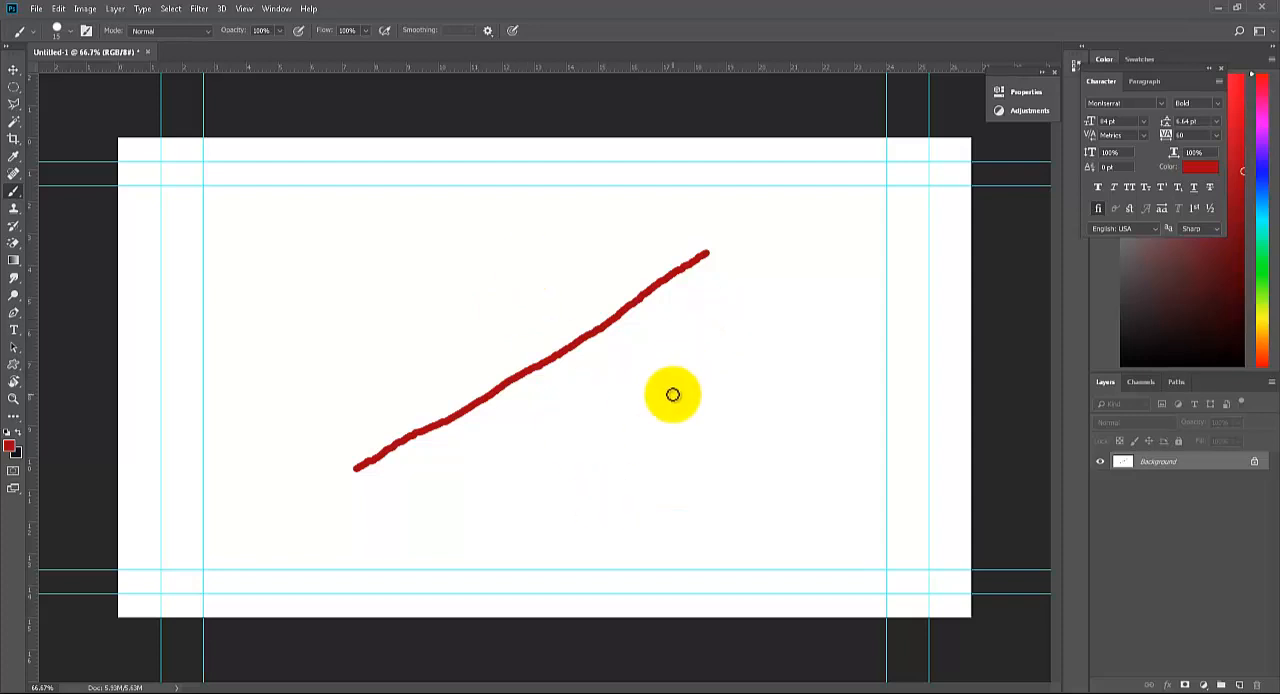
pyautogui.hotkey('ctrl', 'z')
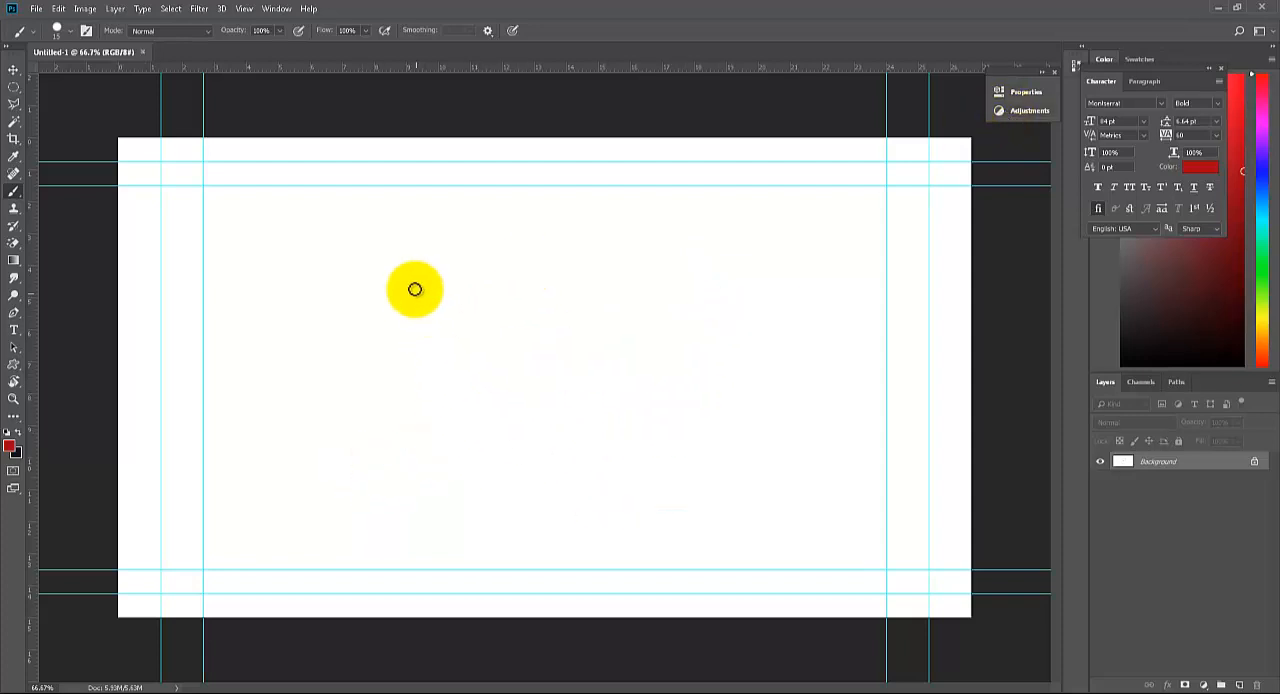
pyautogui.moveTo(381, 233)
pyautogui.mouseDown()
pyautogui.moveTo(517, 329)
pyautogui.moveTo(675, 413)
pyautogui.mouseUp()
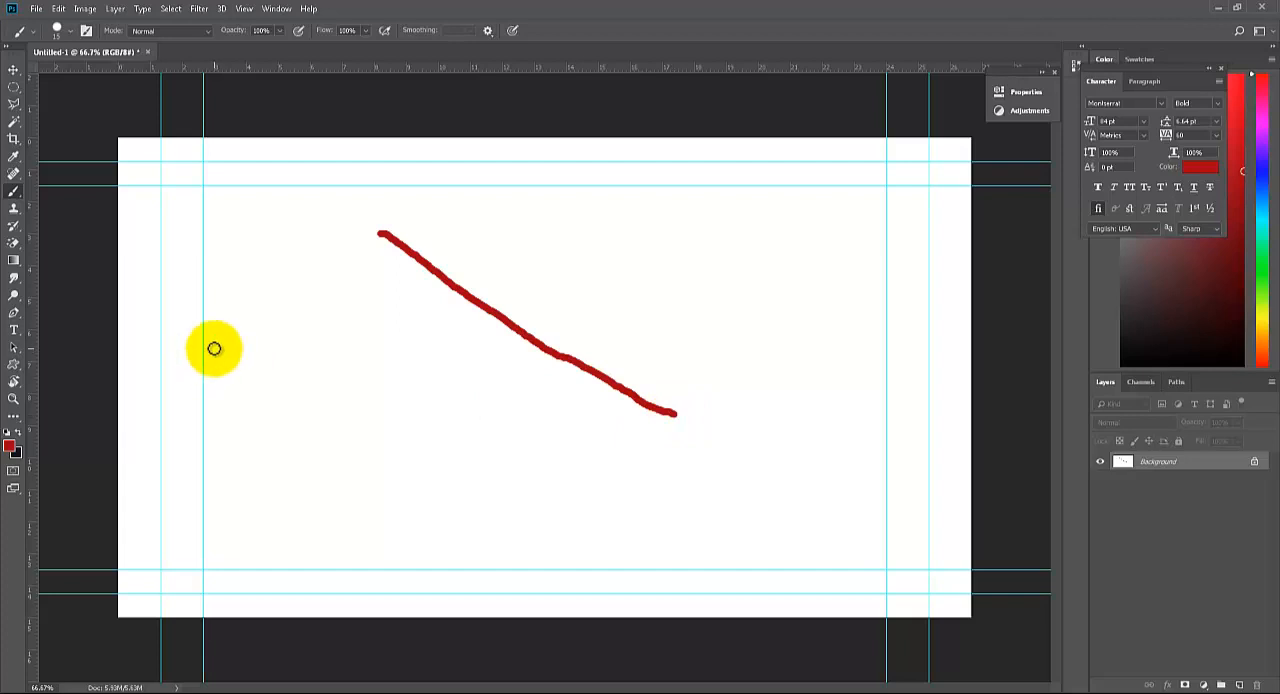
pyautogui.hotkey('ctrl', 'z')
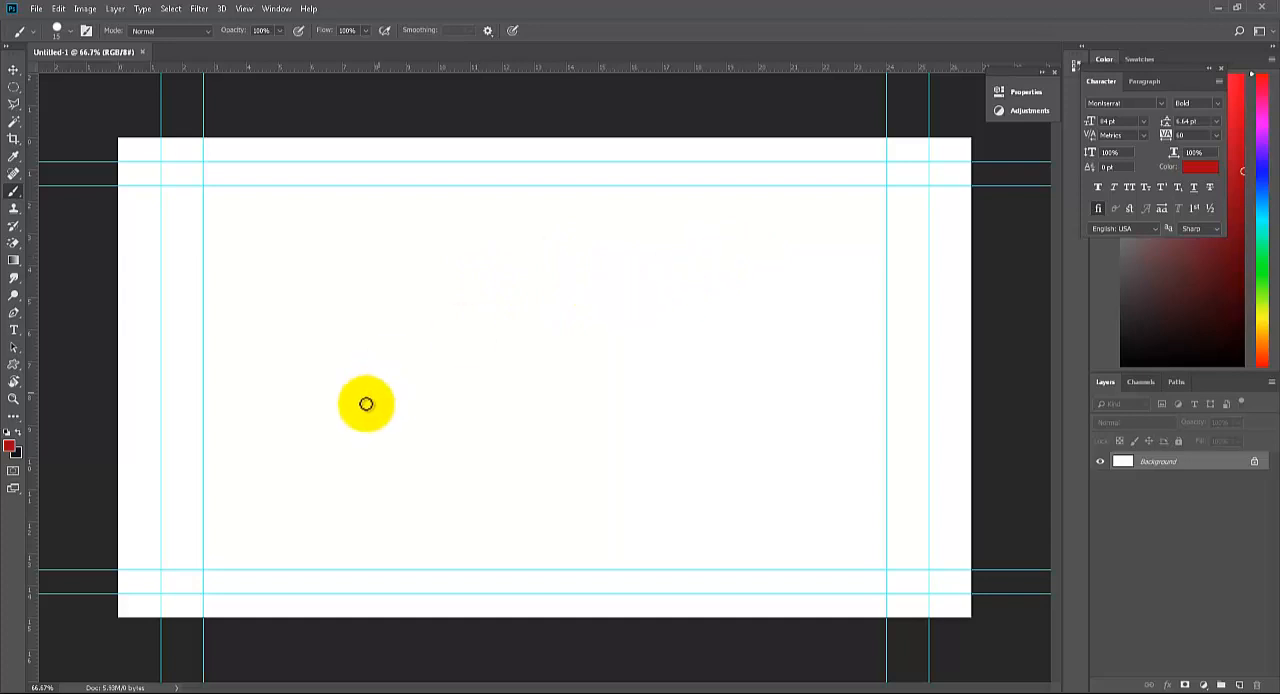
# Sketch a rising curve with a flat start, replace it with one that flattens at the end, and undo it
pyautogui.moveTo(334, 432)
pyautogui.mouseDown()
pyautogui.moveTo(401, 420)
pyautogui.moveTo(537, 232)
pyautogui.mouseUp()
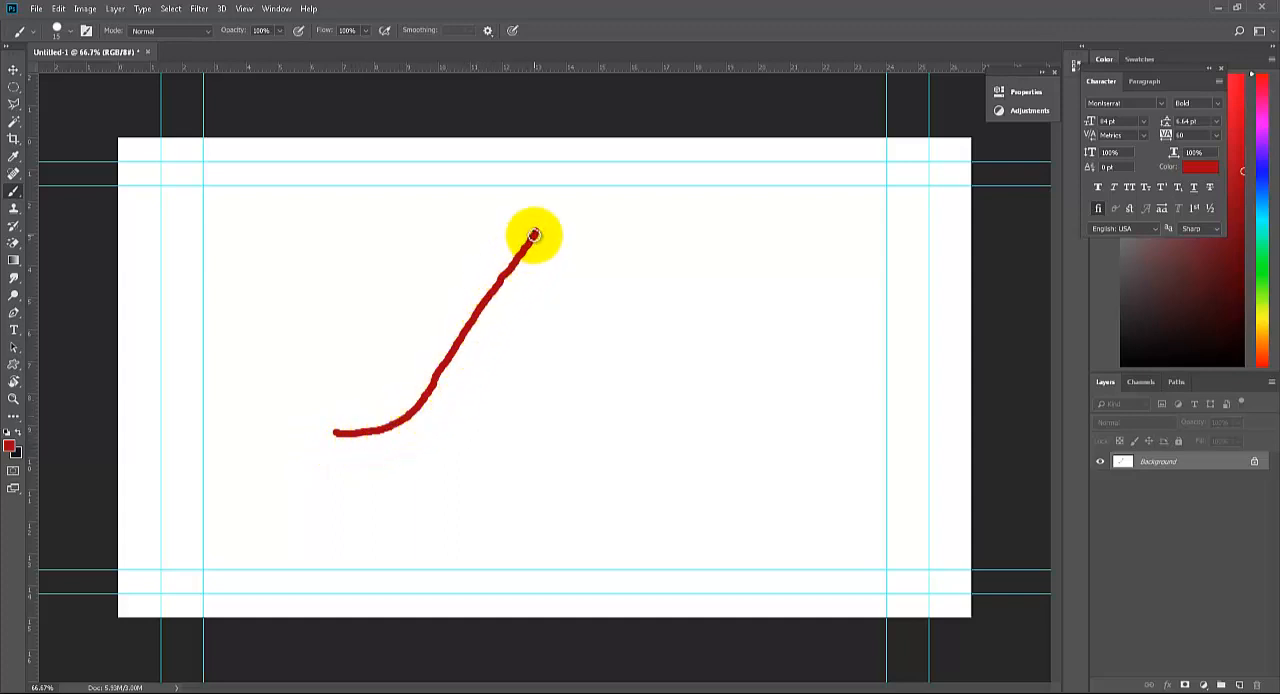
pyautogui.hotkey('ctrl', 'z')
pyautogui.moveTo(364, 465)
pyautogui.mouseDown()
pyautogui.moveTo(507, 270)
pyautogui.moveTo(531, 250)
pyautogui.moveTo(600, 249)
pyautogui.mouseUp()
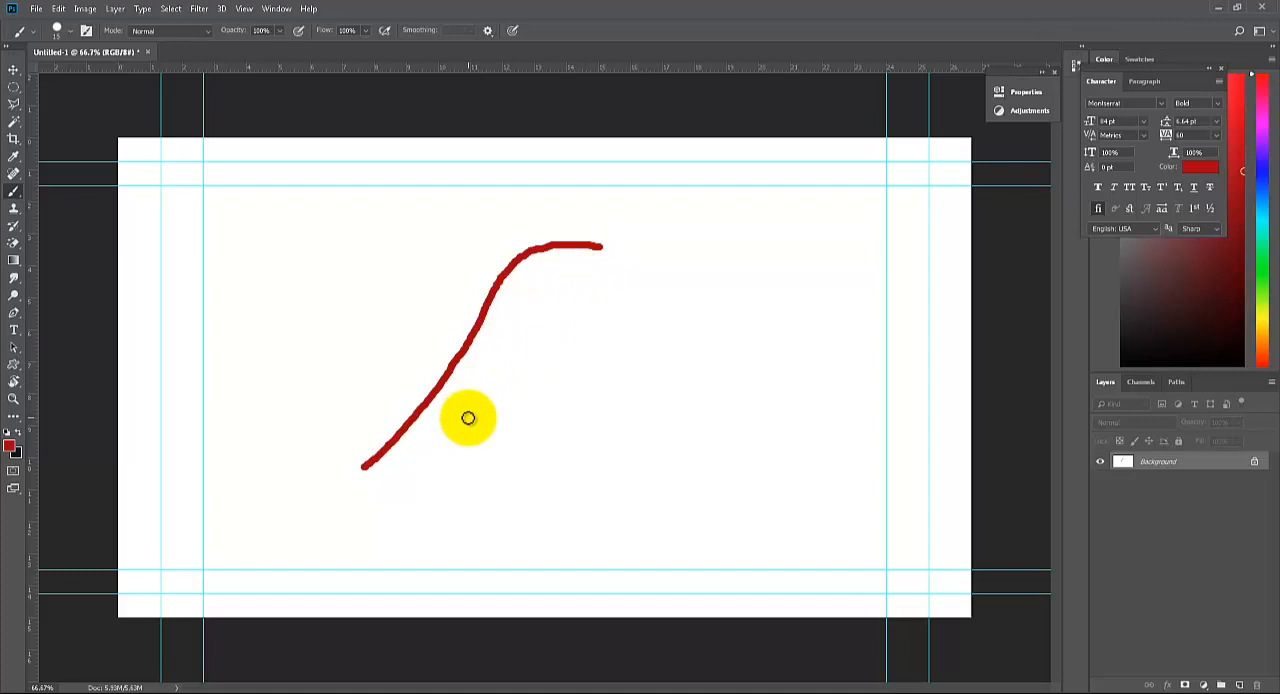
pyautogui.hotkey('ctrl', 'z')
# Sketch a straight rising line, undo it, draw an S-shaped rising curve, undo that too, and sketch a falling stroke
pyautogui.moveTo(374, 481); pyautogui.dragTo(669, 257)
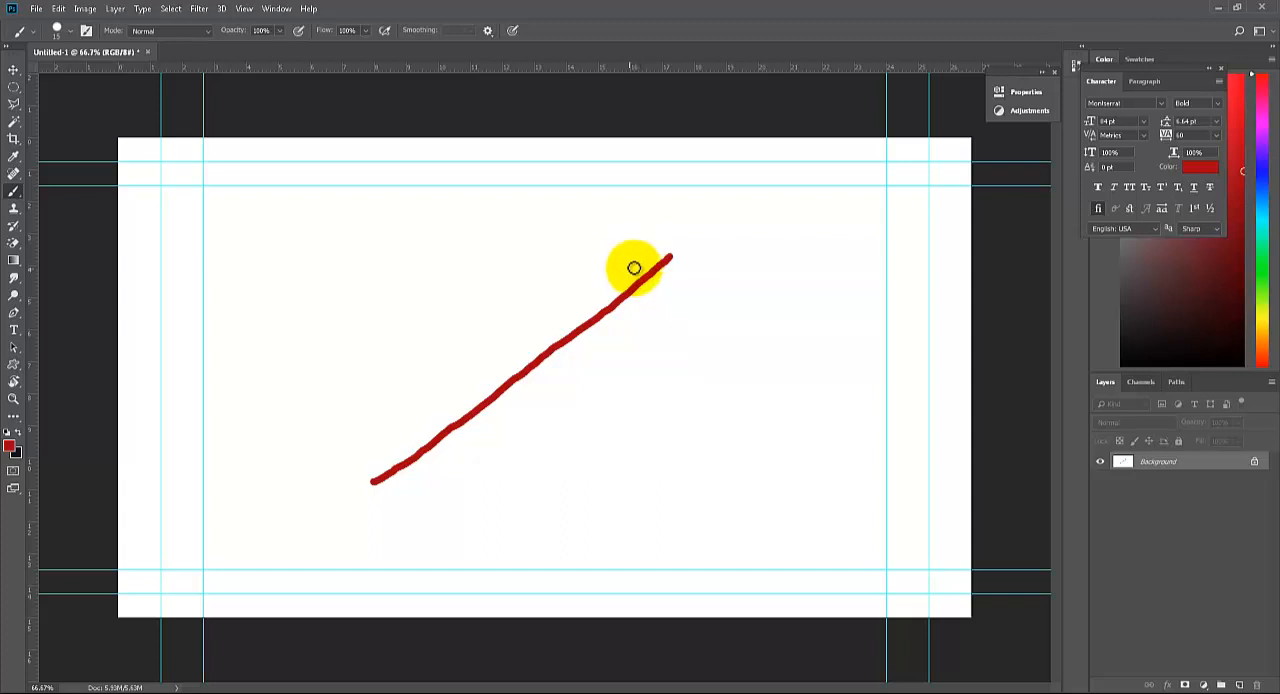
pyautogui.hotkey('ctrl', 'z')
pyautogui.moveTo(726, 277)
pyautogui.mouseDown()
pyautogui.moveTo(663, 271)
pyautogui.moveTo(702, 261)
pyautogui.moveTo(676, 258)
pyautogui.moveTo(641, 270)
pyautogui.moveTo(504, 471)
pyautogui.moveTo(443, 484)
pyautogui.moveTo(418, 472)
pyautogui.moveTo(378, 493)
pyautogui.moveTo(442, 483)
pyautogui.moveTo(482, 455)
pyautogui.moveTo(623, 270)
pyautogui.moveTo(736, 228)
pyautogui.mouseUp()
pyautogui.hotkey('ctrl', 'z')
pyautogui.hotkey('ctrl', 'z')
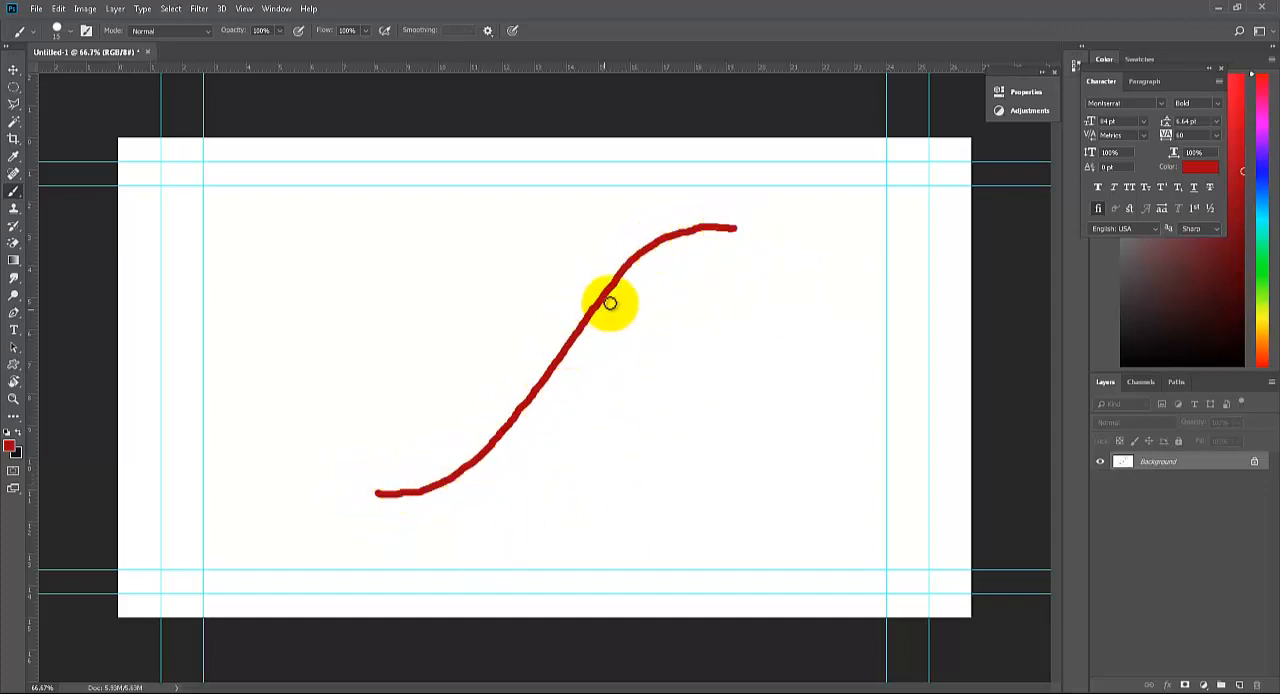
pyautogui.hotkey('ctrl', 'z')
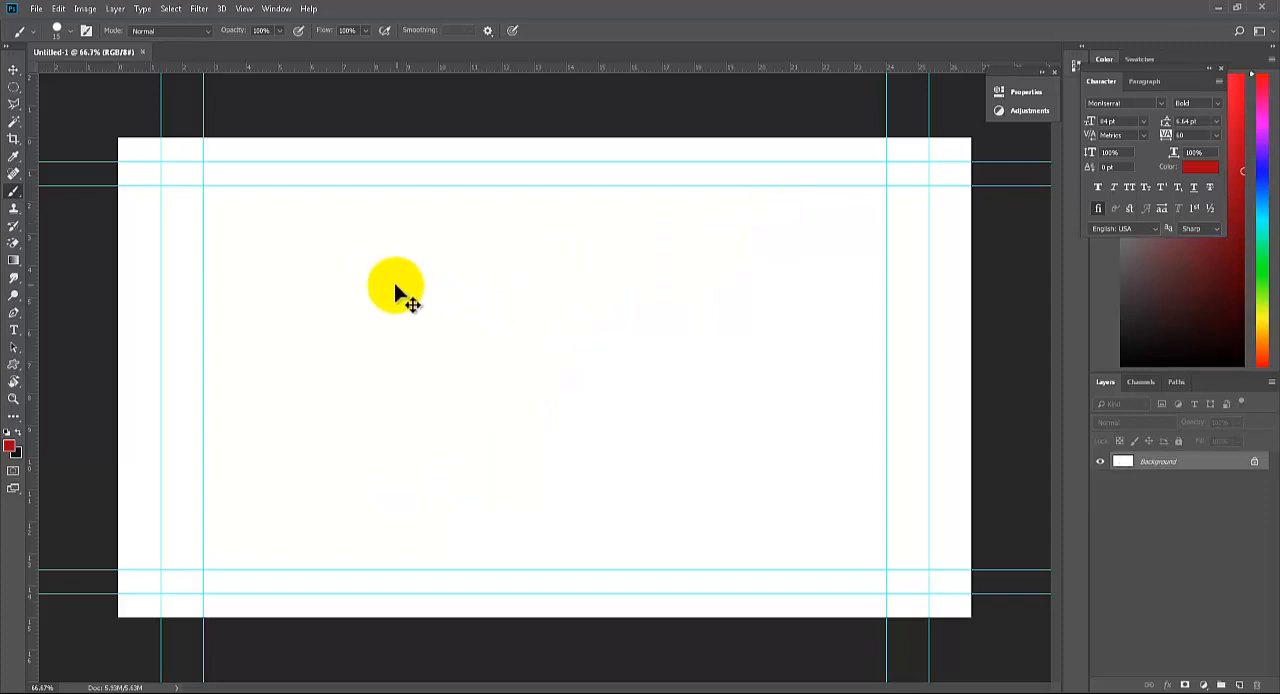
pyautogui.moveTo(390, 259)
pyautogui.mouseDown()
pyautogui.moveTo(451, 263)
pyautogui.moveTo(486, 290)
pyautogui.moveTo(565, 430)
pyautogui.moveTo(593, 464)
pyautogui.moveTo(642, 472)
pyautogui.mouseUp()
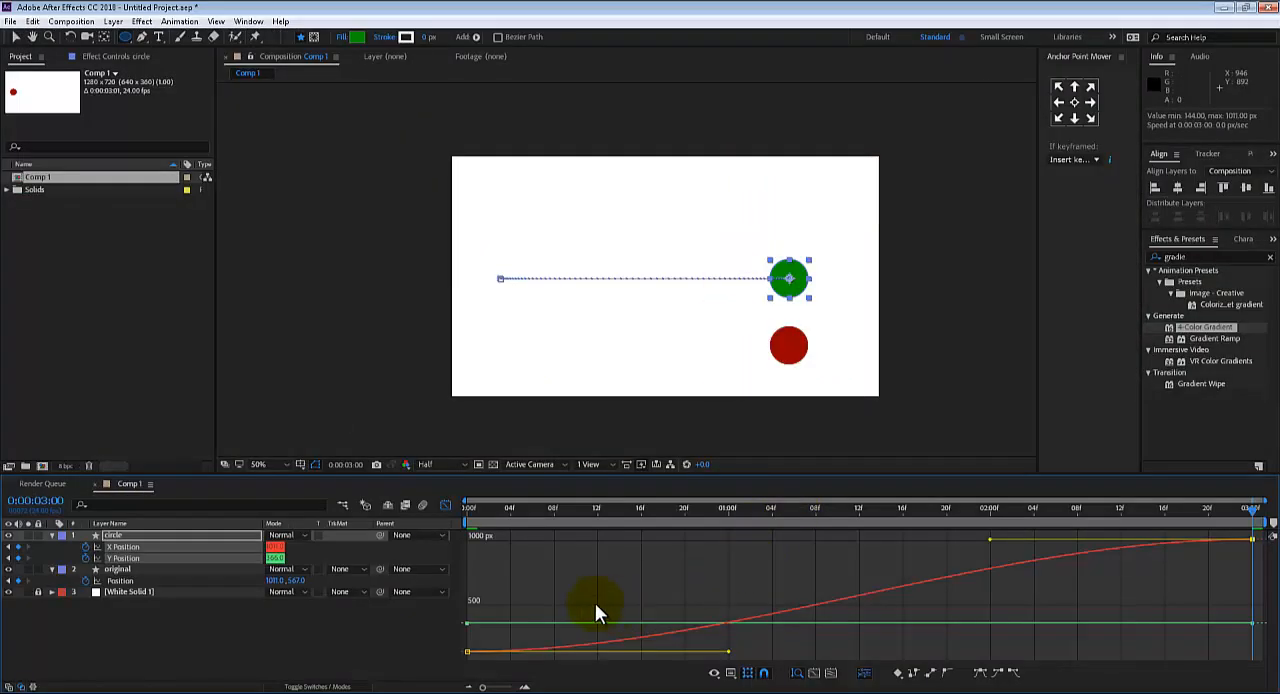
# Return to After Effects, deselect the X Position keyframes, and enlarge the Graph Editor upward to show the curve in detail
pyautogui.click(835, 563)
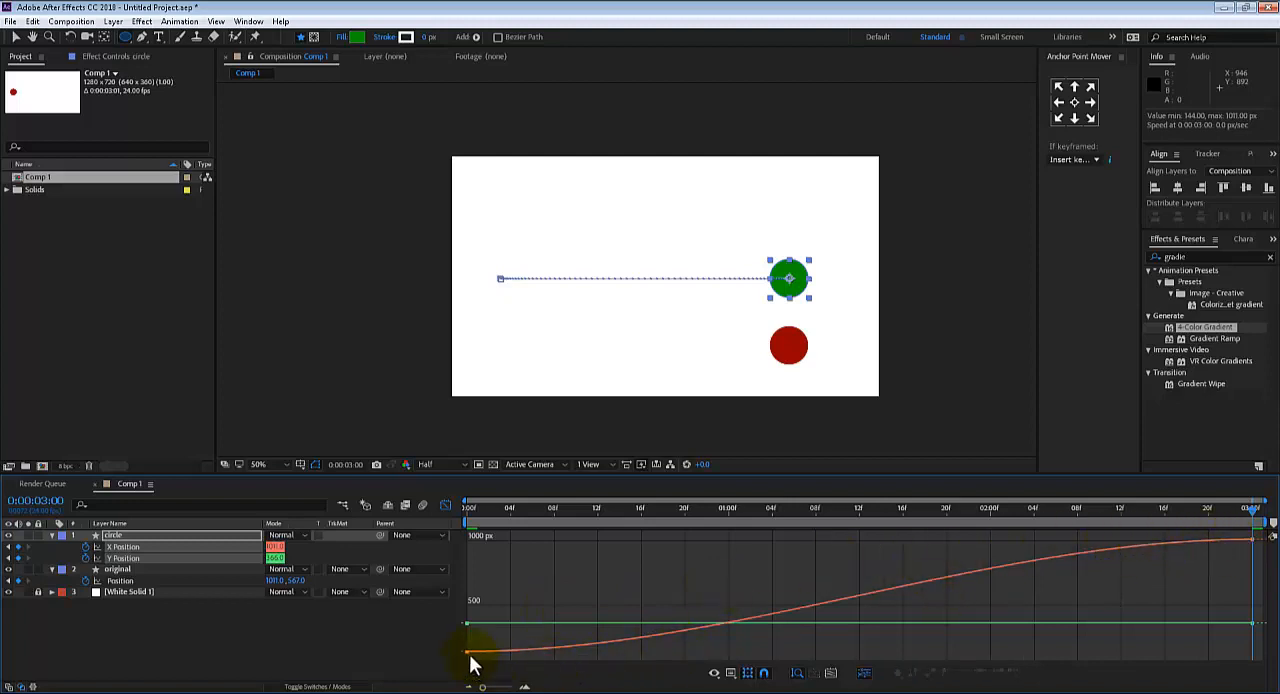
pyautogui.moveTo(484, 653)
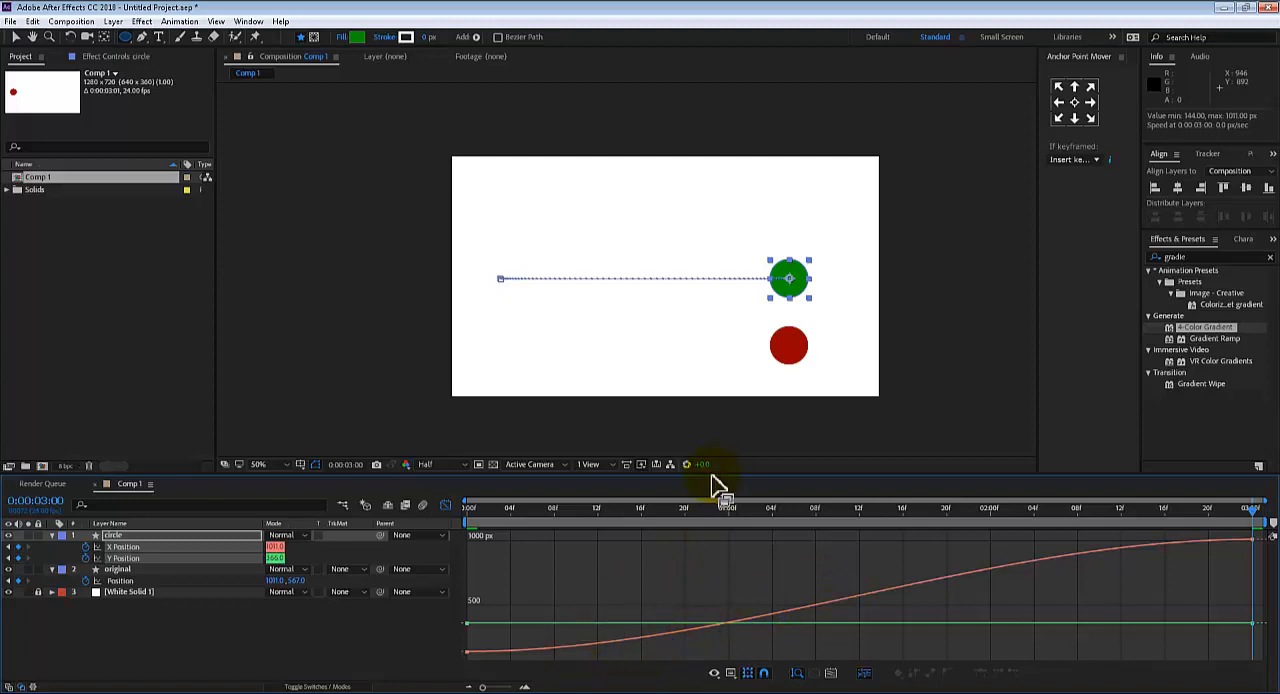
pyautogui.moveTo(710, 474); pyautogui.dragTo(686, 209)
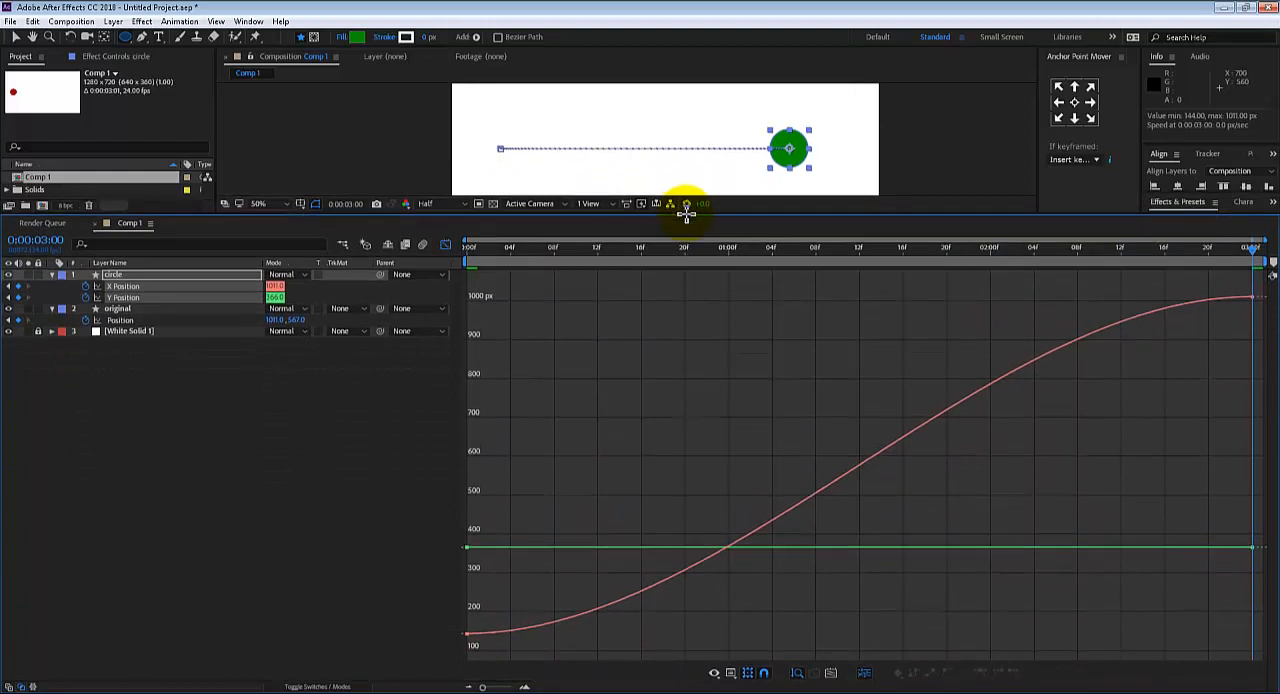
pyautogui.moveTo(1222, 302)
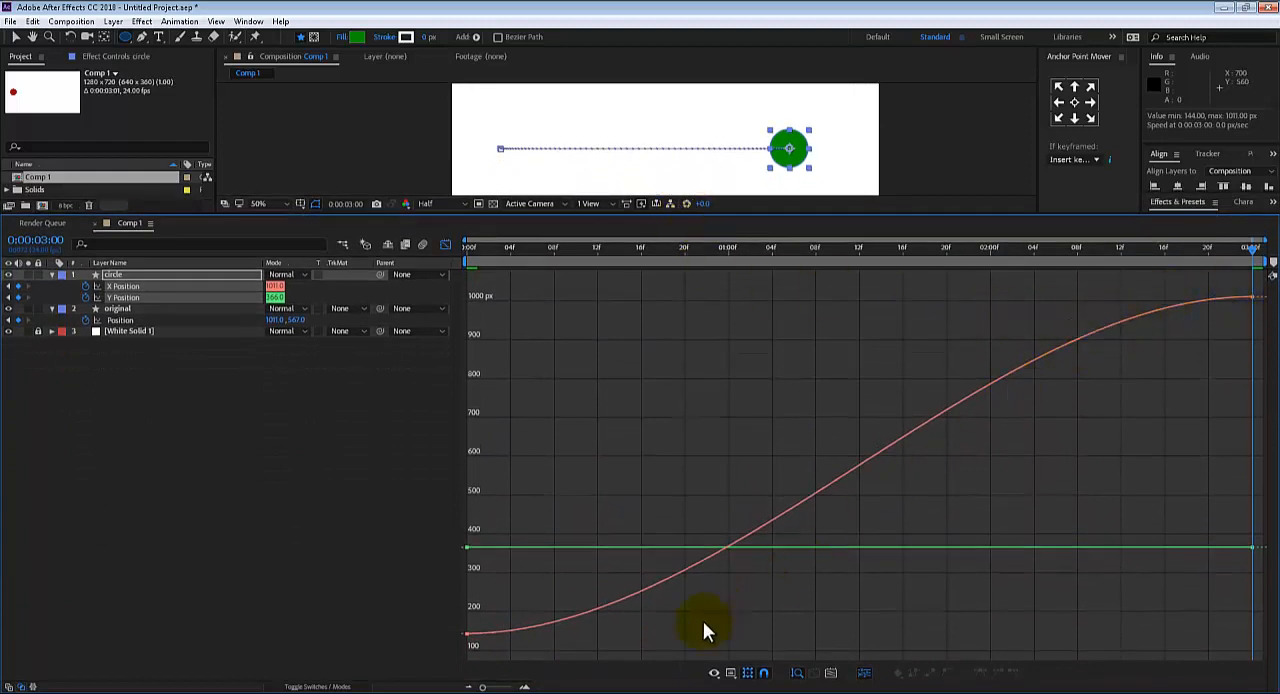
# Shrink the Graph Editor to reveal both circles in the composition view and preview their motion from the first frame
pyautogui.click(467, 634)
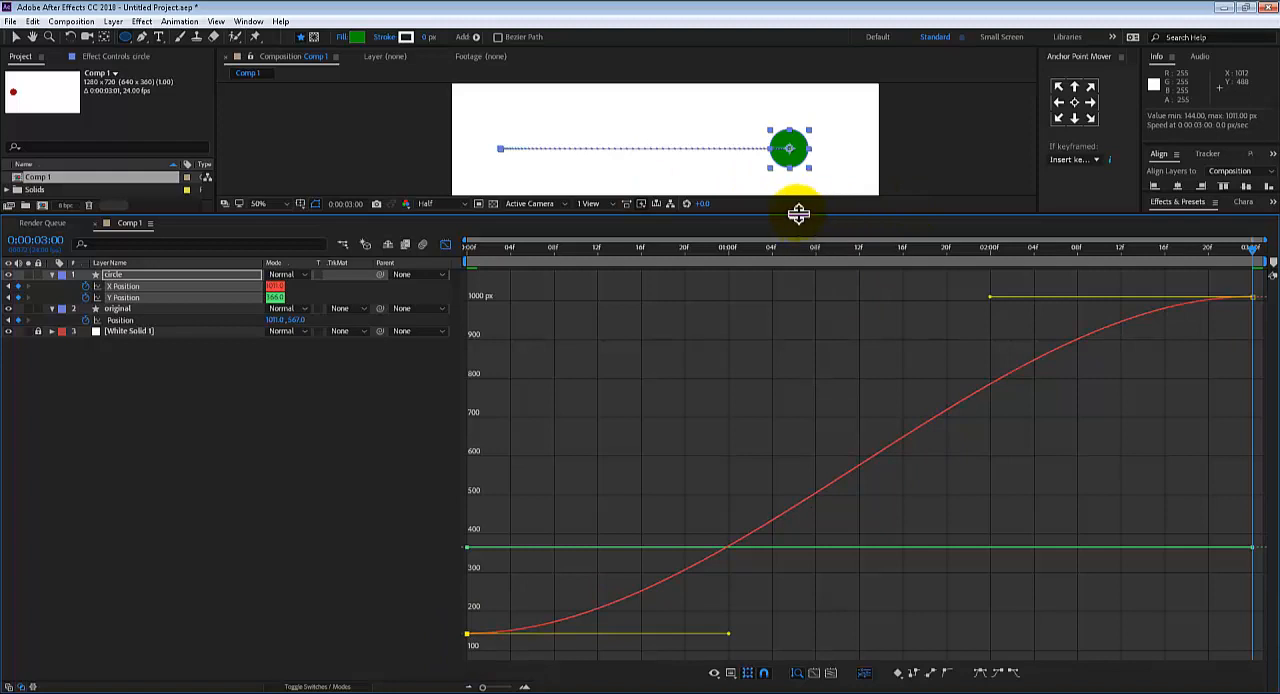
pyautogui.moveTo(800, 217); pyautogui.dragTo(749, 409)
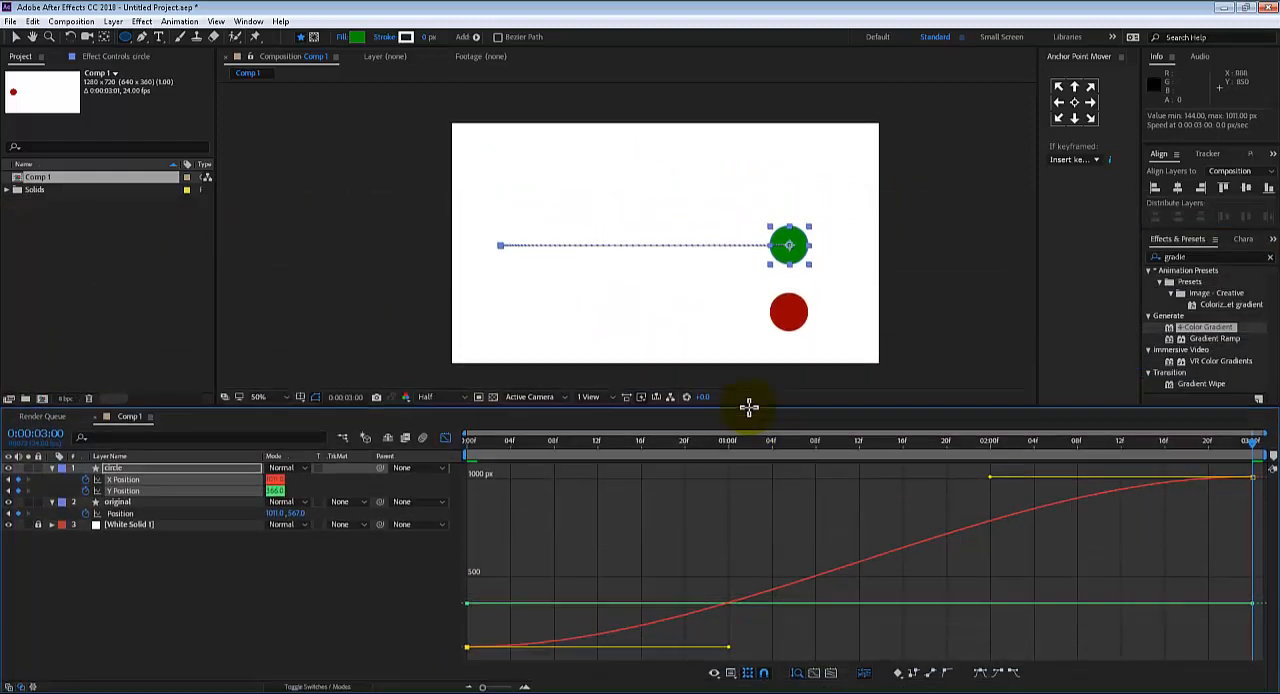
pyautogui.press('Home')
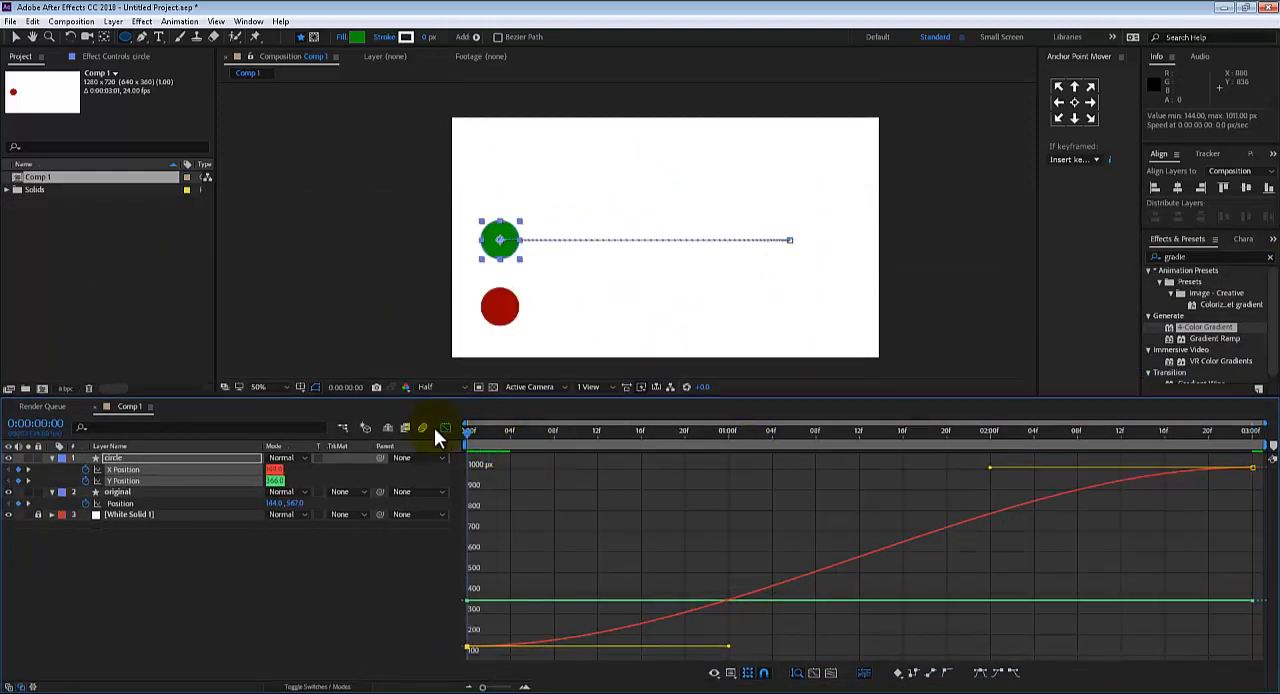
pyautogui.press('space')
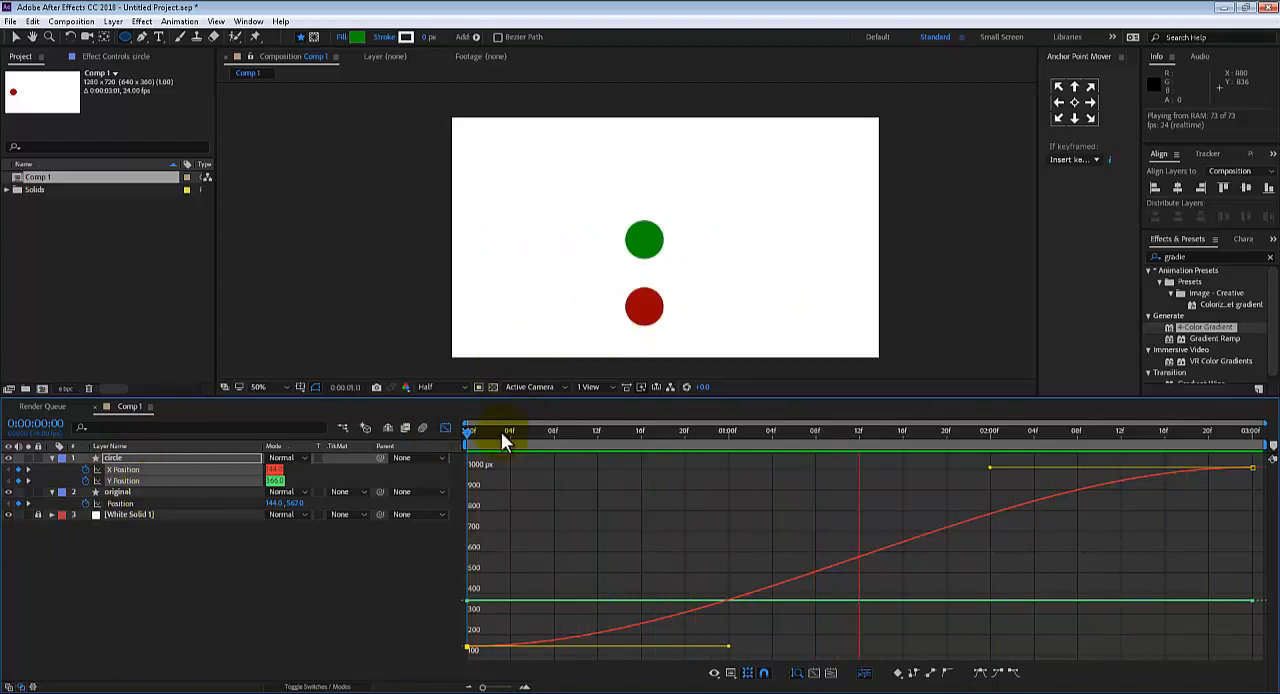
pyautogui.press('space')
# Close the Graph Editor, move the end keyframes of both circle layers to 0:00:01:02, and return to the first frame
pyautogui.click(444, 433)
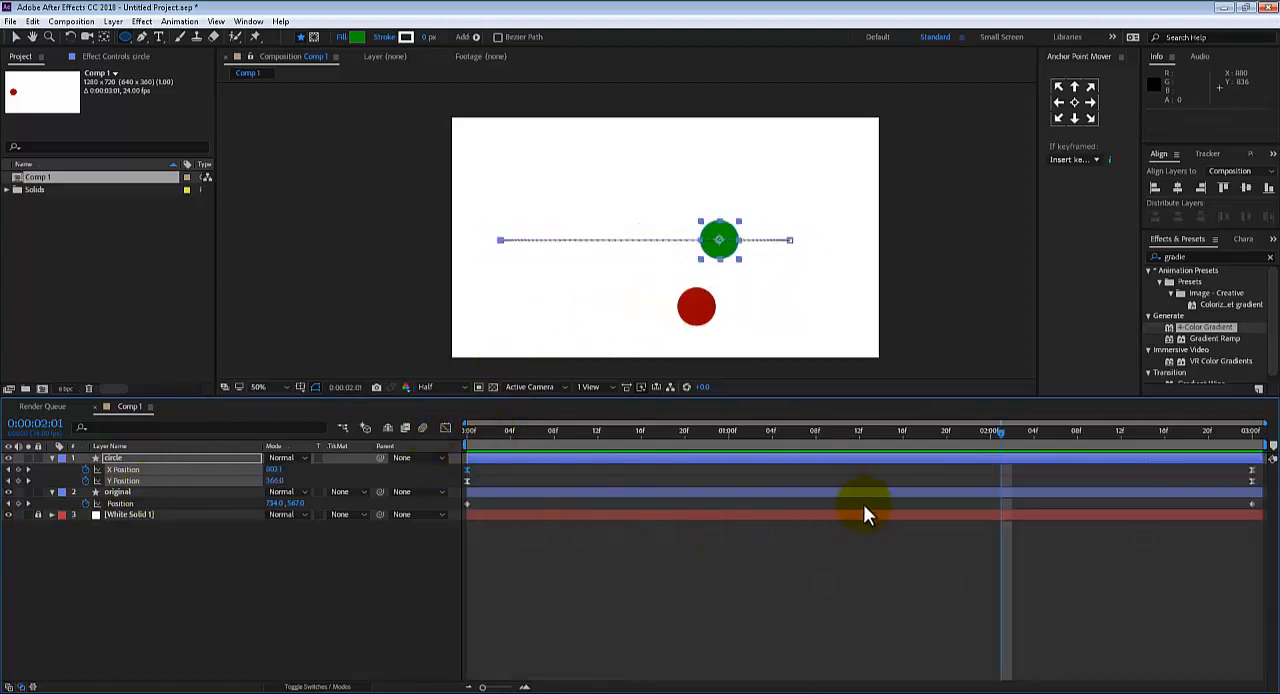
pyautogui.moveTo(1222, 463); pyautogui.dragTo(754, 526)
pyautogui.moveTo(584, 441); pyautogui.dragTo(399, 443)
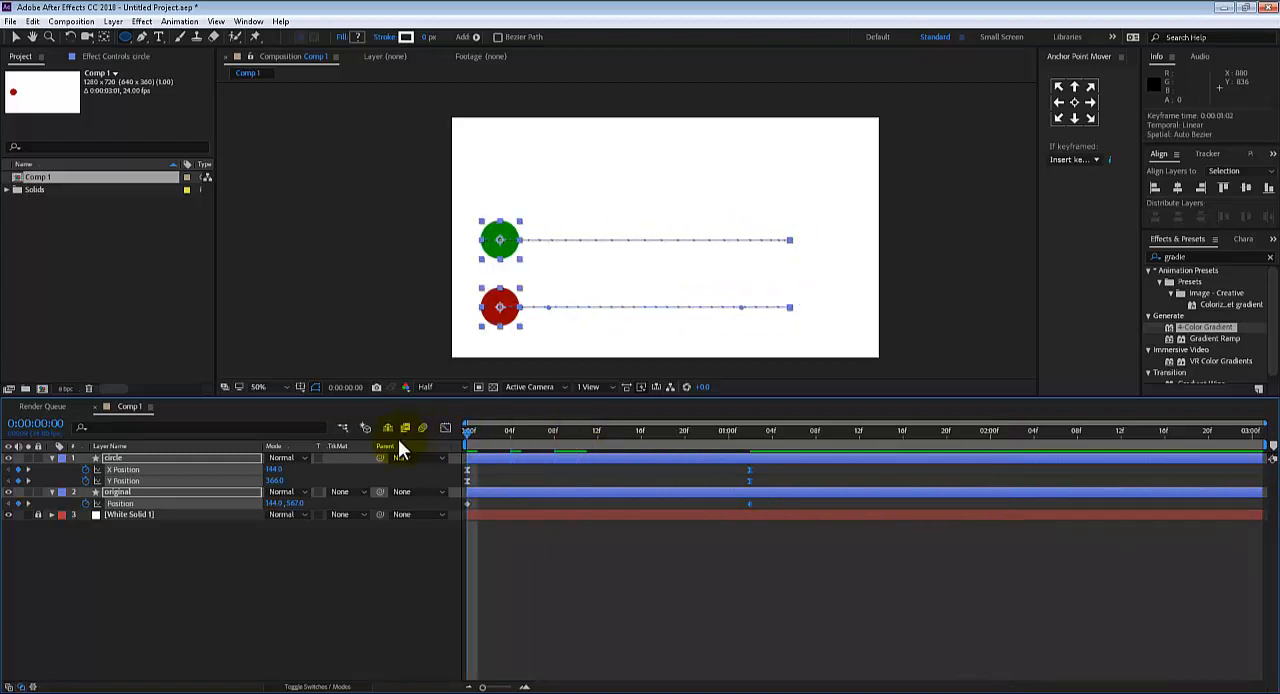
# Preview the shortened animation, then activate the Selection tool and deselect all layers
pyautogui.press('space')
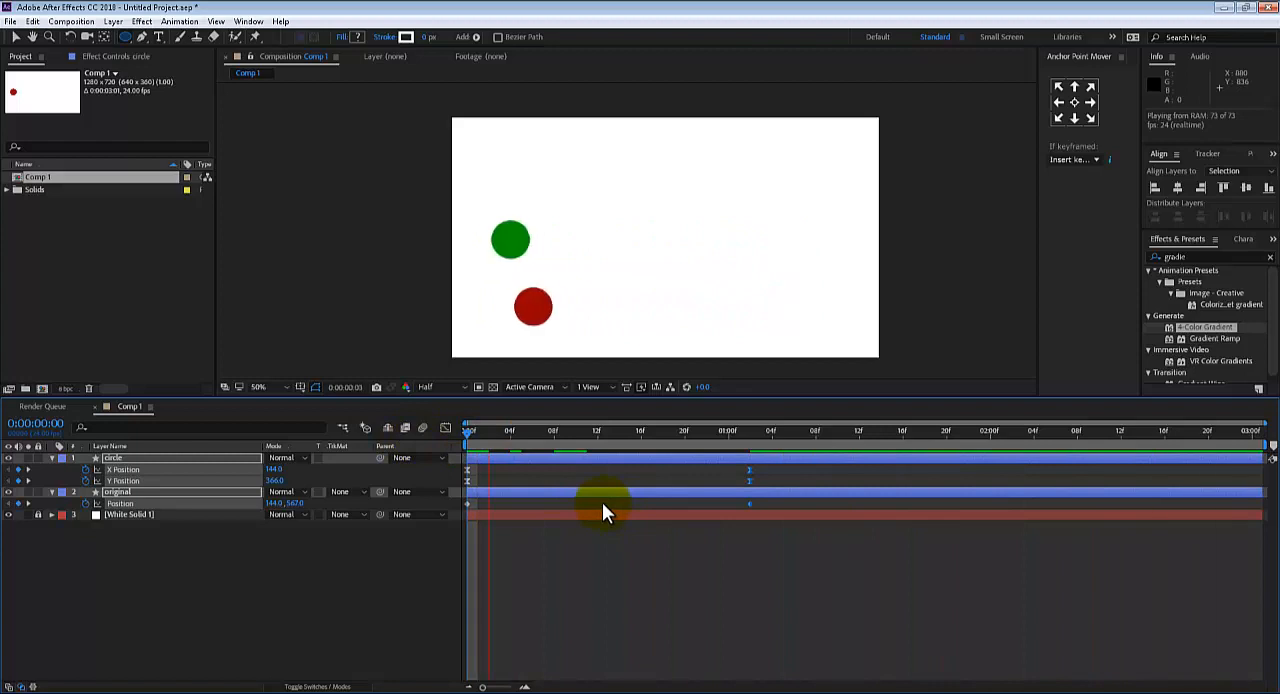
pyautogui.press('space')
pyautogui.moveTo(504, 445); pyautogui.dragTo(438, 443)
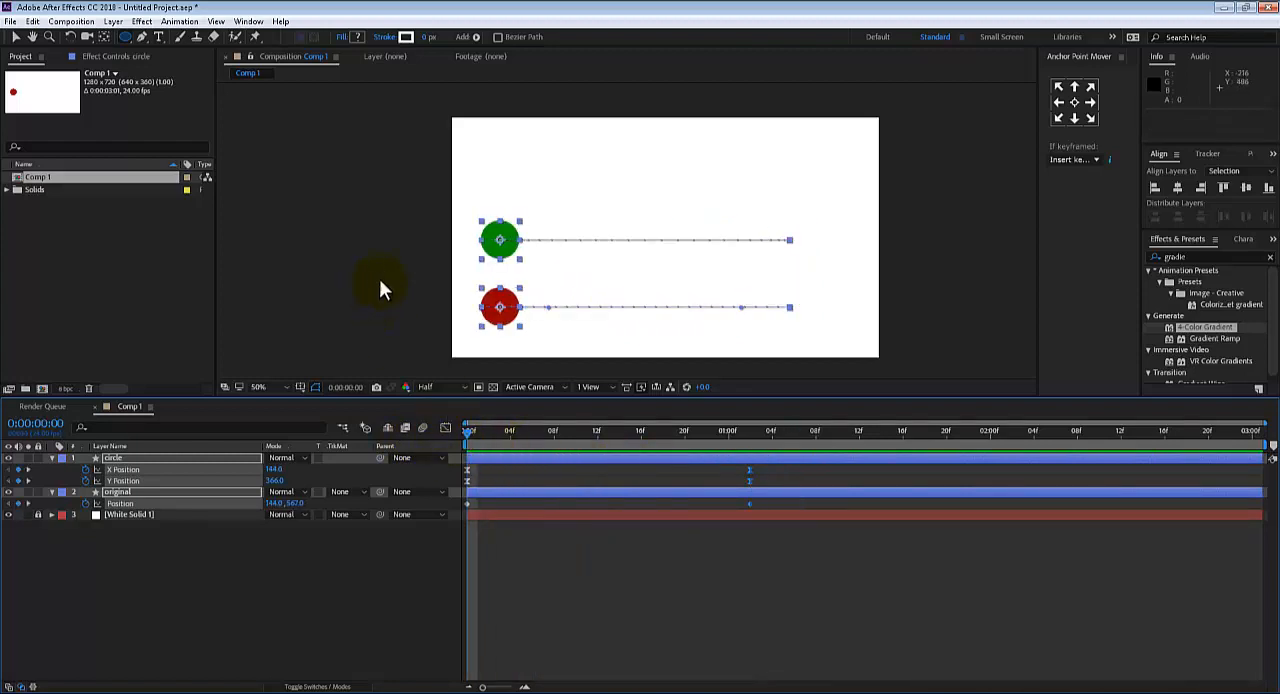
pyautogui.press('v')
pyautogui.click(383, 280)
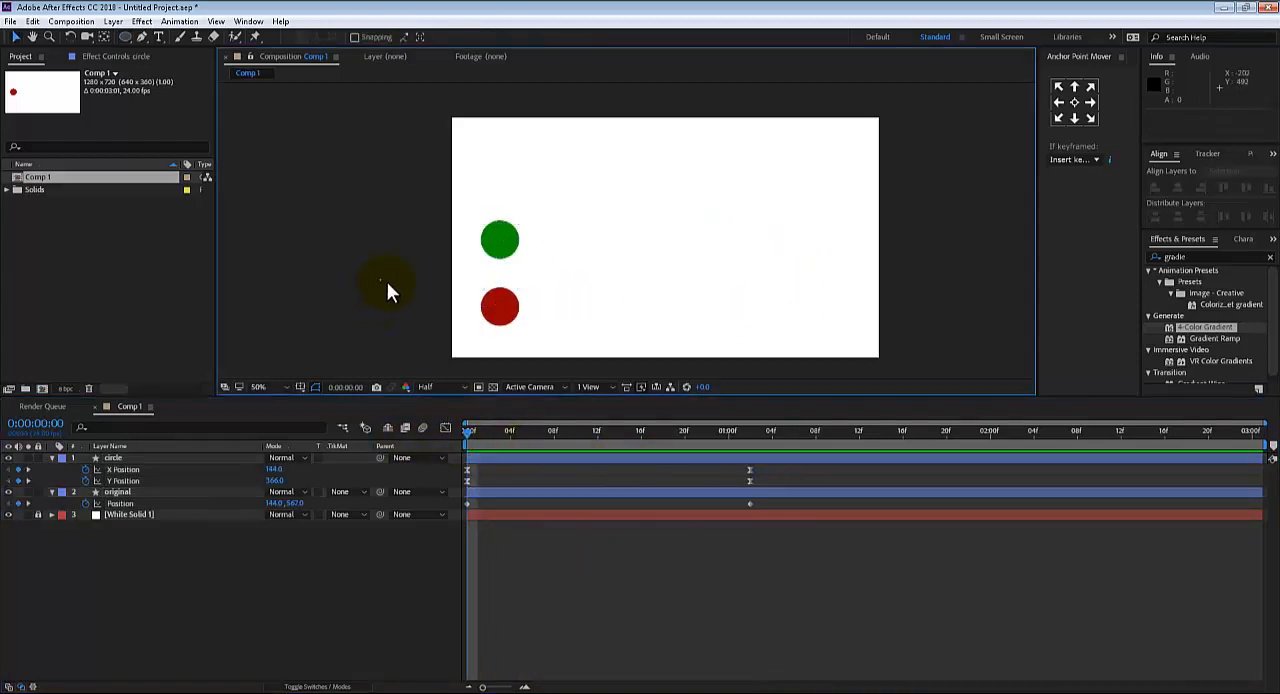
# Play both circles again from the first frame and move the playhead to 0:00:01:02 to compare their end positions
pyautogui.moveTo(480, 442); pyautogui.dragTo(432, 428)
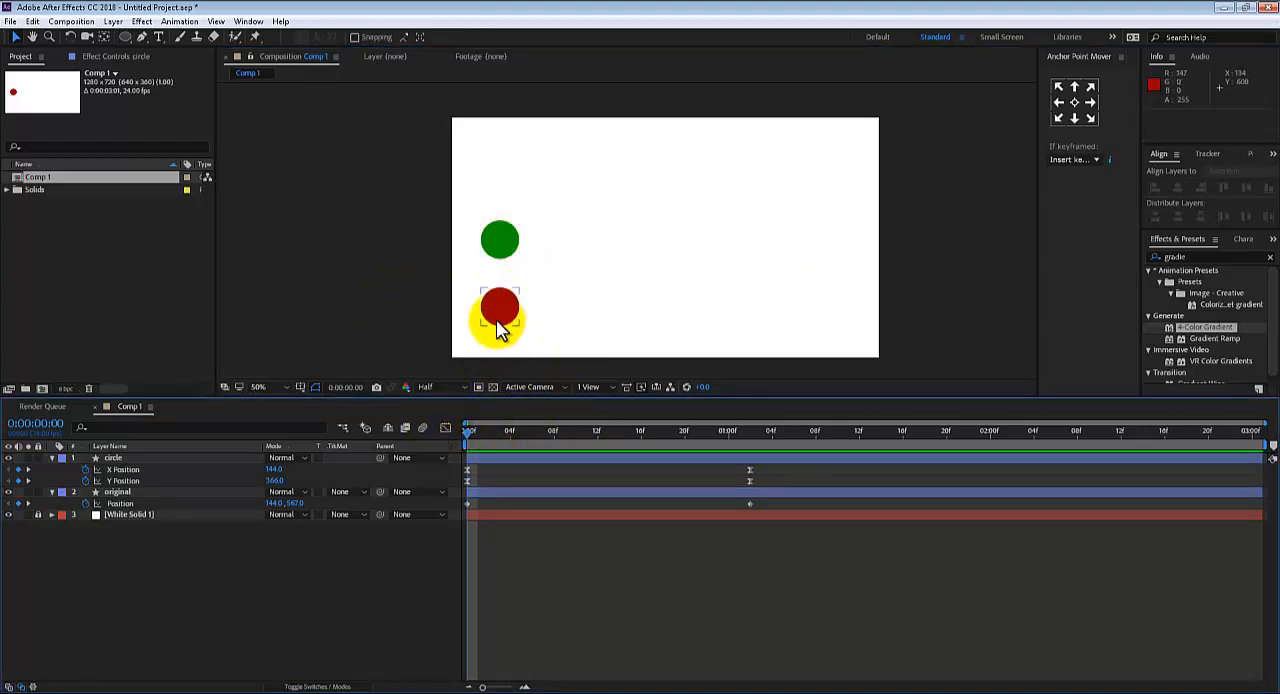
pyautogui.press('space')
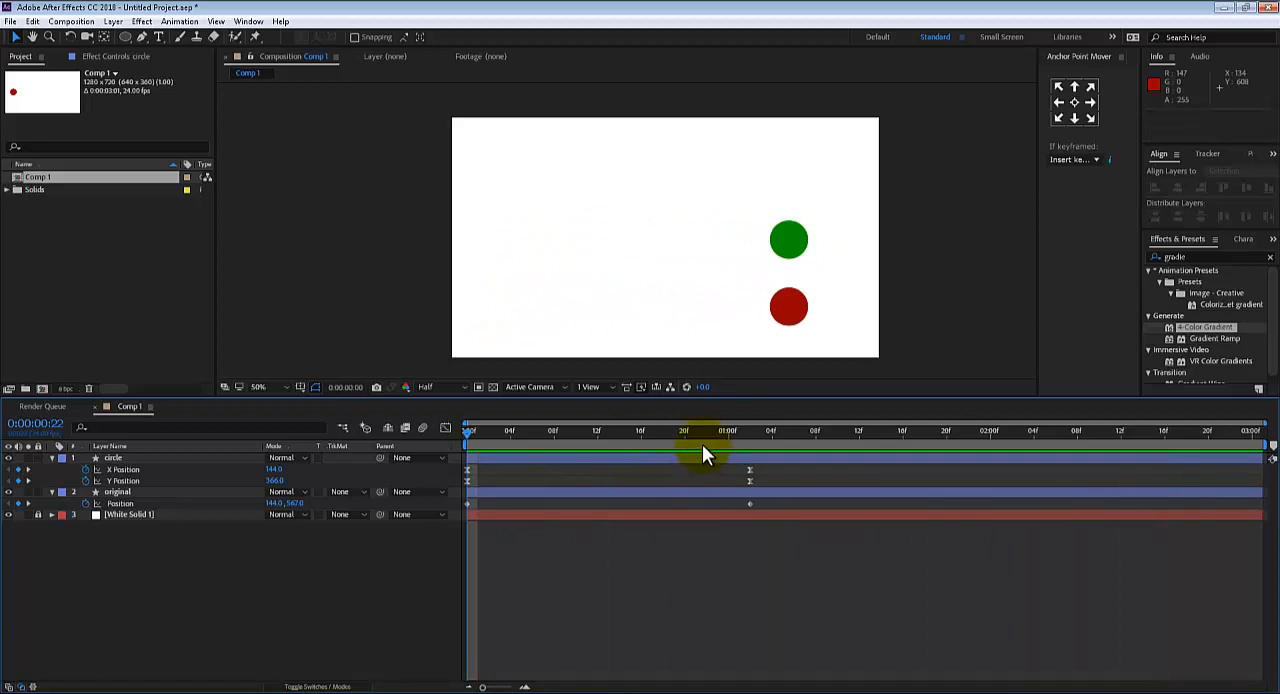
pyautogui.press('space')
pyautogui.moveTo(471, 463); pyautogui.dragTo(749, 441)
pyautogui.click(760, 314)
pyautogui.click(768, 235)
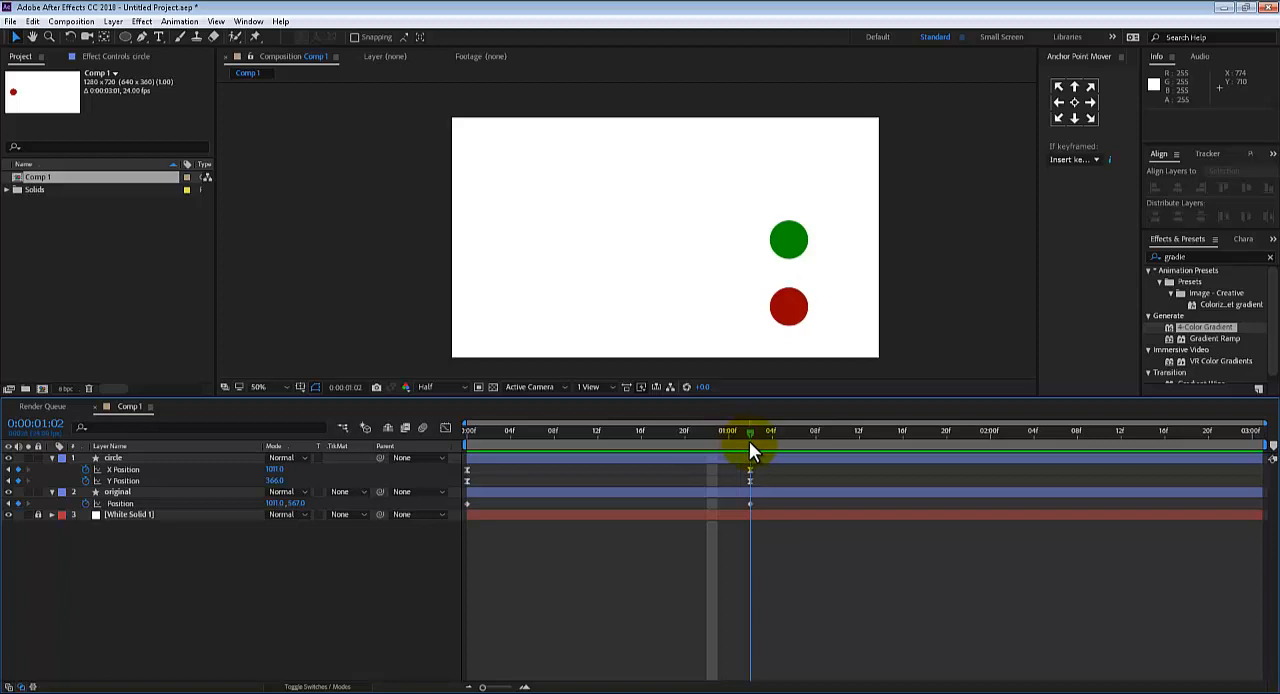
# Lengthen the first X Position keyframe's horizontal handle to about frame 19 in the Graph Editor and preview from the start
pyautogui.click(467, 470)
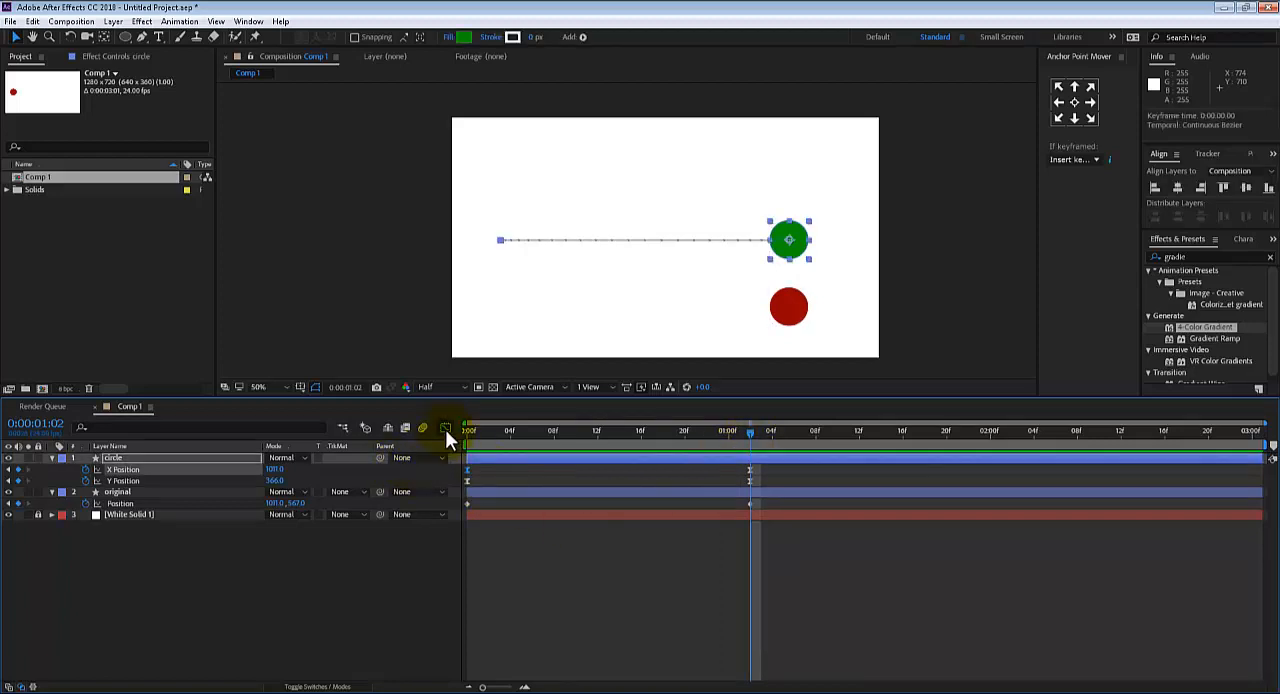
pyautogui.click(445, 429)
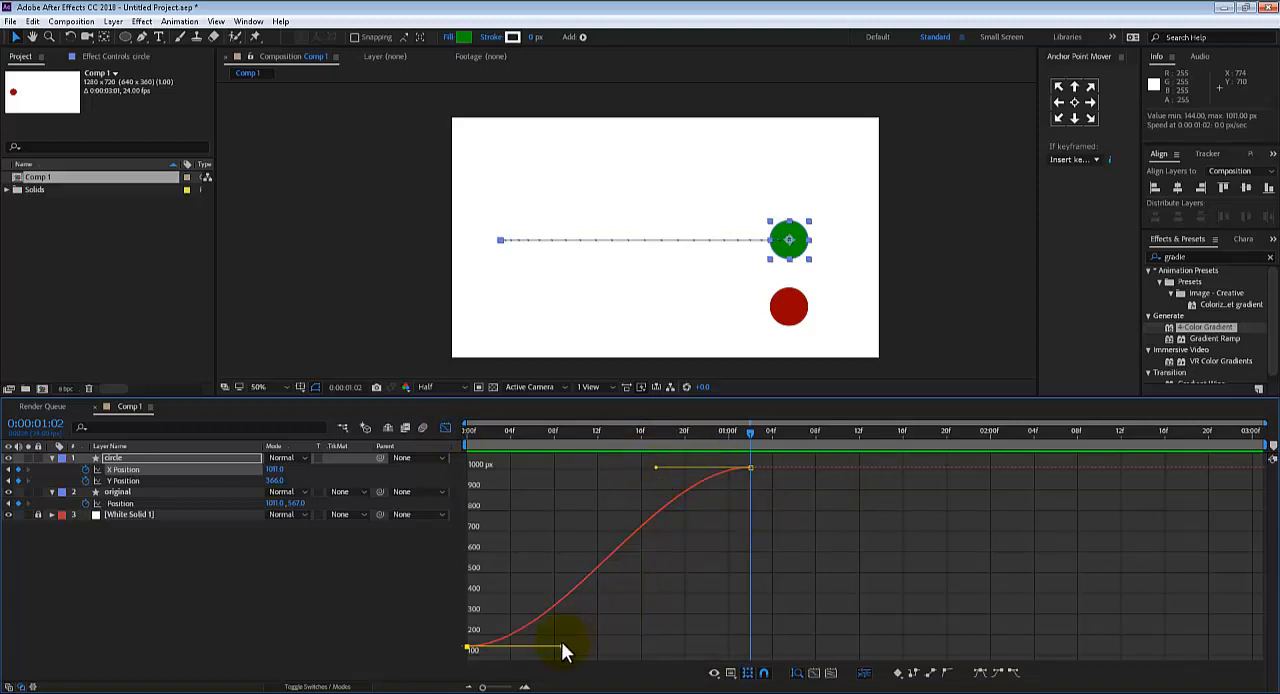
pyautogui.moveTo(565, 650); pyautogui.dragTo(675, 647)
pyautogui.moveTo(489, 440); pyautogui.dragTo(427, 438)
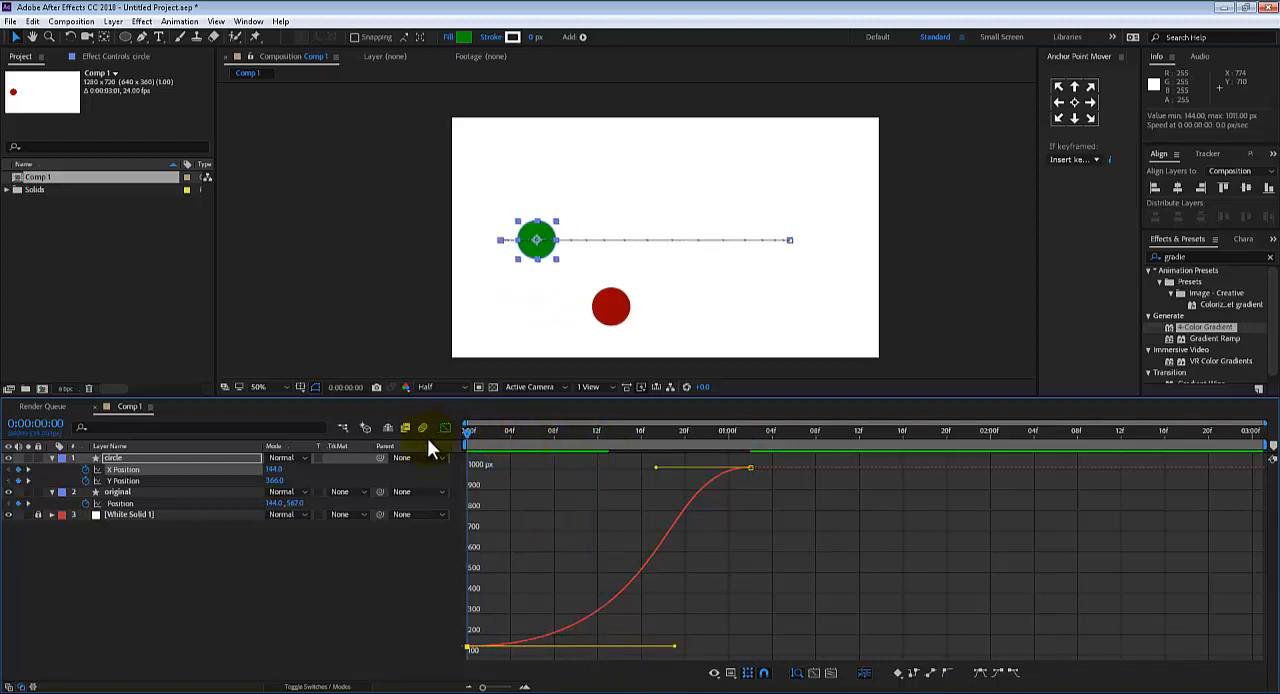
pyautogui.press('space')
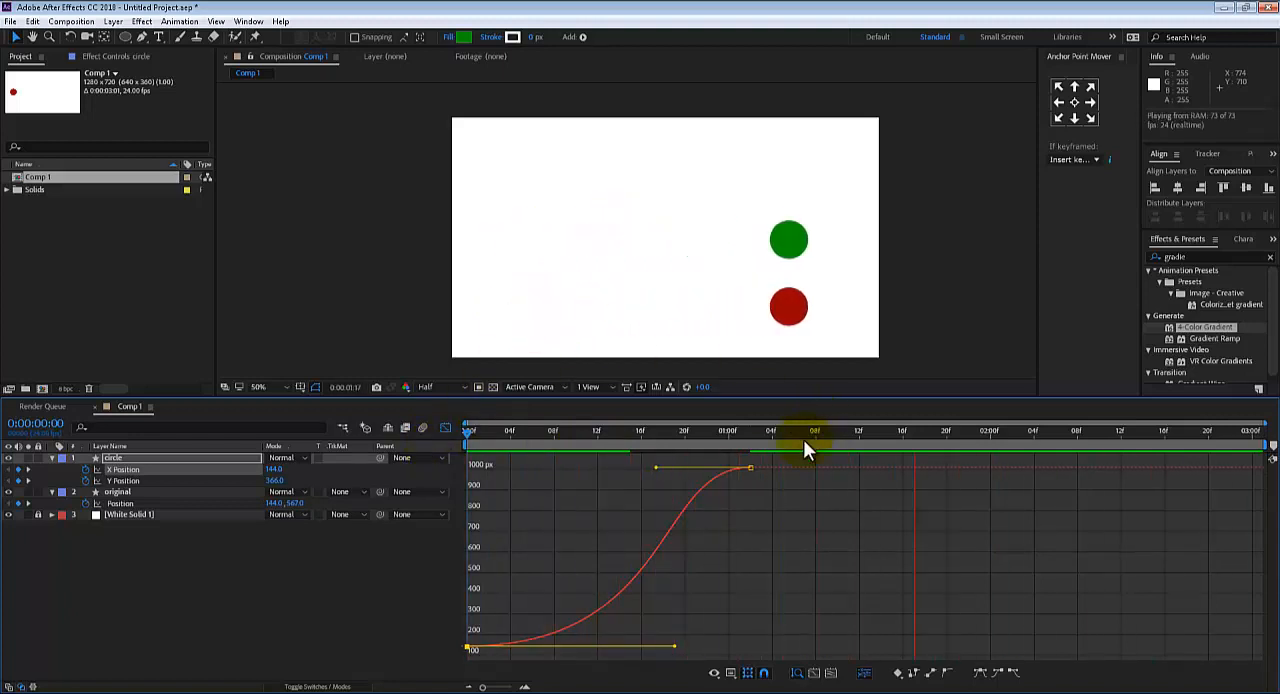
# Set the work area to end at 0:00:02:05 and preview the animation from the first frame
pyautogui.moveTo(805, 436); pyautogui.dragTo(1041, 468)
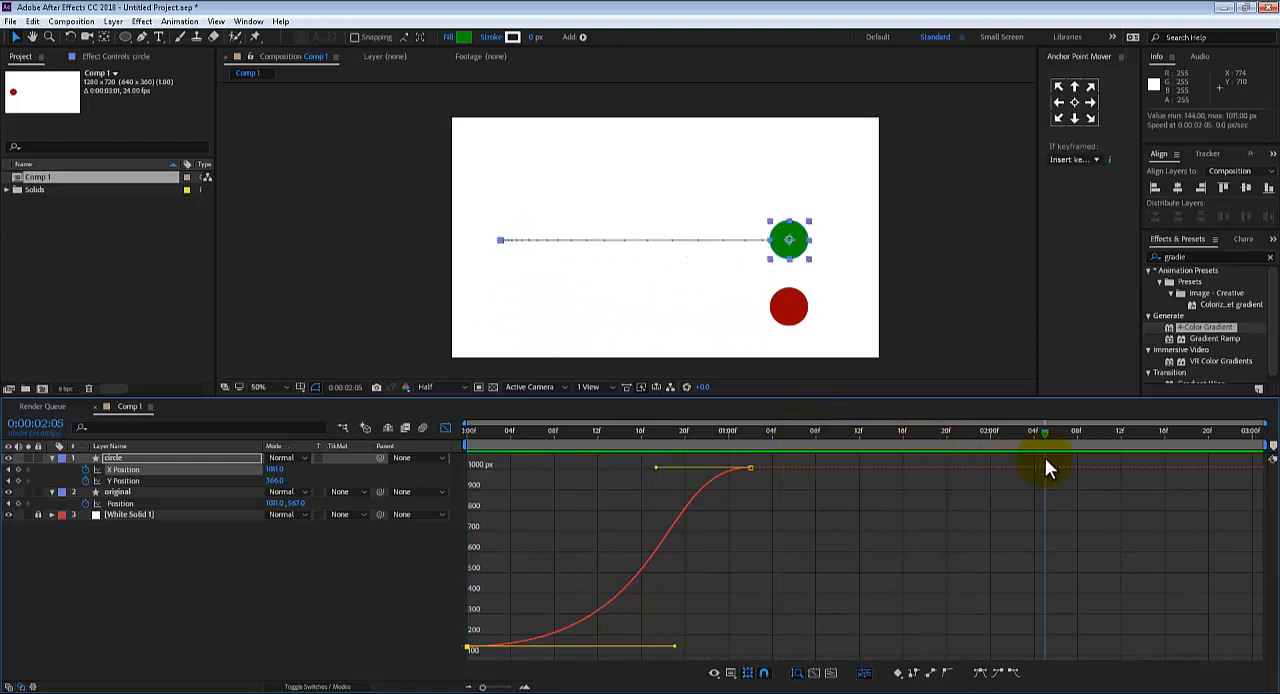
pyautogui.press('n')
pyautogui.press('Home')
pyautogui.press('space')
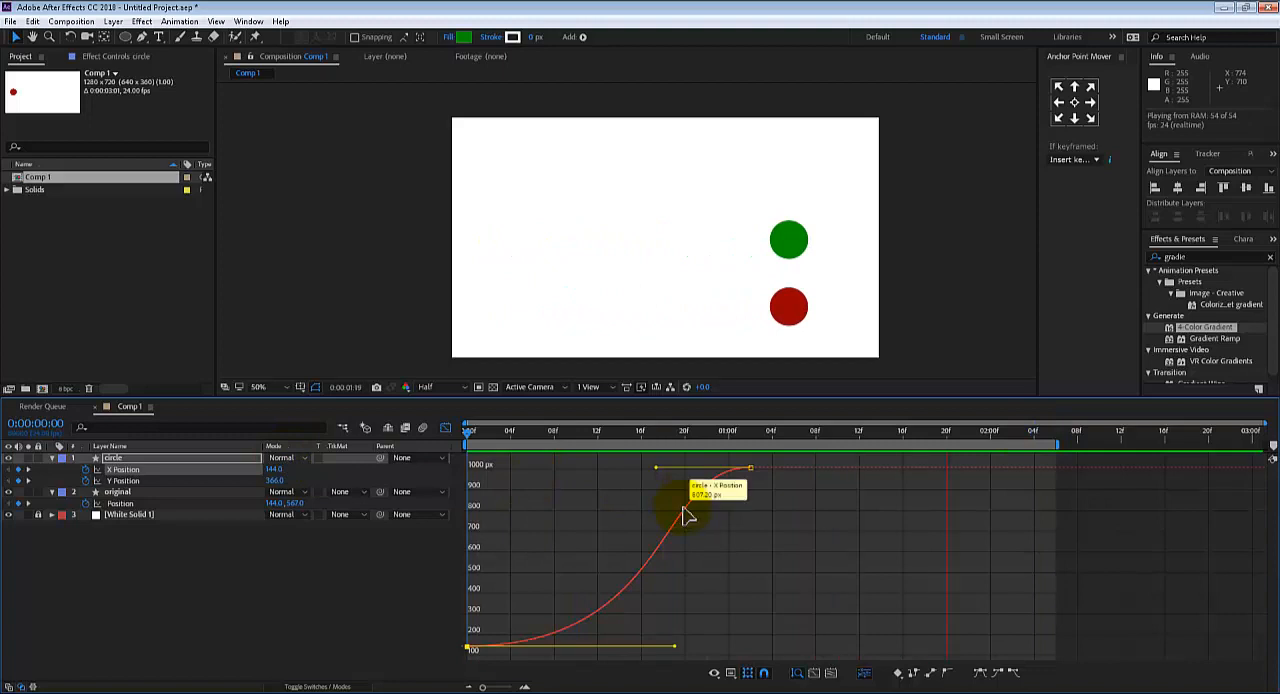
pyautogui.press('space')
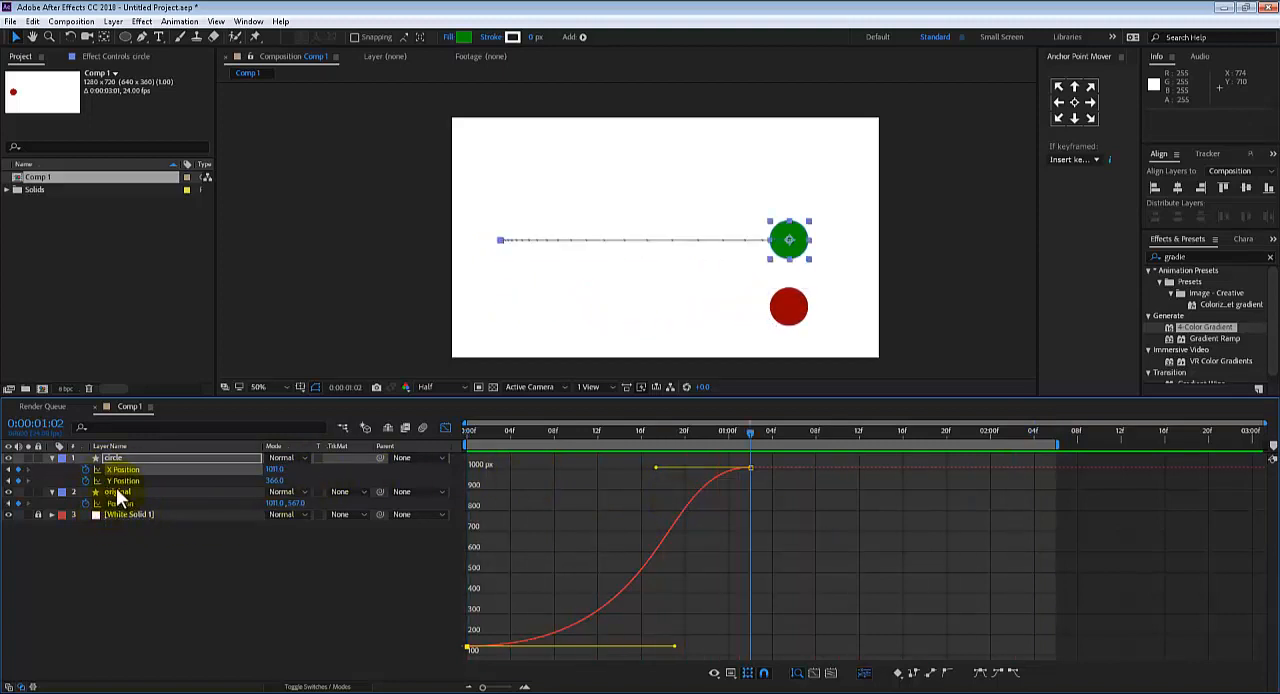
# Scrub through both circles' motion, hide the original layer, and return to the first frame
pyautogui.click(116, 493)
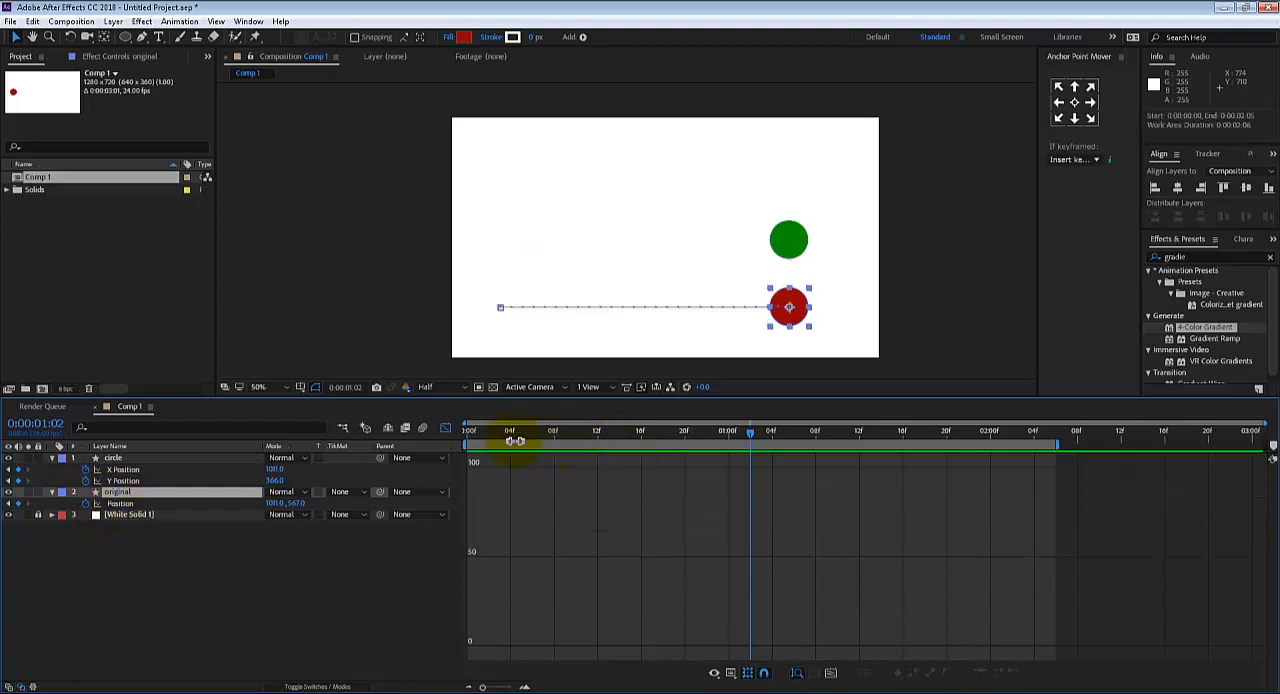
pyautogui.moveTo(514, 440); pyautogui.dragTo(695, 432)
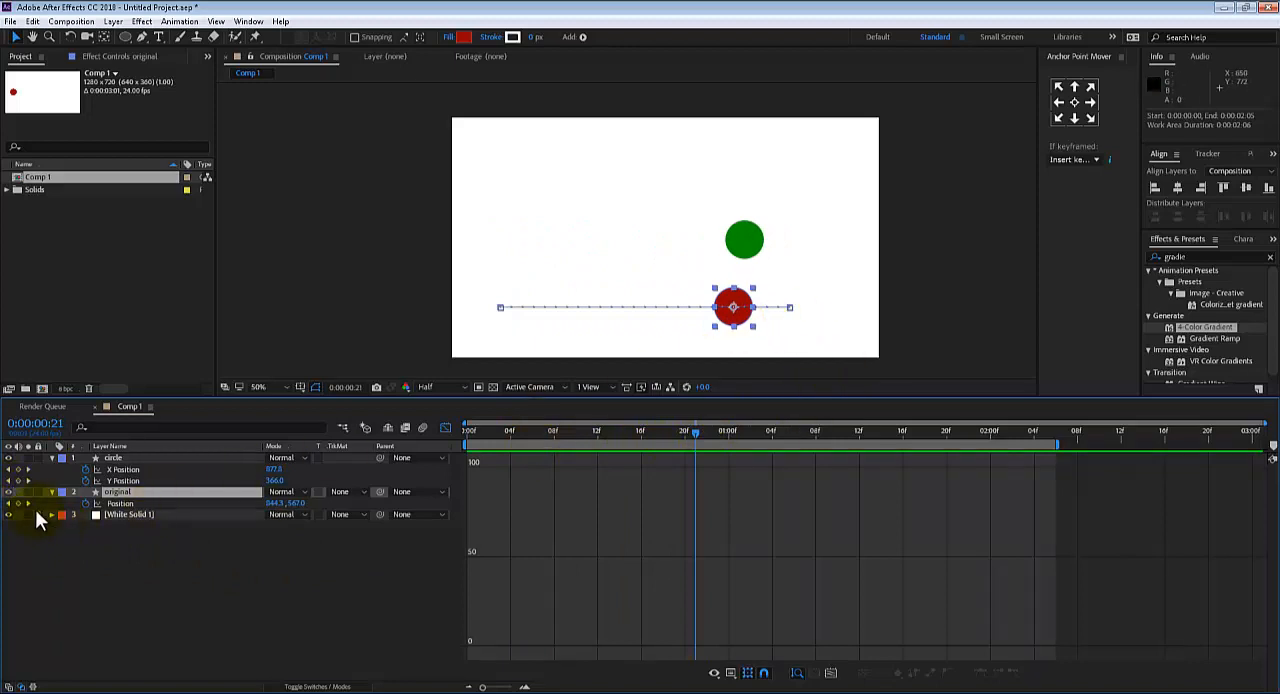
pyautogui.click(38, 514)
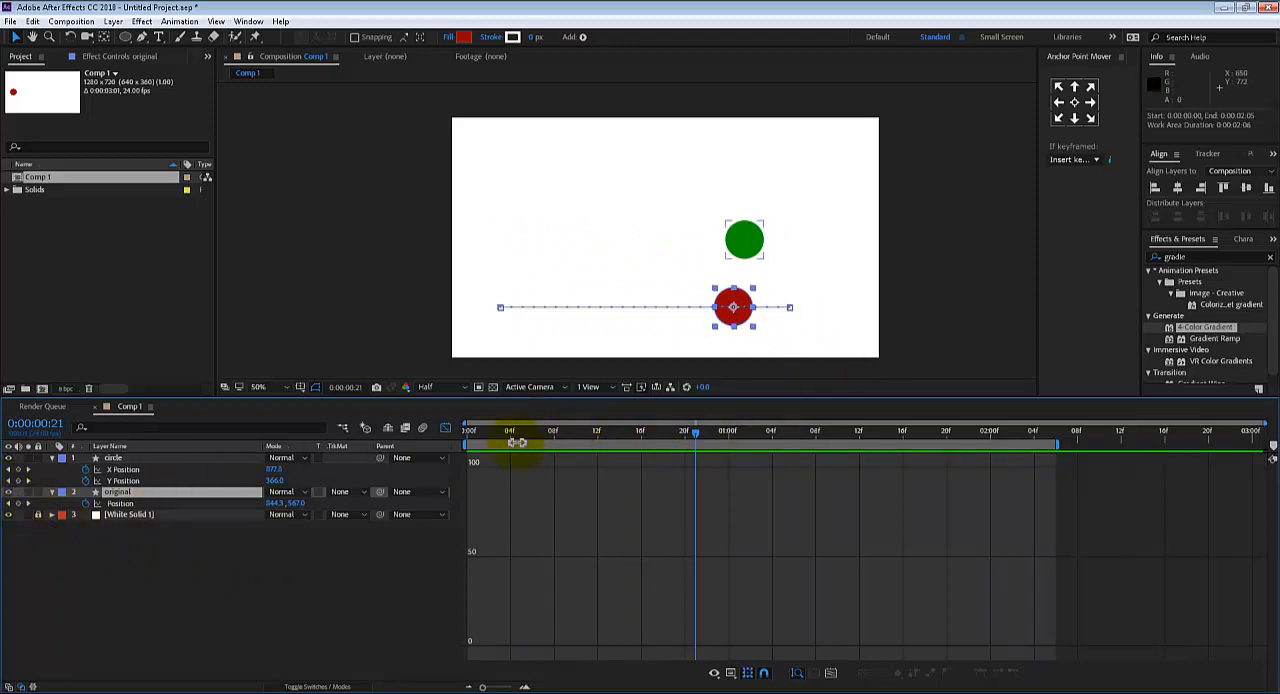
pyautogui.click(8, 492)
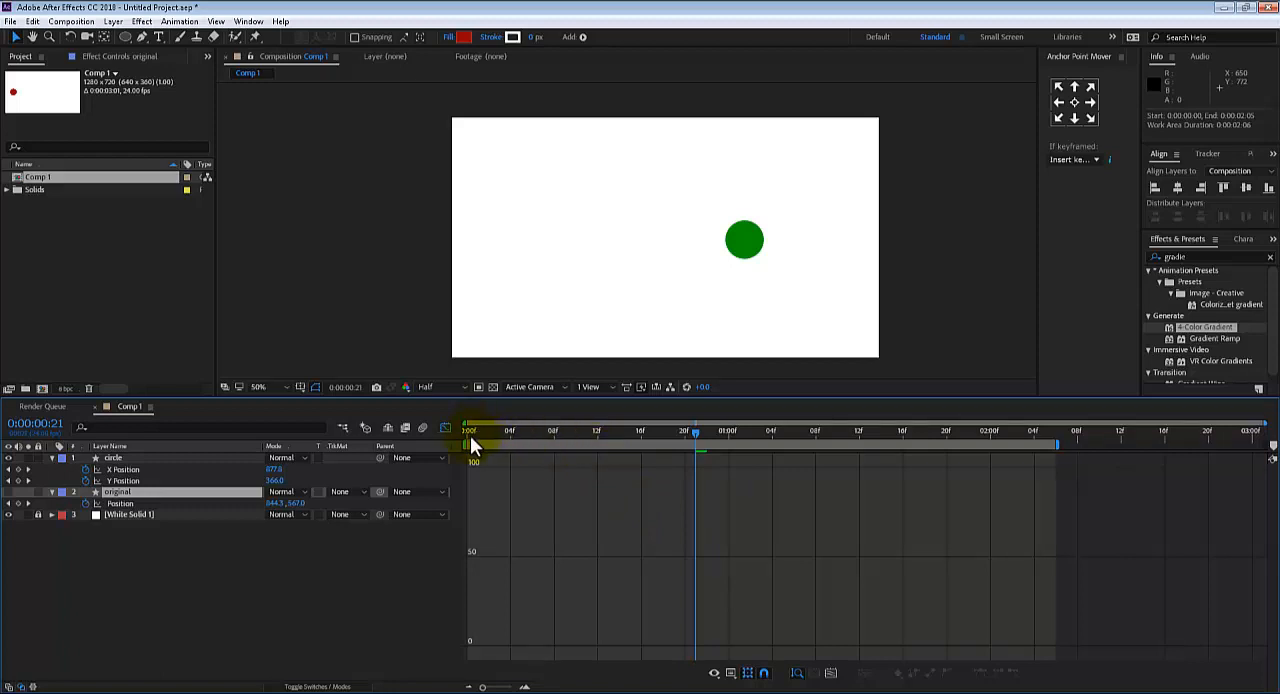
pyautogui.moveTo(470, 435); pyautogui.dragTo(389, 422)
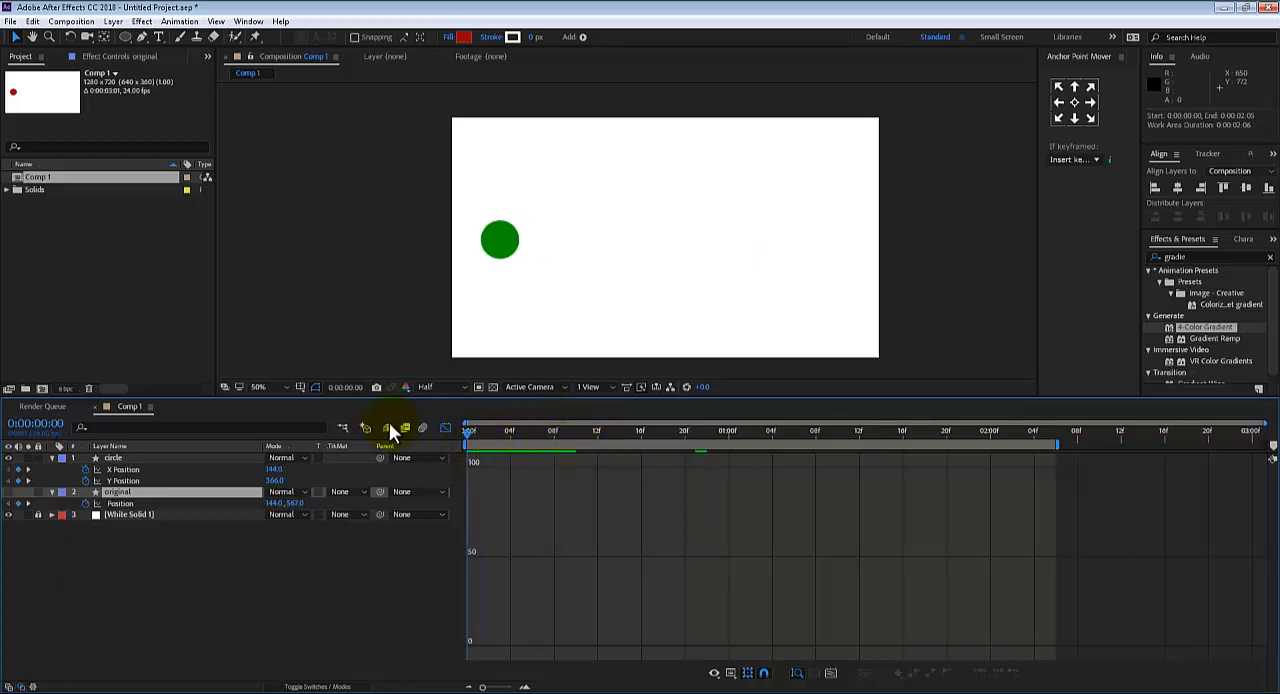
# Display the circle layer's X Position curve, play the green circle's motion alone, and scrub to frame 14
pyautogui.click(274, 480)
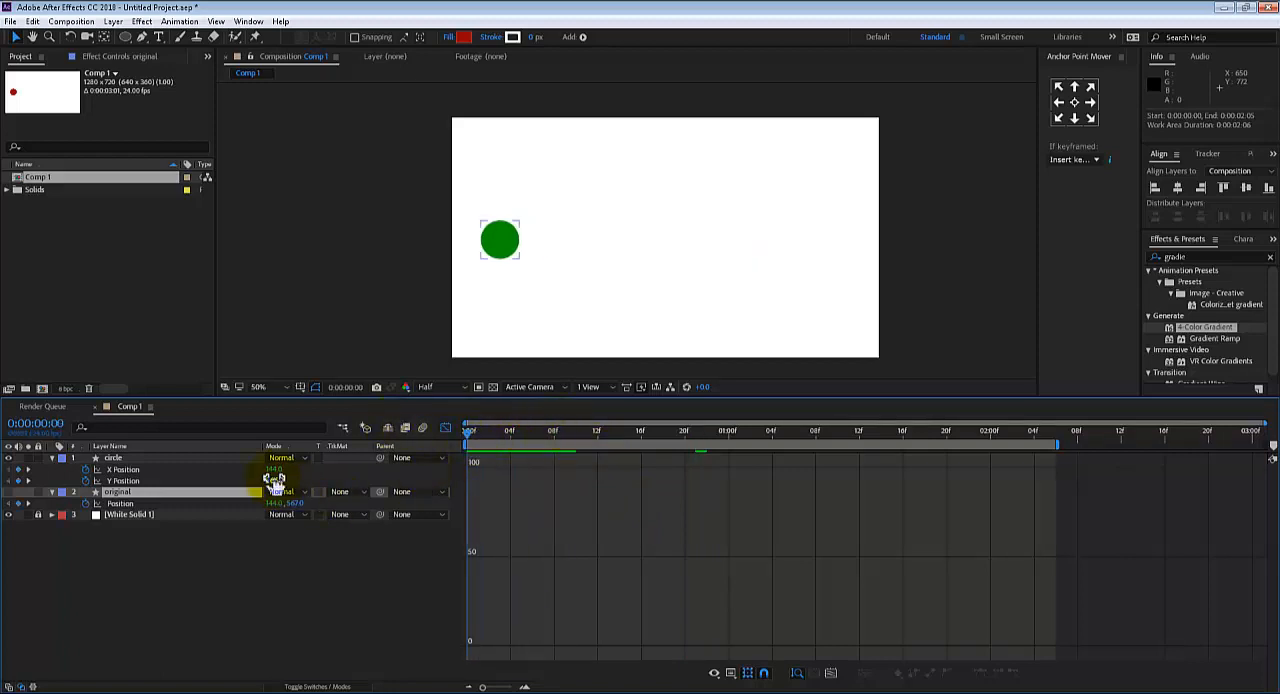
pyautogui.click(135, 469)
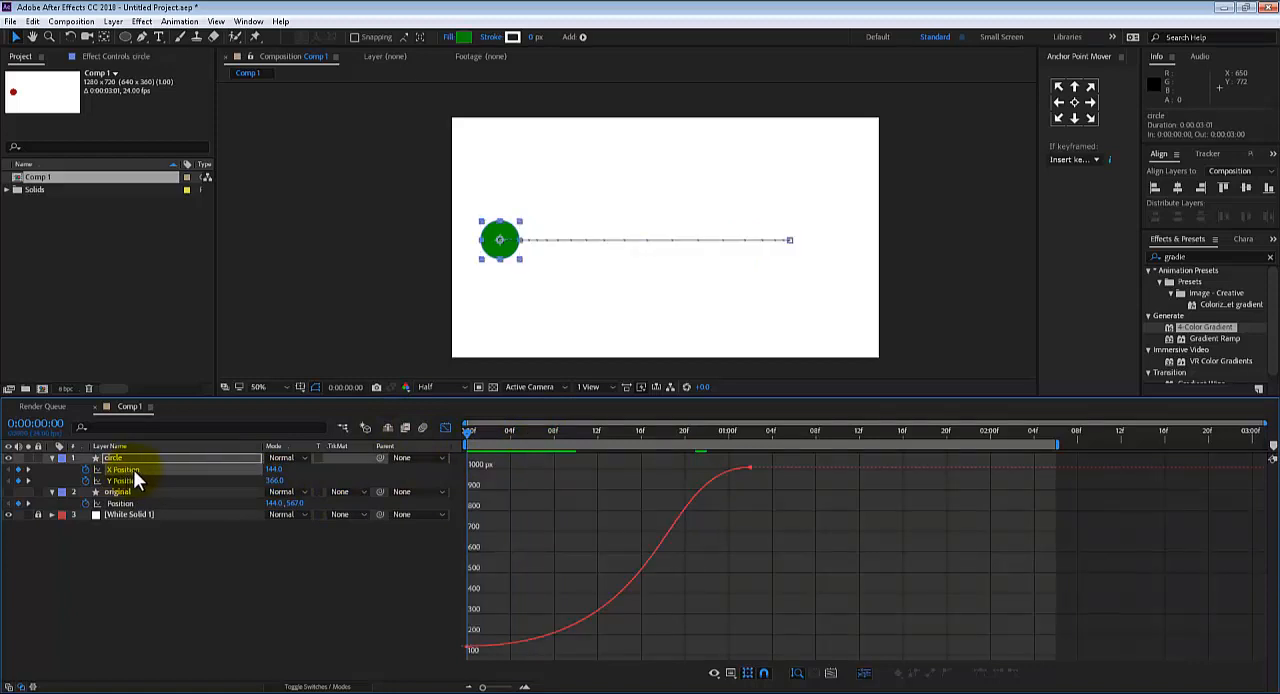
pyautogui.press('space')
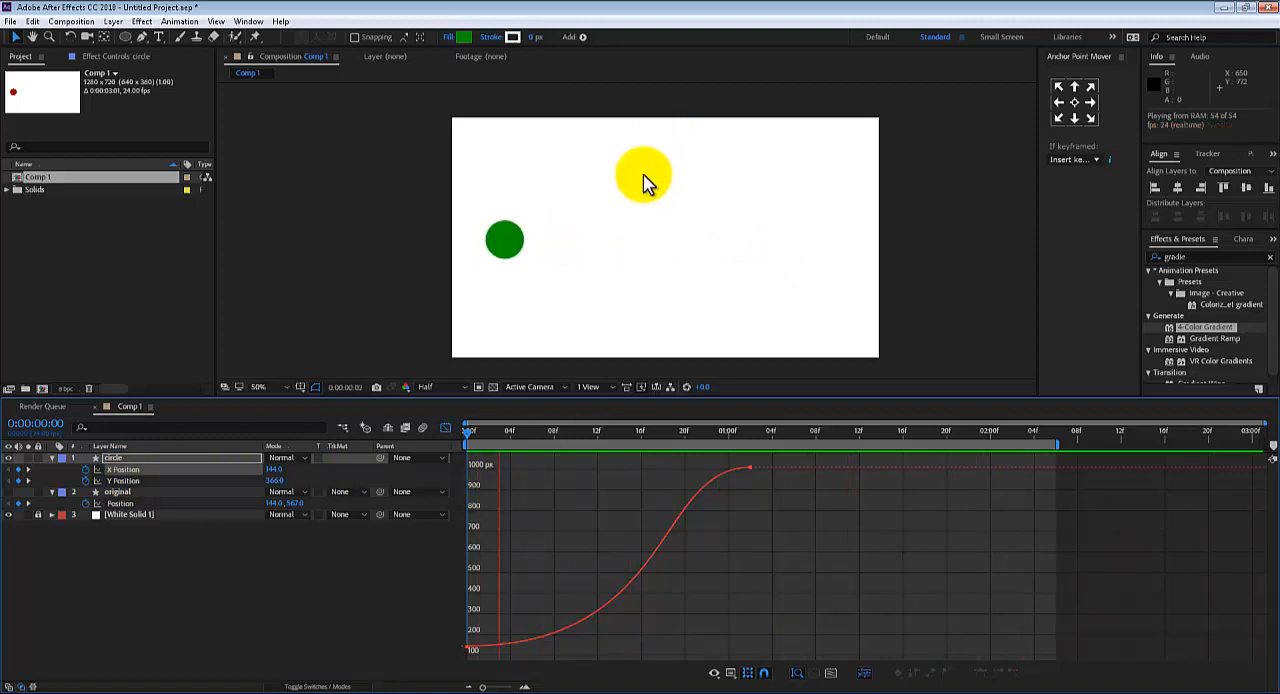
pyautogui.press('space')
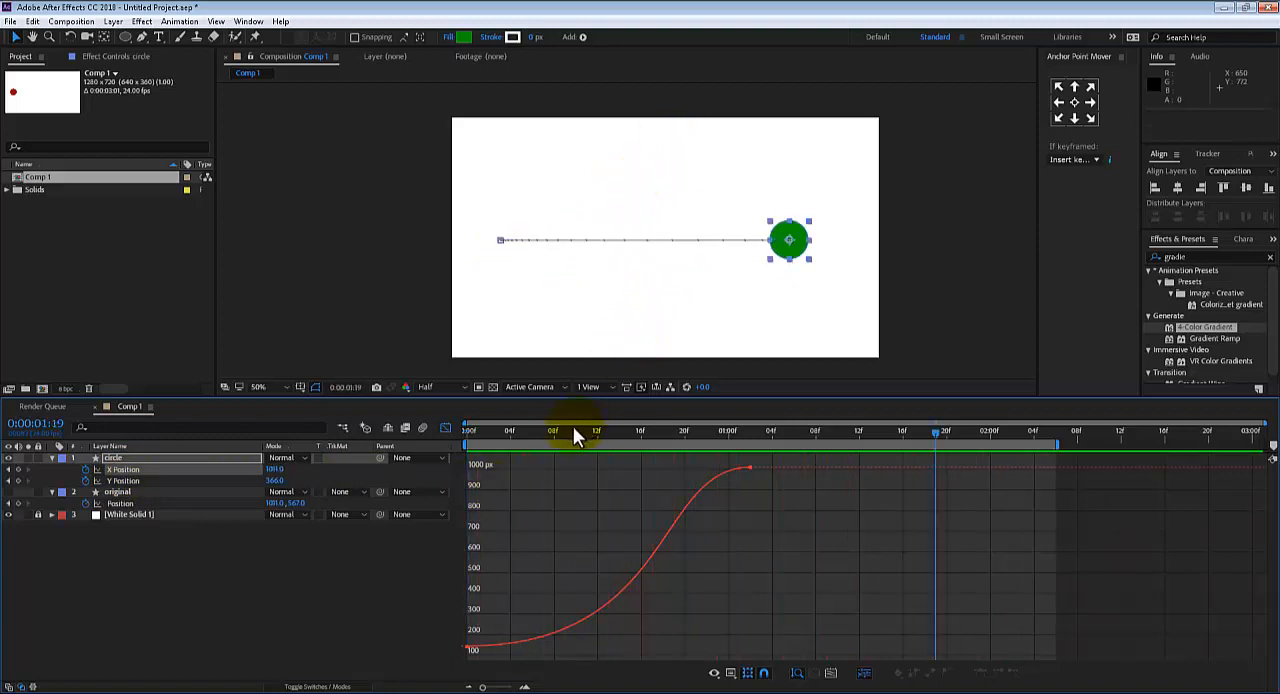
pyautogui.moveTo(589, 431); pyautogui.dragTo(619, 431)
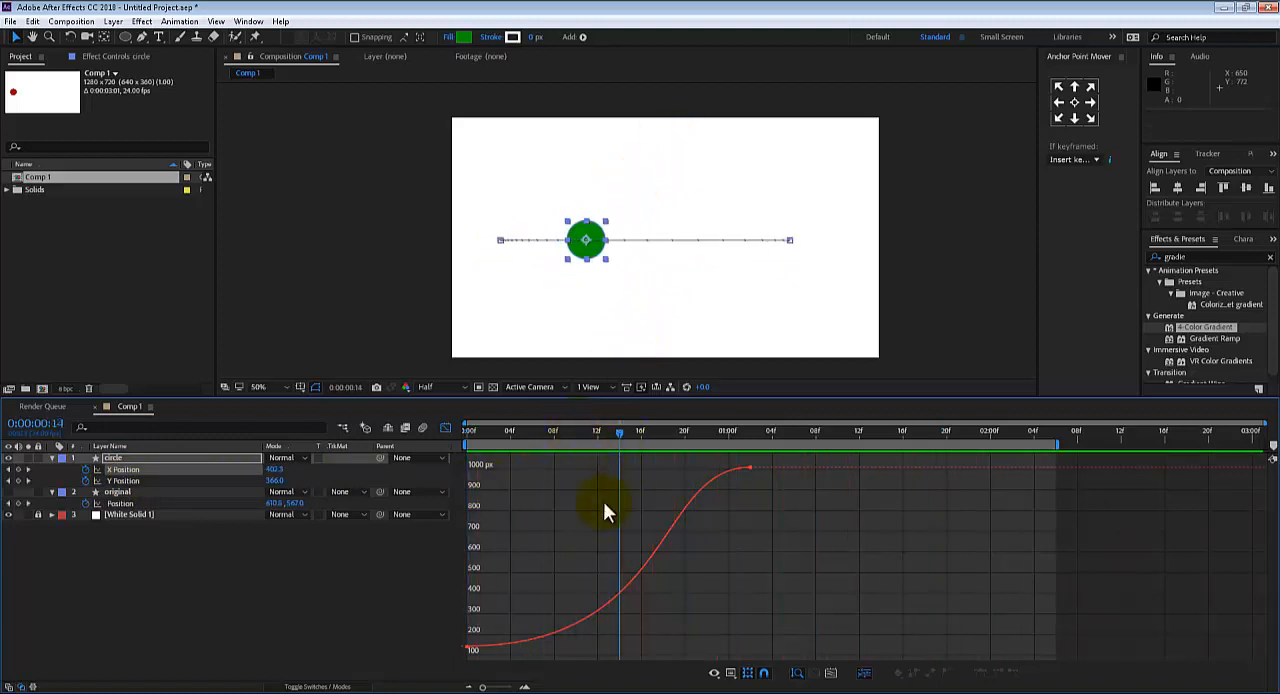
# Shorten the first X Position handle to about frame 14, extend the end keyframe's handle back to about frame 7, and preview
pyautogui.click(469, 651)
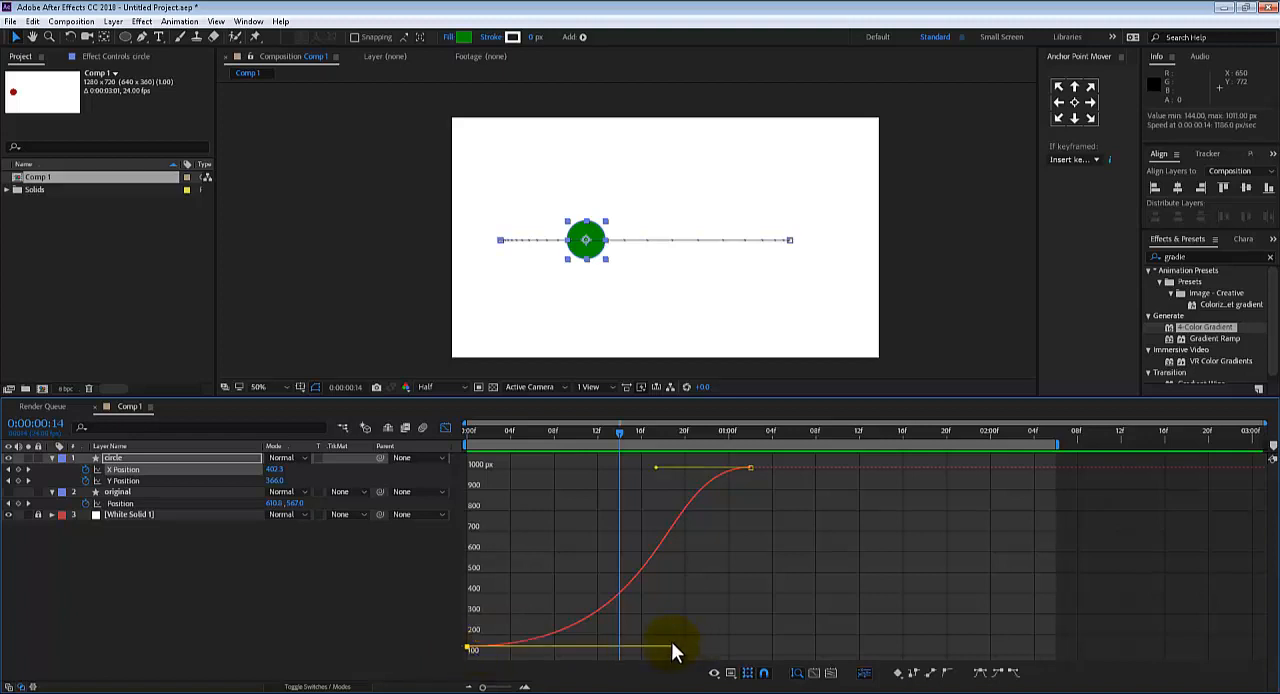
pyautogui.moveTo(677, 652); pyautogui.dragTo(616, 647)
pyautogui.moveTo(657, 472); pyautogui.dragTo(541, 449)
pyautogui.press('Home')
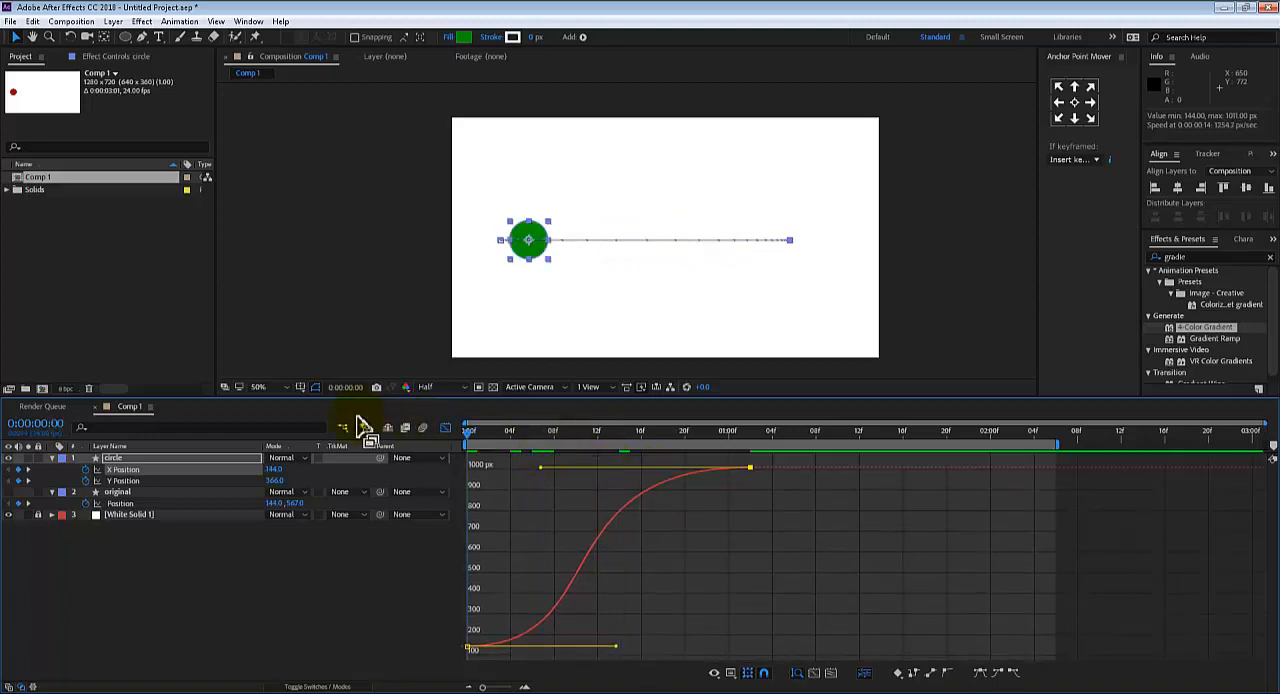
pyautogui.press('space')
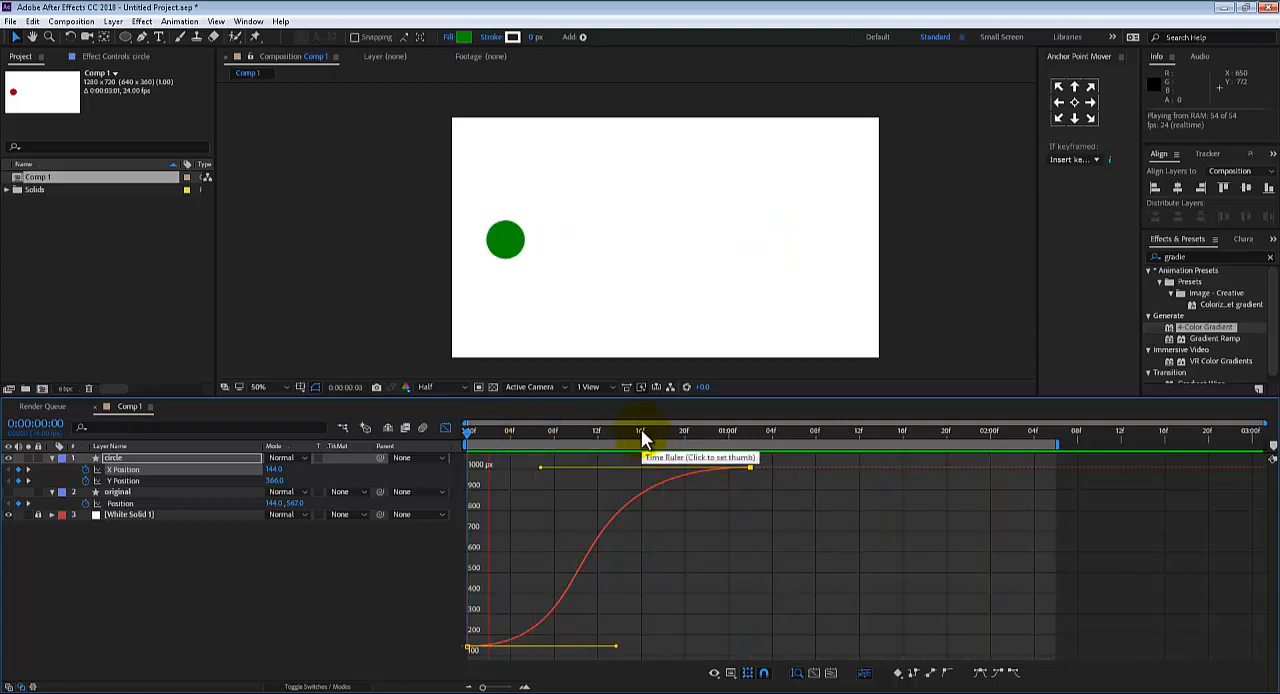
pyautogui.press('space')
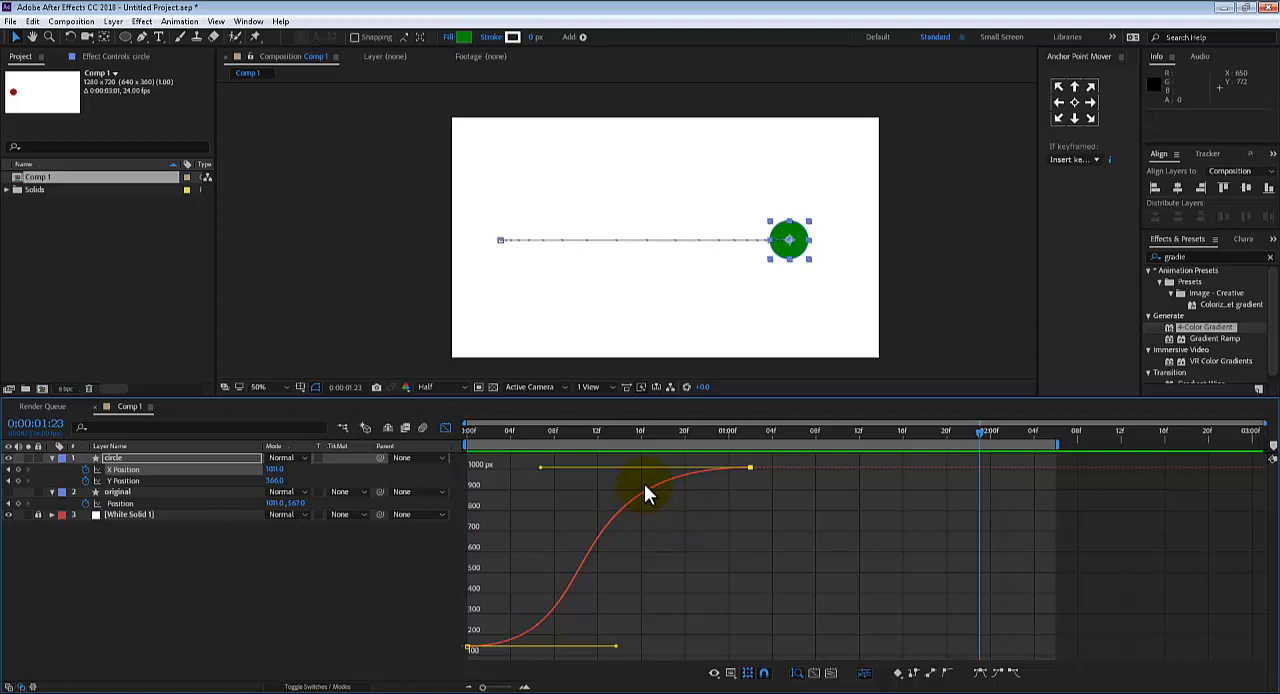
# Pull the first X Position keyframe's handle almost vertically upward for an abrupt start, and return to the first frame
pyautogui.click(623, 624)
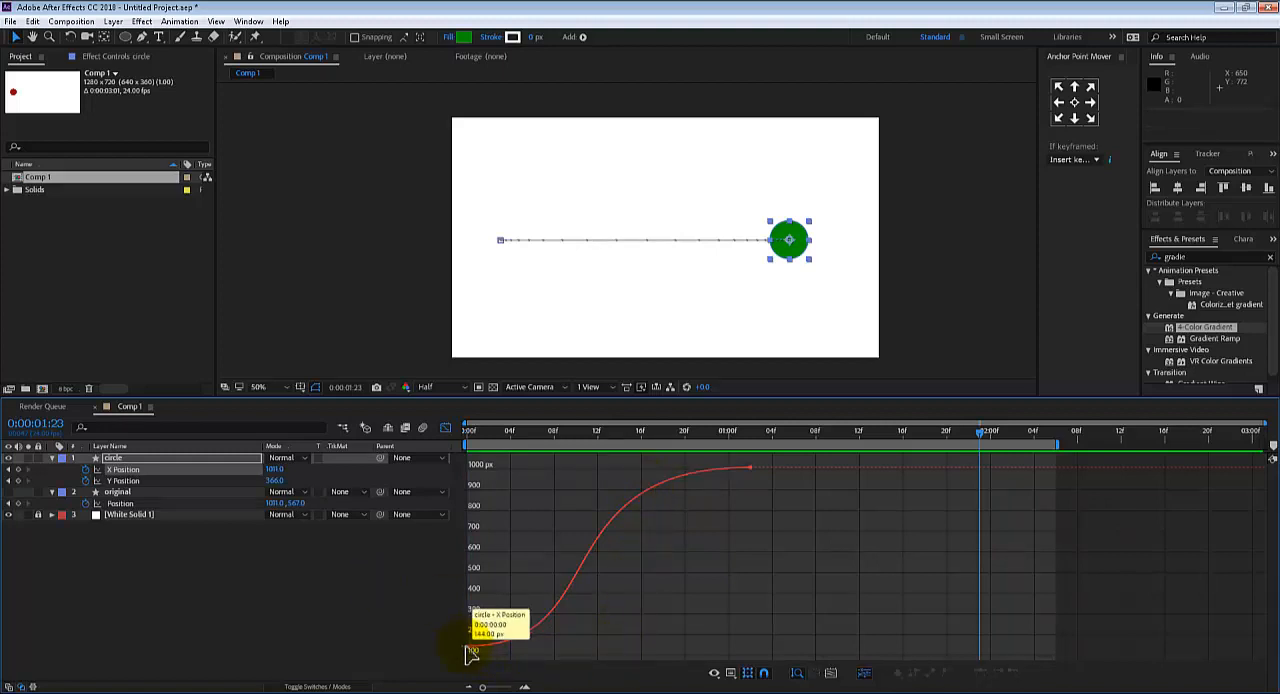
pyautogui.moveTo(466, 651); pyautogui.dragTo(616, 652)
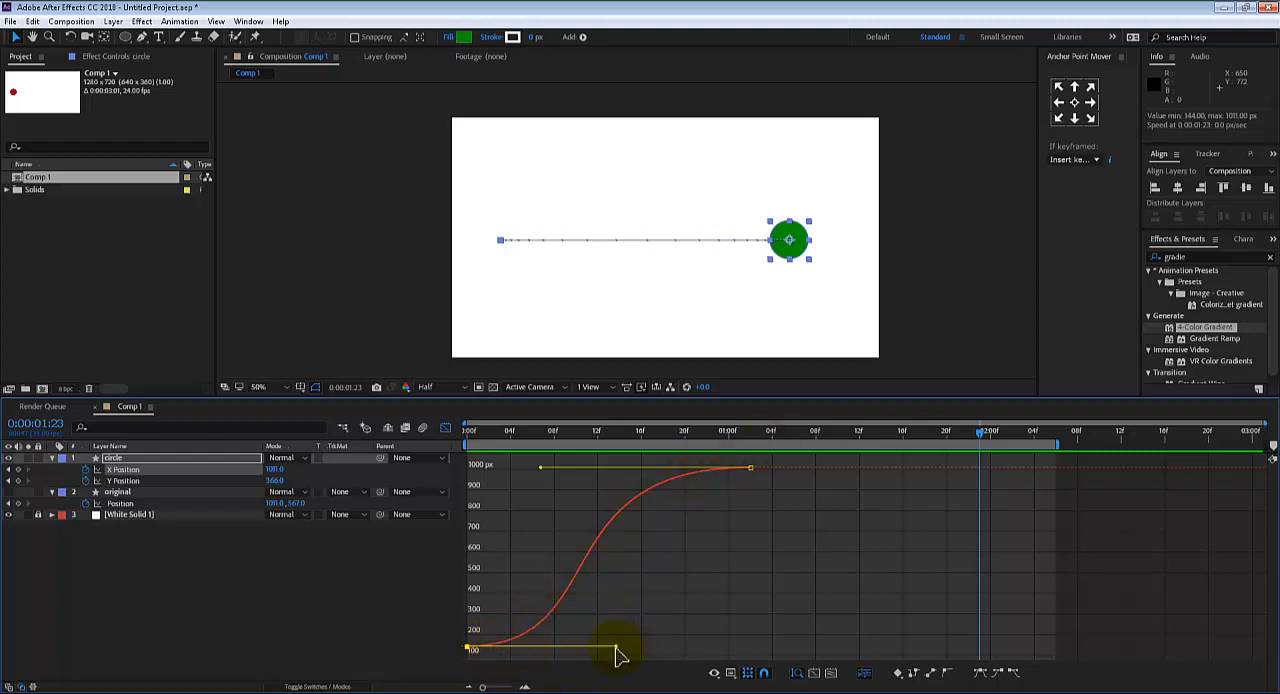
pyautogui.moveTo(615, 652); pyautogui.dragTo(473, 548)
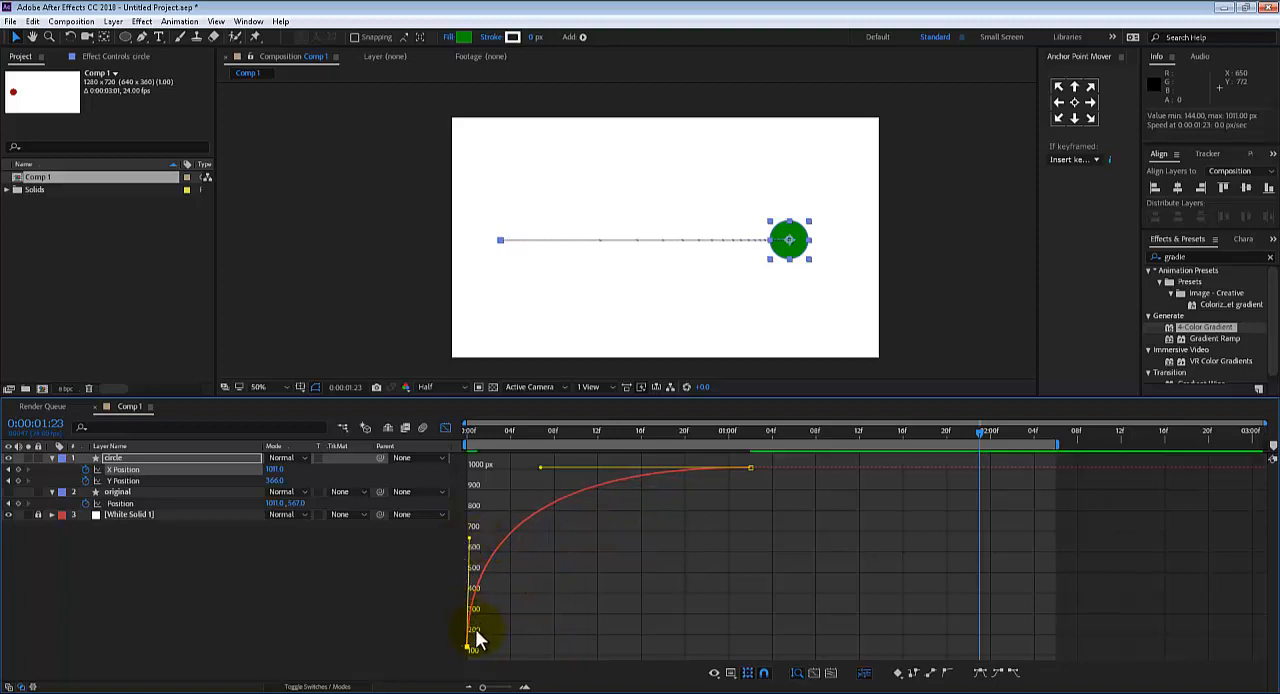
pyautogui.click(468, 434)
pyautogui.click(489, 437)
pyautogui.moveTo(489, 440); pyautogui.dragTo(466, 449)
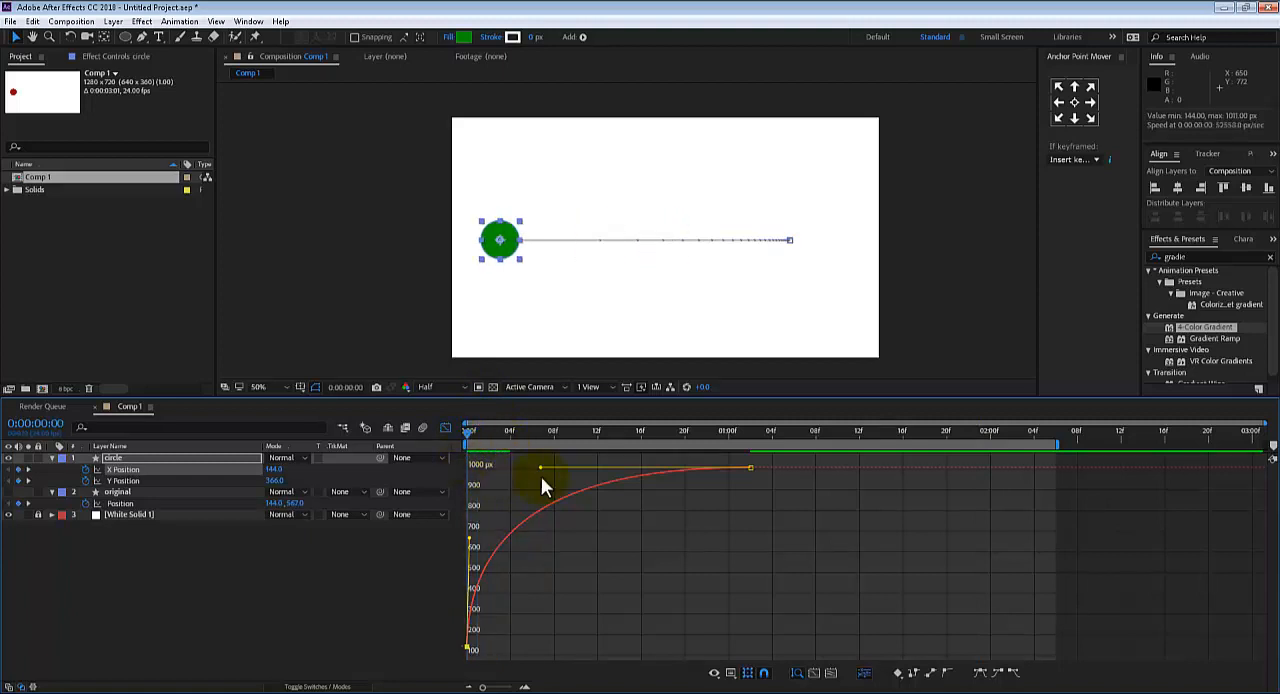
# Play the green circle's abrupt-start motion repeatedly from the first frame, and stop at 0:00:01:01
pyautogui.press('space')
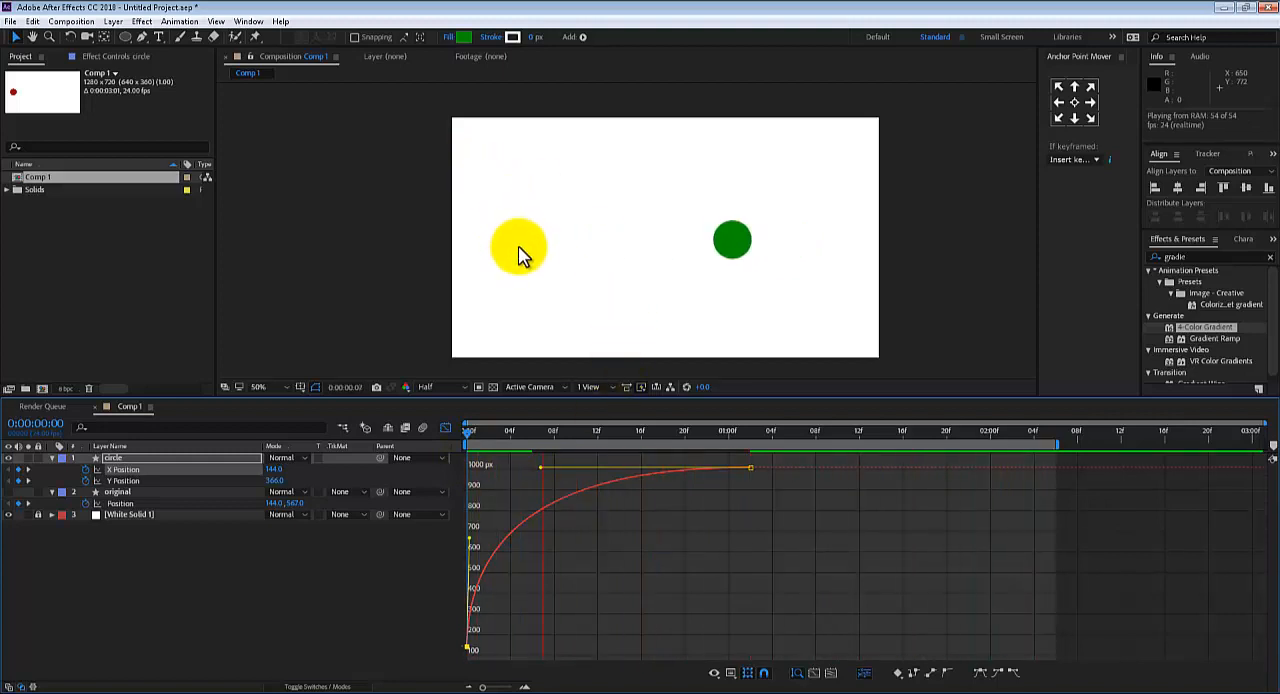
pyautogui.click(957, 692)
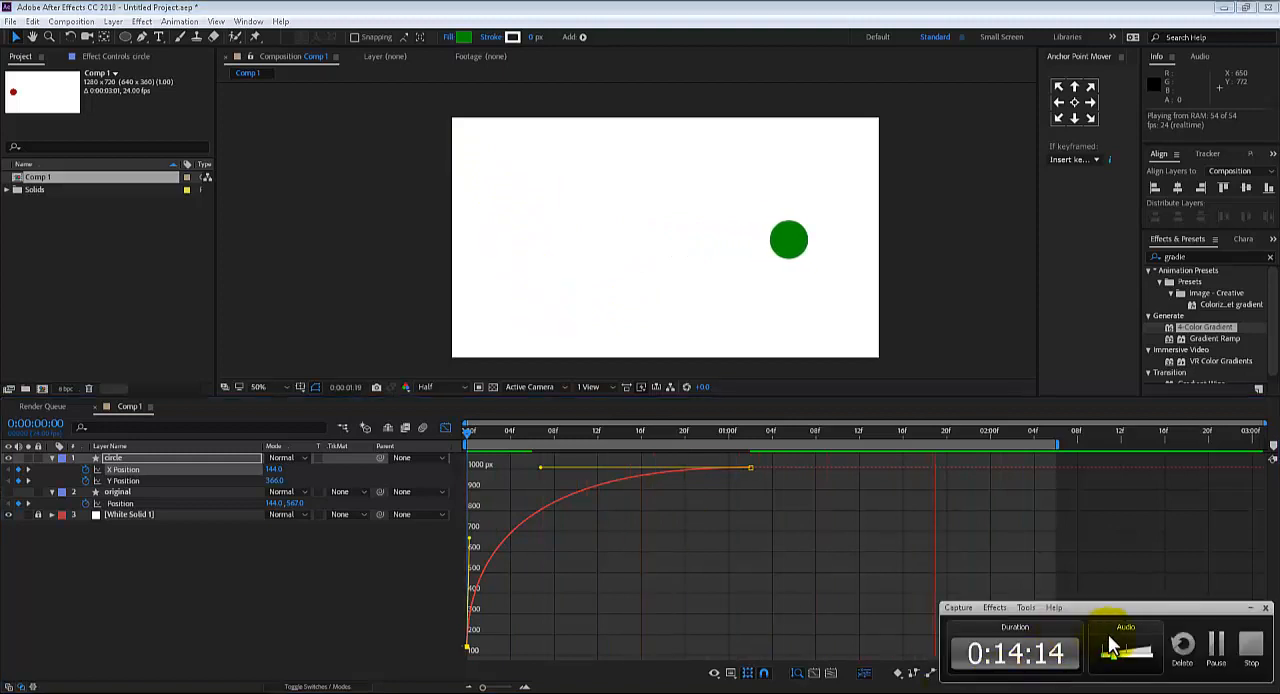
pyautogui.click(1212, 650)
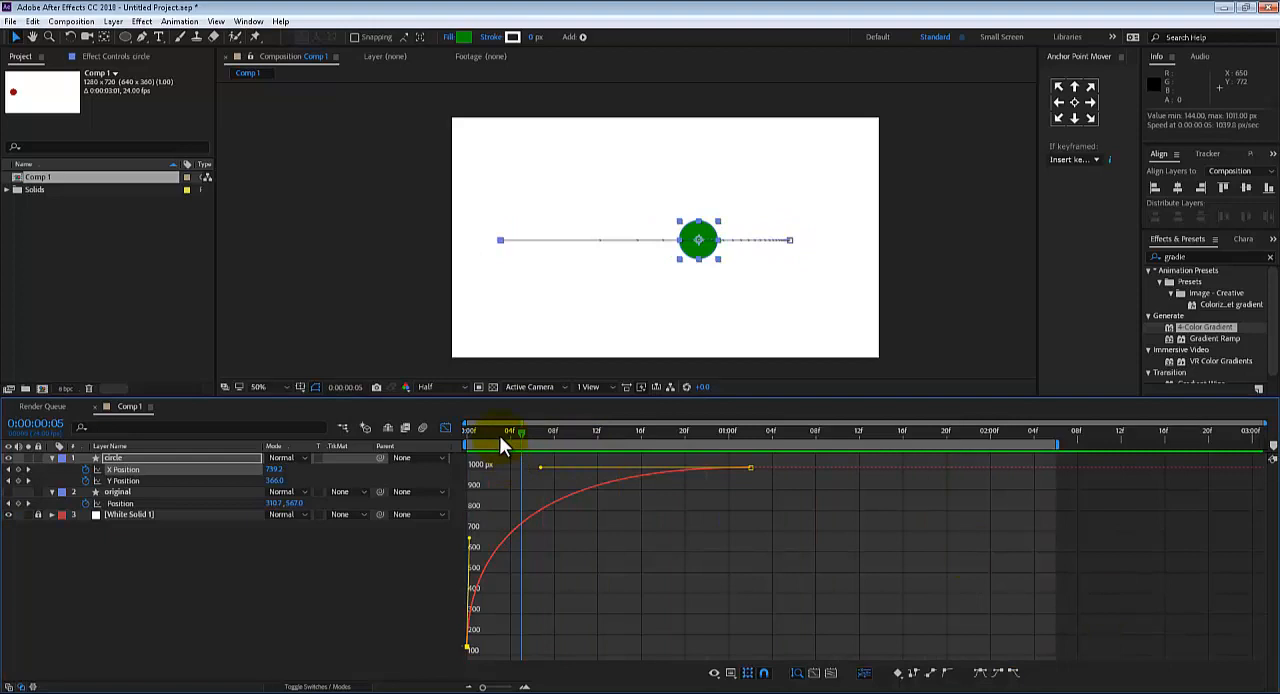
pyautogui.moveTo(503, 447); pyautogui.dragTo(430, 444)
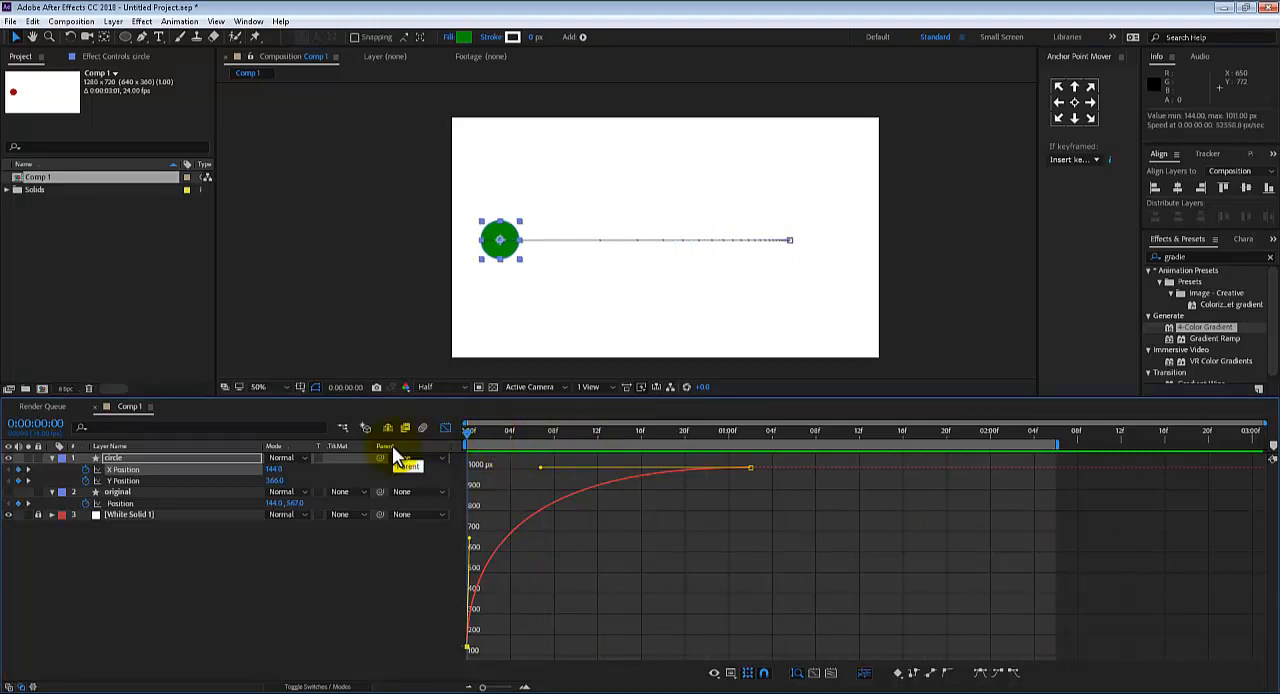
pyautogui.press('space')
pyautogui.hotkey('alt', 'space')
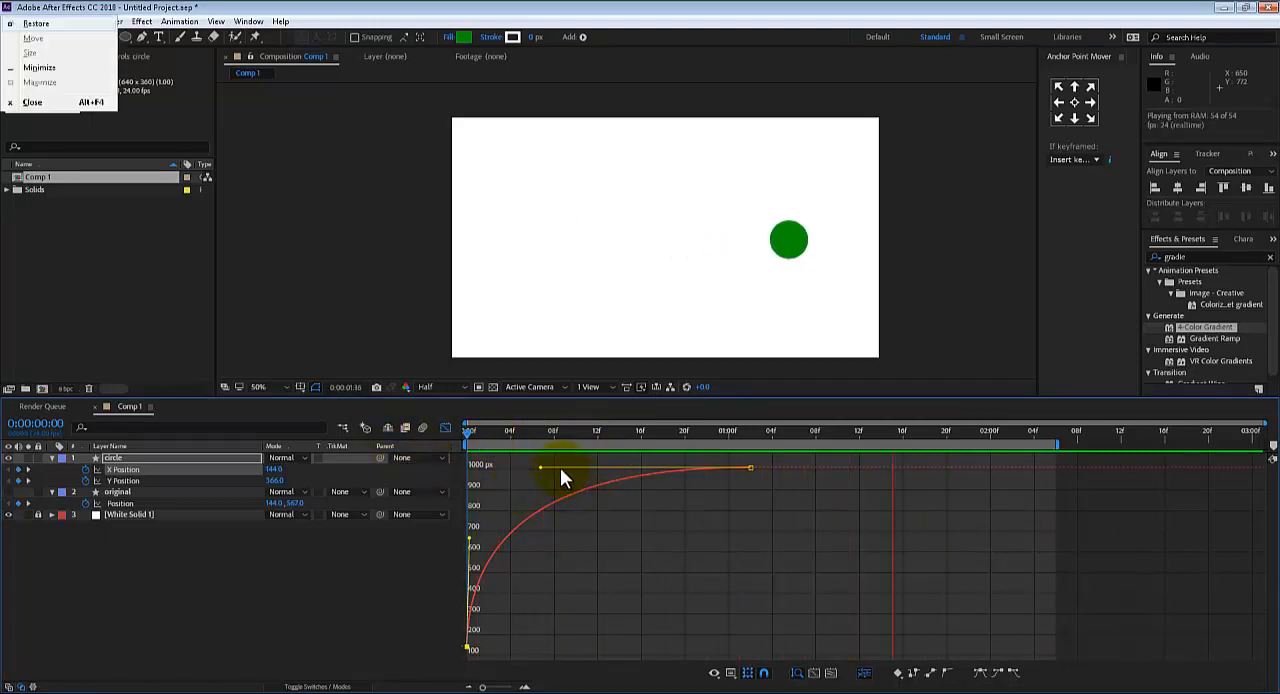
pyautogui.moveTo(520, 431); pyautogui.dragTo(353, 471)
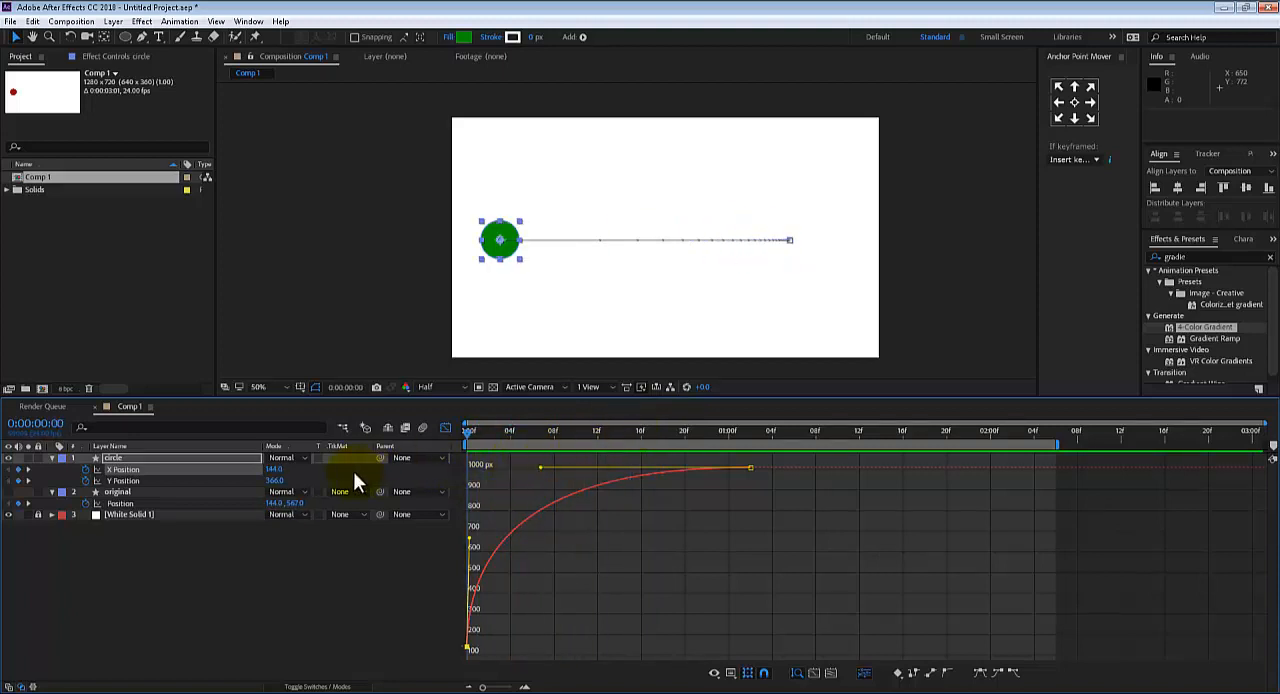
pyautogui.press('space')
pyautogui.press('space')
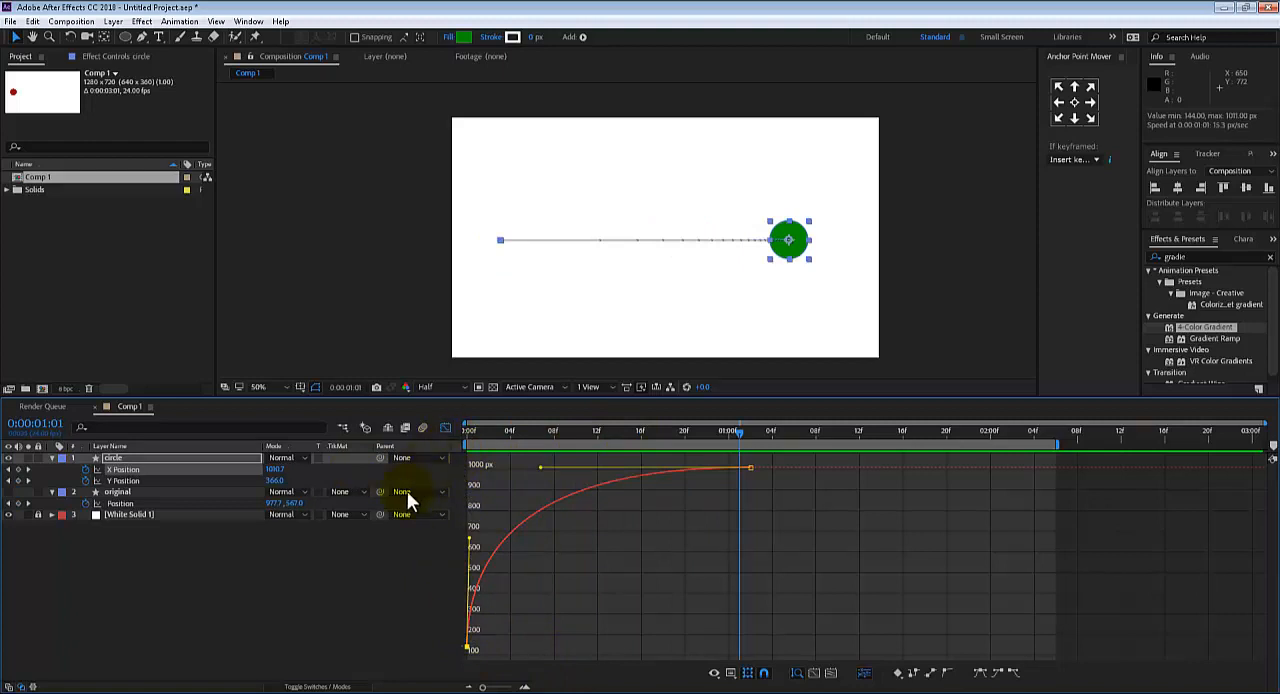
# Apply Easy Ease to the first X Position keyframe, extend its handle to about frame 14, and return to the first frame
pyautogui.click(981, 675)
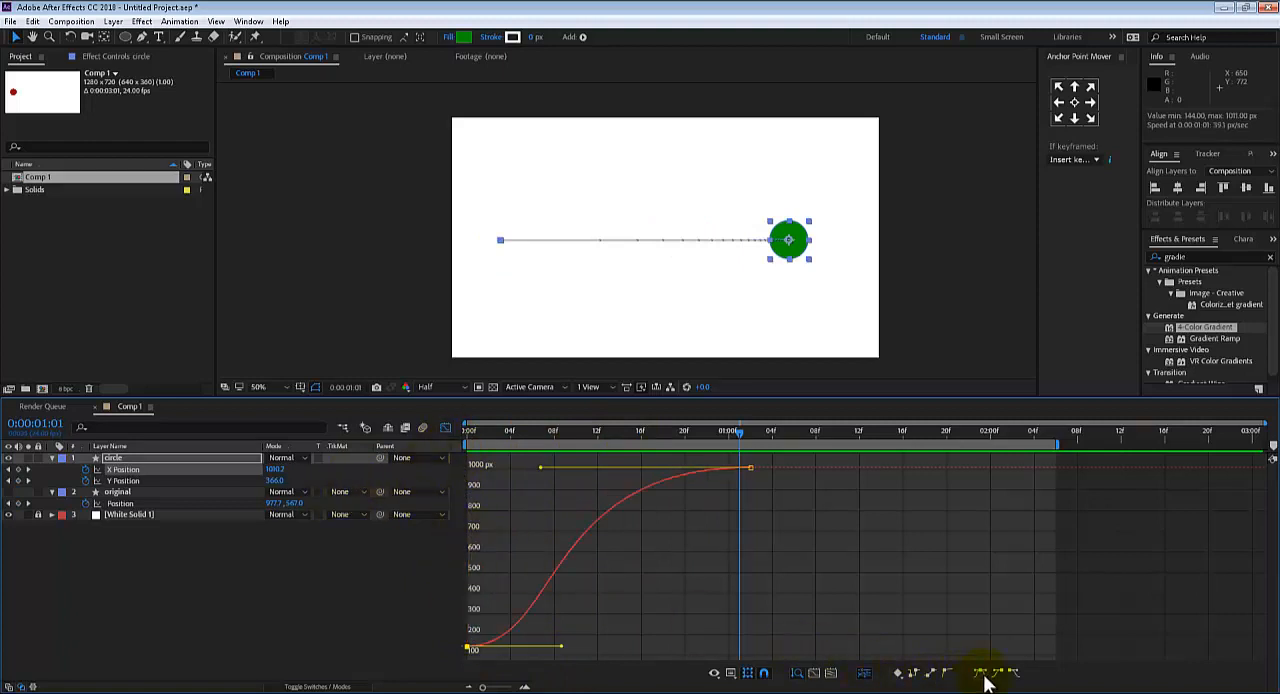
pyautogui.moveTo(562, 649); pyautogui.dragTo(623, 647)
pyautogui.moveTo(505, 430); pyautogui.dragTo(463, 436)
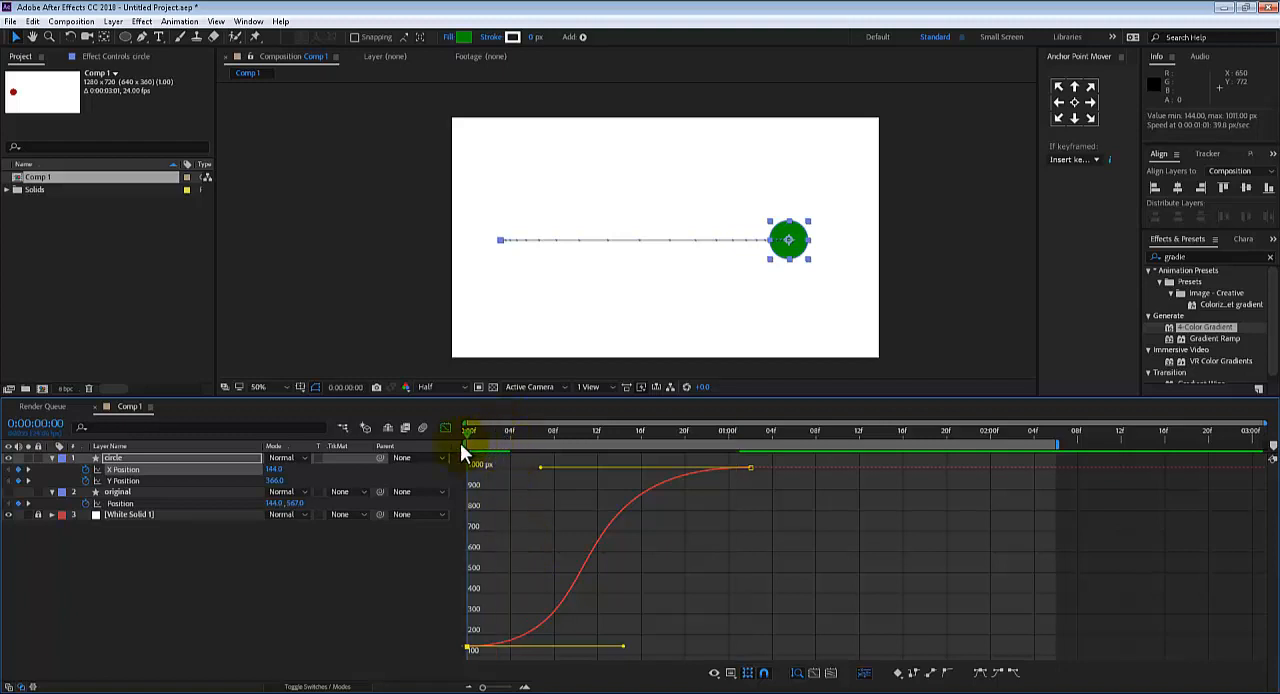
# Hide the circle layer, show the original layer, and play the red circle's motion alone
pyautogui.click(8, 457)
pyautogui.press('space')
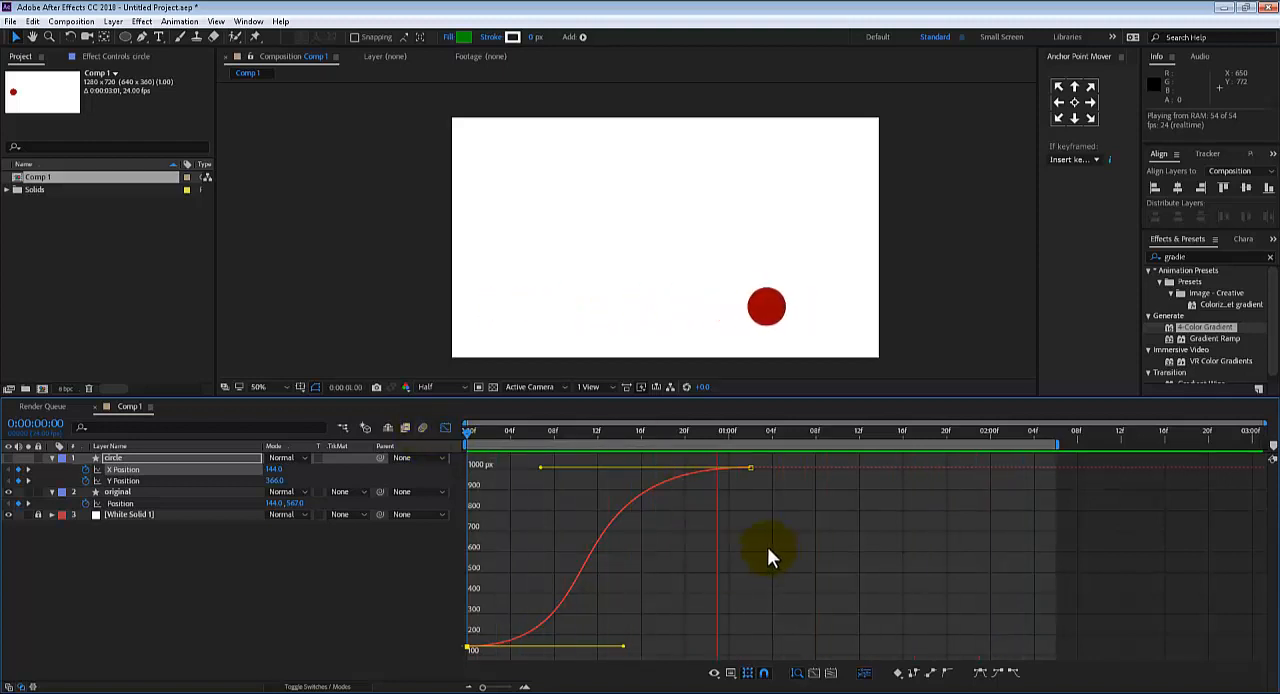
pyautogui.press('space')
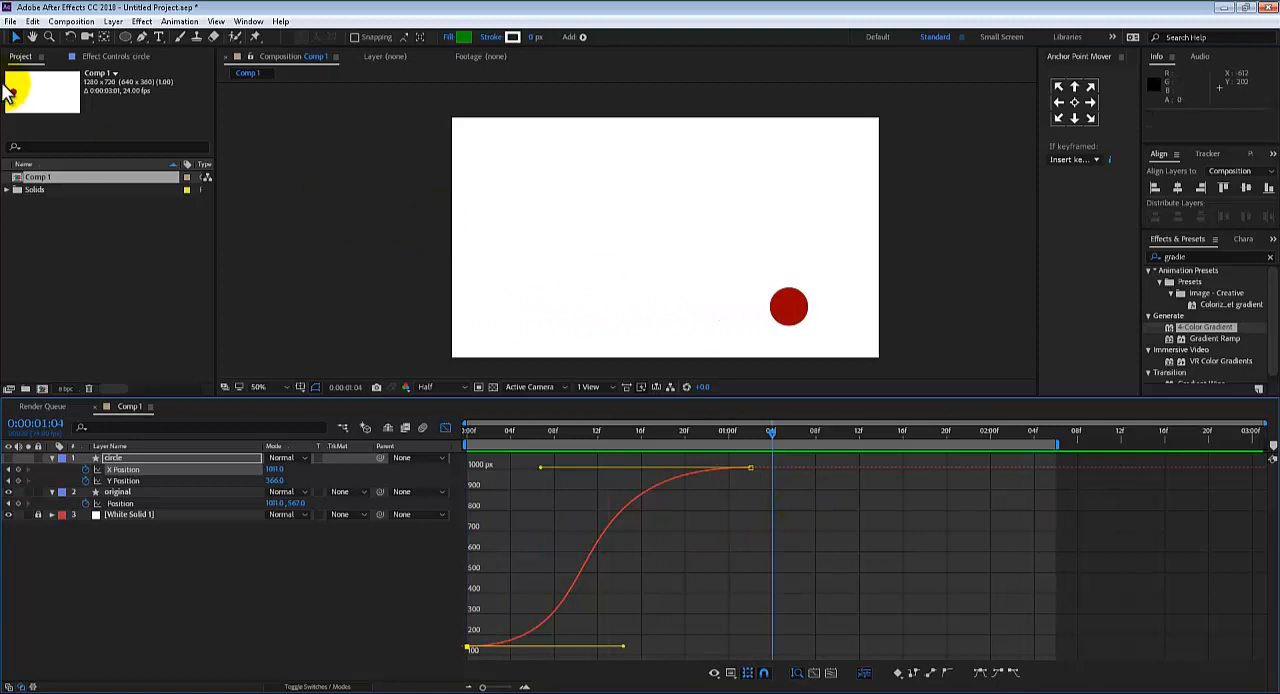
# Start a new project without saving changes to the current one
pyautogui.click(10, 21)
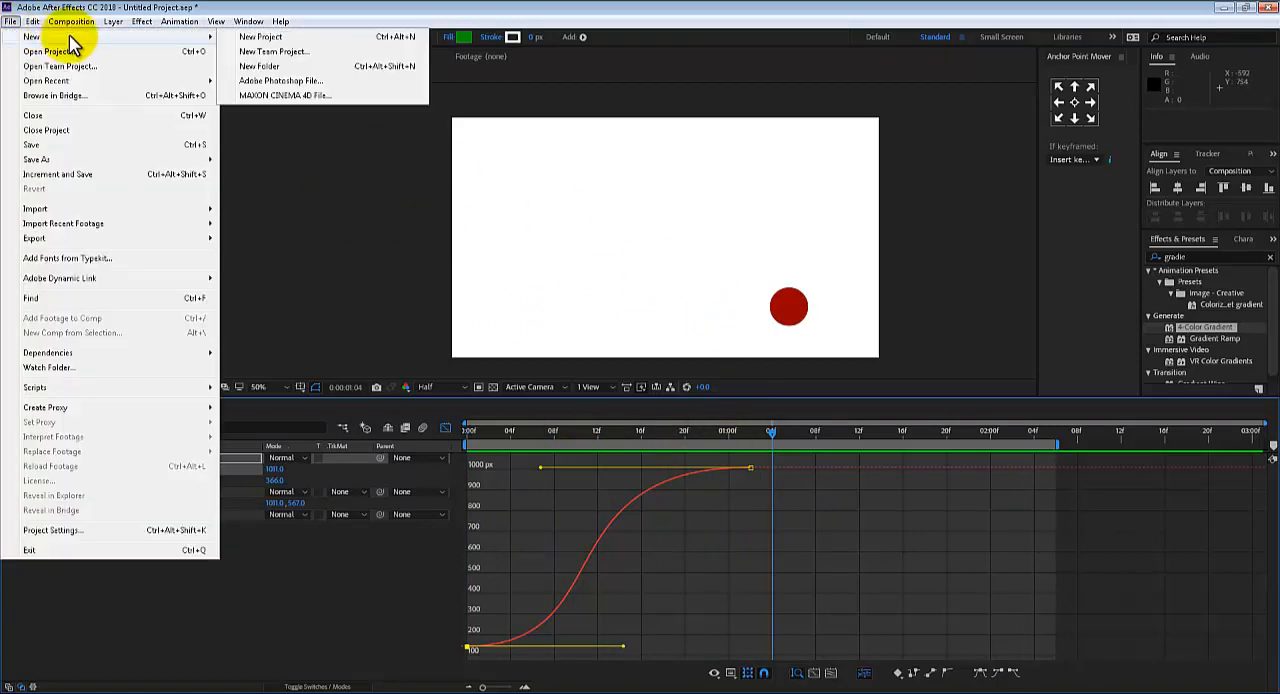
pyautogui.click(272, 36)
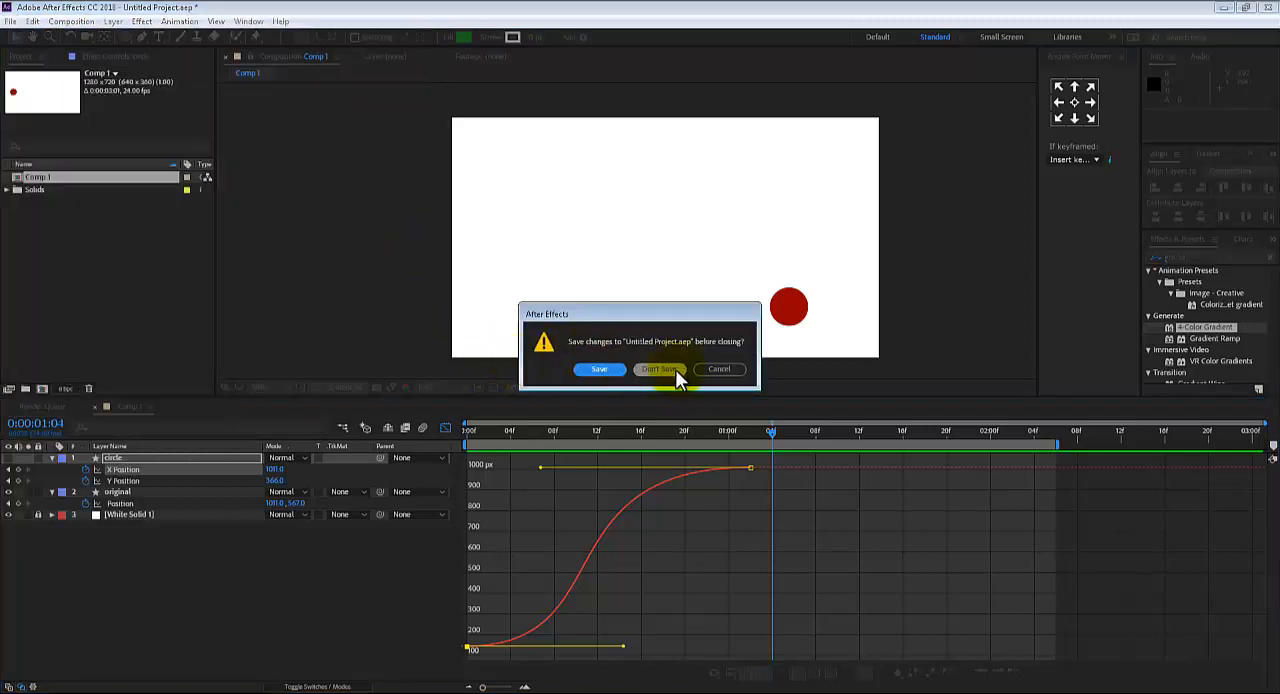
pyautogui.click(660, 369)
# Create a new 1280 × 720 px composition at 24 fps named Text Anim
pyautogui.click(63, 21)
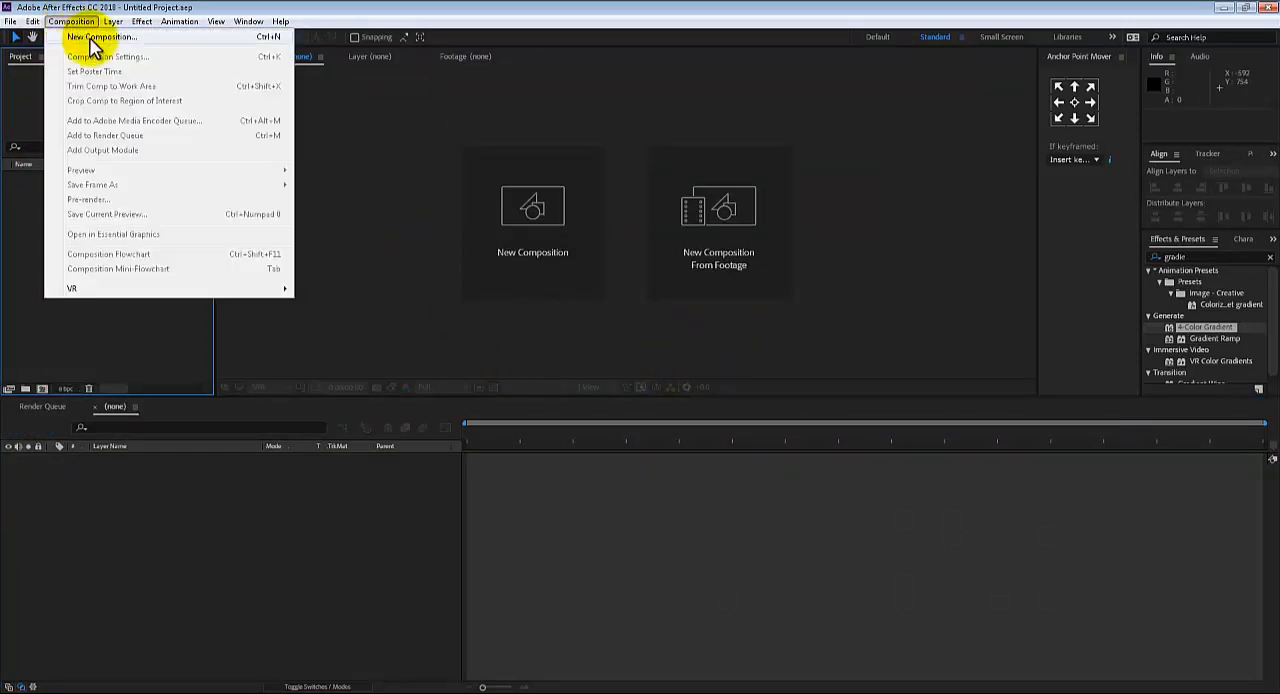
pyautogui.click(91, 37)
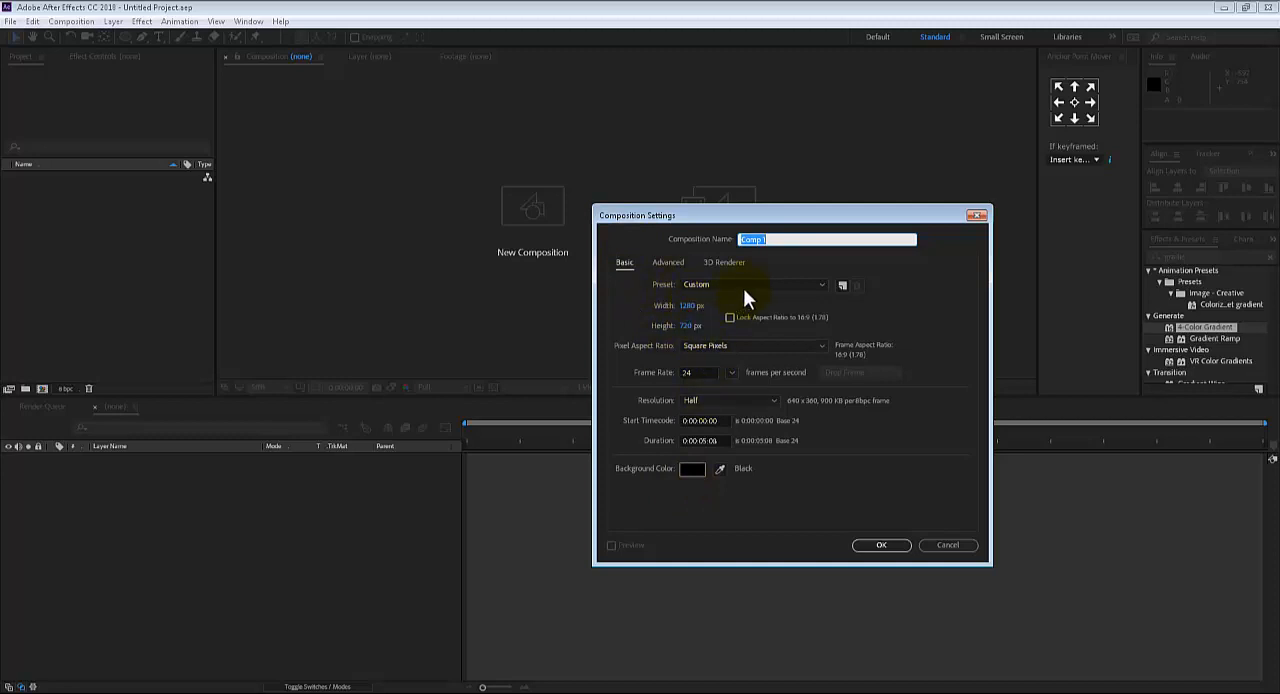
pyautogui.click(760, 239)
pyautogui.click(865, 549)
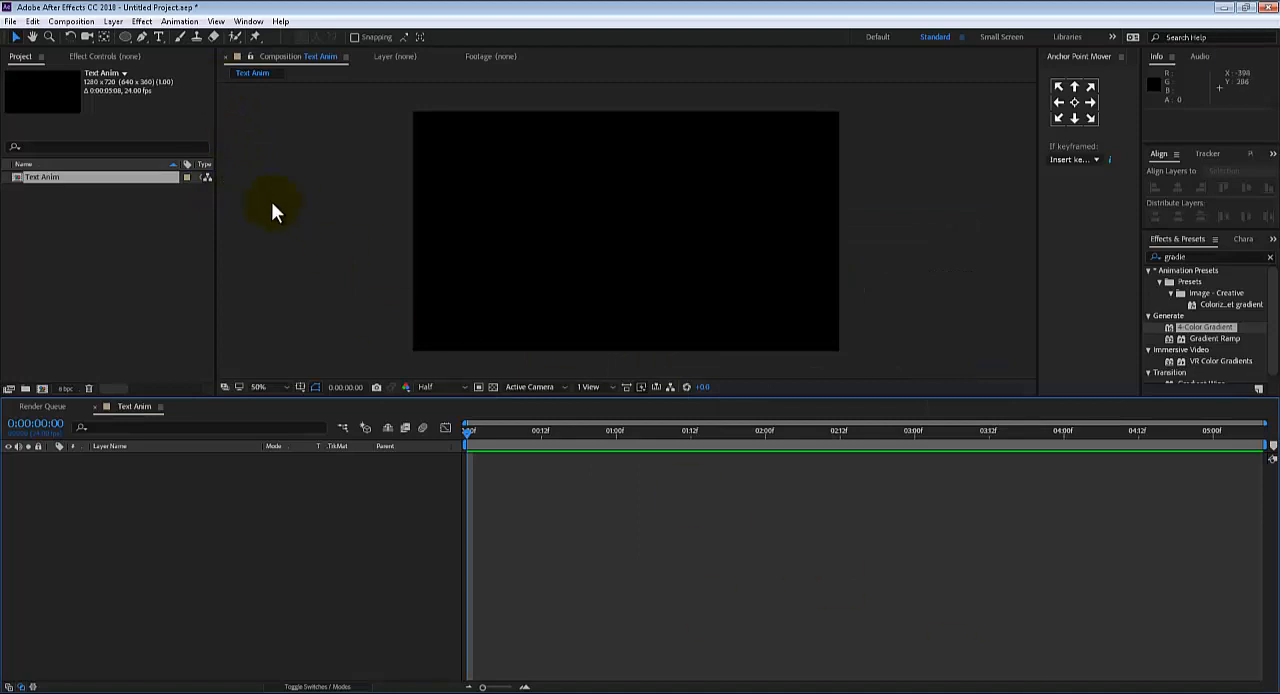
# Add a white solid layer of 1280 × 720 px as the composition's background
pyautogui.click(122, 19)
pyautogui.click(117, 22)
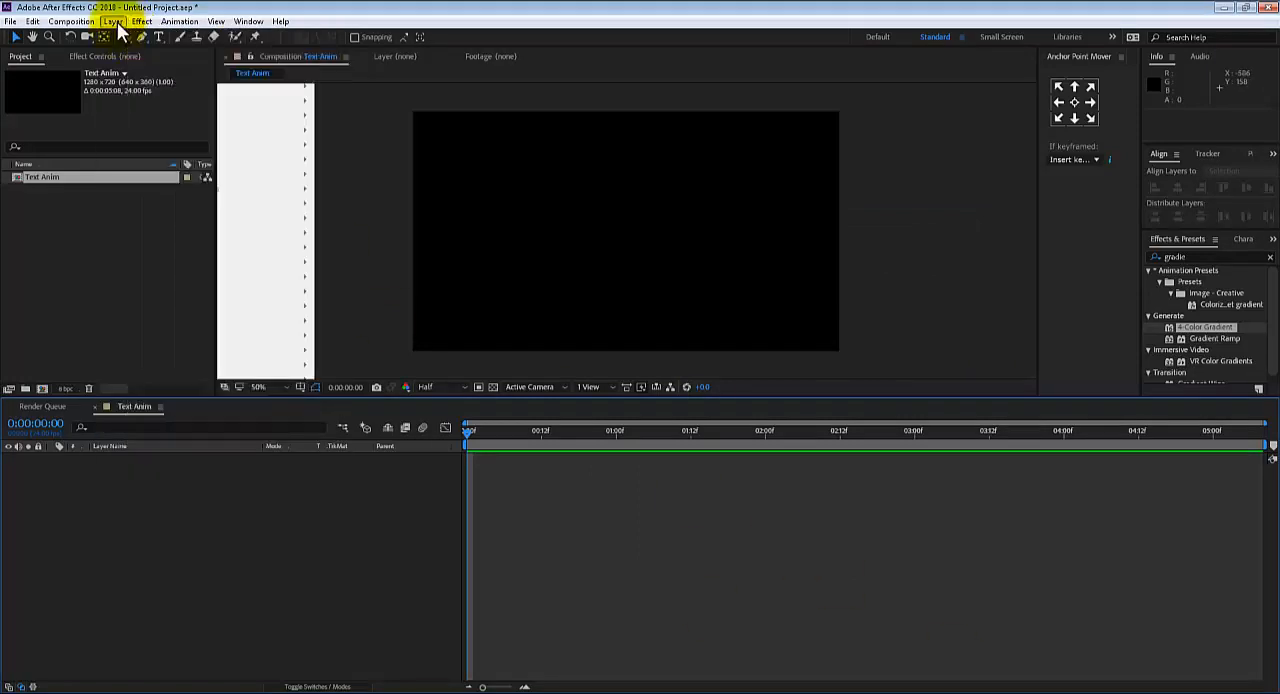
pyautogui.click(117, 22)
pyautogui.moveTo(123, 38)
pyautogui.click(396, 52)
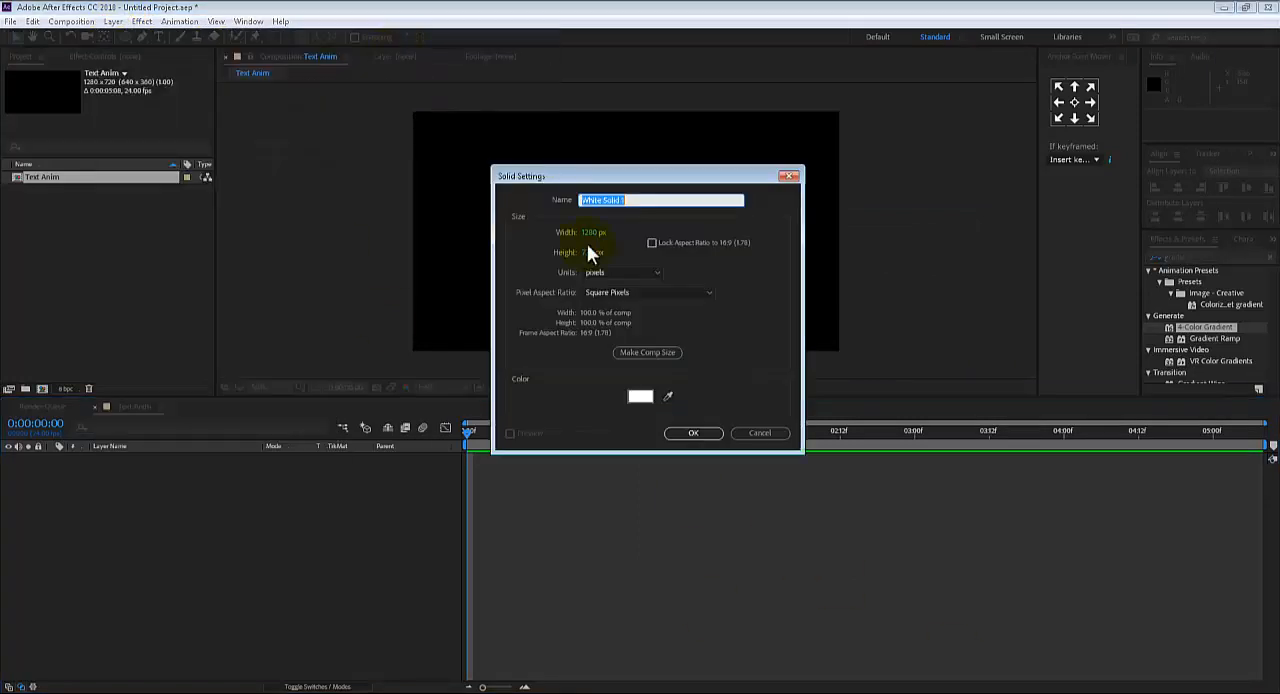
pyautogui.click(640, 397)
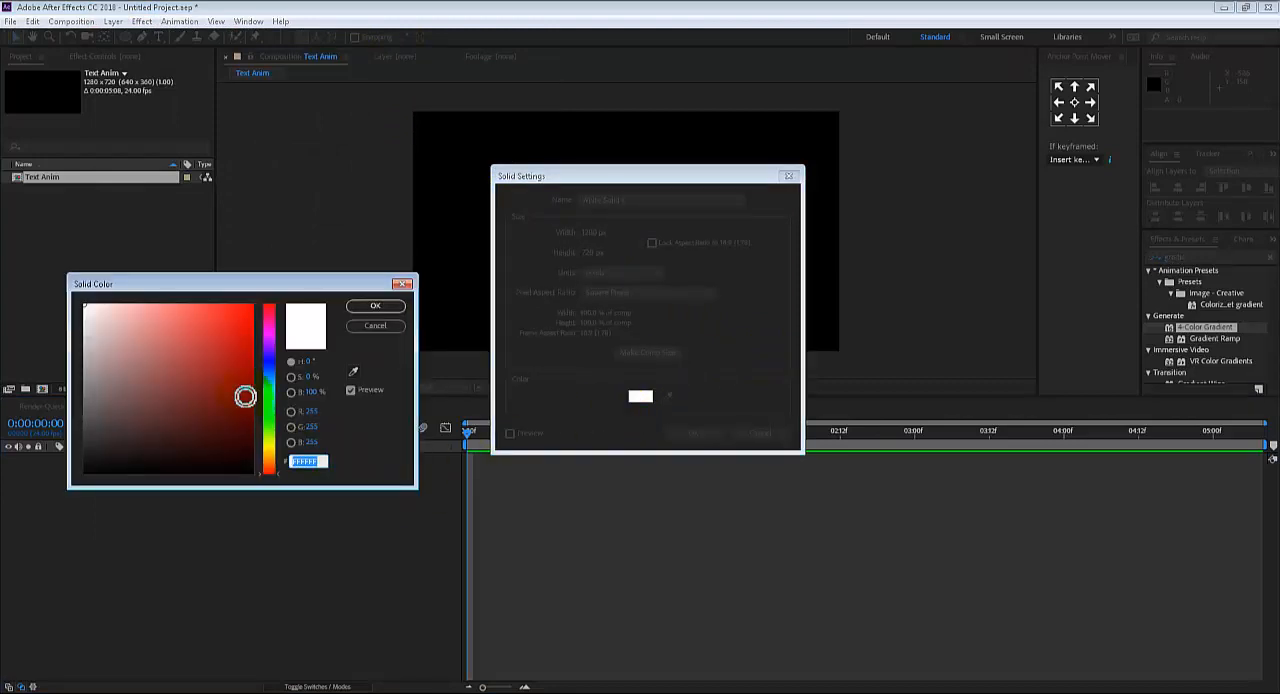
pyautogui.click(372, 308)
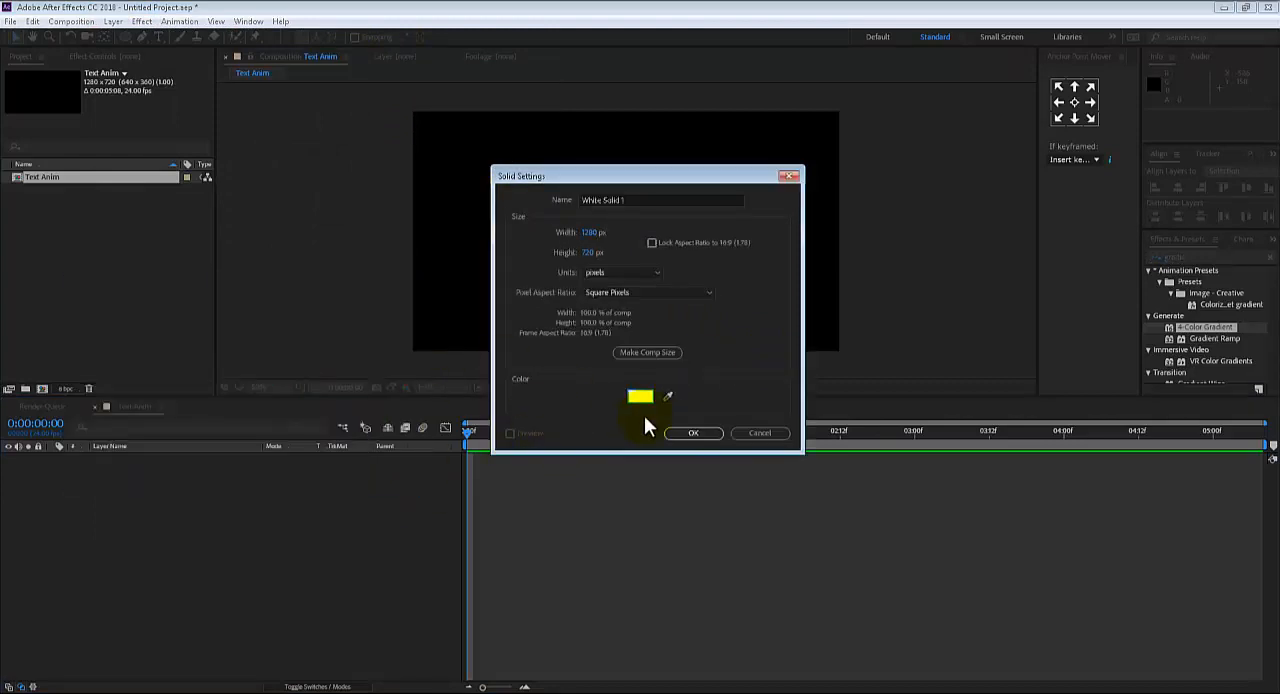
pyautogui.click(679, 435)
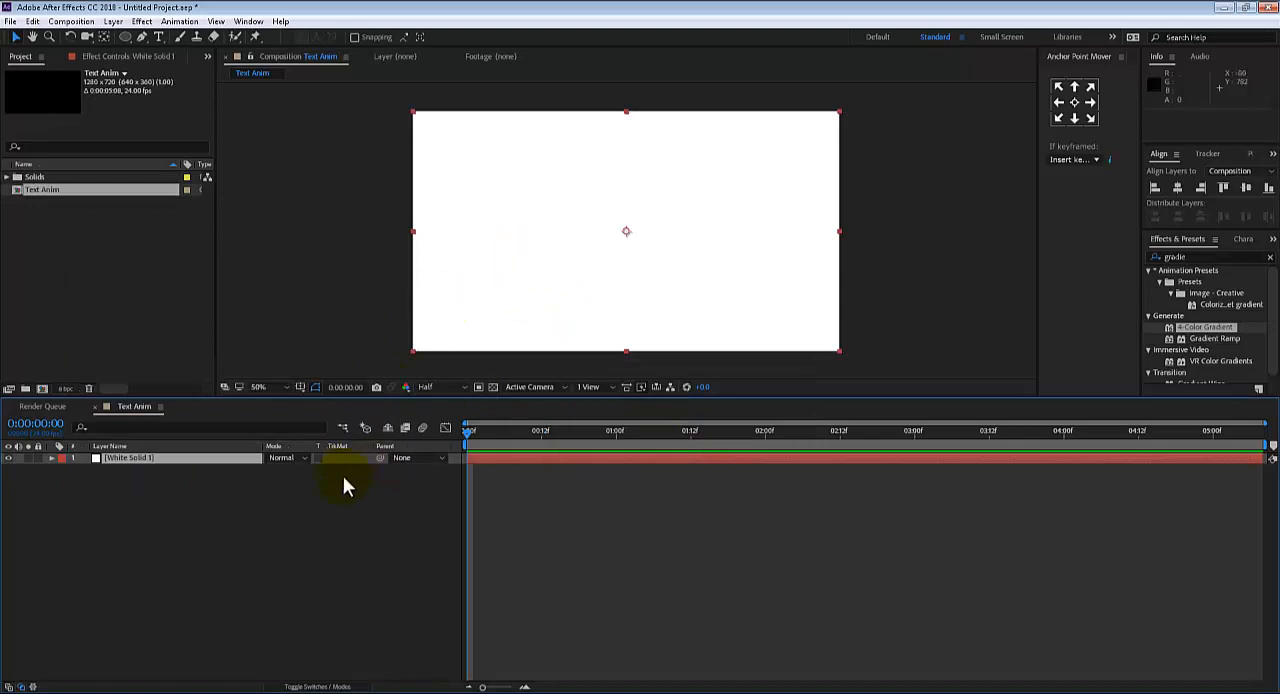
pyautogui.click(174, 509)
pyautogui.click(154, 458)
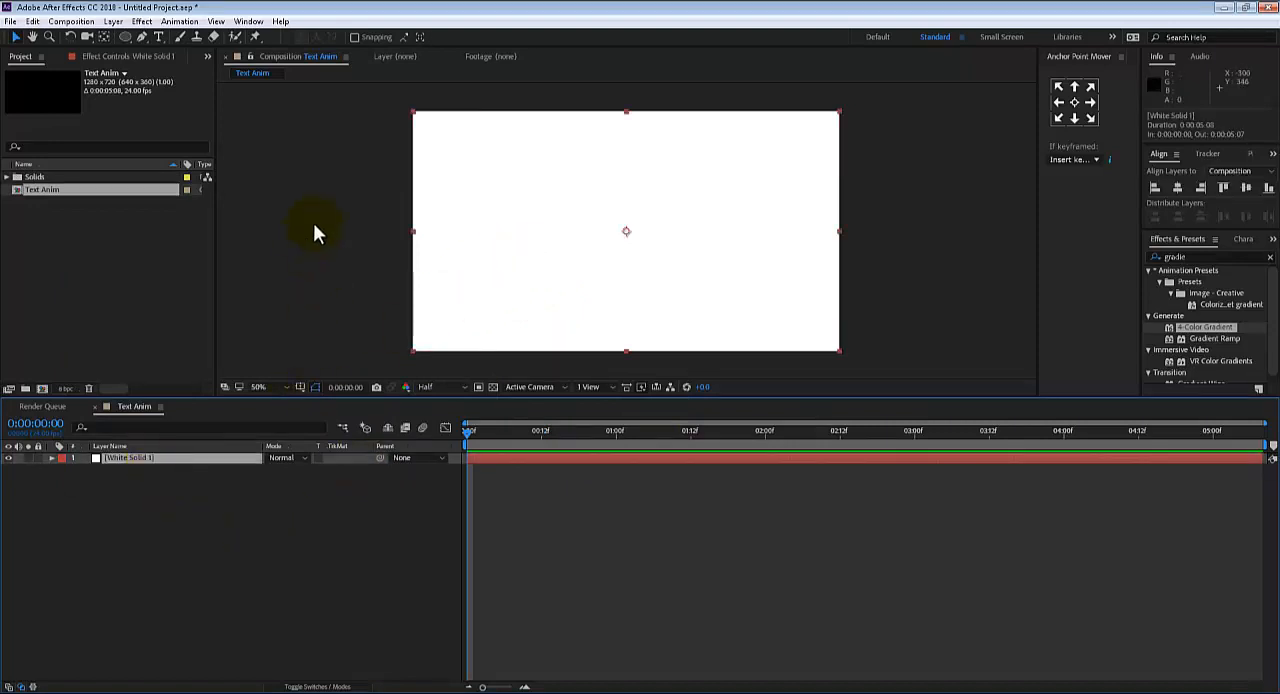
# Create a text layer reading "power" in Montserrat Bold over the white solid, with a magenta fill
pyautogui.hotkey('ctrl', 't')
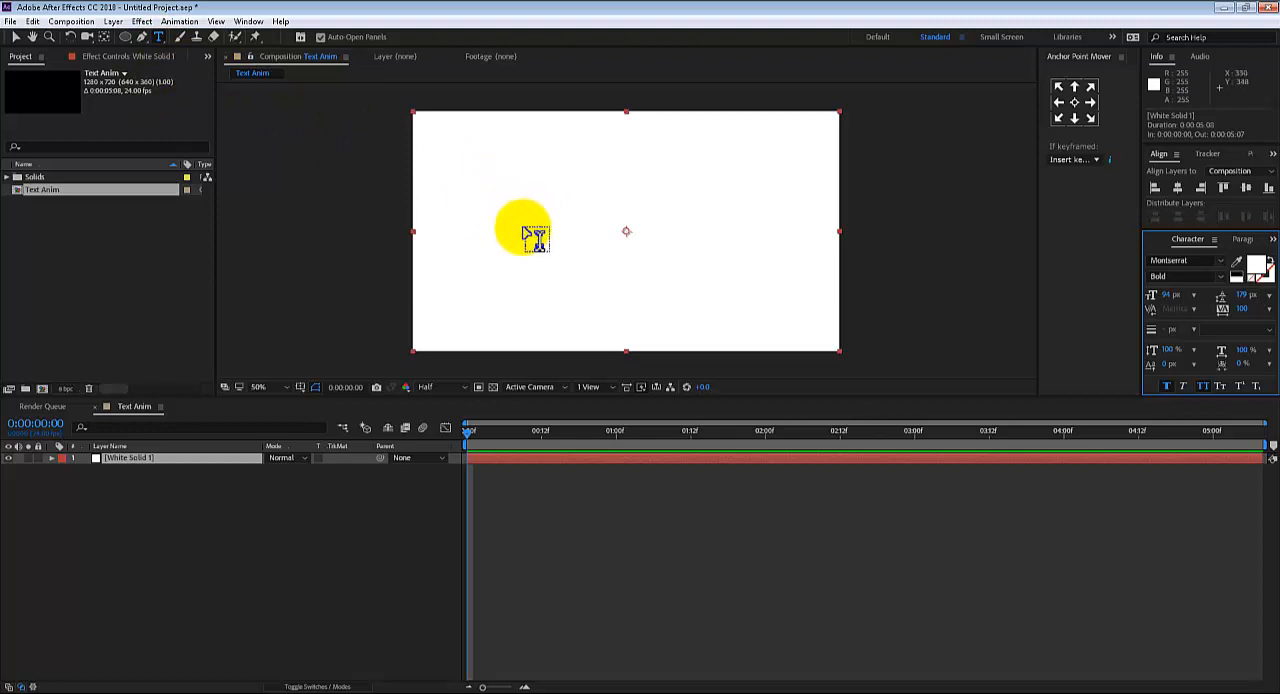
pyautogui.click(538, 235)
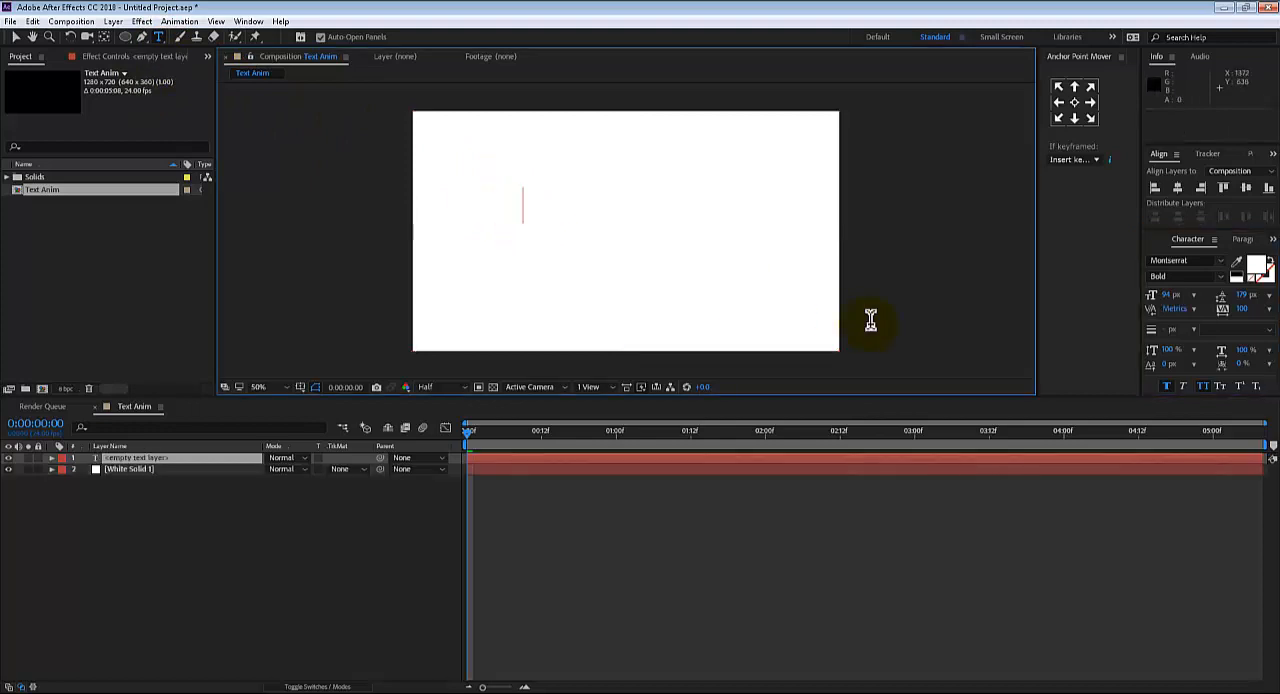
pyautogui.write('p')
pyautogui.hotkey('ctrl', 'a')
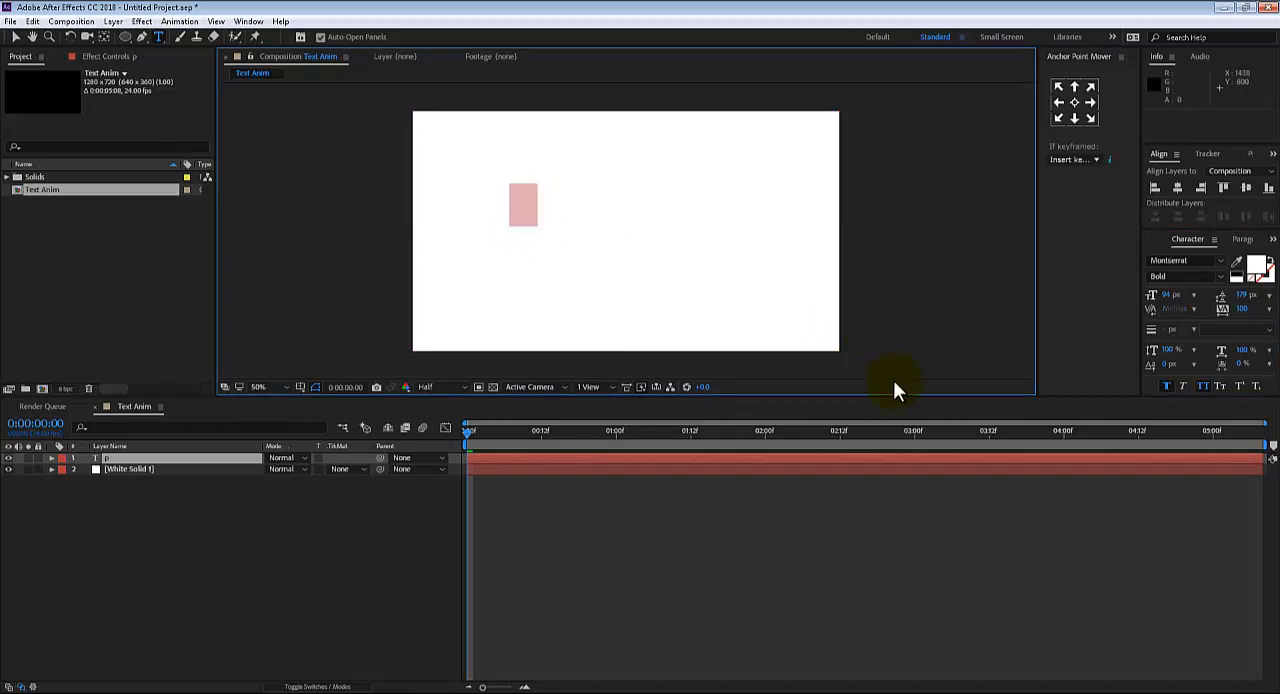
pyautogui.click(1255, 266)
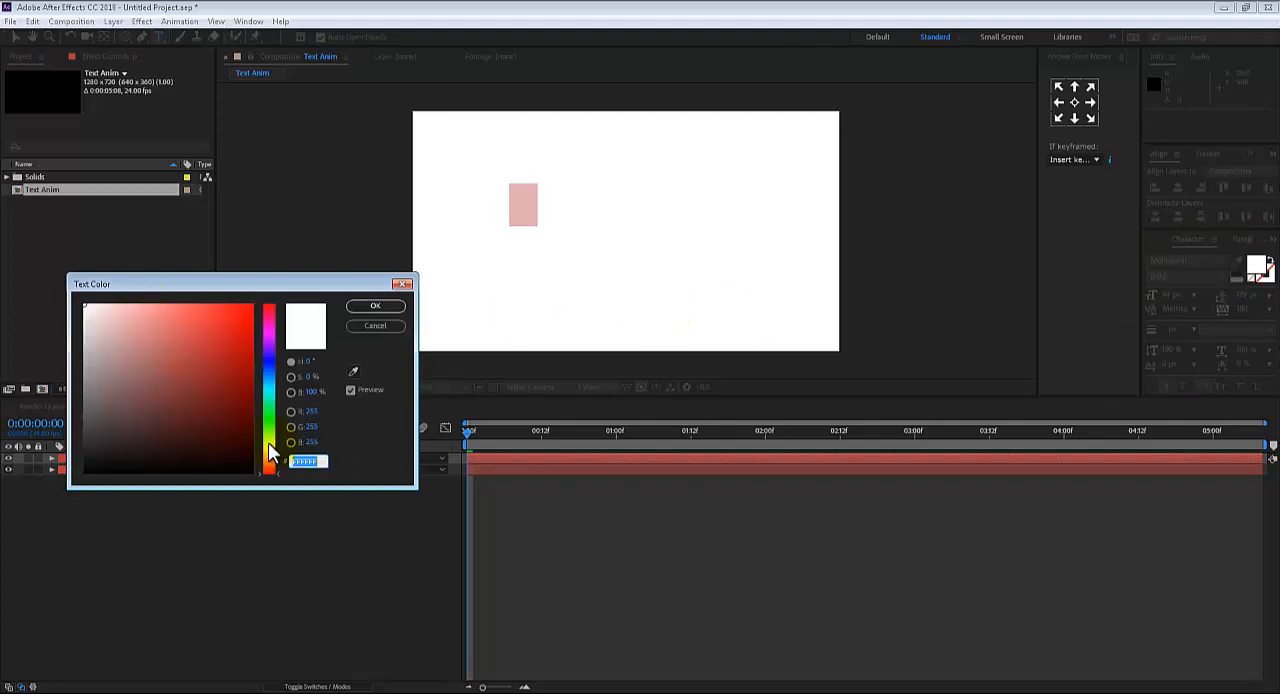
pyautogui.moveTo(269, 364); pyautogui.dragTo(249, 337)
pyautogui.click(373, 307)
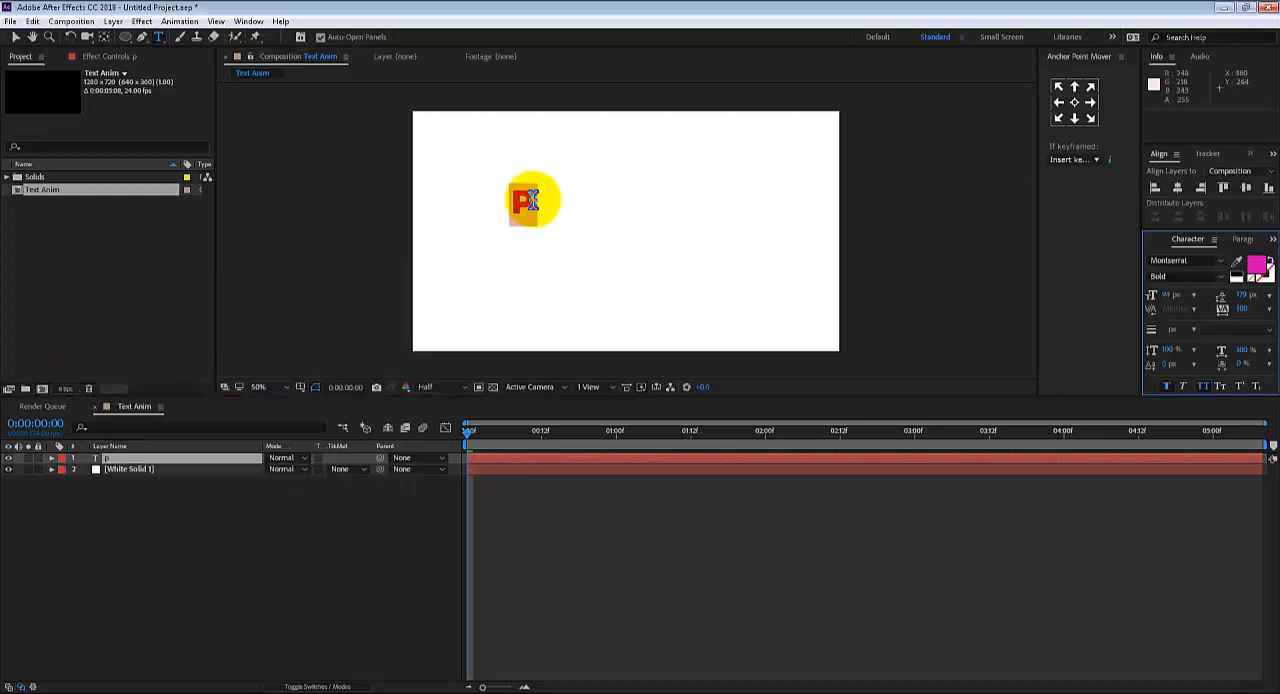
pyautogui.click(537, 206)
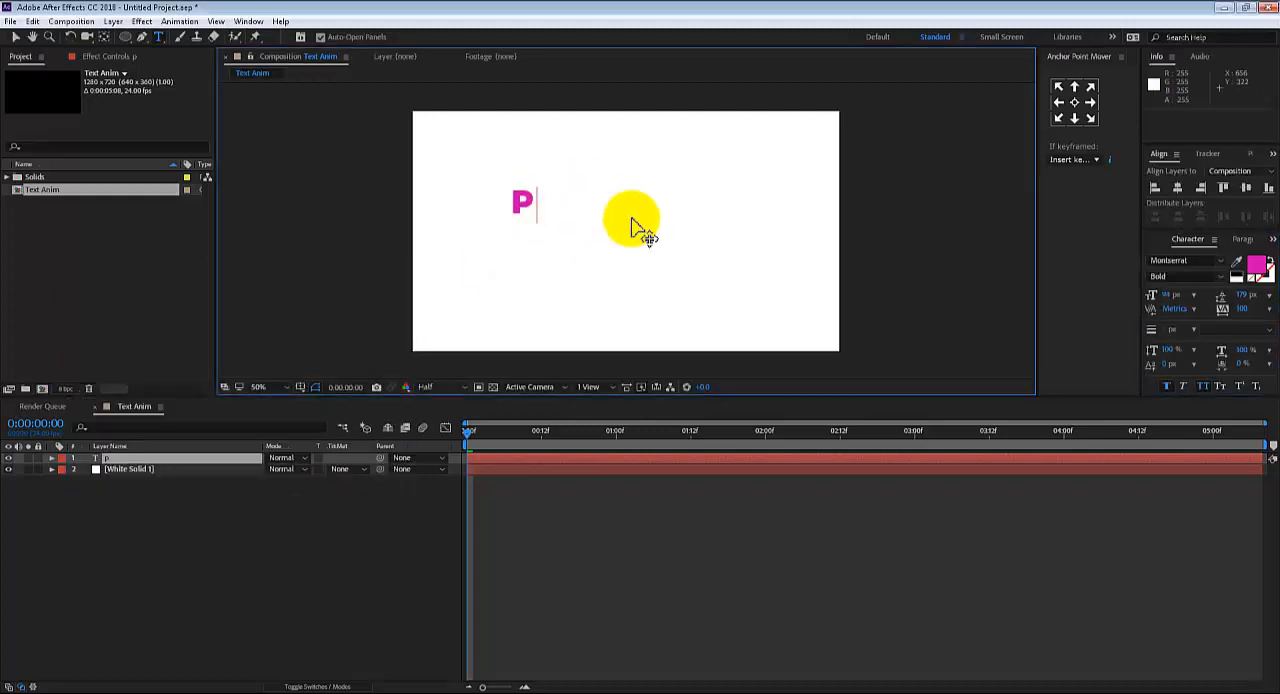
pyautogui.write('ower')
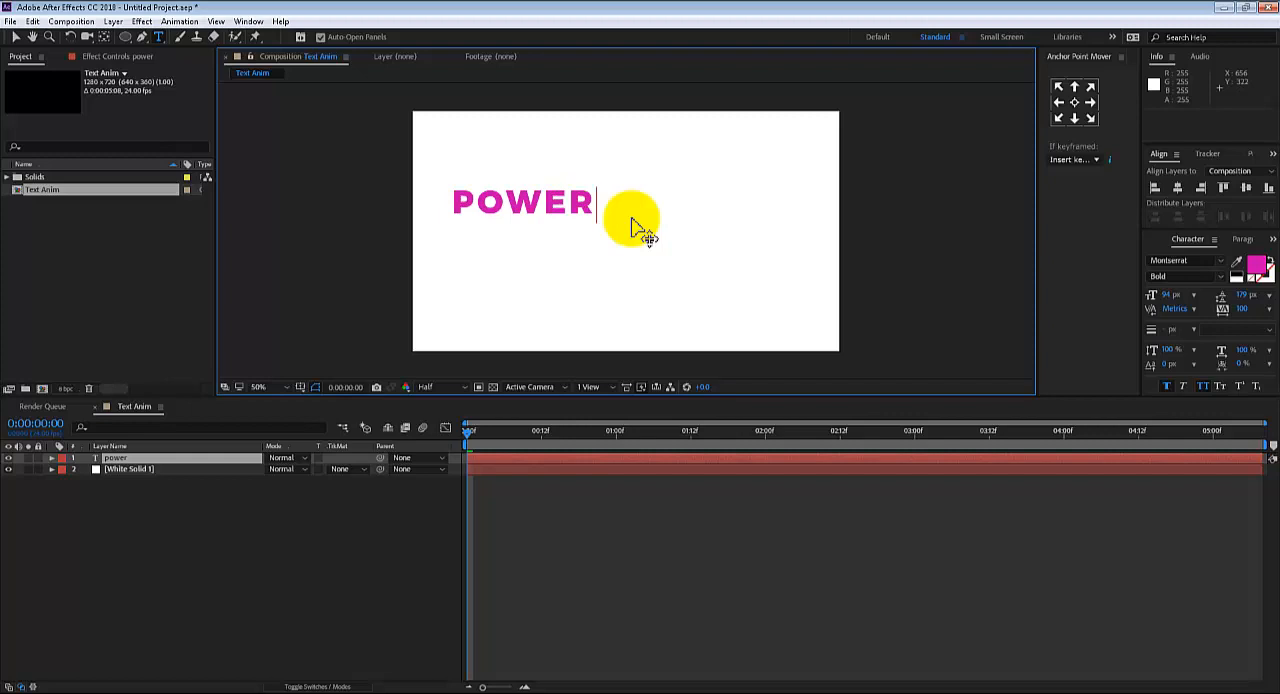
pyautogui.click(16, 37)
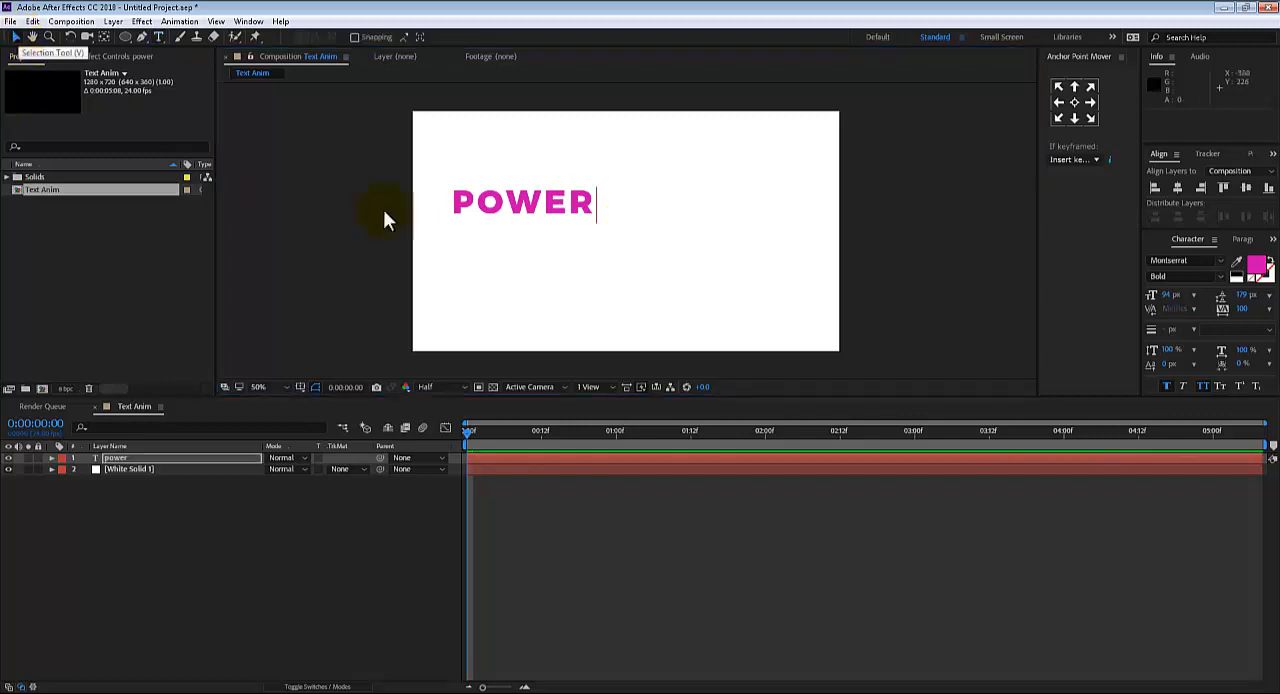
# Centre the power text horizontally and vertically in the composition, and move its anchor point to its centre
pyautogui.click(529, 196)
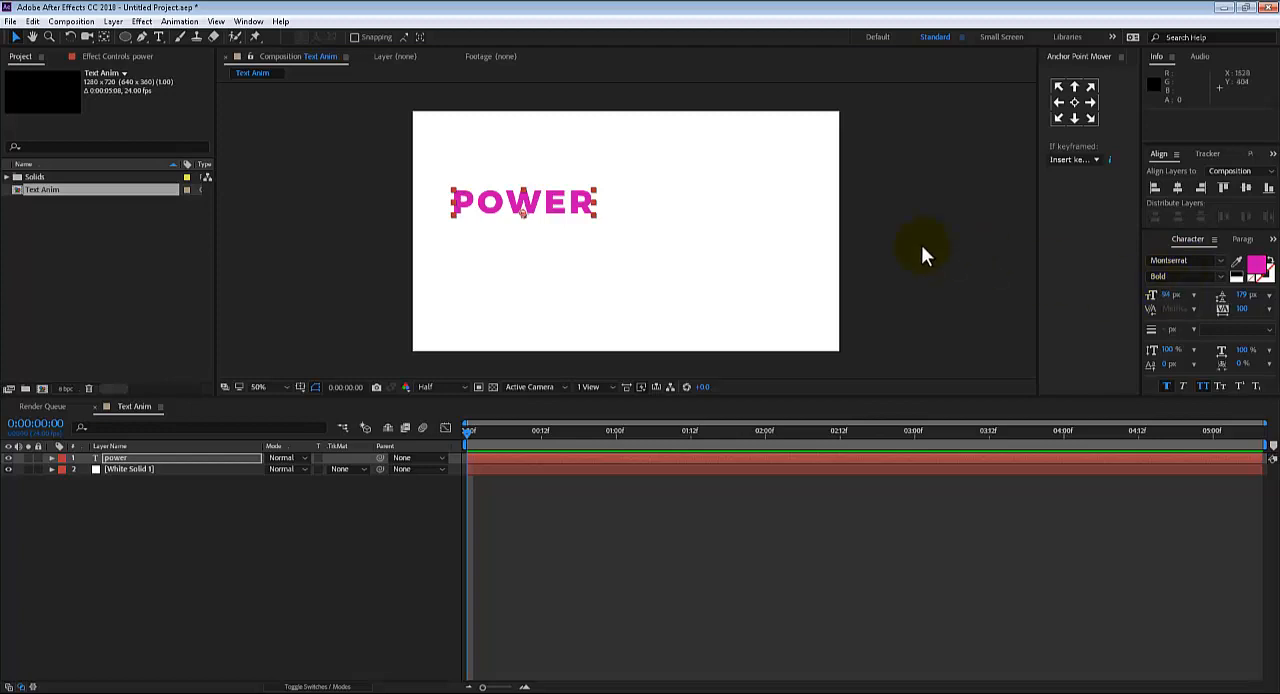
pyautogui.click(548, 192)
pyautogui.click(1178, 188)
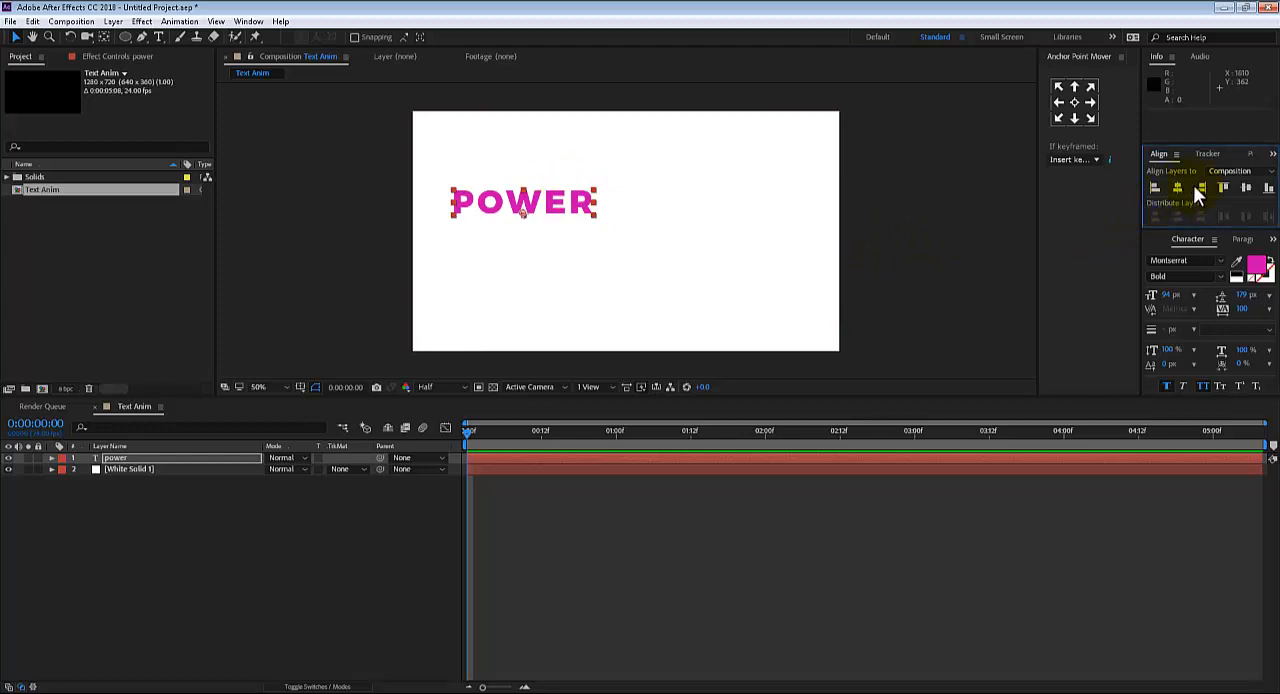
pyautogui.click(1246, 189)
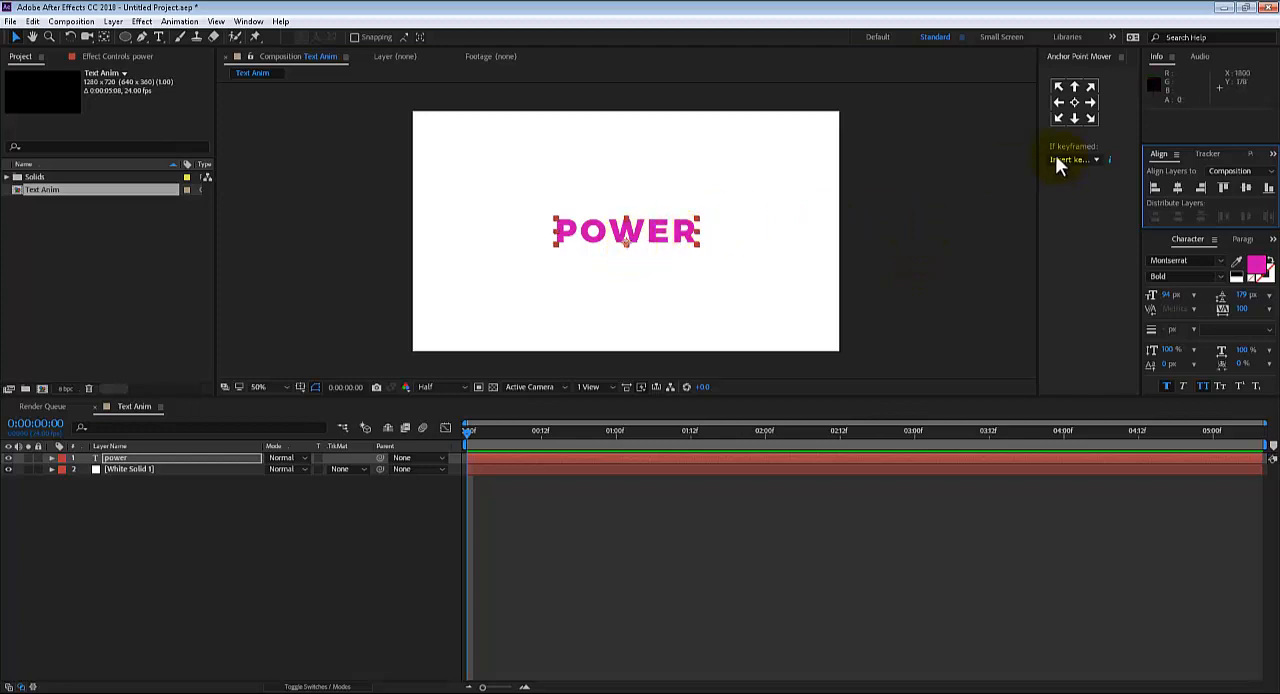
pyautogui.click(1076, 103)
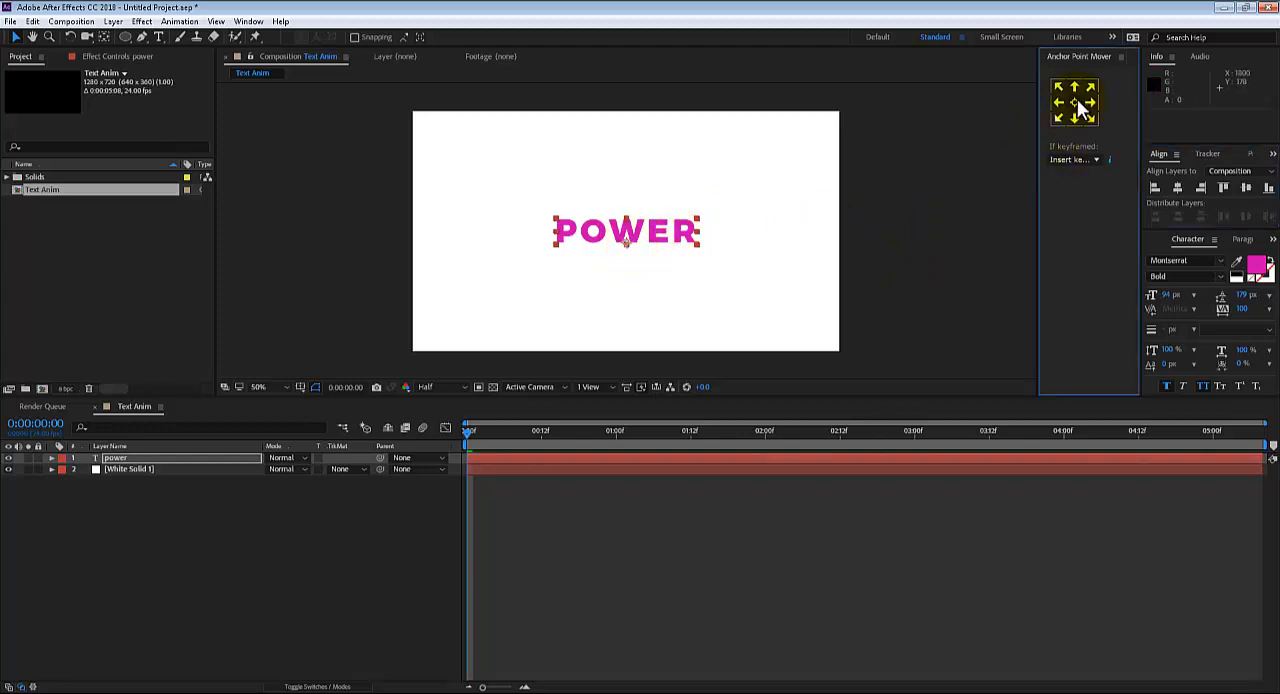
pyautogui.click(946, 297)
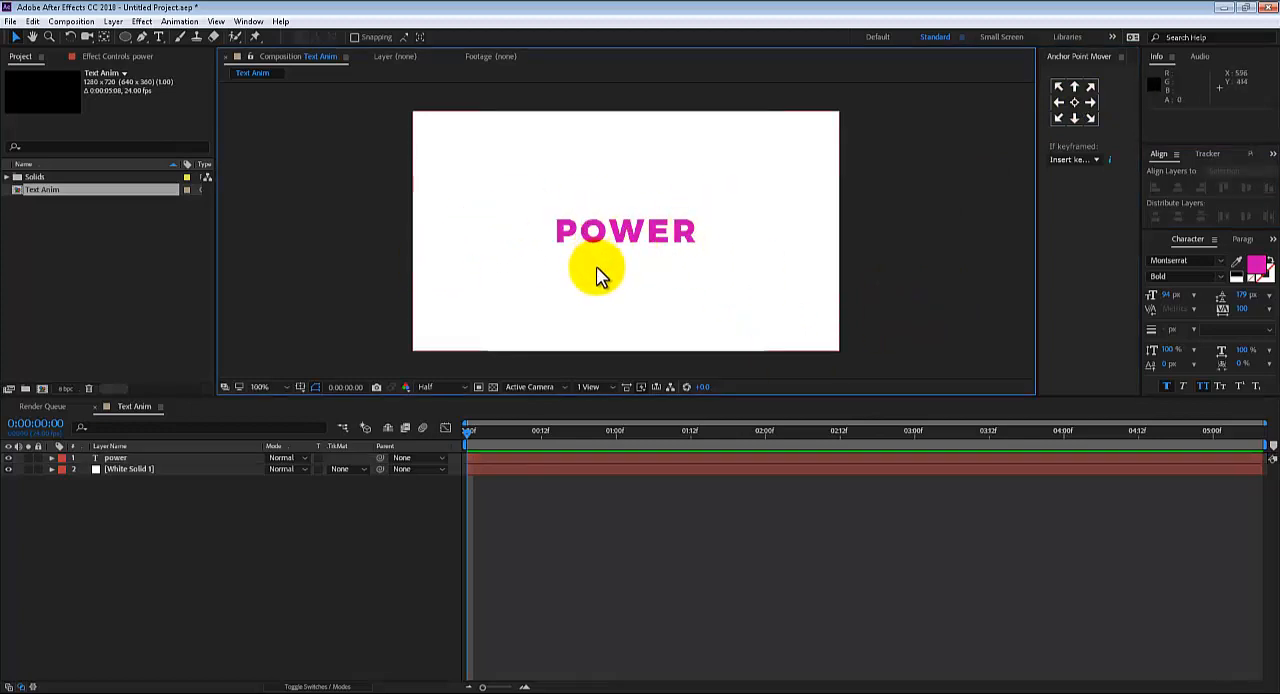
# Pre-compose the power text layer into a new composition named POWER, with all attributes moved into it
pyautogui.scroll(1, 598, 268)
pyautogui.scroll(-1, 613, 263)
pyautogui.moveTo(627, 279); pyautogui.dragTo(621, 297)
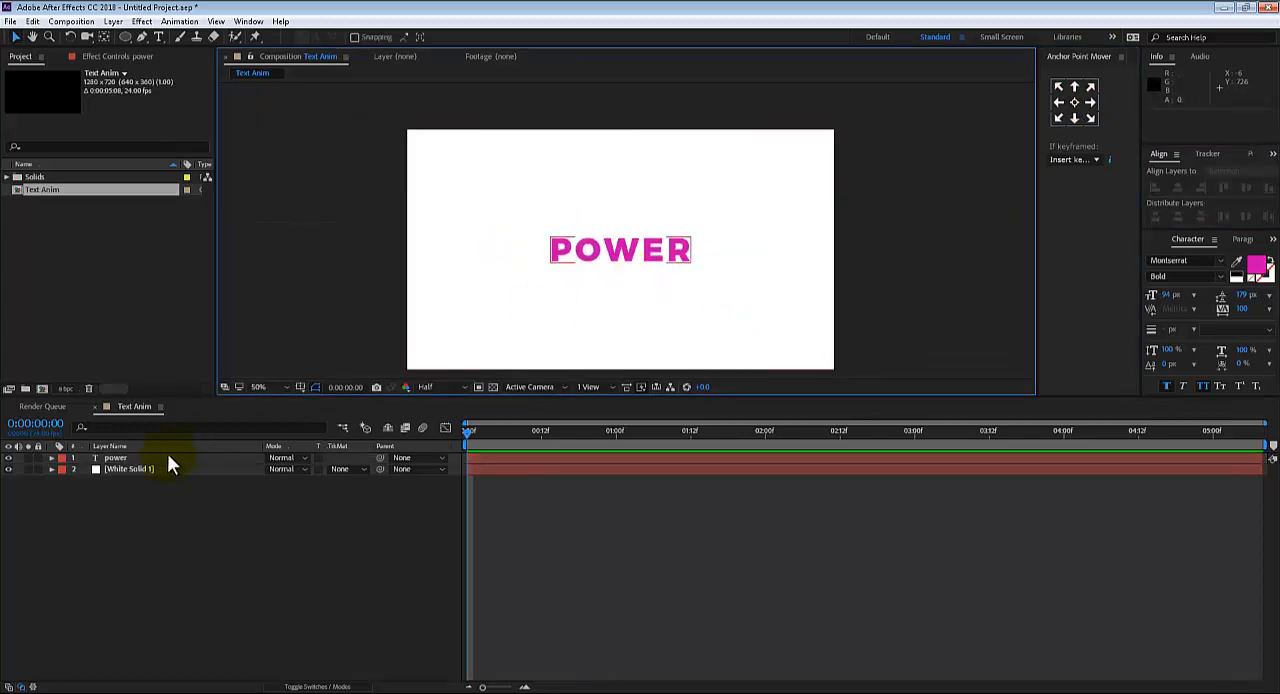
pyautogui.click(129, 457)
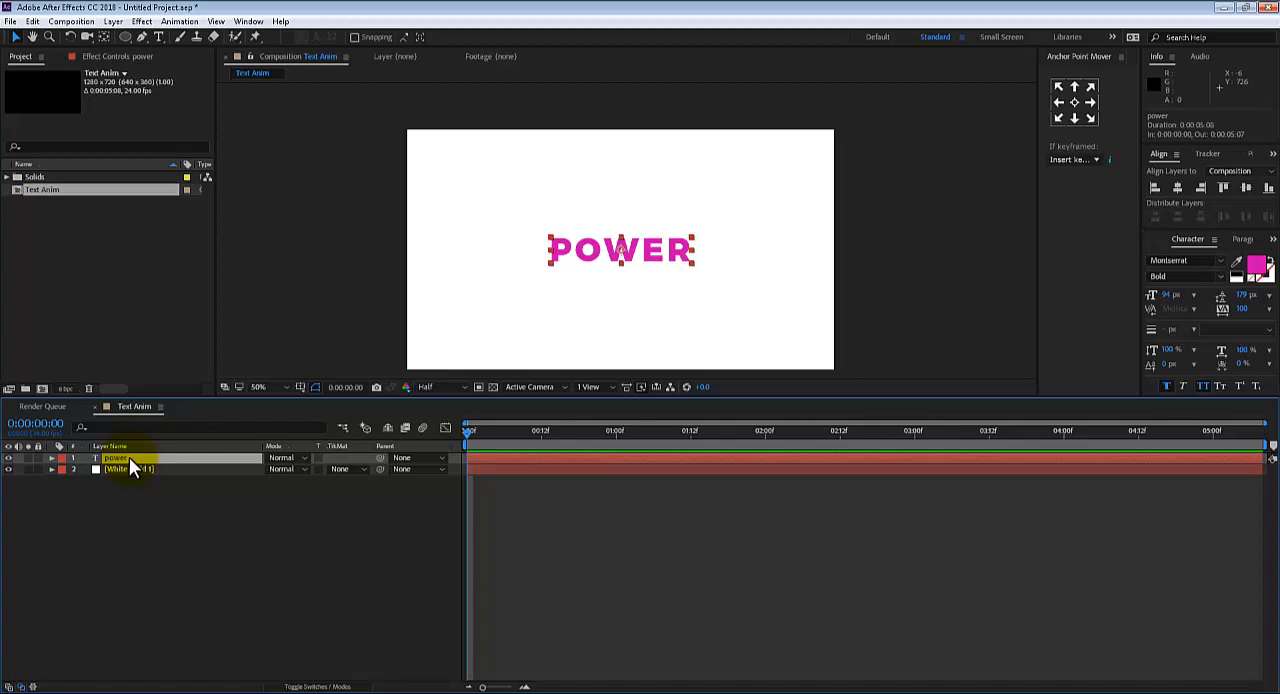
pyautogui.hotkey('ctrl', 'shift', 'c')
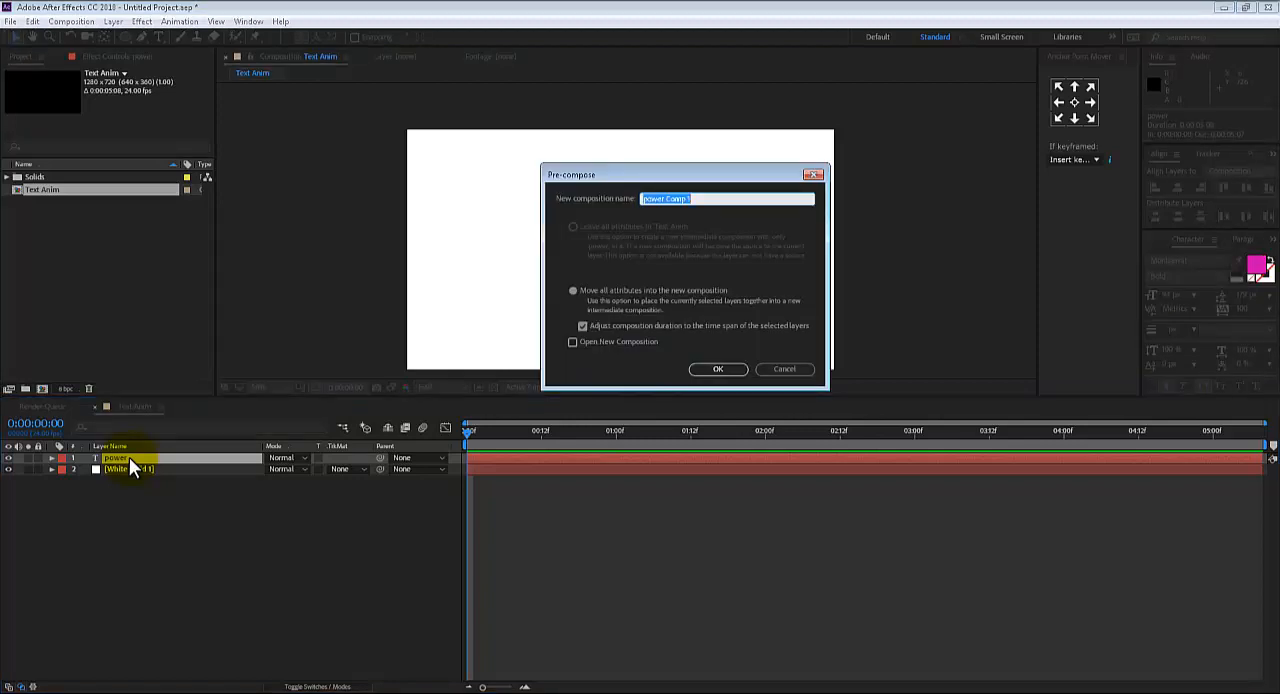
pyautogui.write('T')
pyautogui.press('Return')
pyautogui.press('capslock')
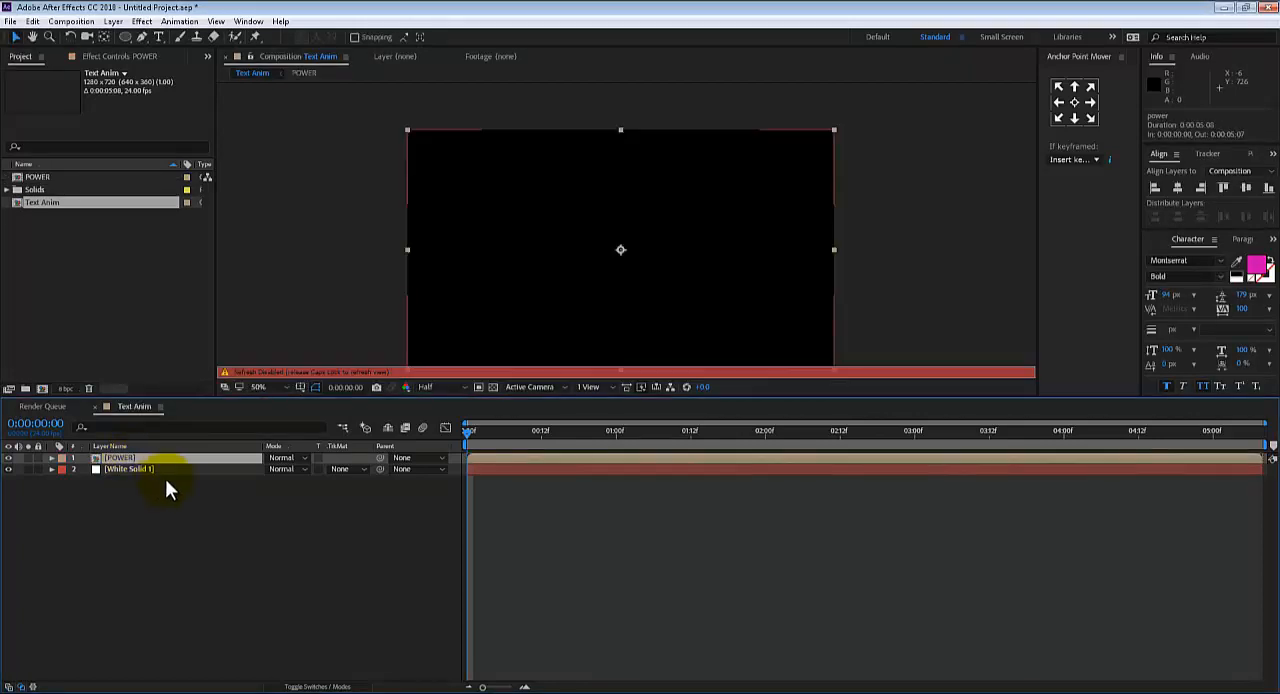
pyautogui.press('capslock')
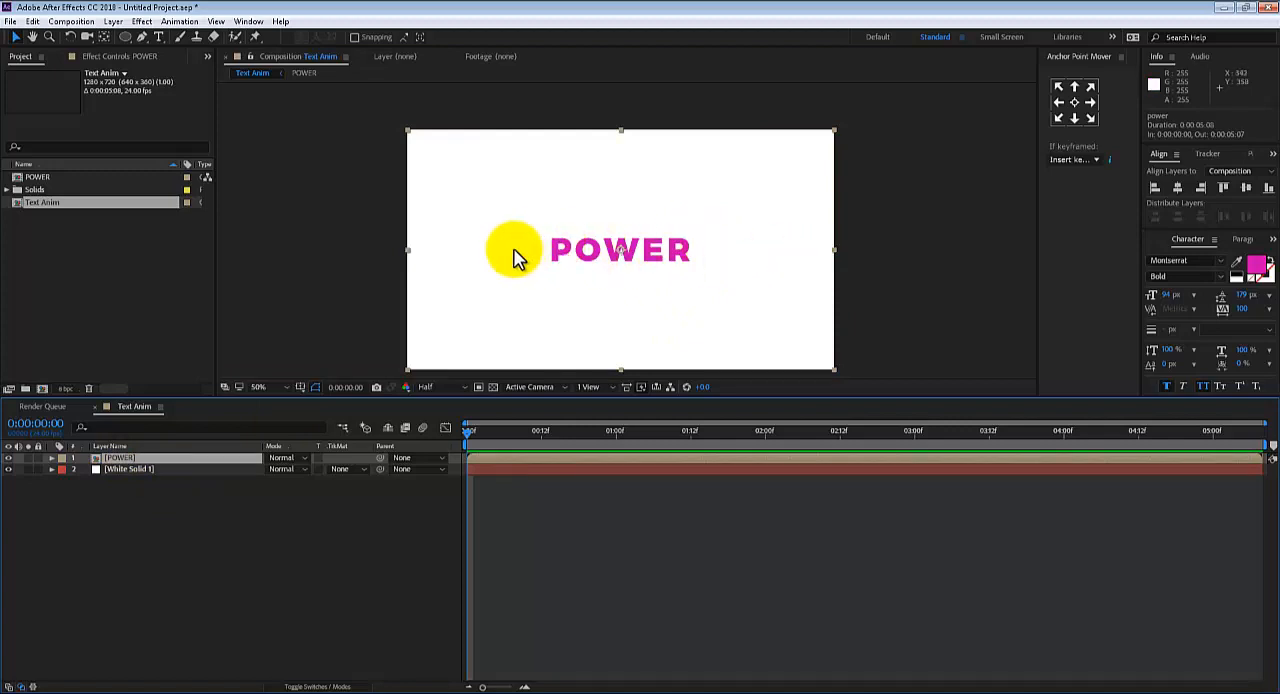
# With no layer selected, activate the Rectangle Tool and set its fill to a dark grey with 0% saturation and 24% brightness
pyautogui.click(124, 491)
pyautogui.click(113, 469)
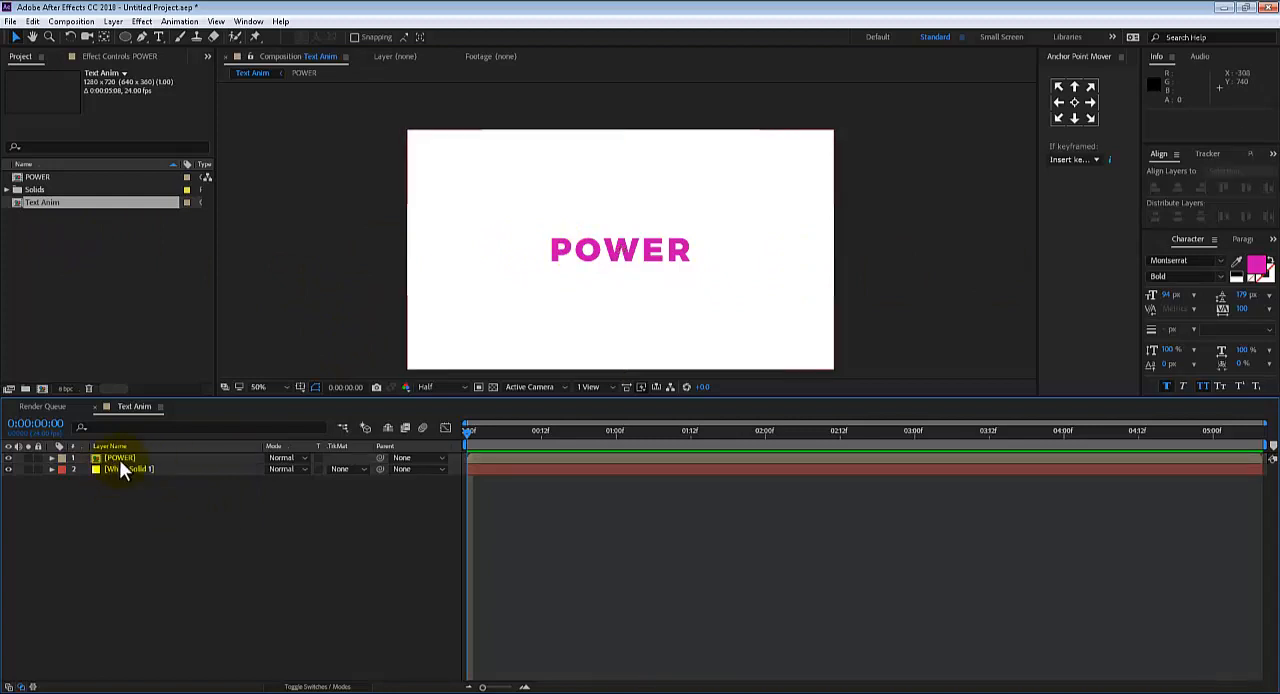
pyautogui.click(127, 37)
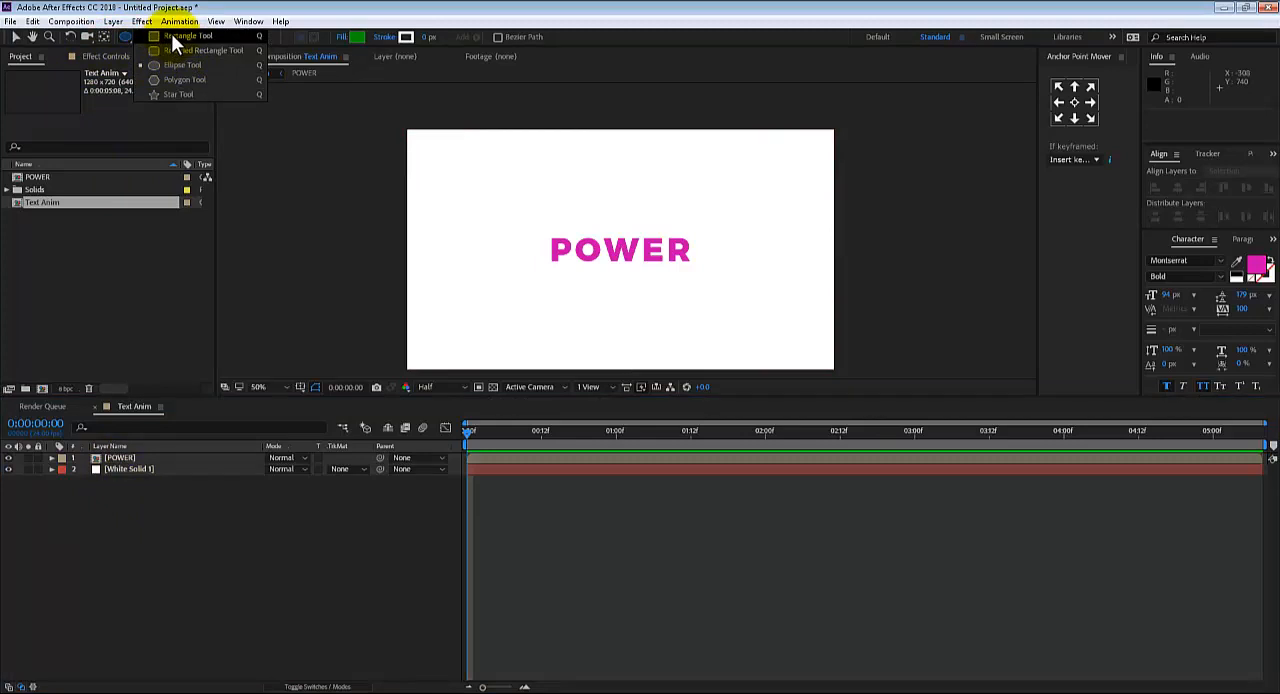
pyautogui.click(172, 36)
pyautogui.click(357, 37)
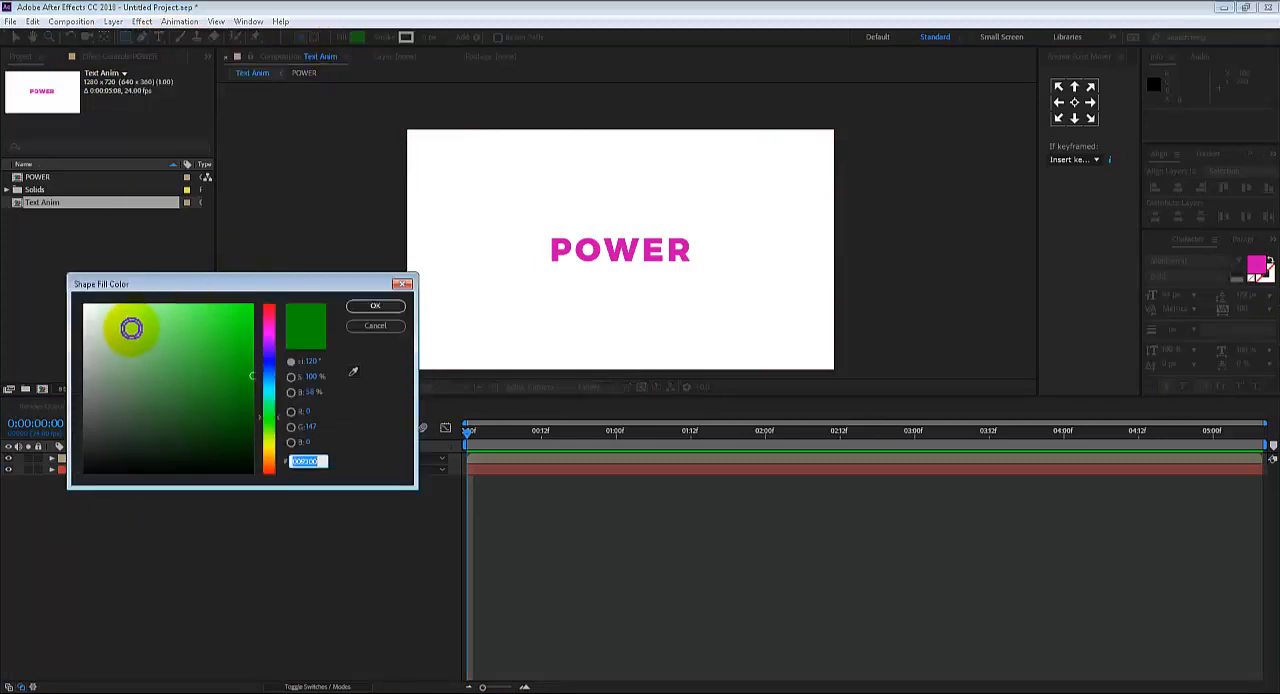
pyautogui.moveTo(126, 326)
pyautogui.mouseDown()
pyautogui.moveTo(66, 446)
pyautogui.moveTo(84, 432)
pyautogui.mouseUp()
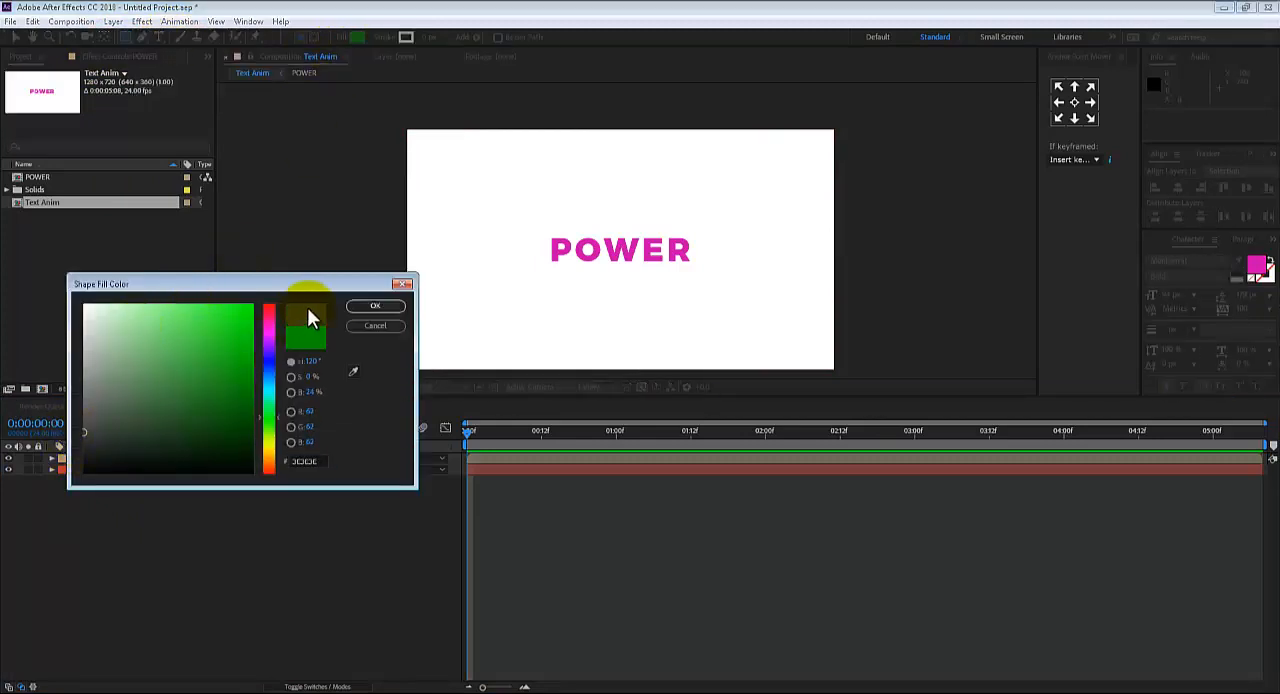
pyautogui.click(356, 306)
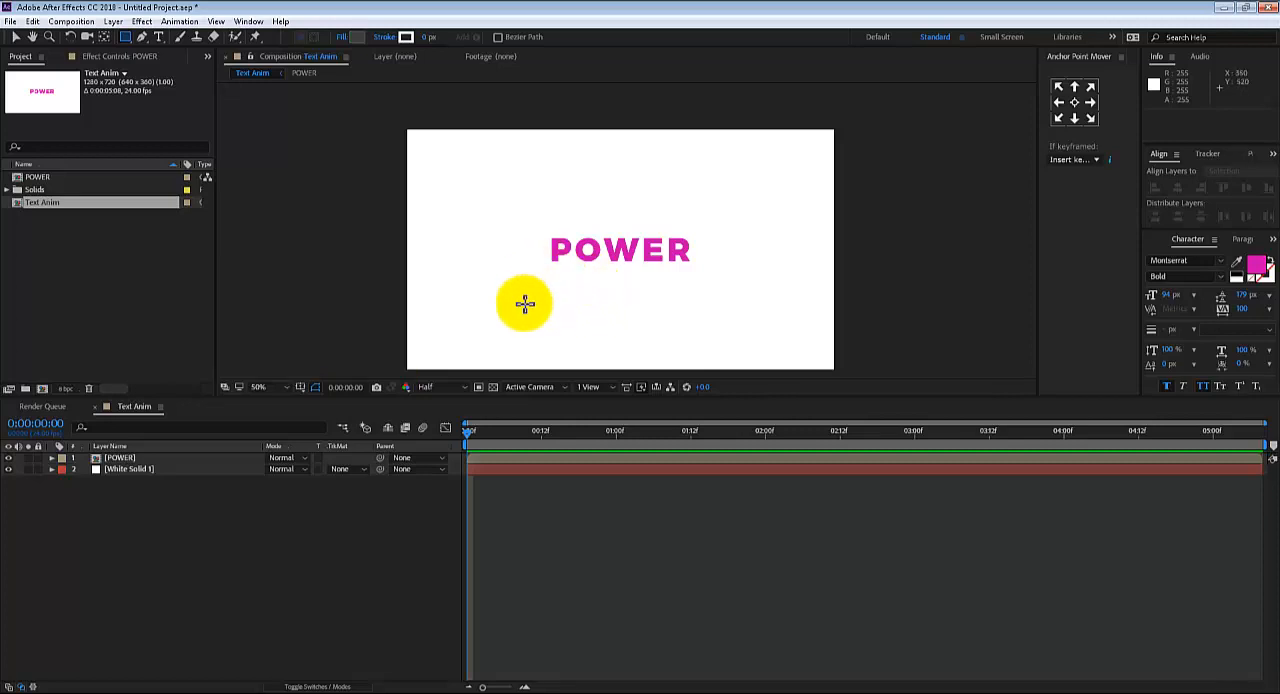
# Draw a thin horizontal rectangle about 490 × 3 px across the middle of the POWER text as a line
pyautogui.press('.')
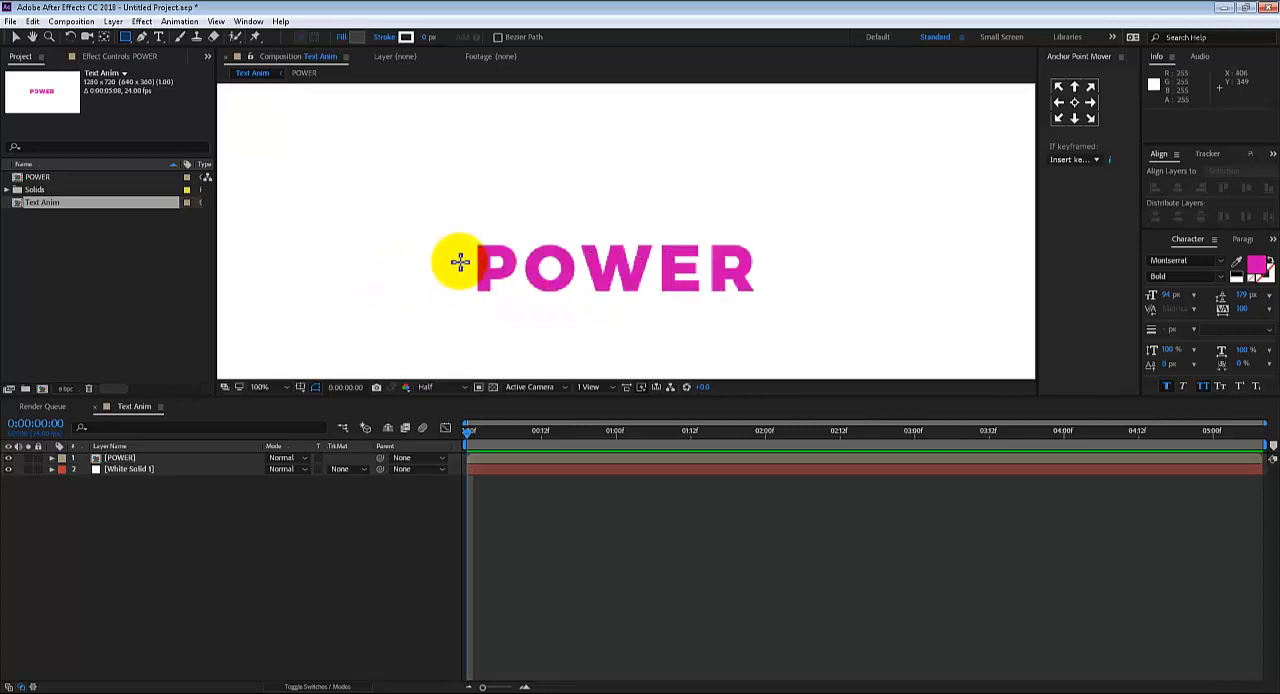
pyautogui.moveTo(453, 264); pyautogui.dragTo(781, 265)
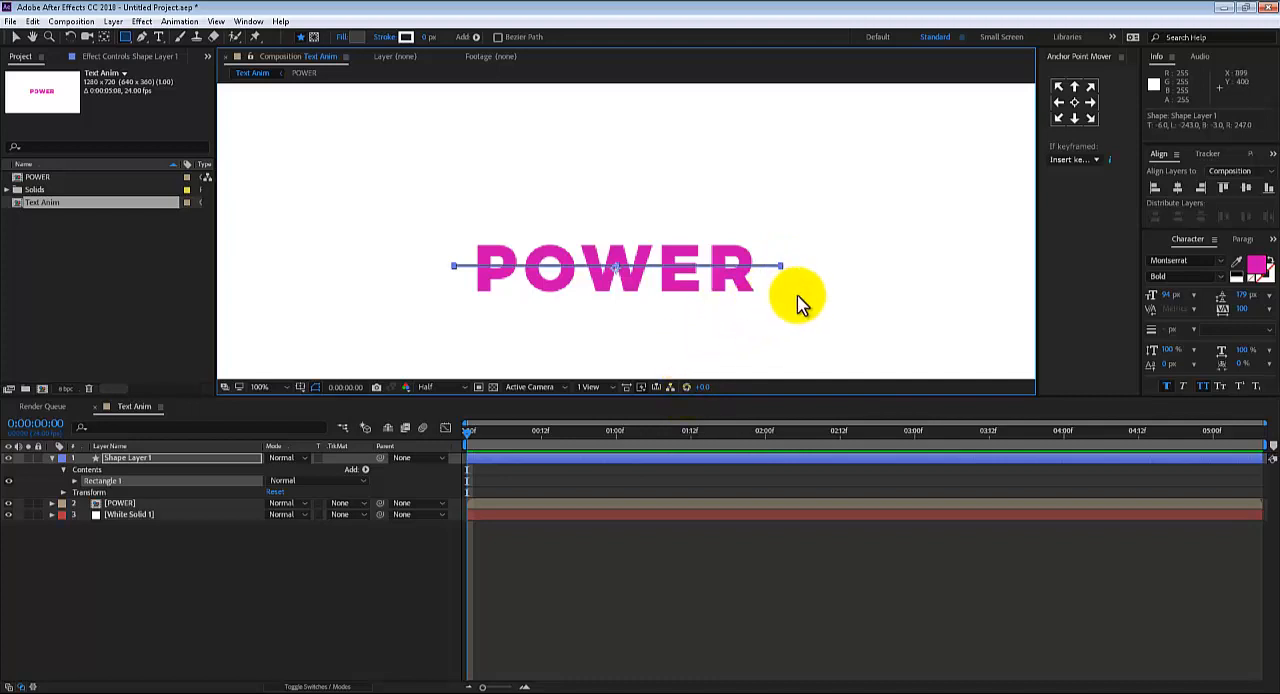
pyautogui.press('v')
pyautogui.hotkey('ctrl', 'Down')
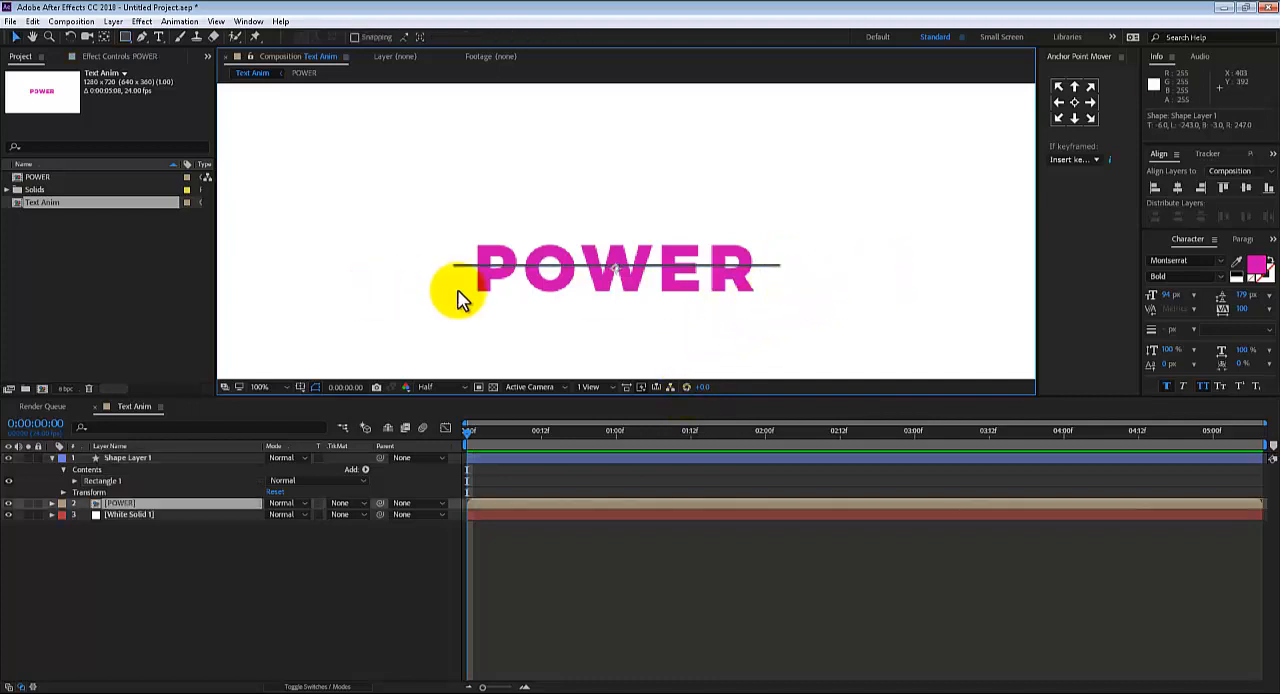
# Rename the line's shape layer Line01 and centre it horizontally and vertically in the composition
pyautogui.click(121, 458)
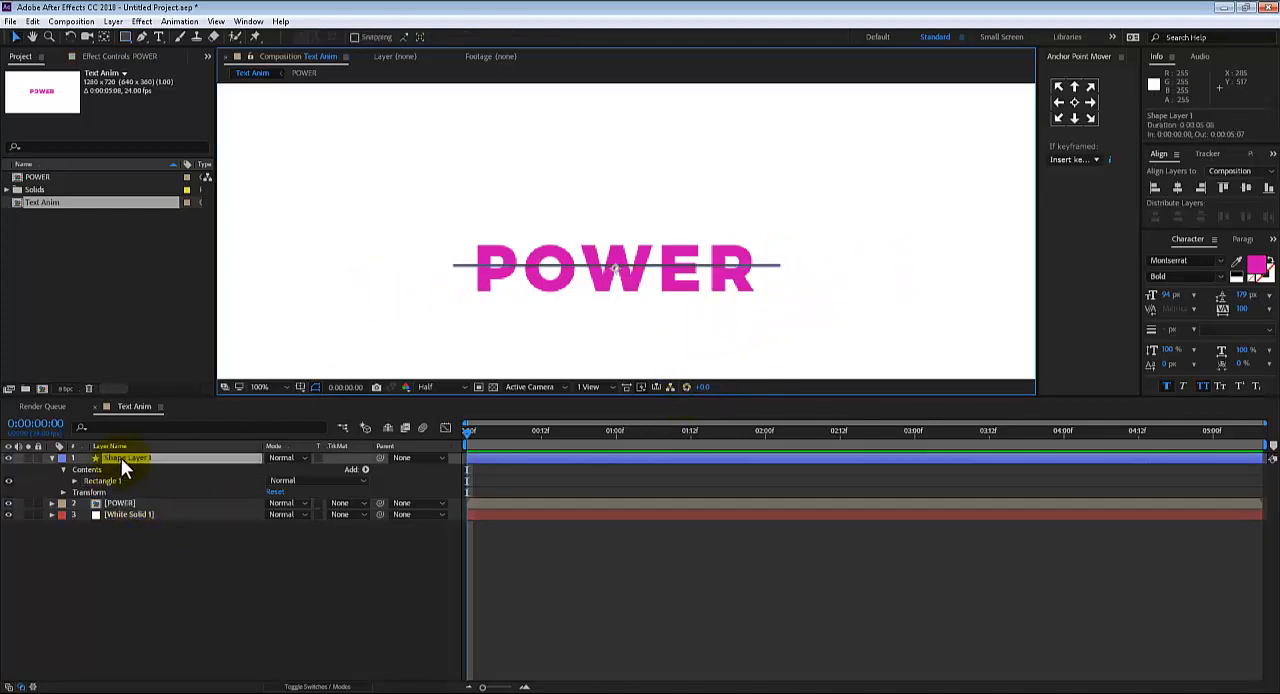
pyautogui.press('Return')
pyautogui.write('Lin')
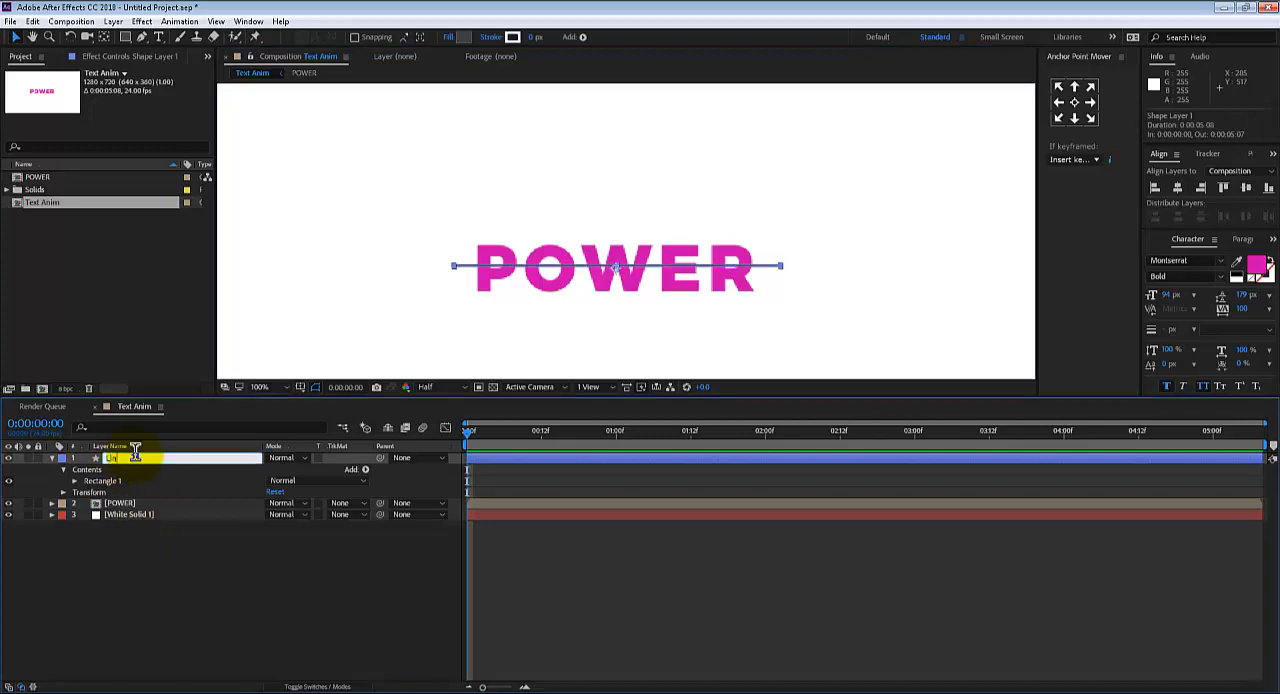
pyautogui.write('e01')
pyautogui.press('Return')
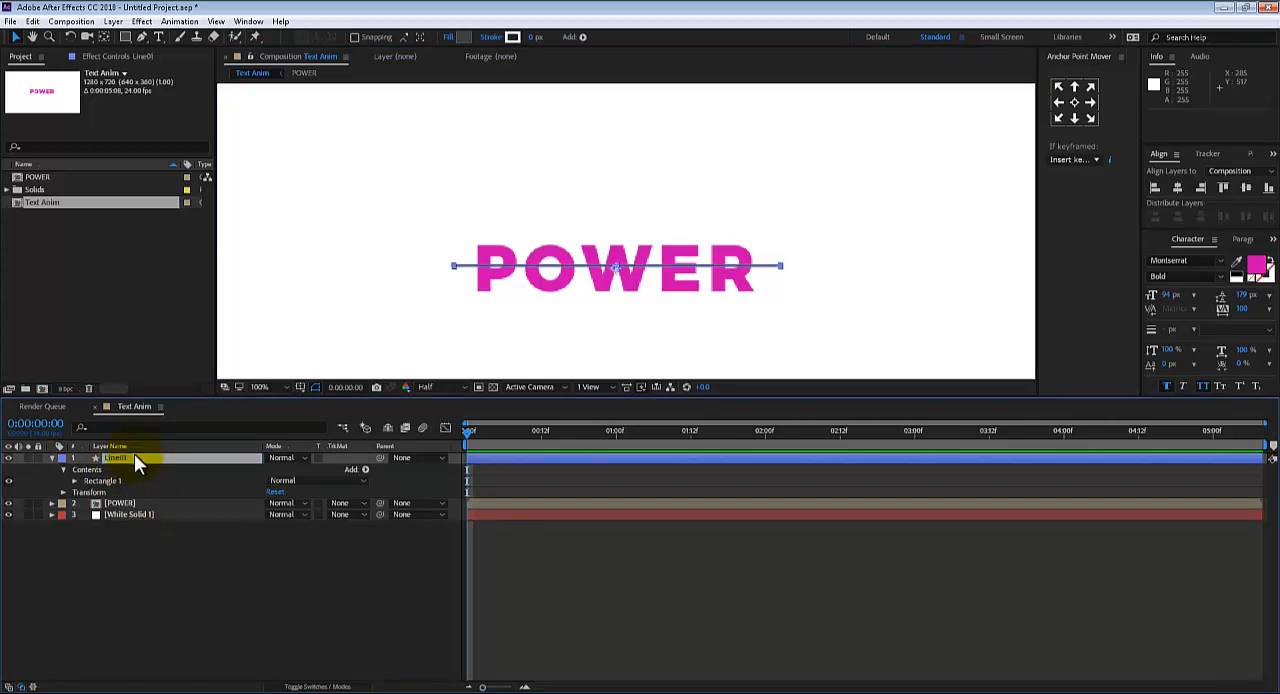
pyautogui.click(1178, 190)
pyautogui.click(1246, 190)
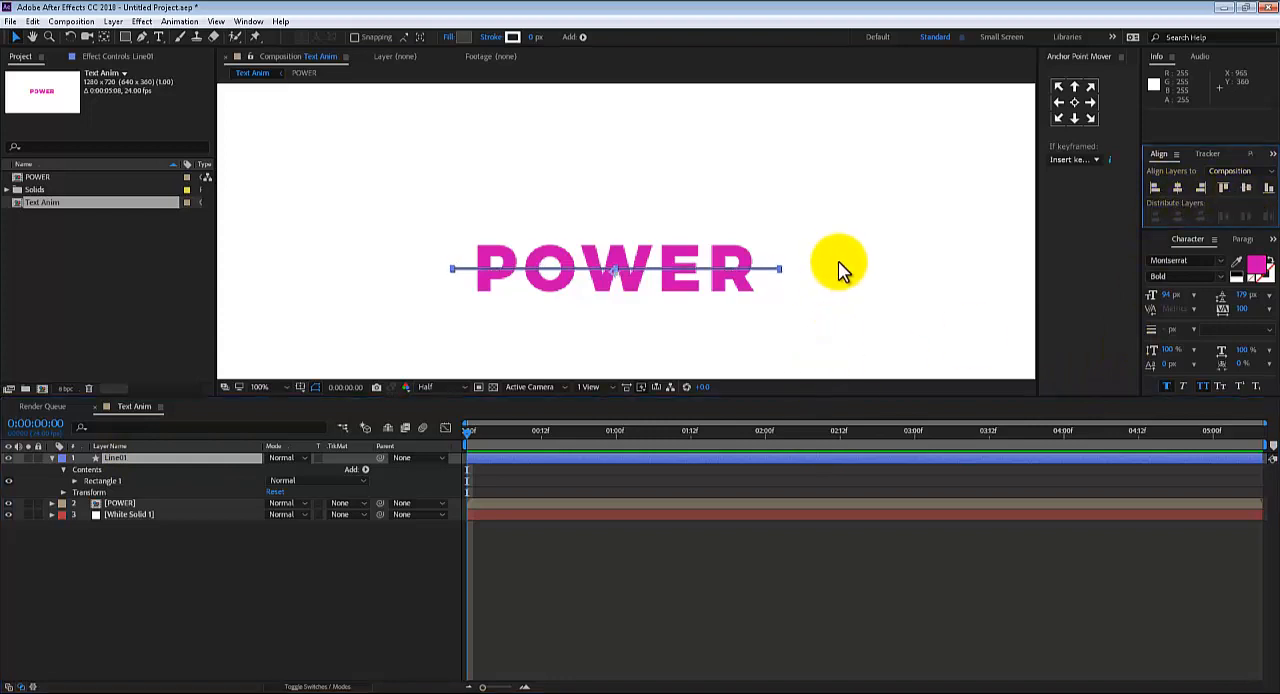
# Hide the Line01 layer to view the text without it, and delete the layer from the composition
pyautogui.scroll(-1, 843, 272)
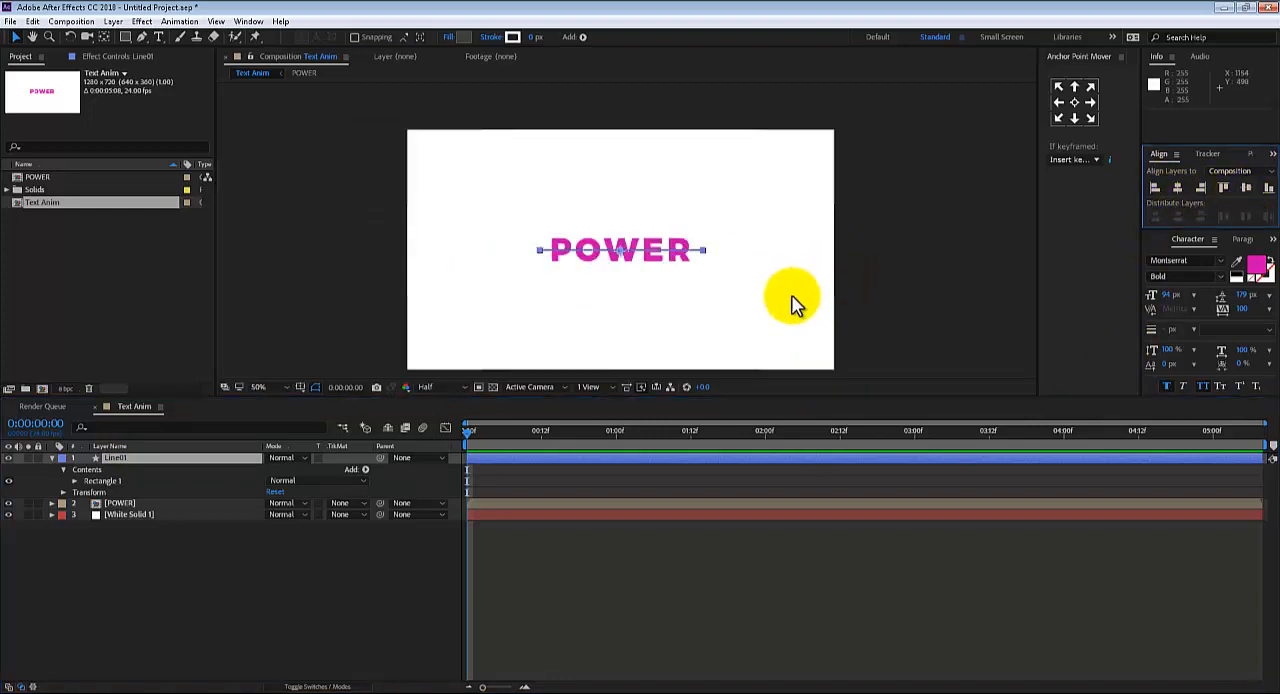
pyautogui.scroll(1, 793, 303)
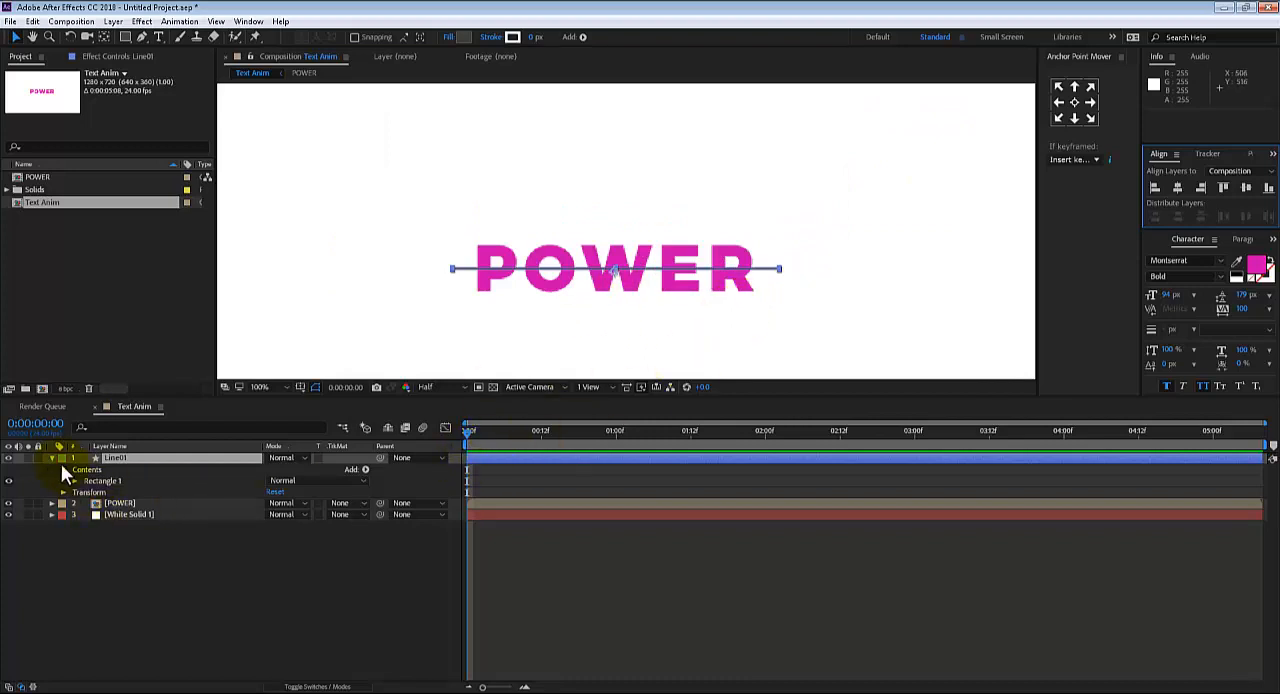
pyautogui.click(8, 458)
pyautogui.click(9, 458)
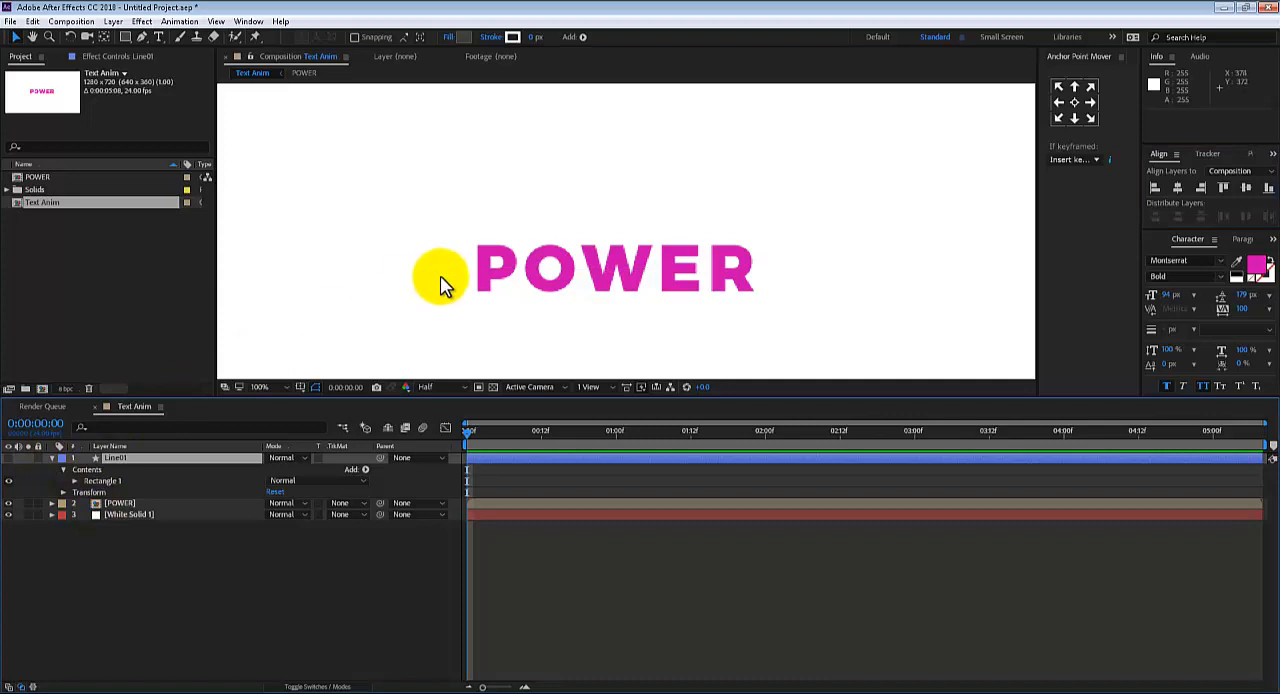
pyautogui.press('h')
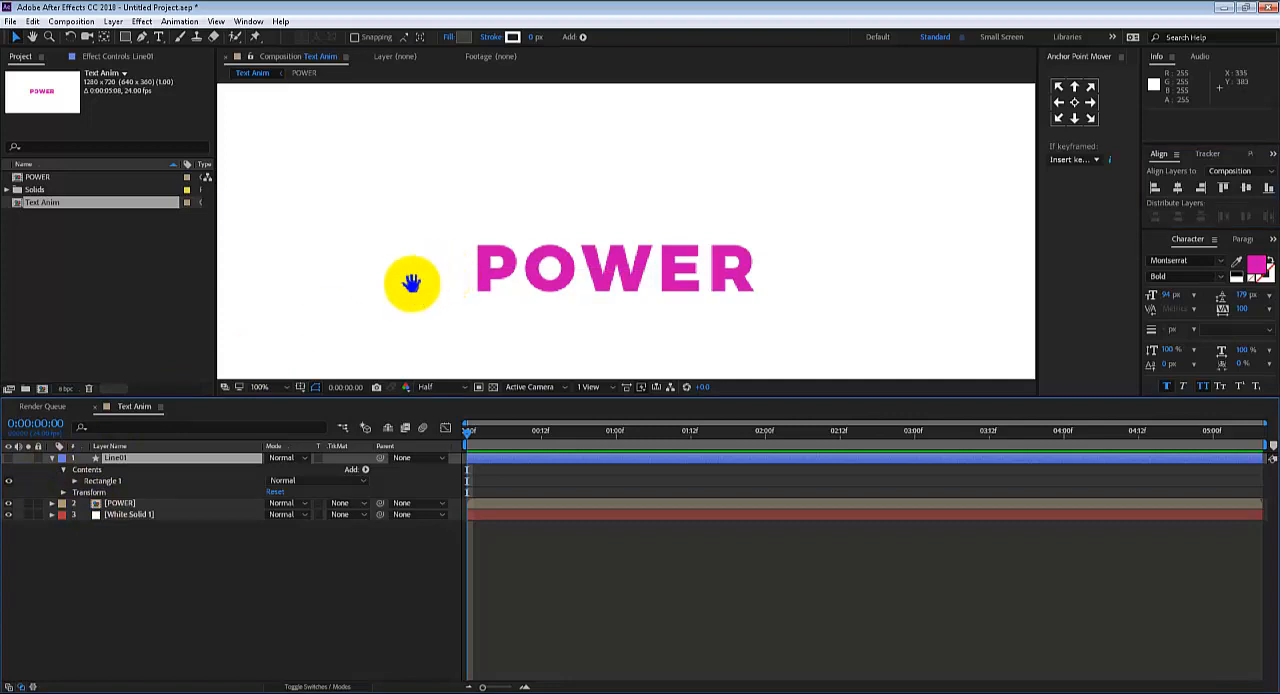
pyautogui.moveTo(414, 277); pyautogui.dragTo(417, 263)
pyautogui.press('v')
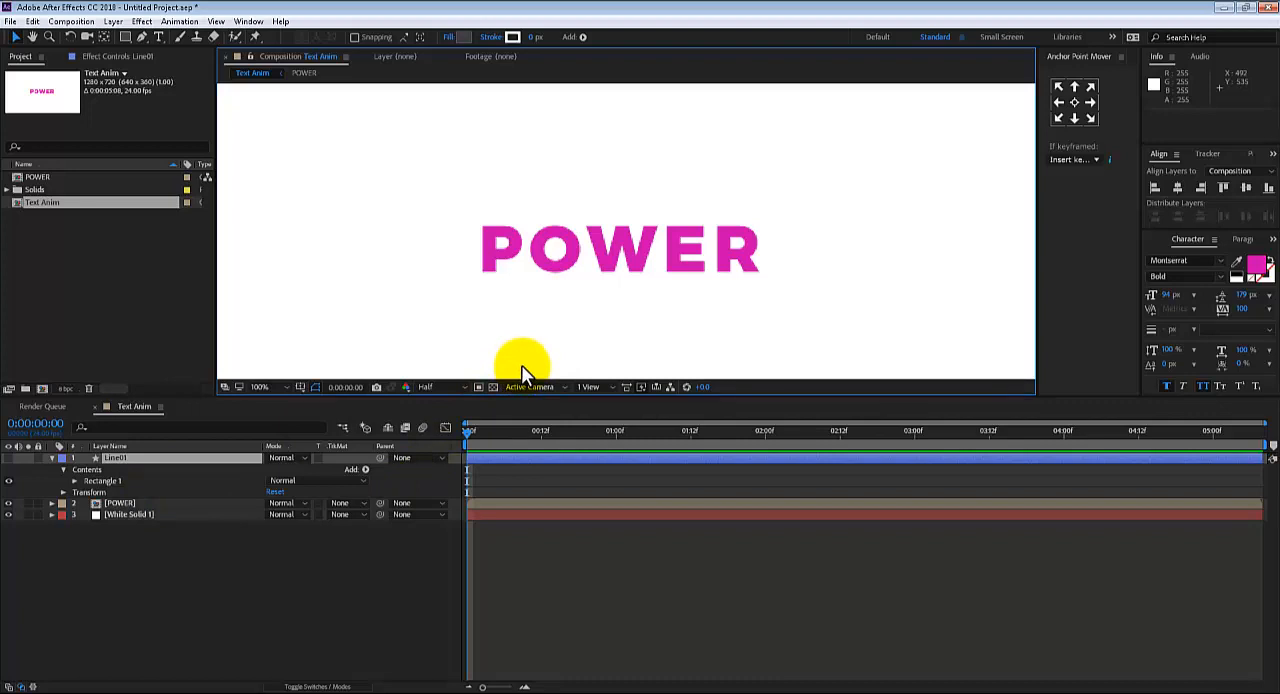
pyautogui.scroll(-1, 726, 320)
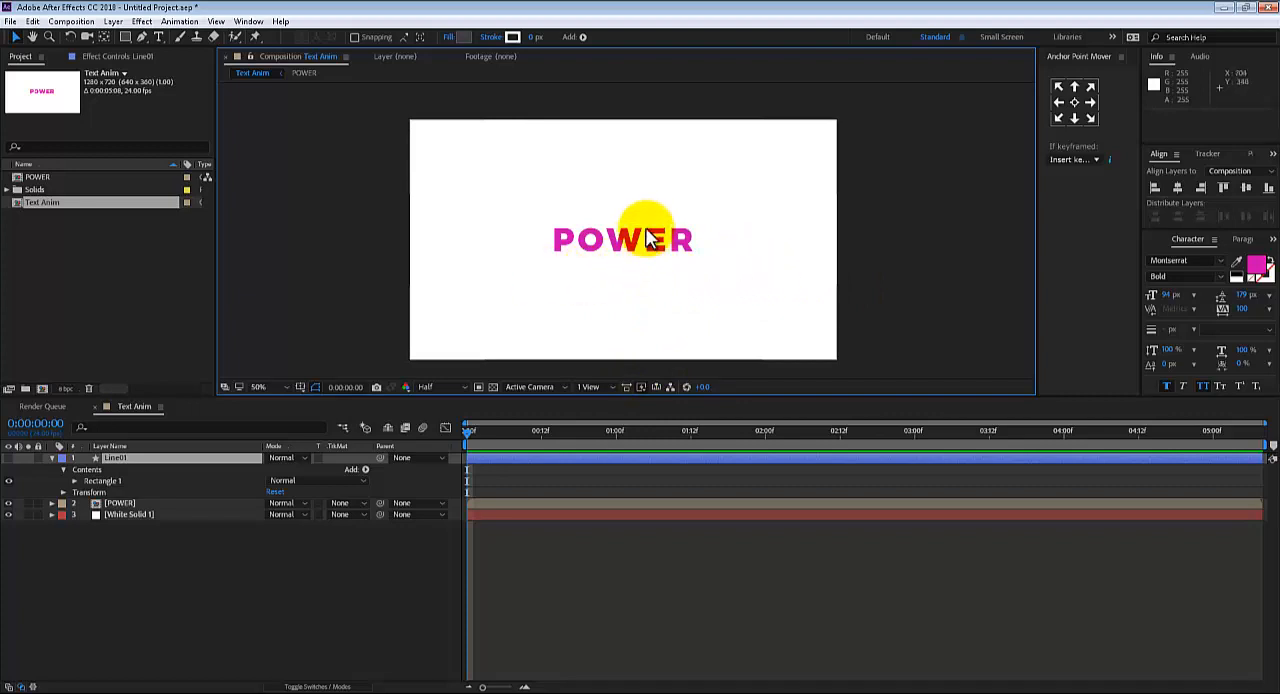
pyautogui.click(138, 627)
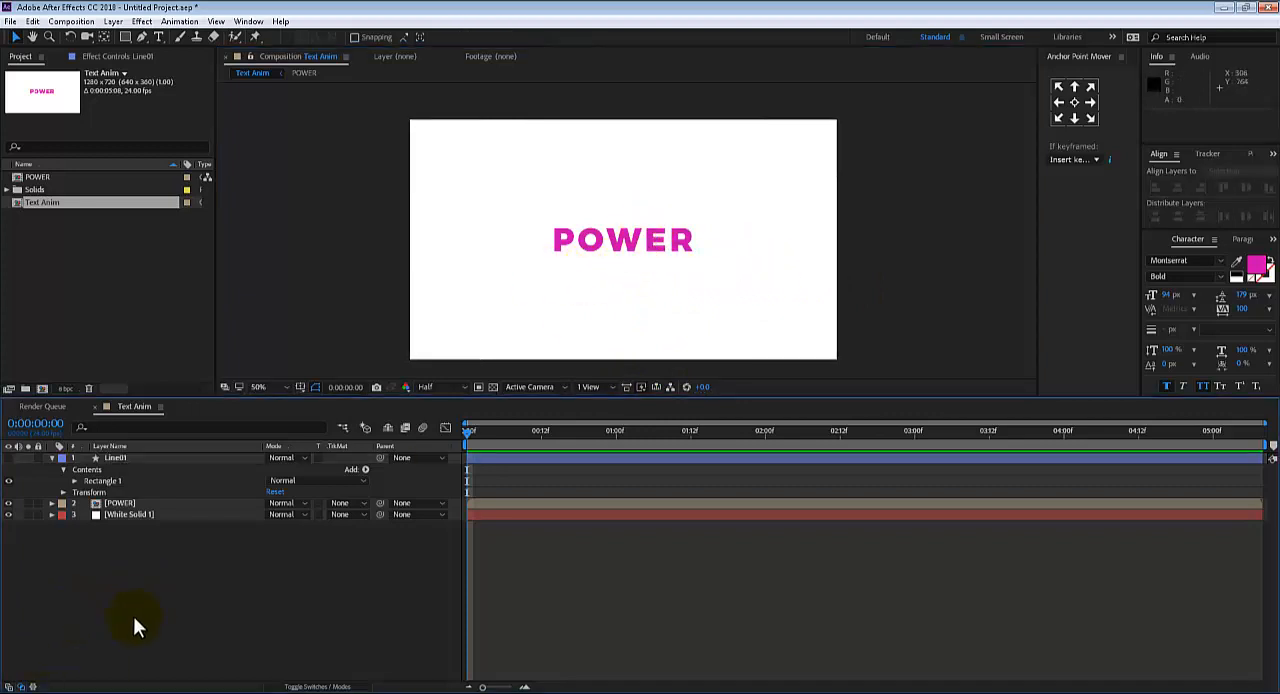
pyautogui.click(123, 458)
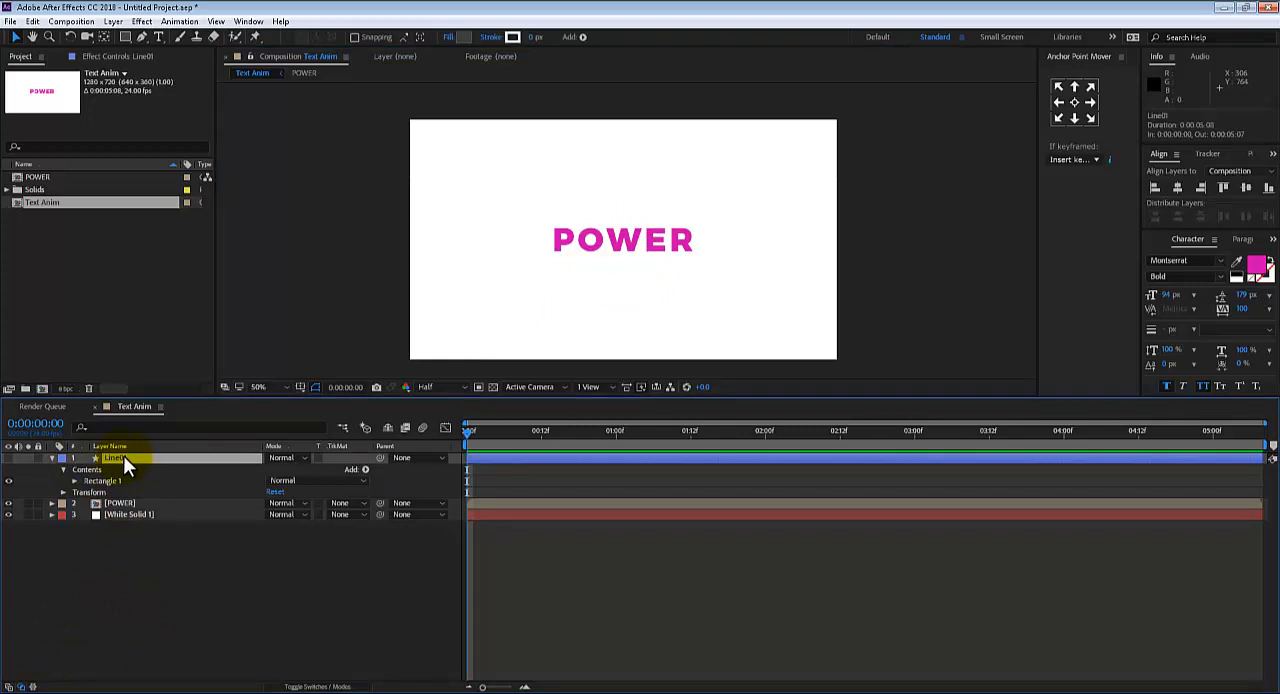
pyautogui.press('Delete')
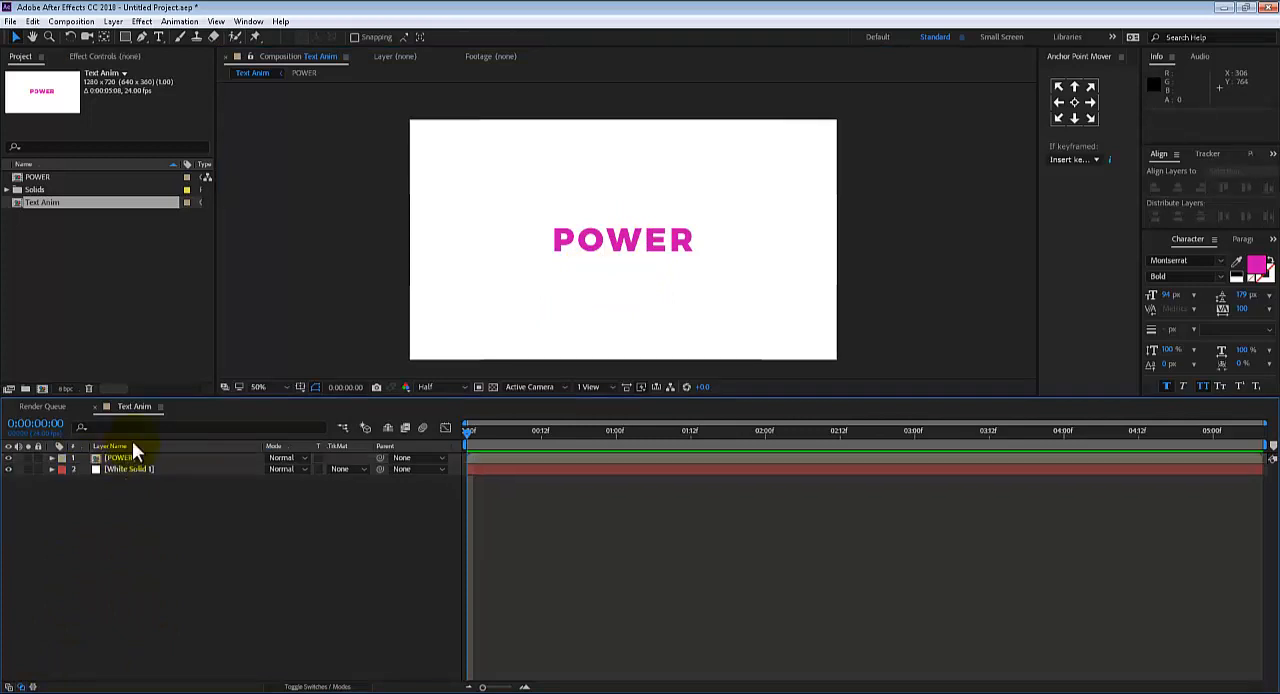
# Draw a dark grey rectangle about 486 × 190 px directly below the POWER text, spanning slightly more than its width
pyautogui.click(126, 37)
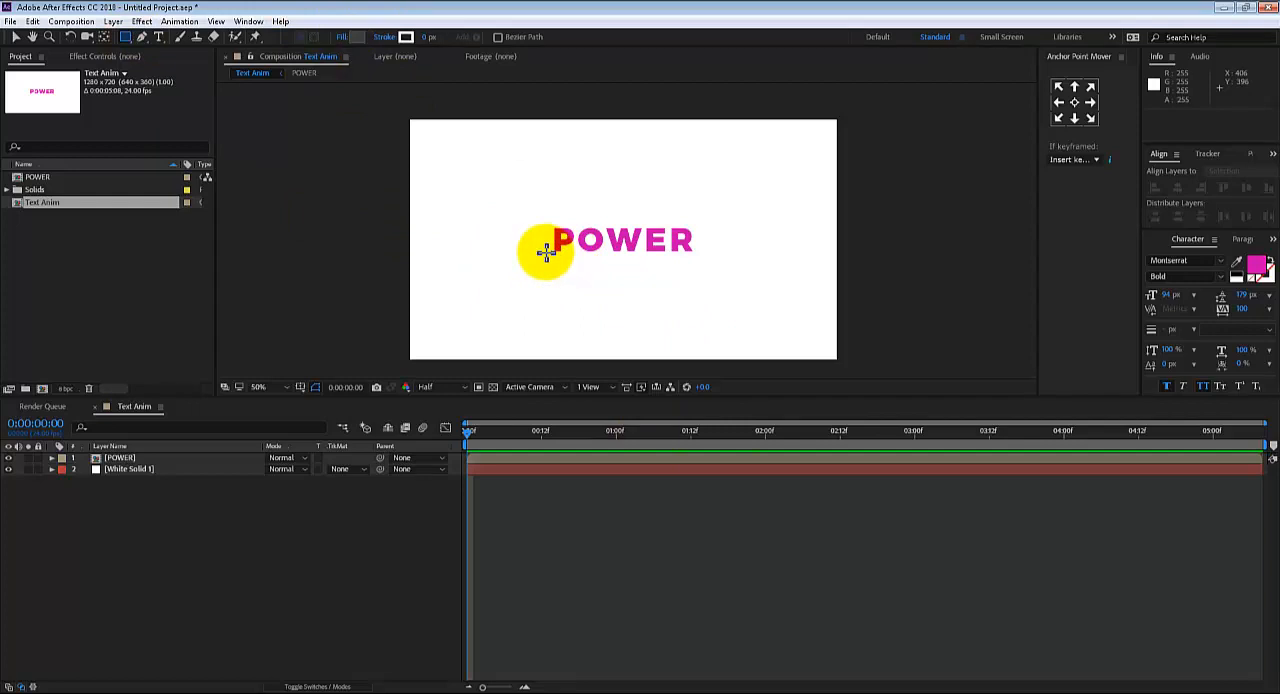
pyautogui.moveTo(543, 251)
pyautogui.mouseDown()
pyautogui.moveTo(706, 269)
pyautogui.moveTo(709, 315)
pyautogui.mouseUp()
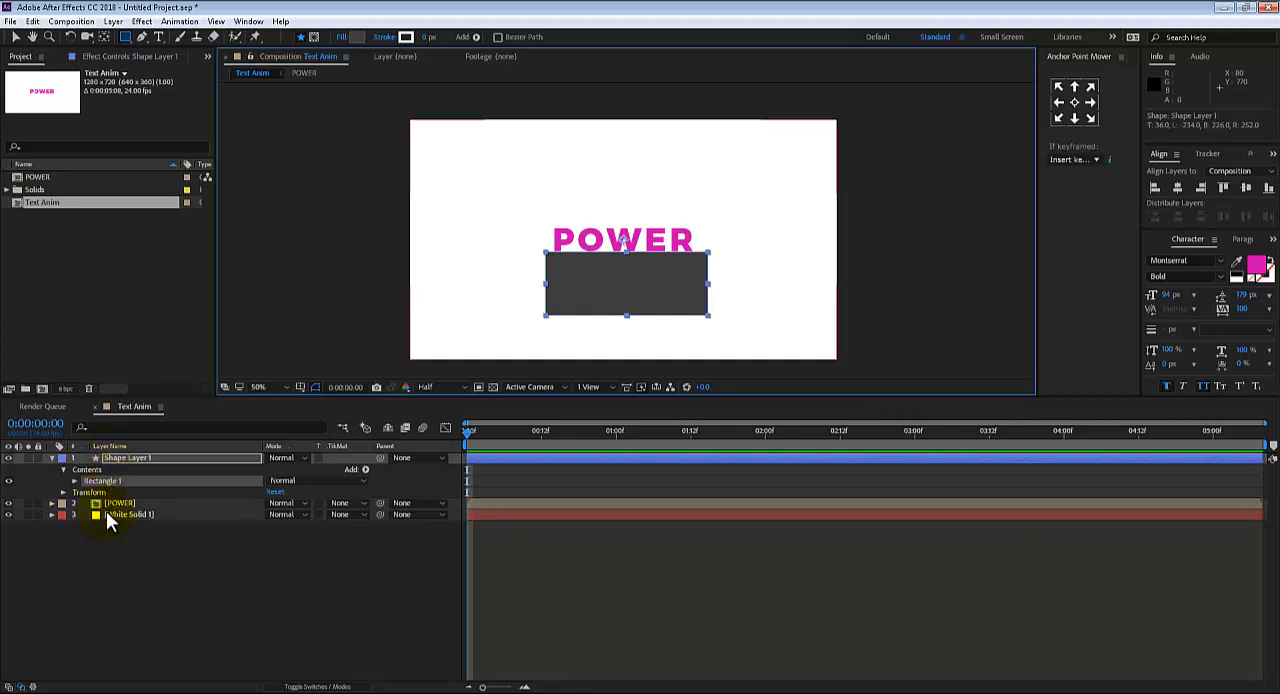
pyautogui.click(51, 458)
# Set a Position keyframe on the POWER layer at 0:00:01:00, keeping the text centred
pyautogui.click(262, 468)
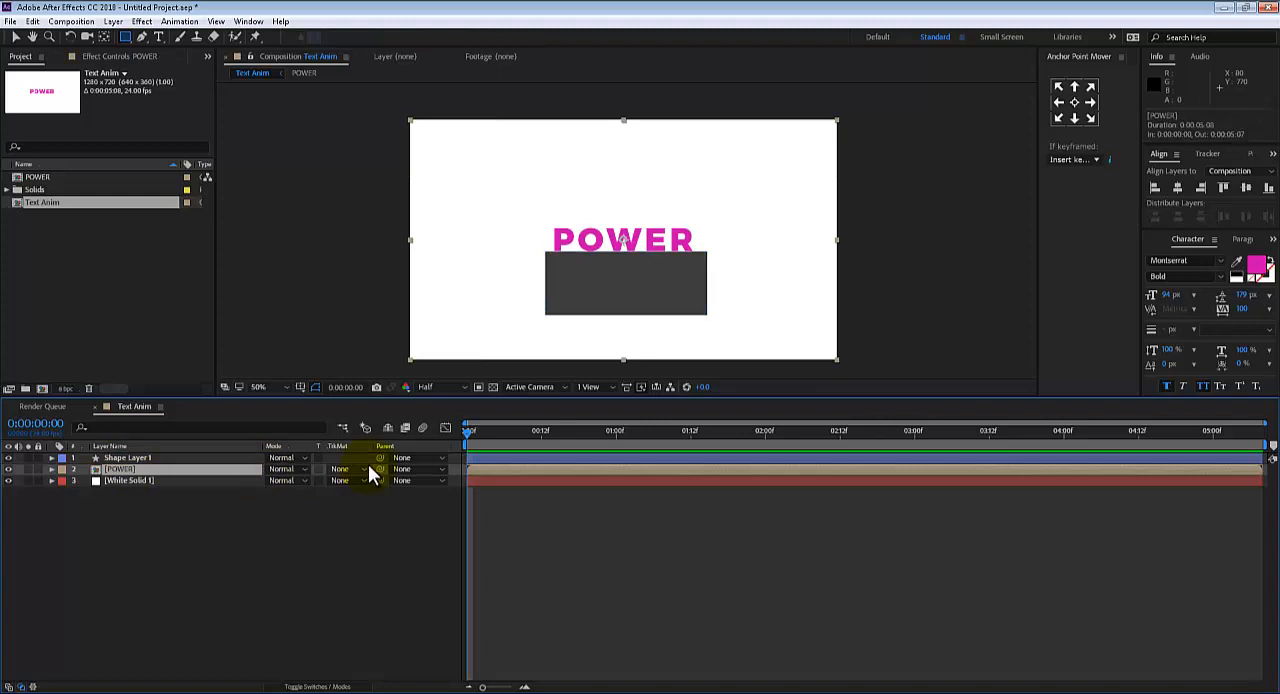
pyautogui.press('p')
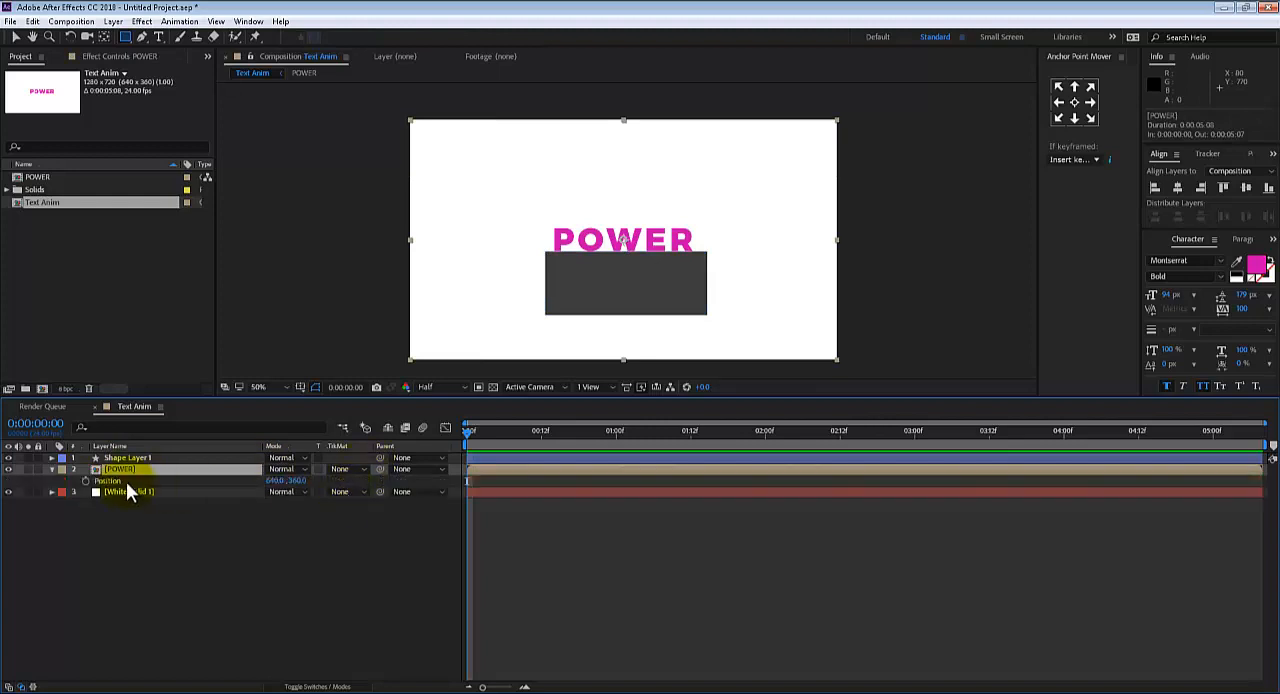
pyautogui.moveTo(475, 447); pyautogui.dragTo(615, 430)
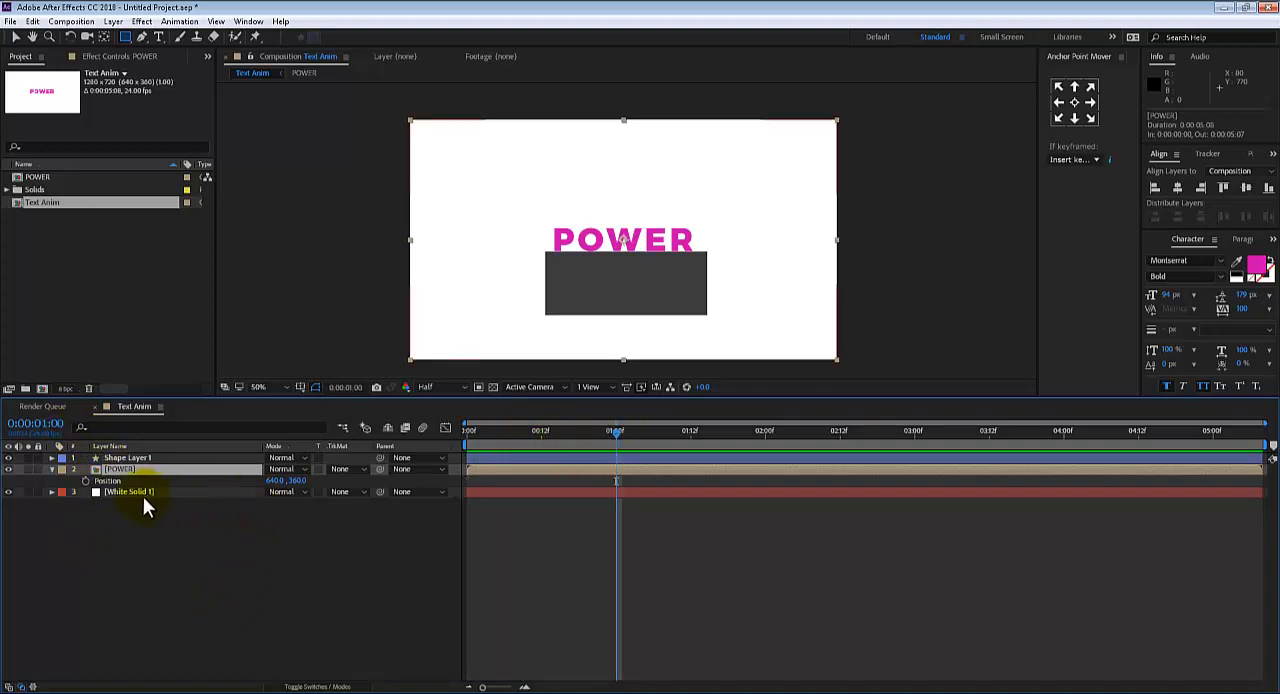
pyautogui.click(85, 480)
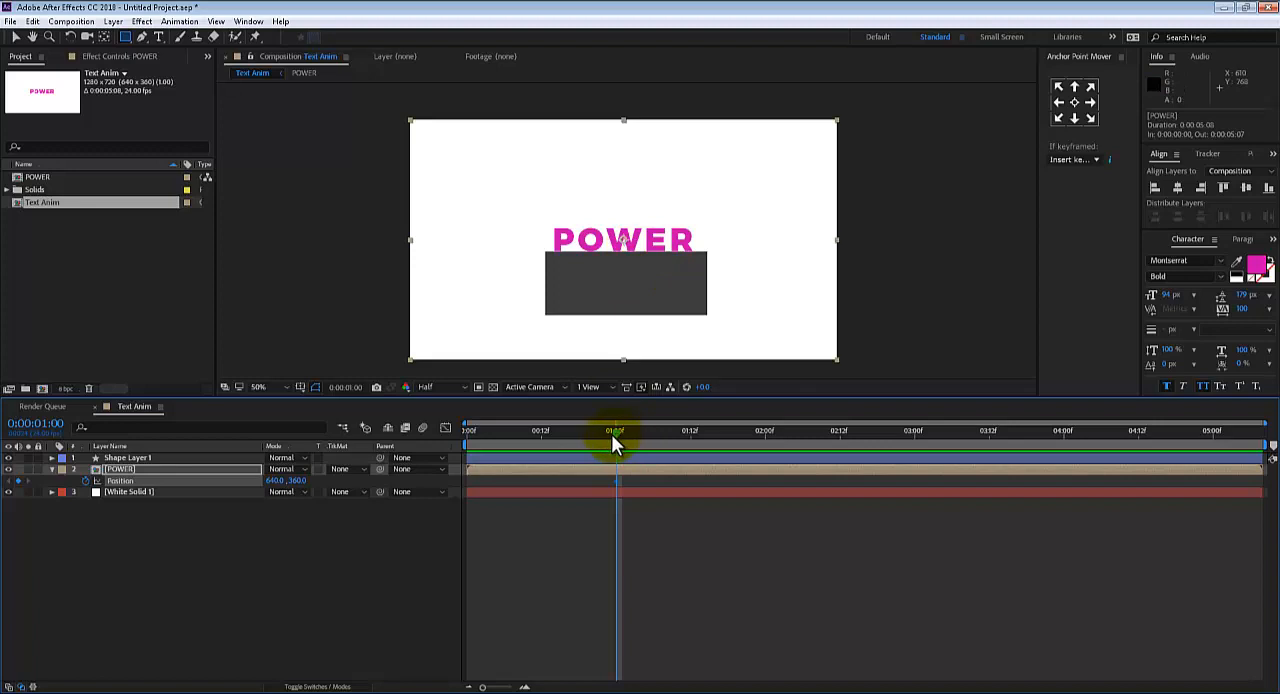
# At 0:00:00:00, lower the POWER layer's Position to 640, 436 so the text starts behind the dark rectangle
pyautogui.moveTo(611, 440); pyautogui.dragTo(449, 430)
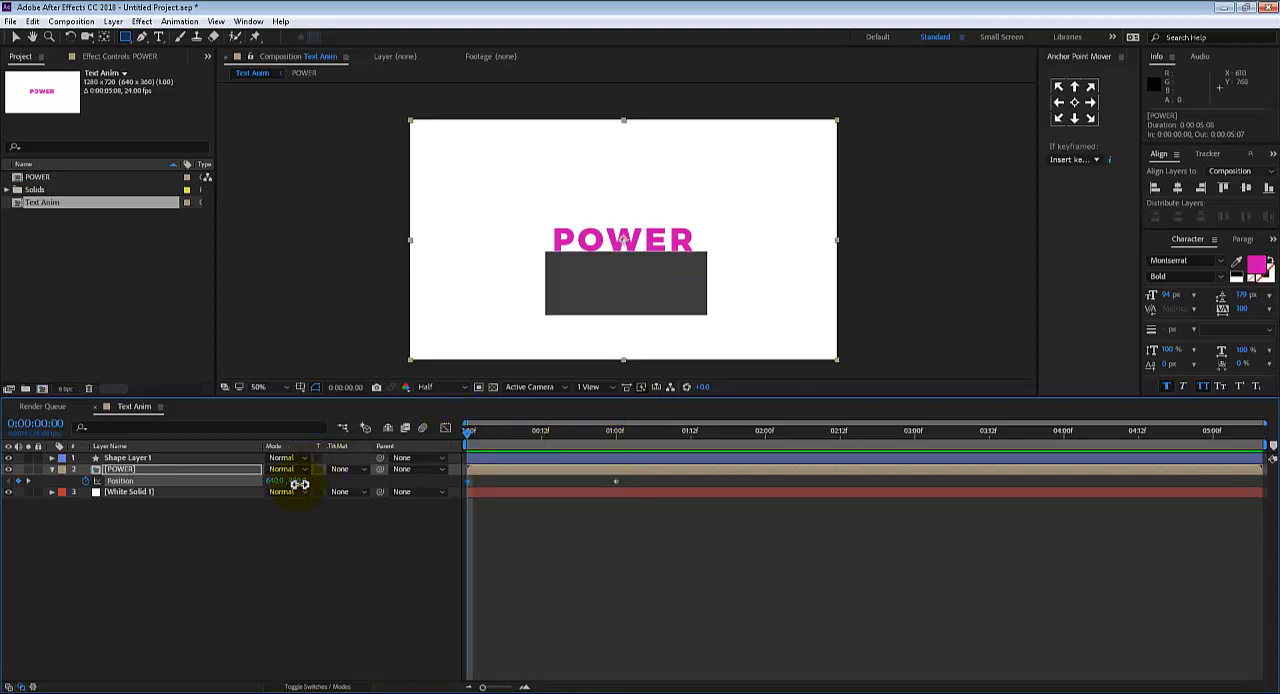
pyautogui.moveTo(299, 484); pyautogui.dragTo(312, 479)
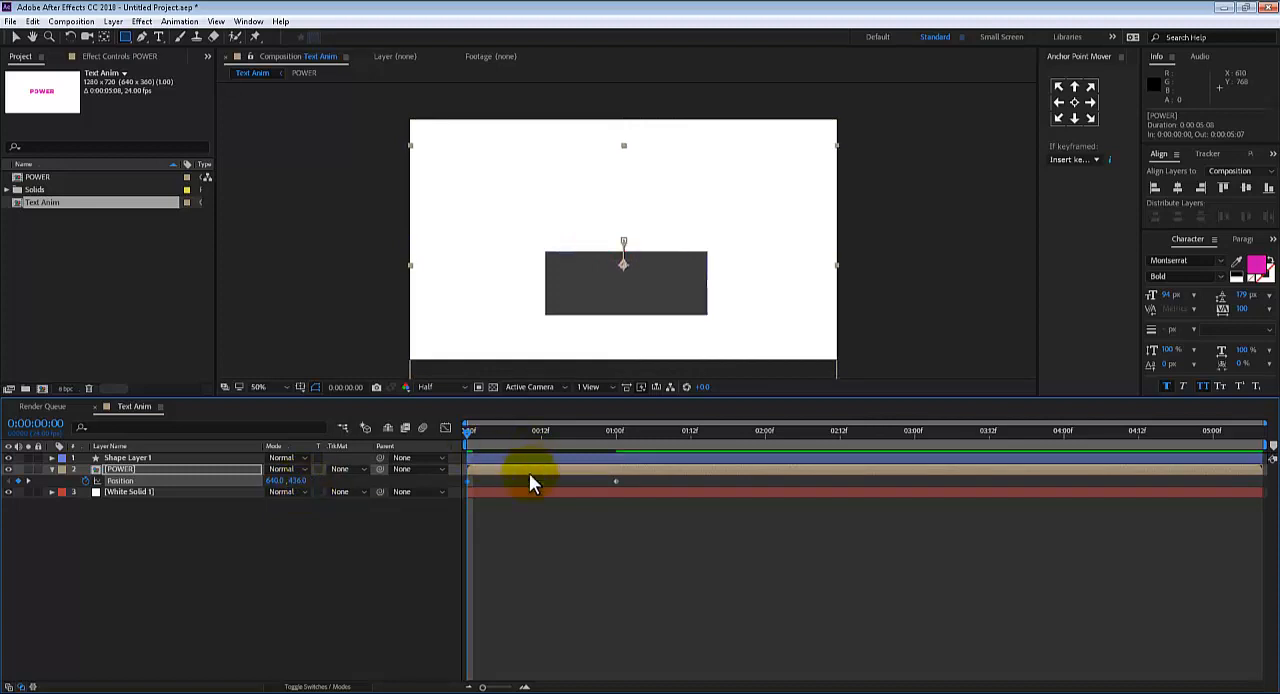
pyautogui.click(539, 508)
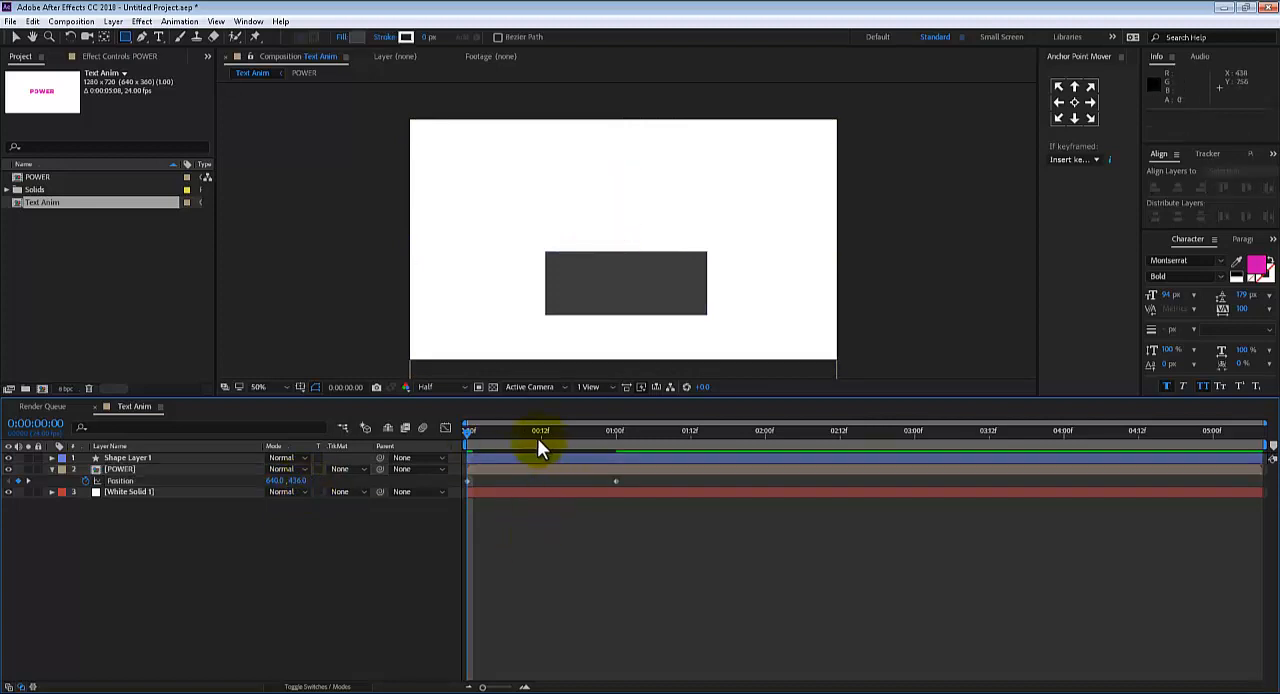
# Preview the POWER text rising from behind the dark rectangle and check the motion around its two Position keyframes
pyautogui.press('space')
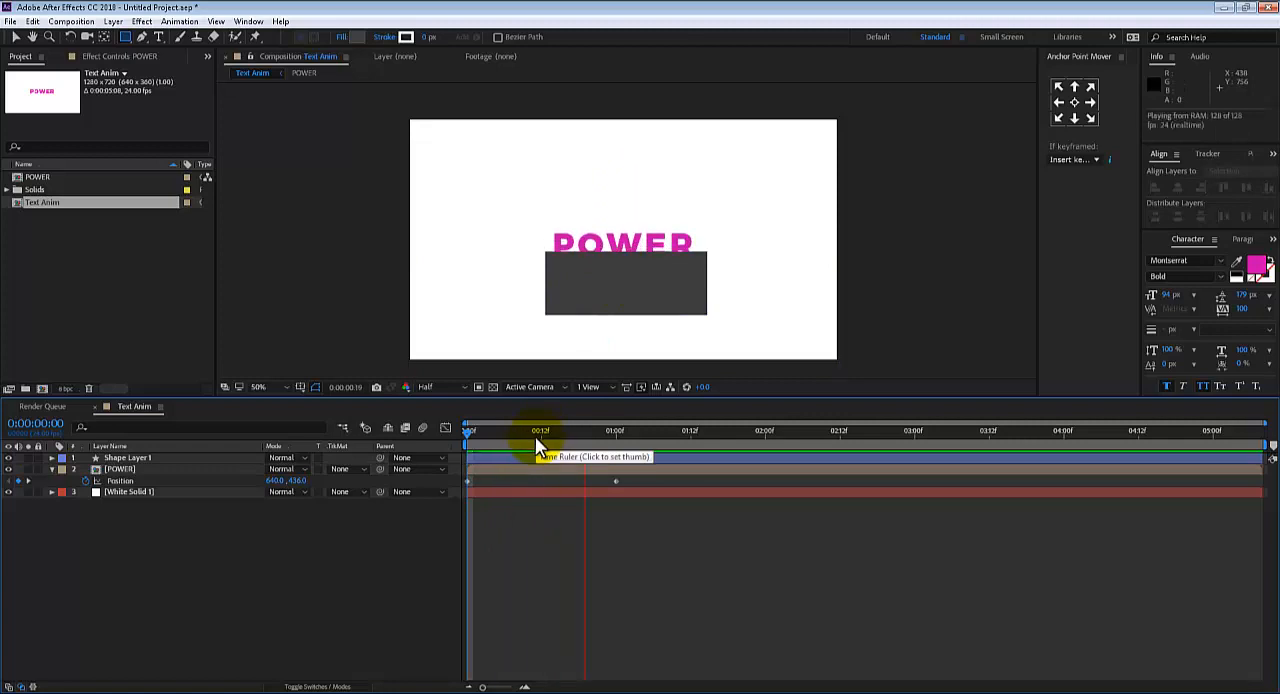
pyautogui.moveTo(550, 437); pyautogui.dragTo(457, 421)
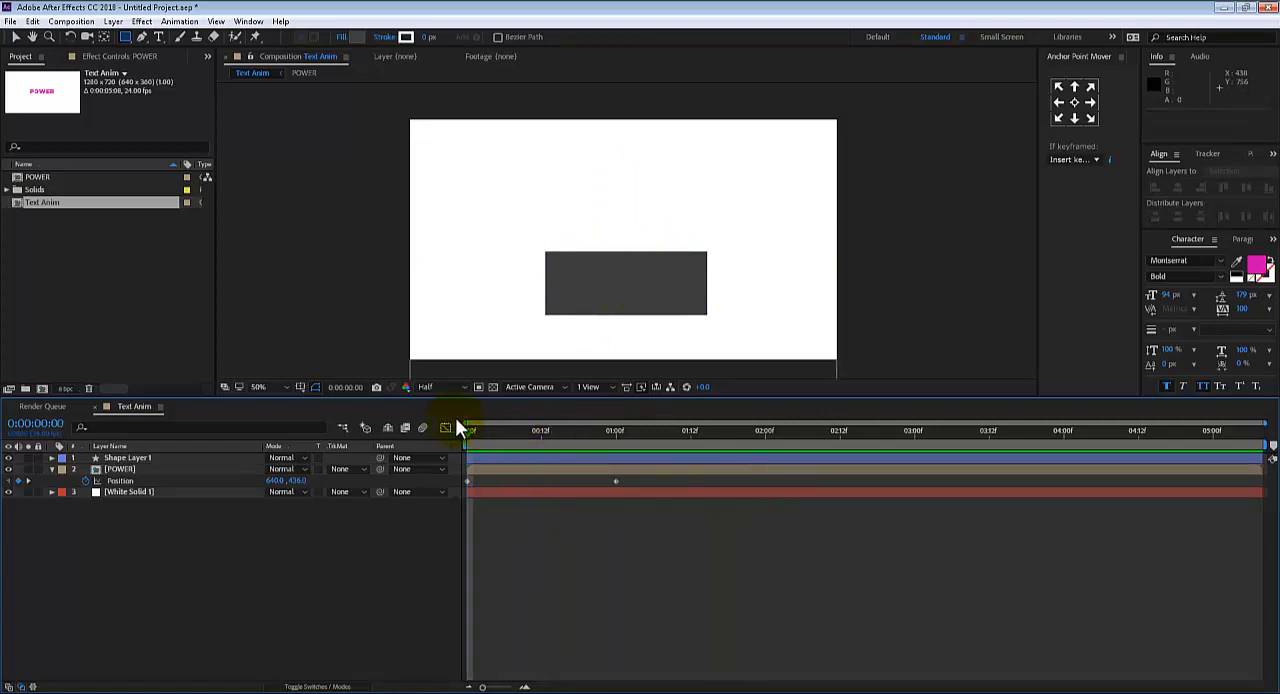
pyautogui.press('space')
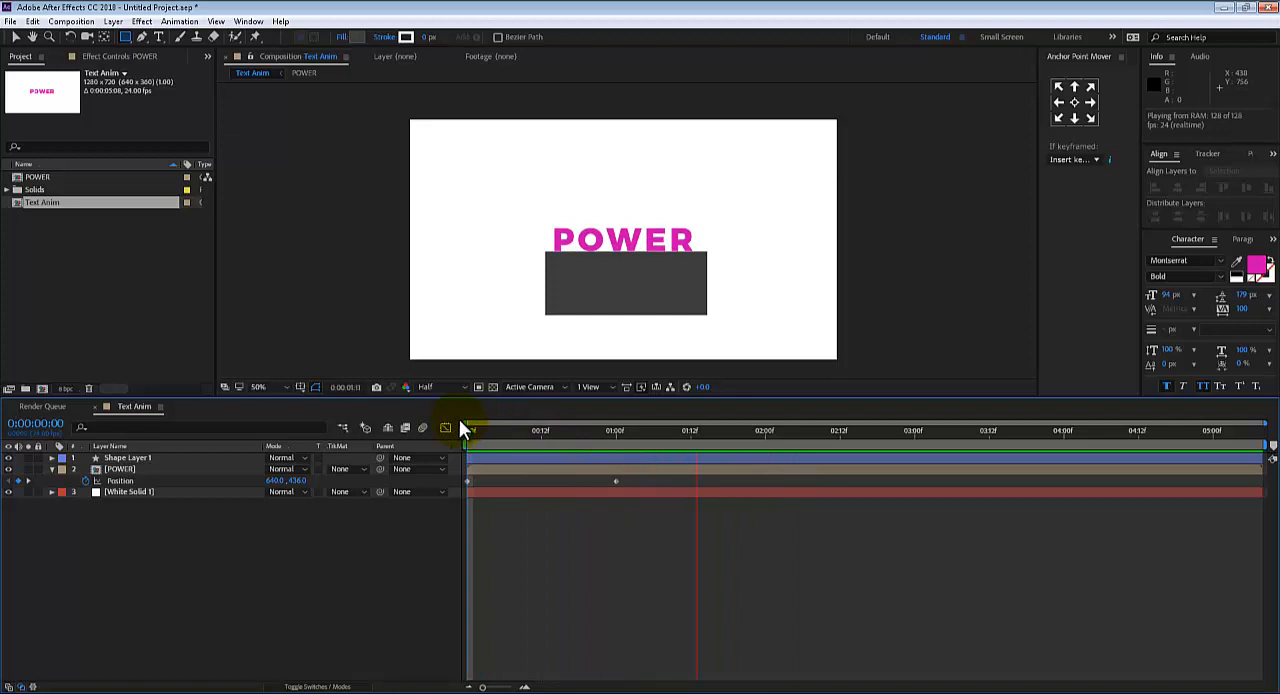
pyautogui.press('space')
pyautogui.click(628, 481)
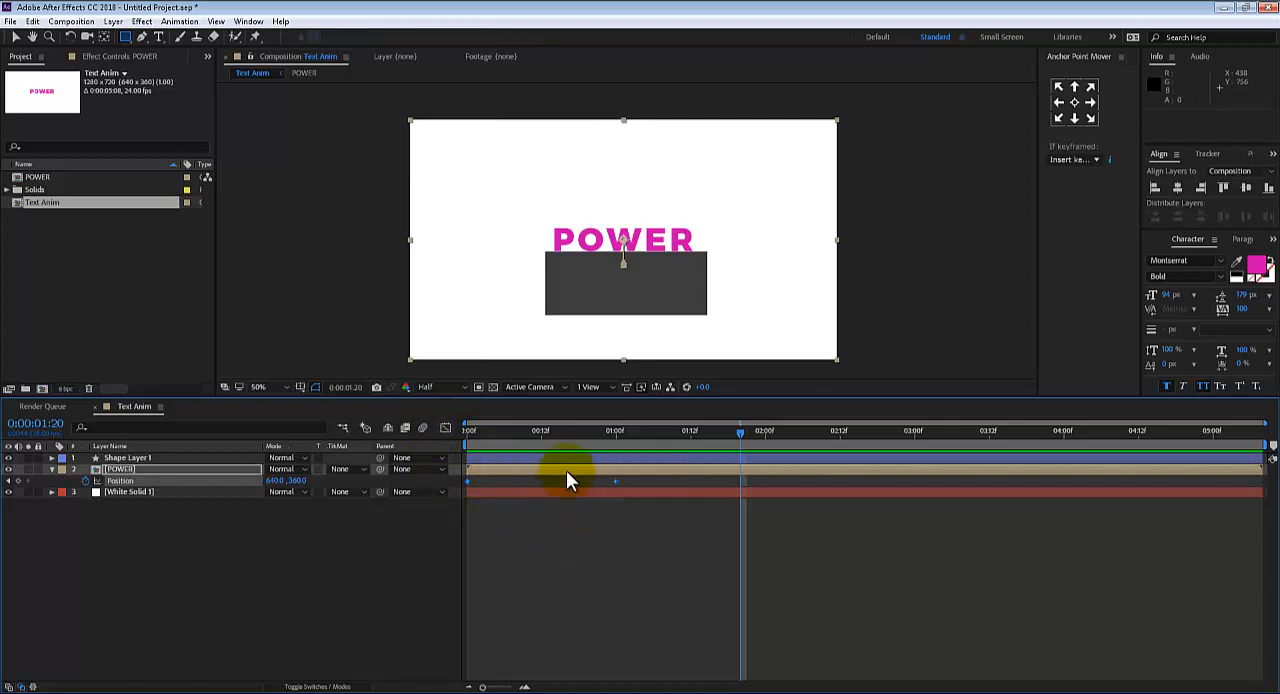
pyautogui.moveTo(536, 437)
pyautogui.mouseDown()
pyautogui.moveTo(480, 437)
pyautogui.moveTo(531, 451)
pyautogui.mouseUp()
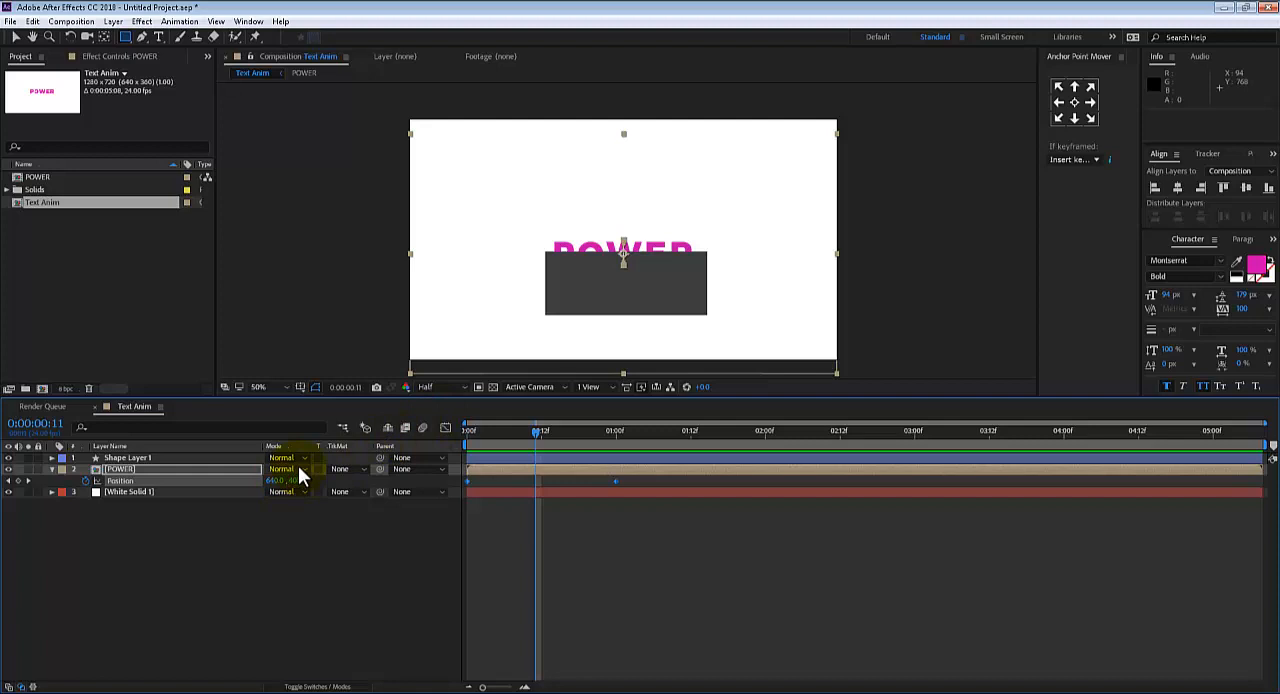
# Try Alpha Matte "Shape Layer 1" as the POWER layer's track matte and scrub through the reveal
pyautogui.press('F4')
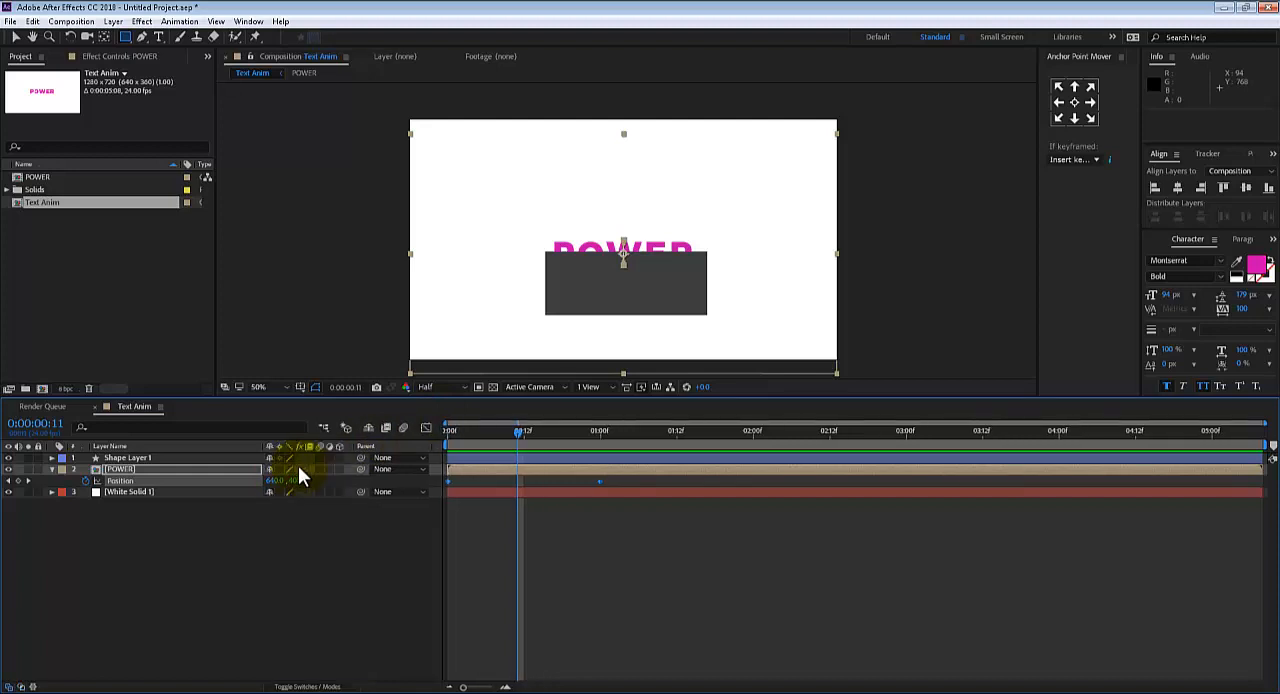
pyautogui.press('F4')
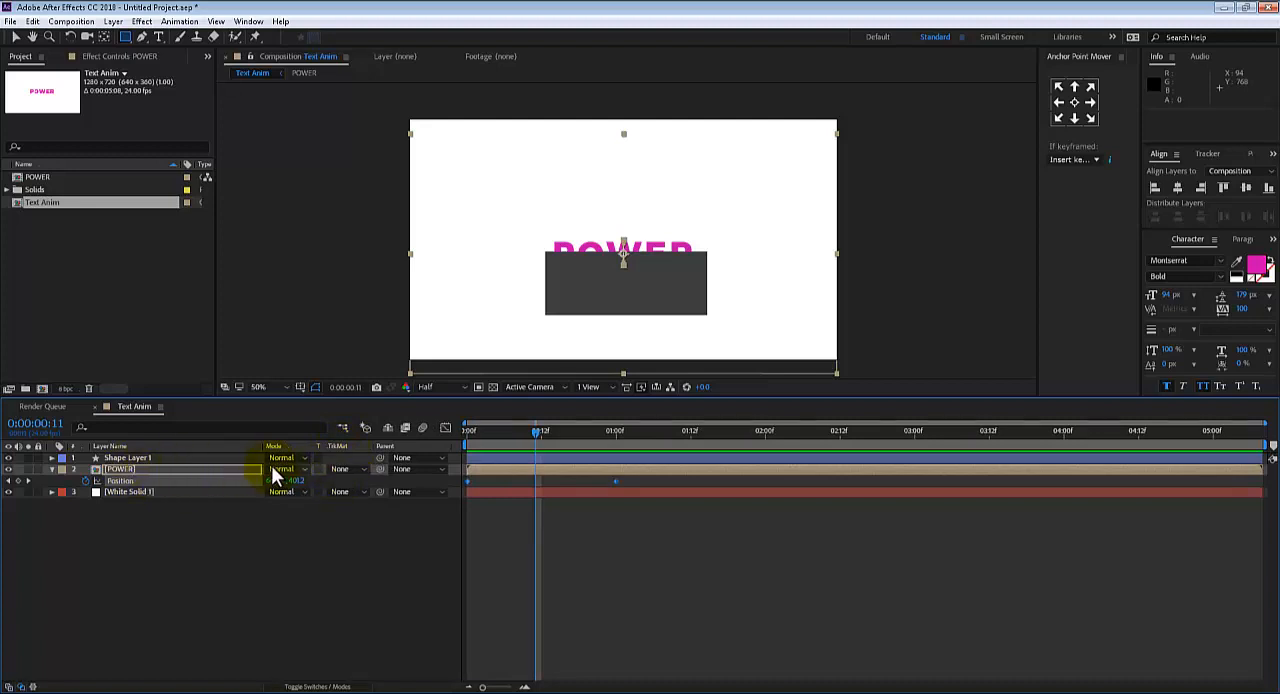
pyautogui.click(342, 470)
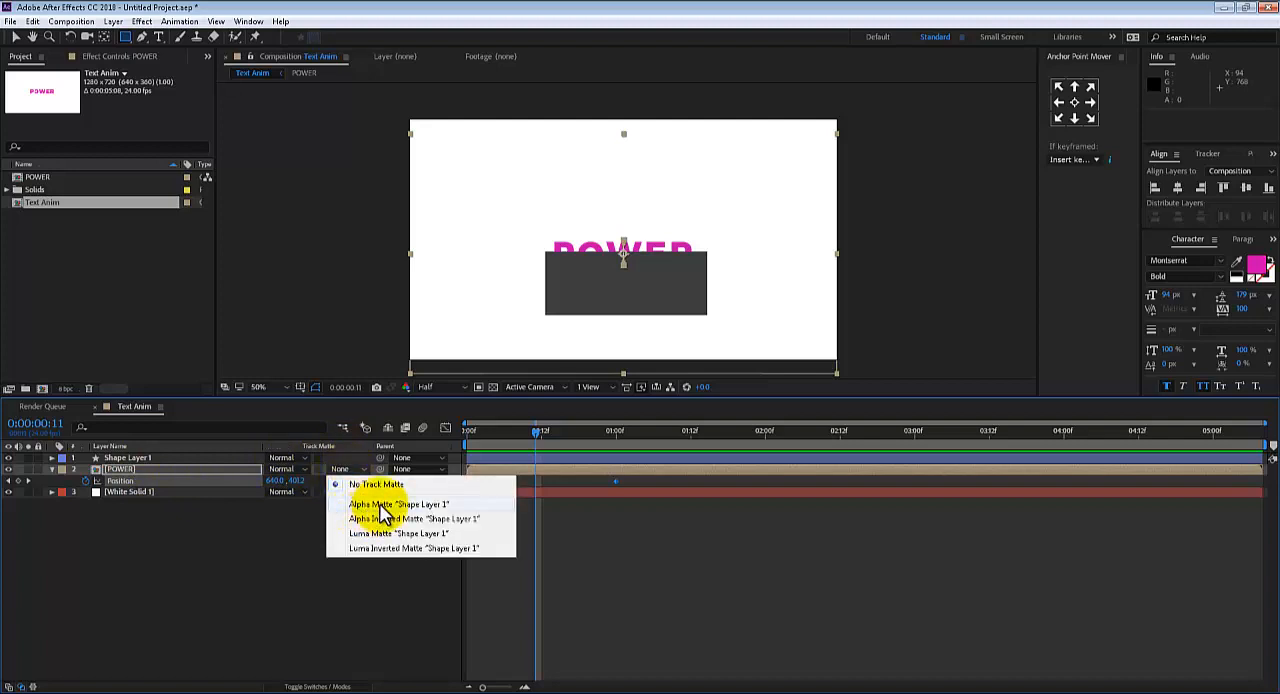
pyautogui.click(378, 505)
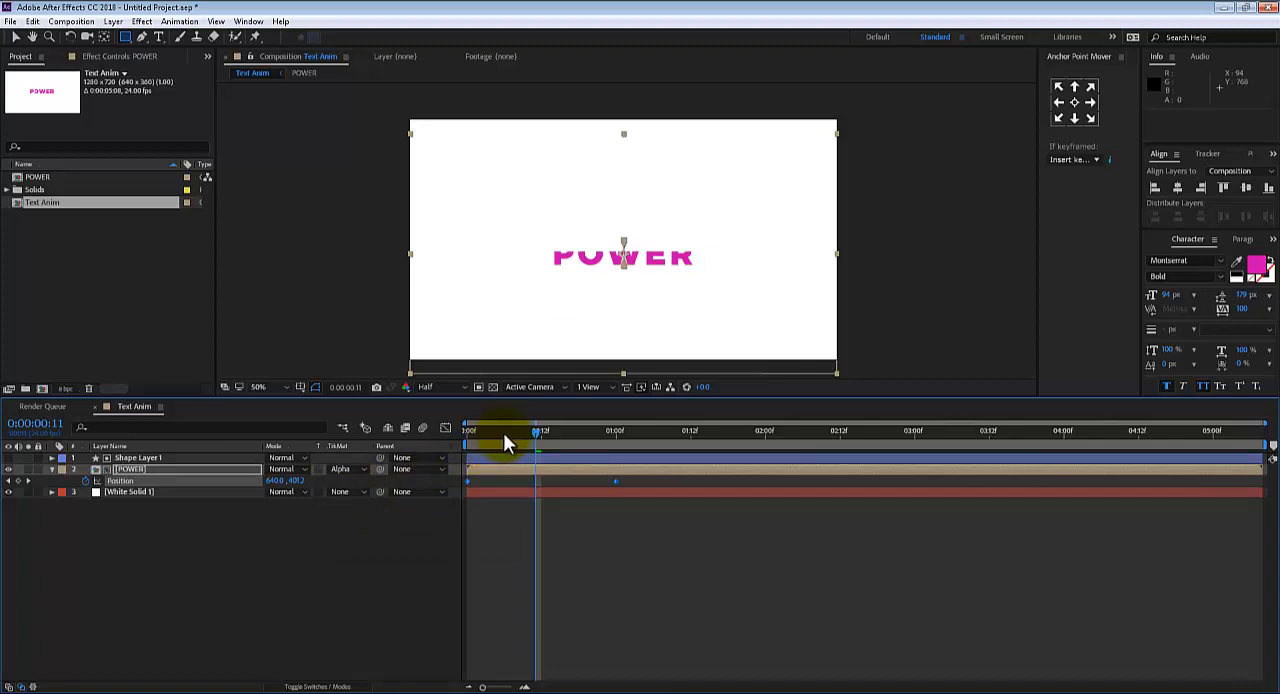
pyautogui.moveTo(503, 432); pyautogui.dragTo(537, 431)
# Set the POWER layer's track matte to Alpha Inverted Matte "Shape Layer 1"
pyautogui.click(331, 470)
pyautogui.click(382, 517)
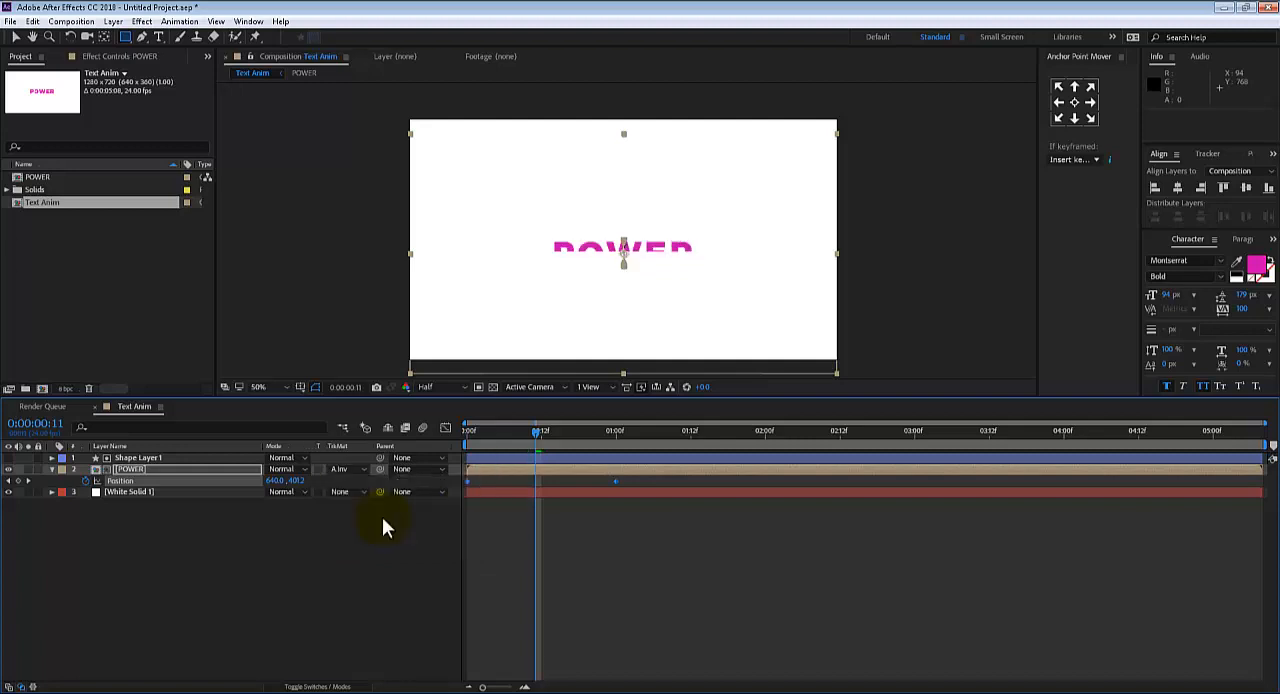
pyautogui.click(340, 471)
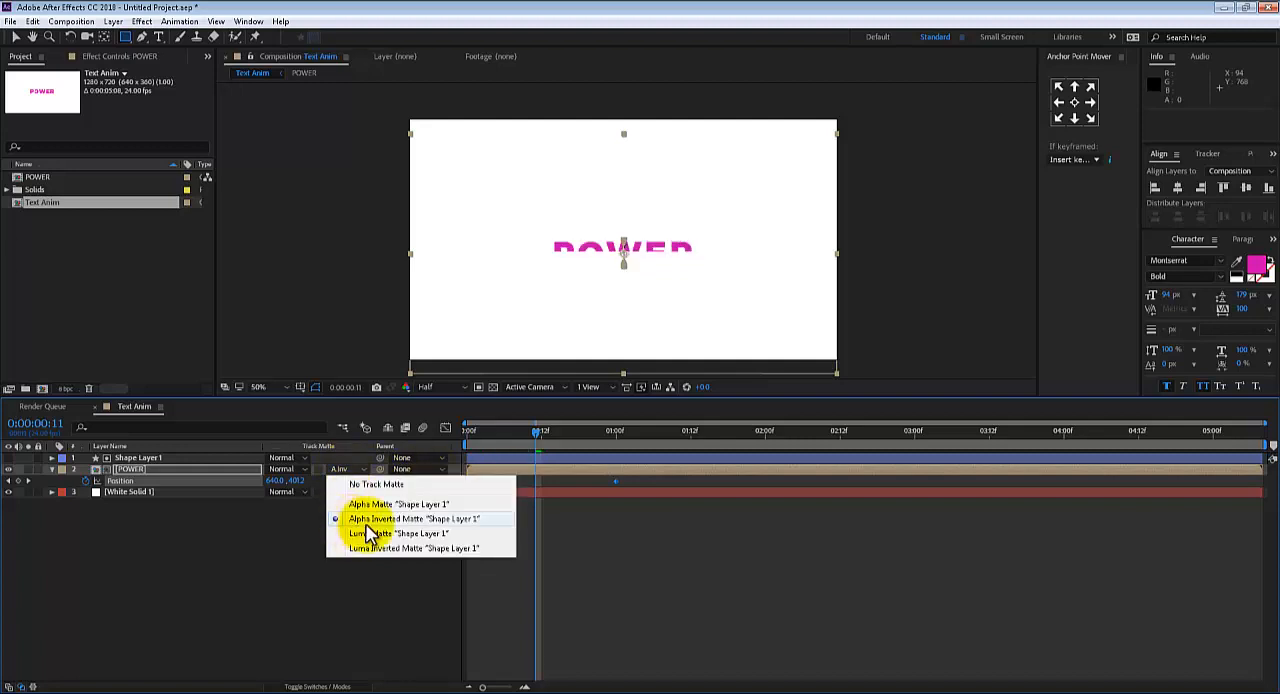
pyautogui.click(518, 470)
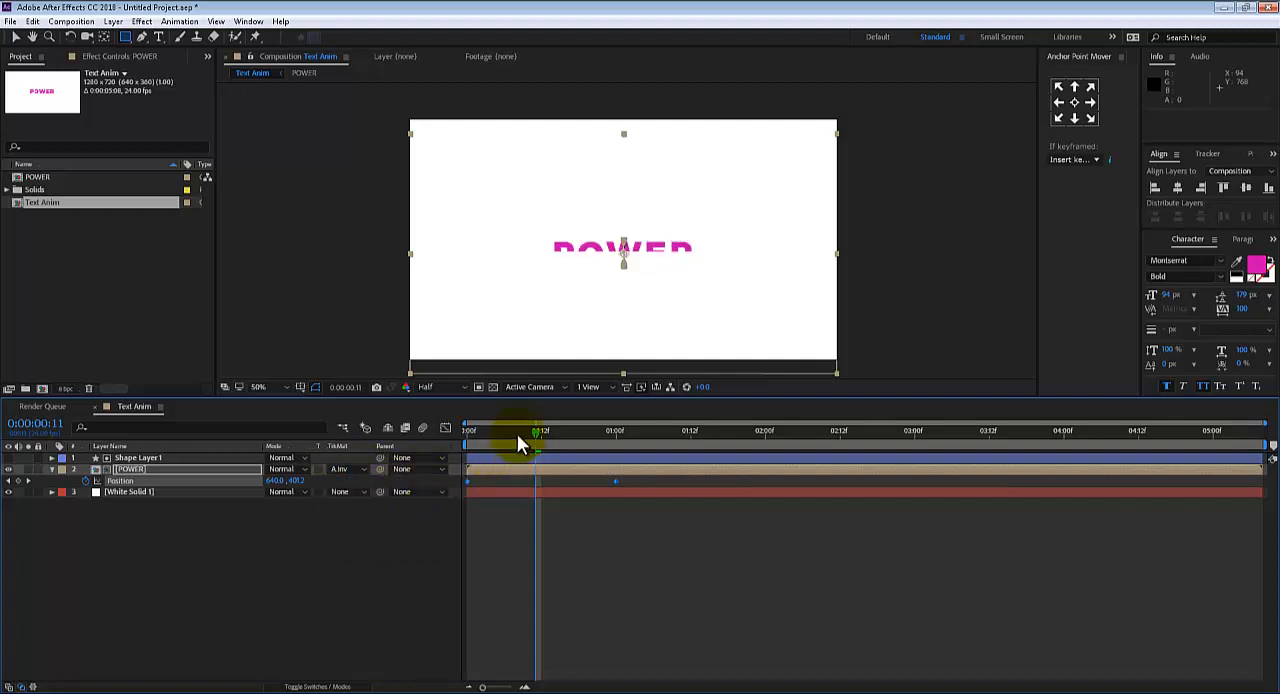
pyautogui.click(359, 469)
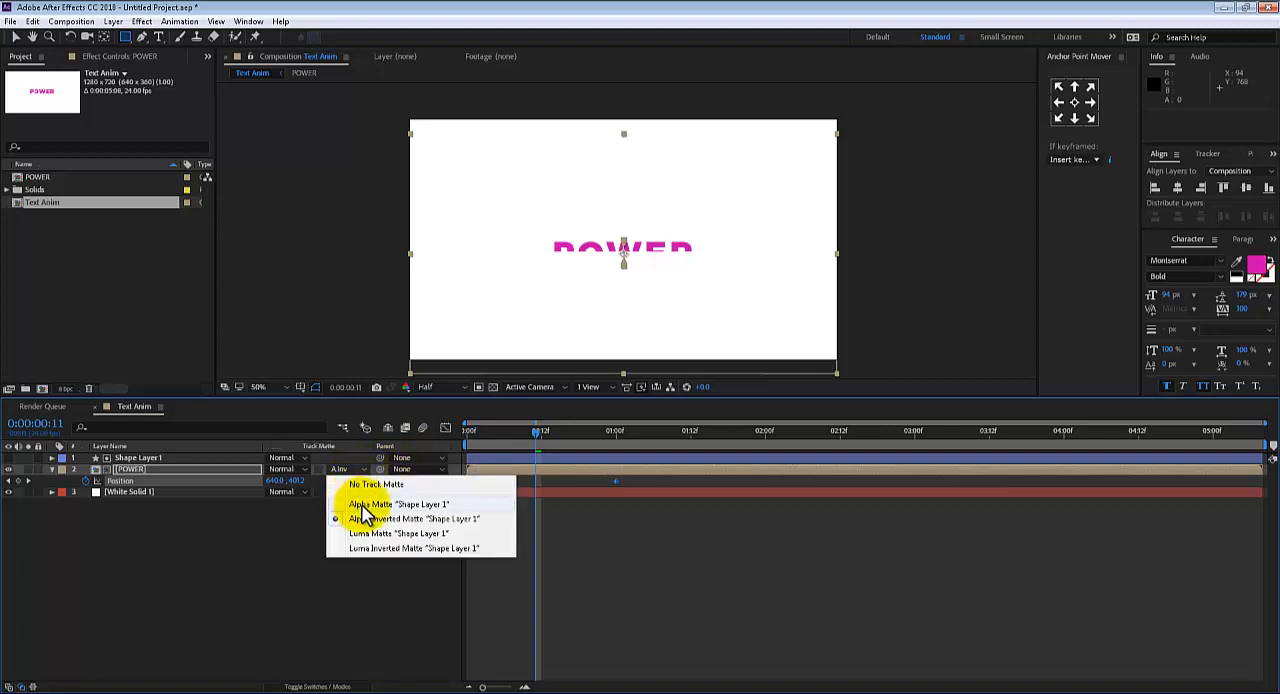
# Preview the matted POWER reveal from the start of the composition and return to 0:00:00:00
pyautogui.click(470, 432)
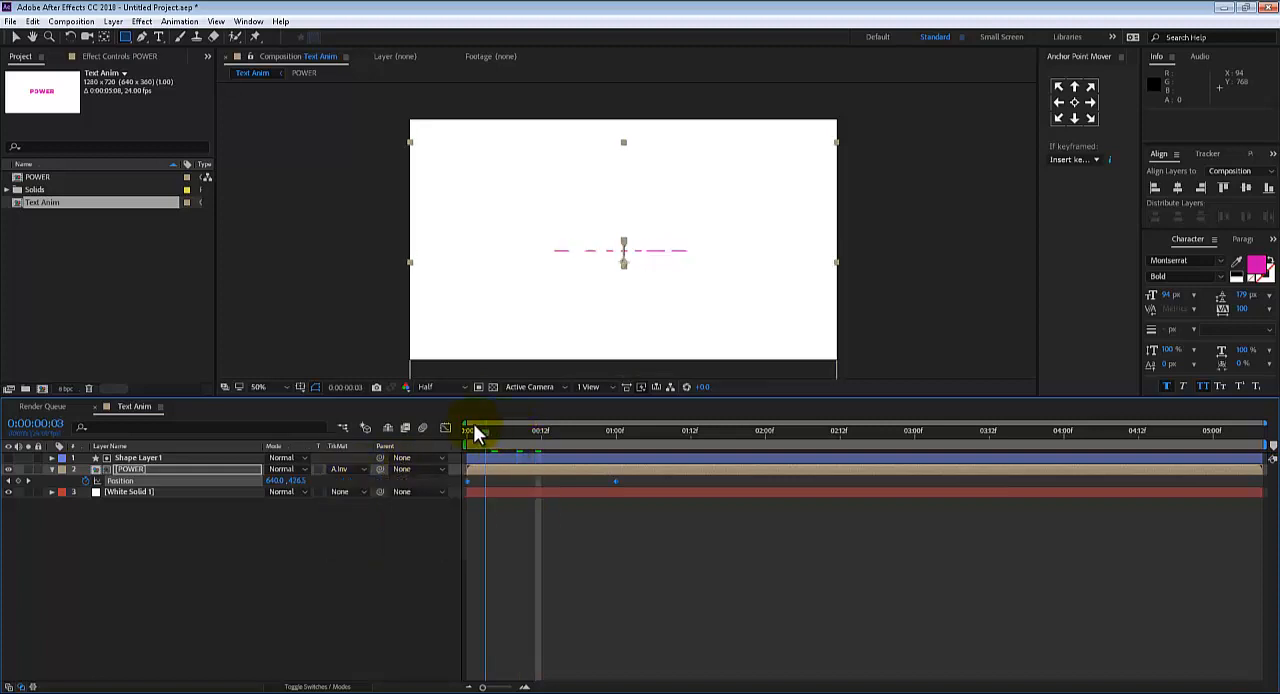
pyautogui.press('space')
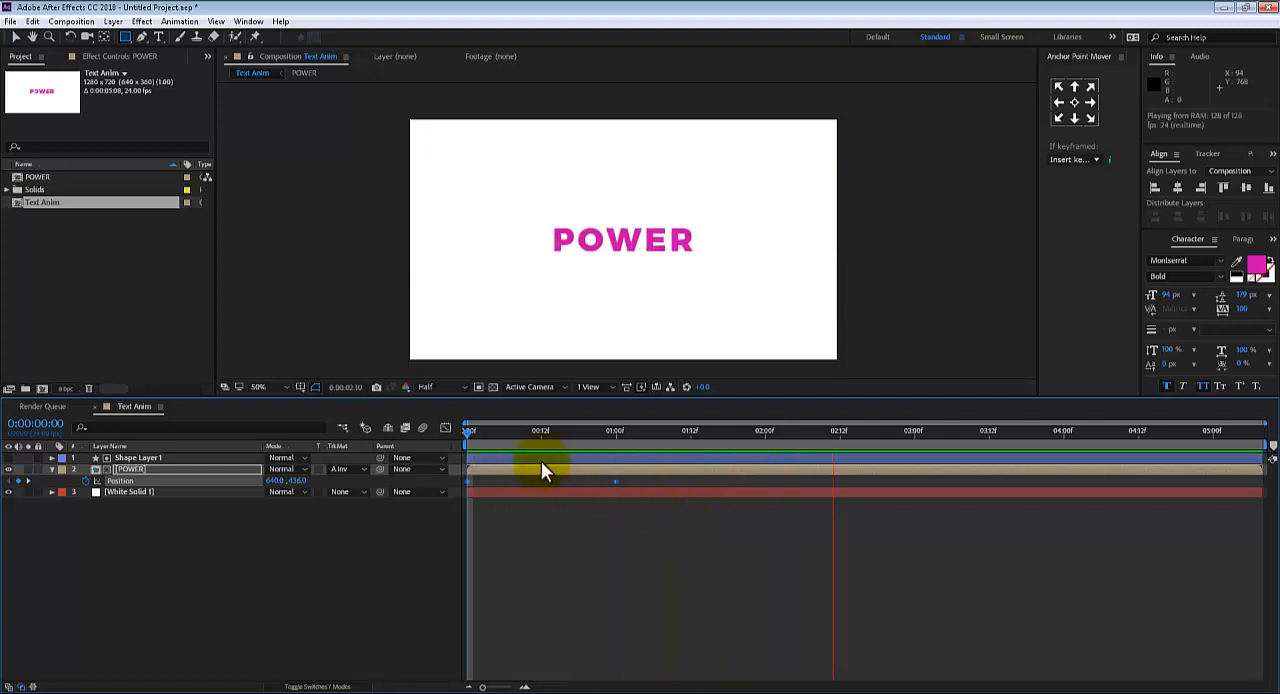
pyautogui.press('space')
pyautogui.click(493, 432)
pyautogui.moveTo(495, 432); pyautogui.dragTo(421, 458)
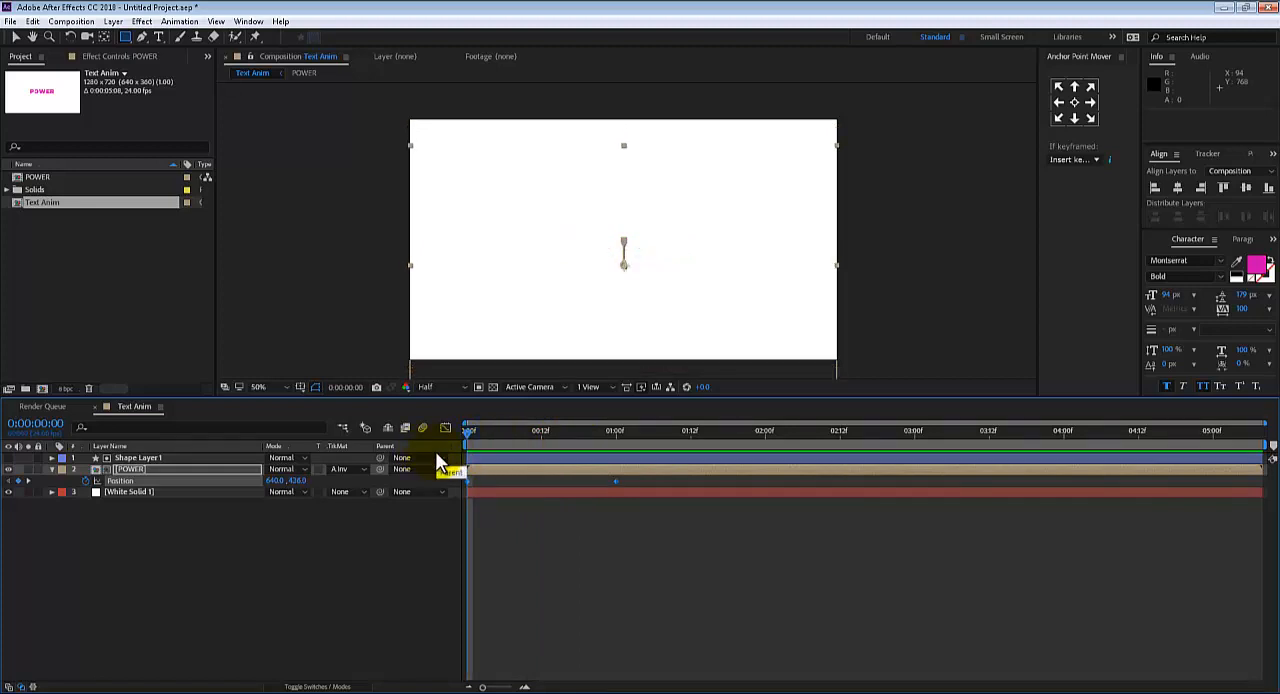
# Replace the rectangle shape layer with a circle about 450 px in diameter, placed directly below the POWER text
pyautogui.click(136, 457)
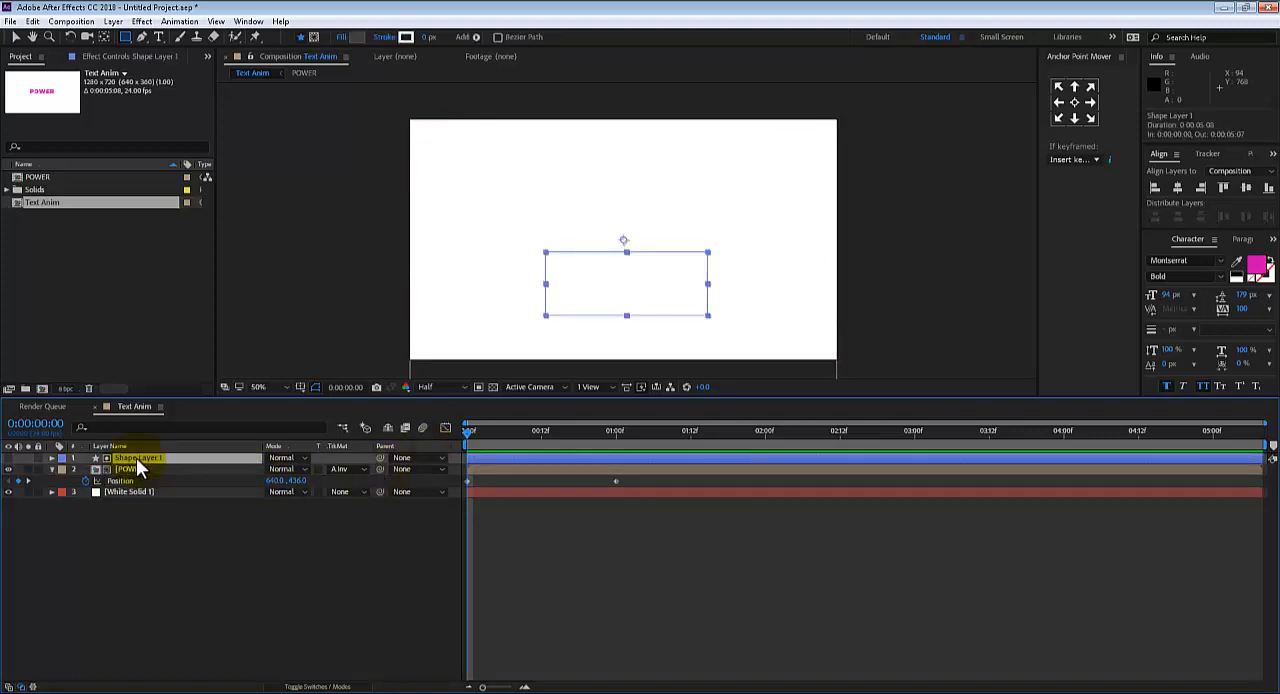
pyautogui.press('Delete')
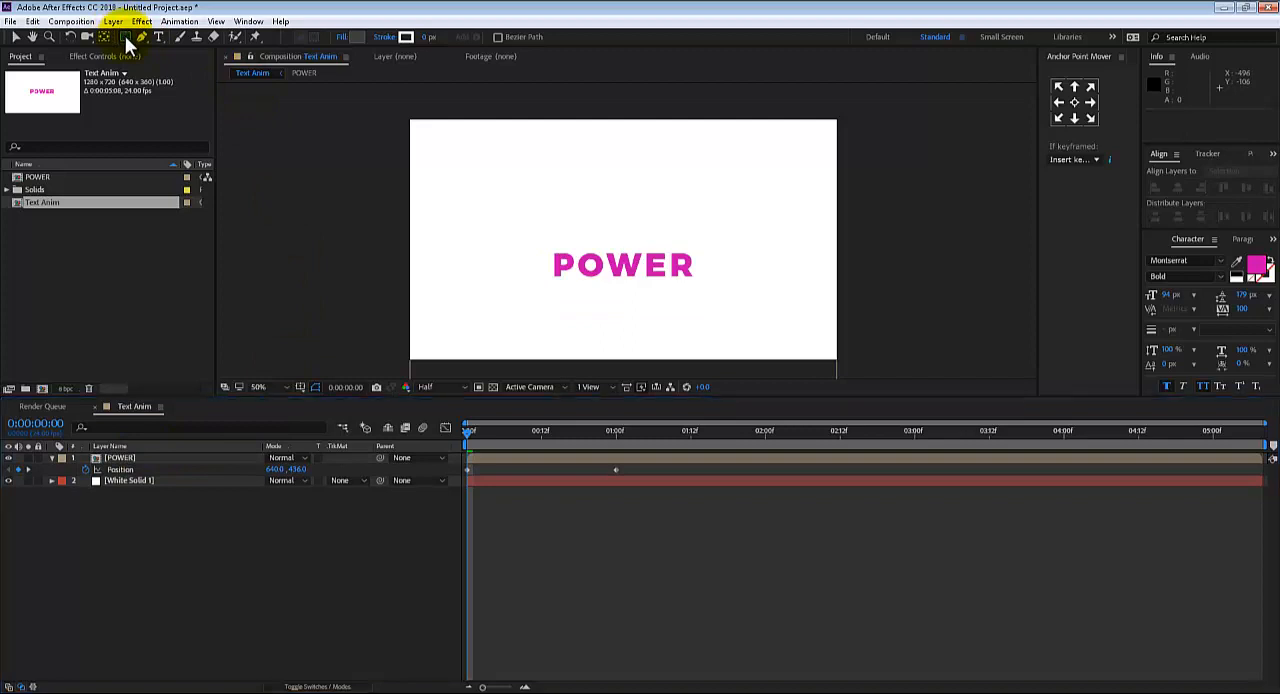
pyautogui.click(125, 36)
pyautogui.click(170, 65)
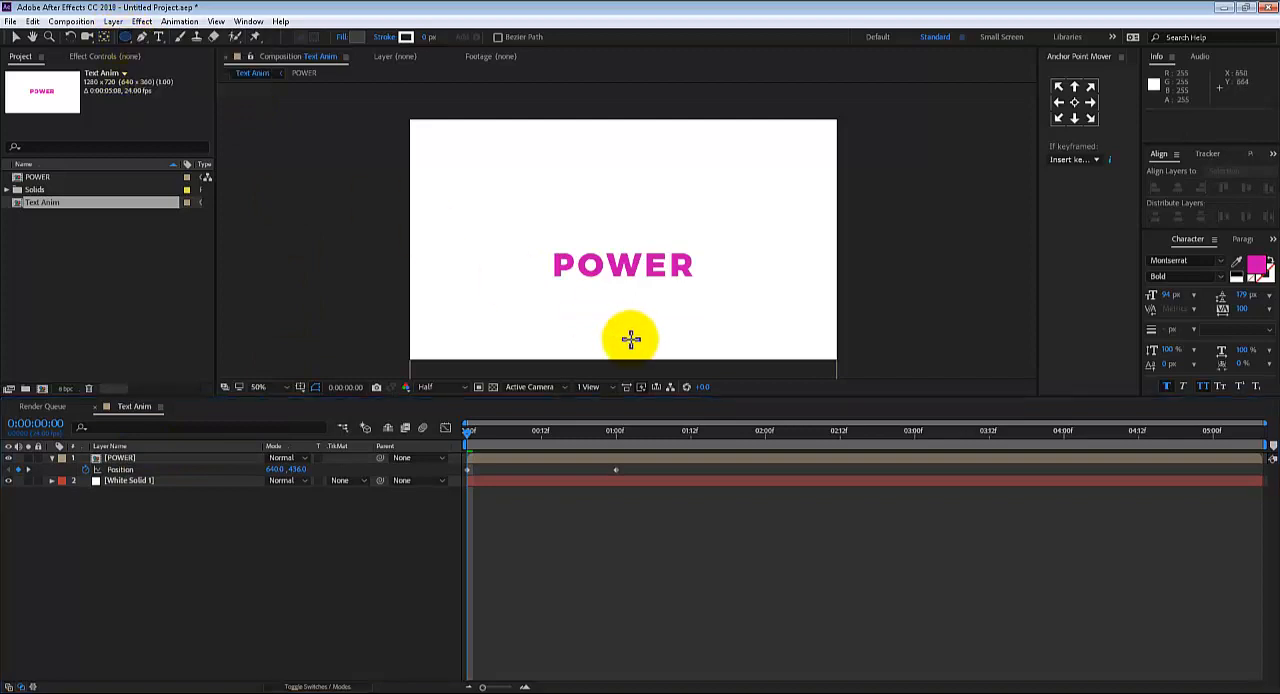
pyautogui.moveTo(703, 283); pyautogui.dragTo(548, 345)
pyautogui.press('v')
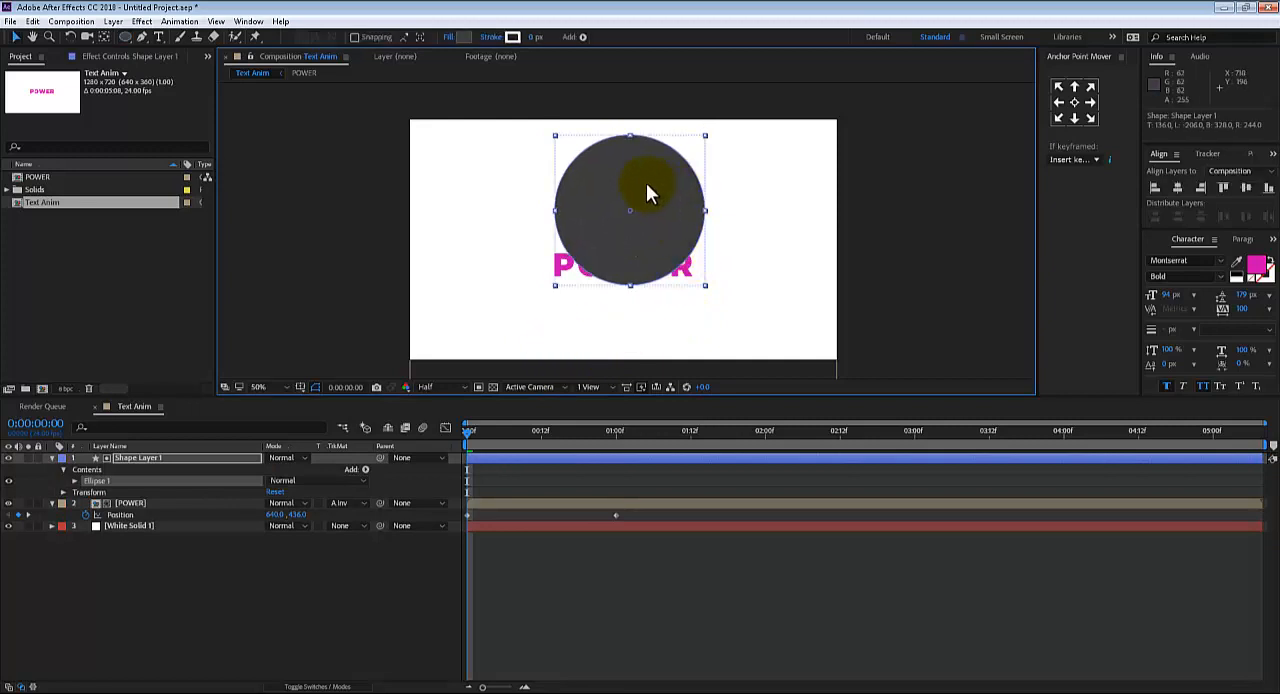
pyautogui.moveTo(645, 183); pyautogui.dragTo(637, 354)
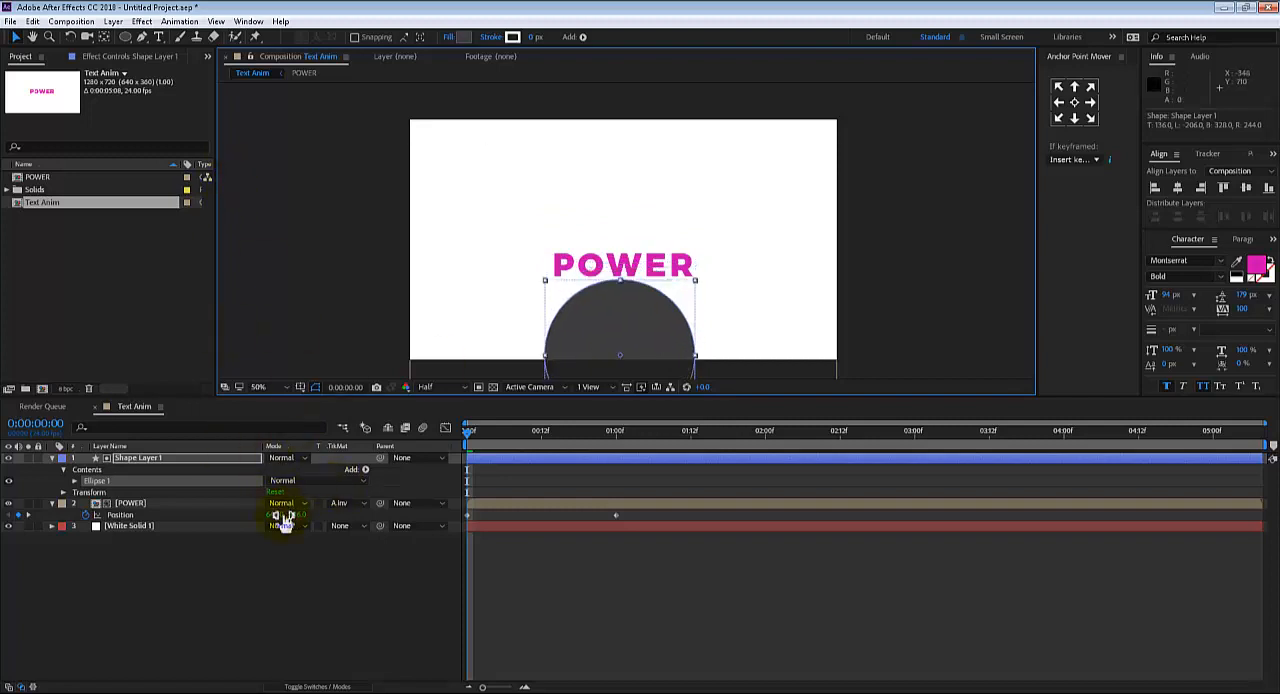
# Scale the circle layer to 192% and move it up so it covers the POWER text's starting position
pyautogui.press('s')
pyautogui.moveTo(274, 469); pyautogui.dragTo(336, 466)
pyautogui.moveTo(620, 351); pyautogui.dragTo(640, 268)
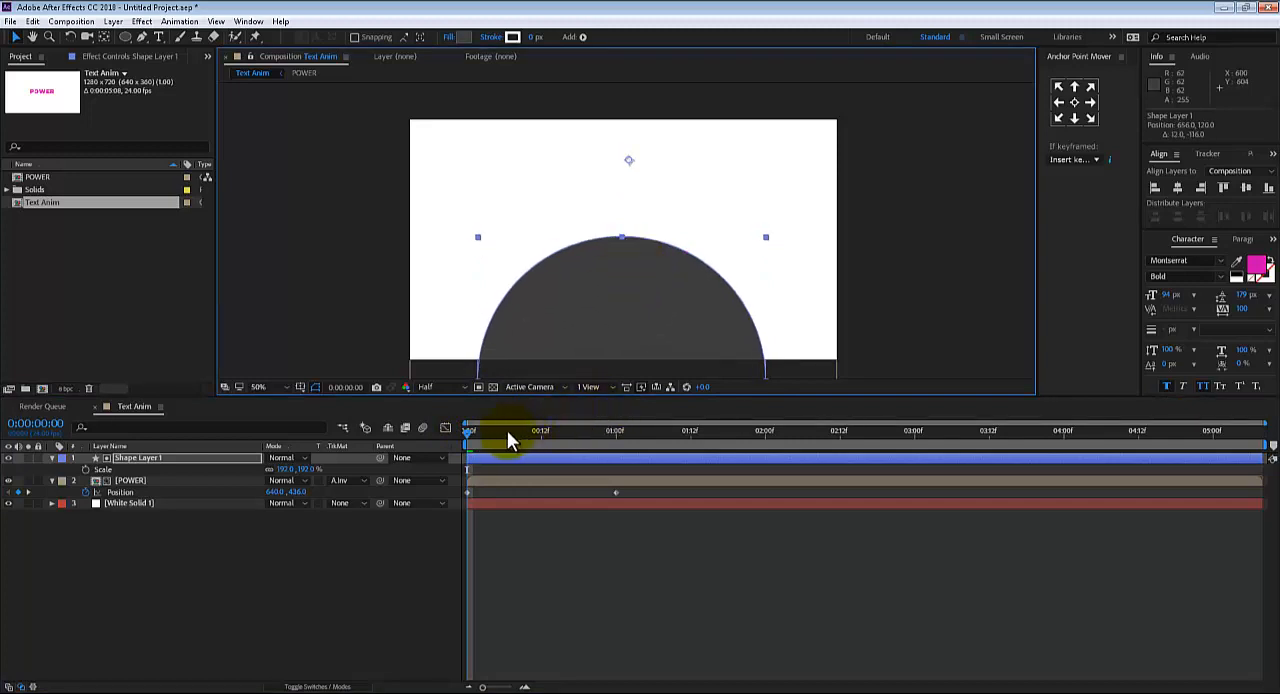
# At 0:00:01:00, raise the POWER layer's Position to 640, 309 so the text sits above the circle
pyautogui.moveTo(508, 431)
pyautogui.mouseDown()
pyautogui.moveTo(589, 444)
pyautogui.moveTo(614, 433)
pyautogui.mouseUp()
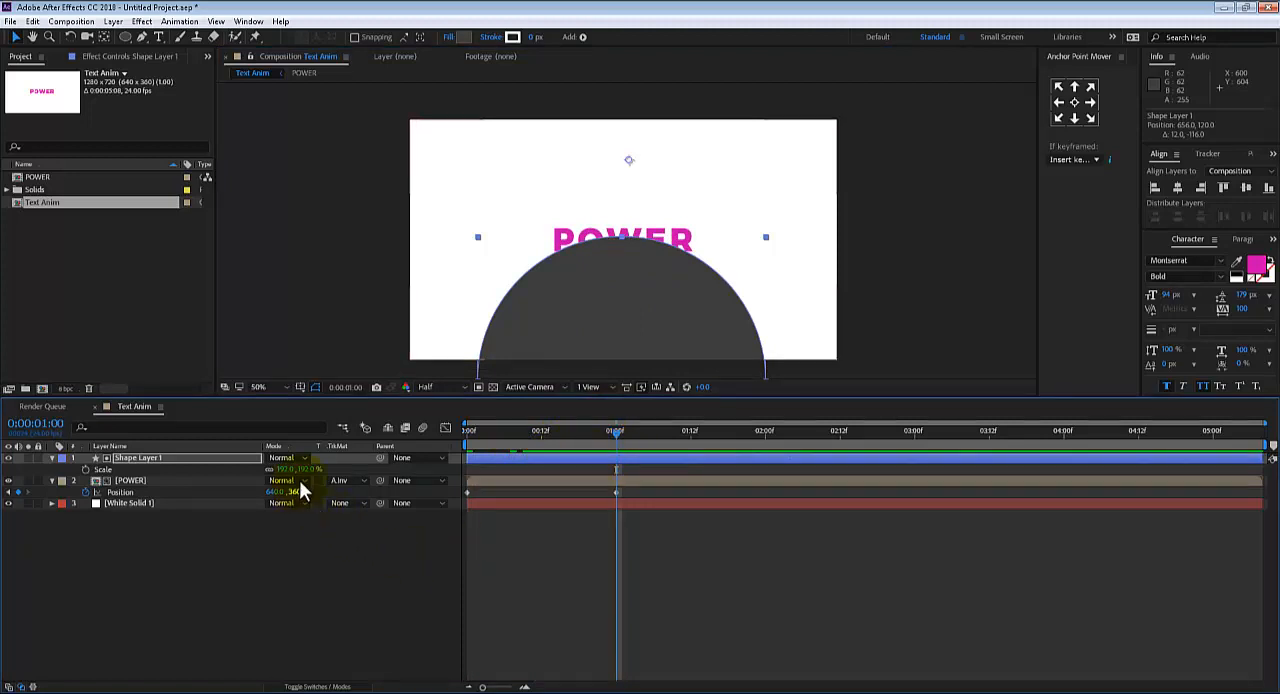
pyautogui.moveTo(300, 469); pyautogui.dragTo(329, 460)
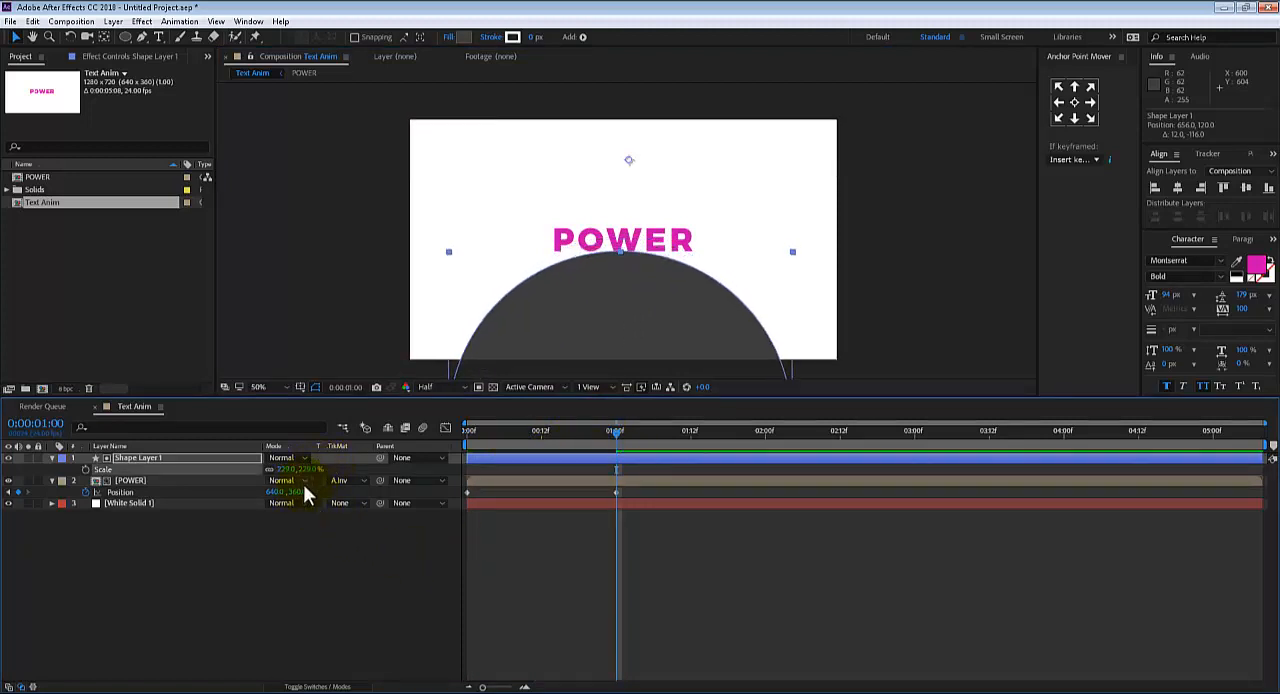
pyautogui.hotkey('ctrl', 'z')
pyautogui.click(303, 484)
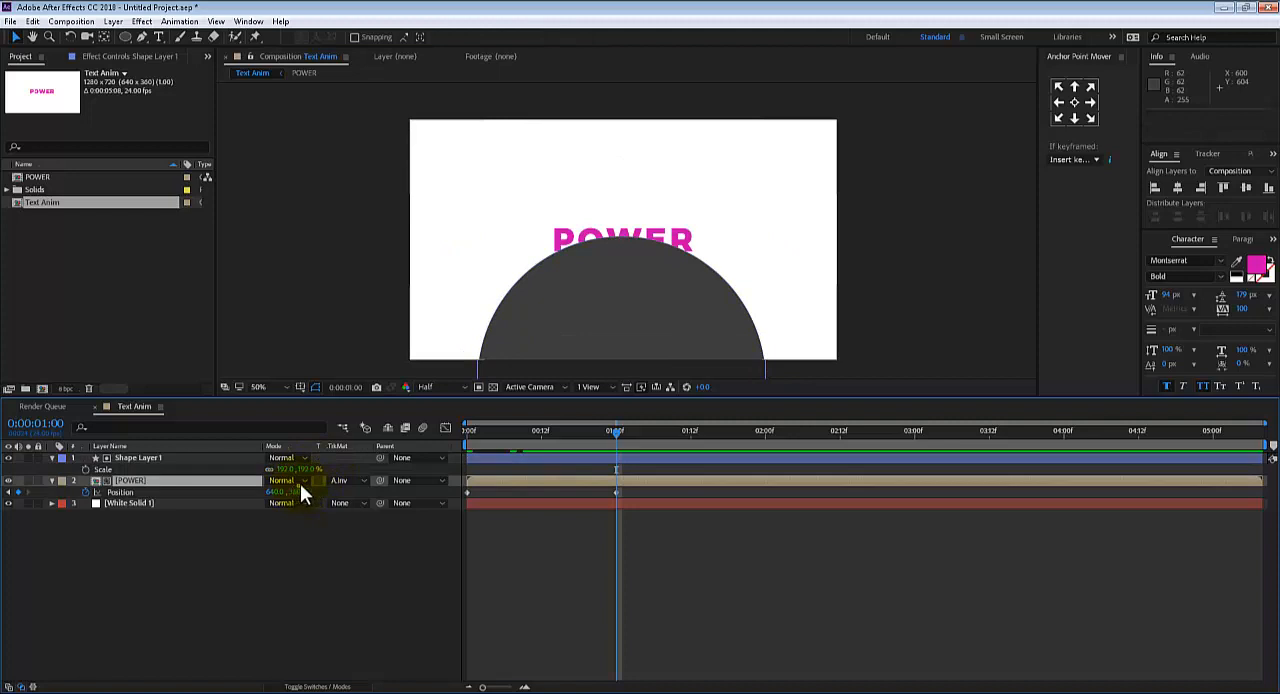
pyautogui.moveTo(300, 484)
pyautogui.mouseDown()
pyautogui.moveTo(312, 486)
pyautogui.moveTo(277, 480)
pyautogui.moveTo(277, 491)
pyautogui.mouseUp()
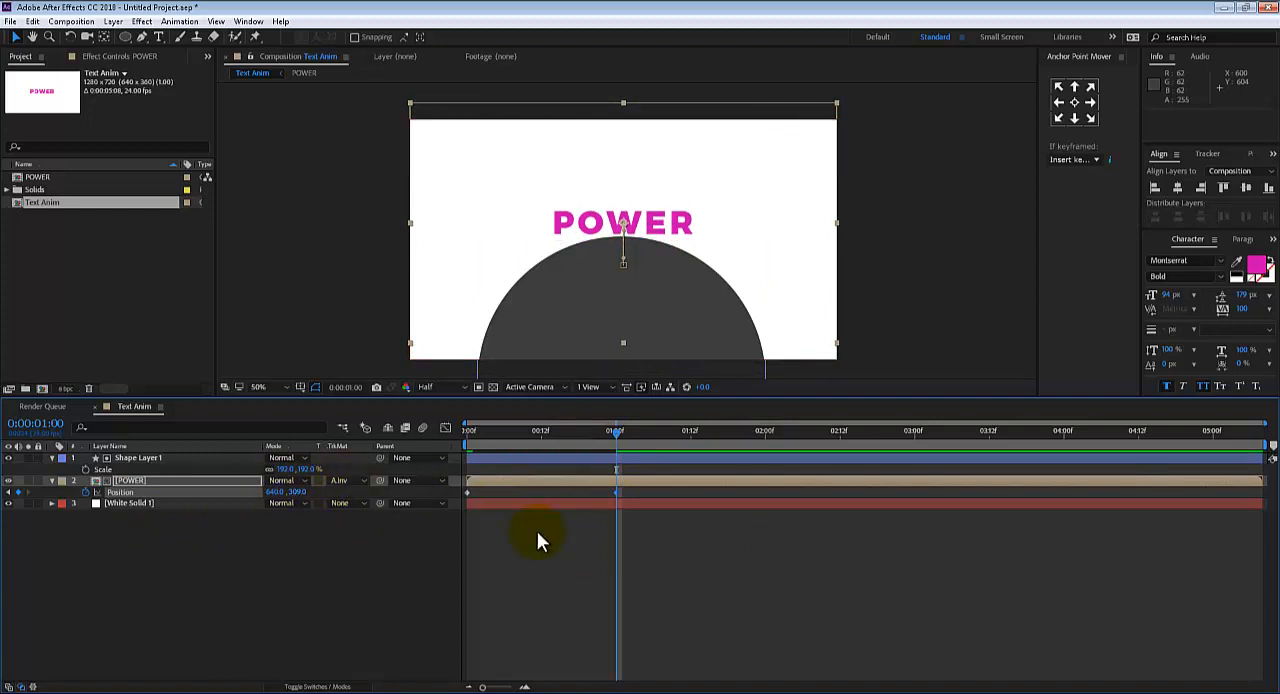
# Reset the POWER layer's track matte, reapply Alpha Inverted Matte "Shape Layer 1", and scrub back to 0:00:00:00
pyautogui.click(351, 483)
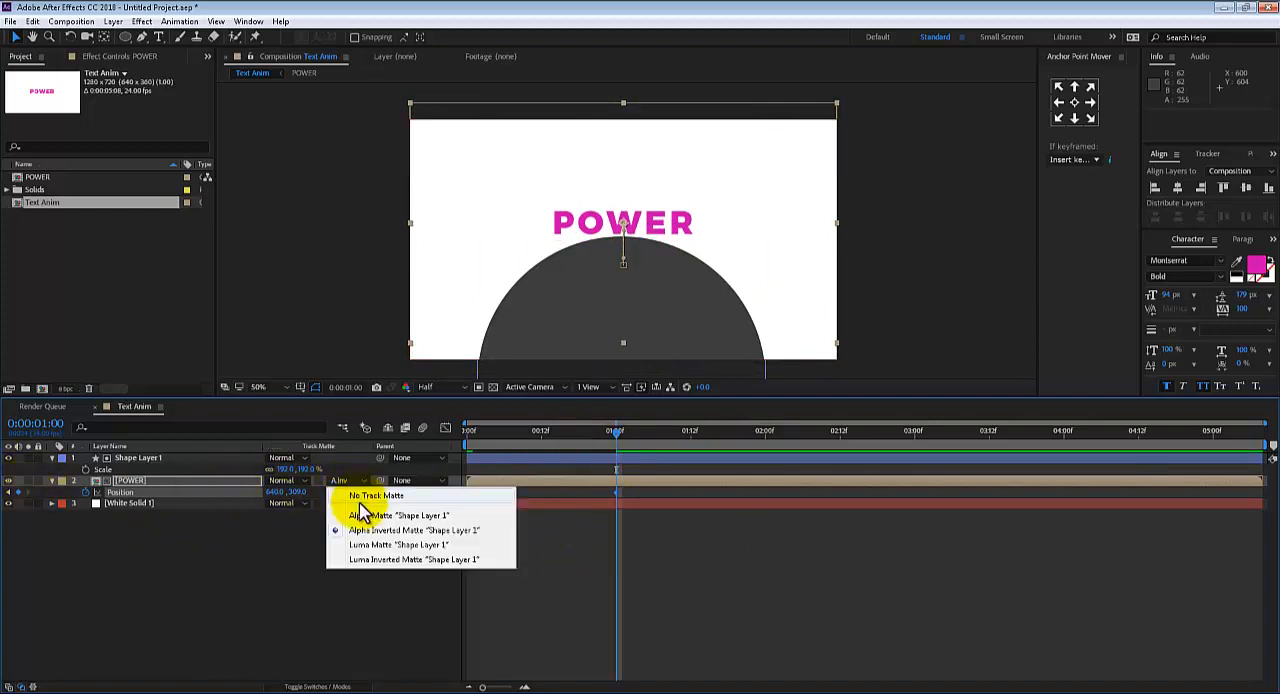
pyautogui.click(360, 494)
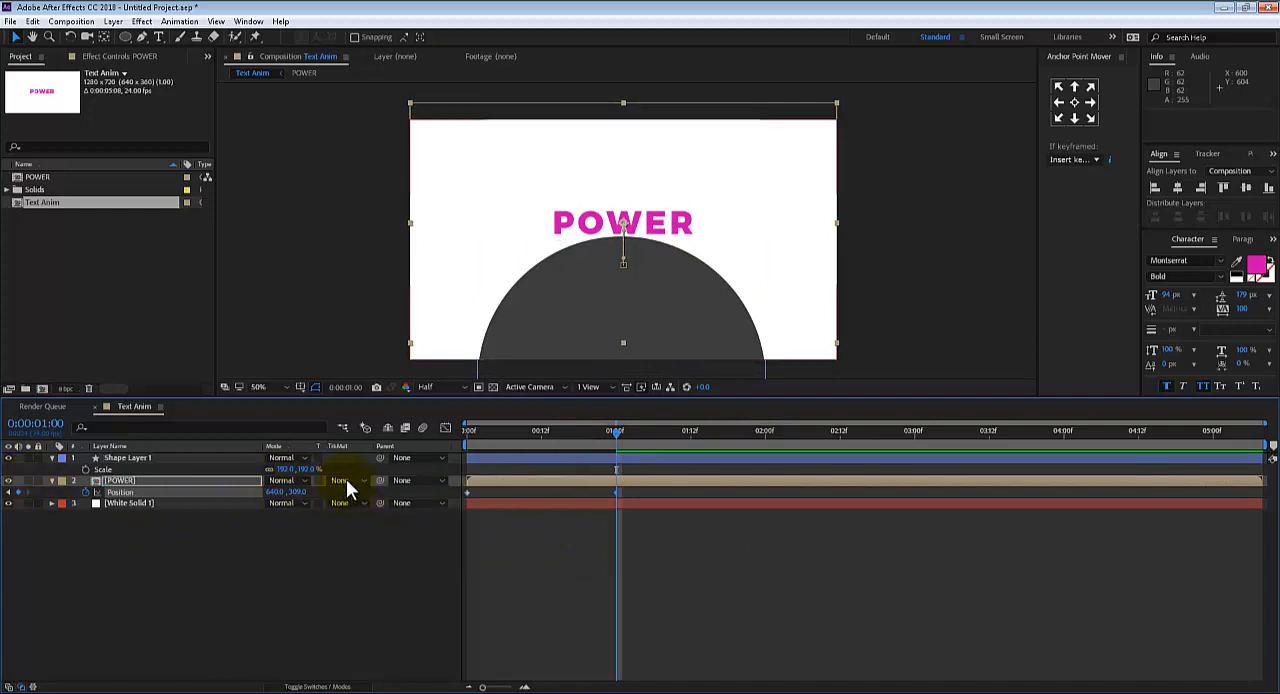
pyautogui.click(347, 484)
pyautogui.click(362, 495)
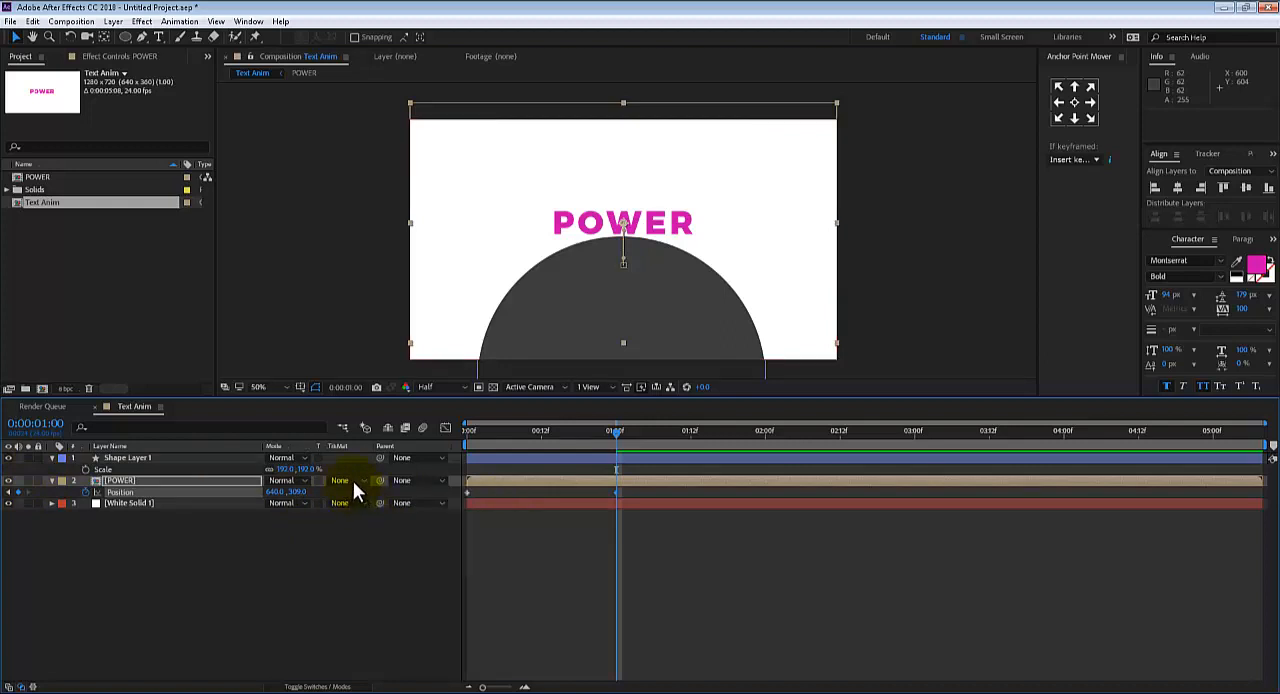
pyautogui.click(353, 484)
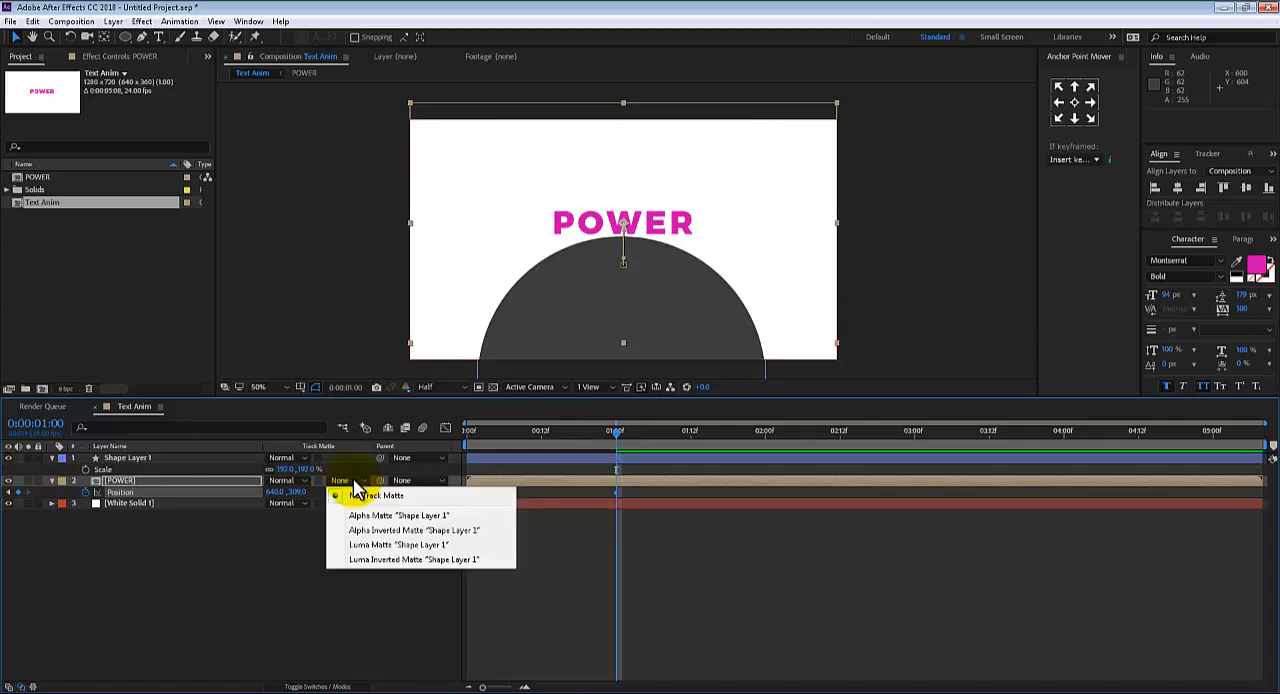
pyautogui.click(375, 533)
pyautogui.moveTo(603, 430); pyautogui.dragTo(462, 425)
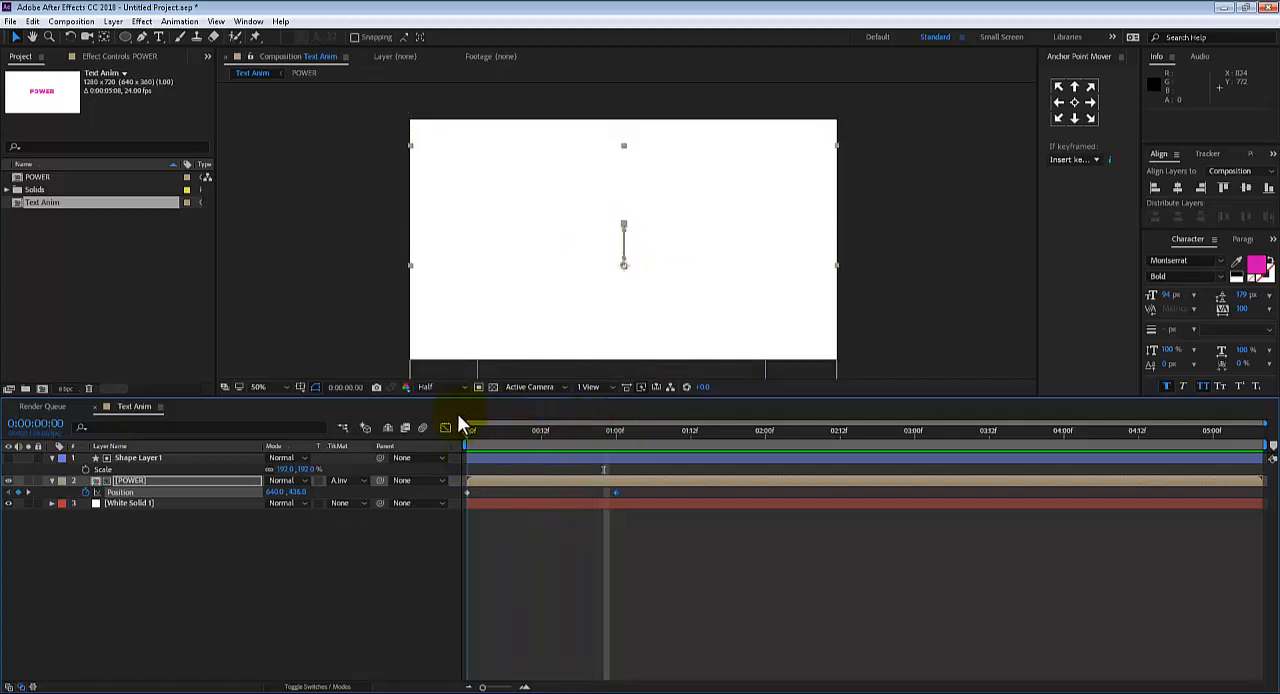
# Undo the circle, its matte and the Position changes, restoring the deleted rectangle as the POWER layer's matte
pyautogui.hotkey('ctrl', 'z')
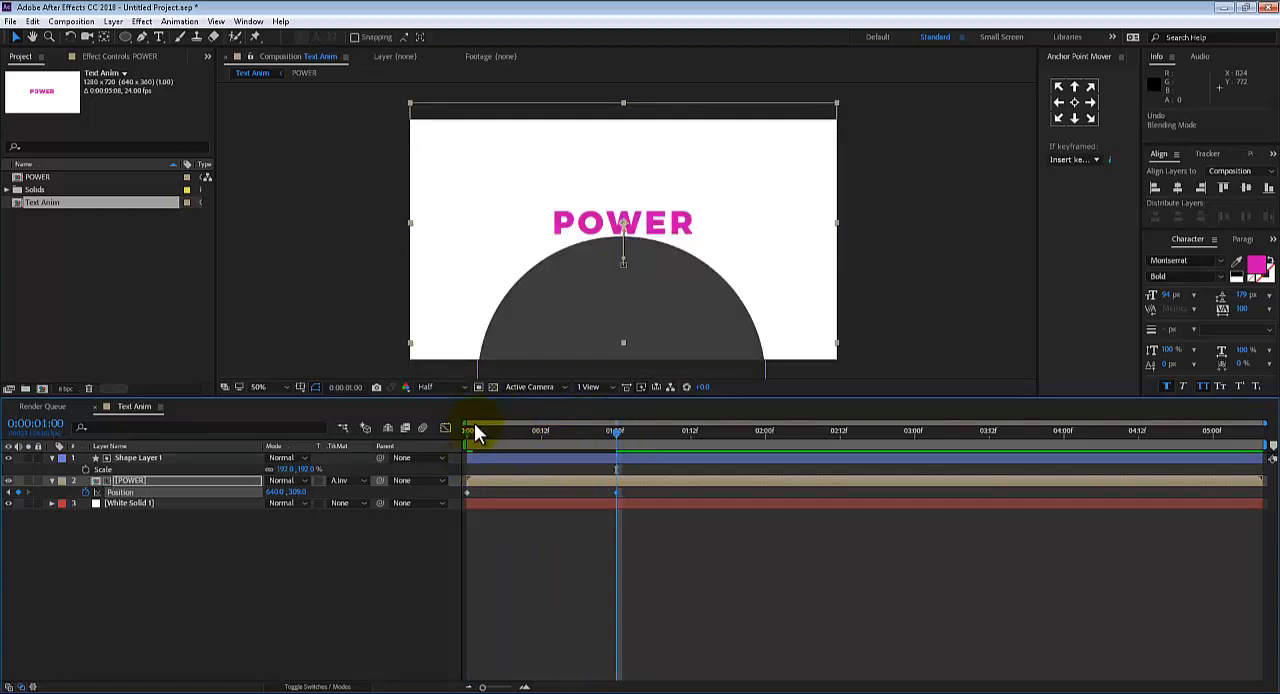
pyautogui.hotkey('ctrl', 'z')
pyautogui.hotkey('ctrl', 'z')
pyautogui.hotkey('ctrl', 'z')
pyautogui.hotkey('ctrl', 'z')
pyautogui.hotkey('ctrl', 'z')
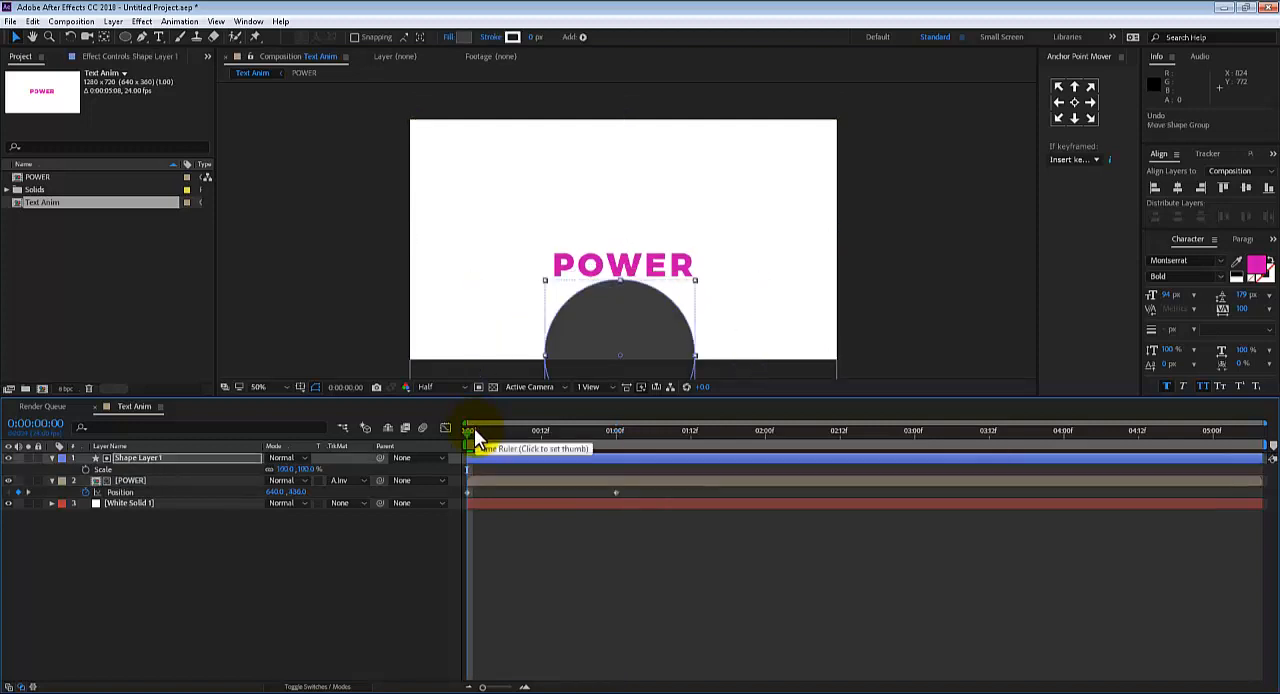
pyautogui.hotkey('ctrl', 'z')
pyautogui.hotkey('ctrl', 'z')
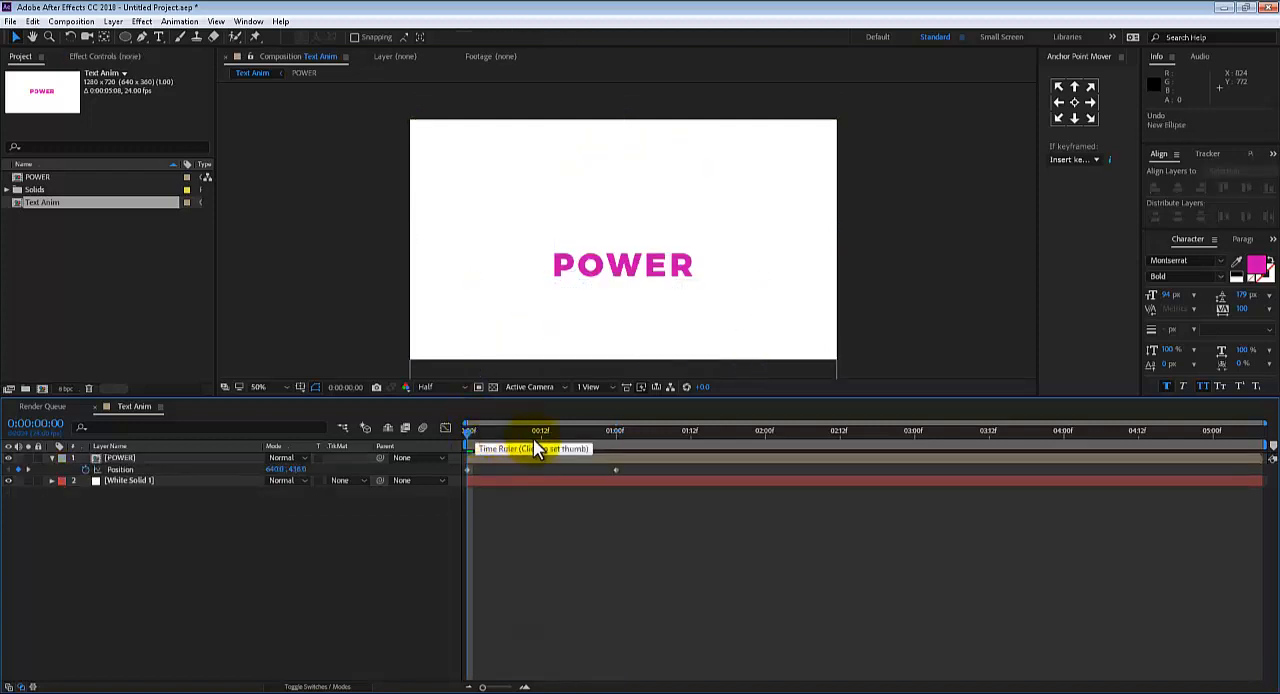
pyautogui.moveTo(533, 438)
pyautogui.mouseDown()
pyautogui.moveTo(469, 434)
pyautogui.moveTo(637, 433)
pyautogui.moveTo(493, 433)
pyautogui.moveTo(566, 436)
pyautogui.moveTo(523, 437)
pyautogui.mouseUp()
pyautogui.hotkey('ctrl', 'z')
# Preview the rectangle-matted reveal, and show the POWER layer's Position keyframe at 0:00:01:00 in the Graph Editor
pyautogui.click(625, 552)
pyautogui.press('space')
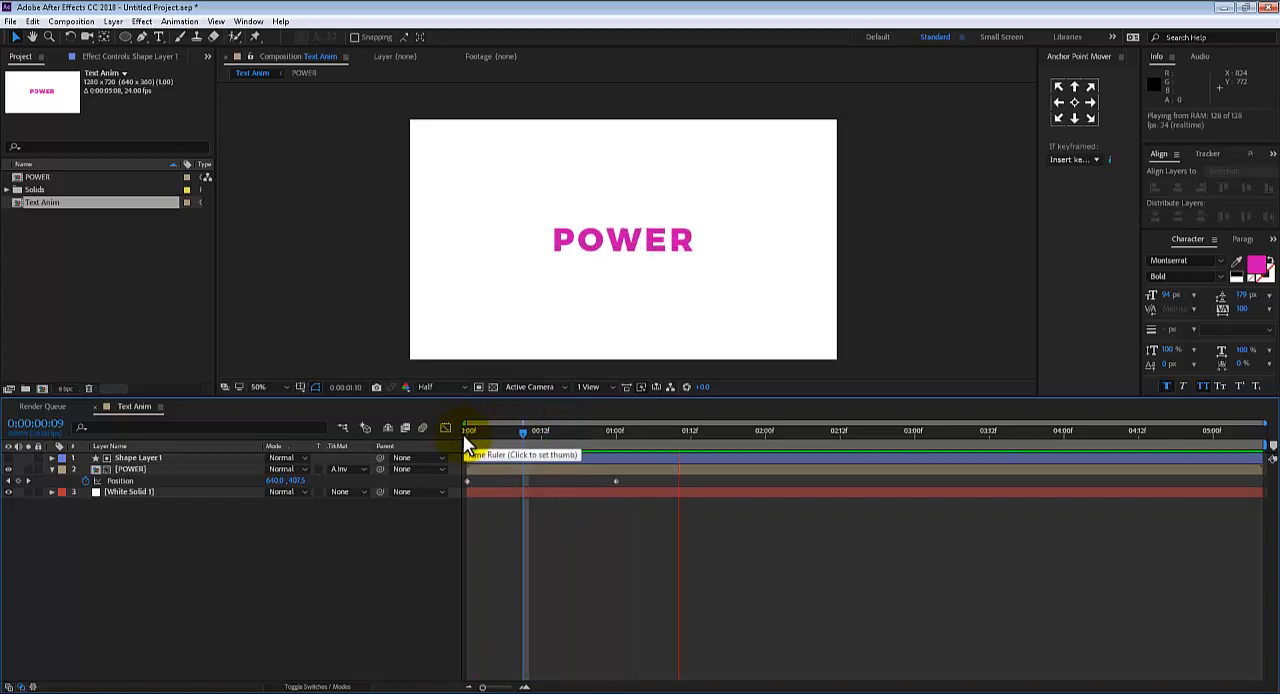
pyautogui.moveTo(515, 434); pyautogui.dragTo(620, 430)
pyautogui.click(616, 482)
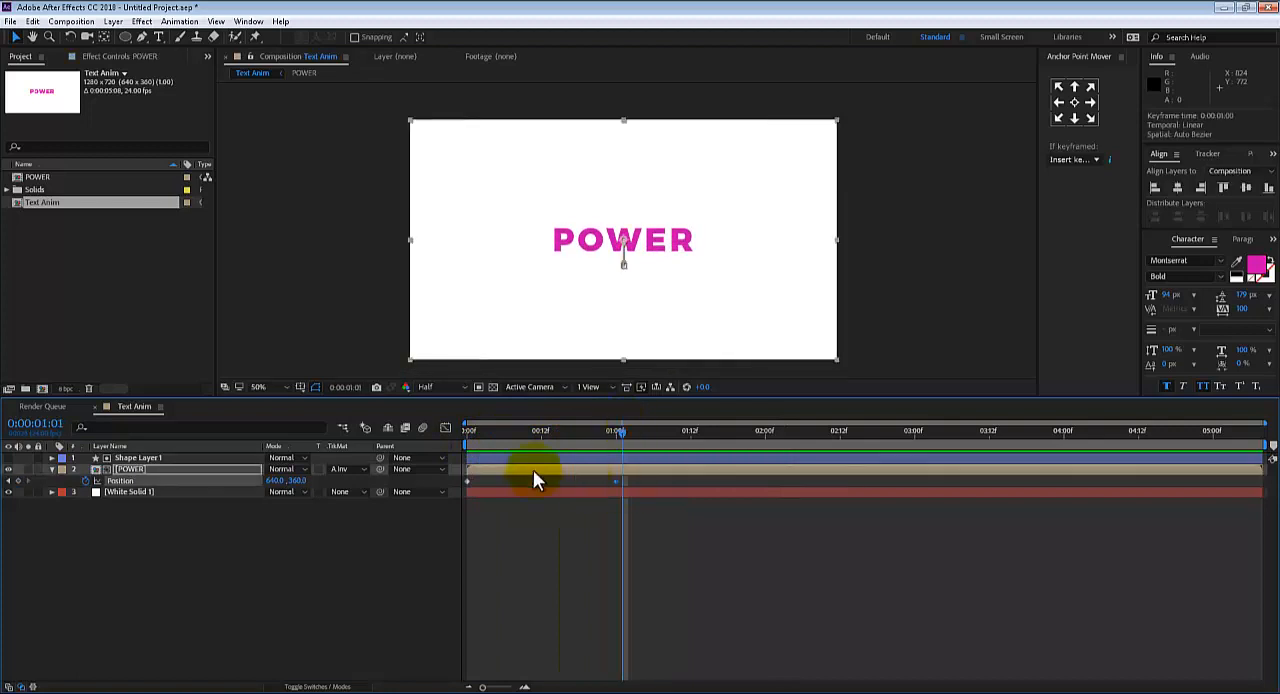
pyautogui.click(446, 428)
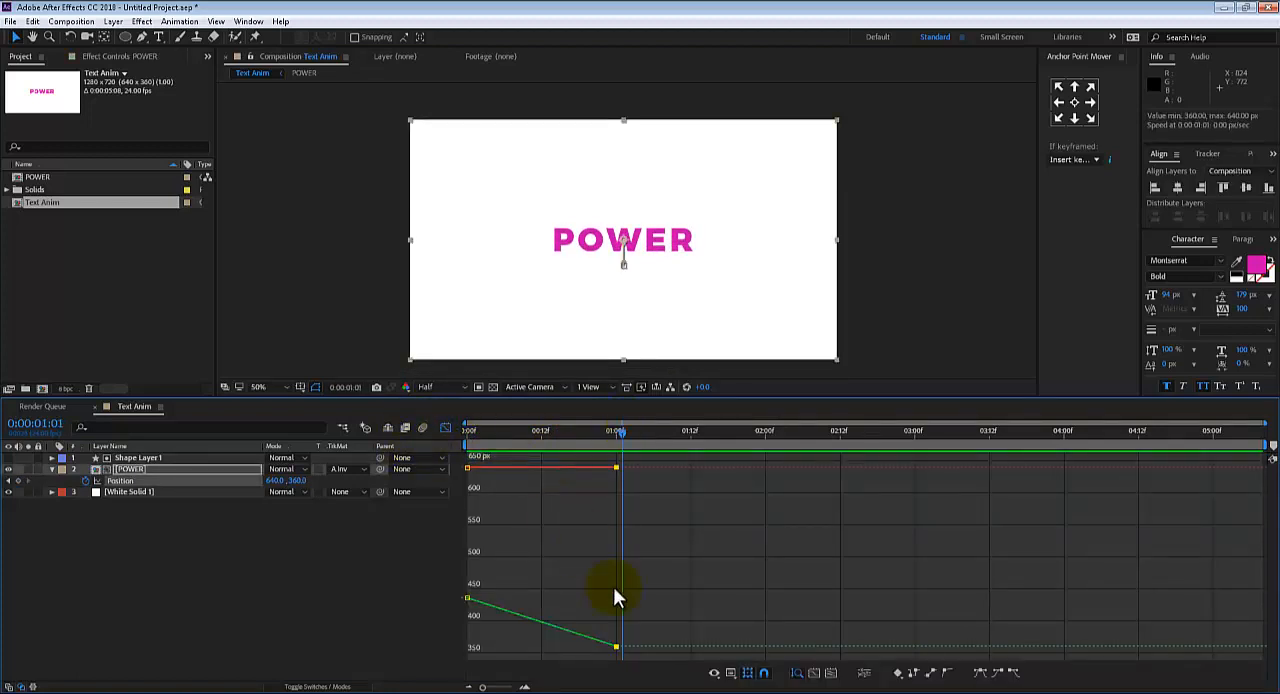
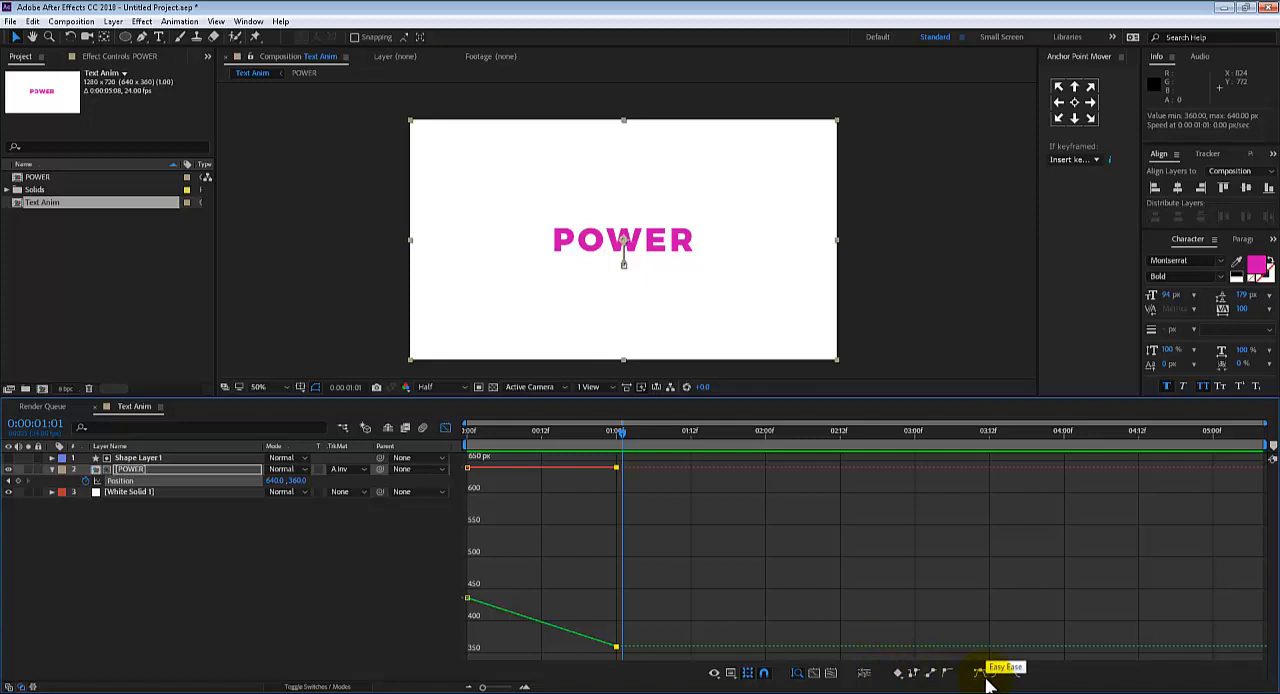
# Separate the POWER layer's Position into X and Y dimensions, and apply Easy Ease to both Y Position keyframes
pyautogui.click(982, 673)
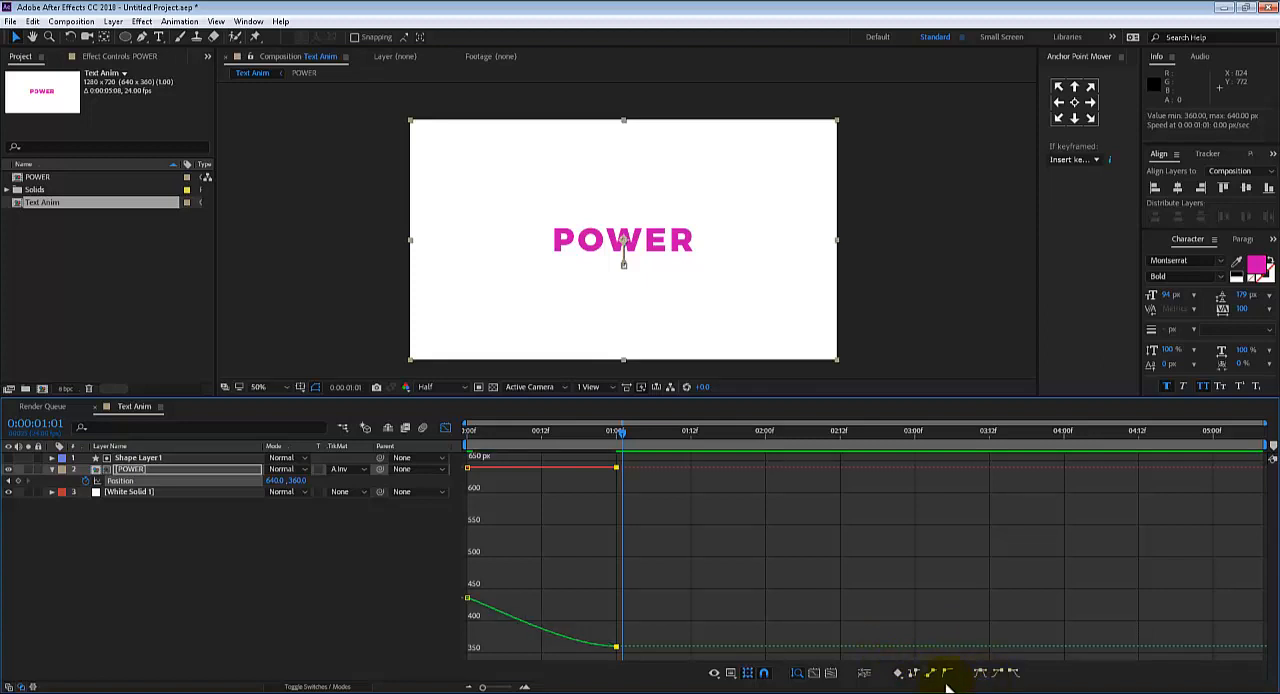
pyautogui.click(866, 673)
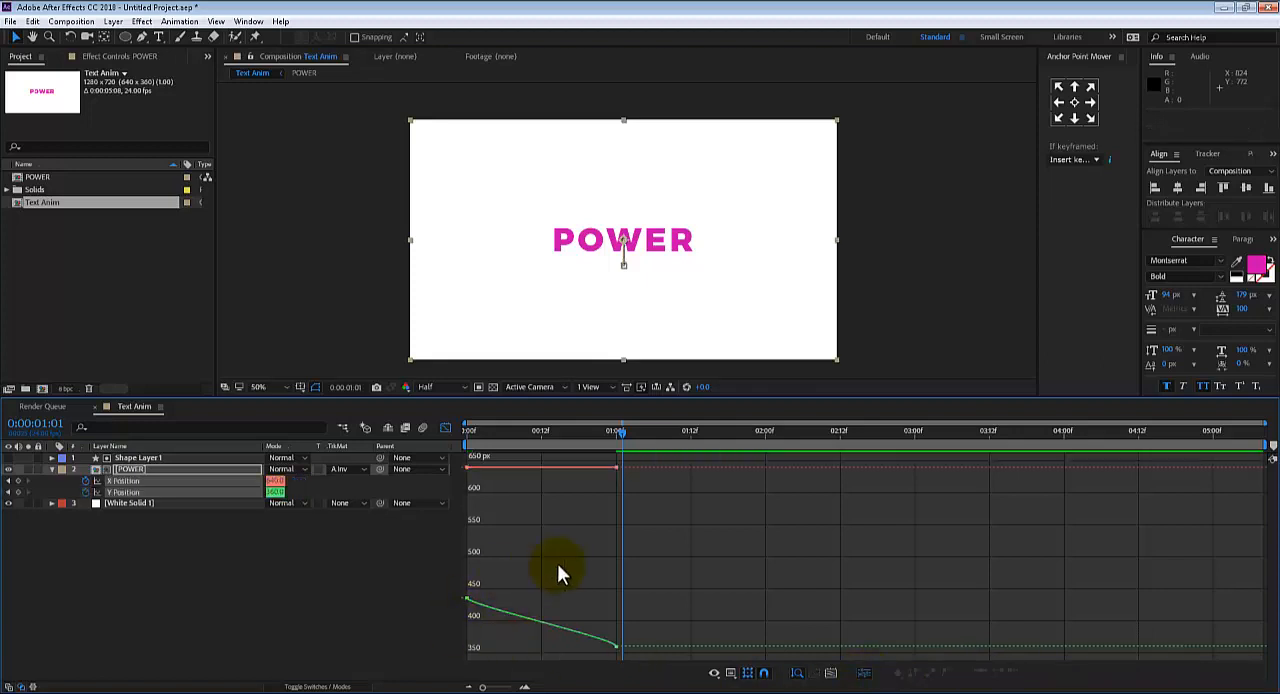
pyautogui.moveTo(451, 628); pyautogui.dragTo(451, 628)
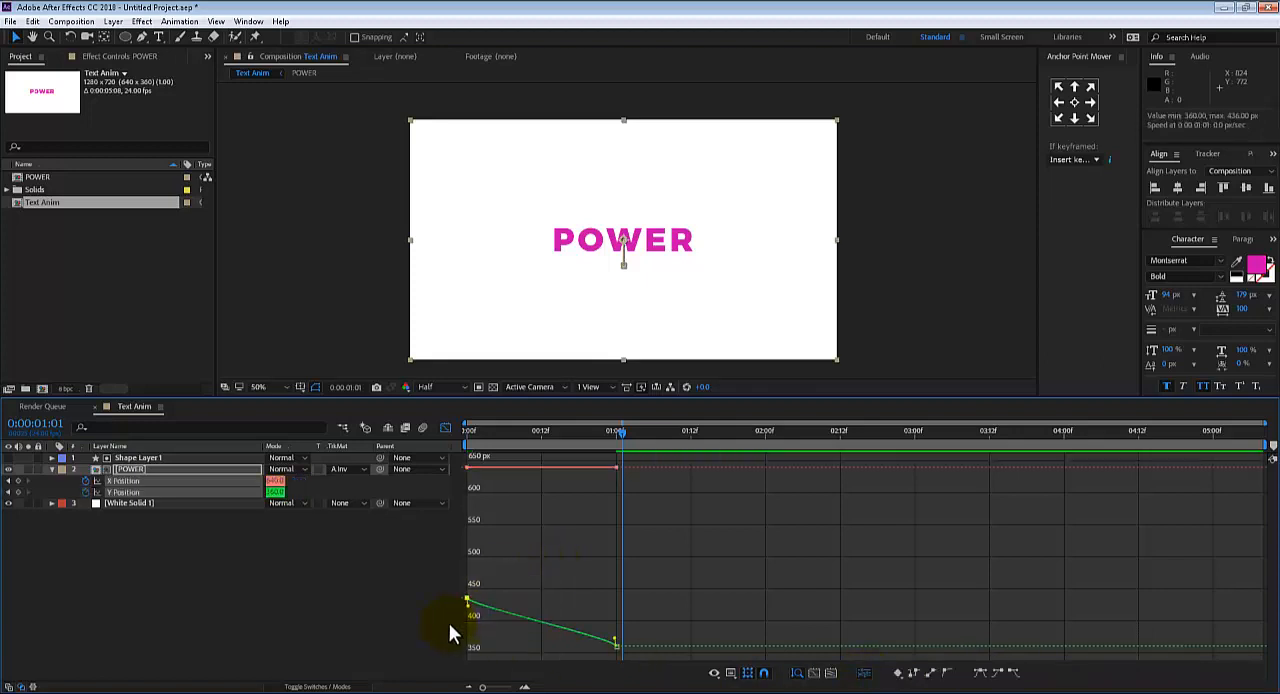
pyautogui.click(980, 675)
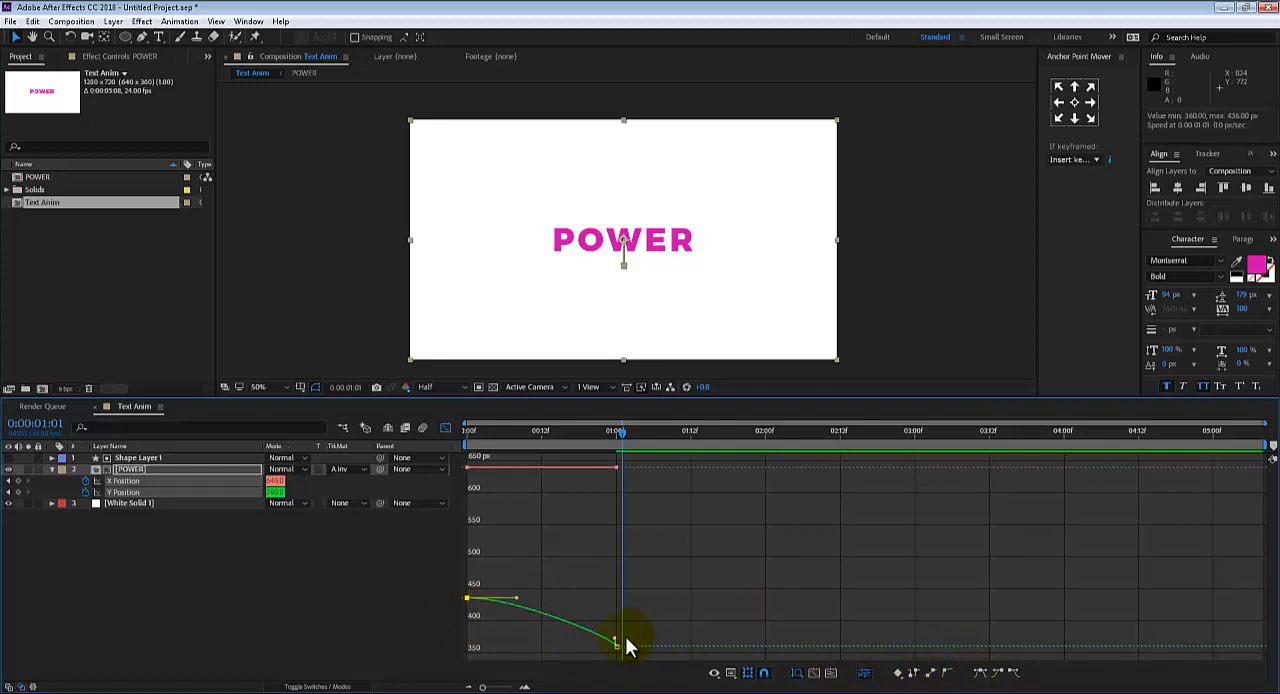
pyautogui.moveTo(634, 634); pyautogui.dragTo(588, 660)
pyautogui.click(980, 673)
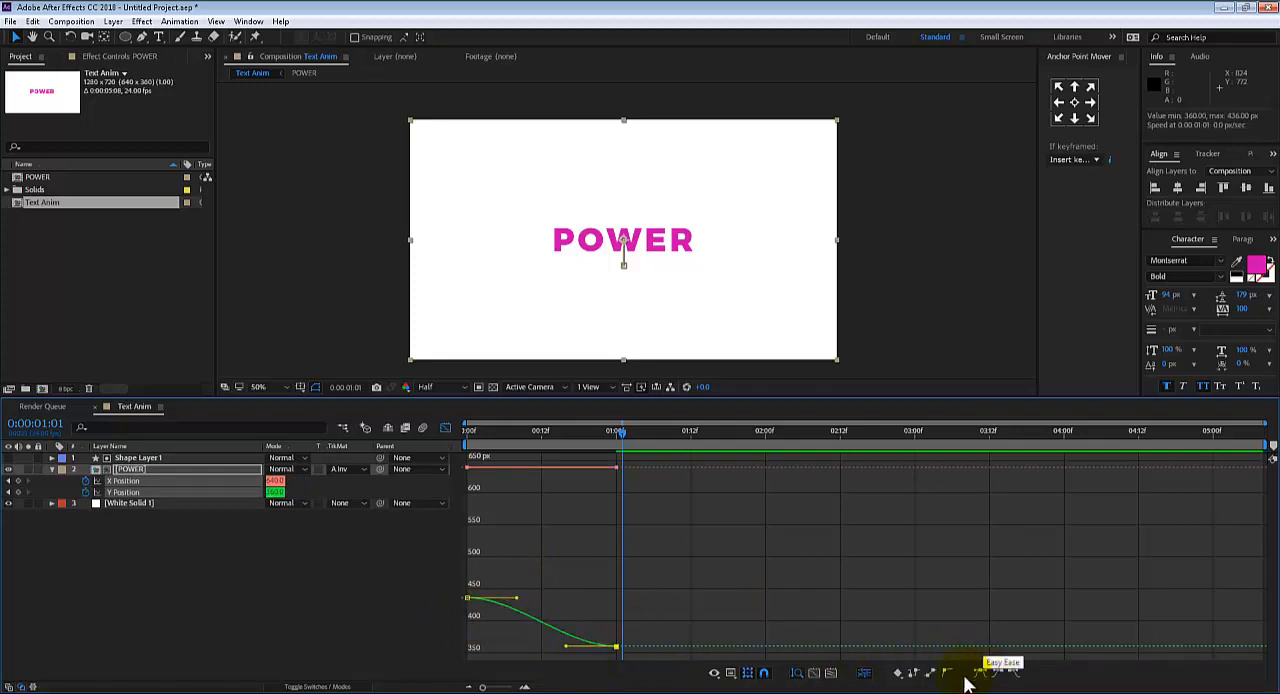
# Lengthen both Y Position ease handles, stretching the ending one most for a steep start and soft landing, and preview the motion
pyautogui.click(486, 602)
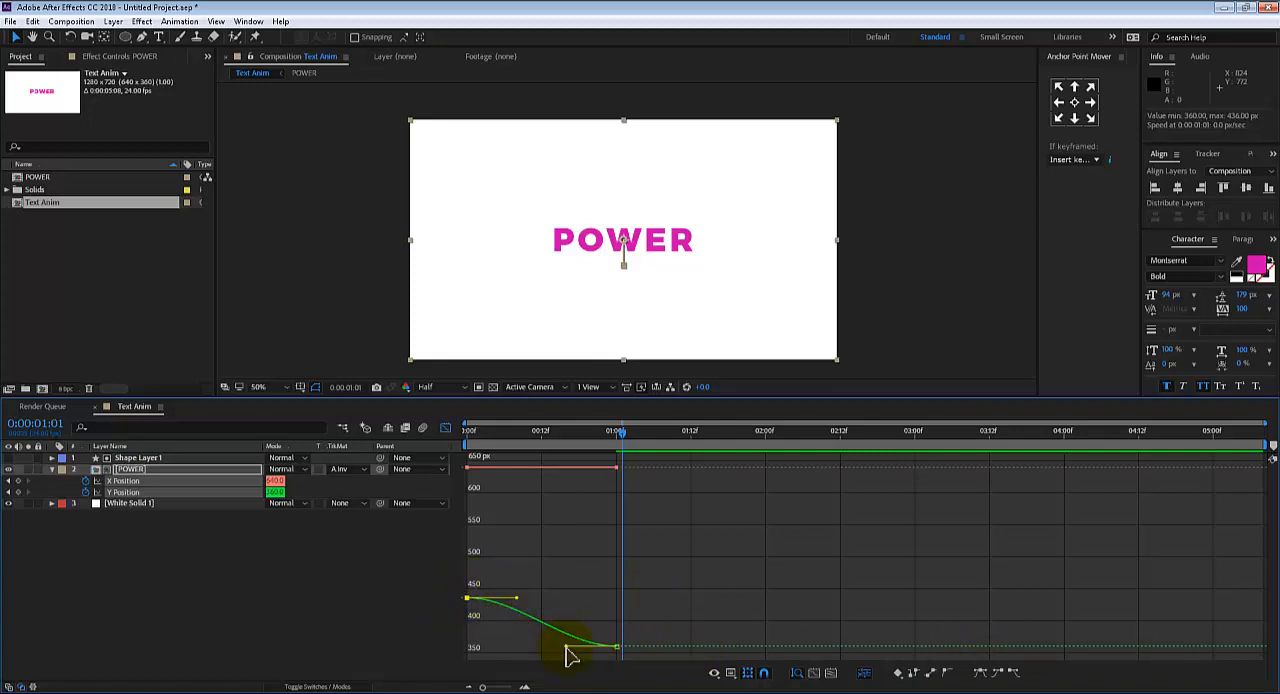
pyautogui.moveTo(566, 648); pyautogui.dragTo(509, 646)
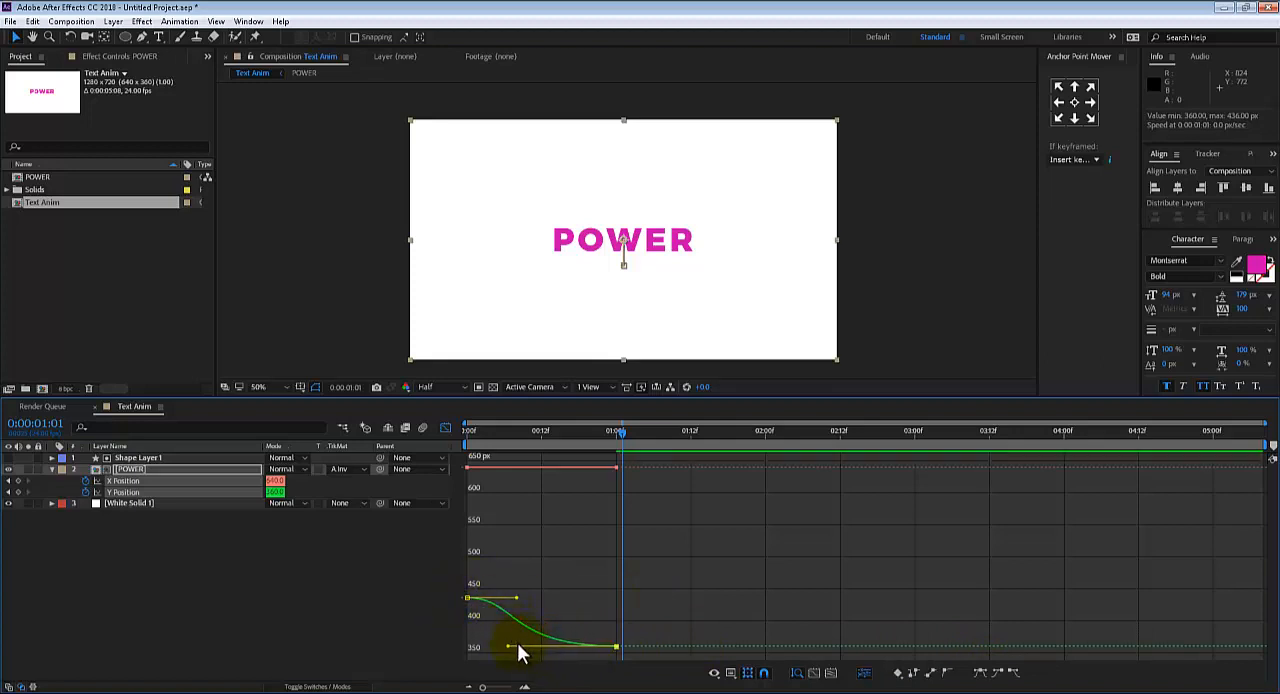
pyautogui.moveTo(518, 599); pyautogui.dragTo(530, 598)
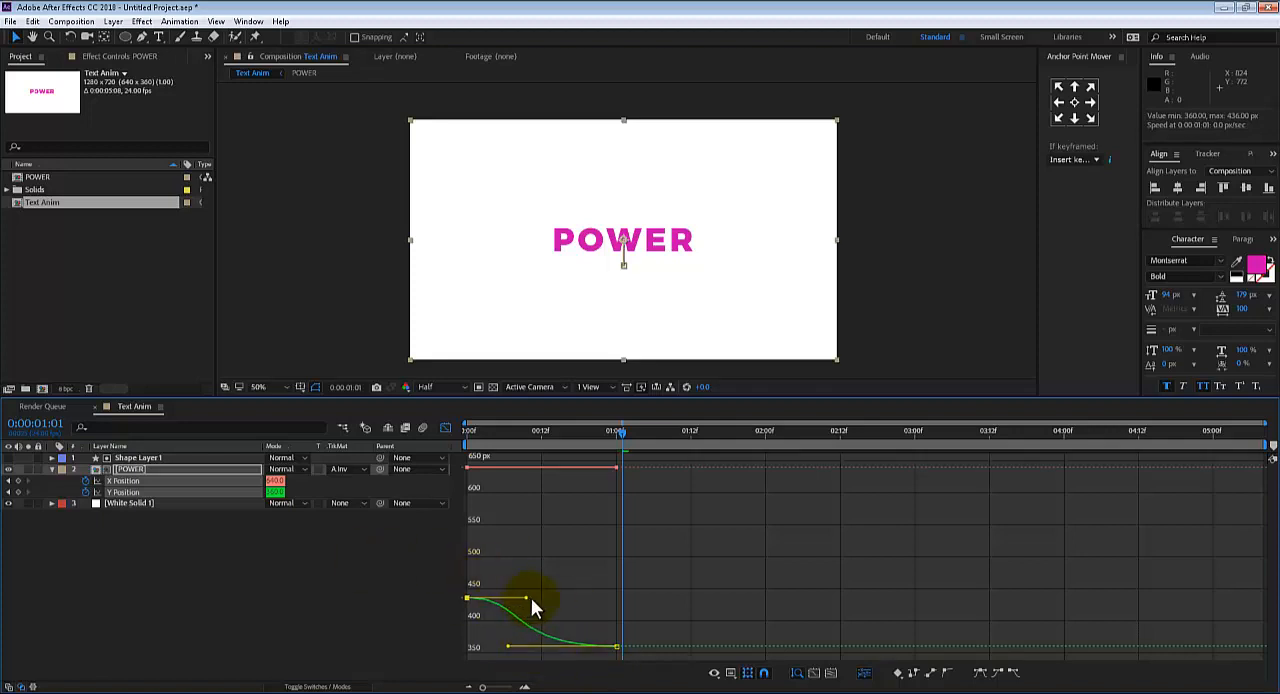
pyautogui.press('Home')
pyautogui.press('space')
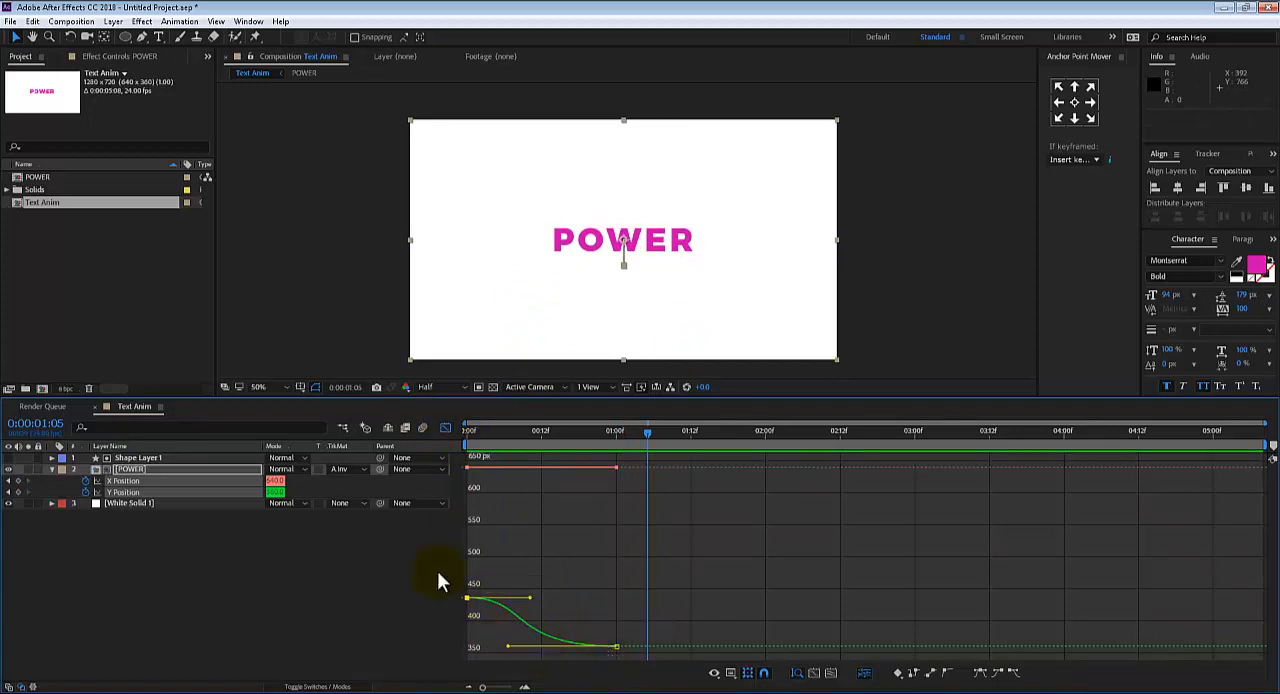
# Close the Graph Editor, move the POWER layer's ending X and Y Position keyframes to 0:00:00:18, and preview the faster reveal
pyautogui.click(445, 429)
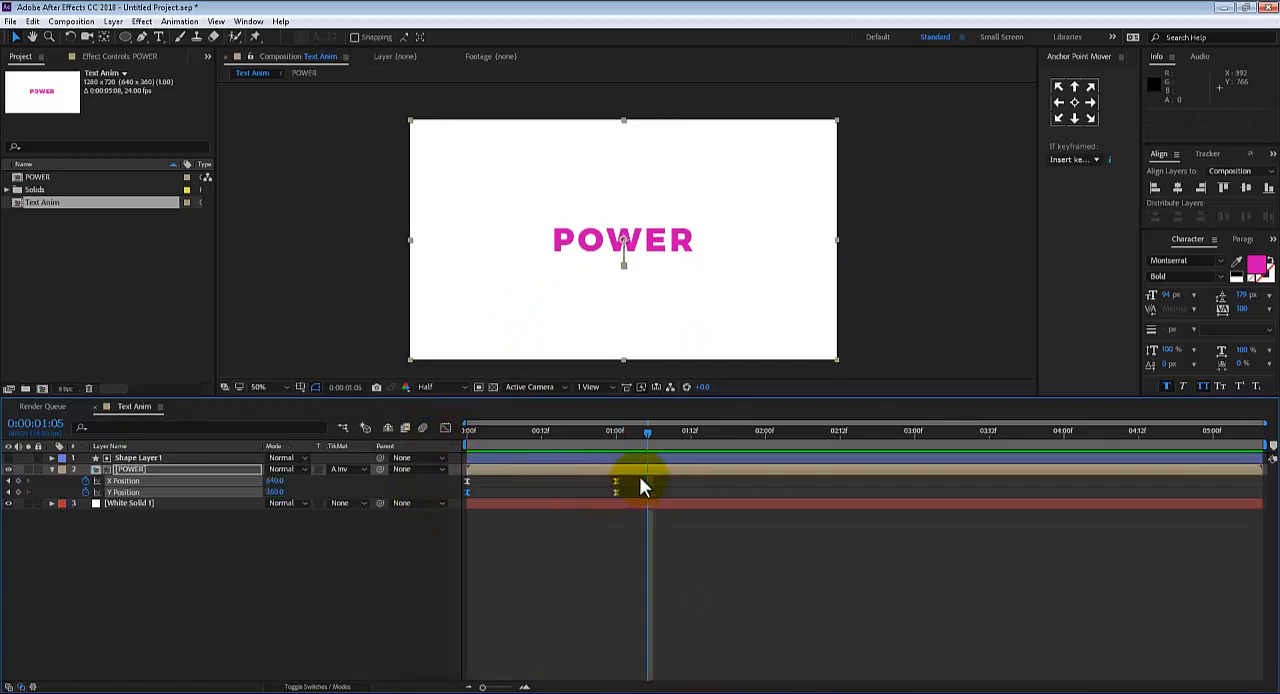
pyautogui.moveTo(613, 490); pyautogui.dragTo(528, 492)
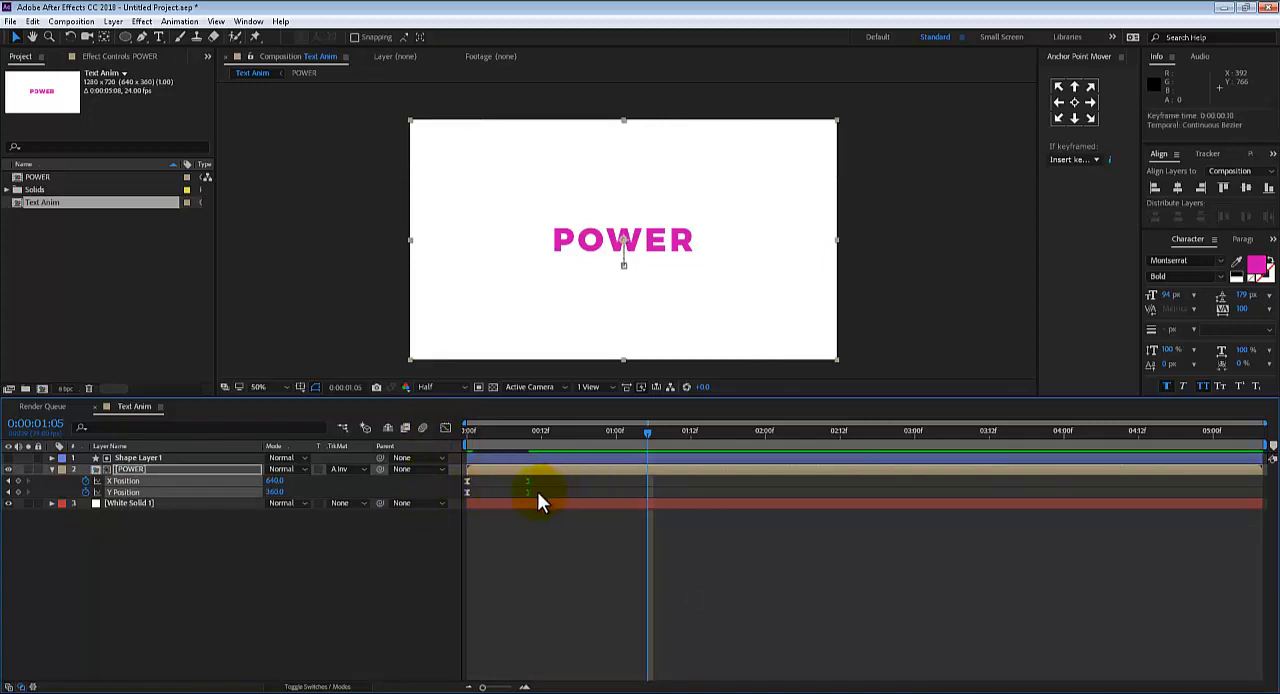
pyautogui.click(531, 490)
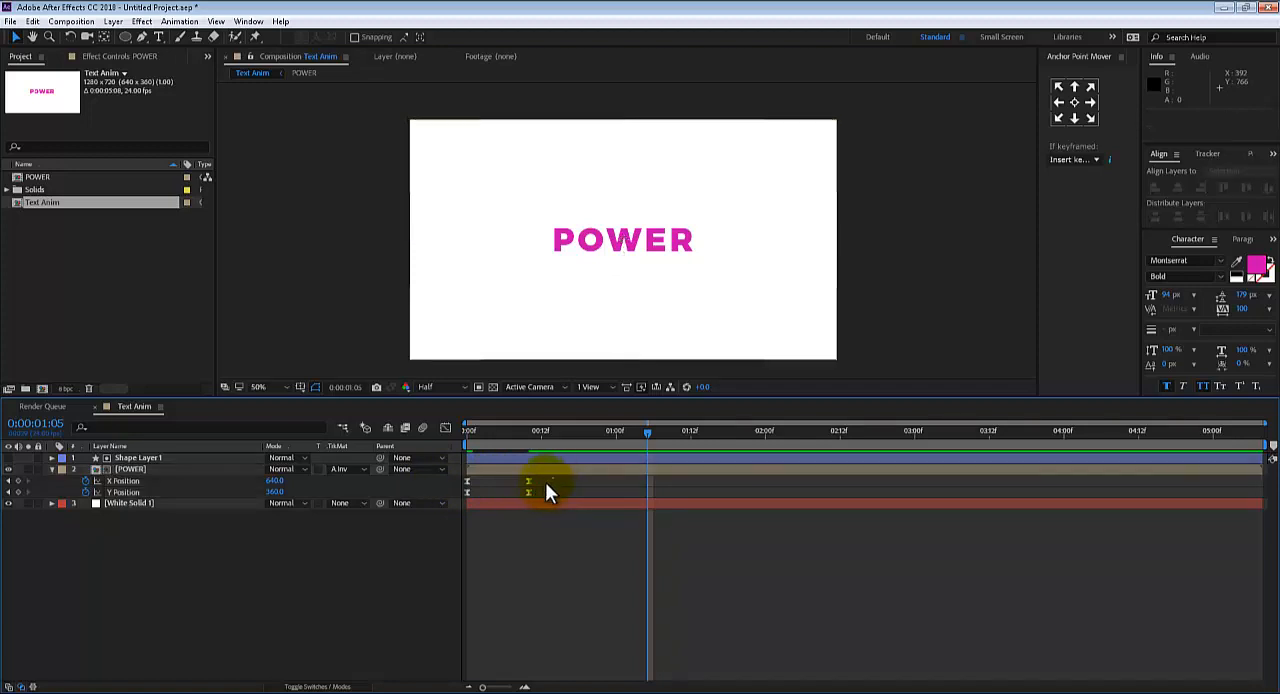
pyautogui.moveTo(553, 478); pyautogui.dragTo(578, 492)
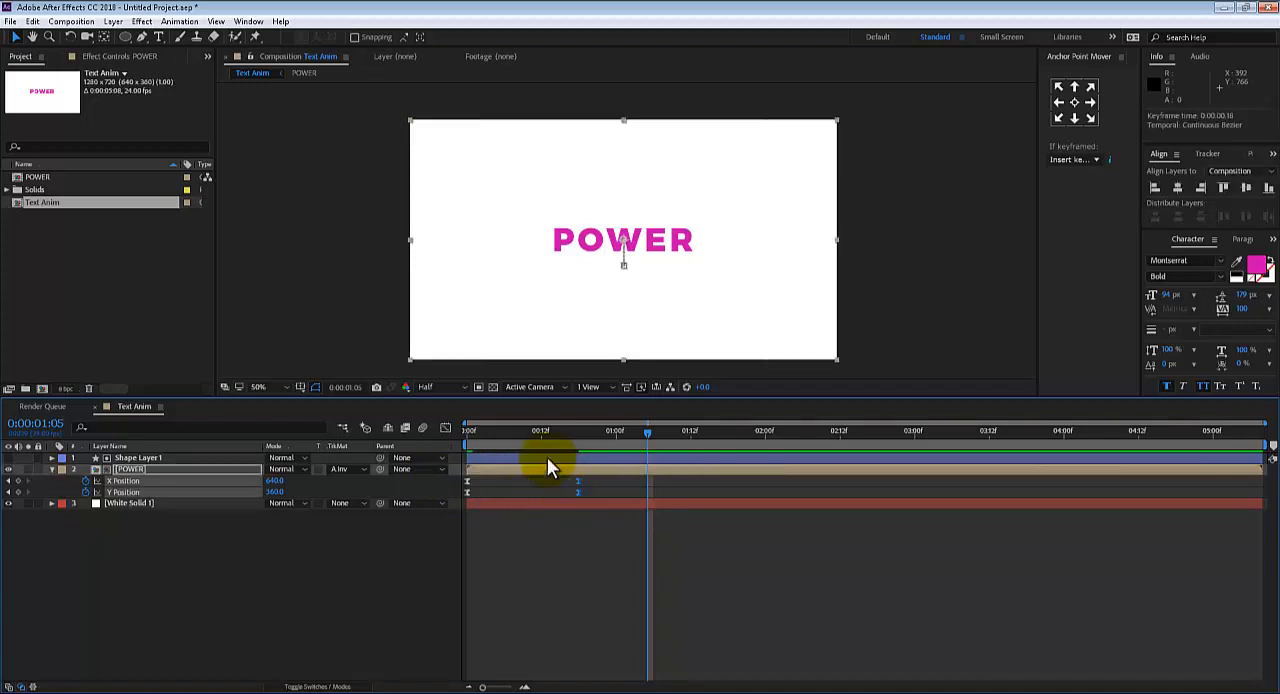
pyautogui.moveTo(538, 433); pyautogui.dragTo(415, 440)
pyautogui.press('space')
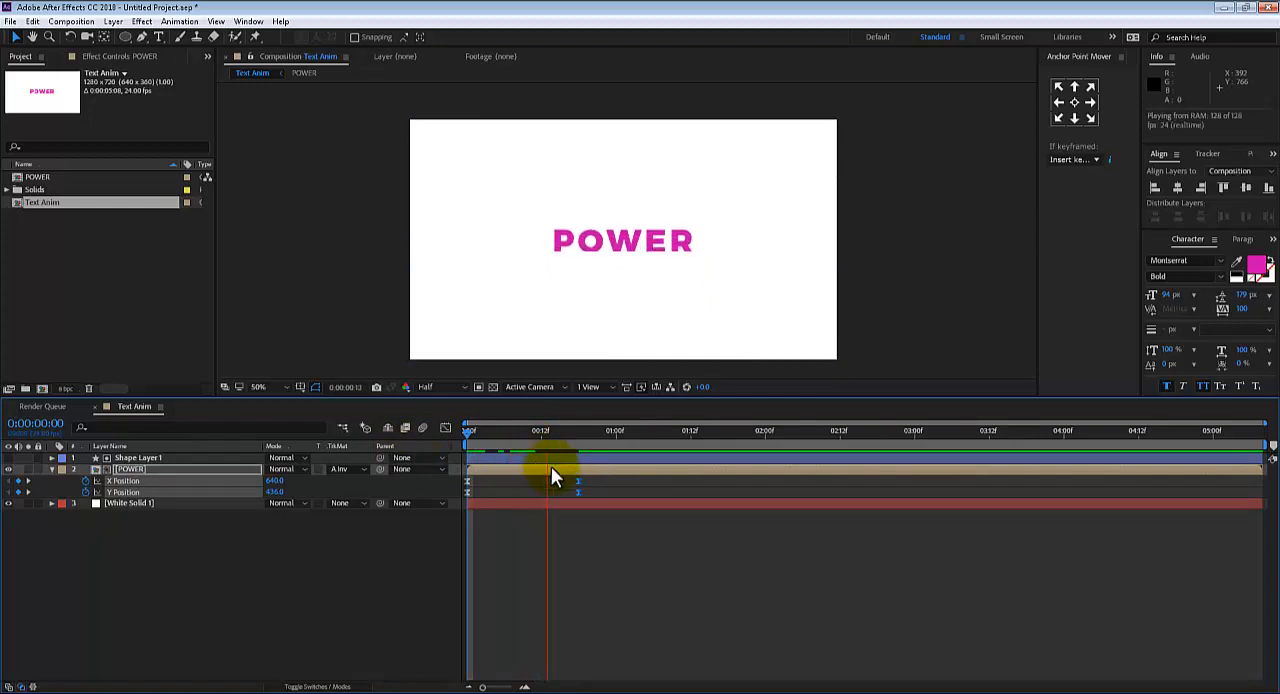
# Try the ending X and Y Position keyframes at 0:00:00:14, settle them at 0:00:00:17, and preview each timing
pyautogui.moveTo(578, 492); pyautogui.dragTo(559, 490)
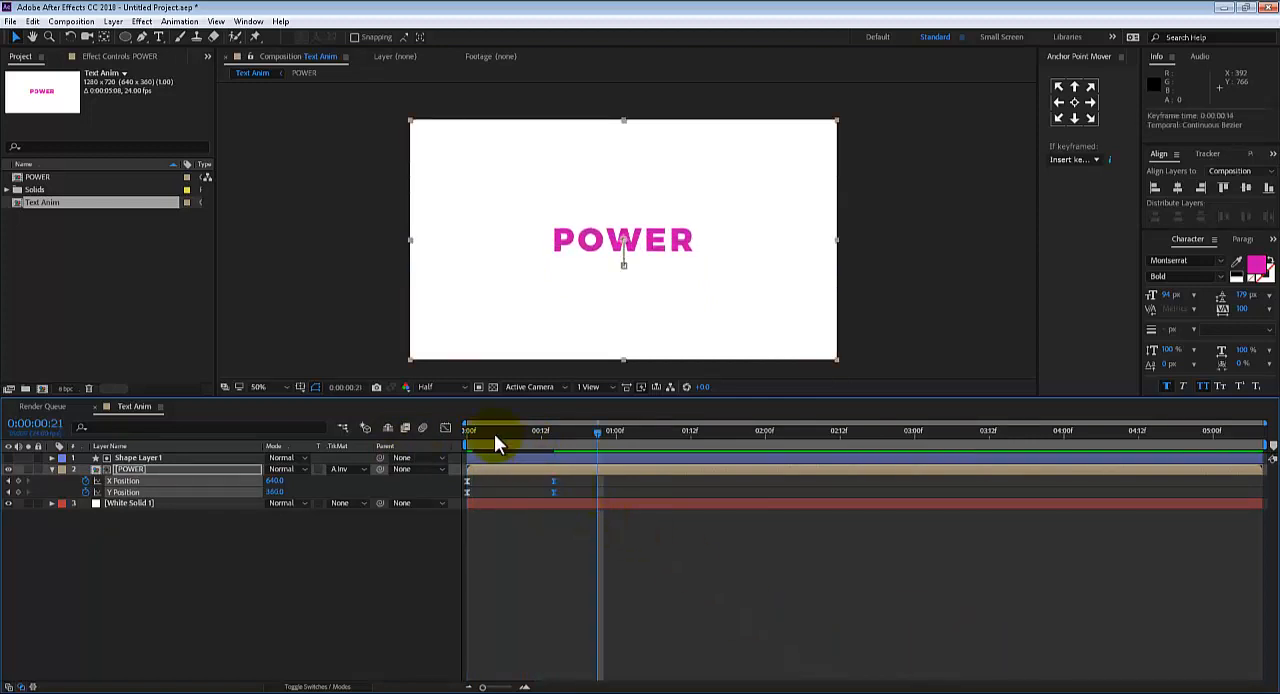
pyautogui.moveTo(494, 433); pyautogui.dragTo(405, 424)
pyautogui.press('space')
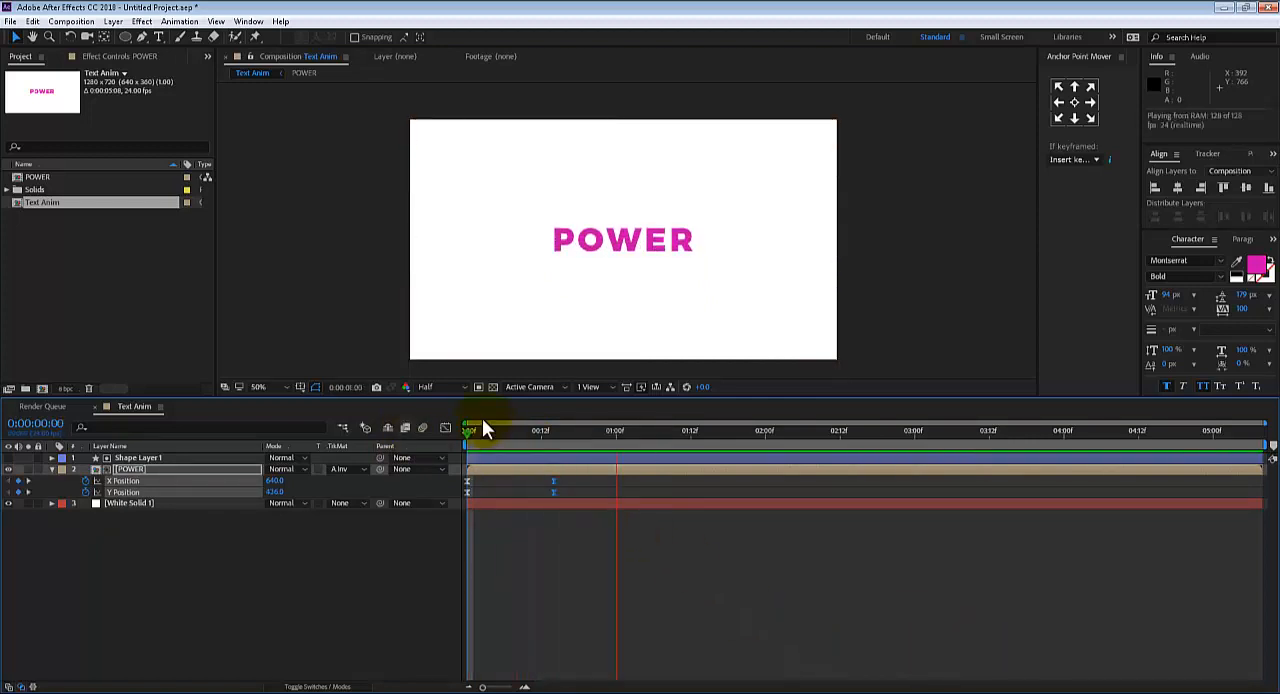
pyautogui.press('space')
pyautogui.moveTo(554, 491); pyautogui.dragTo(573, 493)
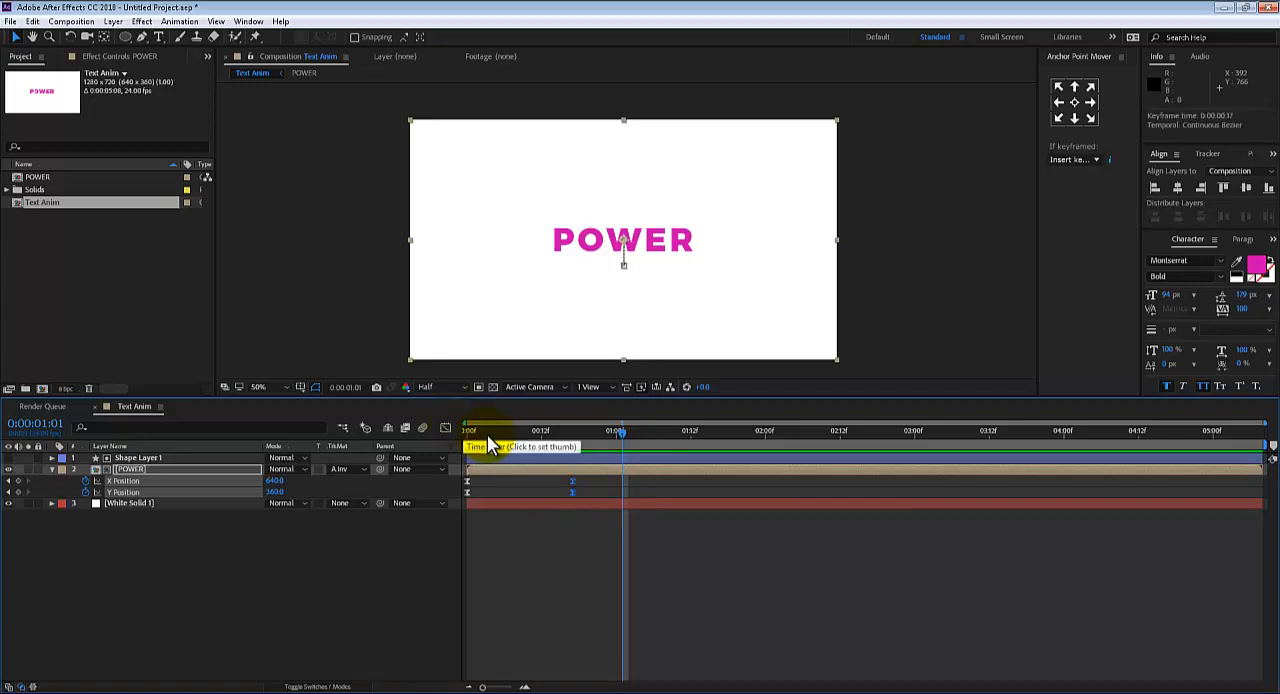
pyautogui.moveTo(487, 434); pyautogui.dragTo(460, 425)
pyautogui.press('space')
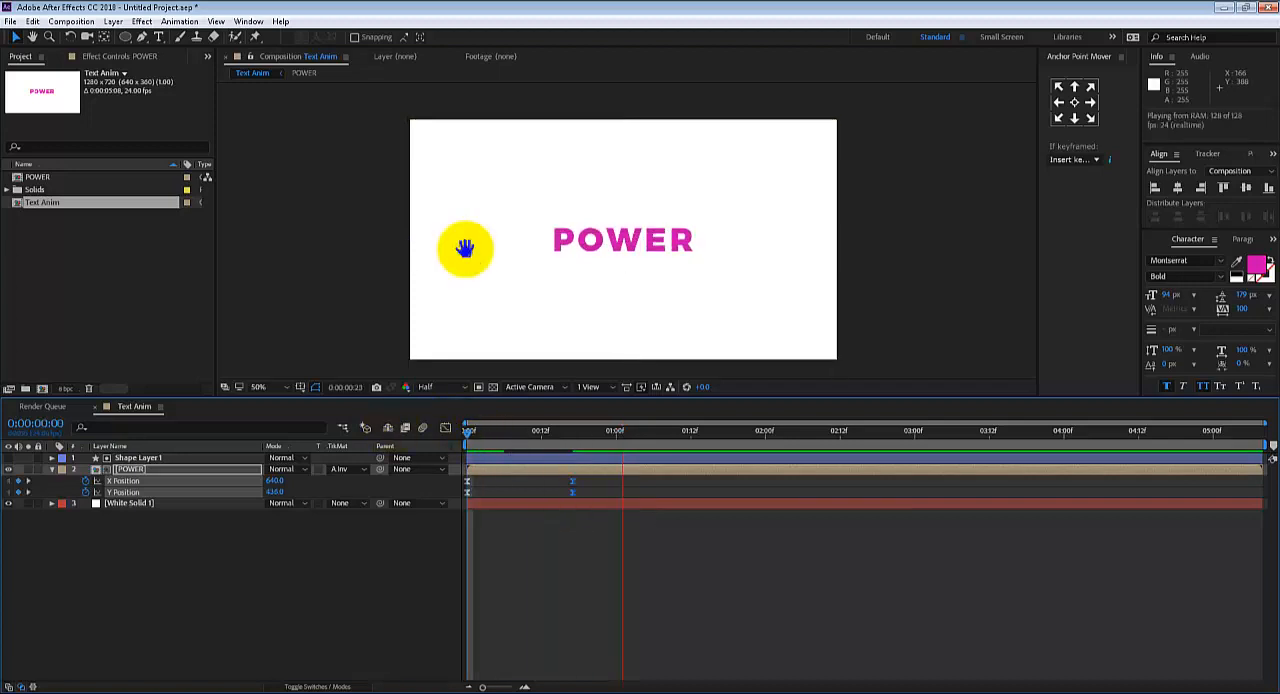
pyautogui.press('space')
# At 0:00:00:17, set the POWER layer's Y Position to 303 and preview the higher rise
pyautogui.click(446, 428)
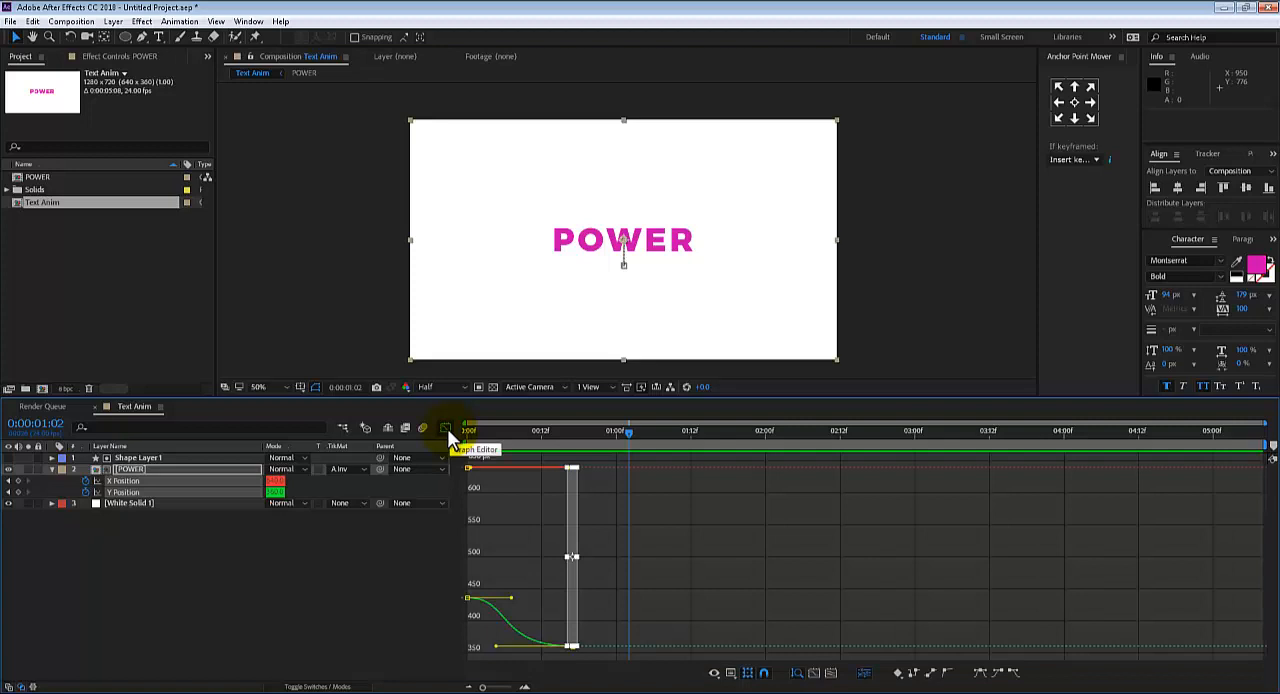
pyautogui.click(446, 428)
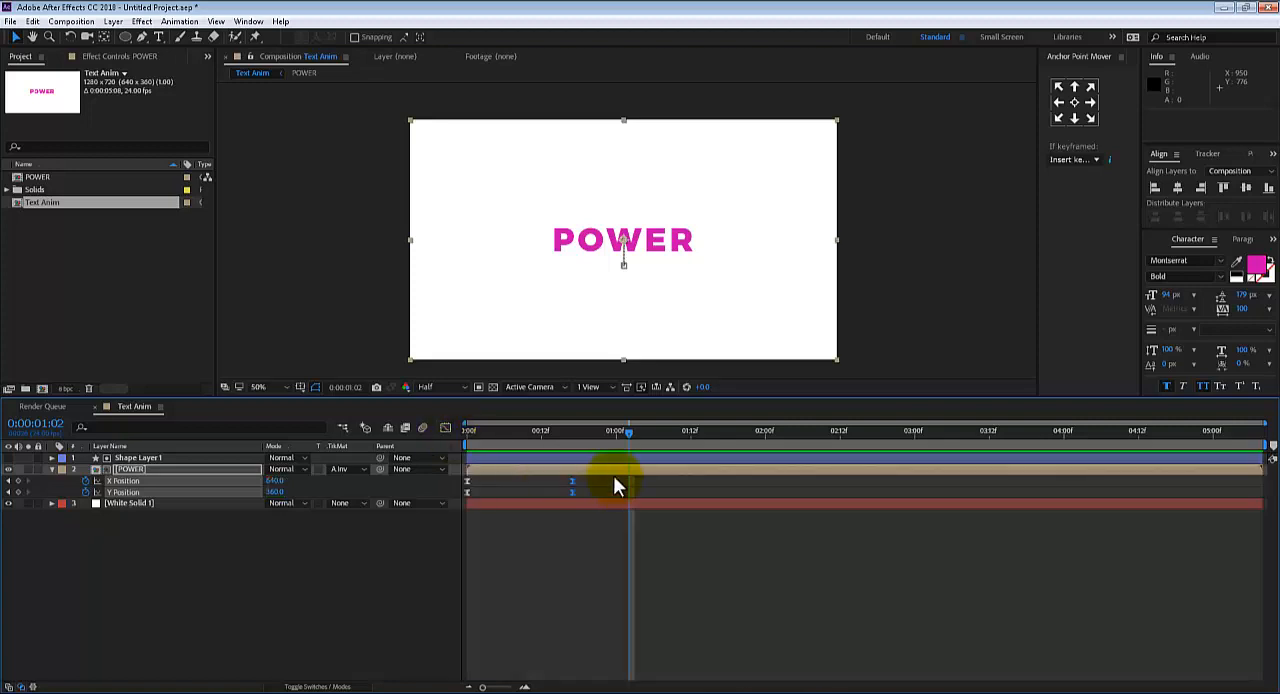
pyautogui.click(569, 433)
pyautogui.moveTo(270, 493); pyautogui.dragTo(238, 491)
pyautogui.moveTo(566, 440); pyautogui.dragTo(479, 437)
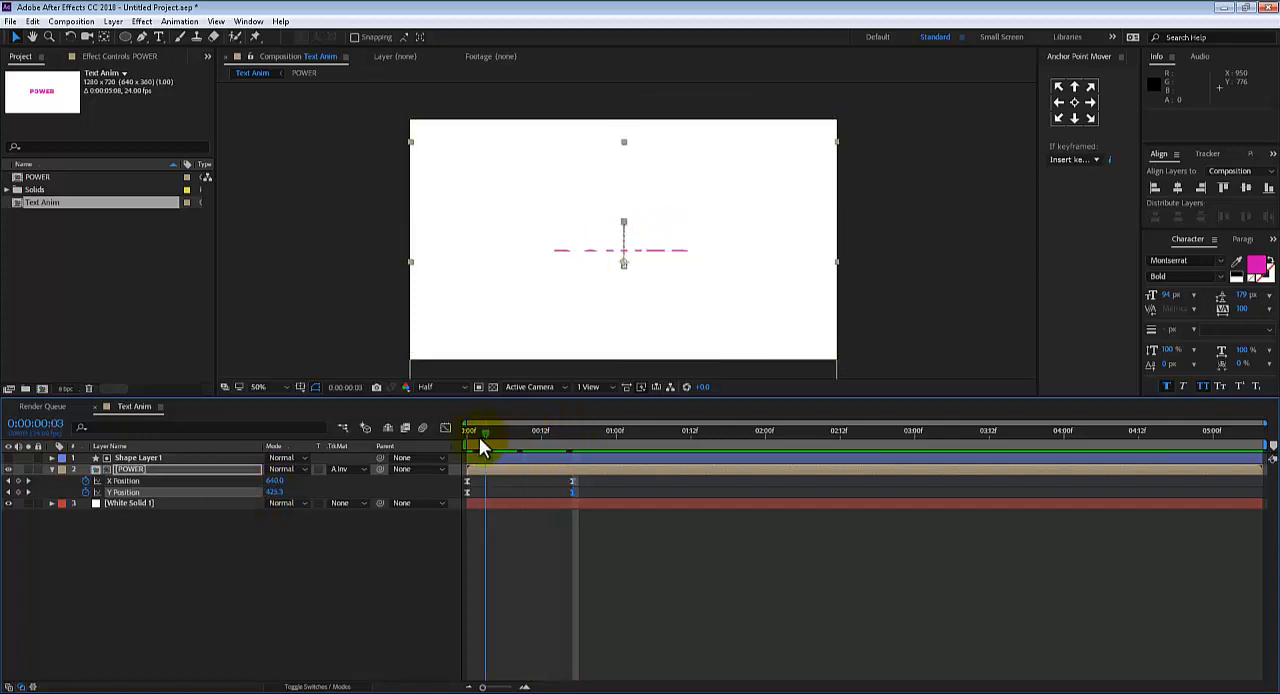
pyautogui.press('space')
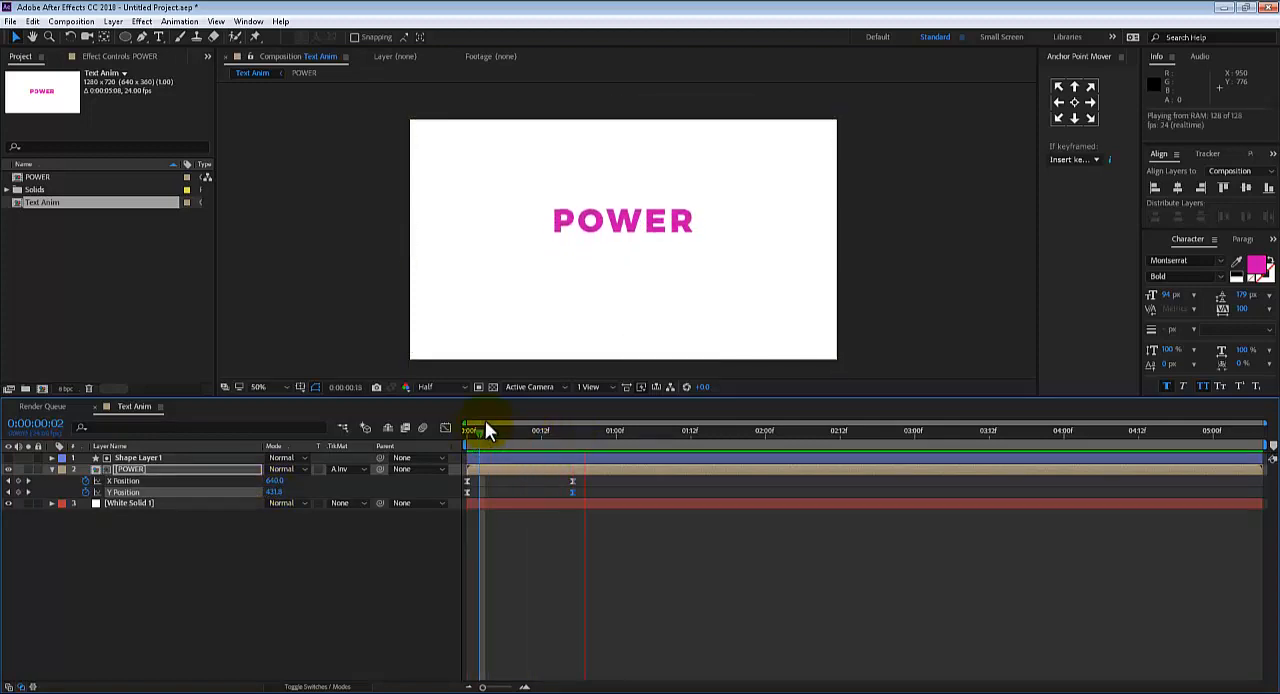
pyautogui.press('space')
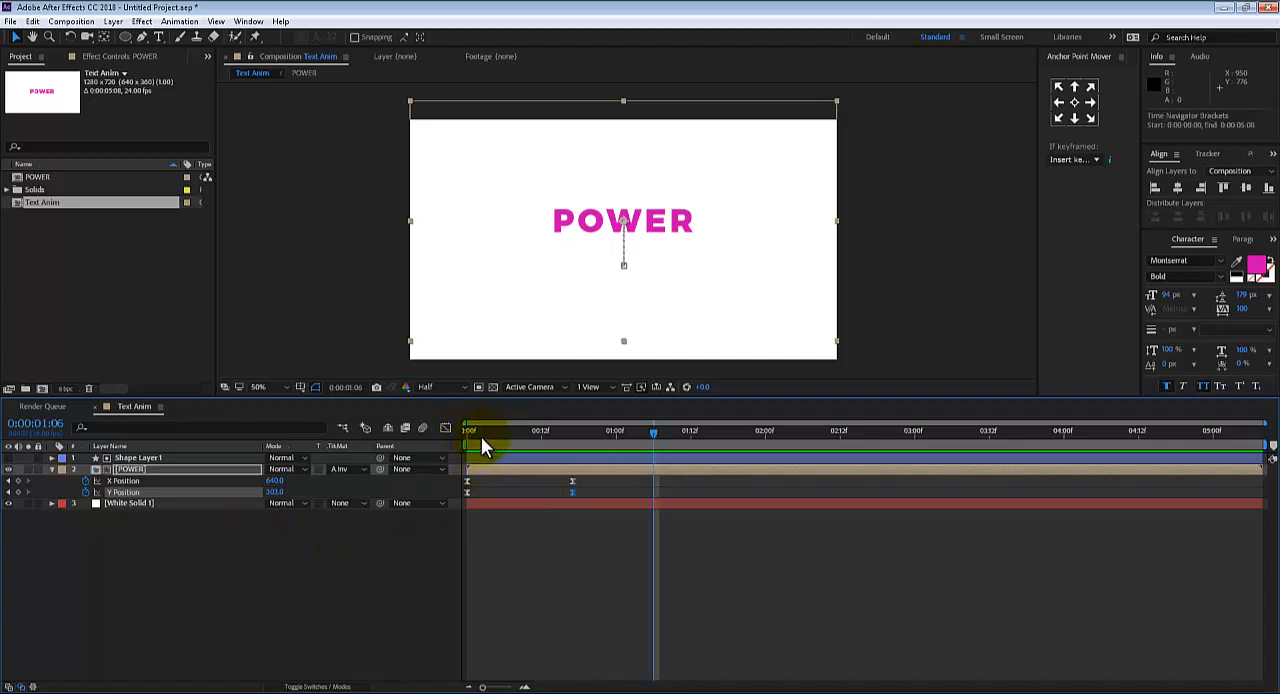
# Replay the POWER reveal from the start several times and scrub to the ending keyframe to examine the matte edge and easing
pyautogui.press('space')
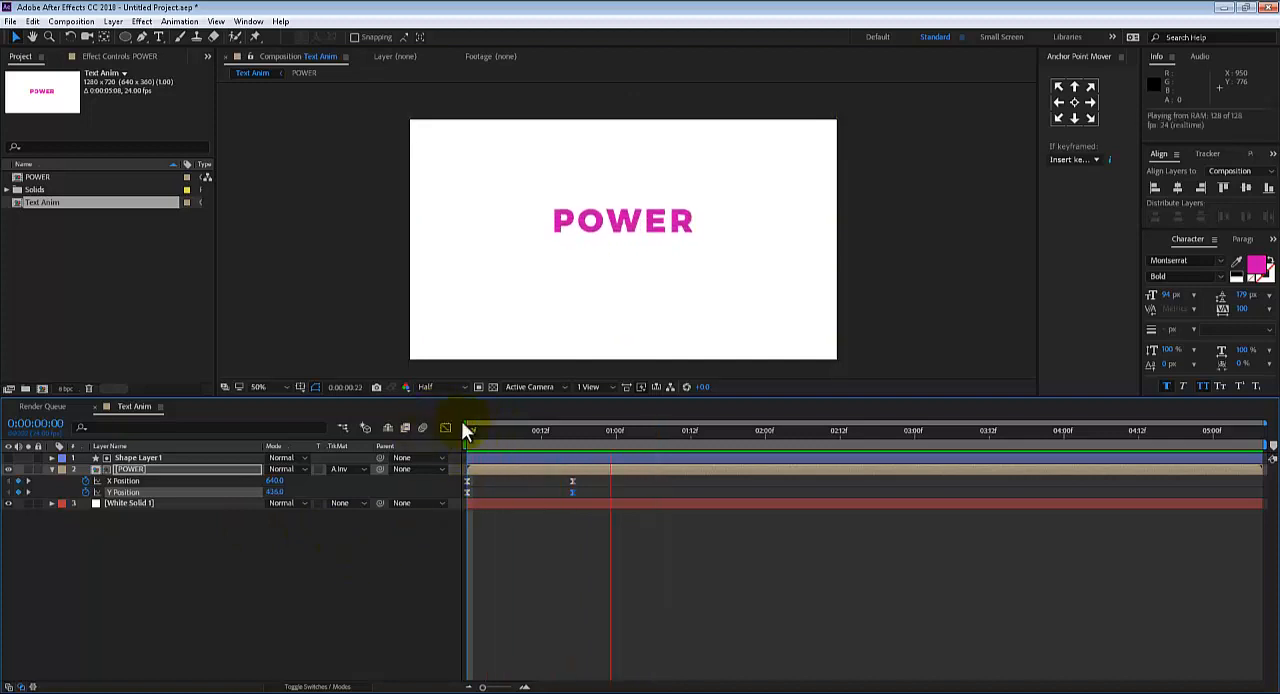
pyautogui.moveTo(530, 437); pyautogui.dragTo(565, 440)
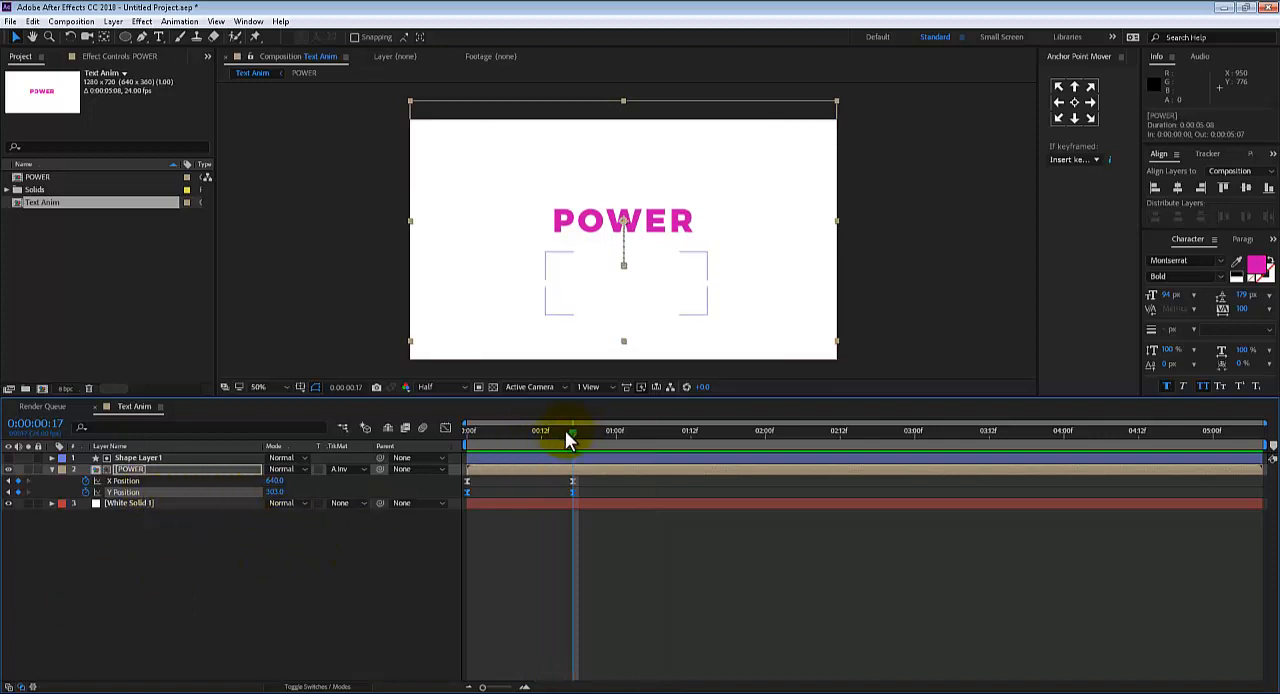
pyautogui.press('Home')
pyautogui.press('space')
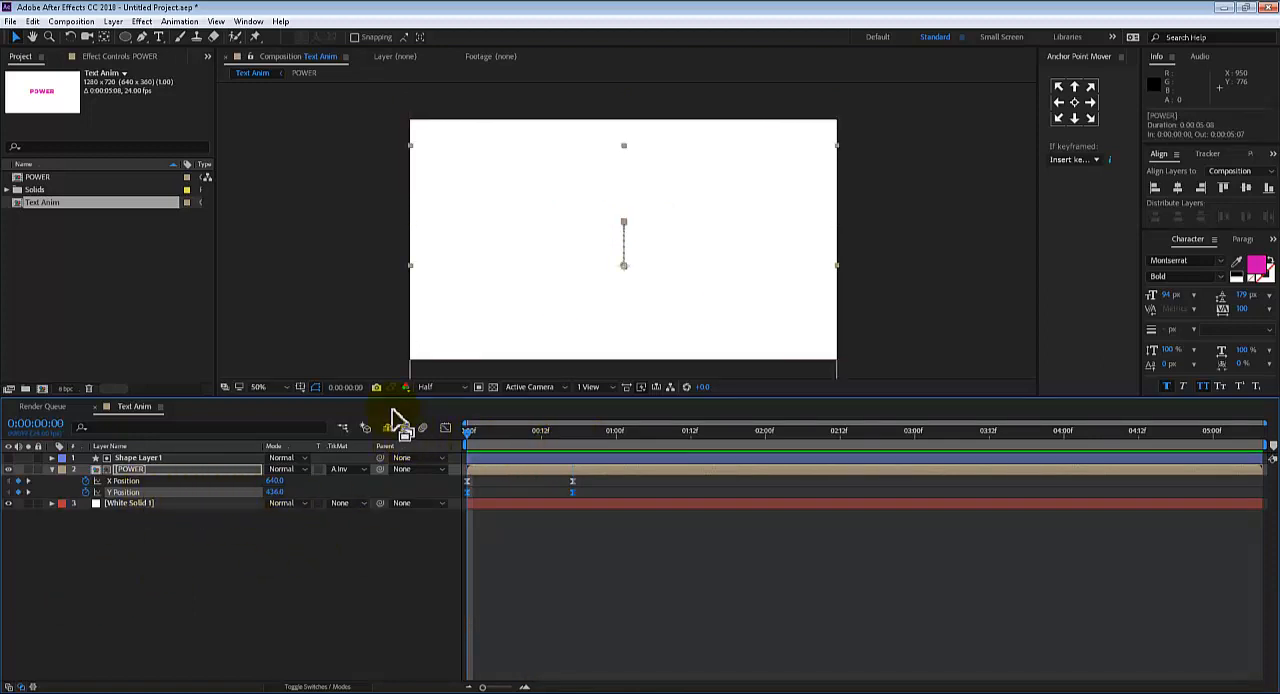
pyautogui.press('space')
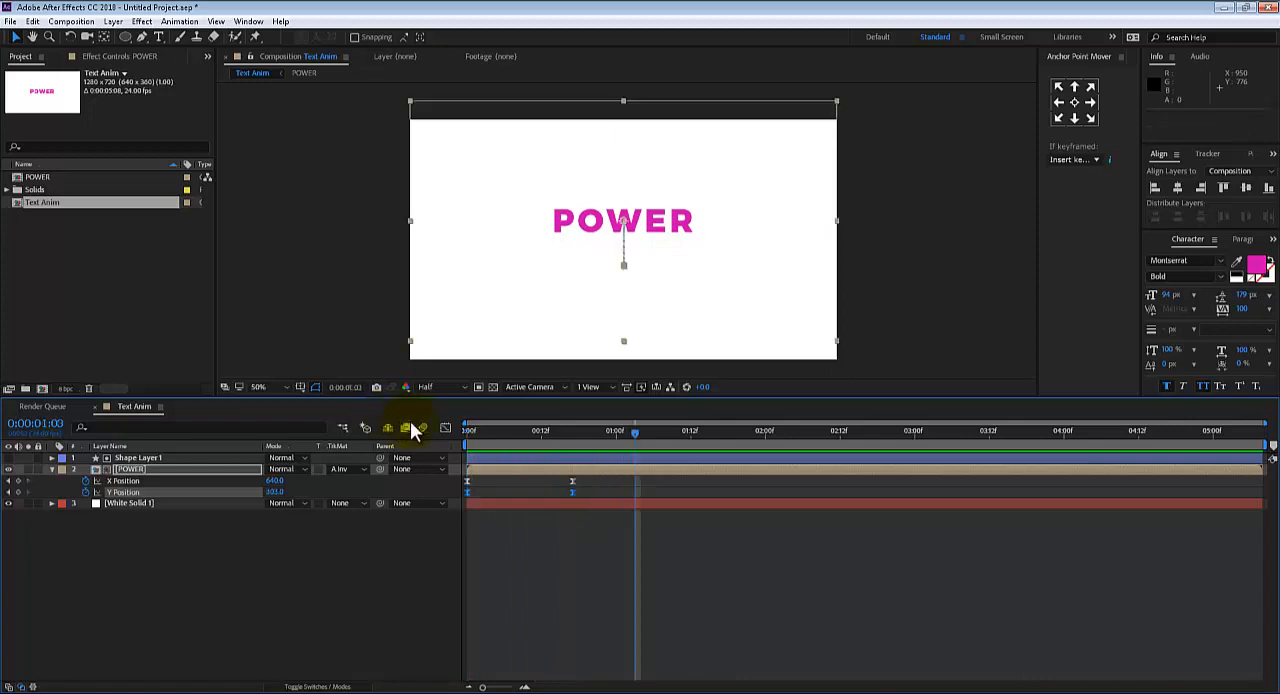
pyautogui.press('Home')
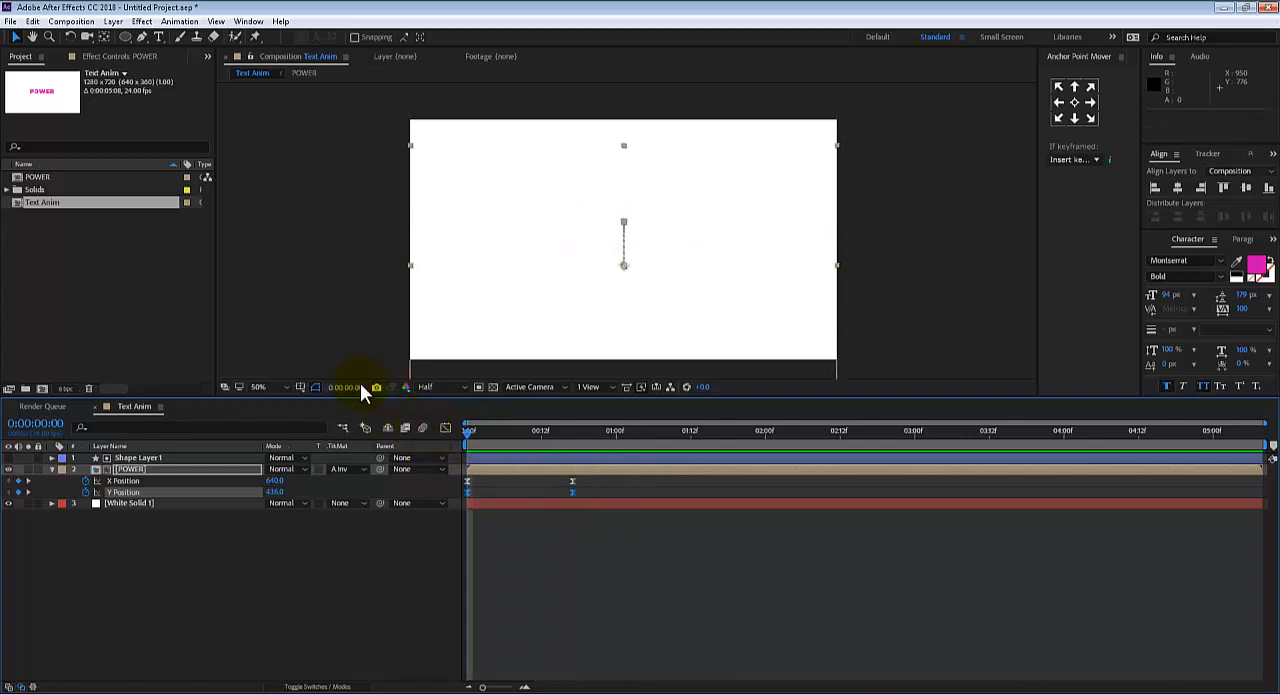
pyautogui.press('space')
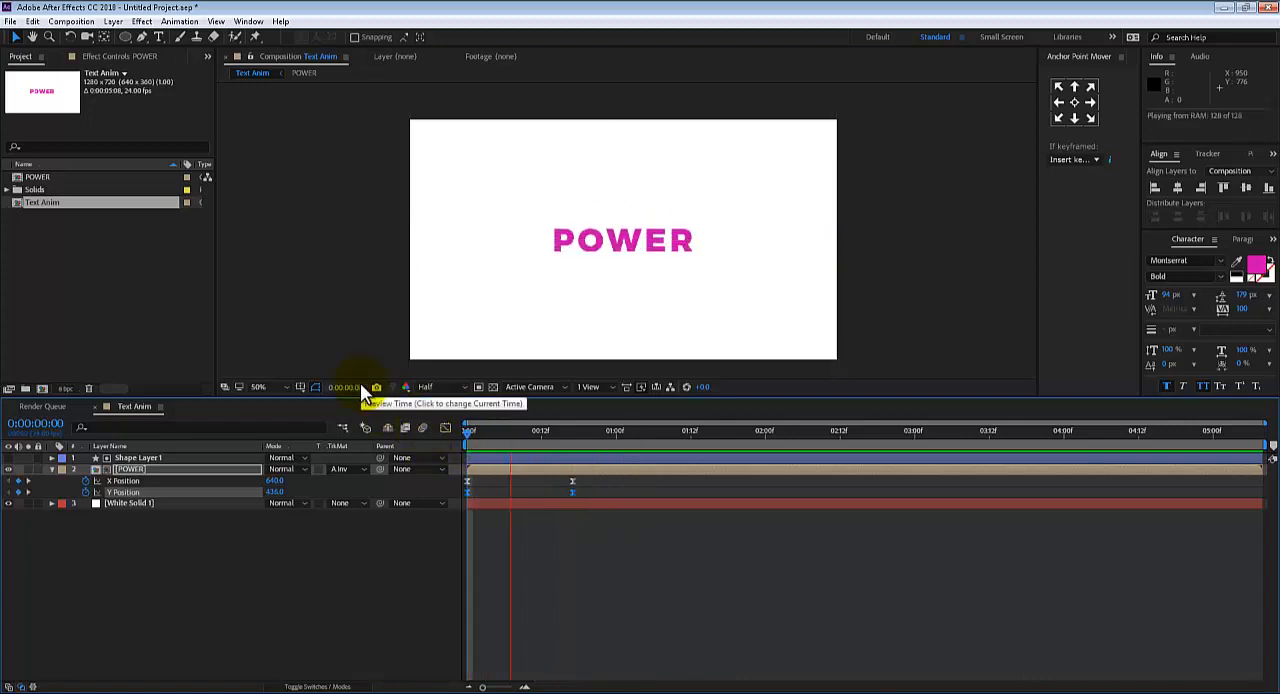
pyautogui.press('space')
pyautogui.click(549, 432)
pyautogui.moveTo(549, 432); pyautogui.dragTo(570, 434)
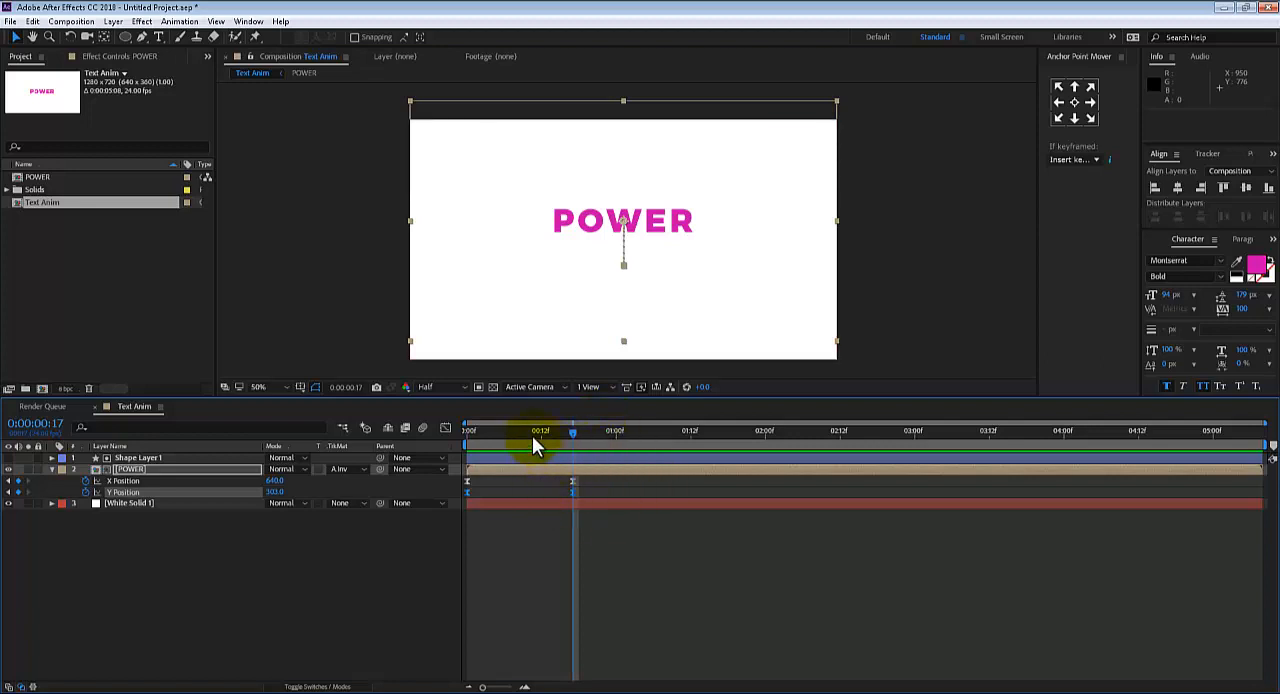
pyautogui.moveTo(531, 433); pyautogui.dragTo(434, 366)
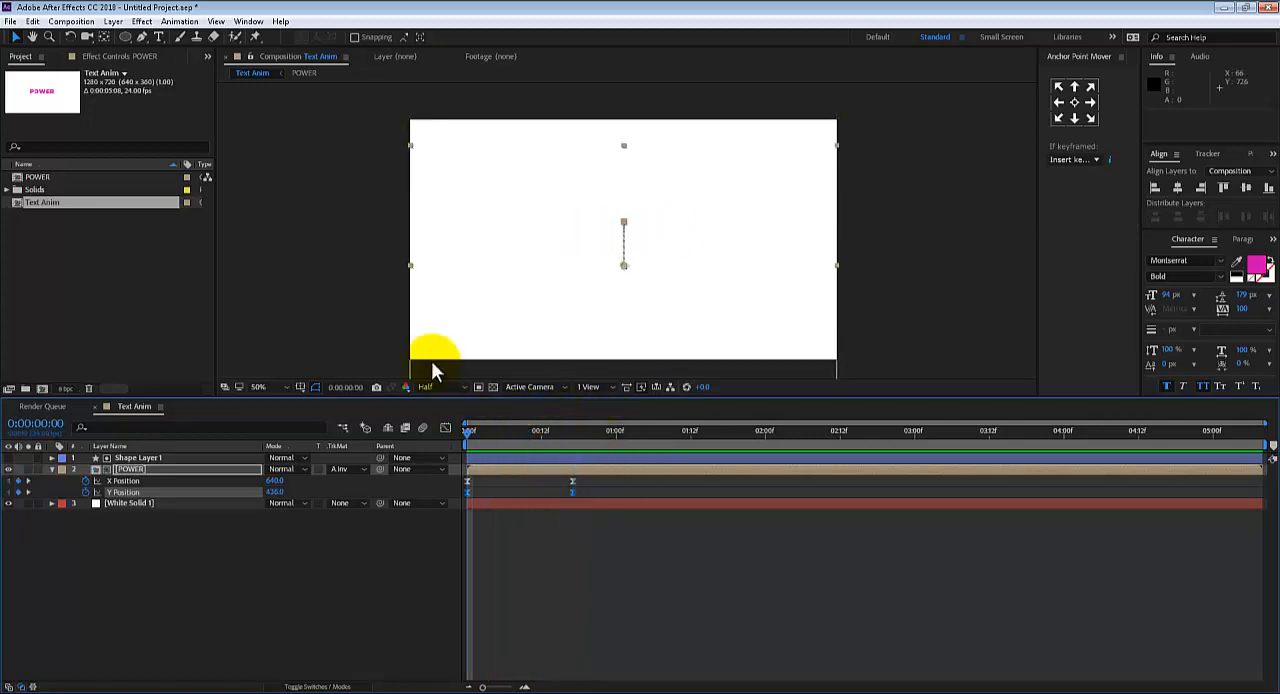
pyautogui.press('space')
pyautogui.click(590, 432)
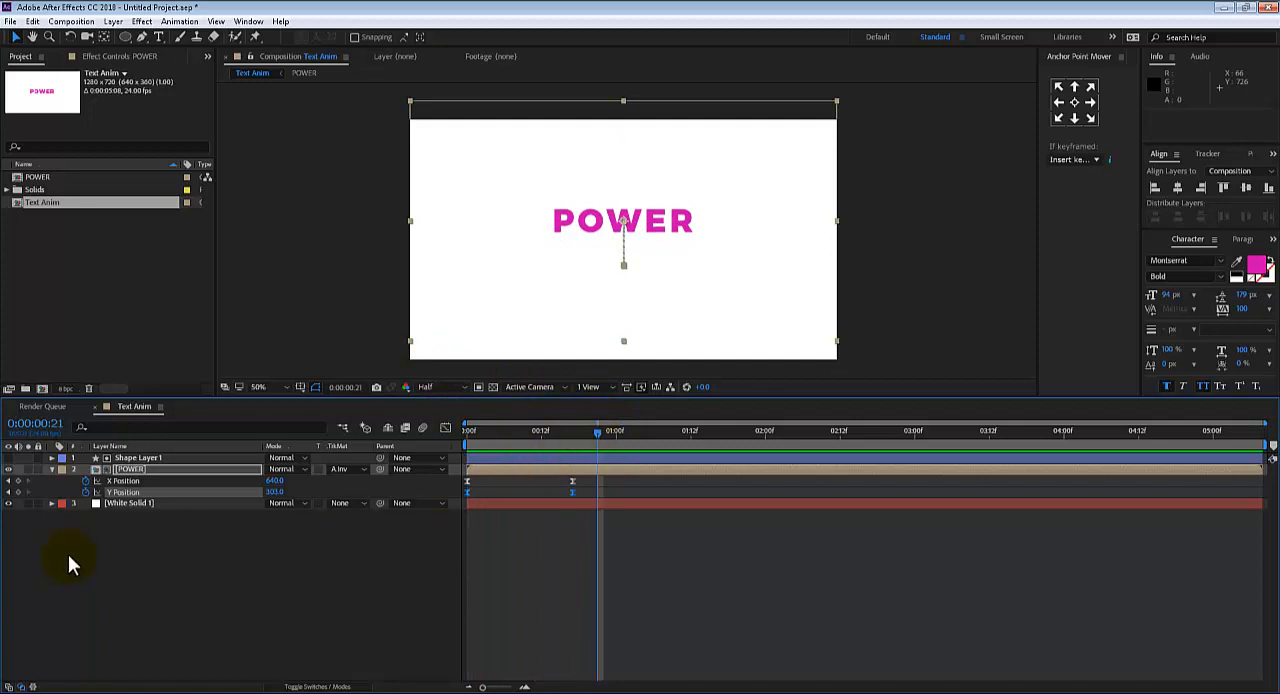
# Collapse the POWER layer's properties and rename Shape Layer 1 as MainMasking
pyautogui.click(51, 469)
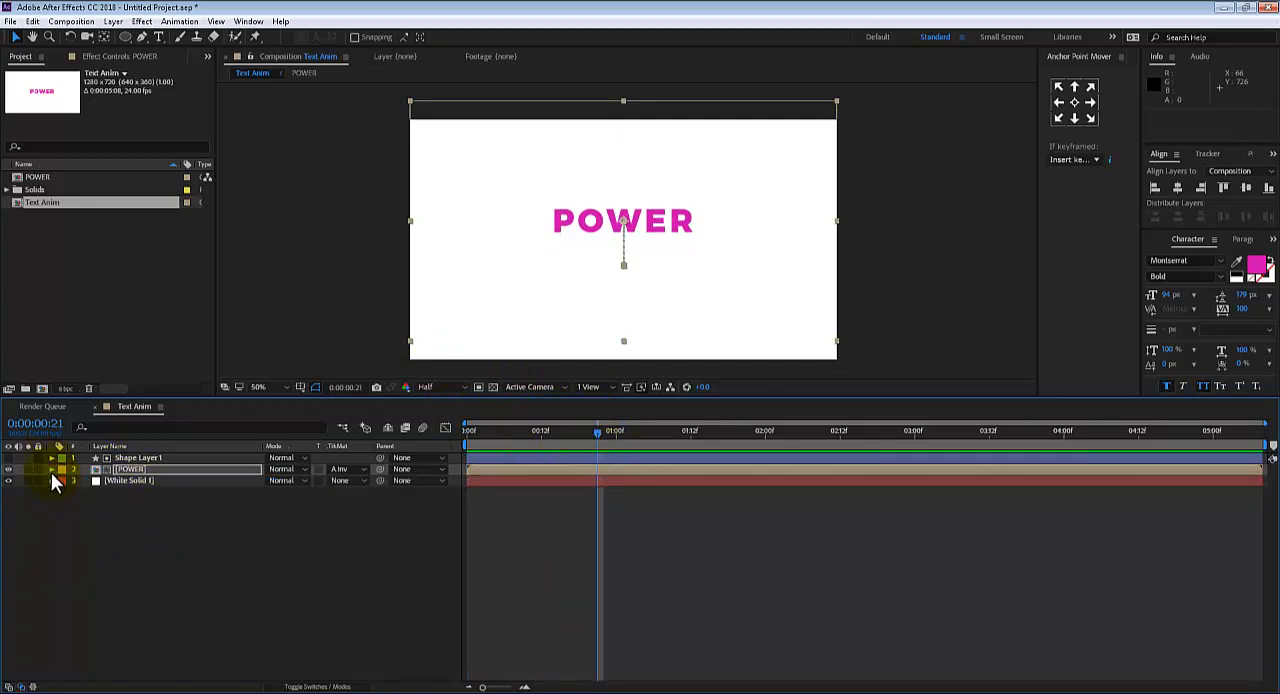
pyautogui.click(155, 460)
pyautogui.press('Return')
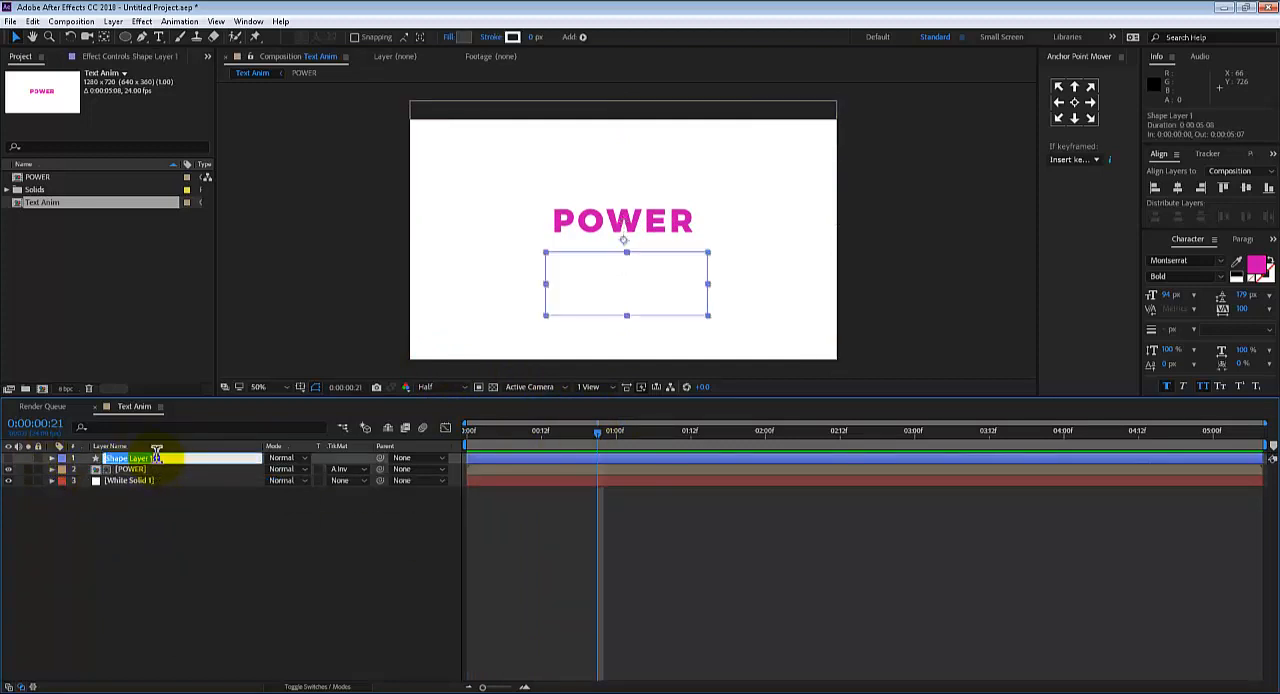
pyautogui.write('MainMaskin')
pyautogui.press('Return')
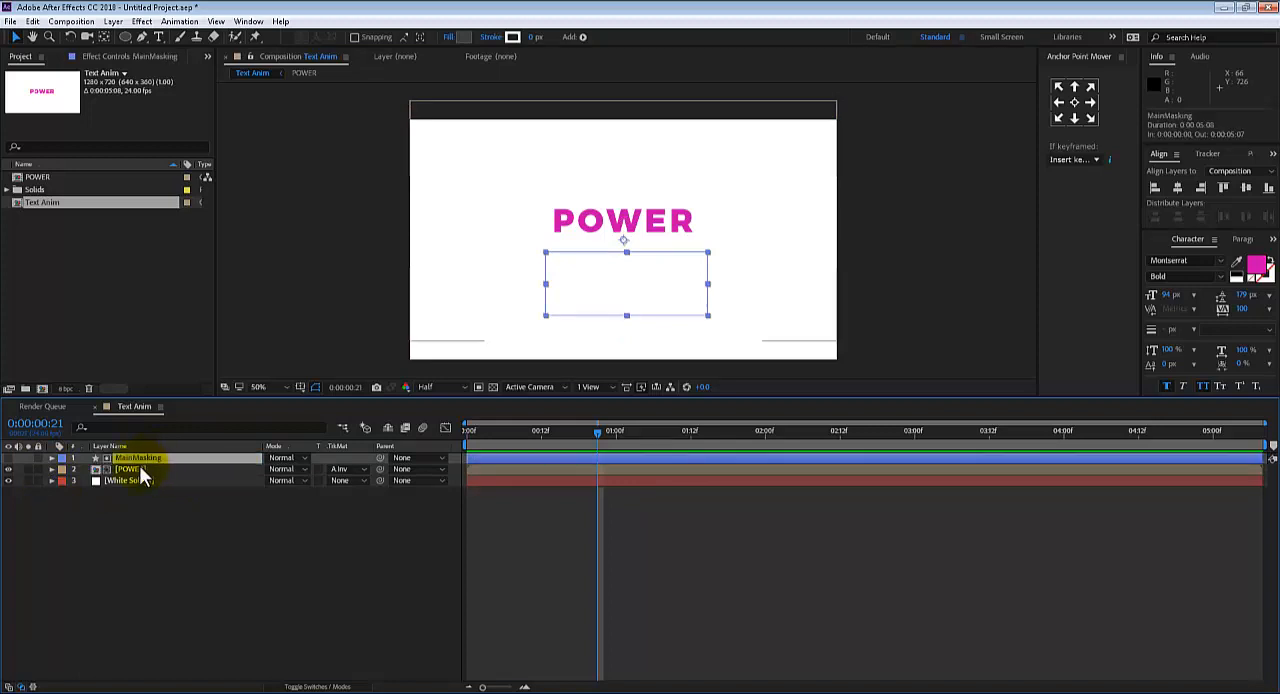
pyautogui.click(139, 465)
pyautogui.click(153, 457)
pyautogui.click(151, 468)
pyautogui.click(156, 457)
pyautogui.scroll(2, 508, 263)
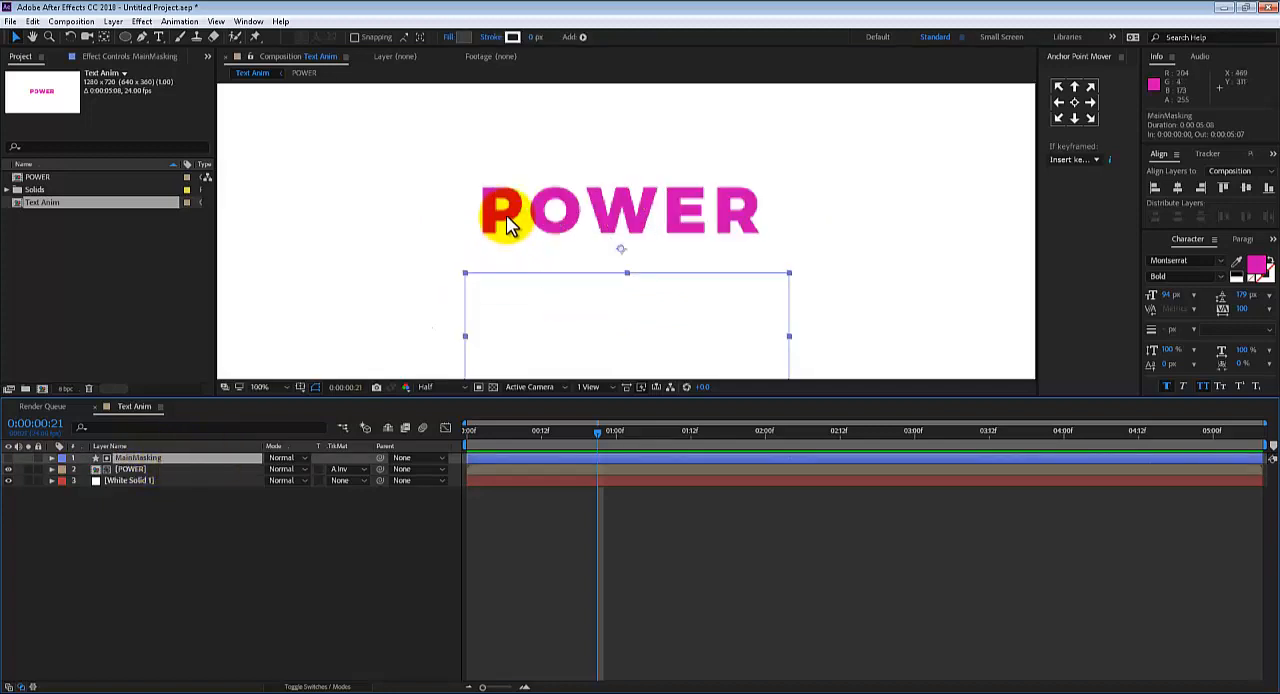
pyautogui.moveTo(503, 228); pyautogui.dragTo(525, 263)
pyautogui.scroll(-2, 366, 253)
# With no layer selected, draw a thin rectangle about 492 px wide and 3 px tall across the middle of POWER as a new shape layer
pyautogui.click(366, 248)
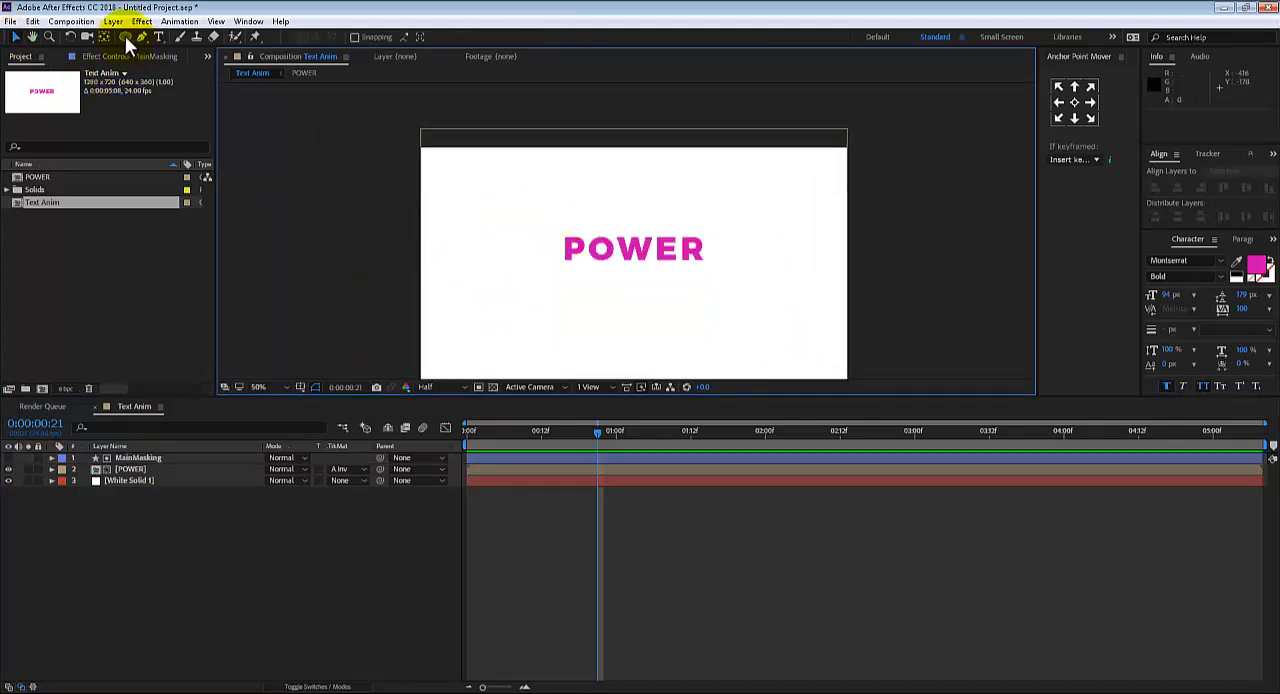
pyautogui.moveTo(125, 36); pyautogui.dragTo(177, 40)
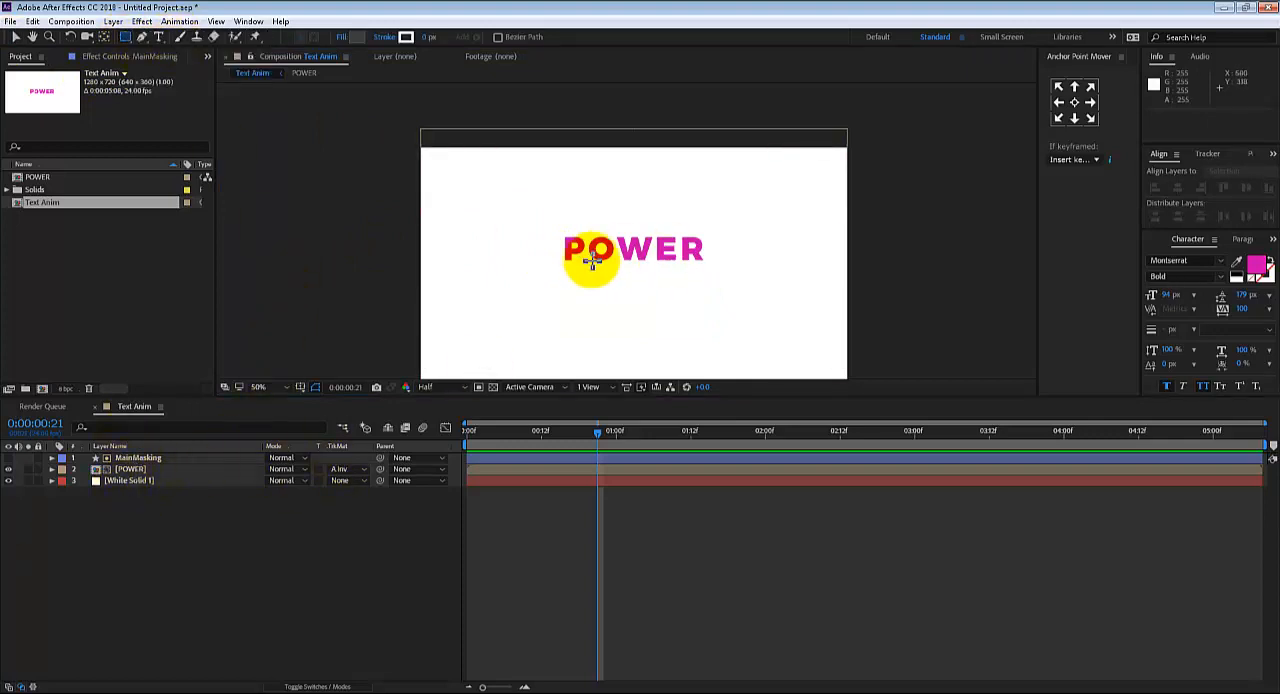
pyautogui.scroll(1, 551, 264)
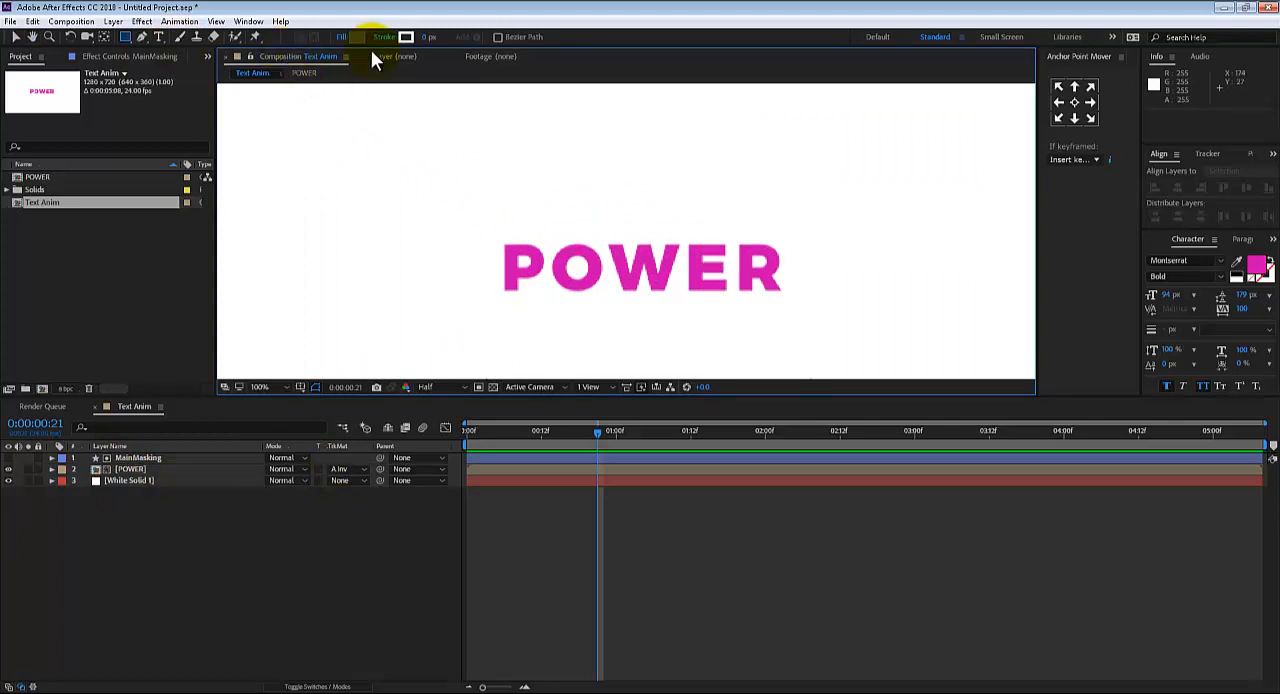
pyautogui.moveTo(474, 262); pyautogui.dragTo(808, 265)
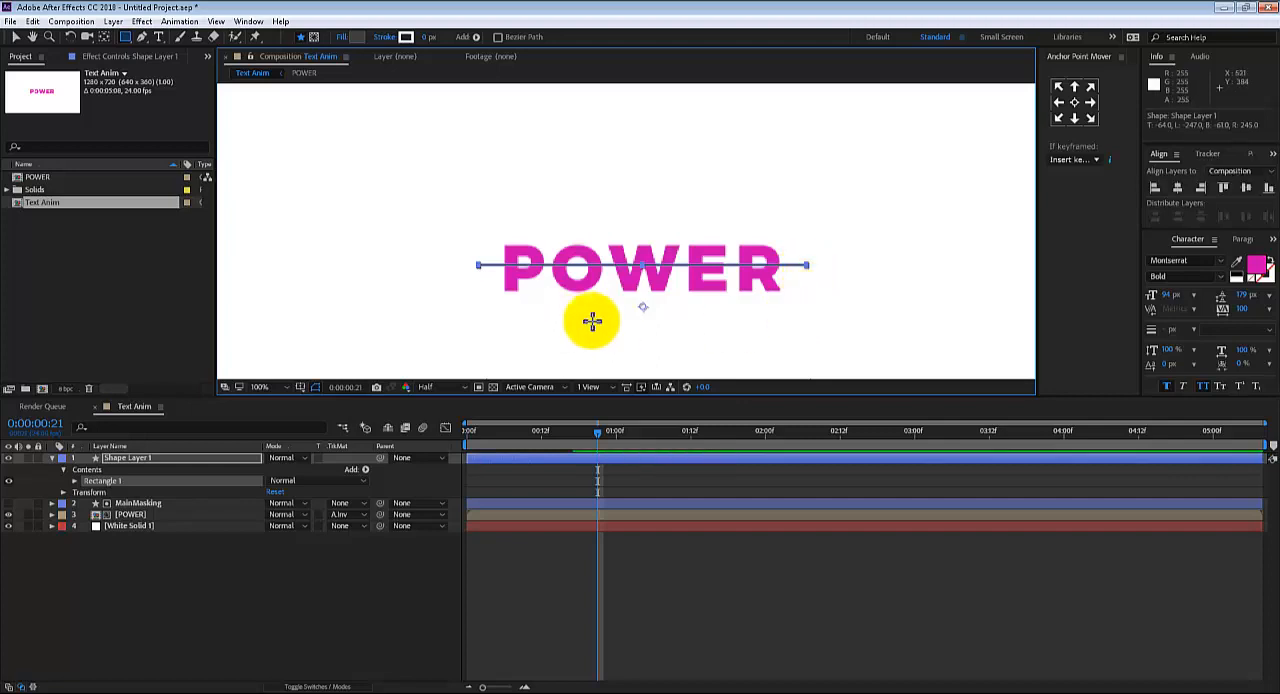
pyautogui.press('v')
pyautogui.click(811, 284)
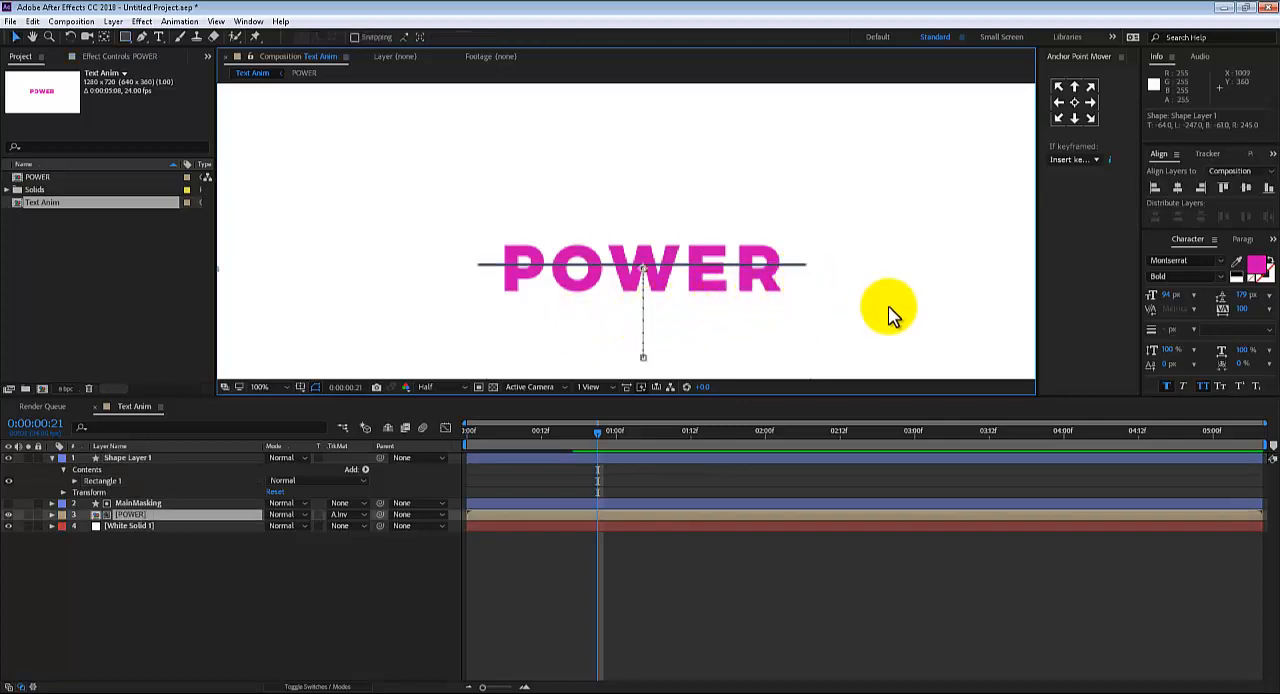
pyautogui.scroll(-1, 888, 296)
pyautogui.scroll(2, 886, 287)
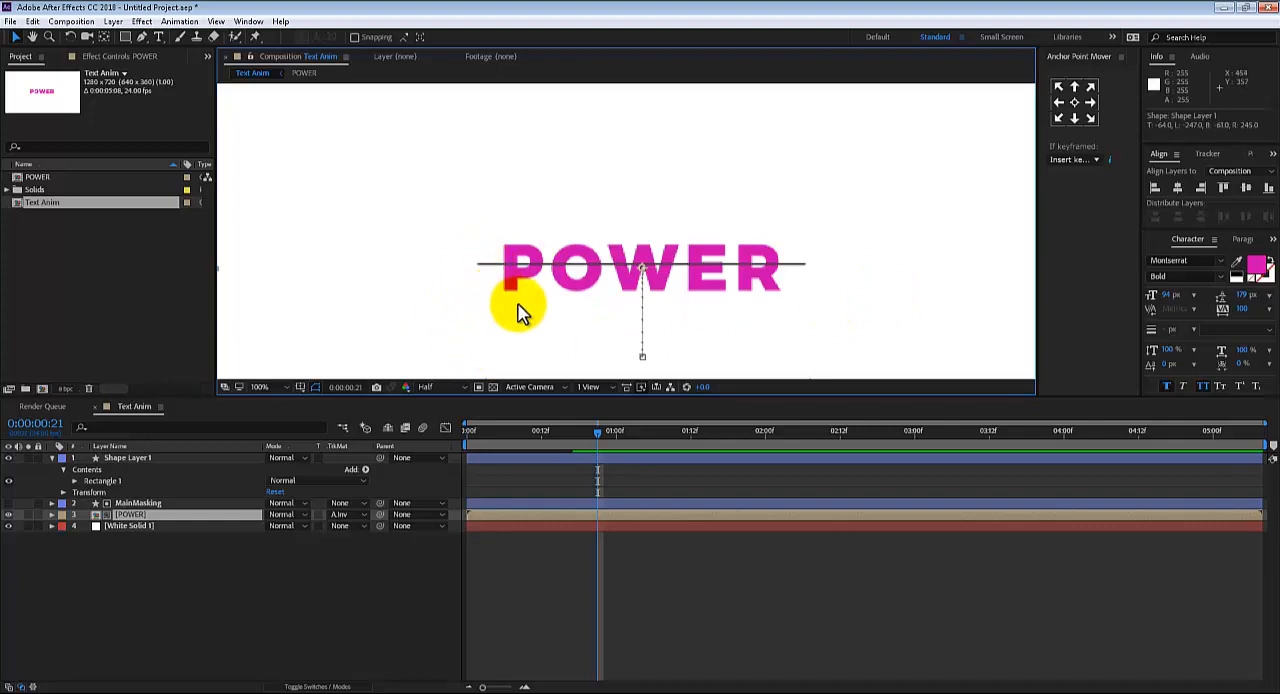
# Shorten the thin rectangle from its right end so it extends only slightly past the letter R, undoing any accidental rotation
pyautogui.click(128, 459)
pyautogui.press('.')
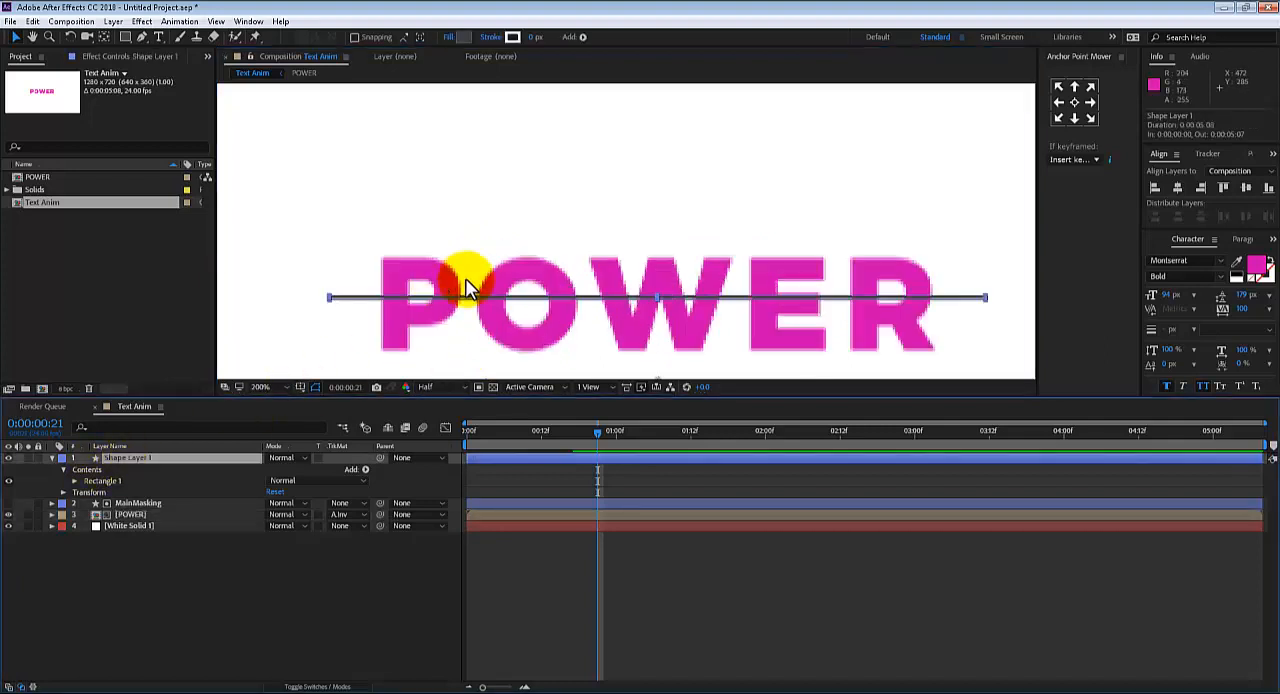
pyautogui.moveTo(886, 286); pyautogui.dragTo(826, 260)
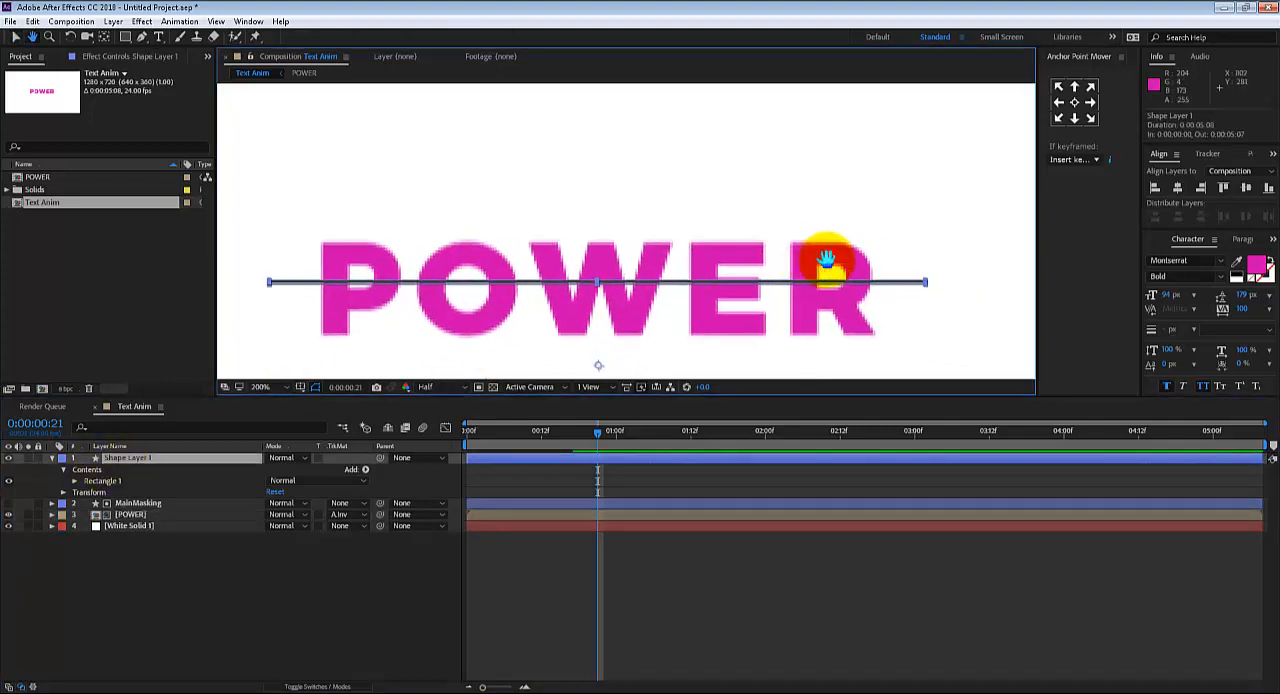
pyautogui.click(922, 284)
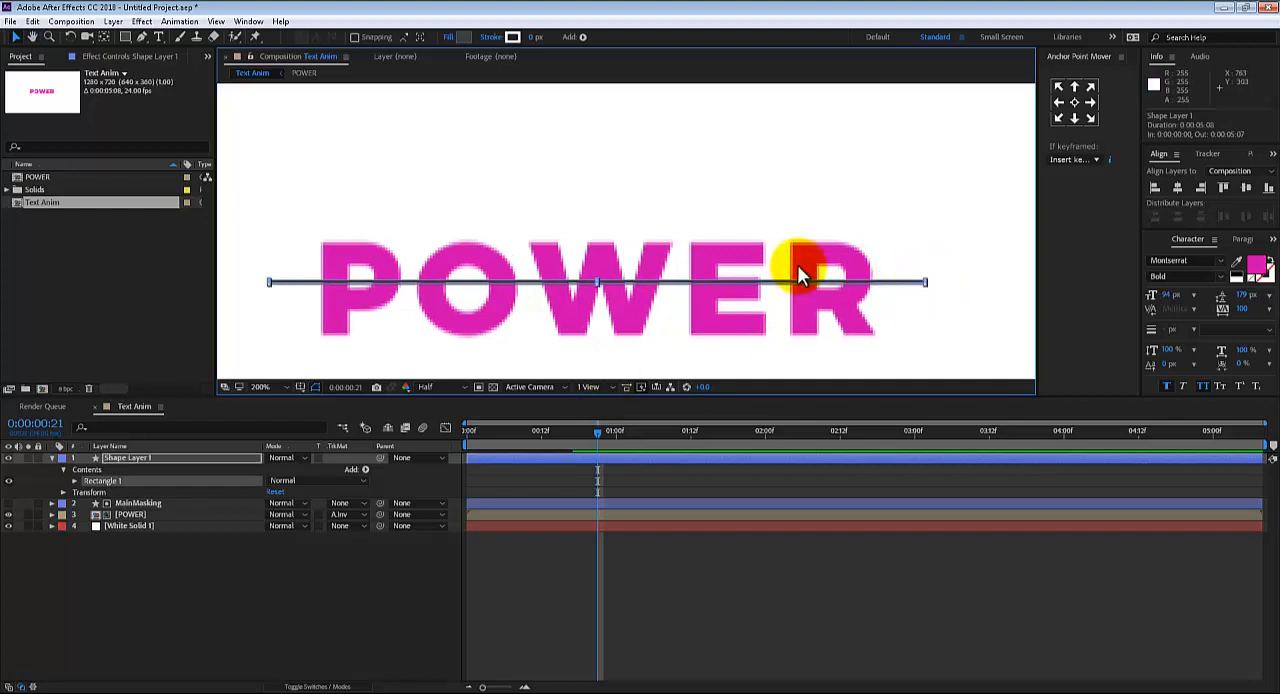
pyautogui.press('.')
pyautogui.press('.')
pyautogui.moveTo(691, 252); pyautogui.dragTo(430, 215)
pyautogui.moveTo(970, 300); pyautogui.dragTo(560, 207)
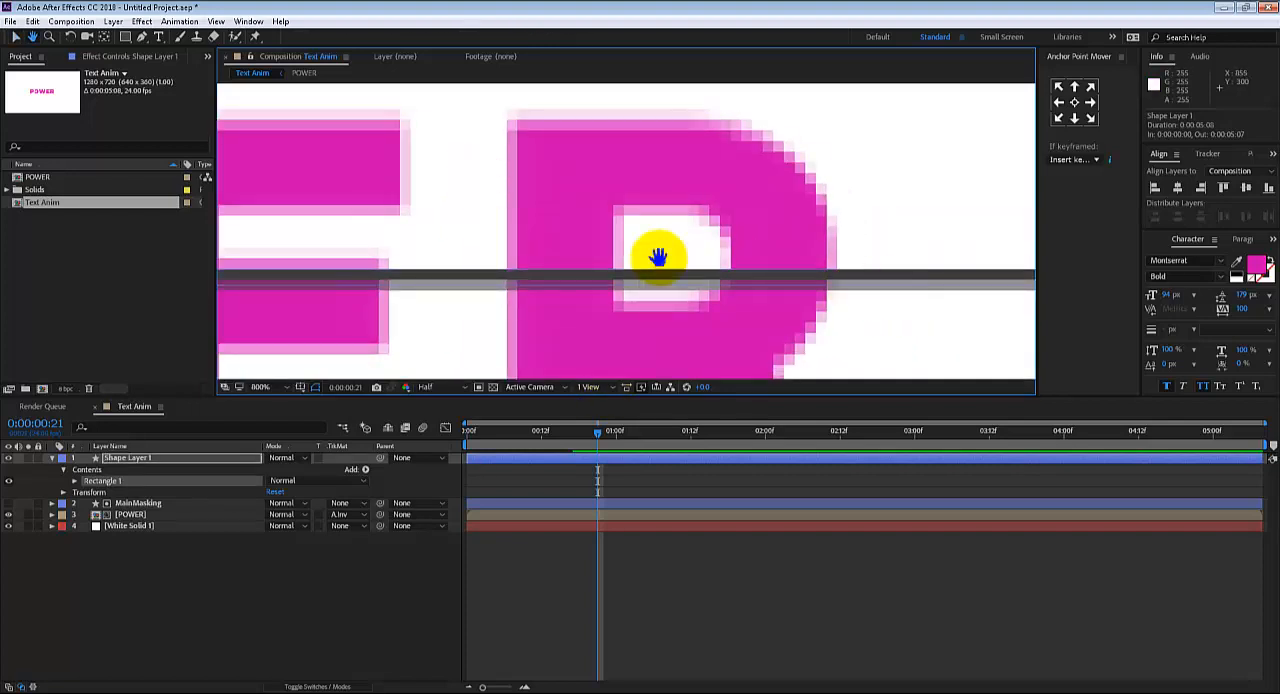
pyautogui.moveTo(888, 298); pyautogui.dragTo(617, 267)
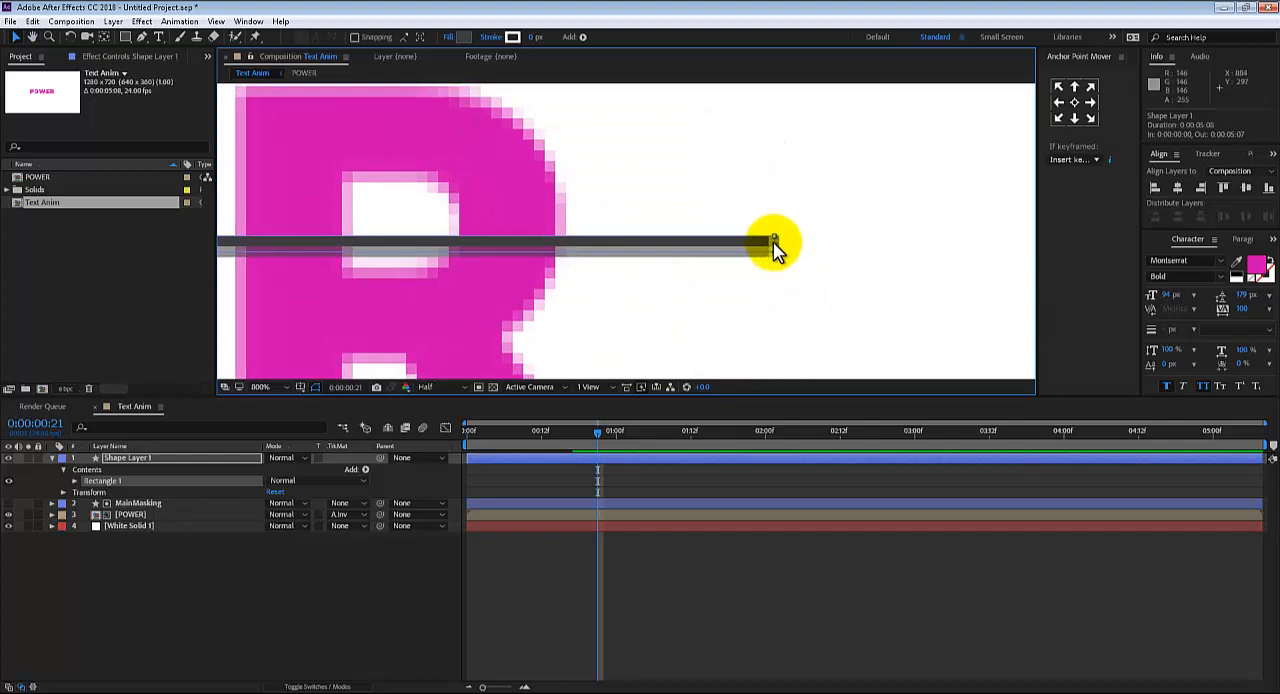
pyautogui.moveTo(775, 243); pyautogui.dragTo(701, 239)
pyautogui.hotkey('ctrl', 'z')
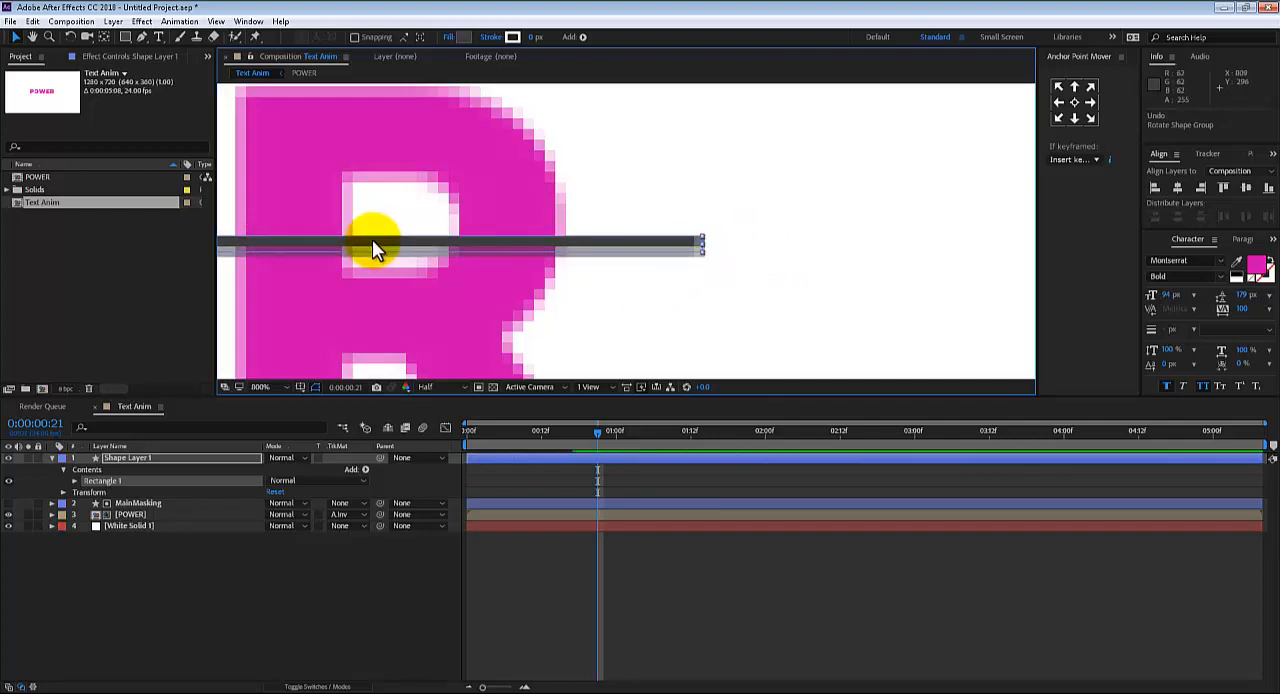
# Shorten the thin rectangle from its left end so it starts just before the letter P
pyautogui.press('space')
pyautogui.moveTo(374, 240); pyautogui.dragTo(962, 282)
pyautogui.moveTo(480, 262); pyautogui.dragTo(983, 266)
pyautogui.moveTo(520, 240); pyautogui.dragTo(1034, 240)
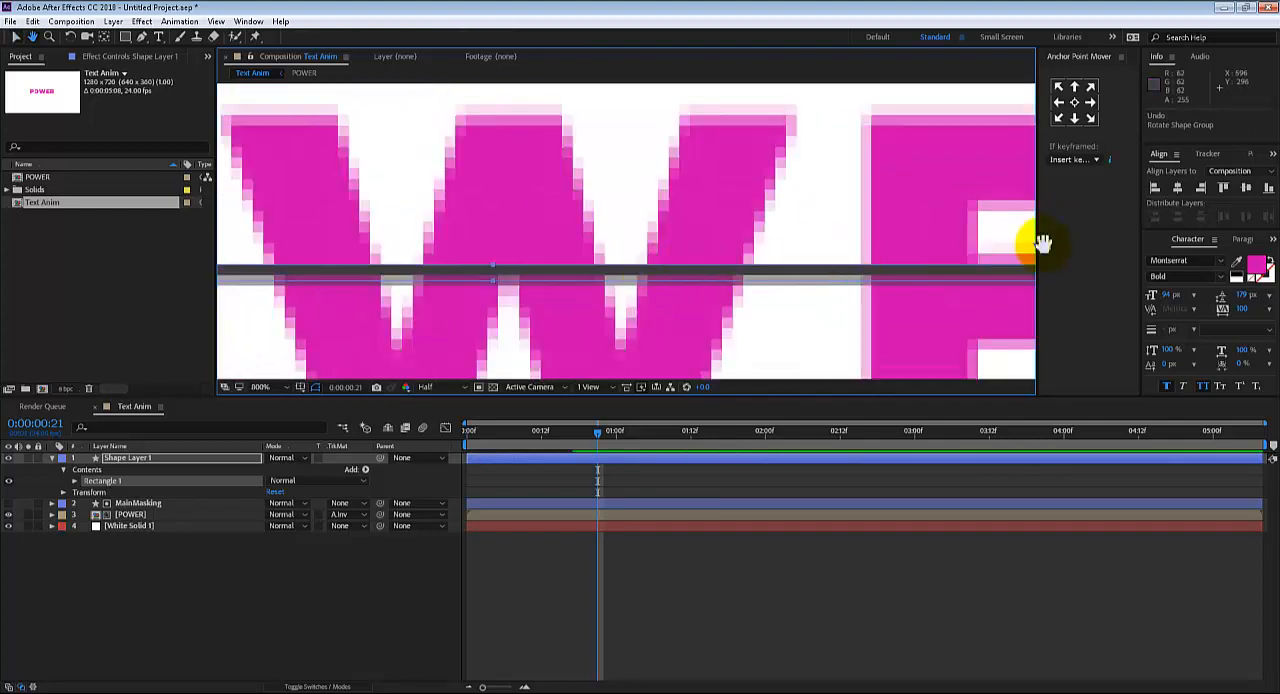
pyautogui.moveTo(500, 270); pyautogui.dragTo(1006, 271)
pyautogui.moveTo(520, 288); pyautogui.dragTo(881, 281)
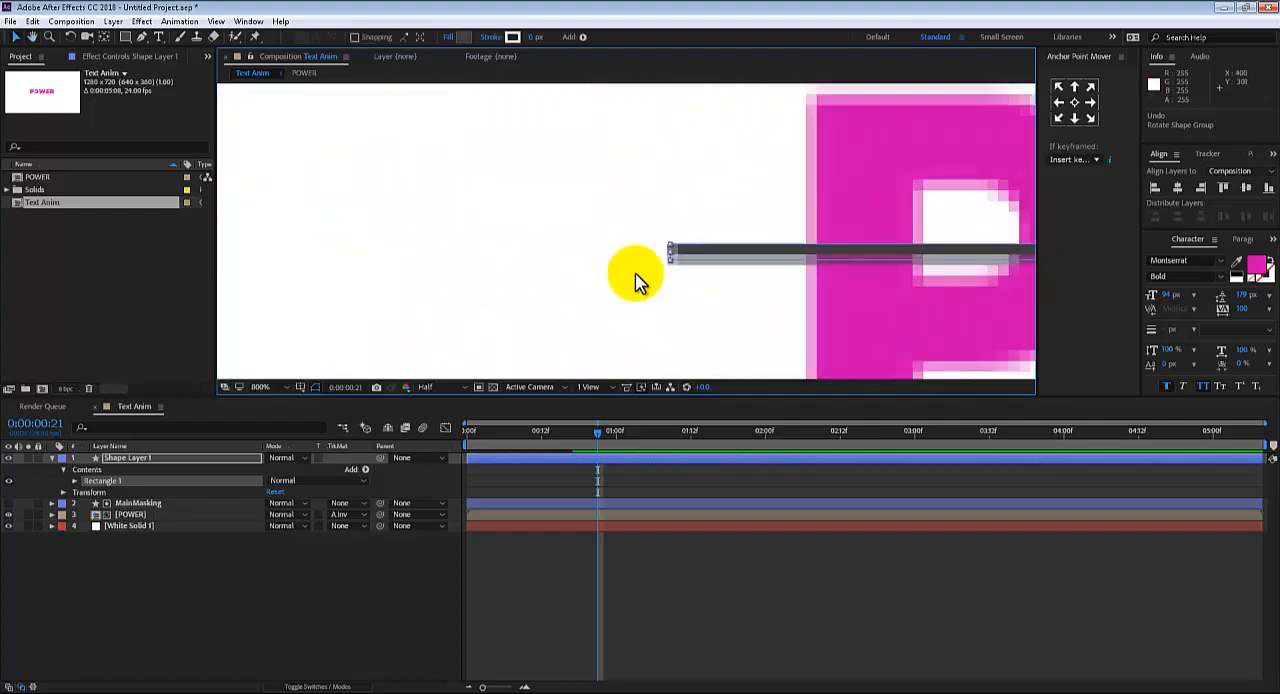
pyautogui.moveTo(672, 256); pyautogui.dragTo(709, 253)
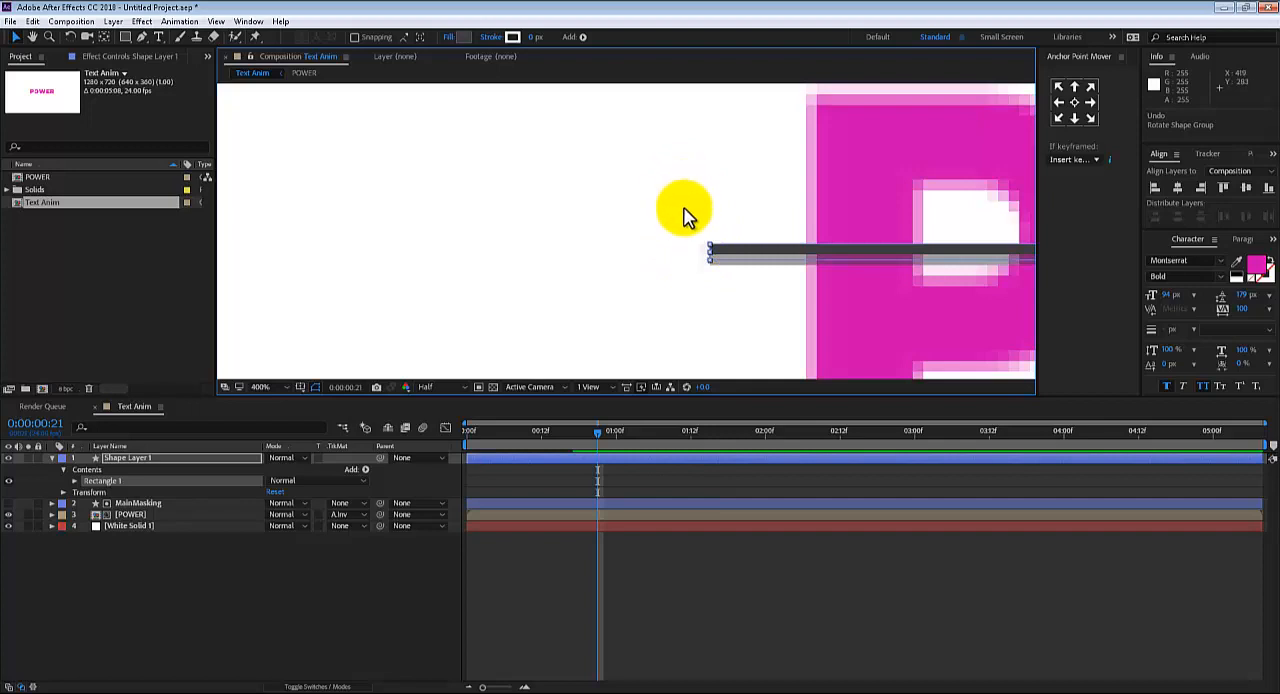
pyautogui.scroll(-4, 686, 214)
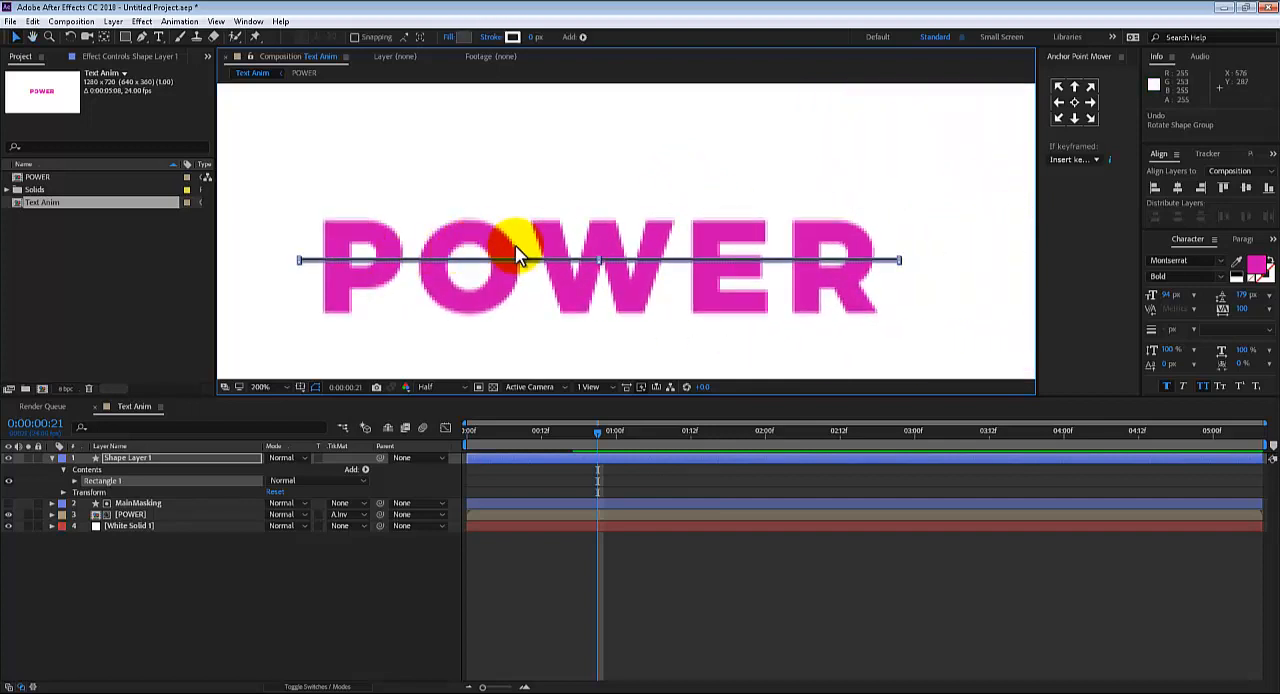
pyautogui.scroll(-1, 633, 276)
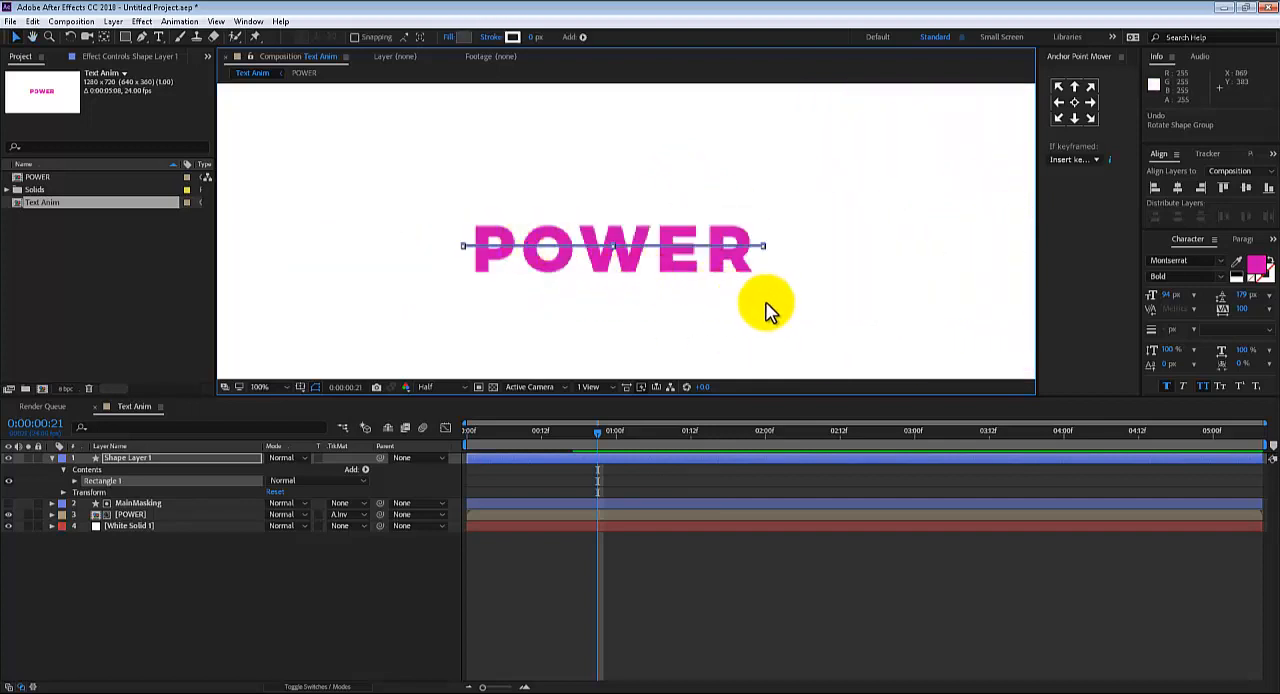
# Rename the thin rectangle's shape layer as Line01
pyautogui.click(775, 302)
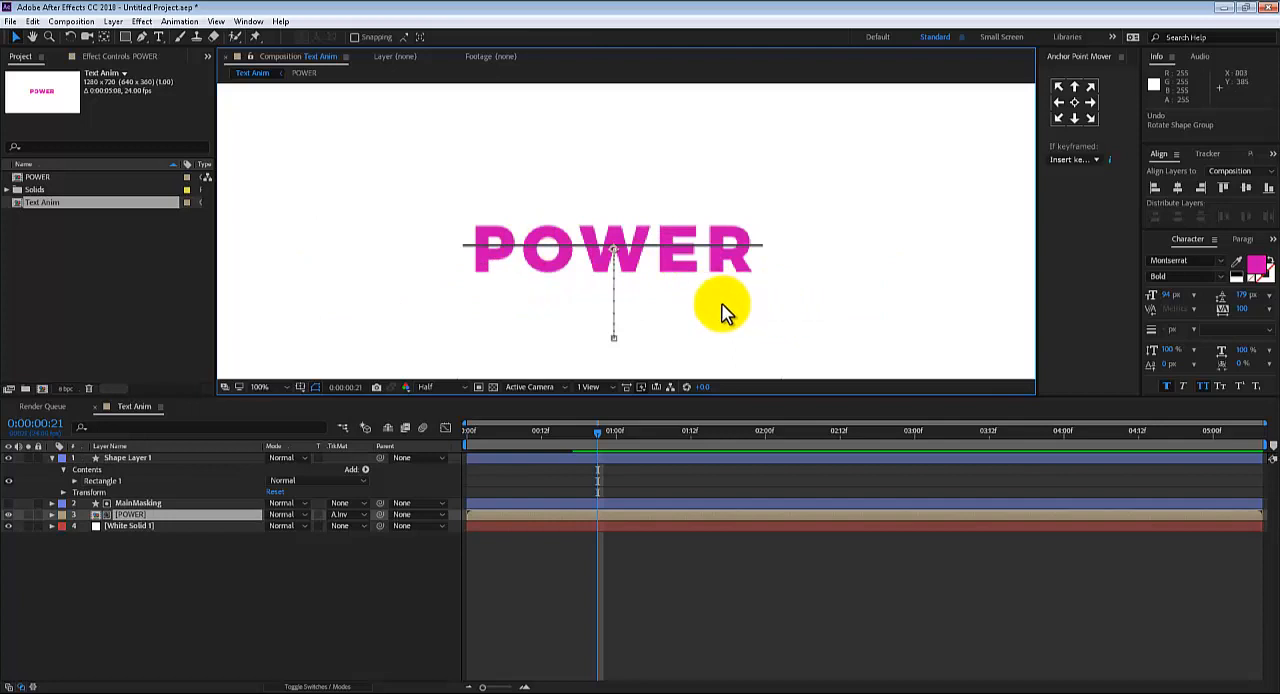
pyautogui.press('.')
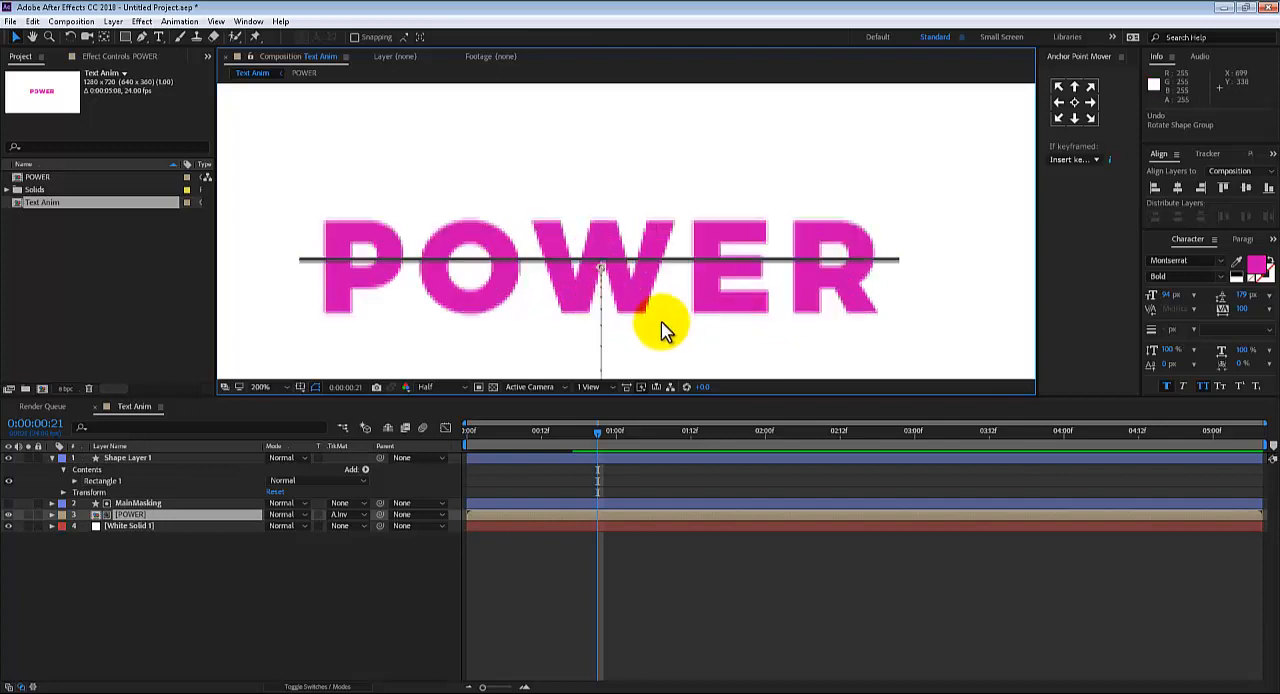
pyautogui.click(123, 457)
pyautogui.press('Return')
pyautogui.write('Line')
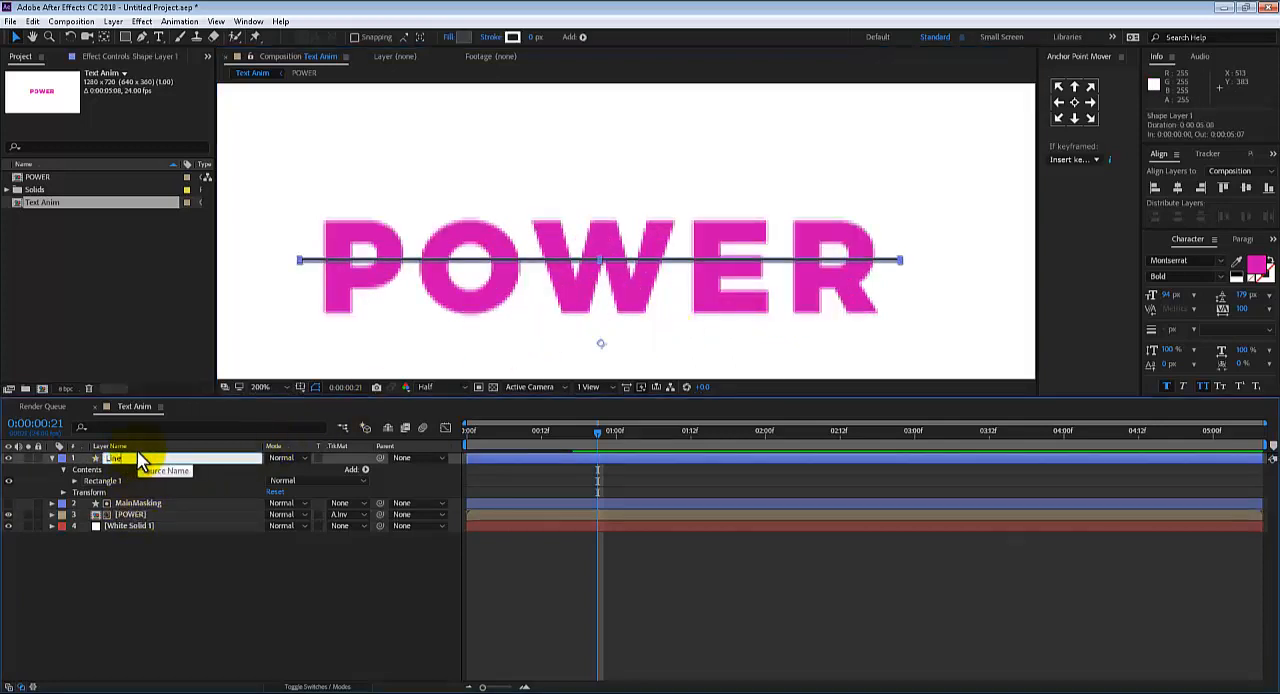
pyautogui.write('01')
pyautogui.press('Return')
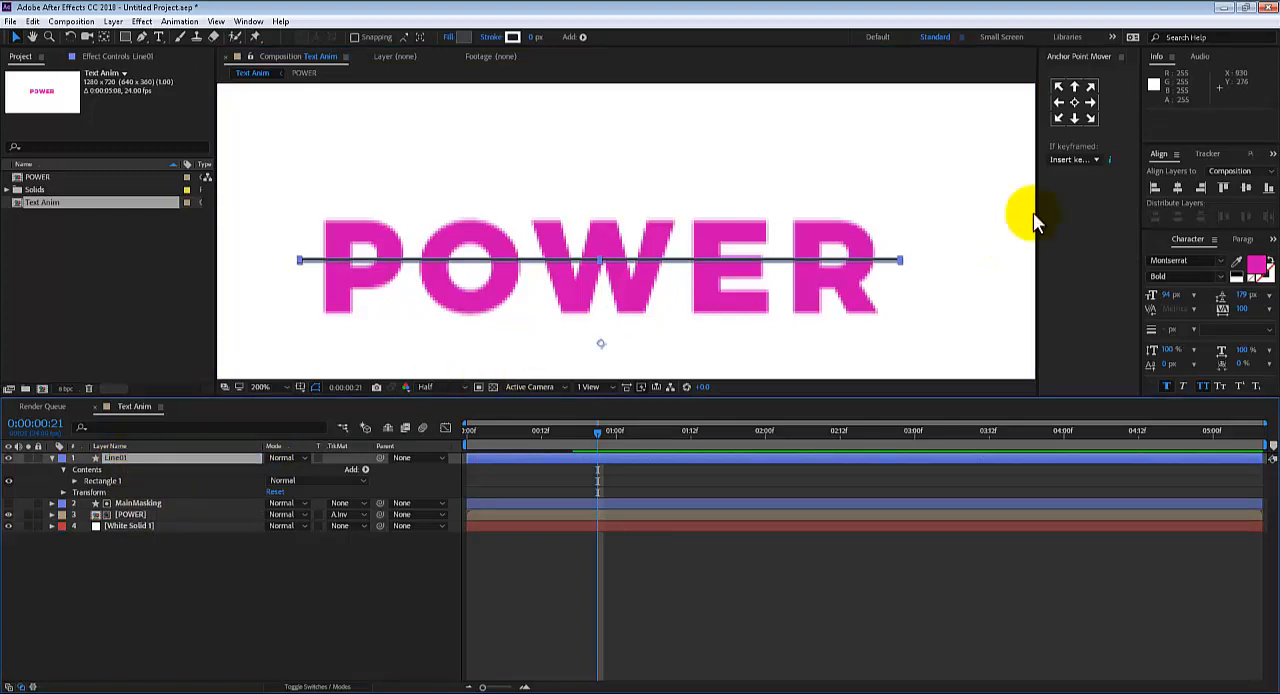
# Move Line01's anchor point to its left end and show the layer's Scale property
pyautogui.click(1064, 106)
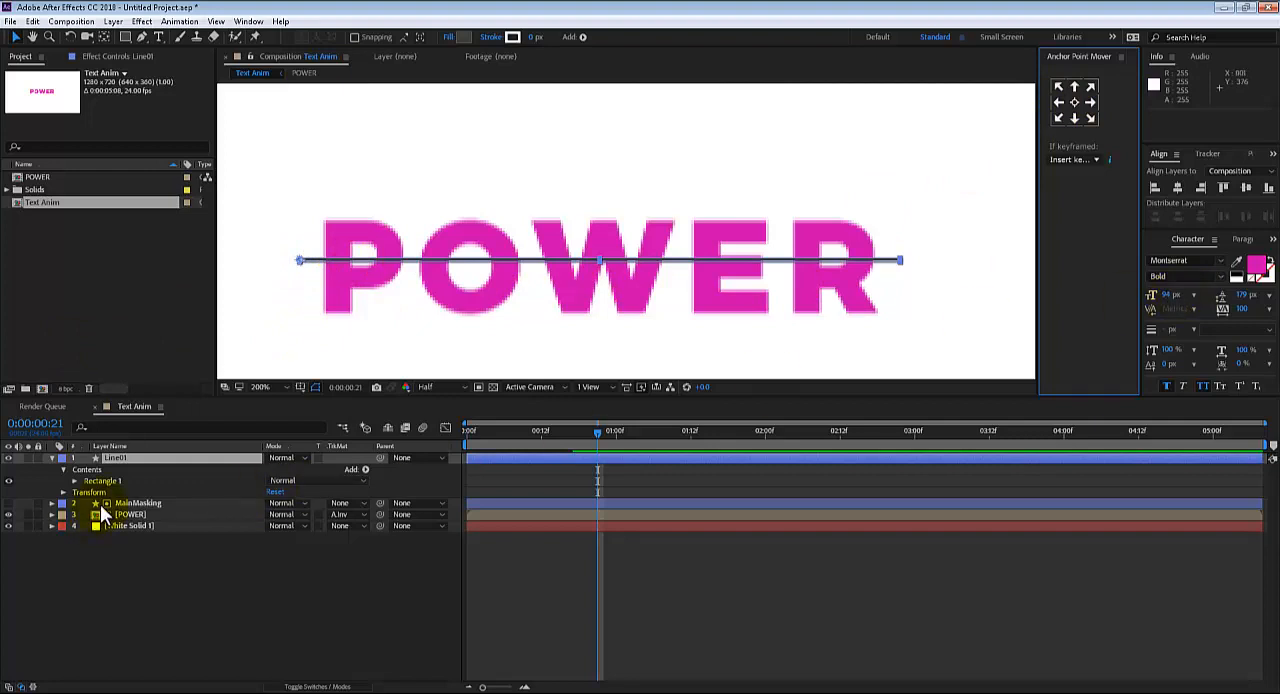
pyautogui.press('s')
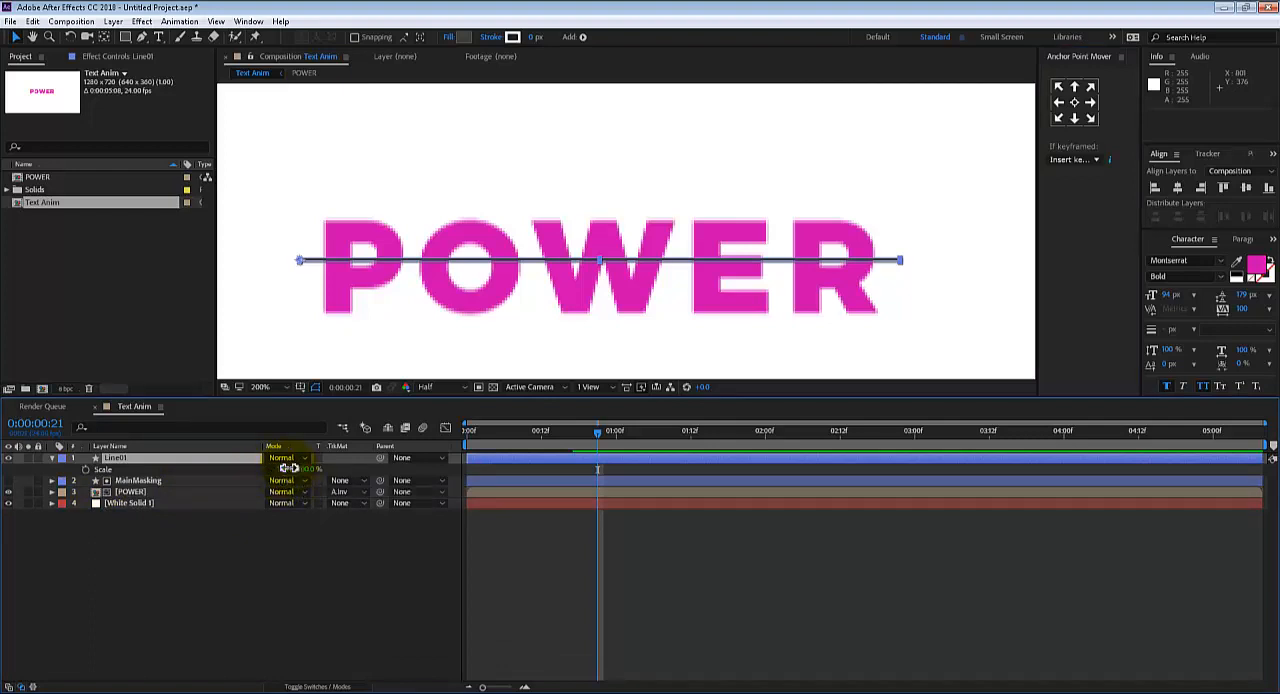
pyautogui.moveTo(287, 469)
pyautogui.mouseDown()
pyautogui.moveTo(215, 467)
pyautogui.moveTo(300, 469)
pyautogui.moveTo(289, 468)
pyautogui.mouseUp()
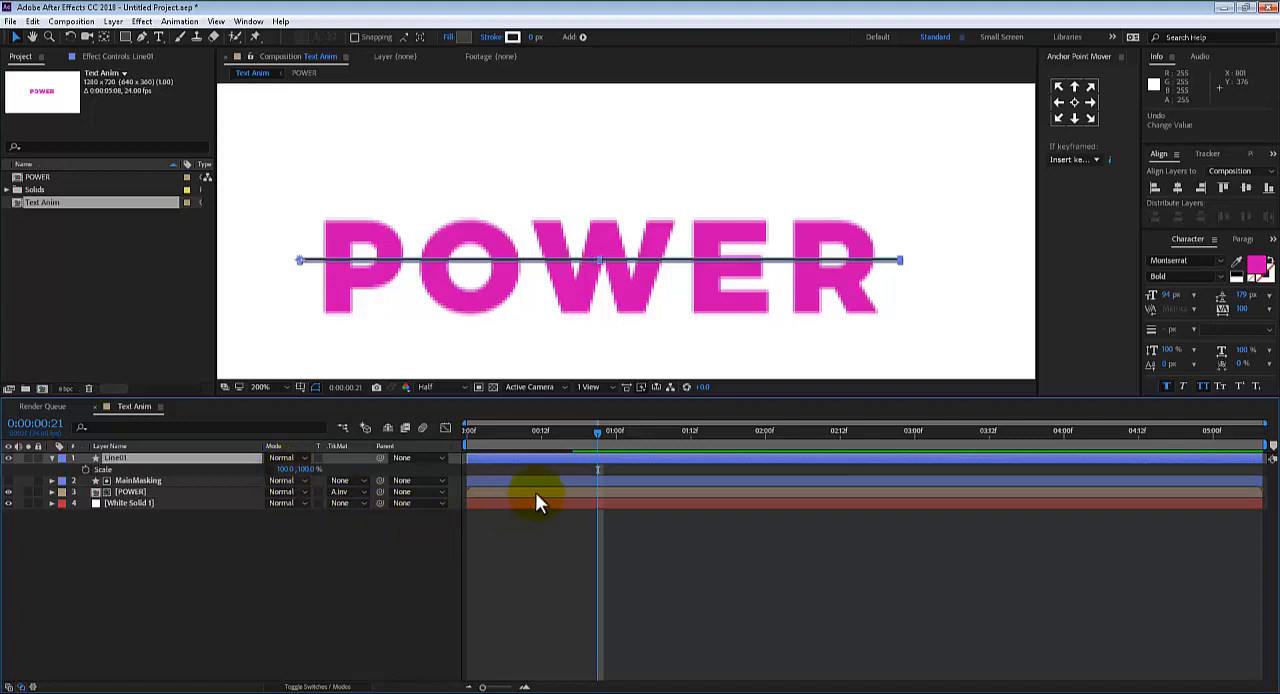
# Nudge the Line01 layer down over the POWER text to a Y Position of 300.5
pyautogui.click(136, 459)
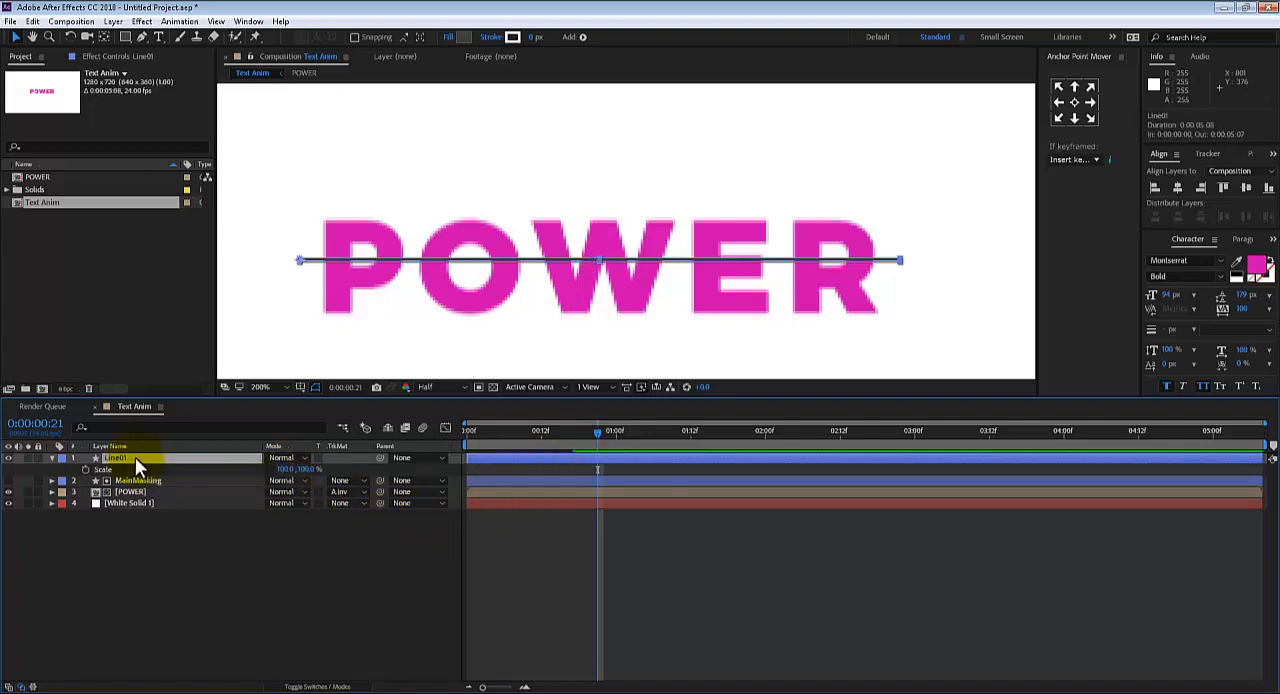
pyautogui.press('Down')
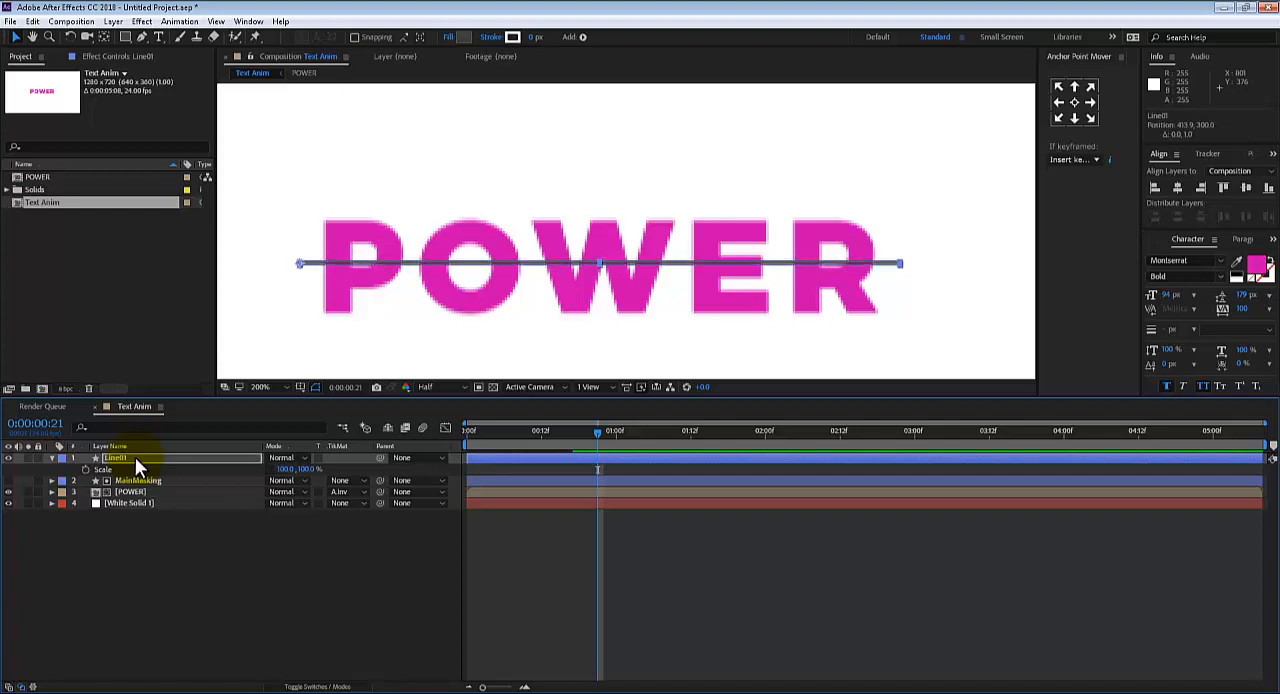
pyautogui.press('Down')
pyautogui.press('Down')
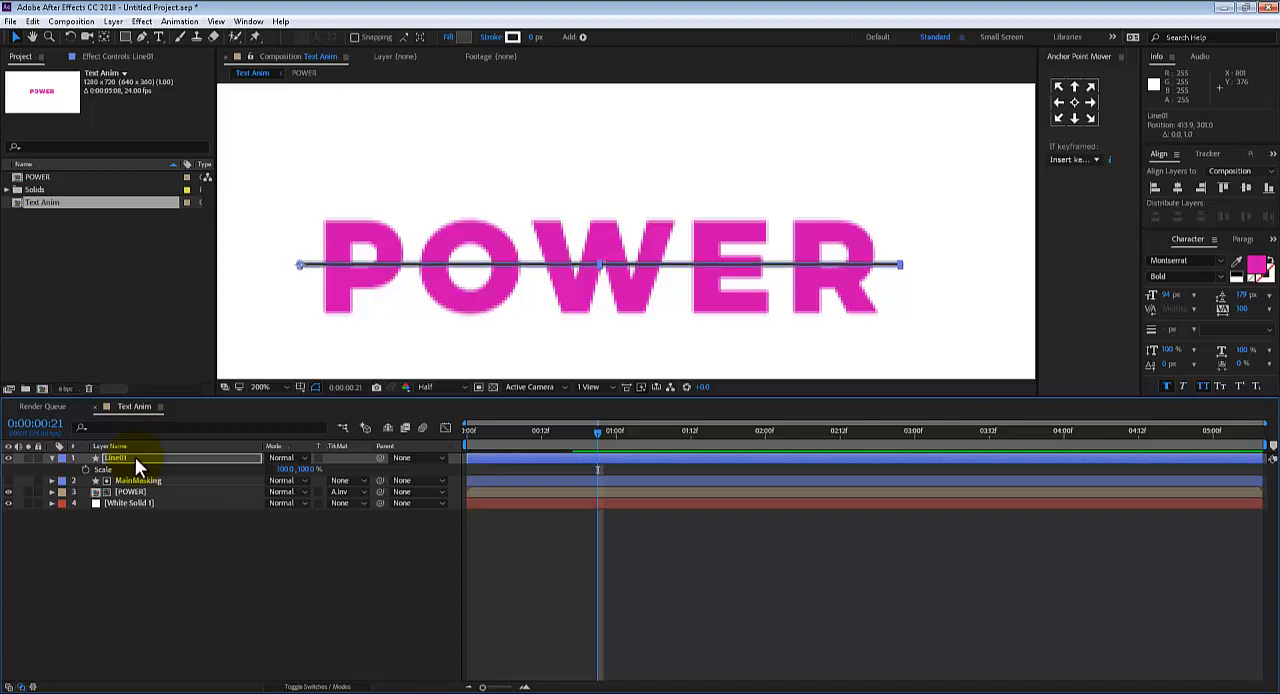
pyautogui.press('Up')
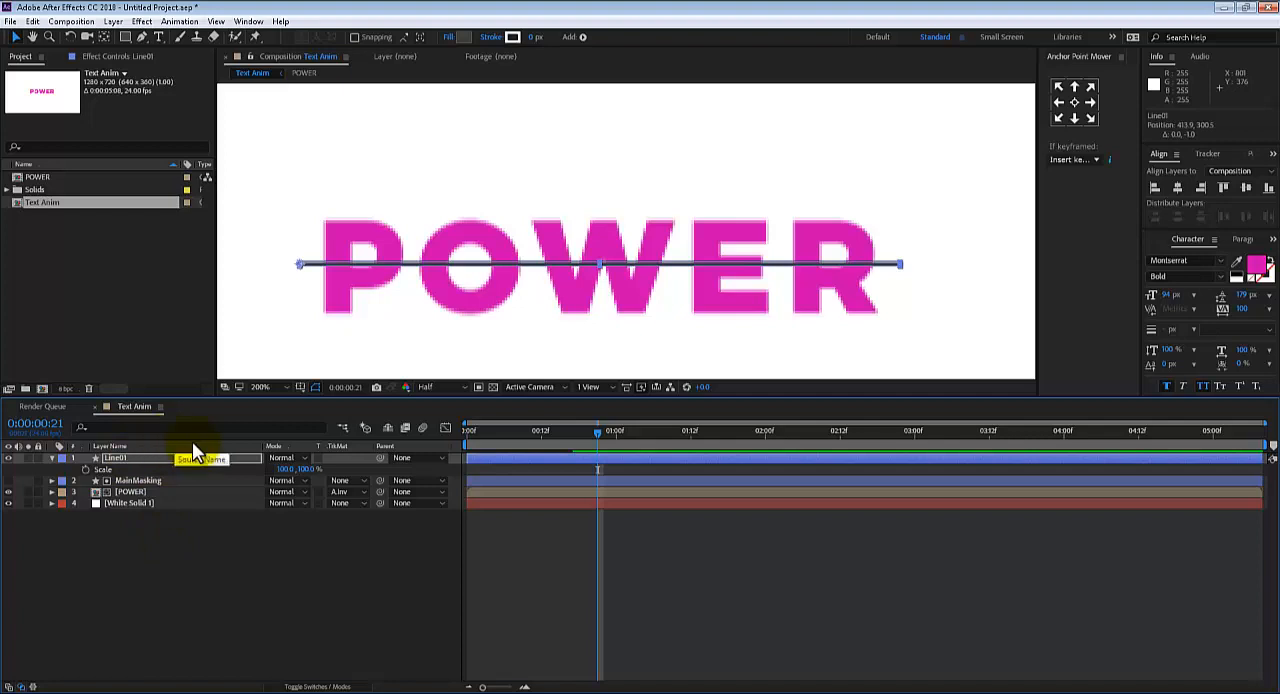
pyautogui.moveTo(491, 432)
pyautogui.mouseDown()
pyautogui.moveTo(513, 431)
pyautogui.moveTo(459, 439)
pyautogui.moveTo(605, 443)
pyautogui.moveTo(529, 435)
pyautogui.moveTo(576, 443)
pyautogui.mouseUp()
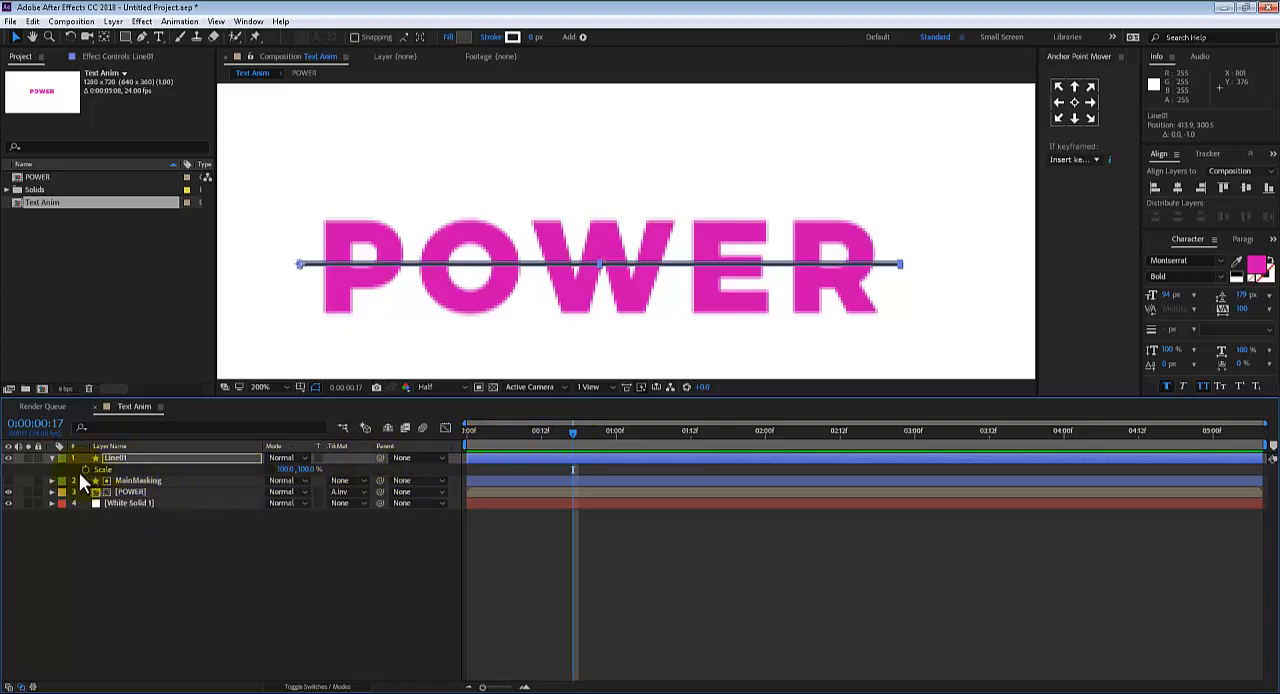
pyautogui.click(84, 469)
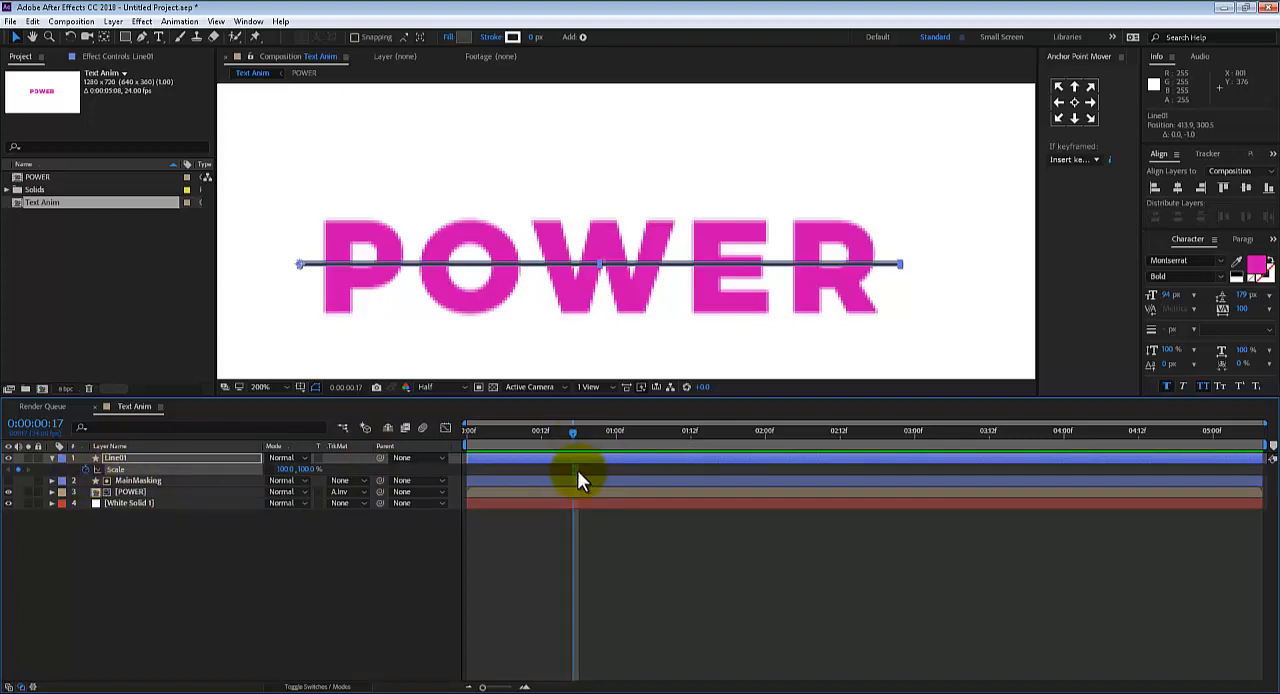
pyautogui.hotkey('ctrl', 'z')
# Keyframe Line01's Scale at 100% at 0:00:01:01 and set its horizontal Scale to 0% at 0:00:00:18
pyautogui.moveTo(574, 433); pyautogui.dragTo(623, 440)
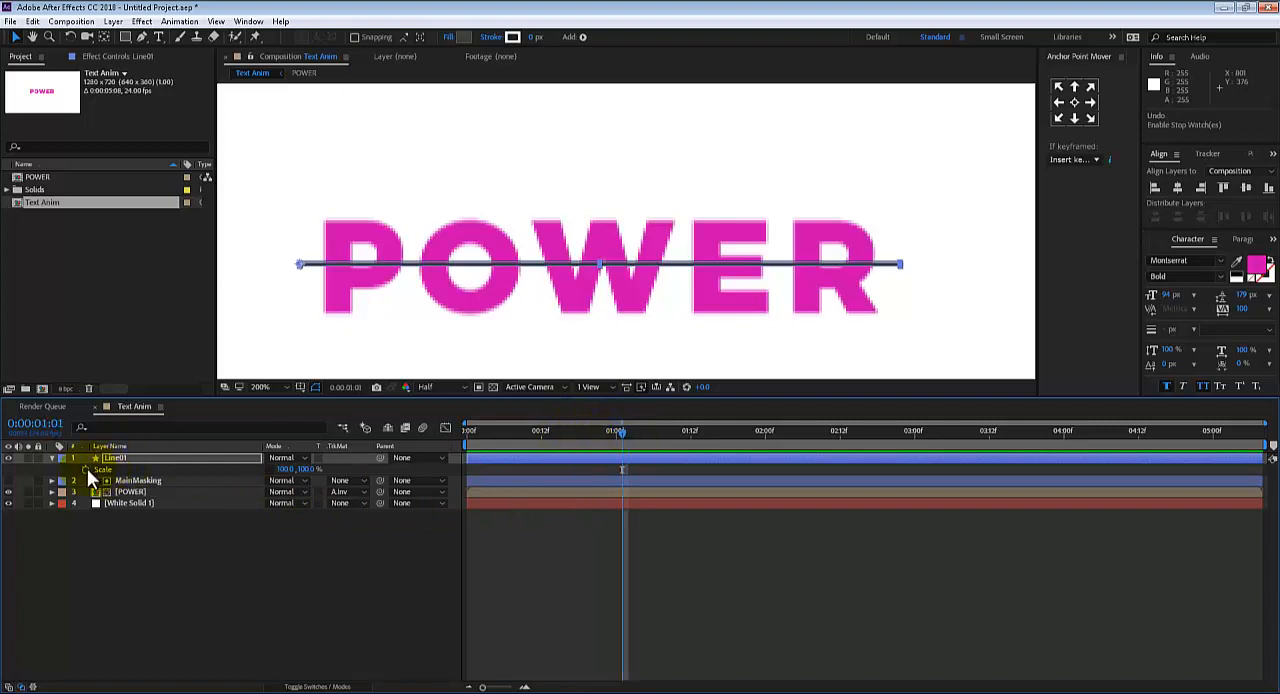
pyautogui.click(85, 469)
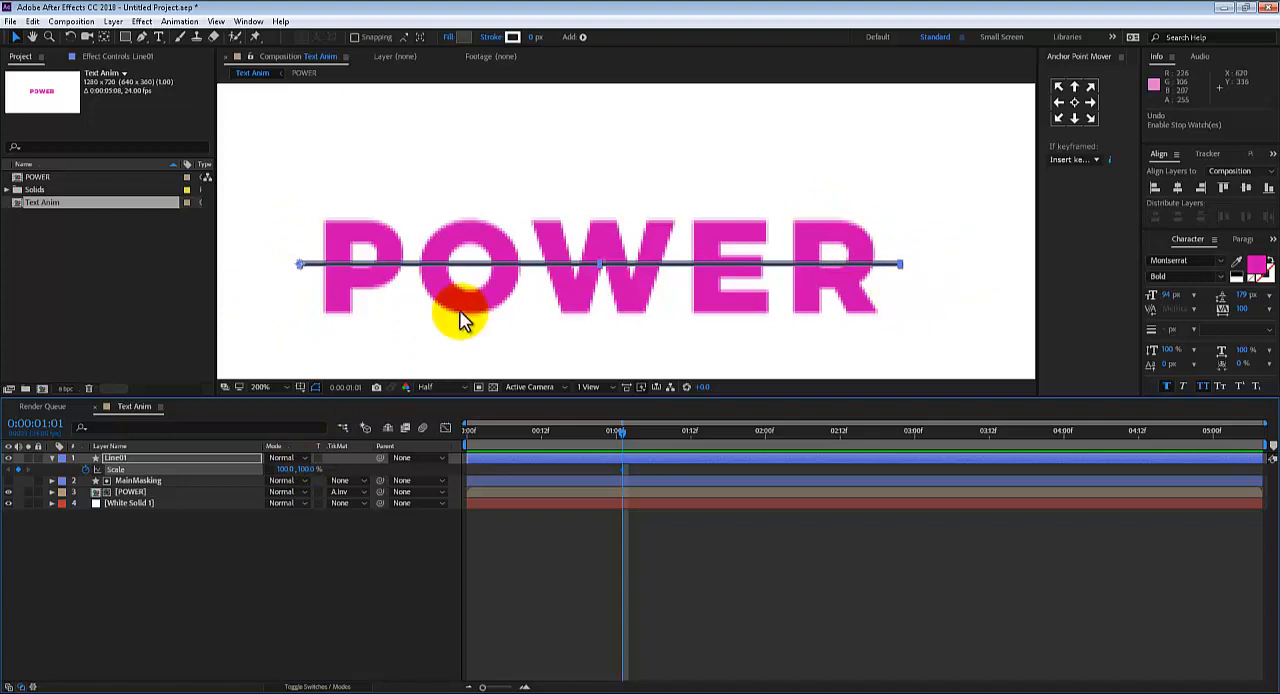
pyautogui.moveTo(615, 432); pyautogui.dragTo(578, 432)
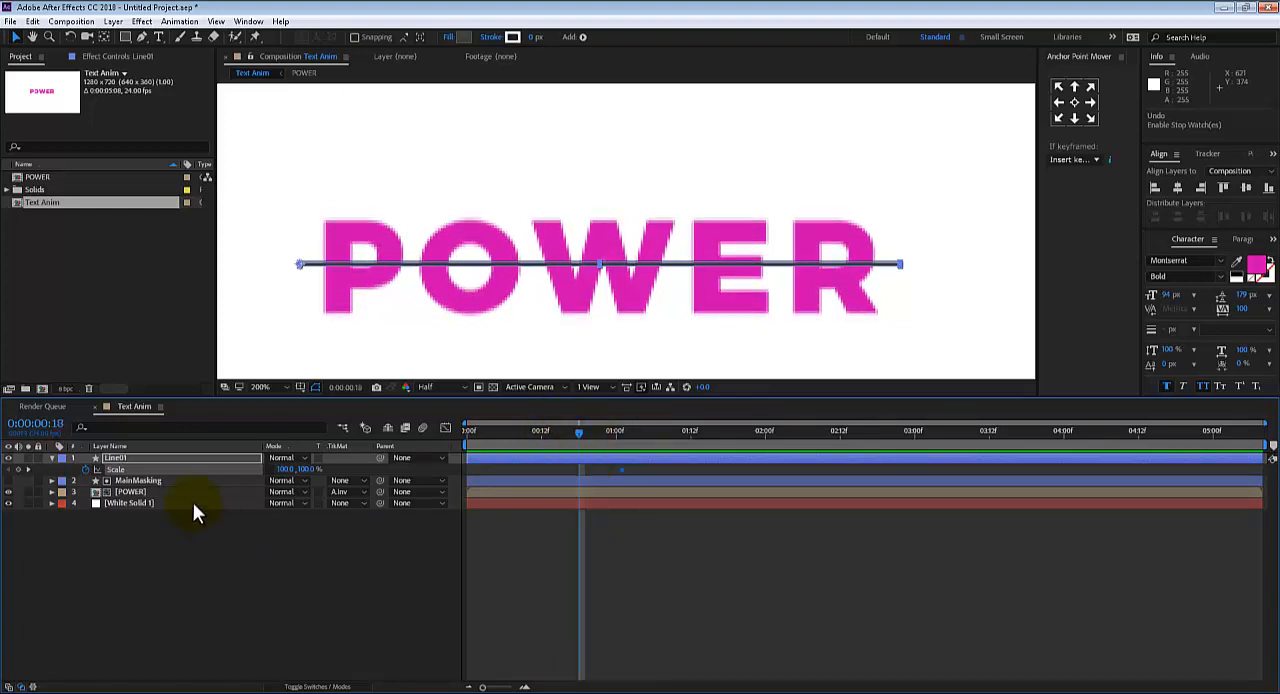
pyautogui.moveTo(283, 470); pyautogui.dragTo(238, 458)
pyautogui.click(285, 470)
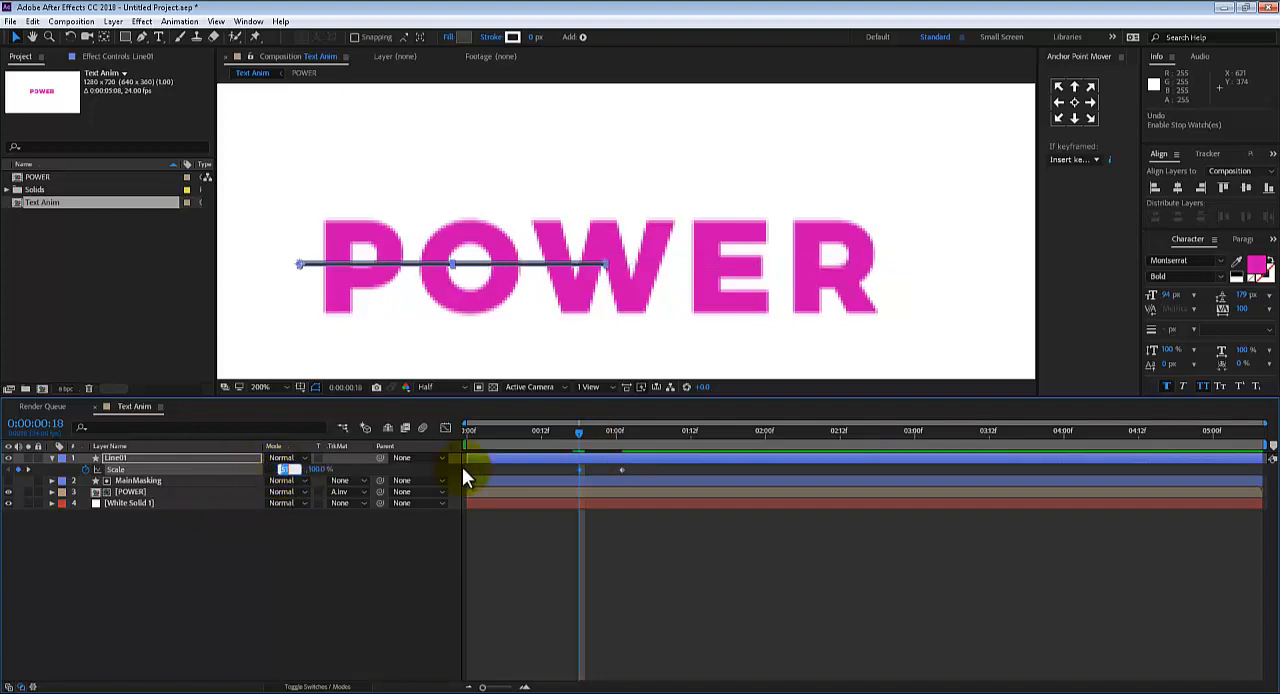
pyautogui.write('0')
pyautogui.press('Return')
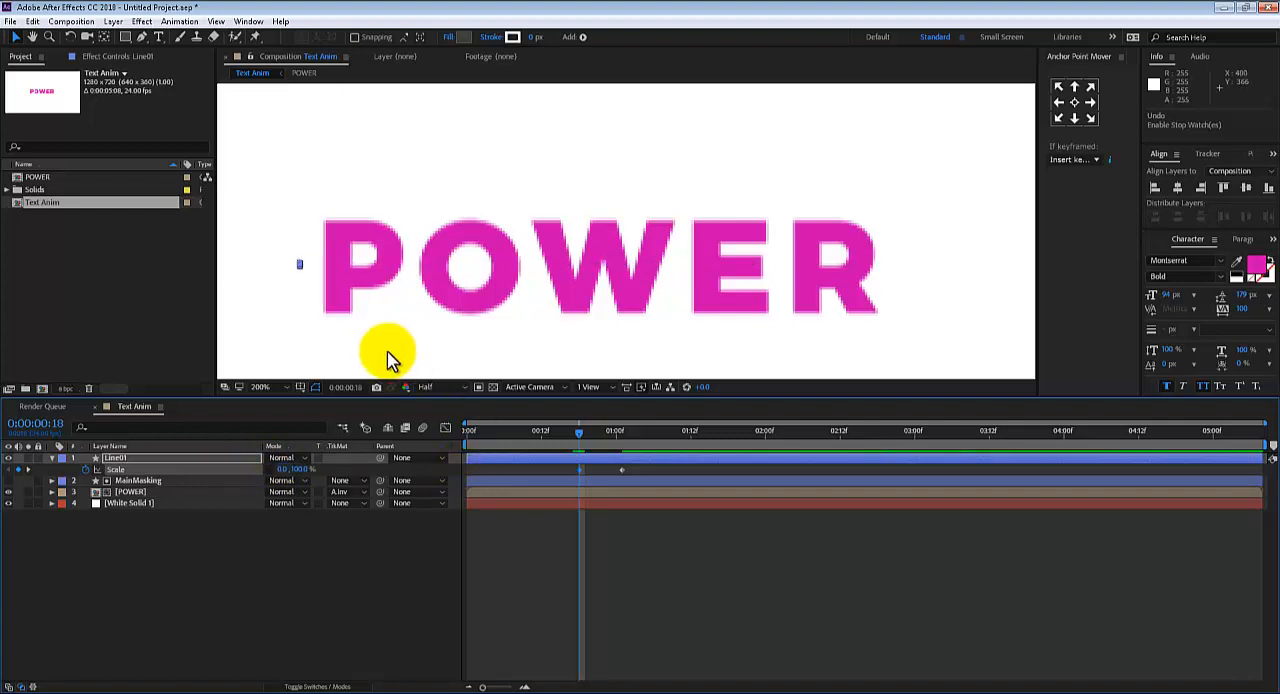
# Preview Line01's growth, move its 100% Scale keyframe to 0:00:01:06, and play the animation again
pyautogui.moveTo(566, 434); pyautogui.dragTo(467, 445)
pyautogui.press('space')
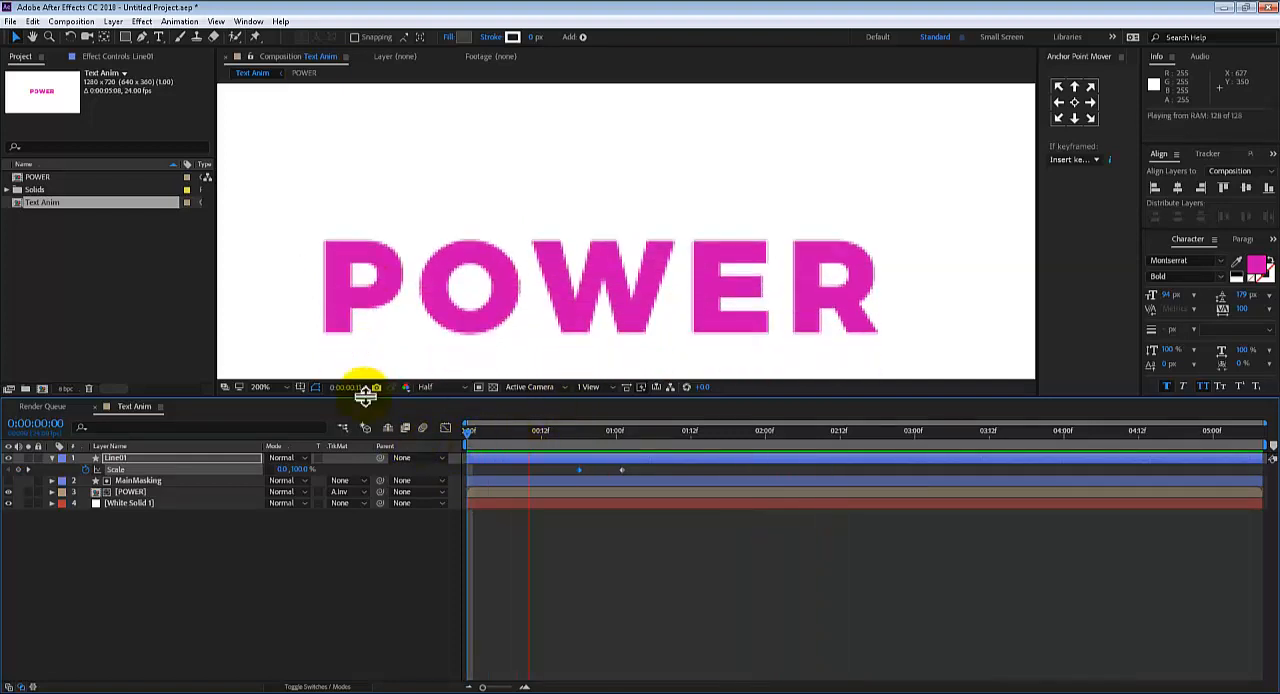
pyautogui.press('space')
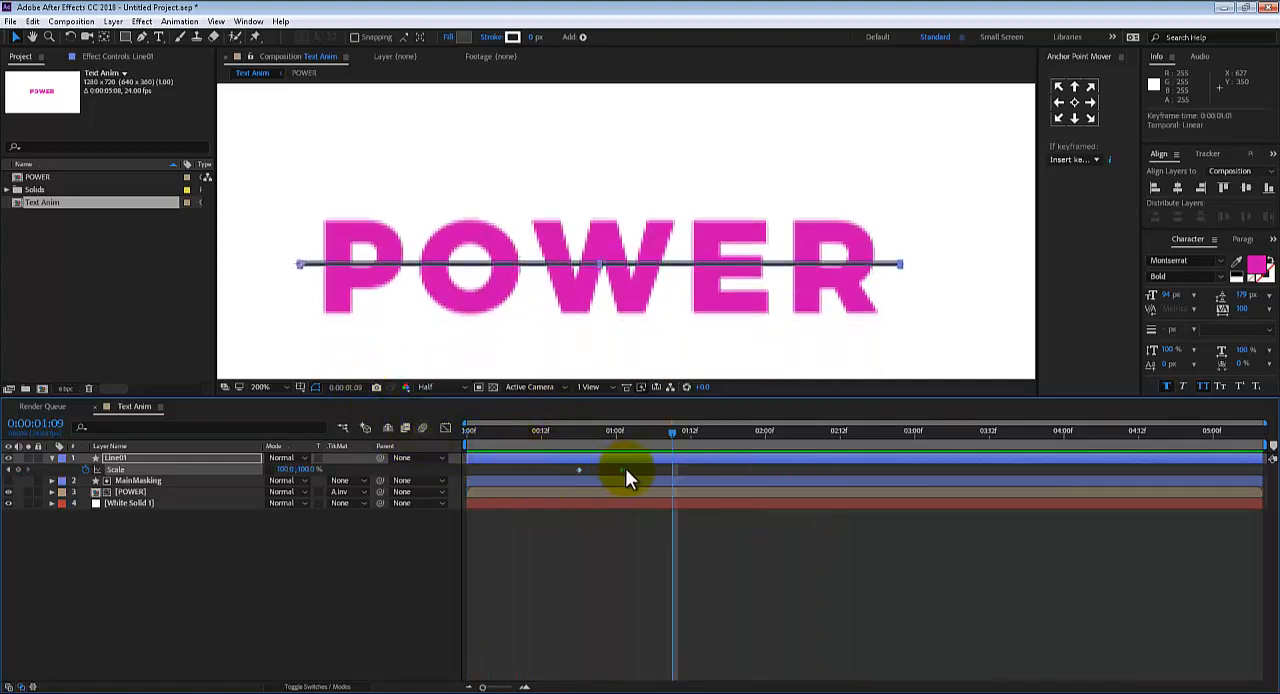
pyautogui.moveTo(625, 470); pyautogui.dragTo(652, 470)
pyautogui.press('Home')
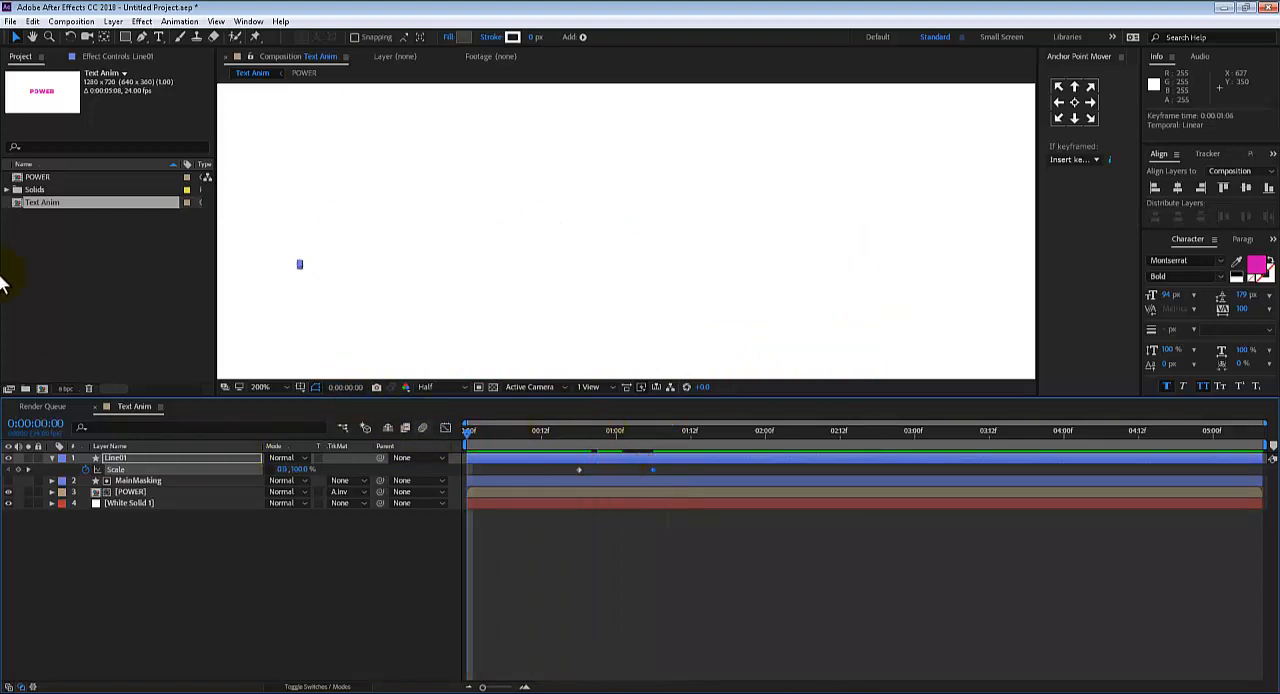
pyautogui.press('space')
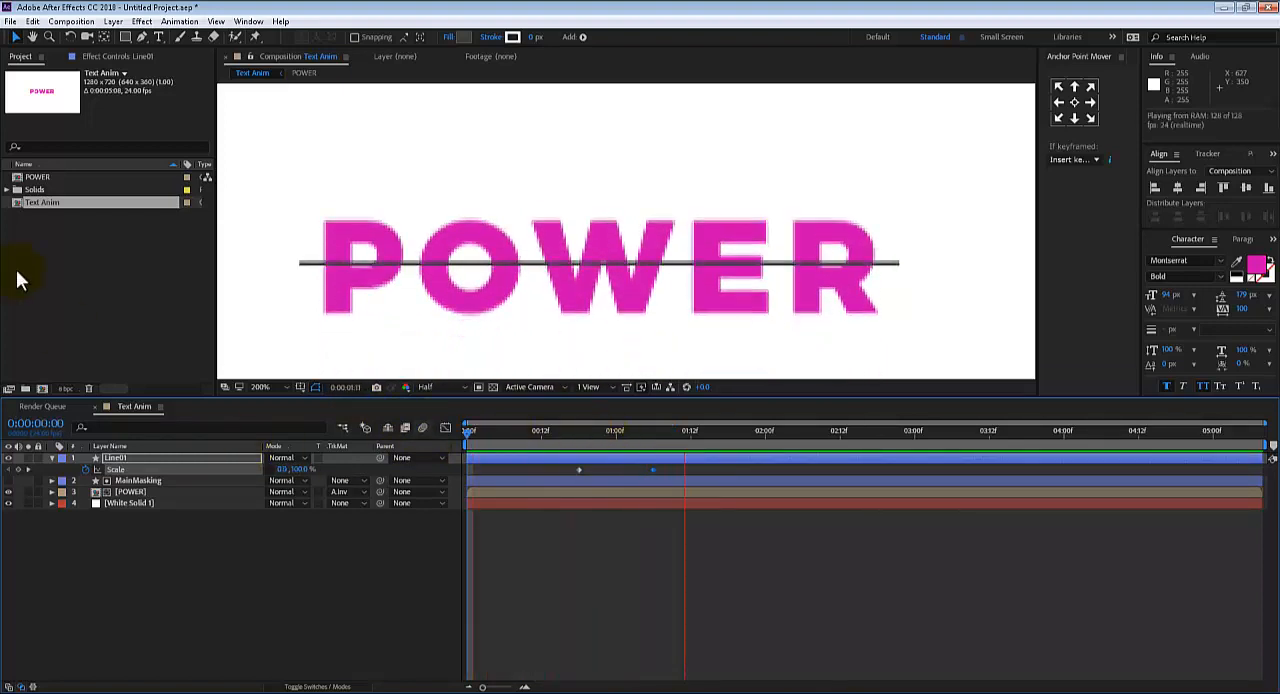
pyautogui.press('space')
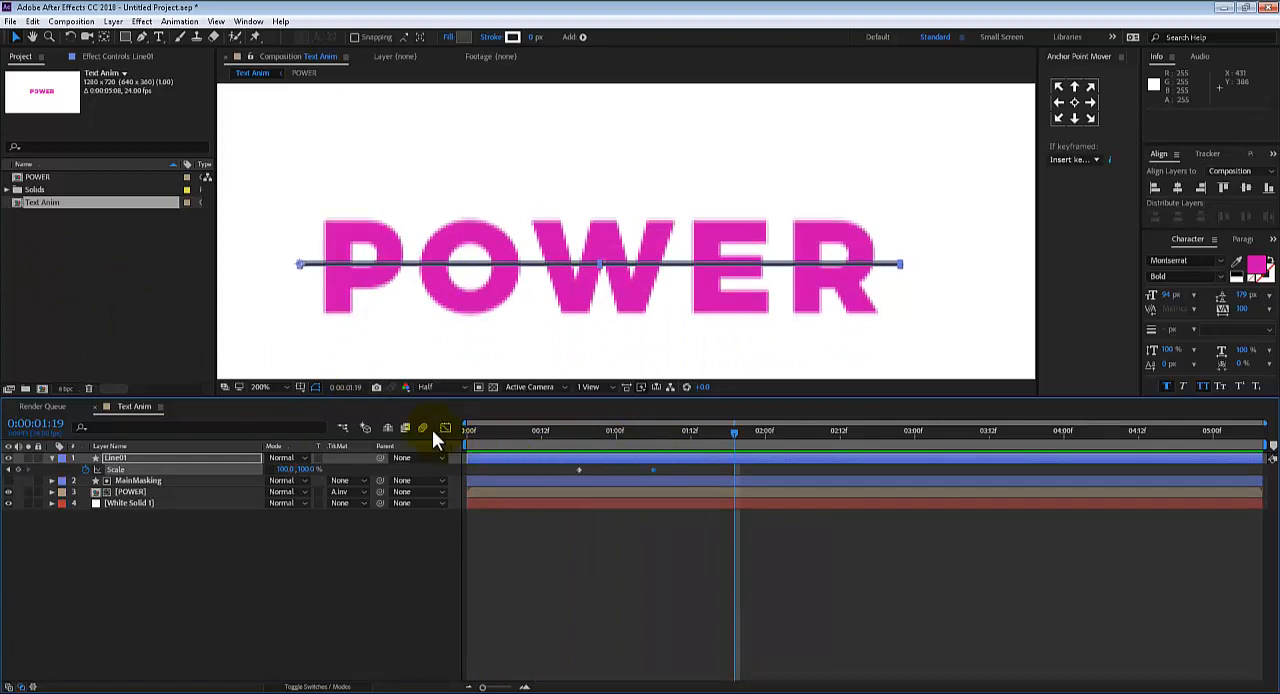
# Apply Easy Ease to both of Line01's Scale keyframes in the Graph Editor
pyautogui.click(447, 430)
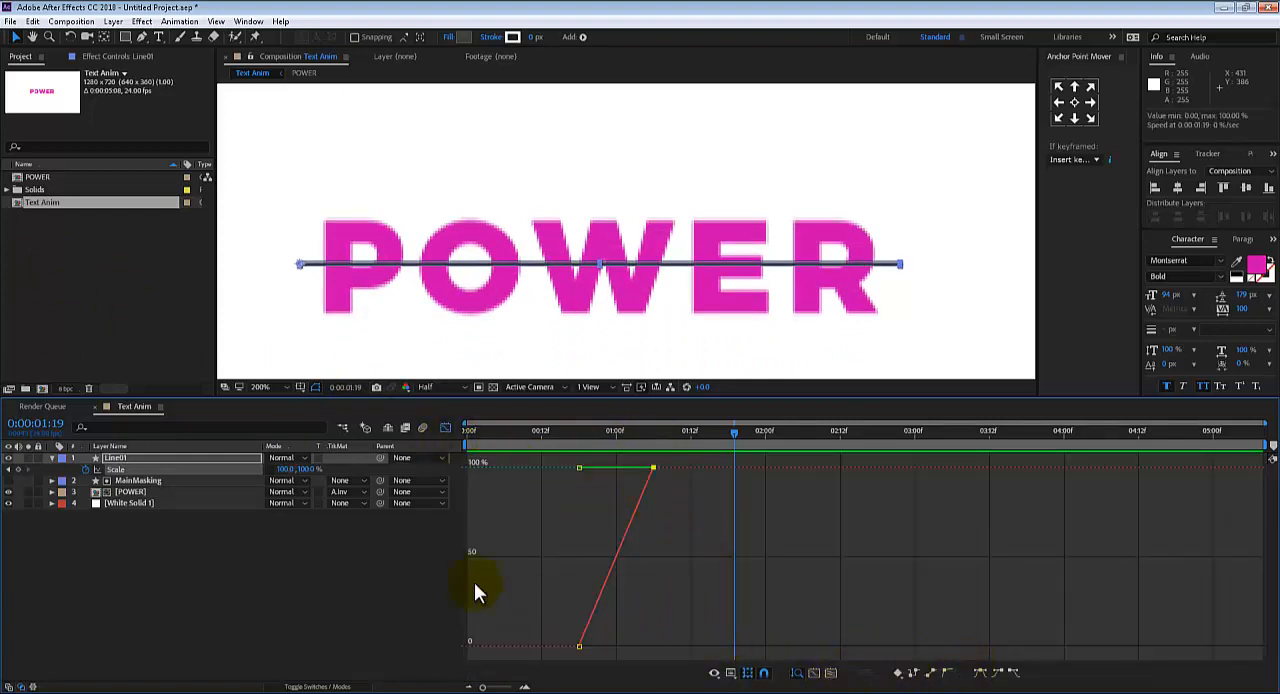
pyautogui.click(125, 466)
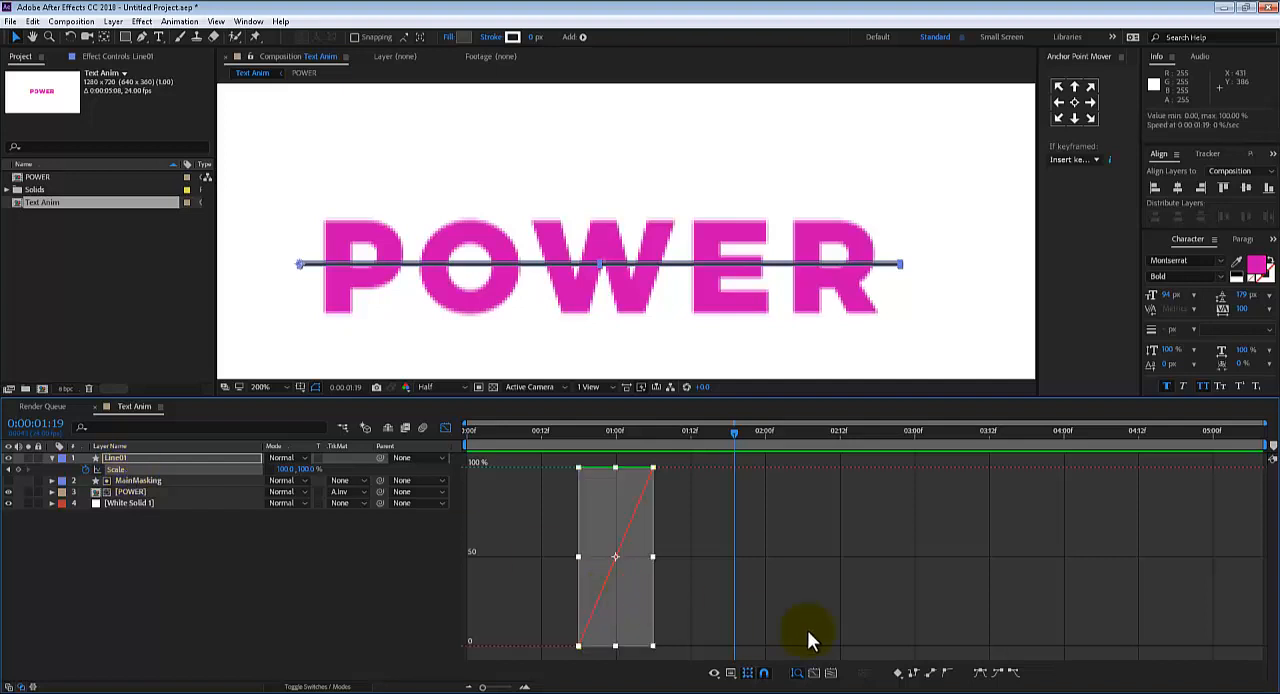
pyautogui.click(980, 675)
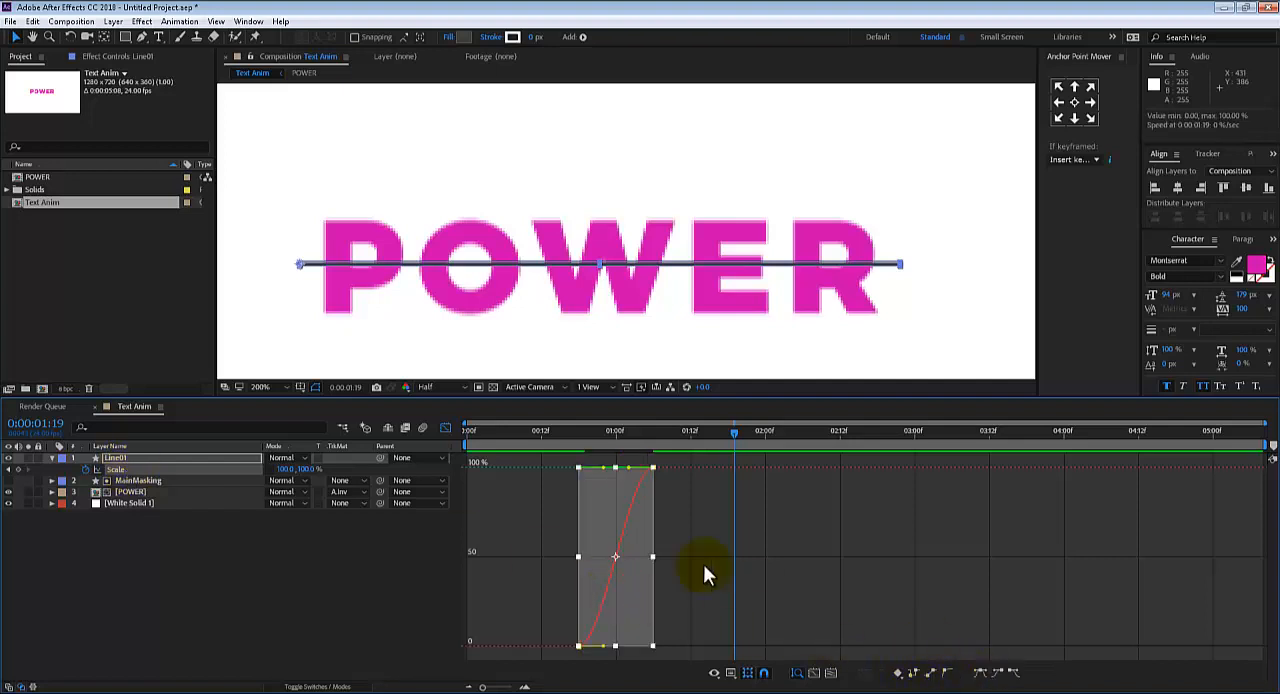
# Reshape Line01's horizontal Scale curve with a steep start and a long, gradual ease into the 100% keyframe
pyautogui.moveTo(635, 475); pyautogui.dragTo(590, 469)
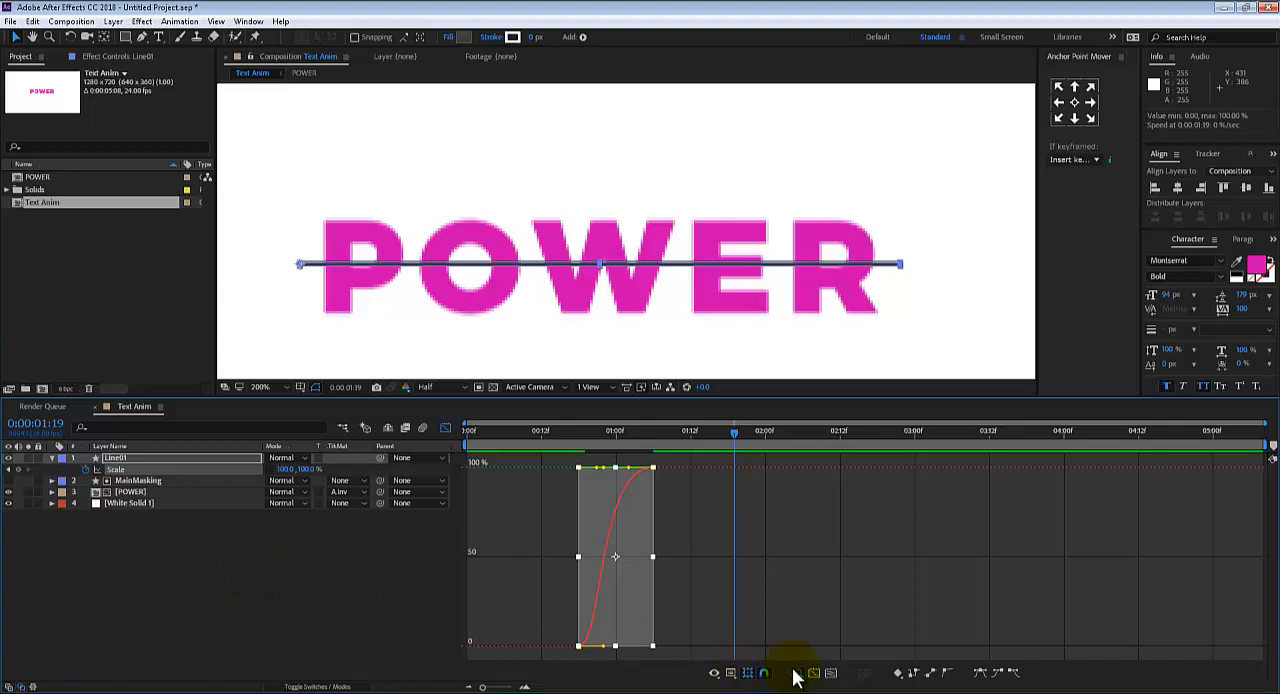
pyautogui.click(833, 671)
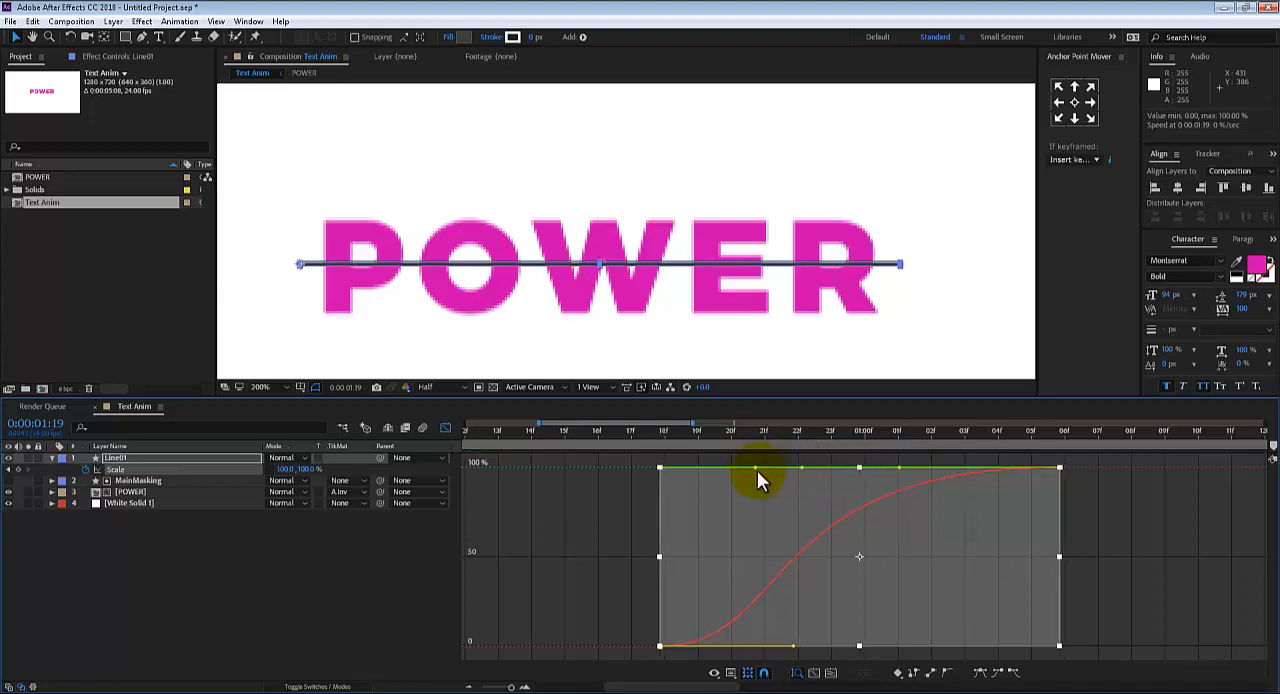
pyautogui.moveTo(757, 467); pyautogui.dragTo(739, 466)
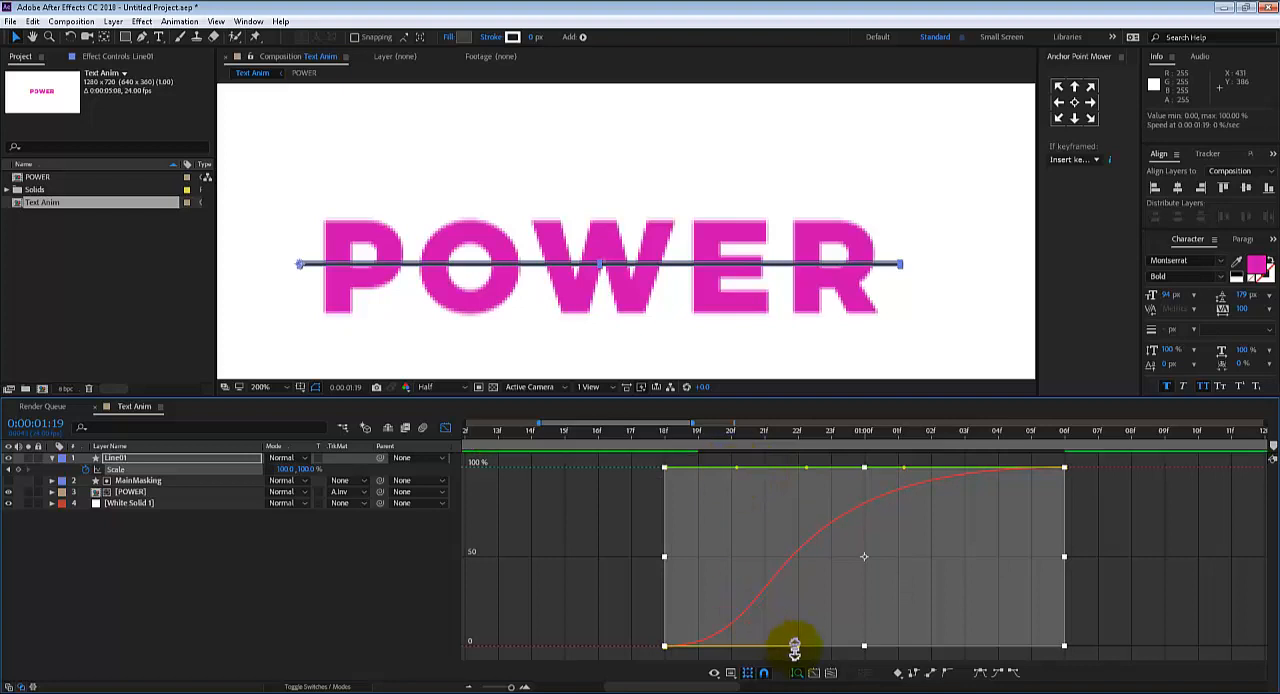
pyautogui.moveTo(797, 647); pyautogui.dragTo(785, 638)
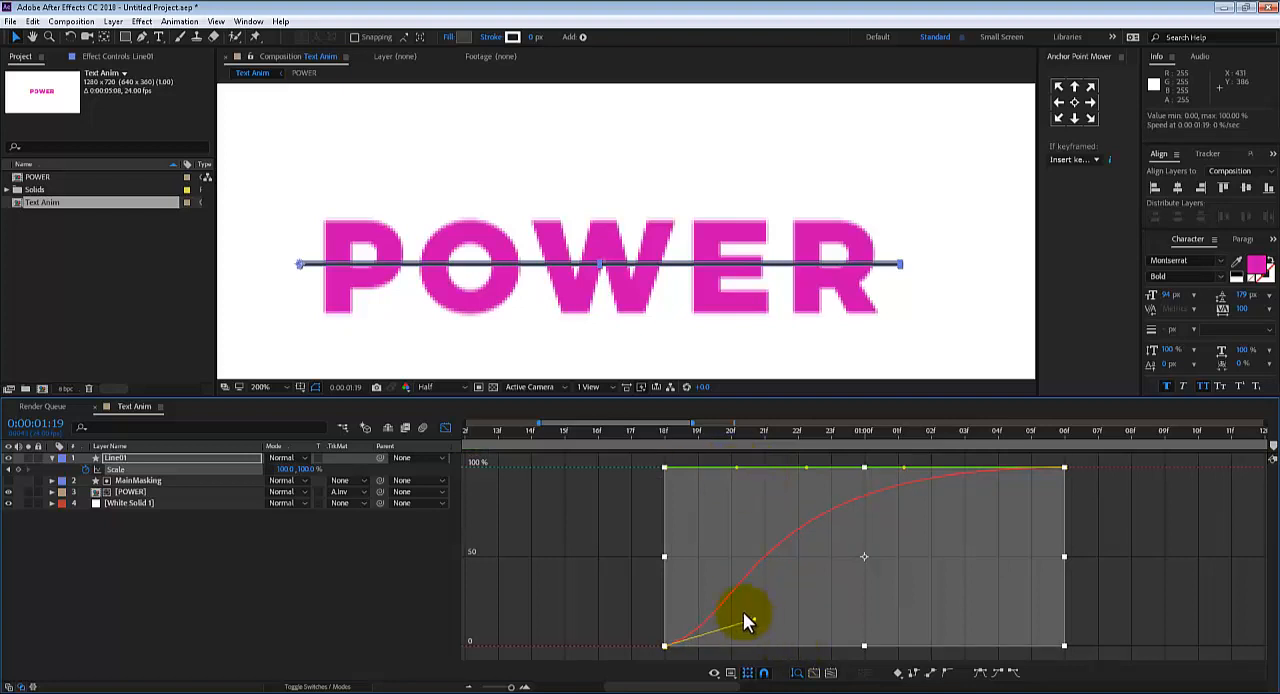
pyautogui.moveTo(699, 588); pyautogui.dragTo(694, 583)
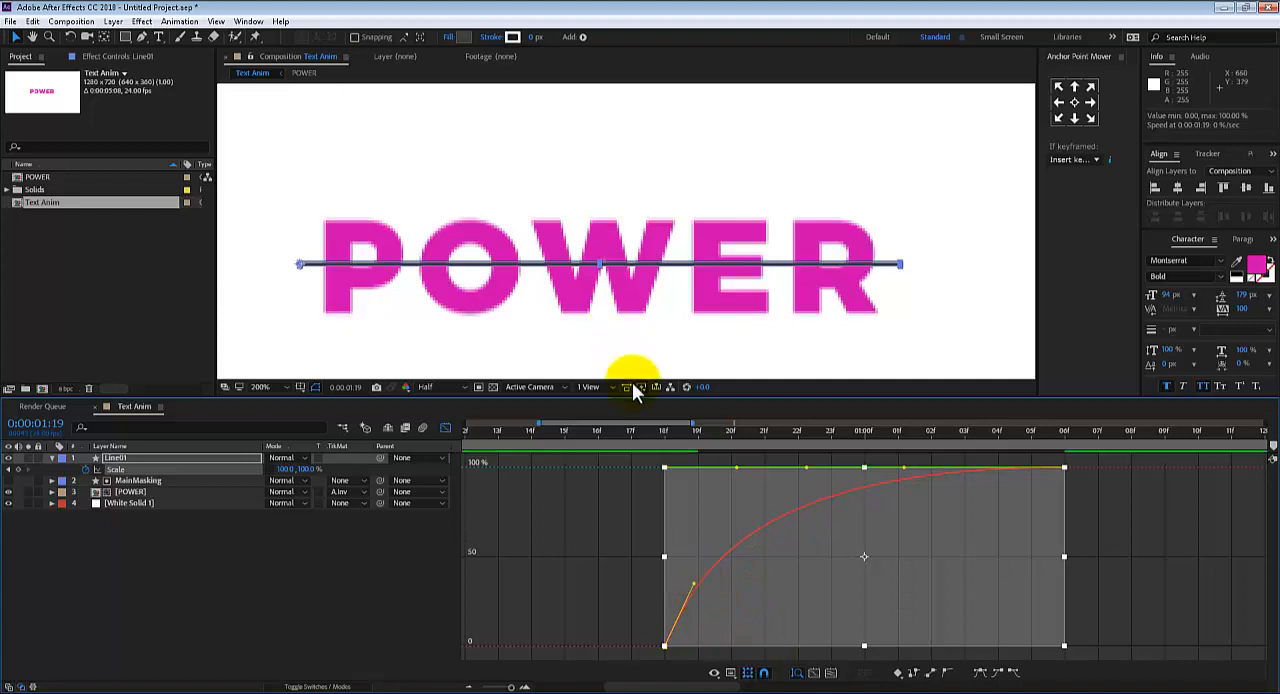
# Leave the Graph Editor and play the eased line growth from the start with the composition view at 100%
pyautogui.moveTo(627, 433); pyautogui.dragTo(242, 357)
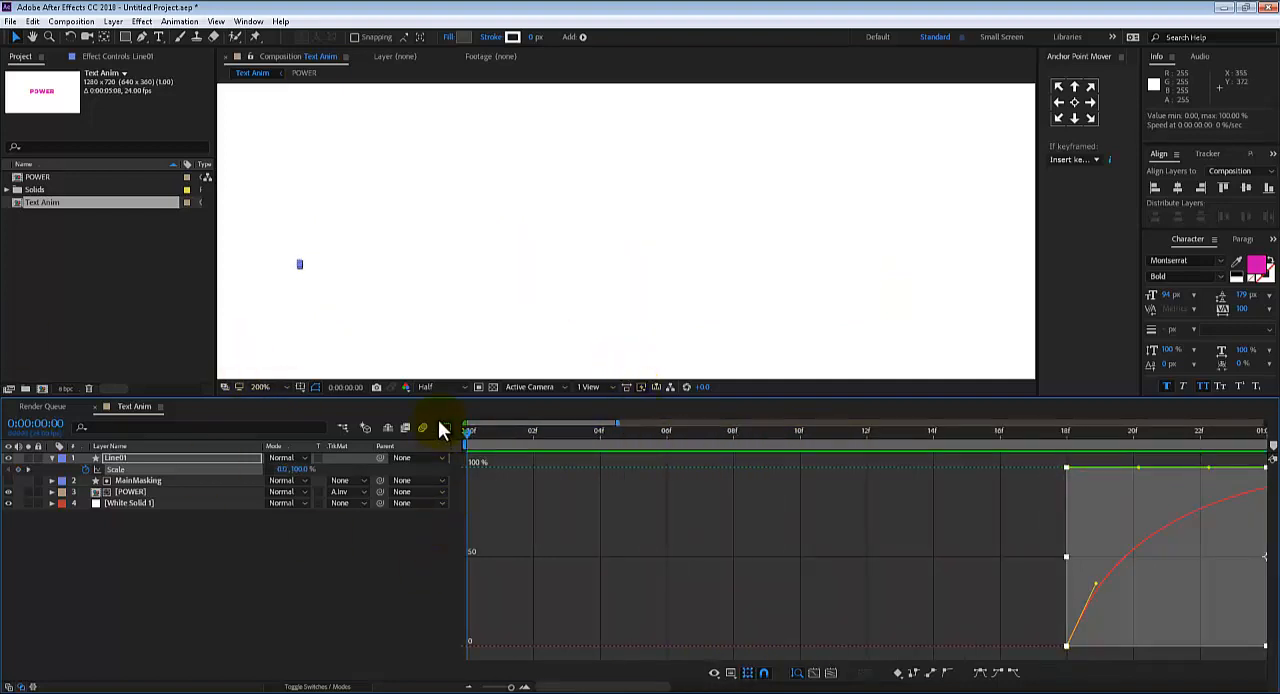
pyautogui.click(444, 428)
pyautogui.press('space')
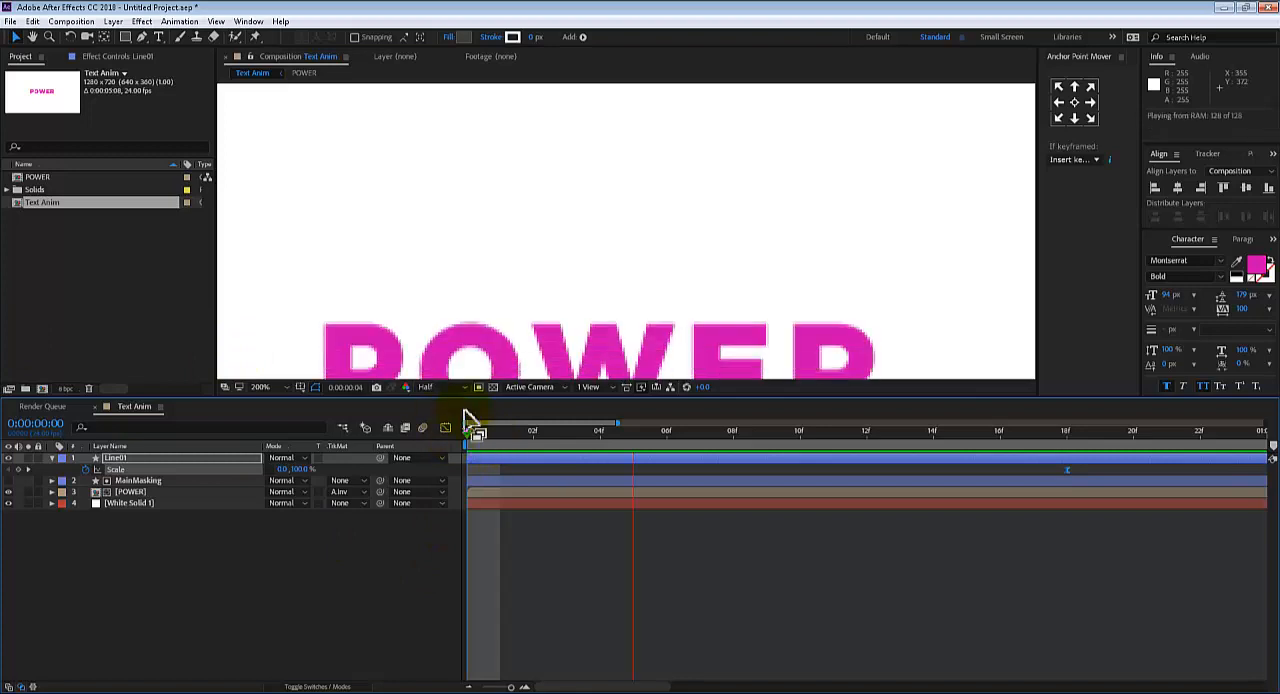
pyautogui.press(',')
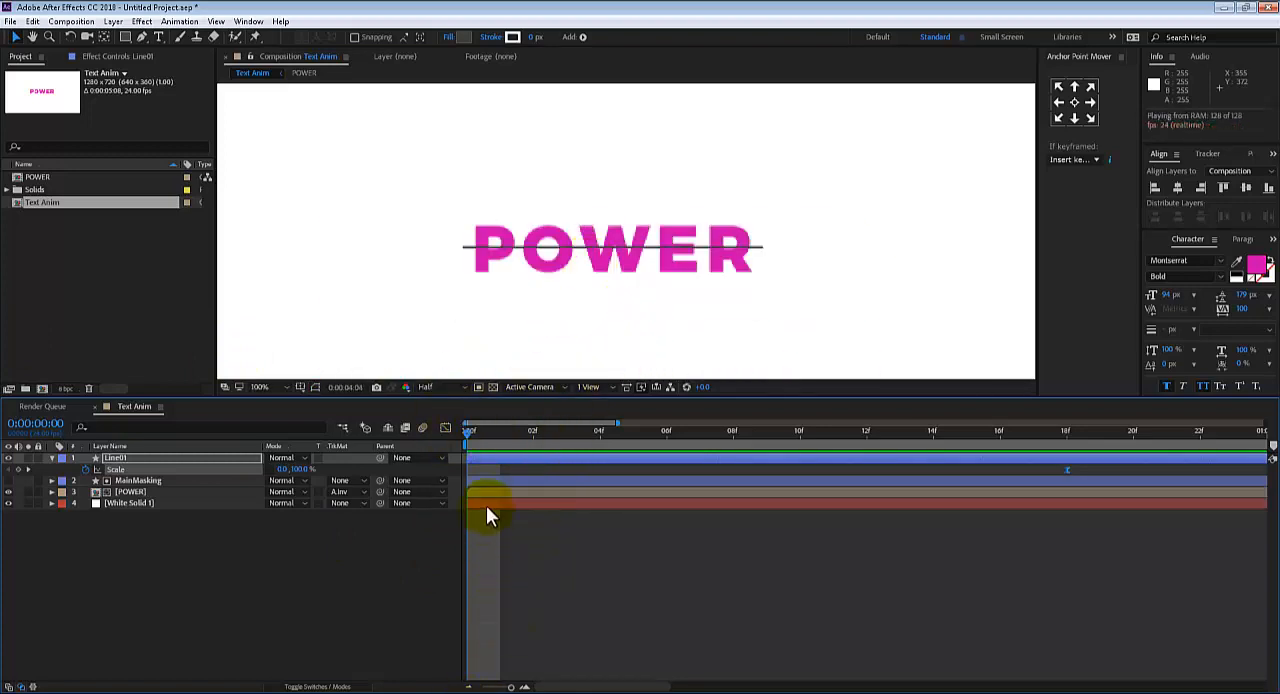
pyautogui.press('space')
pyautogui.press('space')
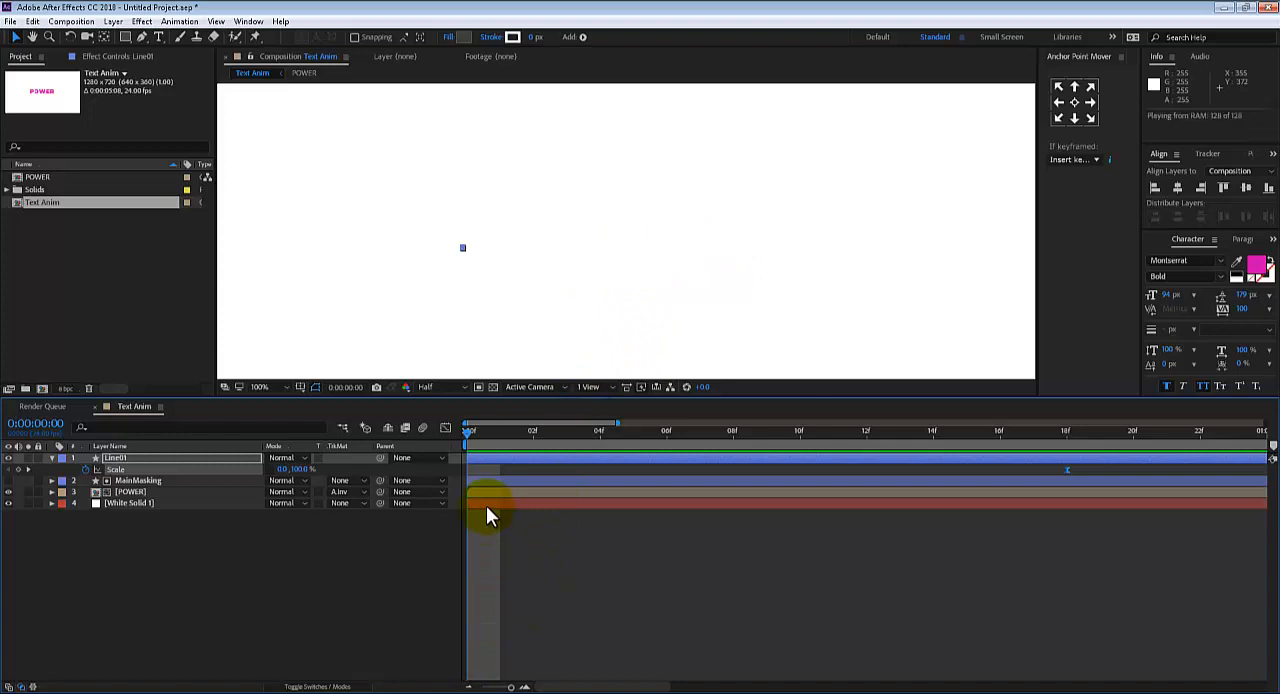
pyautogui.press('space')
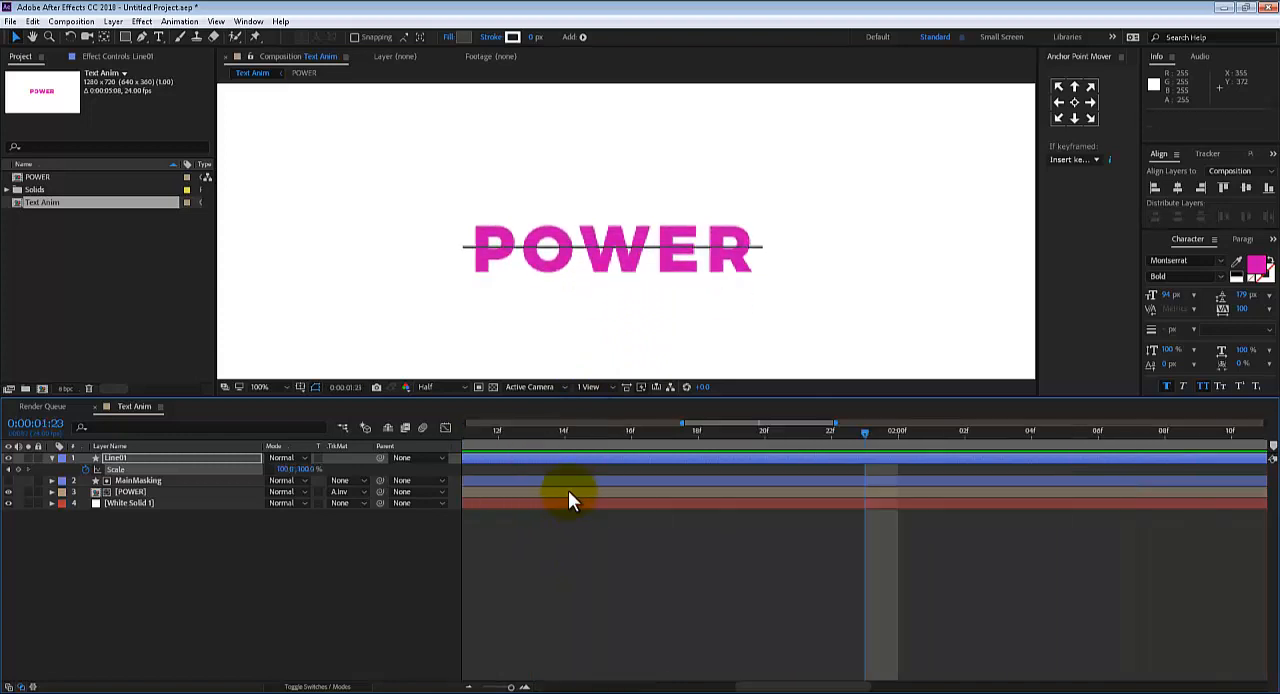
# Add a Position keyframe to Line01 at 0:00:01:06 and show all of the layer's keyframed properties
pyautogui.moveTo(538, 434); pyautogui.dragTo(681, 390)
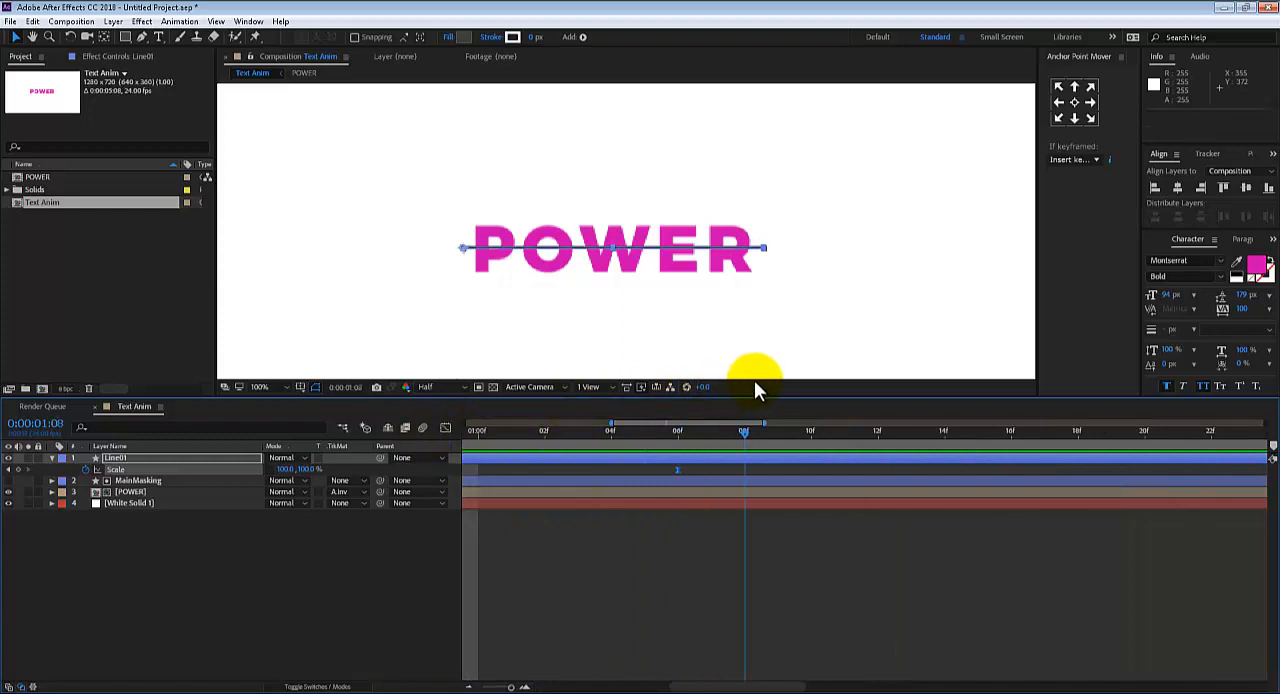
pyautogui.moveTo(679, 435)
pyautogui.mouseDown()
pyautogui.moveTo(645, 437)
pyautogui.moveTo(678, 434)
pyautogui.mouseUp()
pyautogui.click(126, 481)
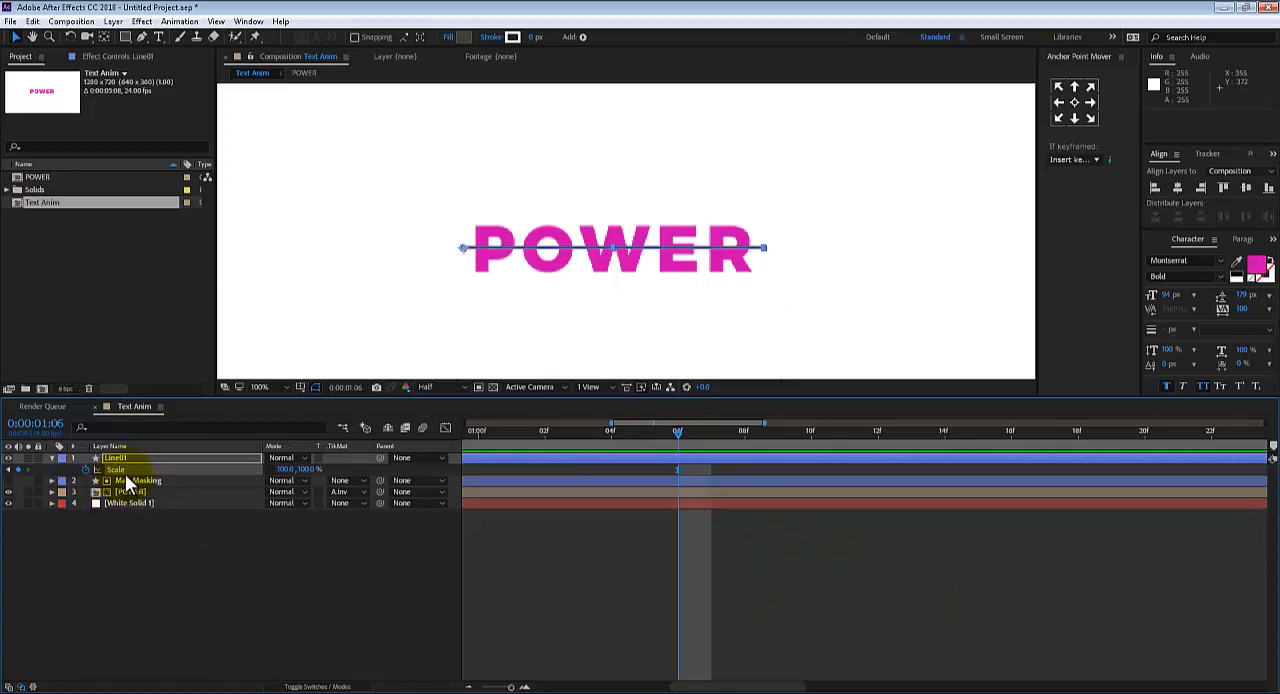
pyautogui.press('p')
pyautogui.click(80, 481)
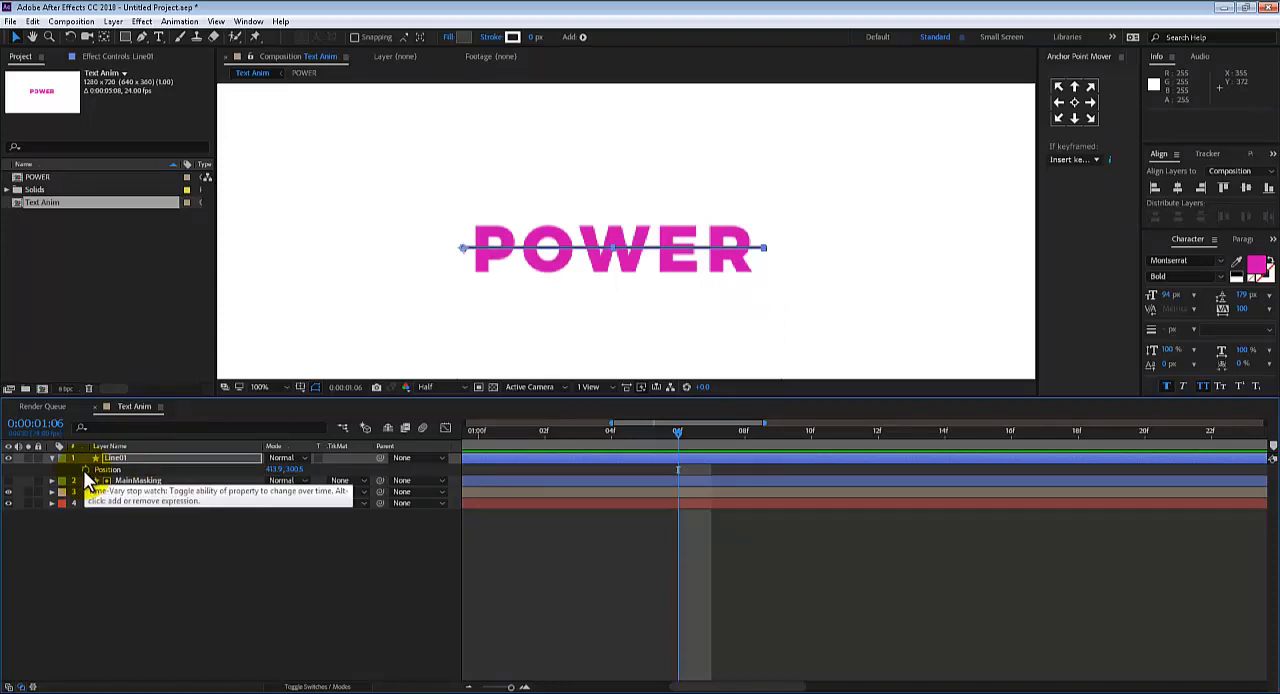
pyautogui.click(85, 469)
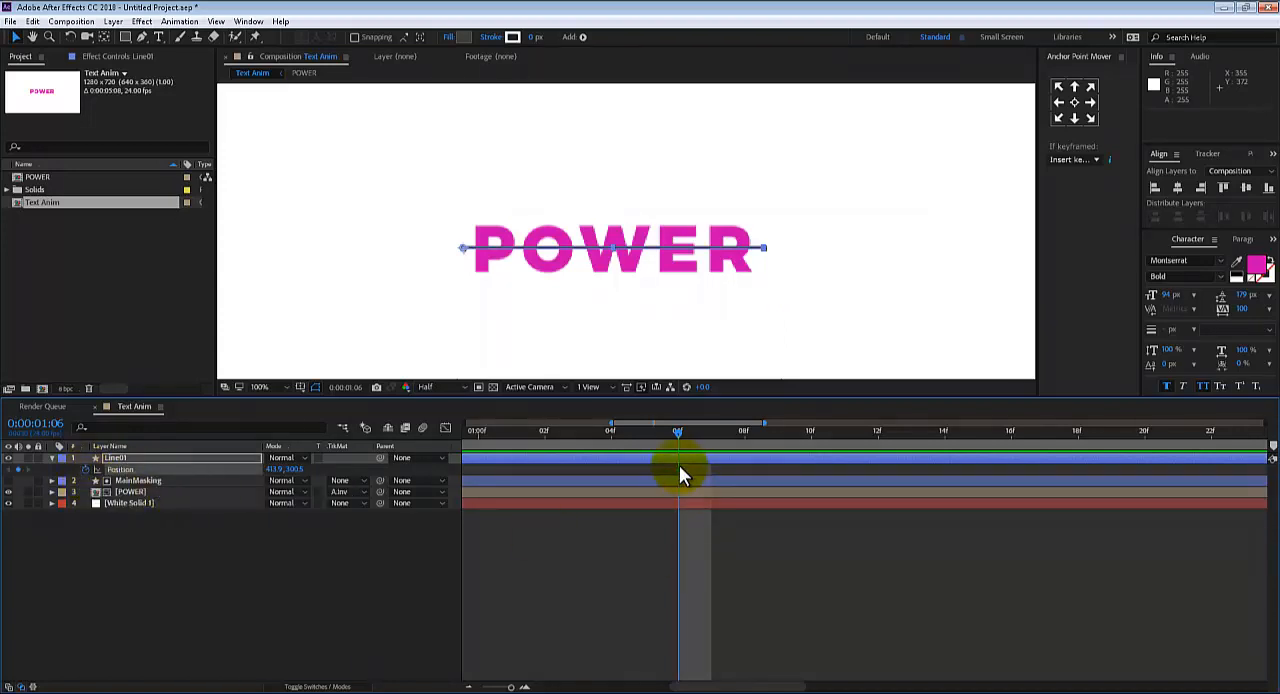
pyautogui.click(673, 462)
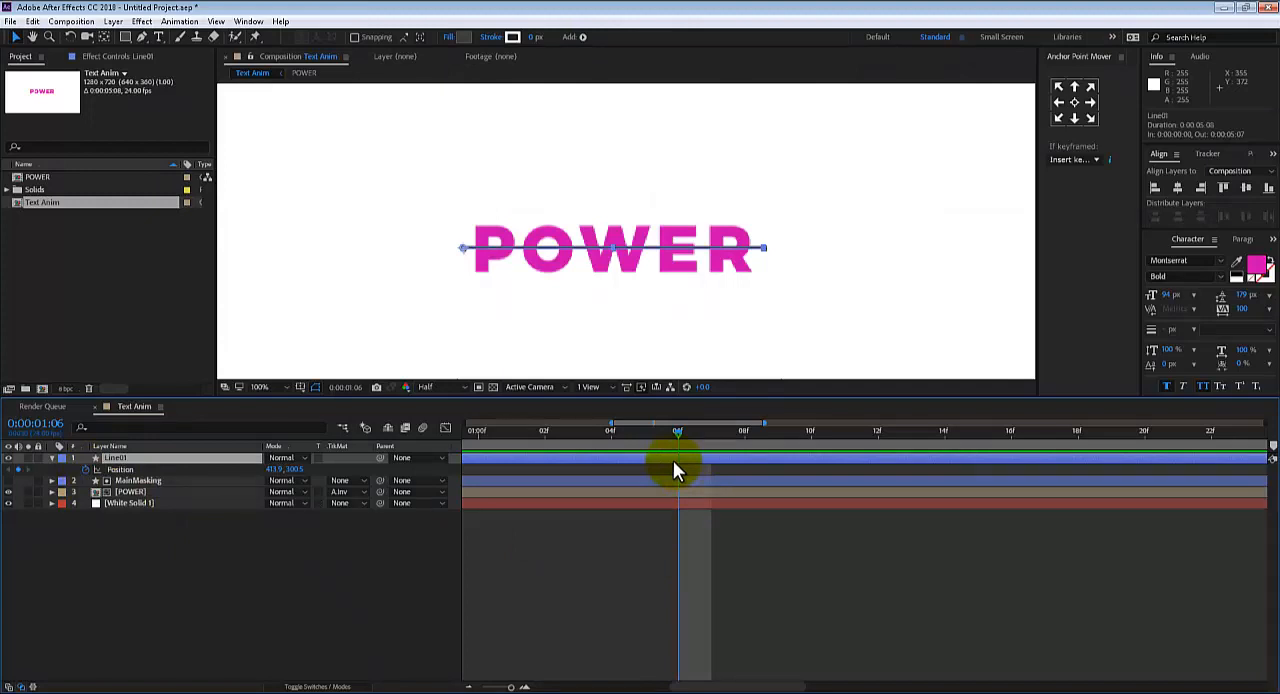
pyautogui.press('u')
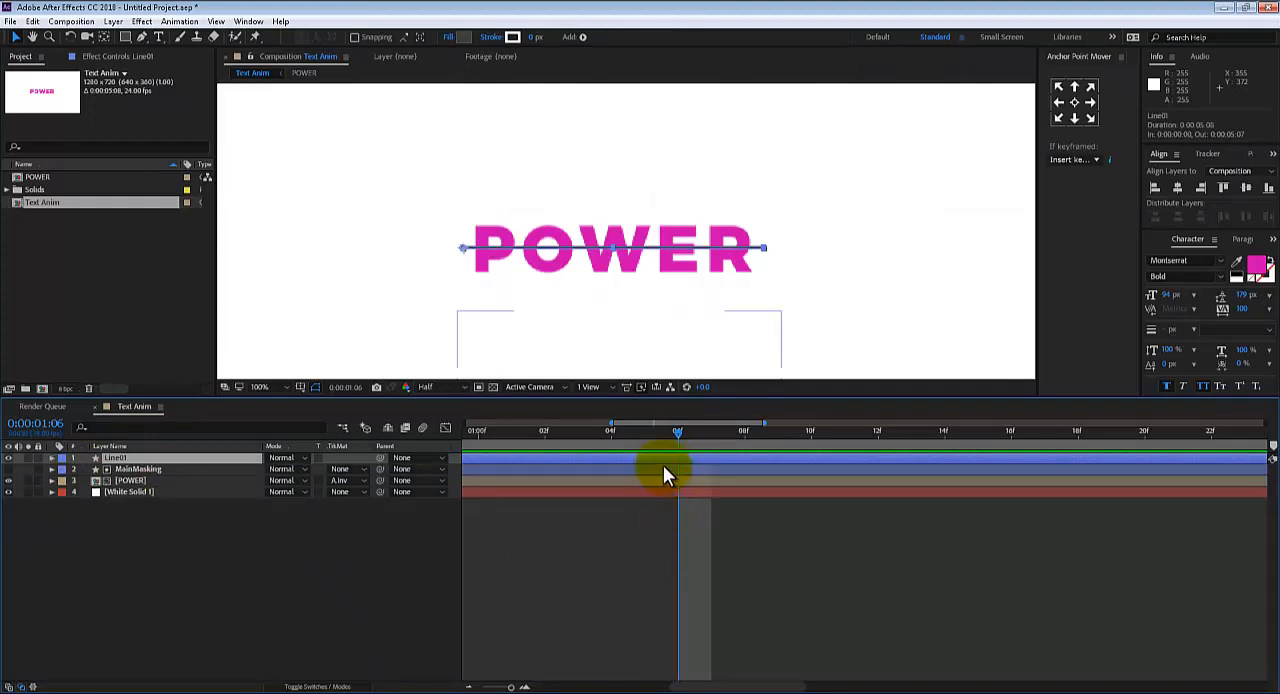
pyautogui.press('u')
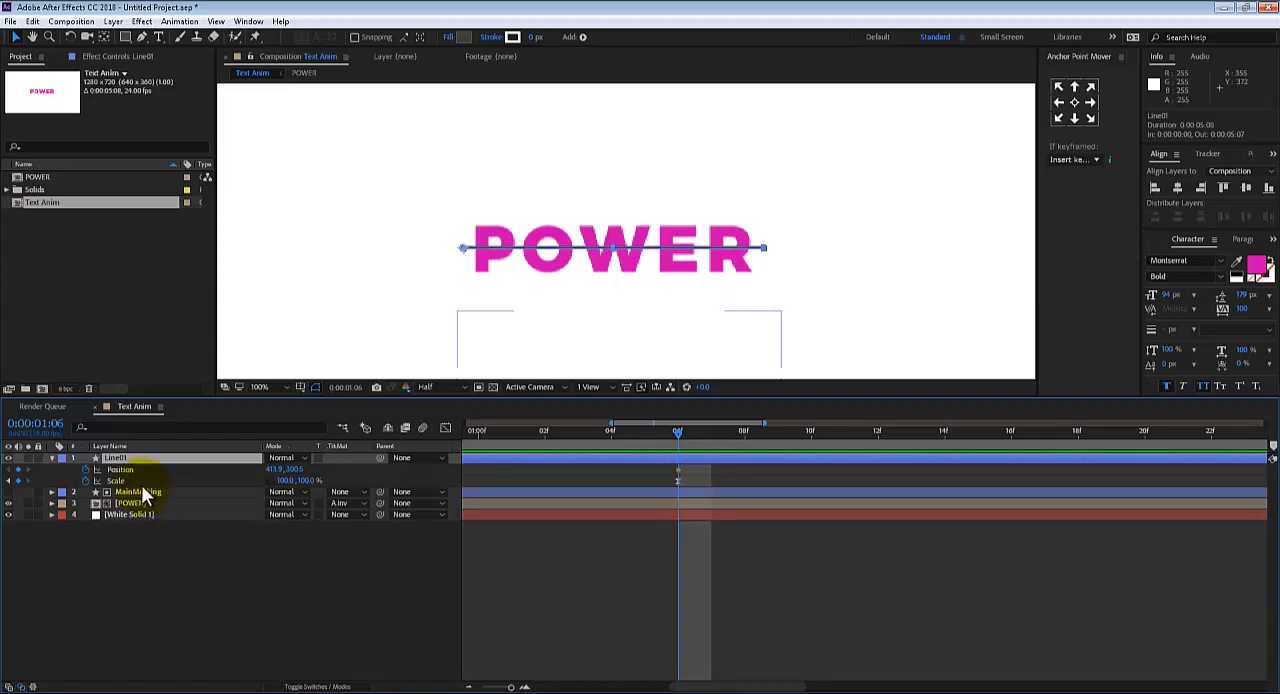
# Raise Line01 above the POWER text to a Y Position of 243.5 at 0:00:01:11 and preview the movement
pyautogui.moveTo(511, 686); pyautogui.dragTo(505, 686)
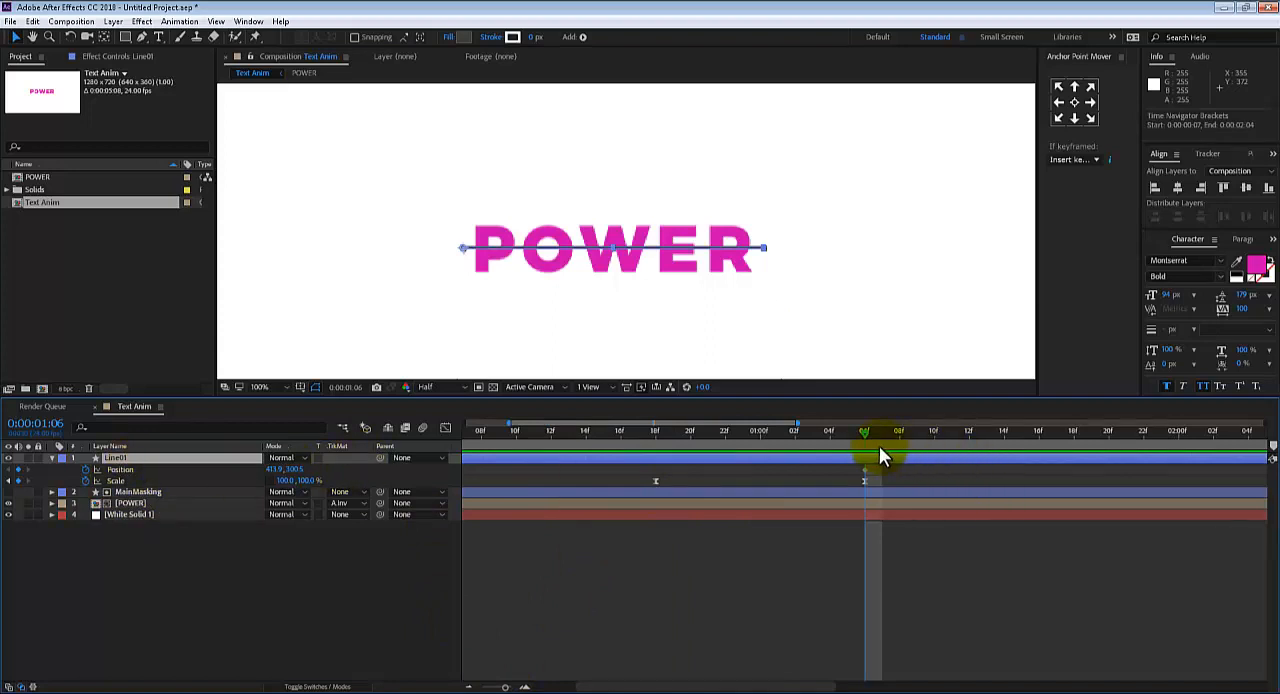
pyautogui.moveTo(865, 437); pyautogui.dragTo(956, 441)
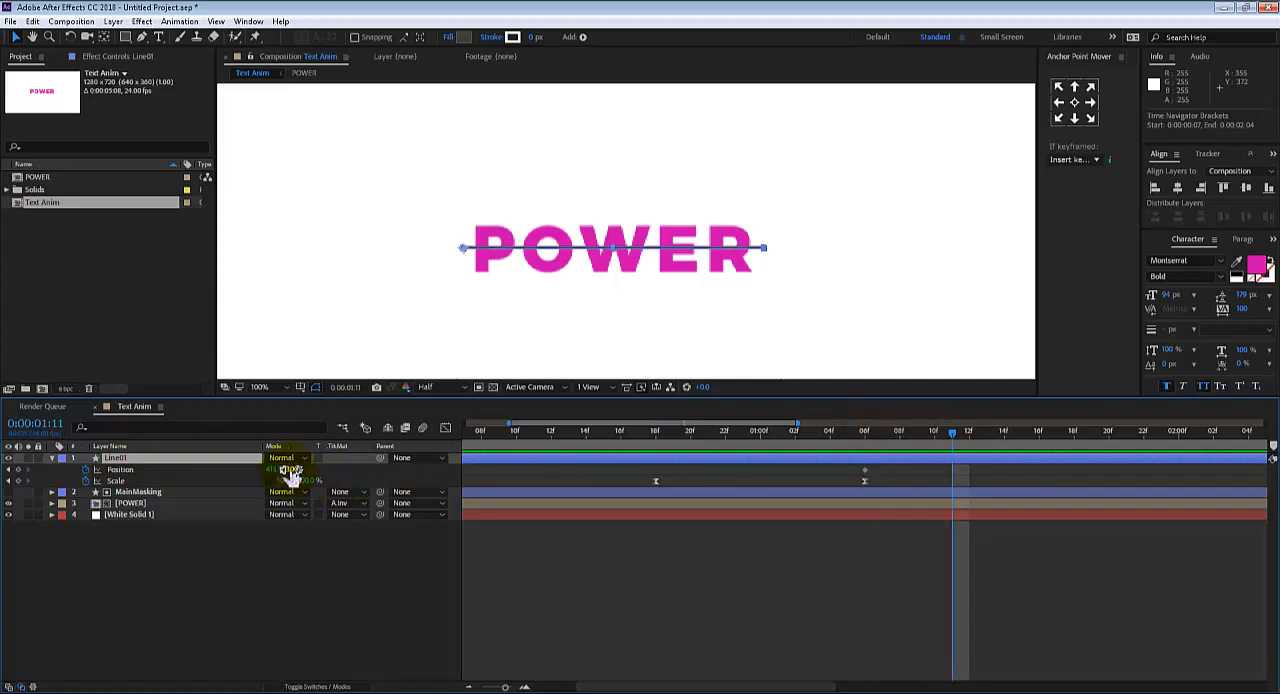
pyautogui.moveTo(293, 469); pyautogui.dragTo(263, 468)
pyautogui.press('space')
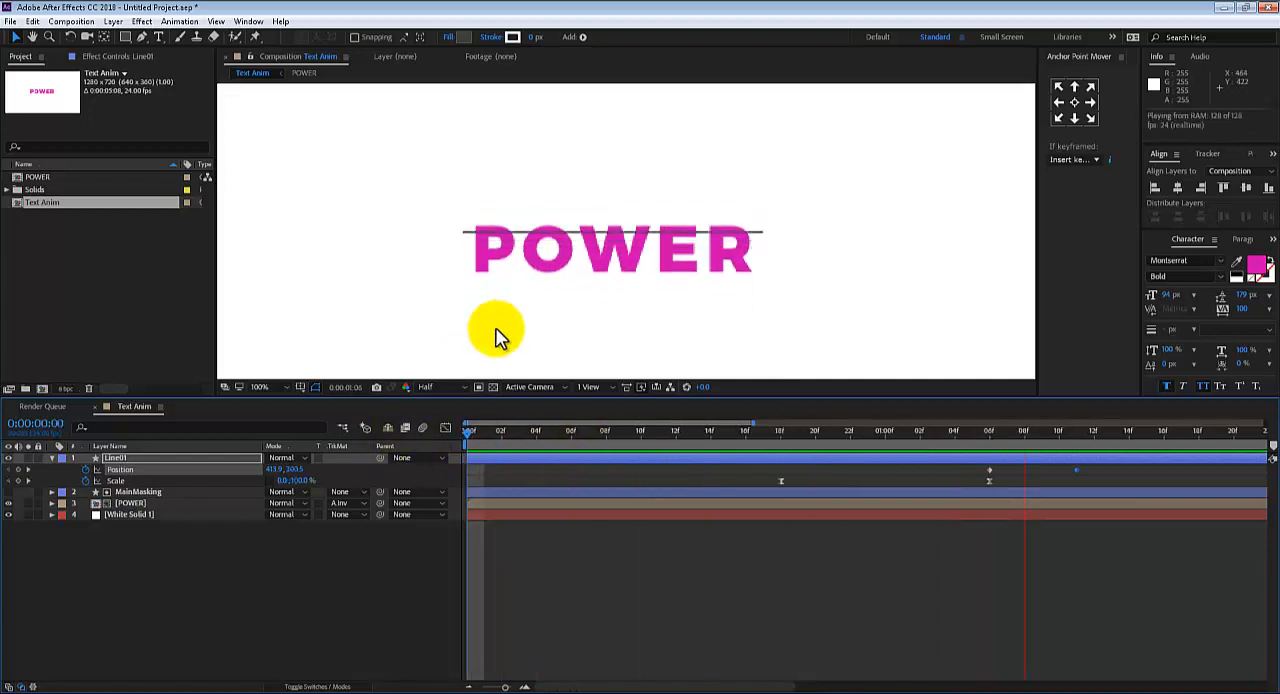
pyautogui.press('space')
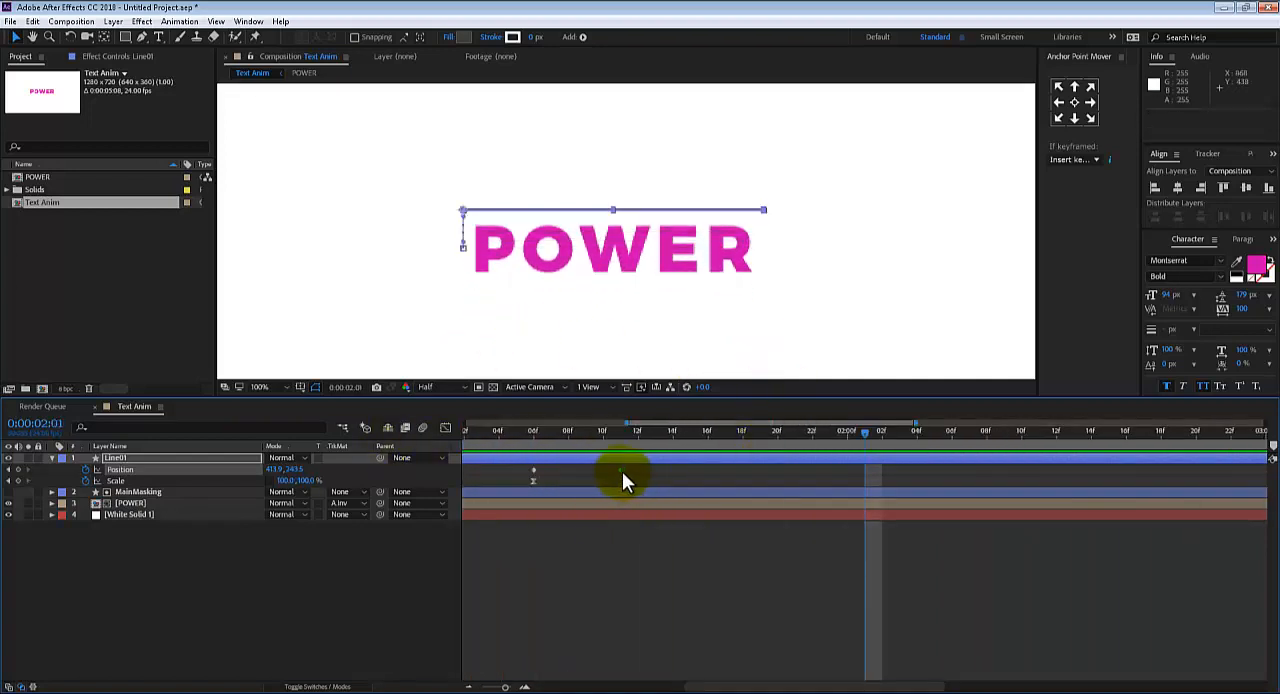
# Move Line01's second Position keyframe to 0:00:01:12
pyautogui.click(622, 471)
pyautogui.click(617, 469)
pyautogui.click(621, 469)
pyautogui.moveTo(621, 469); pyautogui.dragTo(346, 434)
pyautogui.press('space')
pyautogui.moveTo(621, 442); pyautogui.dragTo(637, 444)
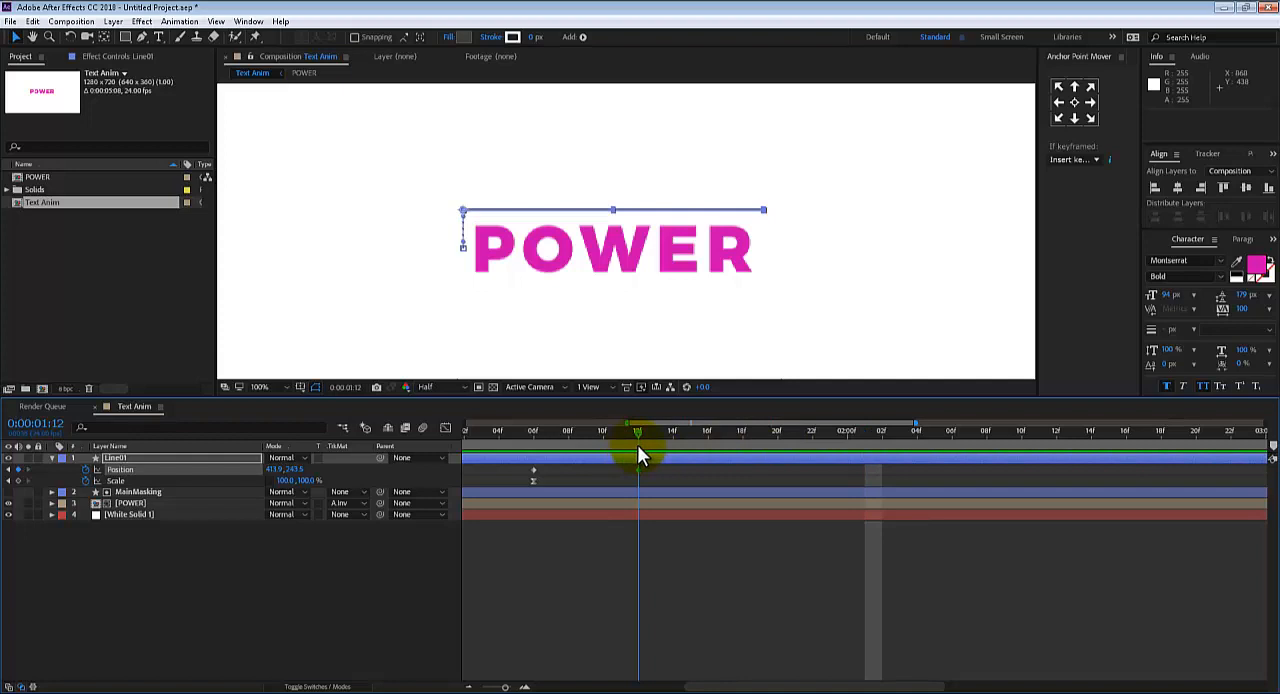
# Separate Line01's Position dimensions in the Graph Editor and apply Easy Ease to both Y Position keyframes
pyautogui.click(446, 427)
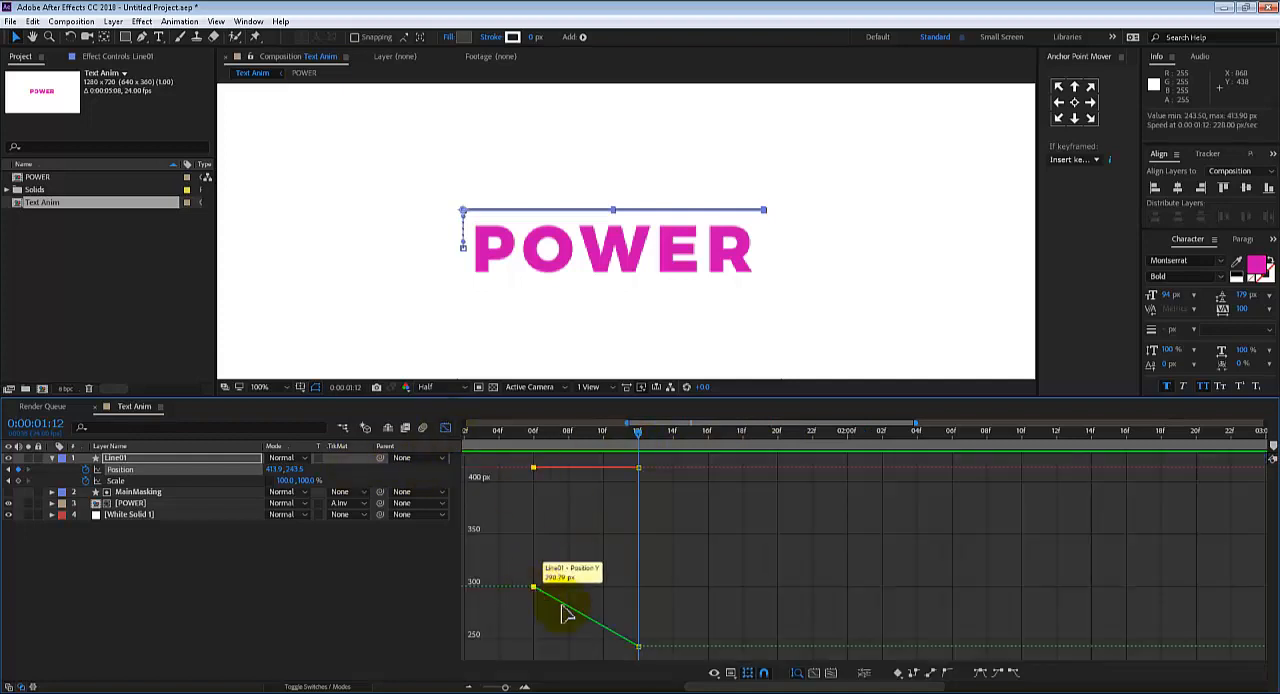
pyautogui.click(865, 675)
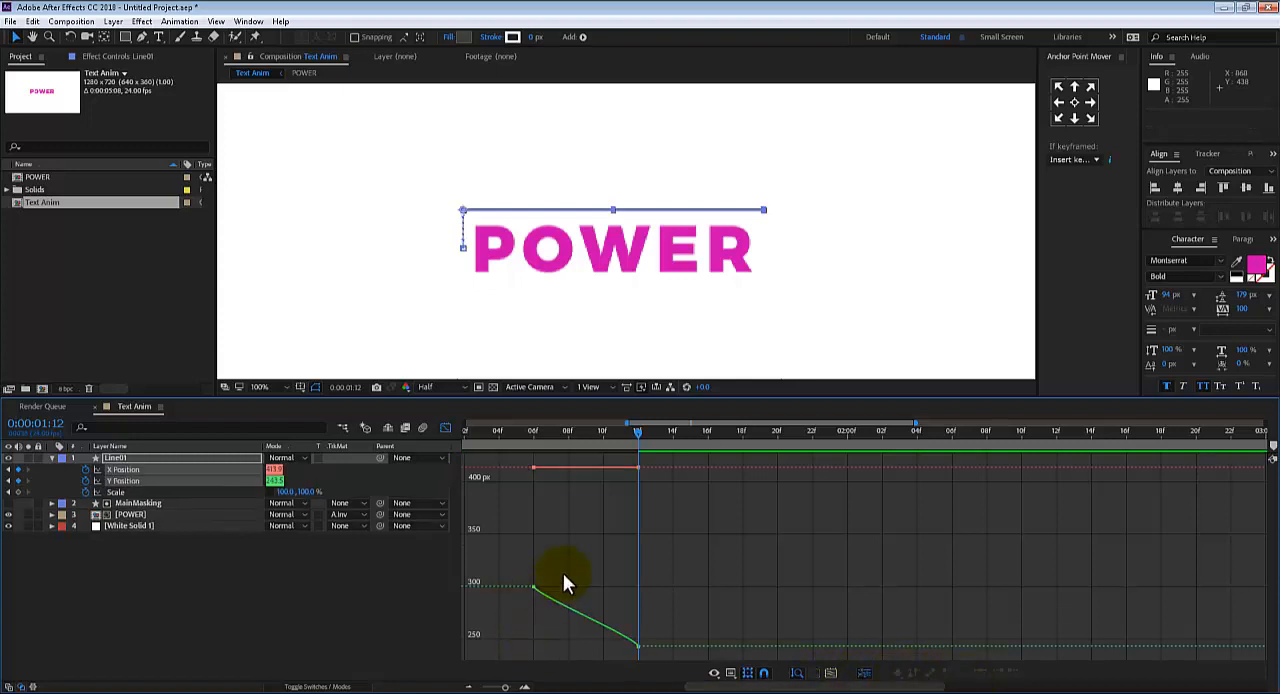
pyautogui.moveTo(517, 571); pyautogui.dragTo(676, 665)
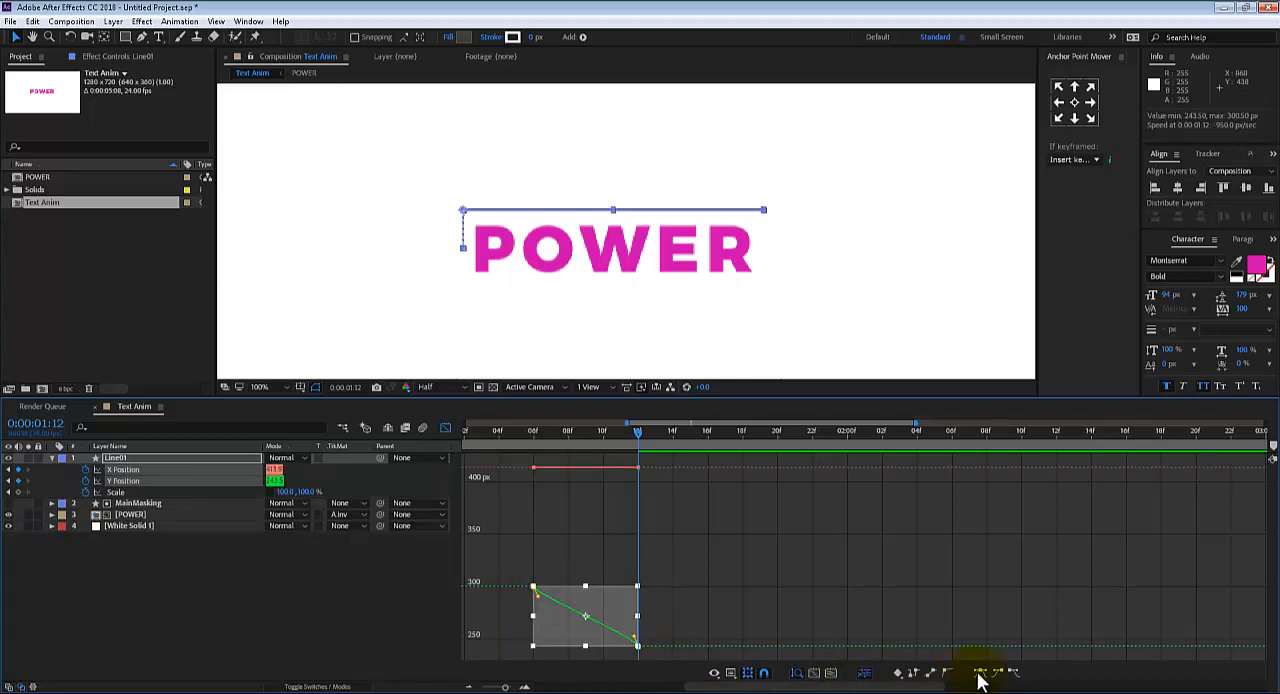
pyautogui.click(980, 673)
# Lengthen the ease handles of both Line01 Y Position keyframes to make a steeper S-curve, and preview the motion
pyautogui.click(718, 582)
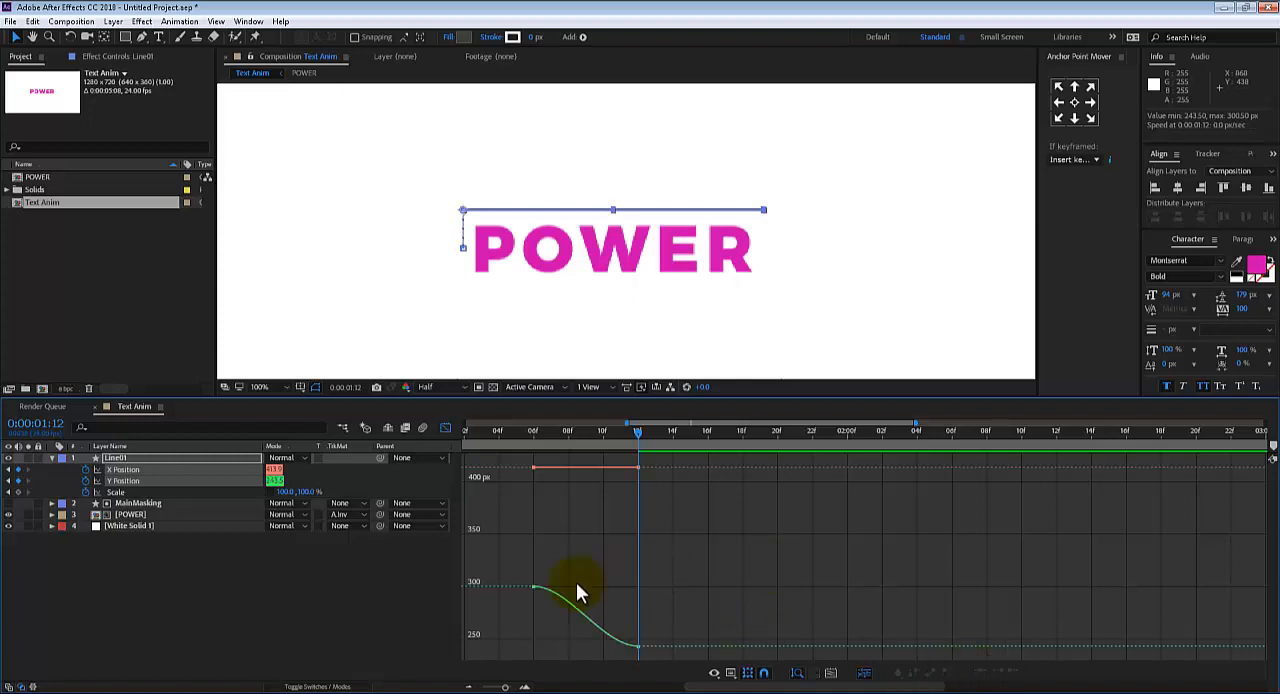
pyautogui.click(535, 588)
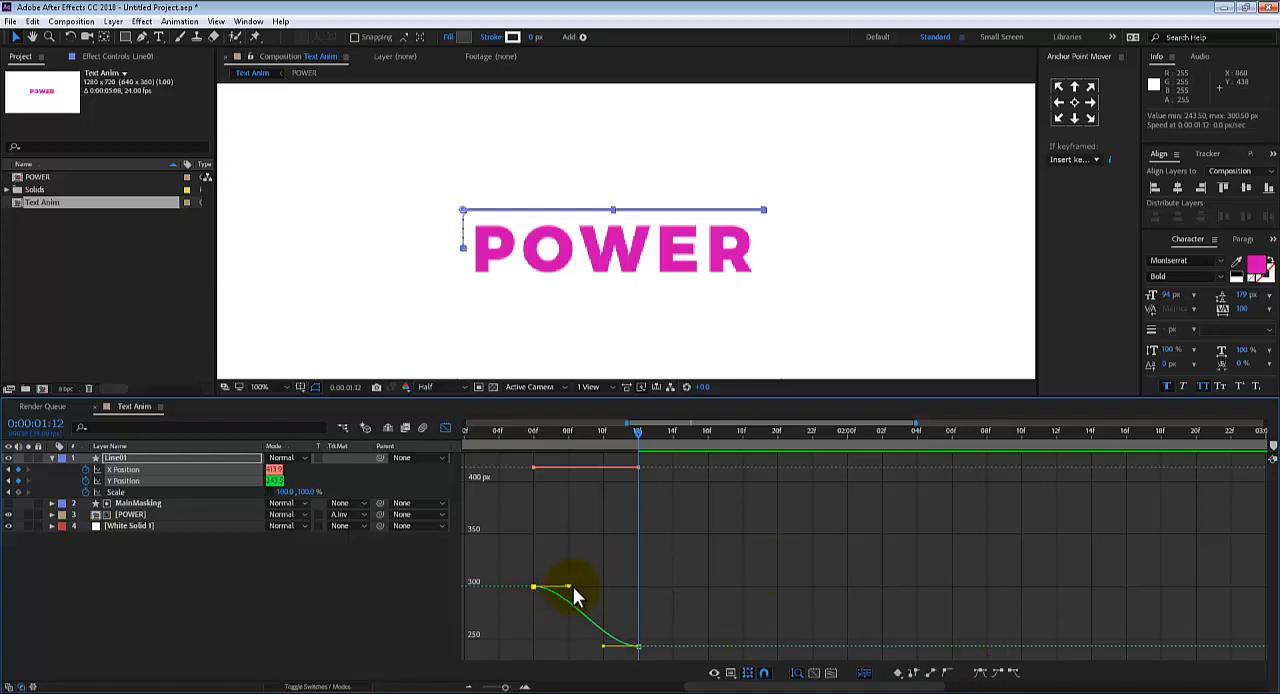
pyautogui.moveTo(569, 586); pyautogui.dragTo(609, 586)
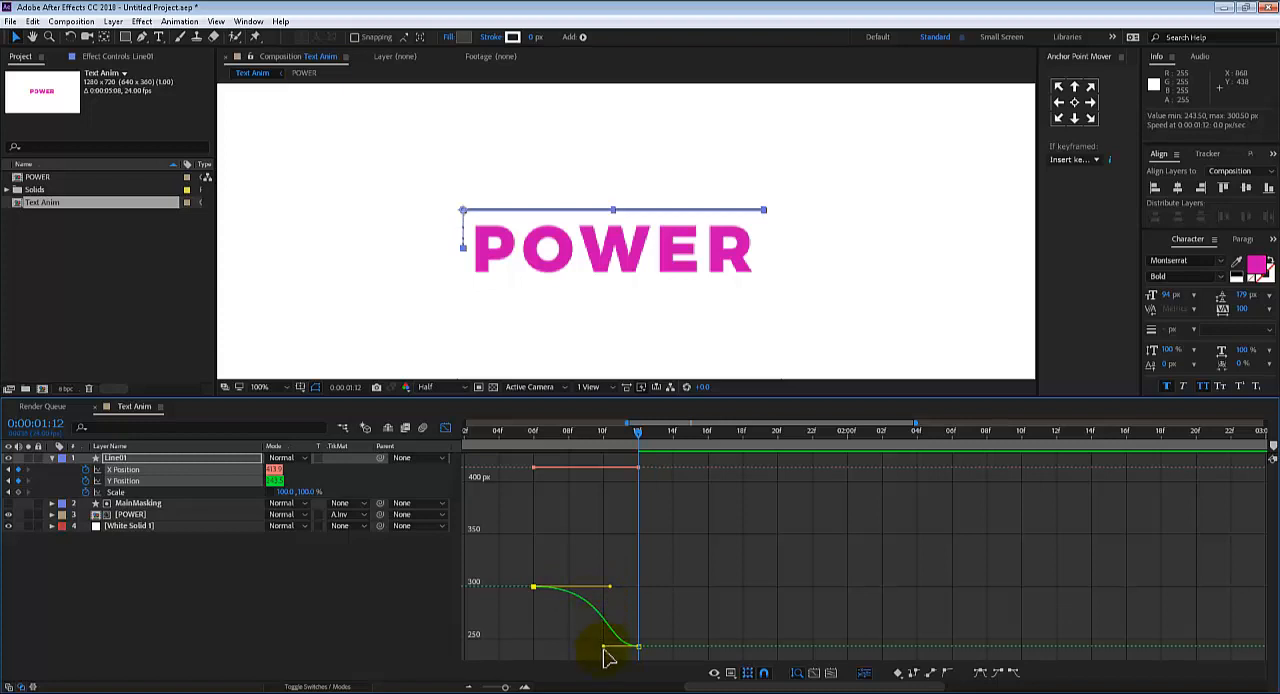
pyautogui.moveTo(604, 649); pyautogui.dragTo(565, 644)
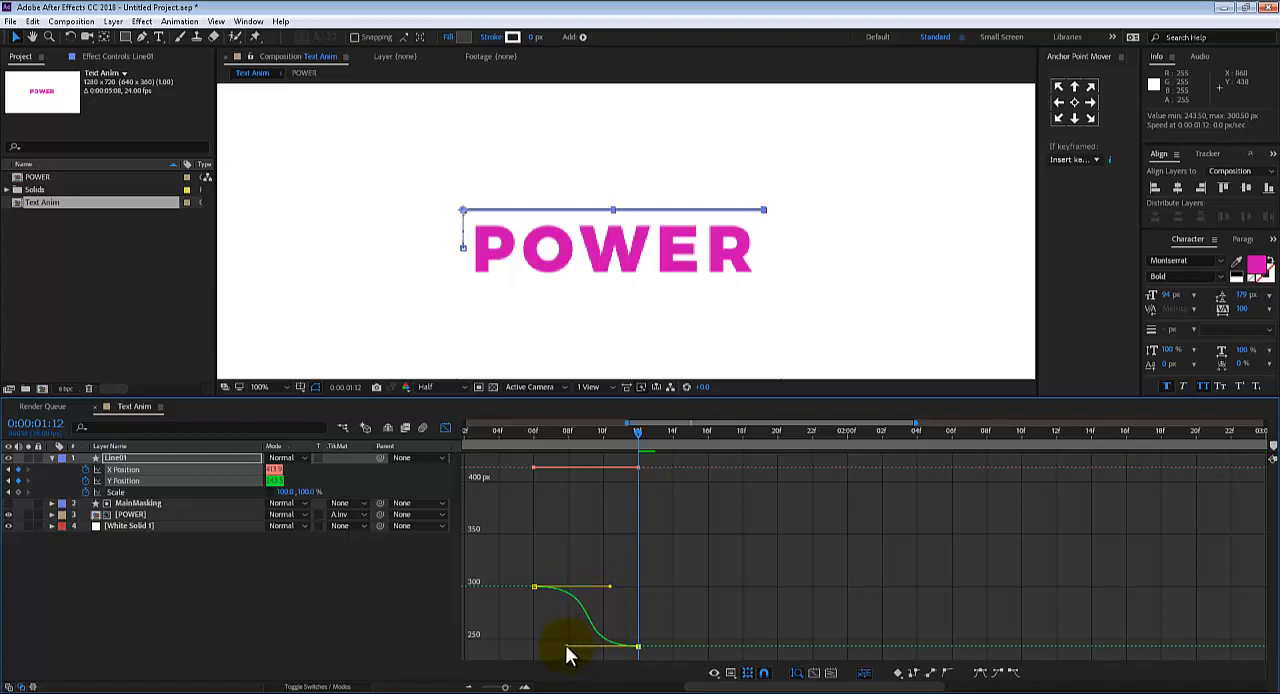
pyautogui.press('space')
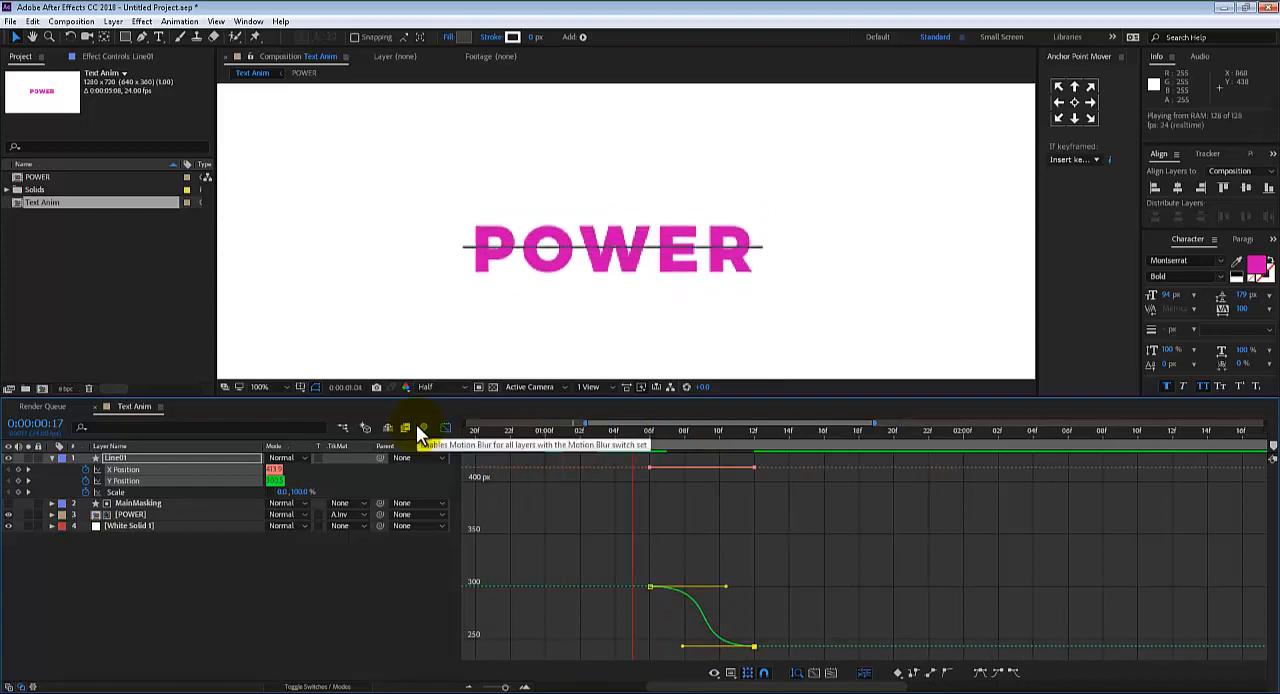
pyautogui.press('space')
pyautogui.moveTo(648, 432); pyautogui.dragTo(719, 450)
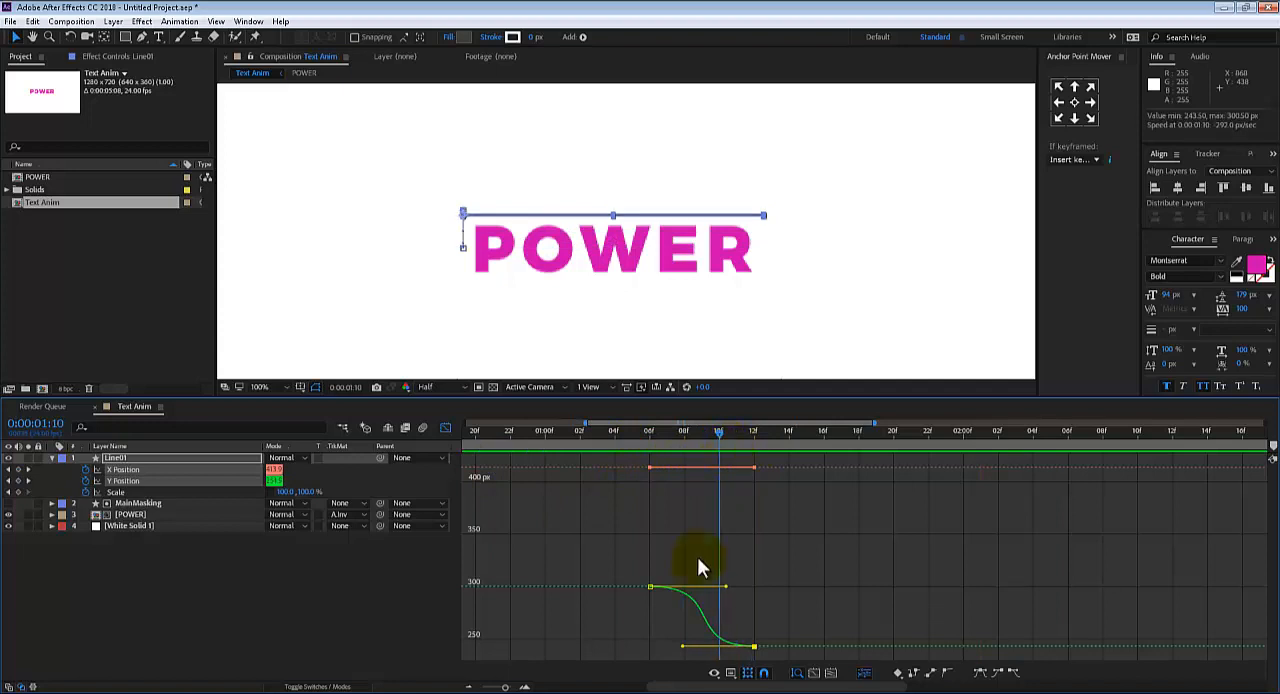
# Shorten the first Y Position keyframe's ease handle, extend the second keyframe's handle further, and preview the result
pyautogui.moveTo(724, 587); pyautogui.dragTo(709, 585)
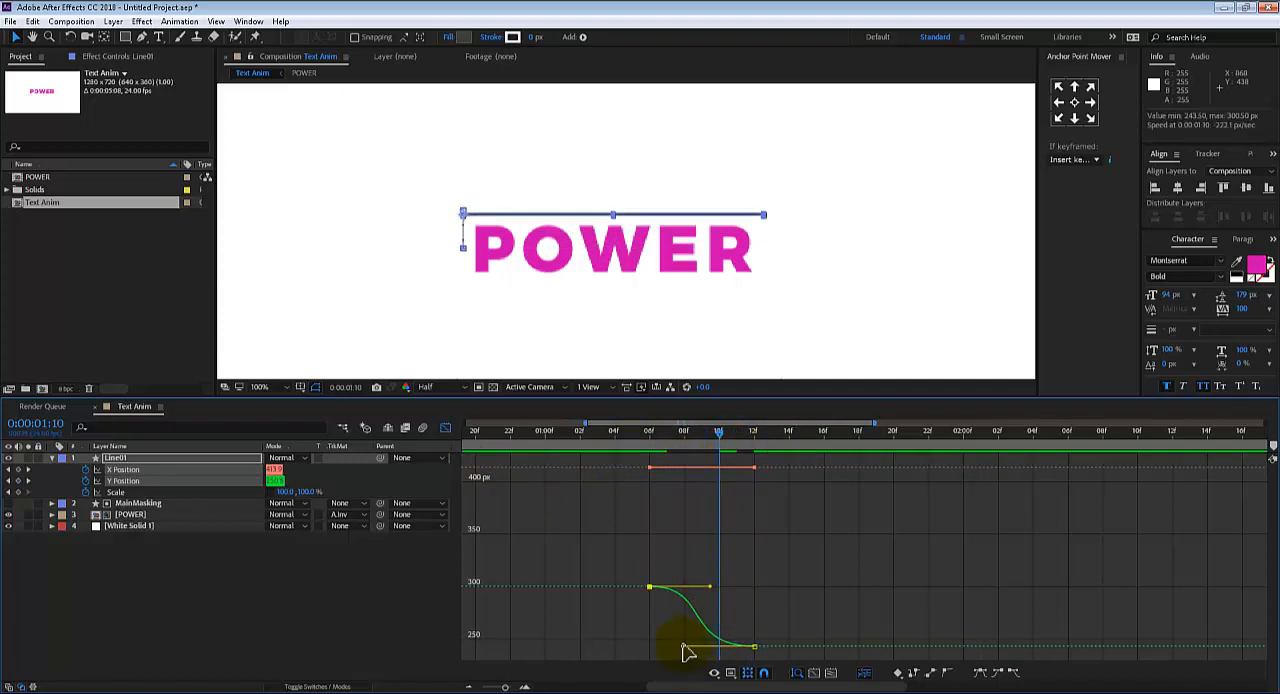
pyautogui.moveTo(672, 647); pyautogui.dragTo(665, 646)
pyautogui.moveTo(684, 440)
pyautogui.mouseDown()
pyautogui.moveTo(745, 441)
pyautogui.moveTo(684, 438)
pyautogui.mouseUp()
pyautogui.press('space')
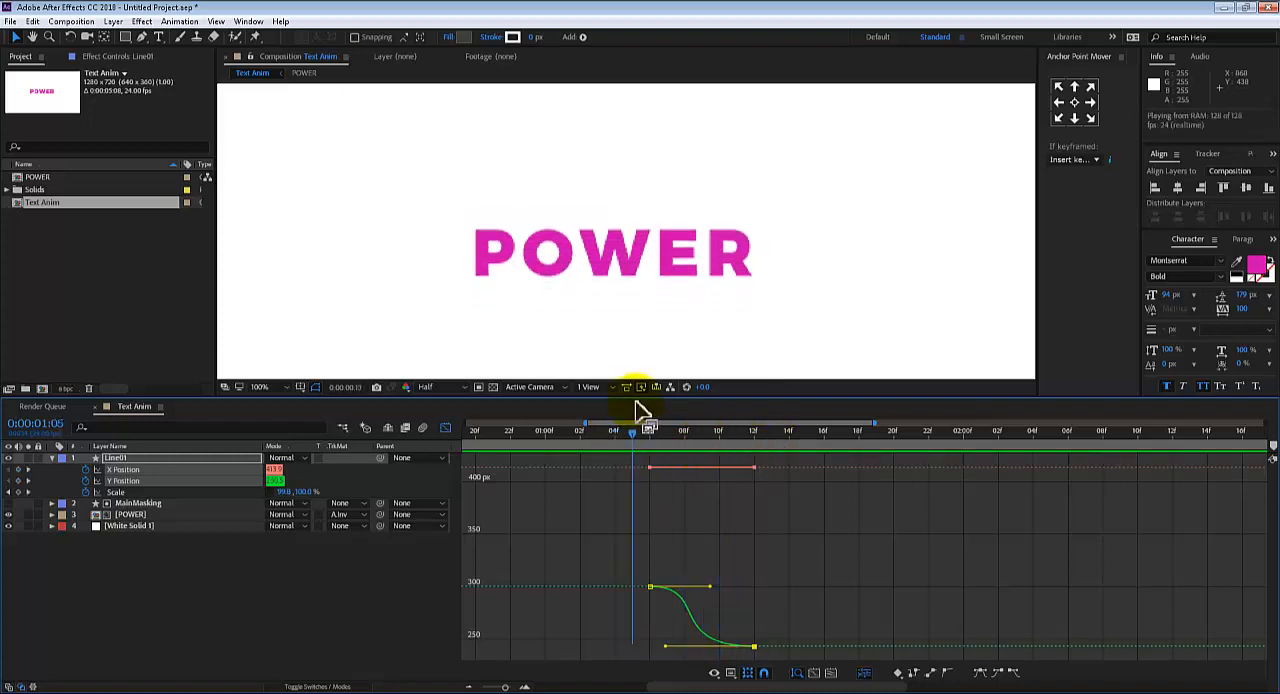
pyautogui.press('space')
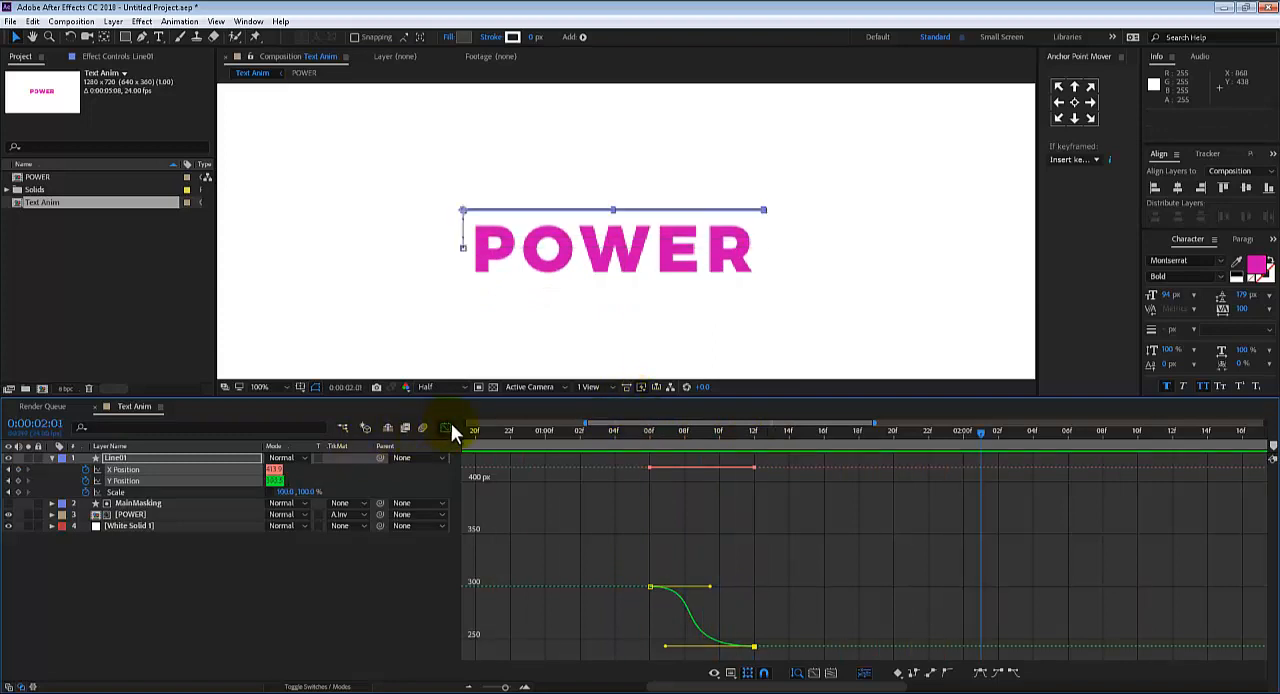
# Move Line01's second X and Y Position keyframes to 0:00:01:15 and preview the slower movement
pyautogui.click(445, 427)
pyautogui.click(759, 498)
pyautogui.moveTo(760, 487); pyautogui.dragTo(789, 480)
pyautogui.moveTo(504, 686); pyautogui.dragTo(482, 686)
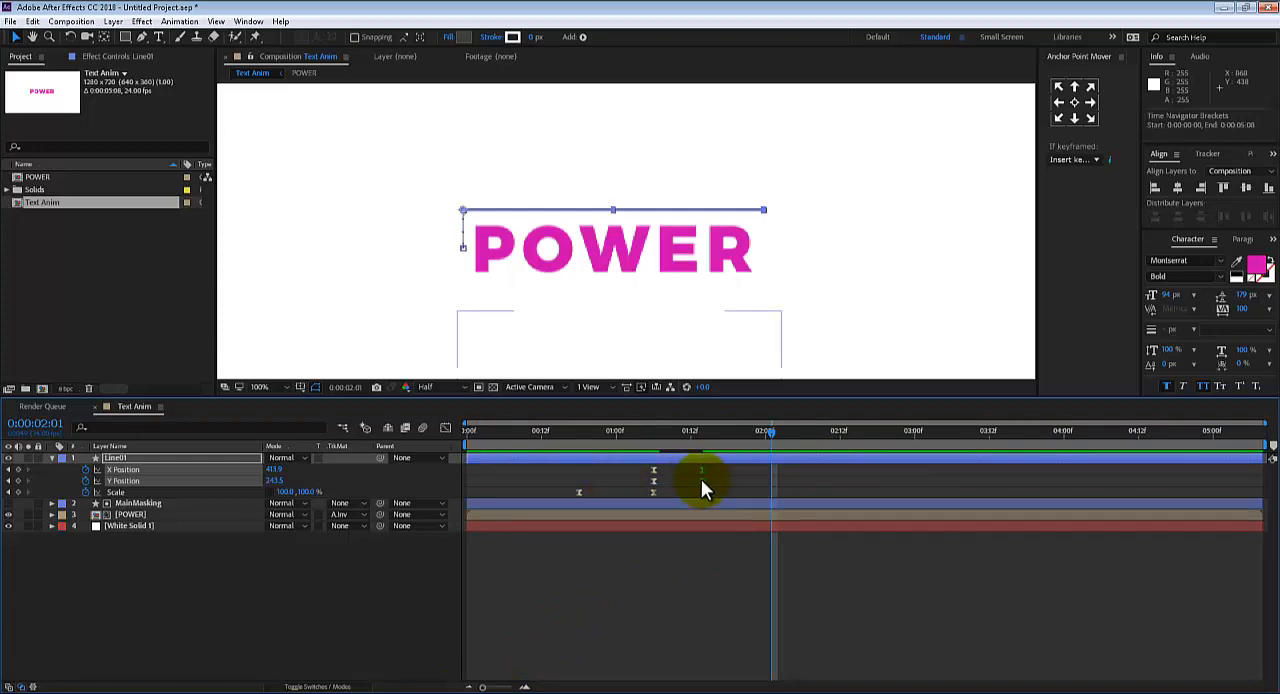
pyautogui.moveTo(689, 439); pyautogui.dragTo(697, 482)
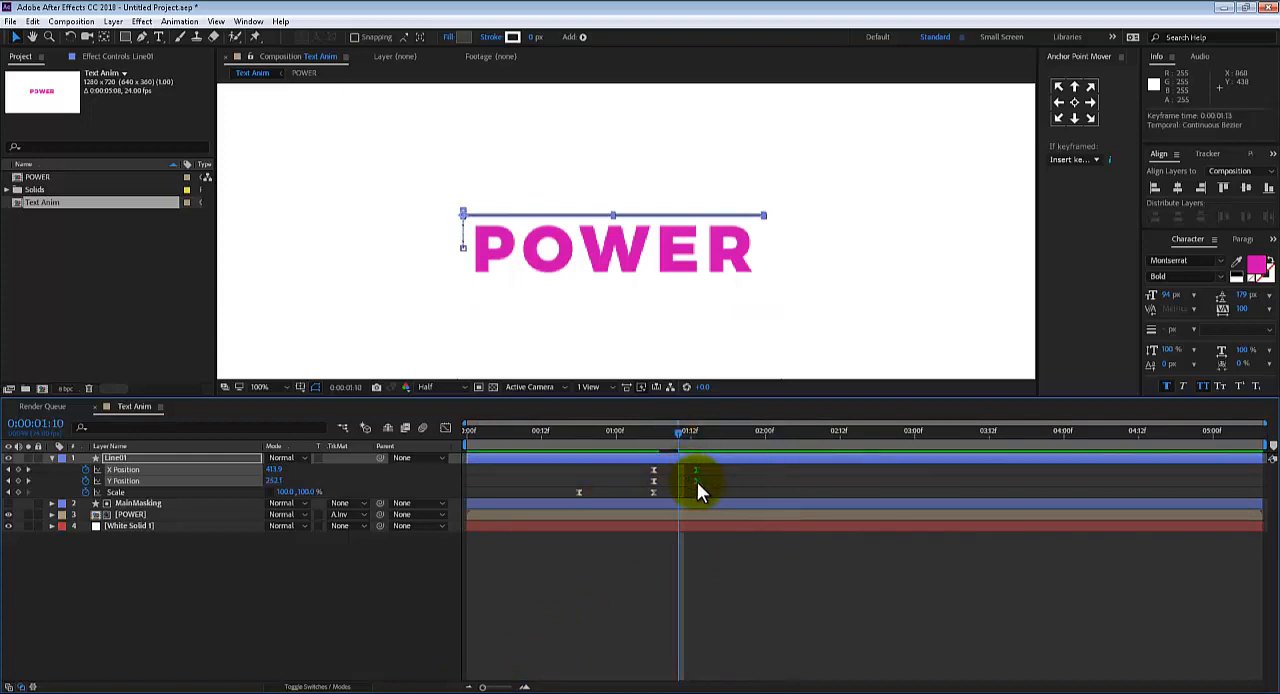
pyautogui.moveTo(681, 432); pyautogui.dragTo(631, 415)
pyautogui.press('space')
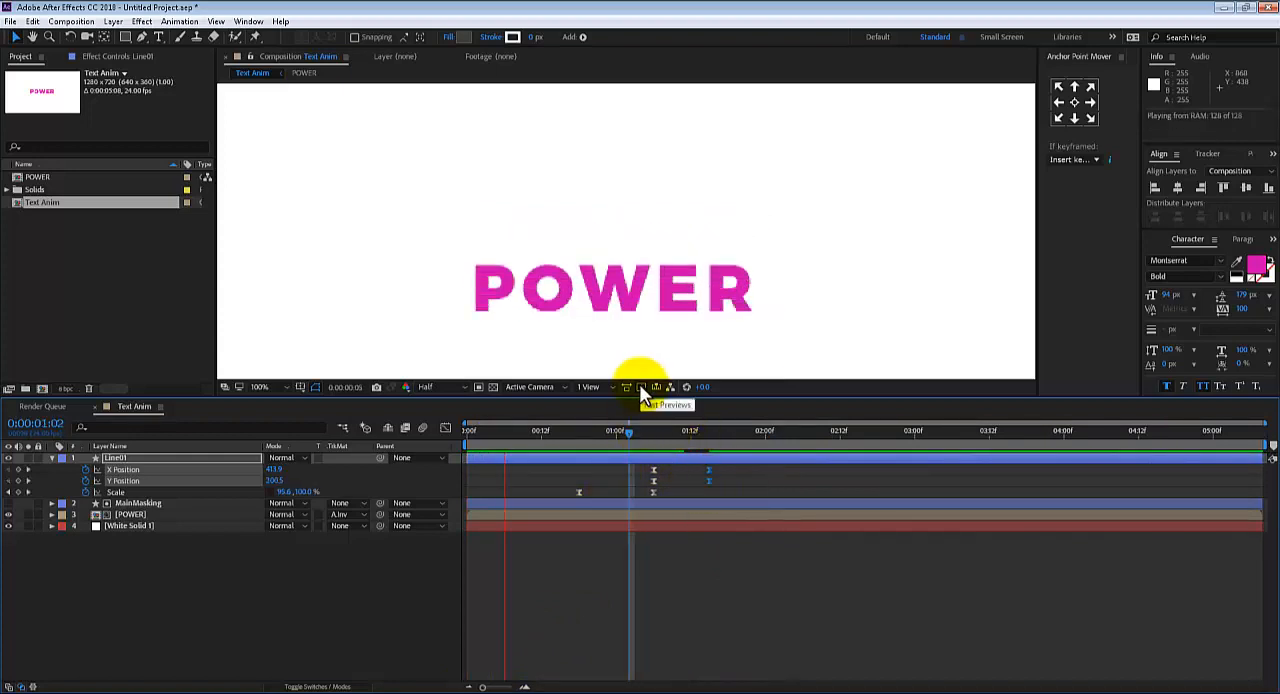
pyautogui.press('space')
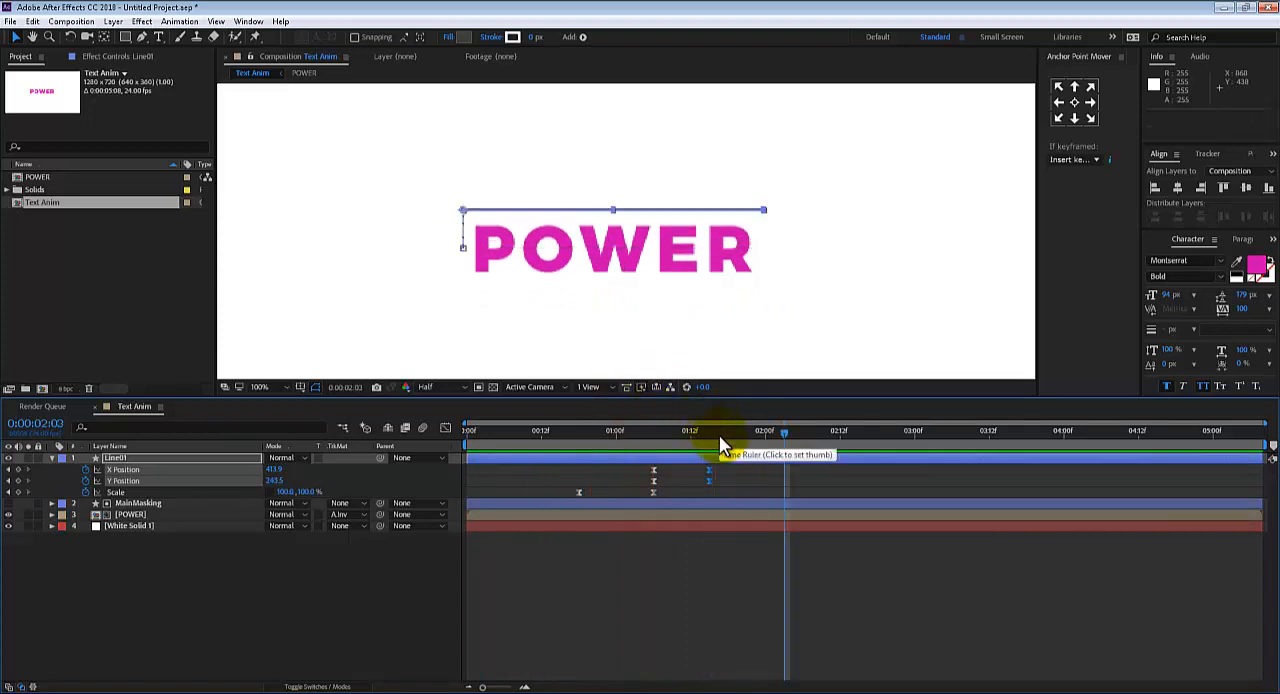
# Refine Line01's Y Position curve with a longer ending ease handle and a shorter starting one, then preview it
pyautogui.moveTo(698, 434); pyautogui.dragTo(710, 441)
pyautogui.click(721, 486)
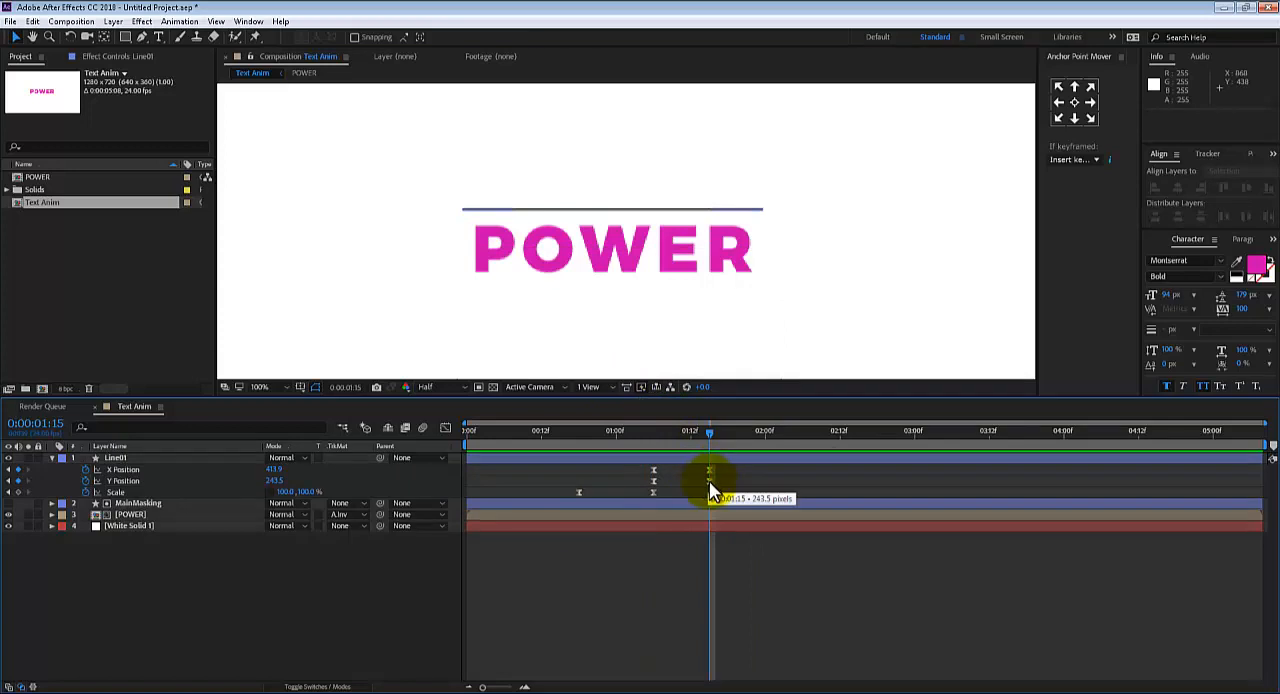
pyautogui.click(708, 481)
pyautogui.click(445, 429)
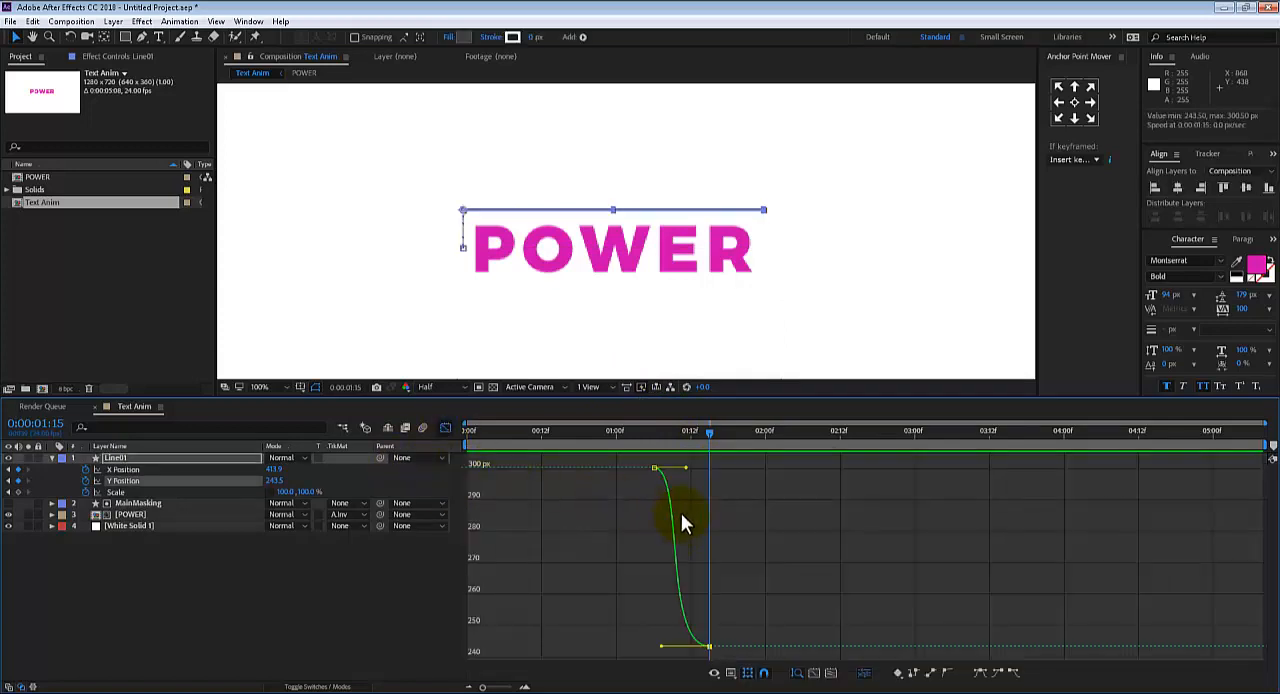
pyautogui.moveTo(664, 647); pyautogui.dragTo(655, 646)
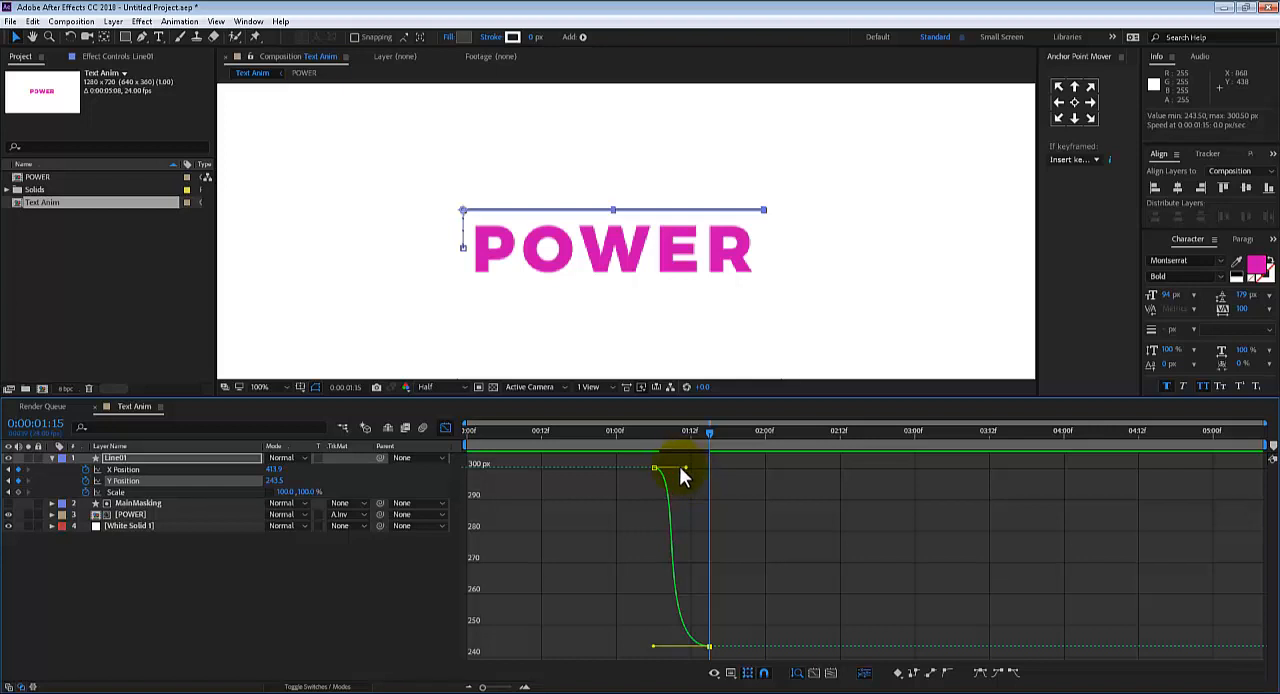
pyautogui.moveTo(682, 466); pyautogui.dragTo(512, 433)
pyautogui.press('space')
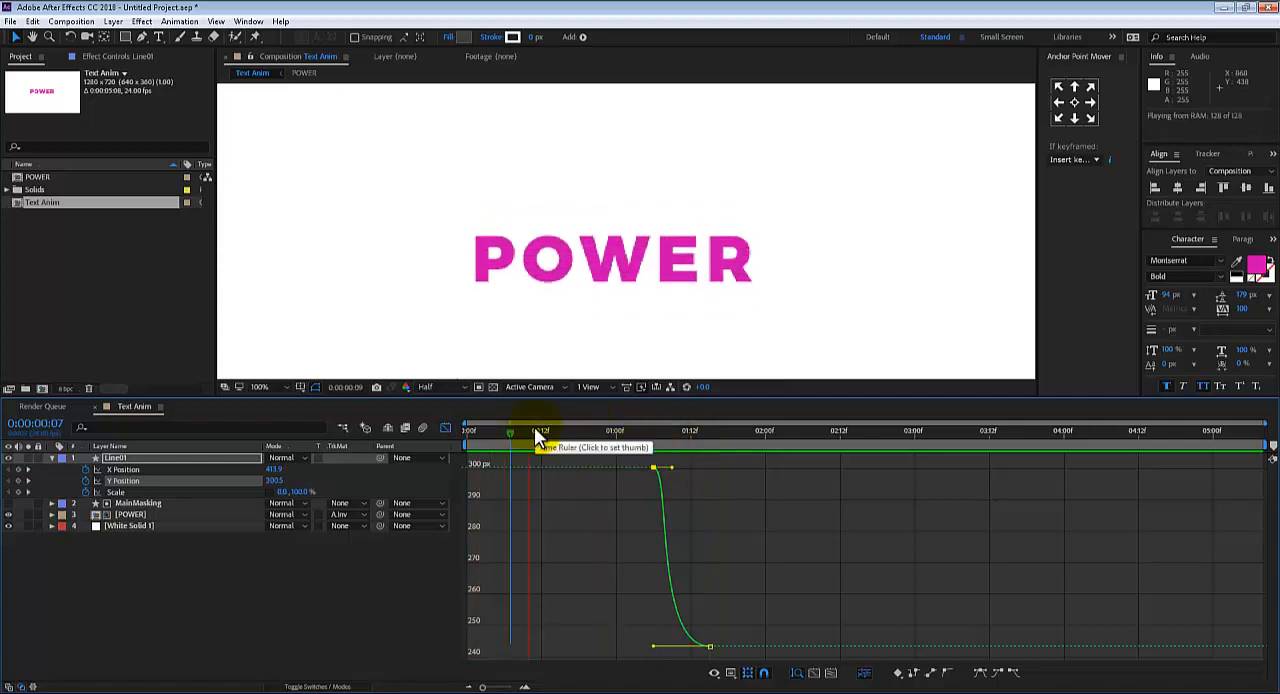
pyautogui.press('space')
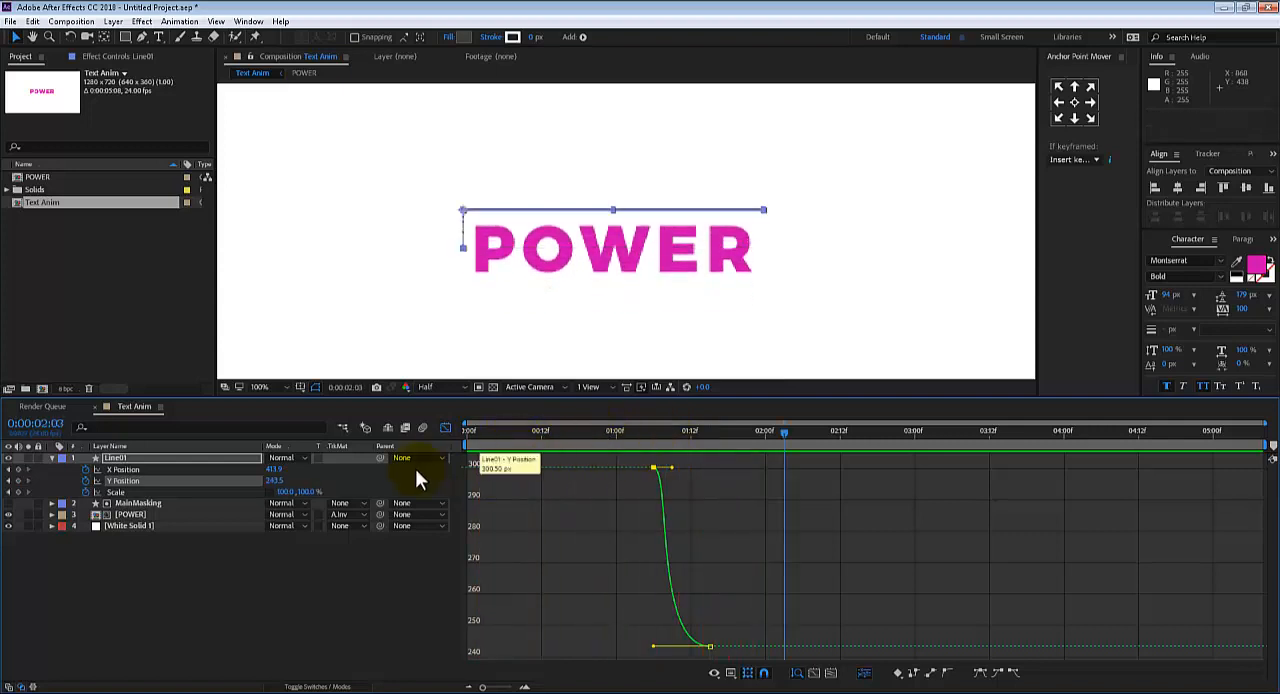
# Move Line01's second X and Y Position keyframes to 0:00:01:21 and preview the animation
pyautogui.click(445, 427)
pyautogui.moveTo(731, 474); pyautogui.dragTo(716, 482)
pyautogui.moveTo(697, 432); pyautogui.dragTo(747, 477)
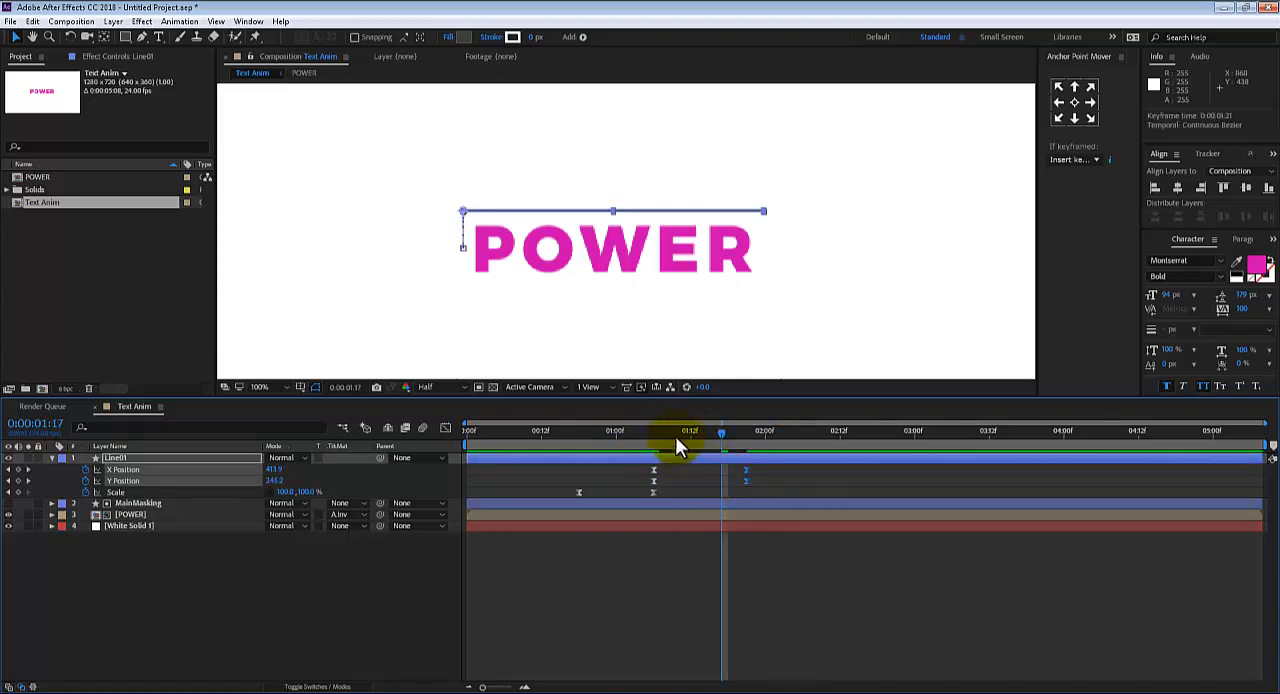
pyautogui.press('space')
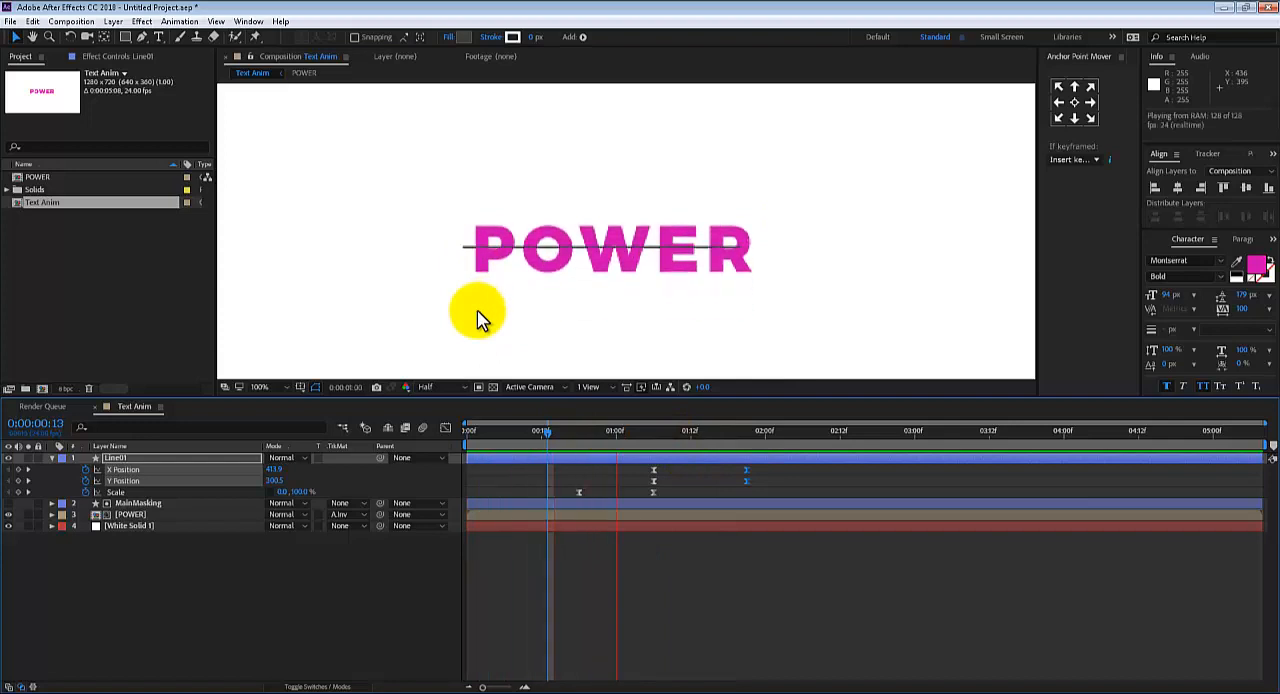
pyautogui.click(540, 330)
pyautogui.moveTo(659, 429); pyautogui.dragTo(748, 425)
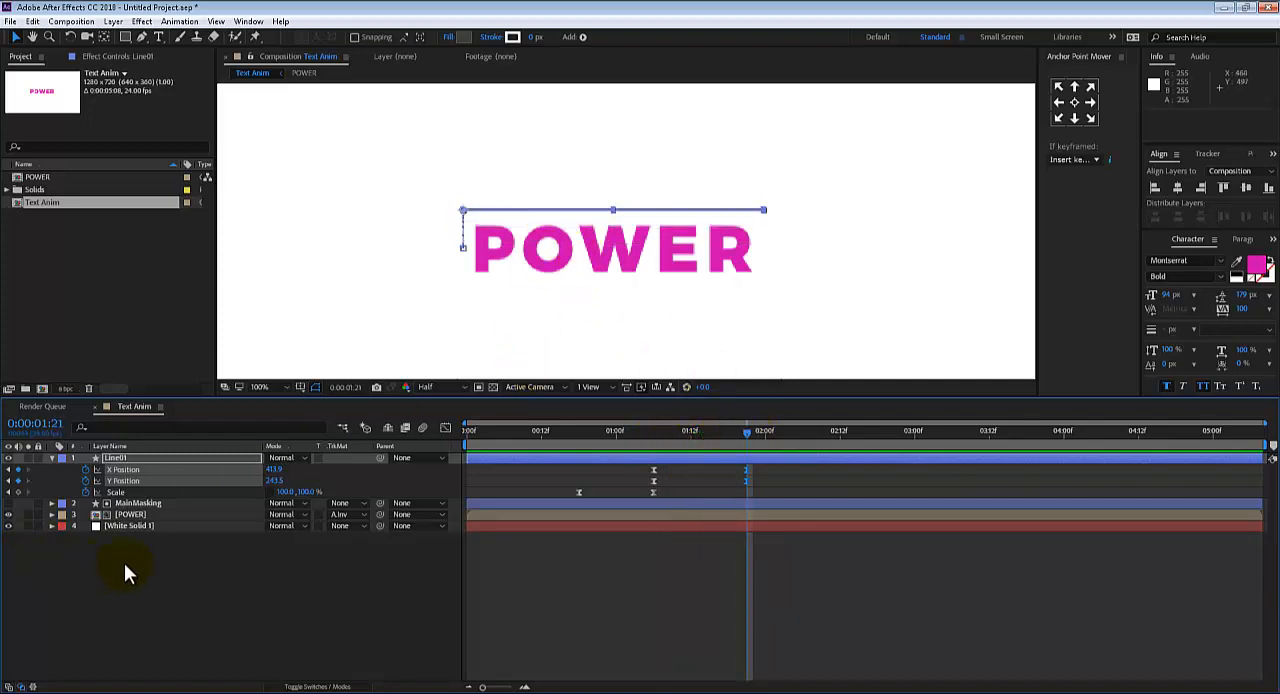
# Duplicate the Line01 layer and show the keyframed properties of the copy
pyautogui.click(127, 457)
pyautogui.press('u')
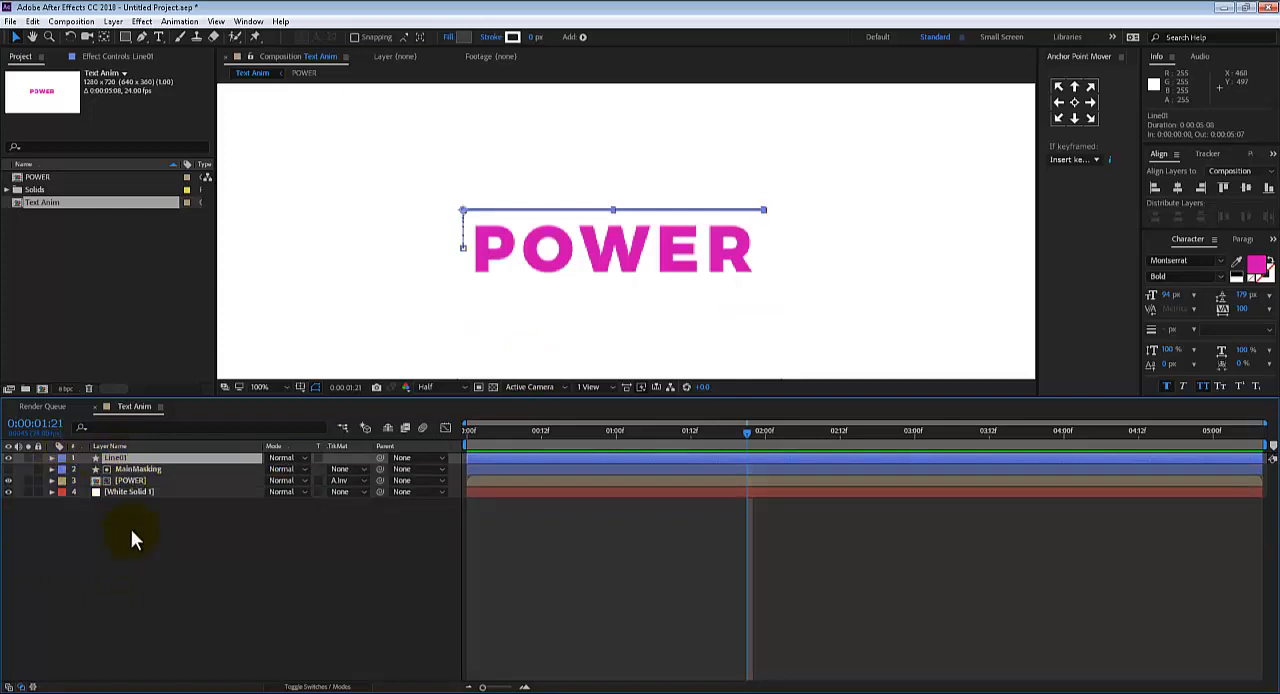
pyautogui.hotkey('ctrl', 'd')
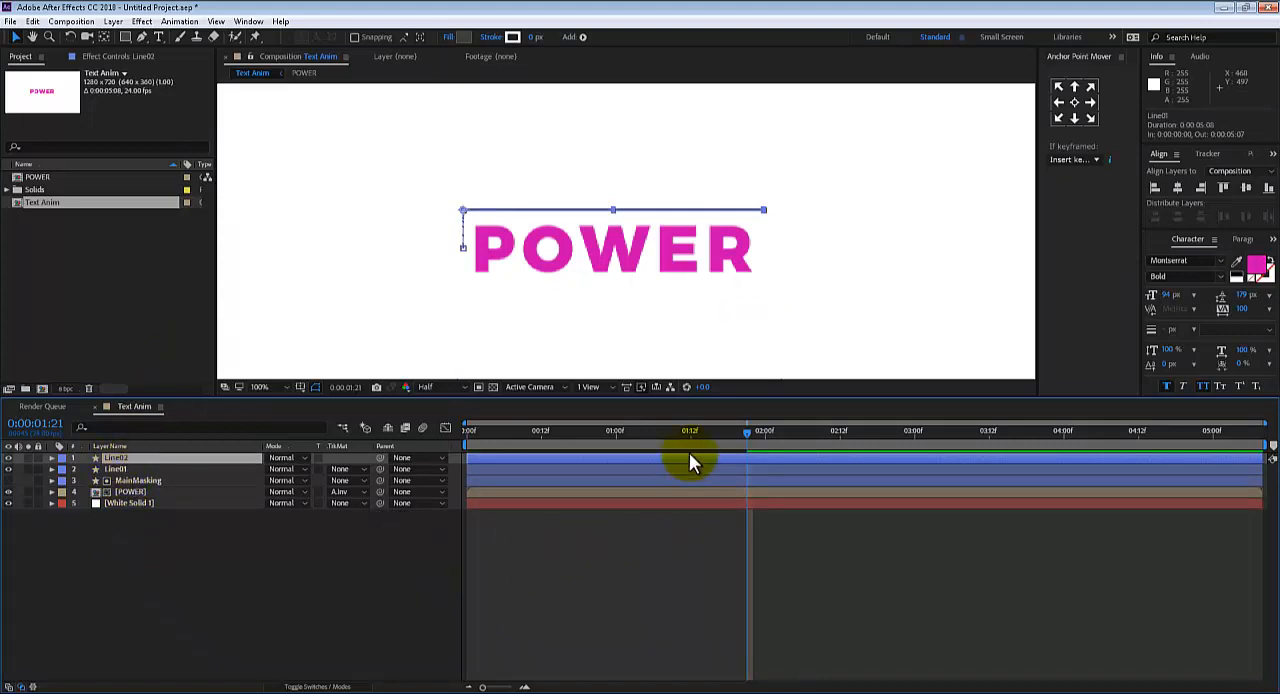
pyautogui.press('u')
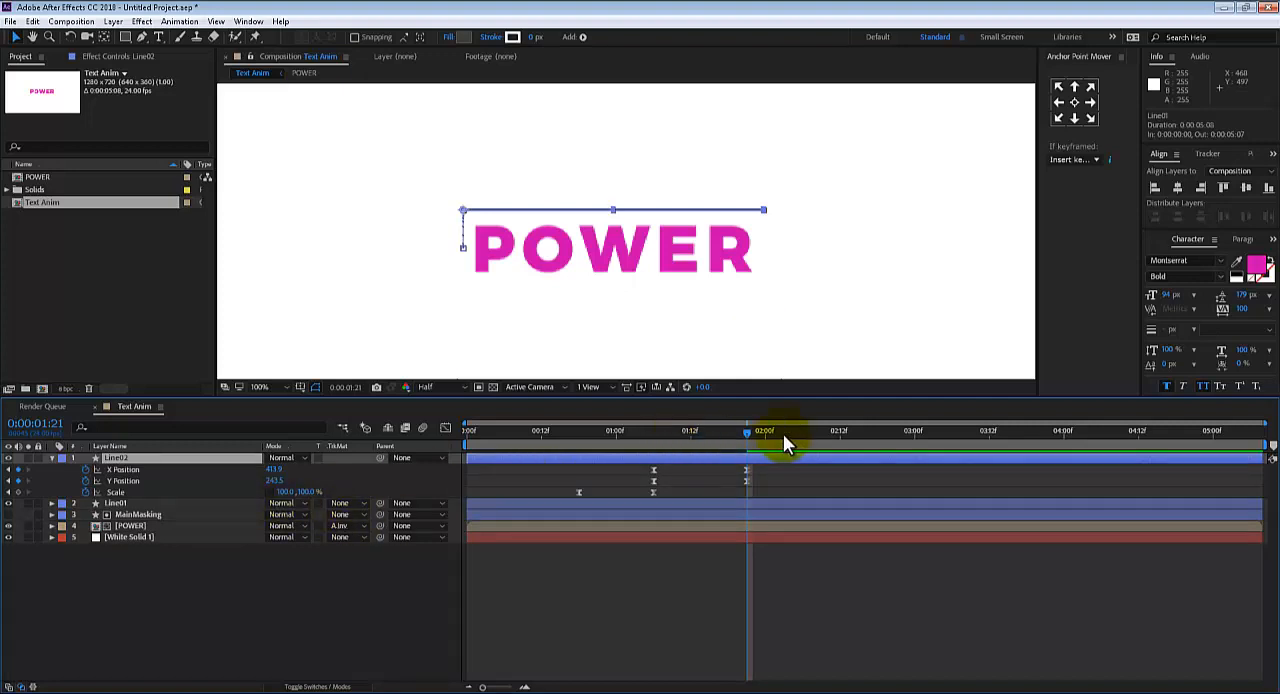
# Set Line02's Y Position to 360.5 at 0:00:01:21 so it ends below POWER, and preview both lines
pyautogui.moveTo(740, 433)
pyautogui.mouseDown()
pyautogui.moveTo(720, 432)
pyautogui.moveTo(747, 437)
pyautogui.mouseUp()
pyautogui.moveTo(748, 487)
pyautogui.moveTo(748, 487); pyautogui.dragTo(746, 485)
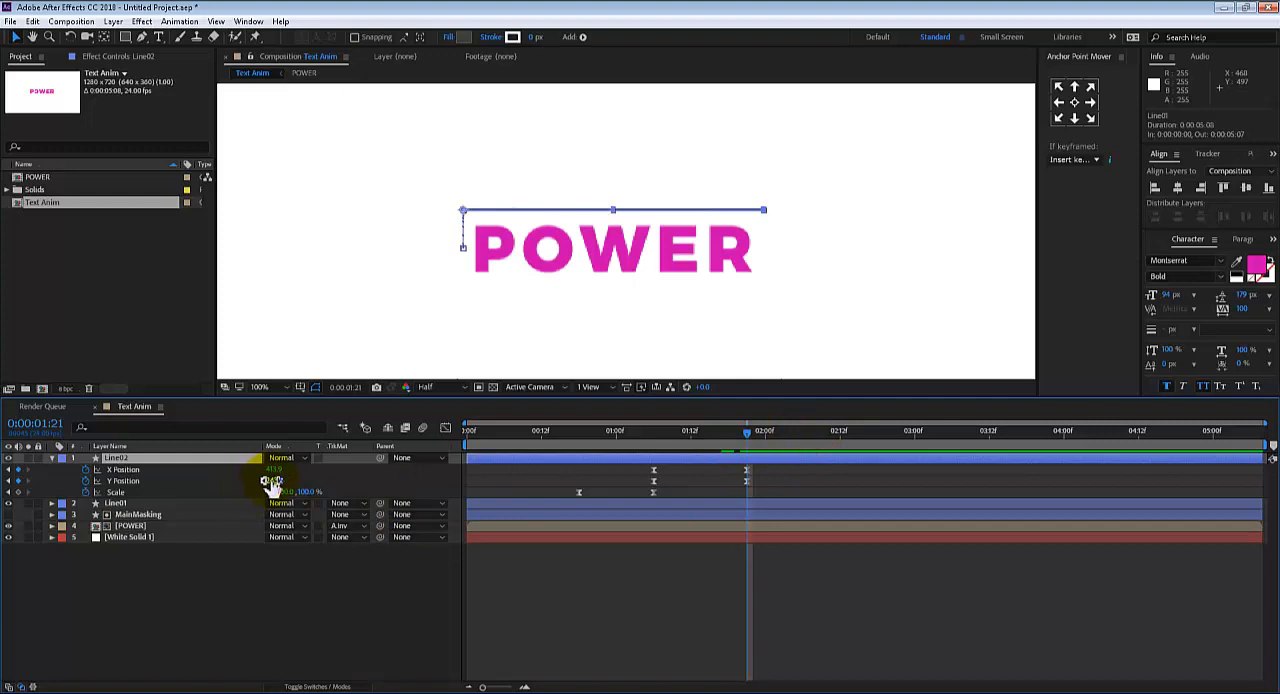
pyautogui.moveTo(271, 486); pyautogui.dragTo(339, 470)
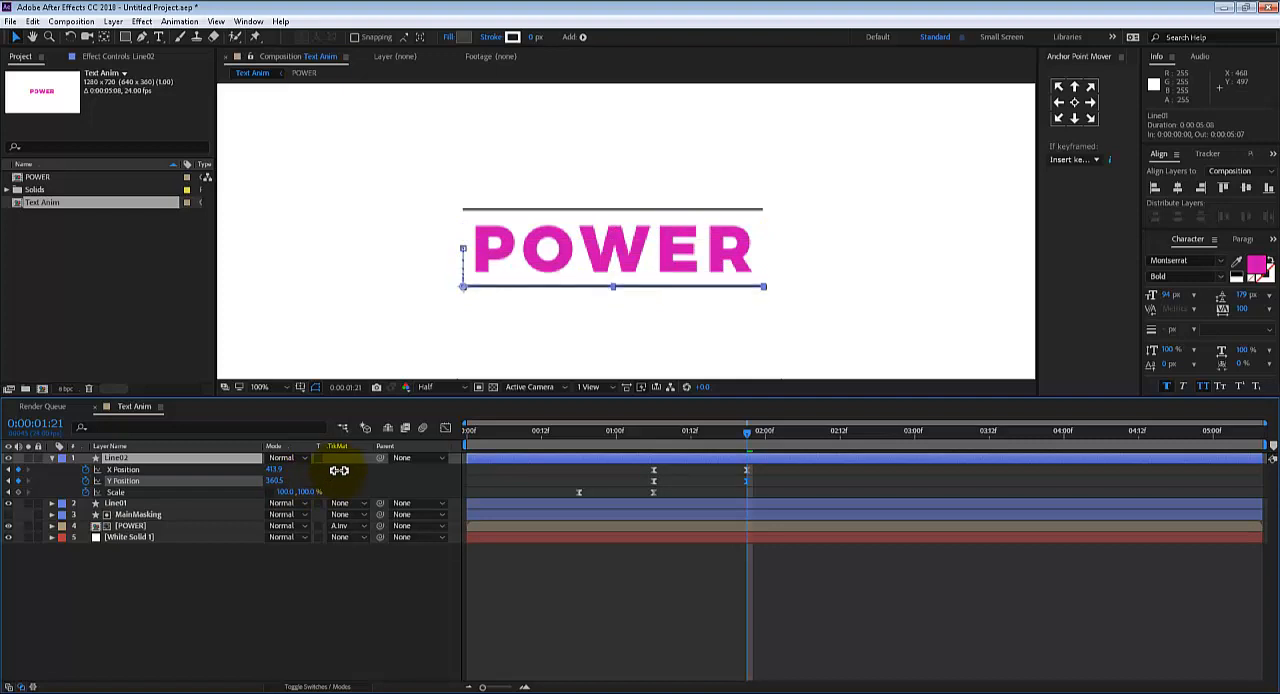
pyautogui.click(448, 349)
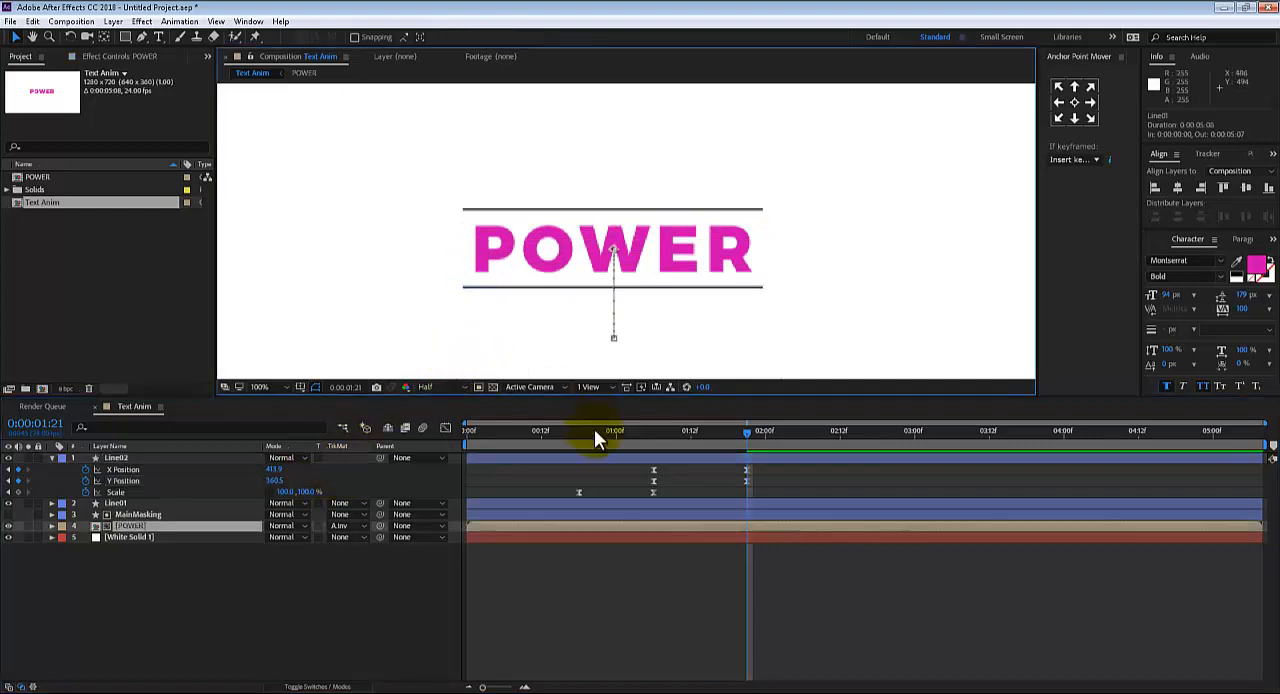
pyautogui.press('space')
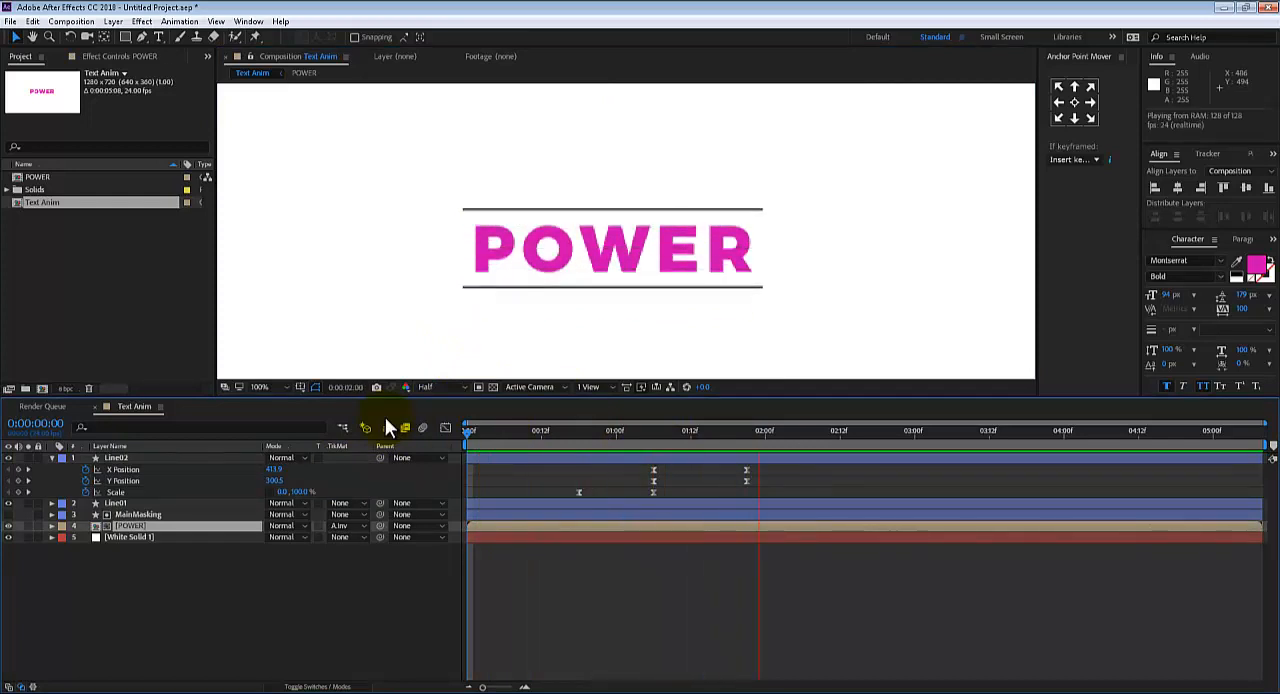
pyautogui.press('space')
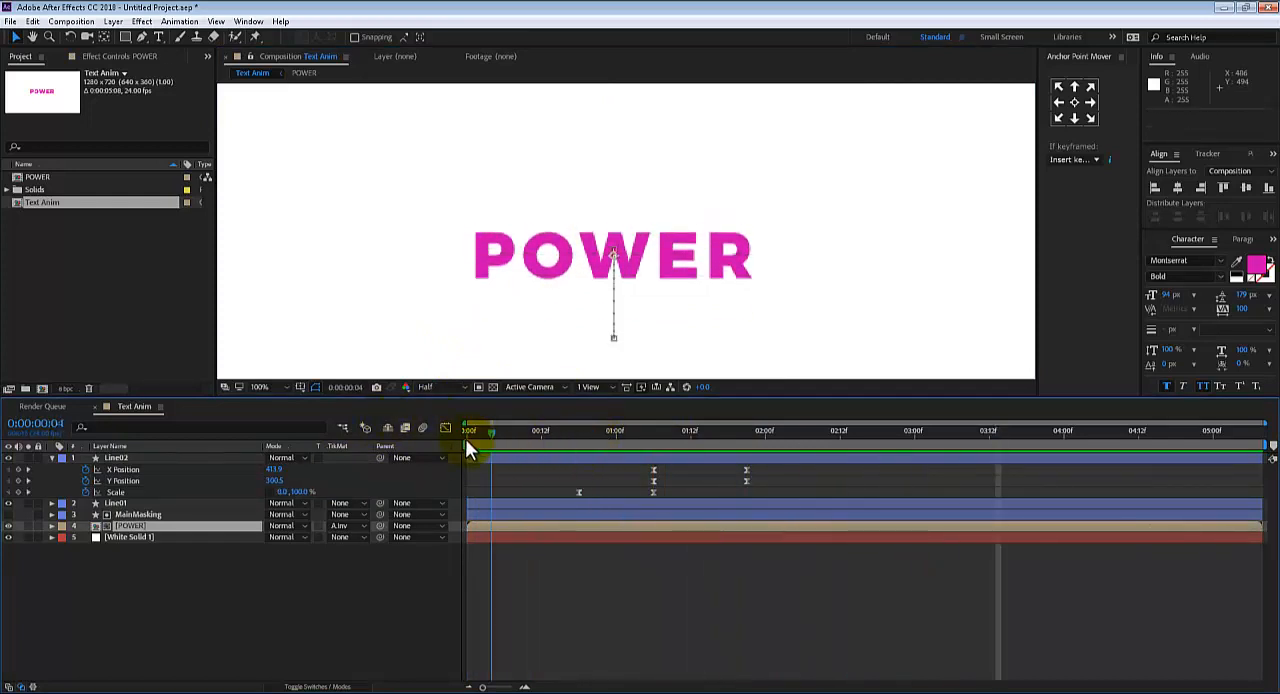
pyautogui.press('space')
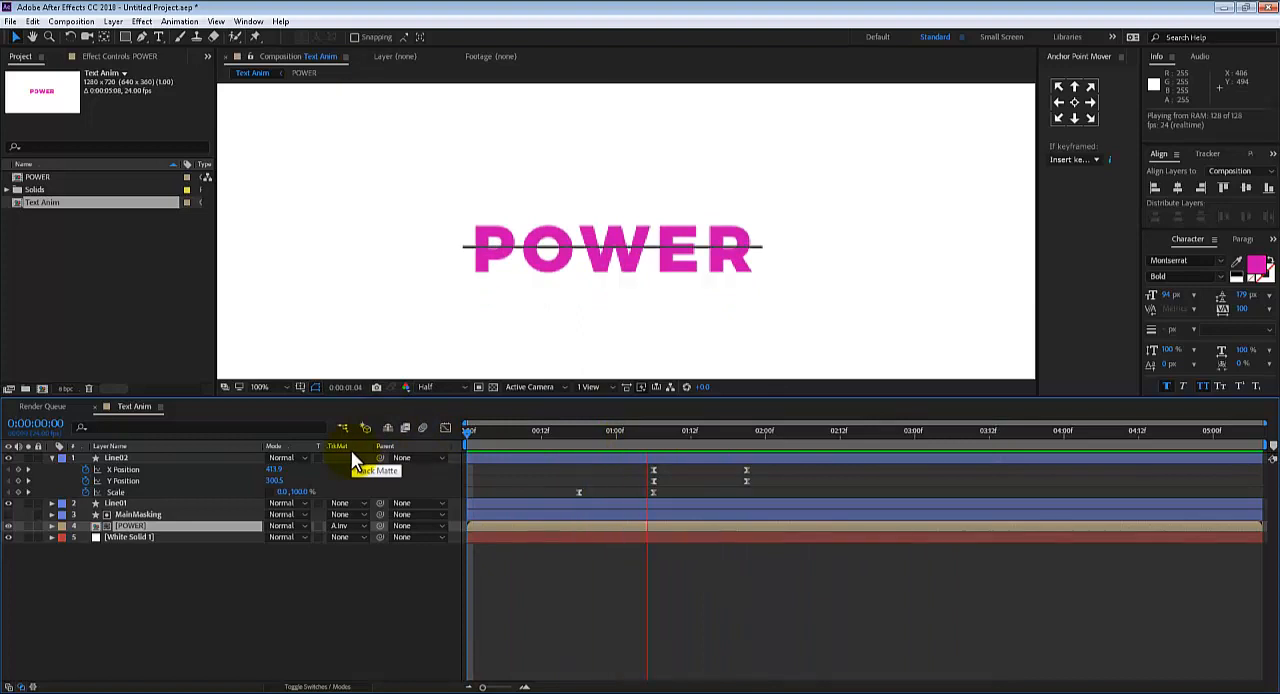
pyautogui.moveTo(670, 437); pyautogui.dragTo(748, 435)
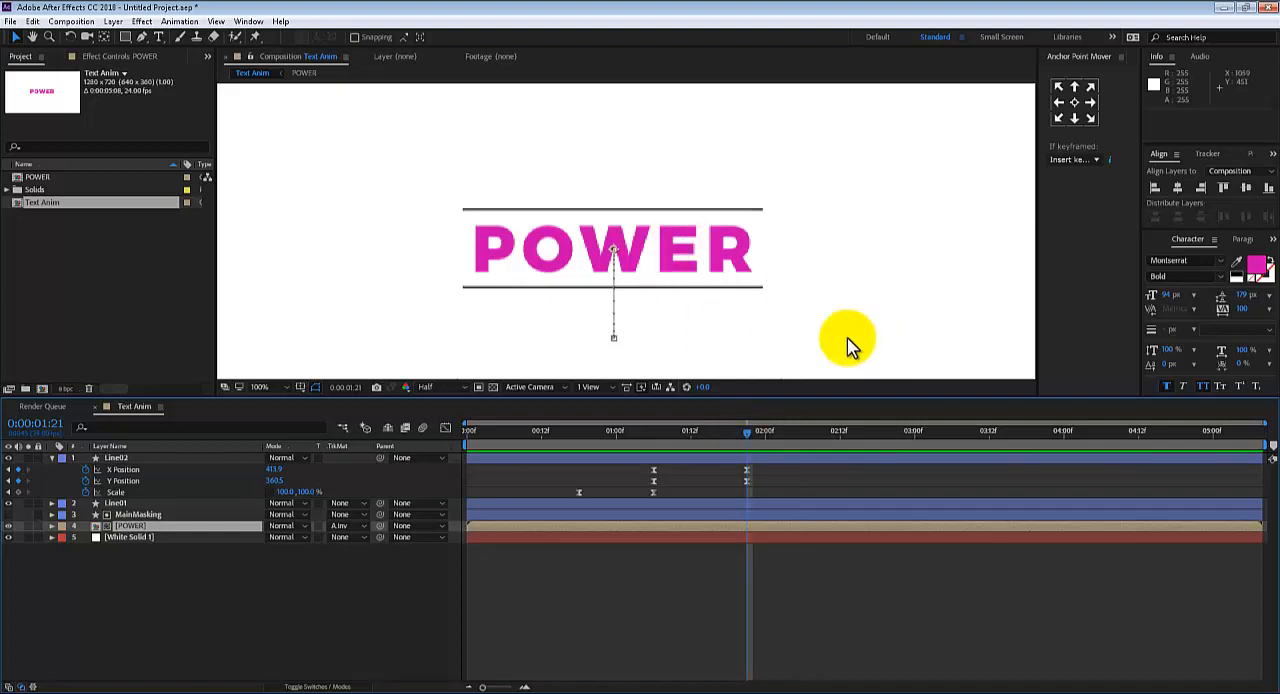
# Collapse Line02's keyframed properties and select the Line01 layer
pyautogui.click(127, 448)
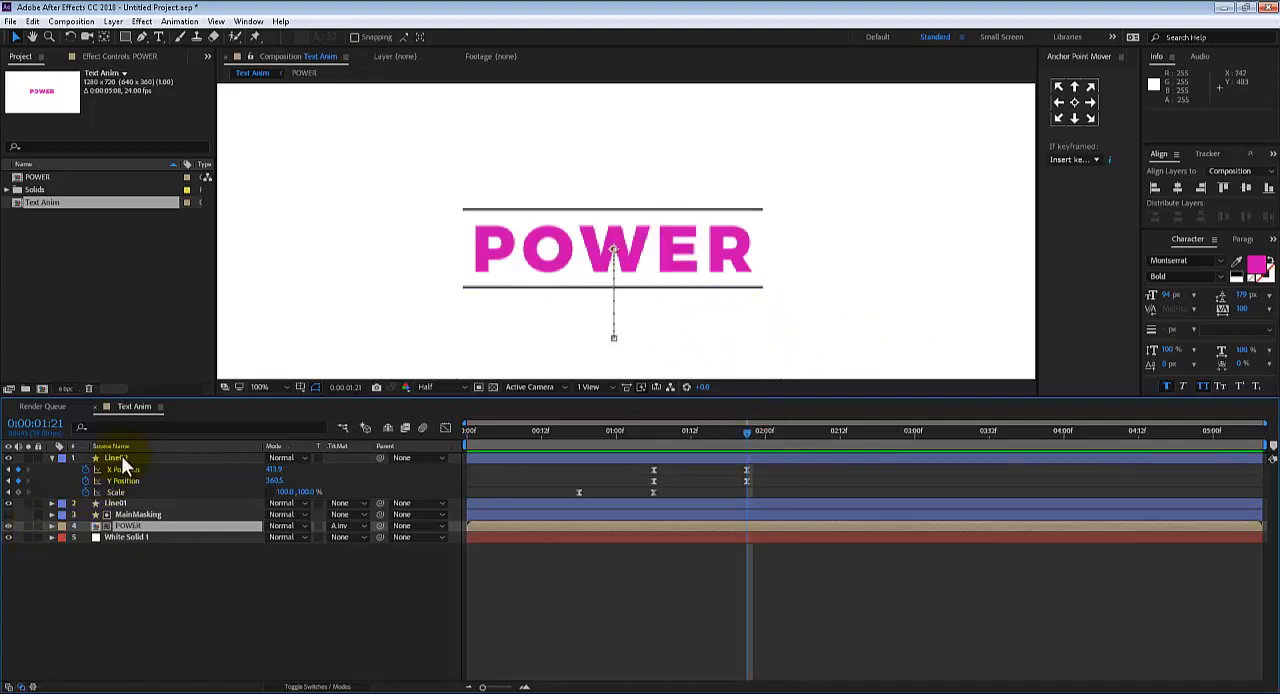
pyautogui.click(121, 457)
pyautogui.press('r')
pyautogui.press('r')
pyautogui.click(117, 467)
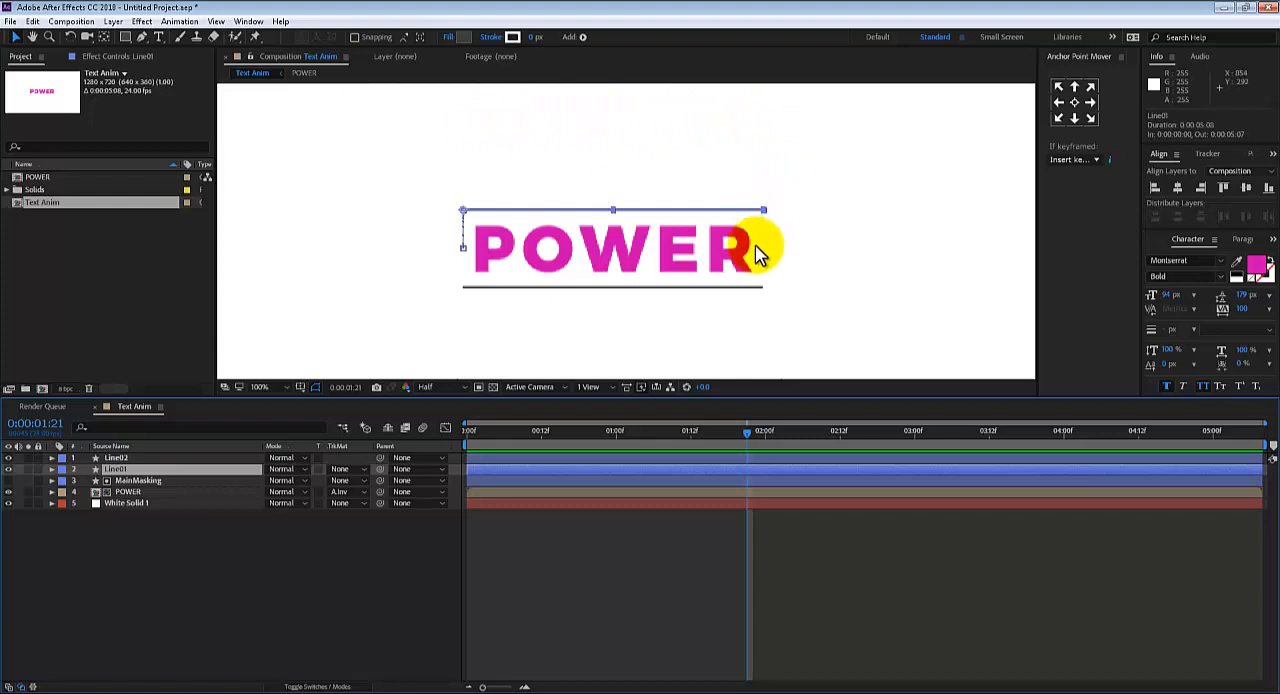
# Move the current time to 0:00:02:02 and deselect all layers
pyautogui.moveTo(740, 437)
pyautogui.mouseDown()
pyautogui.moveTo(637, 435)
pyautogui.moveTo(783, 438)
pyautogui.moveTo(754, 437)
pyautogui.mouseUp()
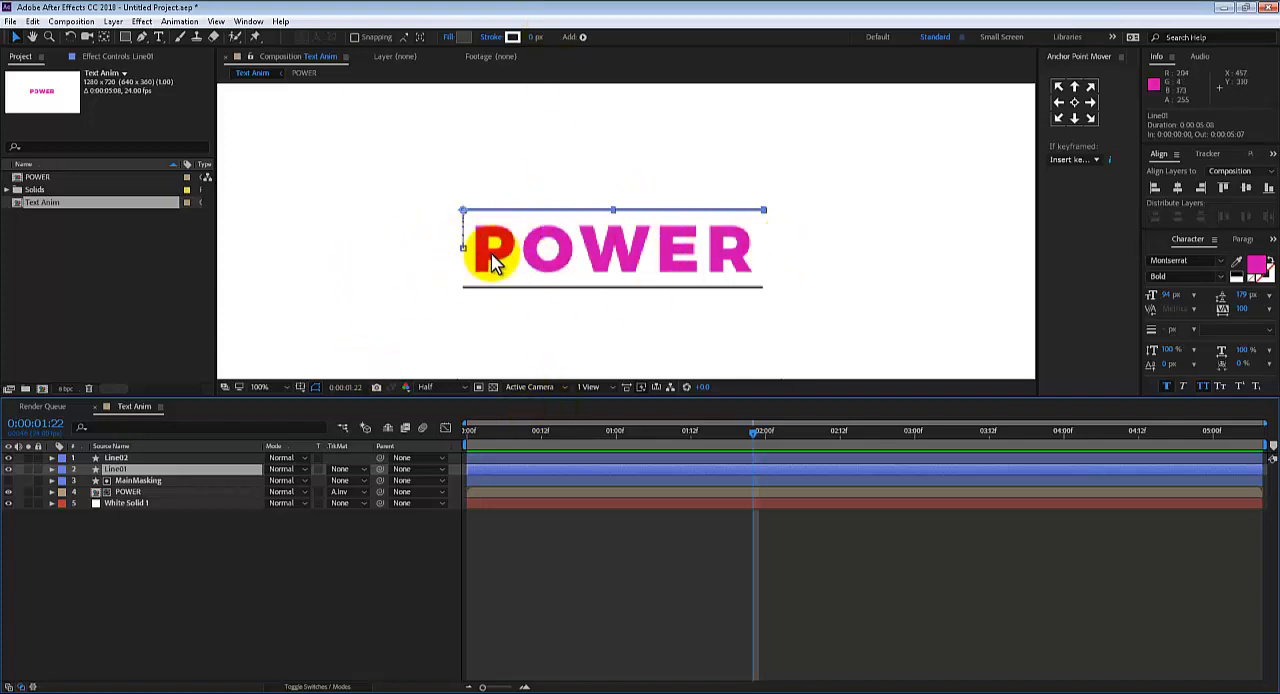
pyautogui.moveTo(737, 433); pyautogui.dragTo(777, 430)
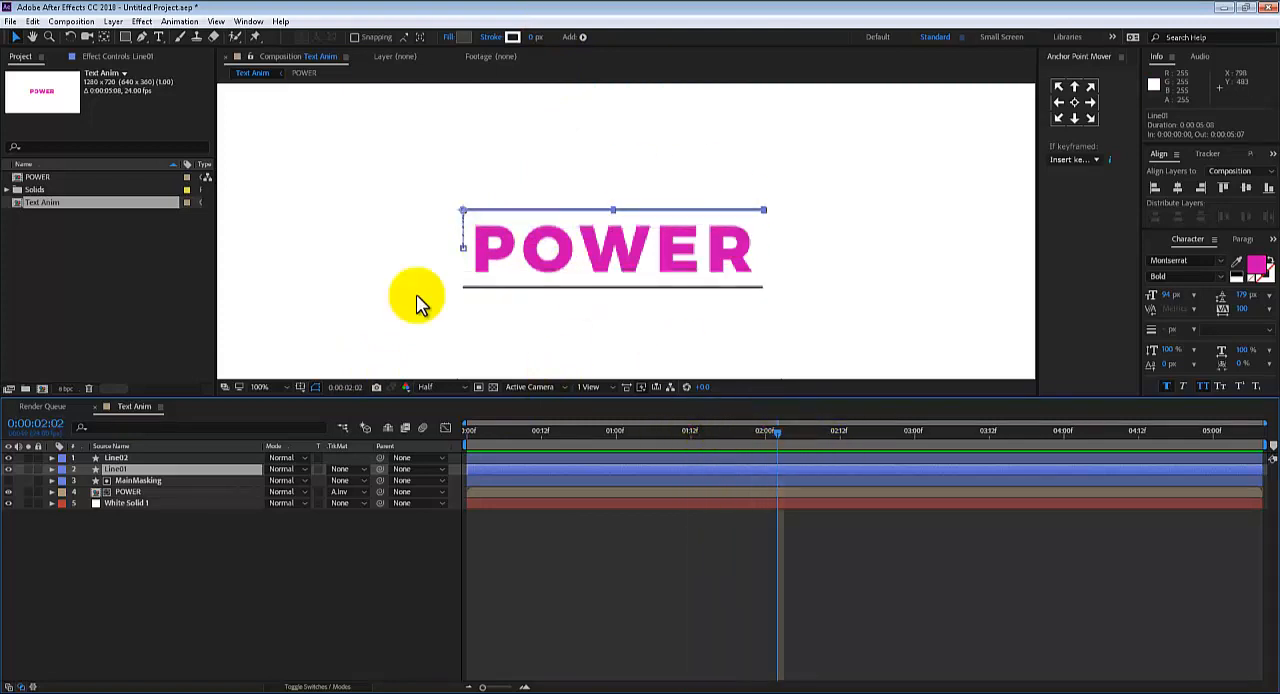
pyautogui.click(173, 545)
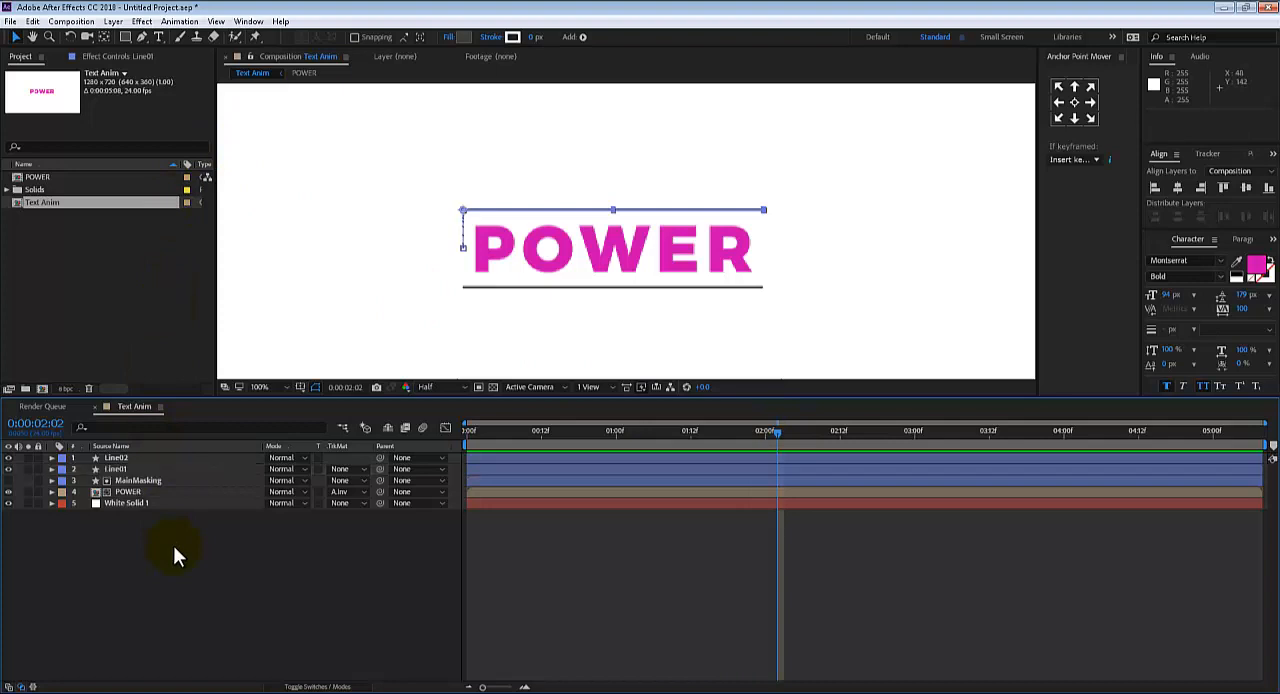
# Activate the Rectangle tool and set the shape fill colour to bright red
pyautogui.click(124, 37)
pyautogui.press('space')
pyautogui.moveTo(429, 152); pyautogui.dragTo(406, 239)
pyautogui.click(349, 38)
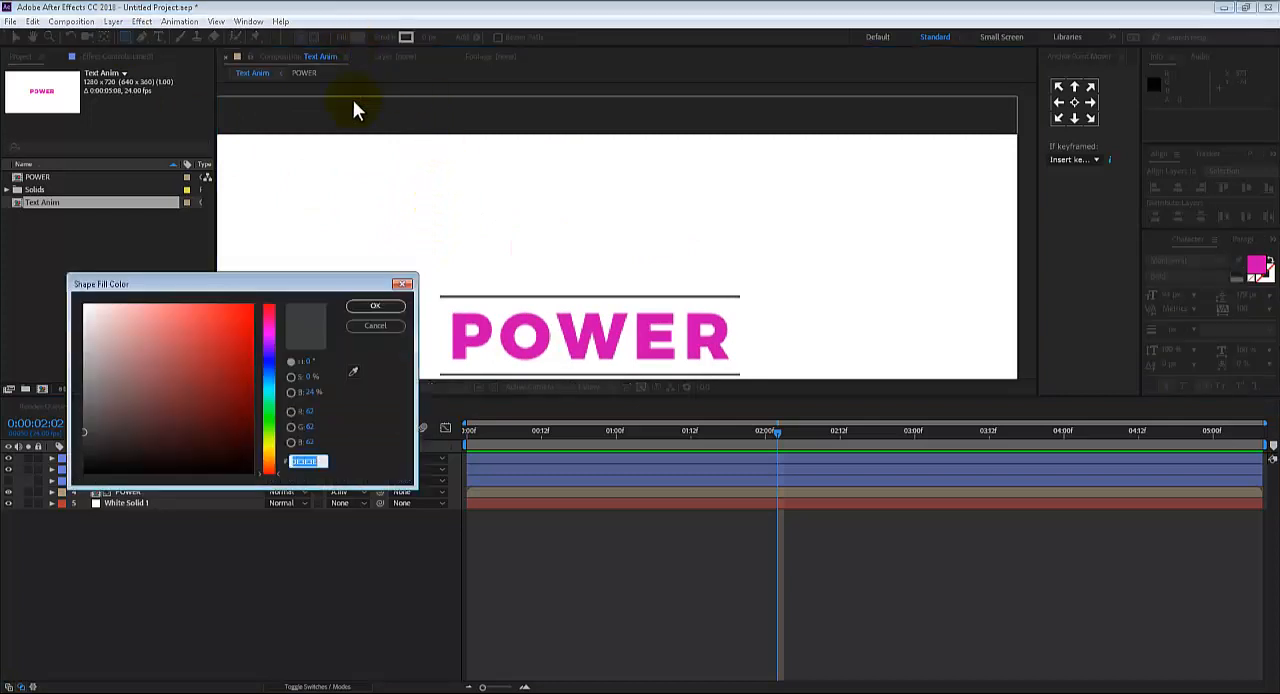
pyautogui.click(228, 314)
pyautogui.click(373, 304)
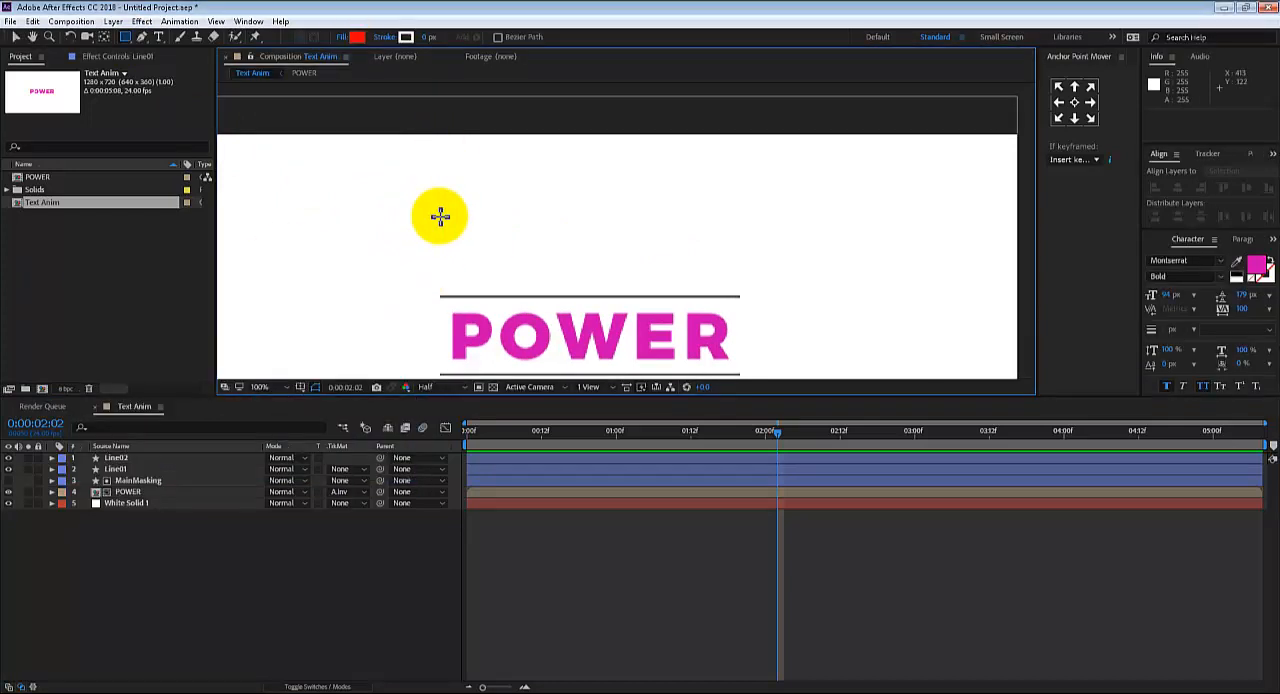
# Try drawing a red rectangle above POWER and another one below its lower line, undoing each
pyautogui.moveTo(437, 217)
pyautogui.mouseDown()
pyautogui.moveTo(443, 286)
pyautogui.moveTo(671, 266)
pyautogui.moveTo(773, 287)
pyautogui.moveTo(748, 295)
pyautogui.mouseUp()
pyautogui.scroll(-2, 752, 245)
pyautogui.hotkey('ctrl', 'z')
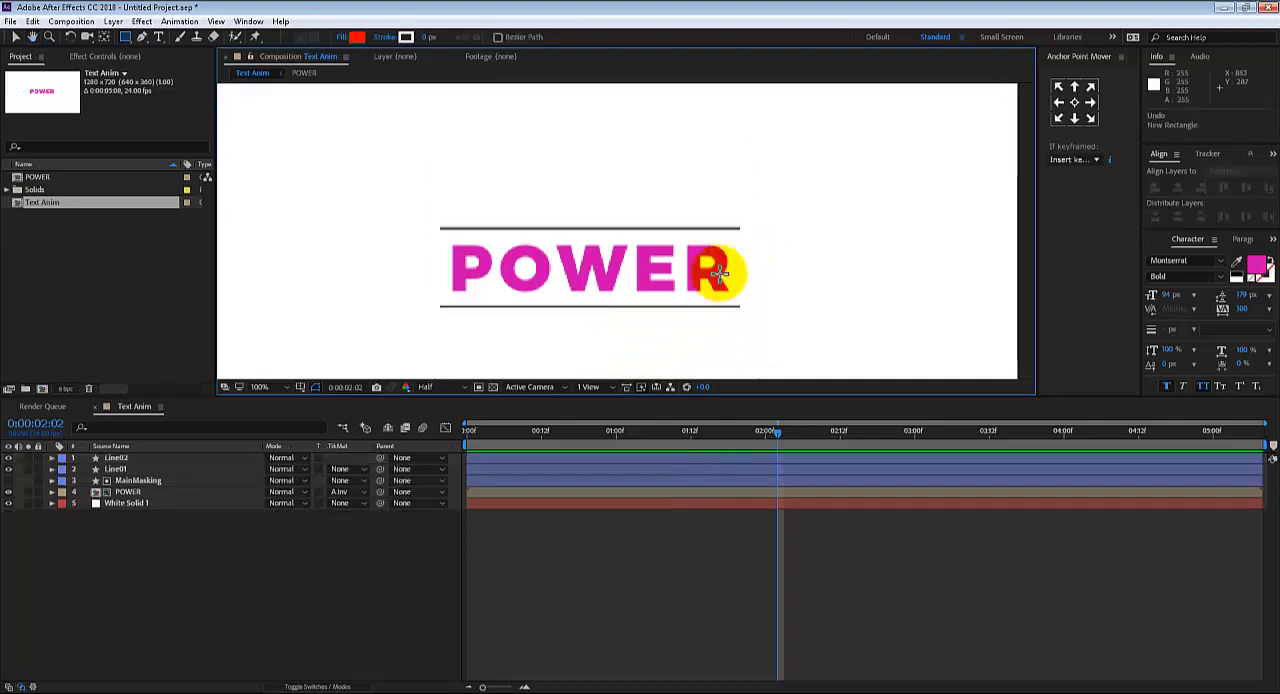
pyautogui.moveTo(663, 316); pyautogui.dragTo(672, 236)
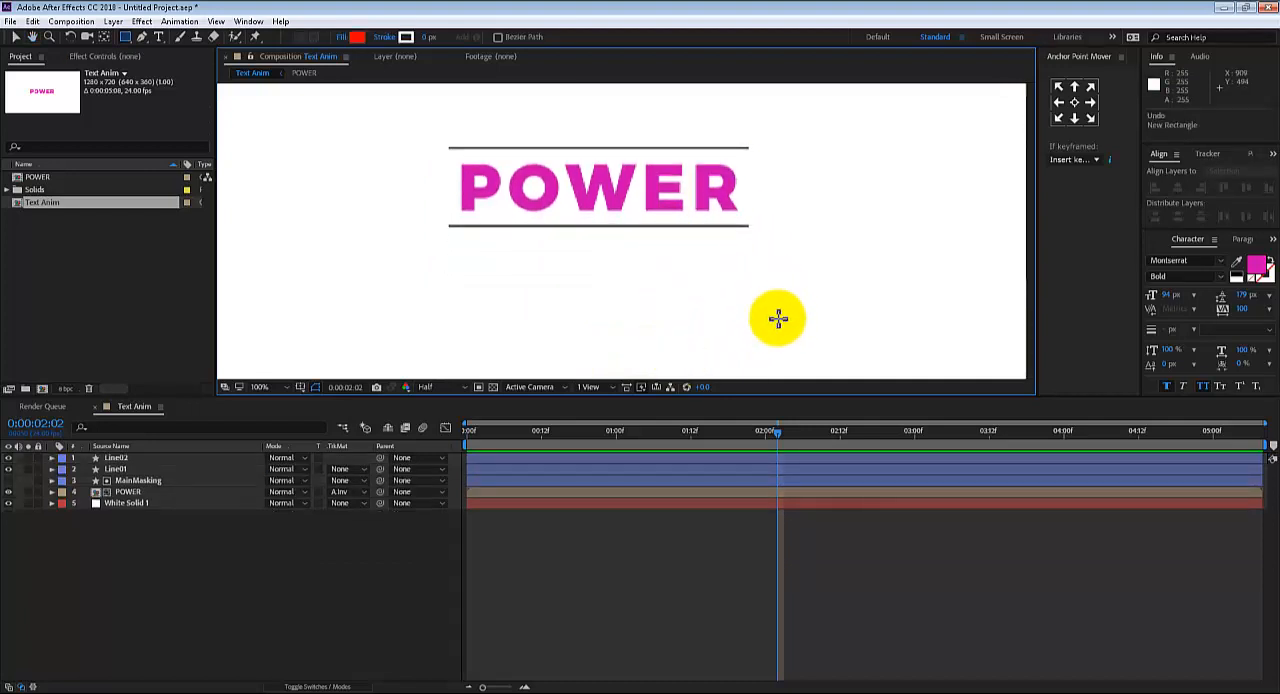
pyautogui.moveTo(773, 305)
pyautogui.mouseDown()
pyautogui.moveTo(734, 220)
pyautogui.moveTo(503, 251)
pyautogui.moveTo(446, 229)
pyautogui.mouseUp()
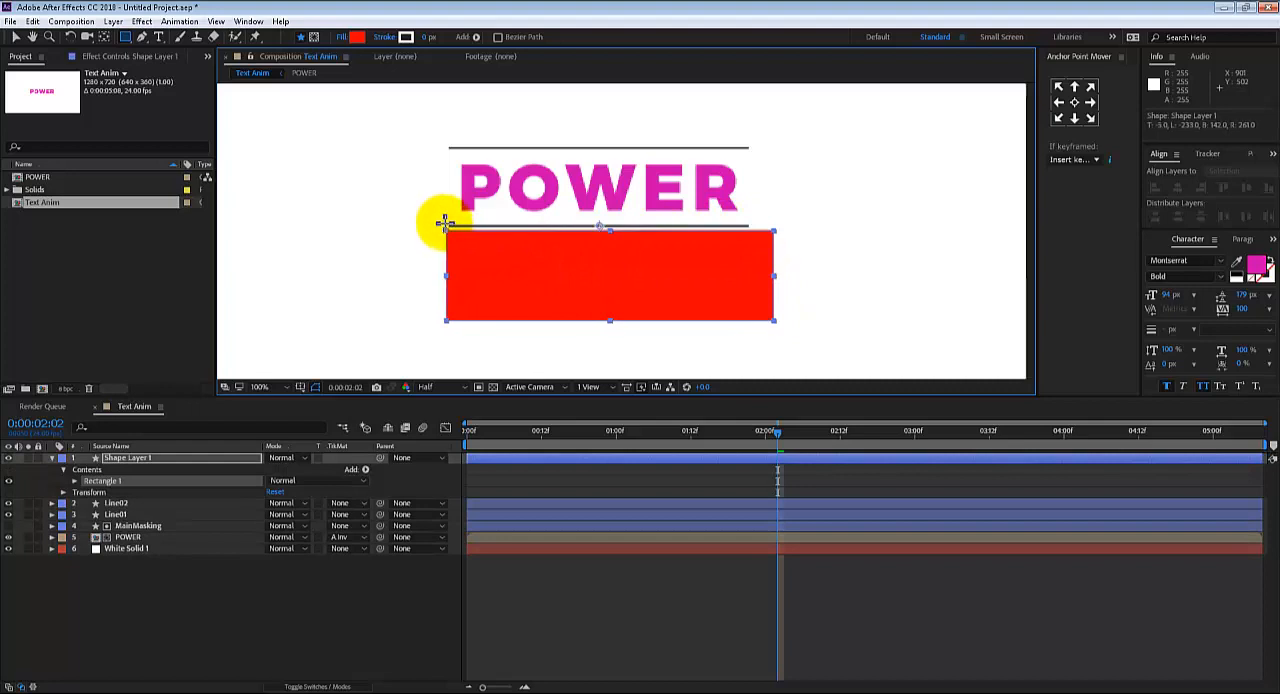
pyautogui.hotkey('ctrl', 'z')
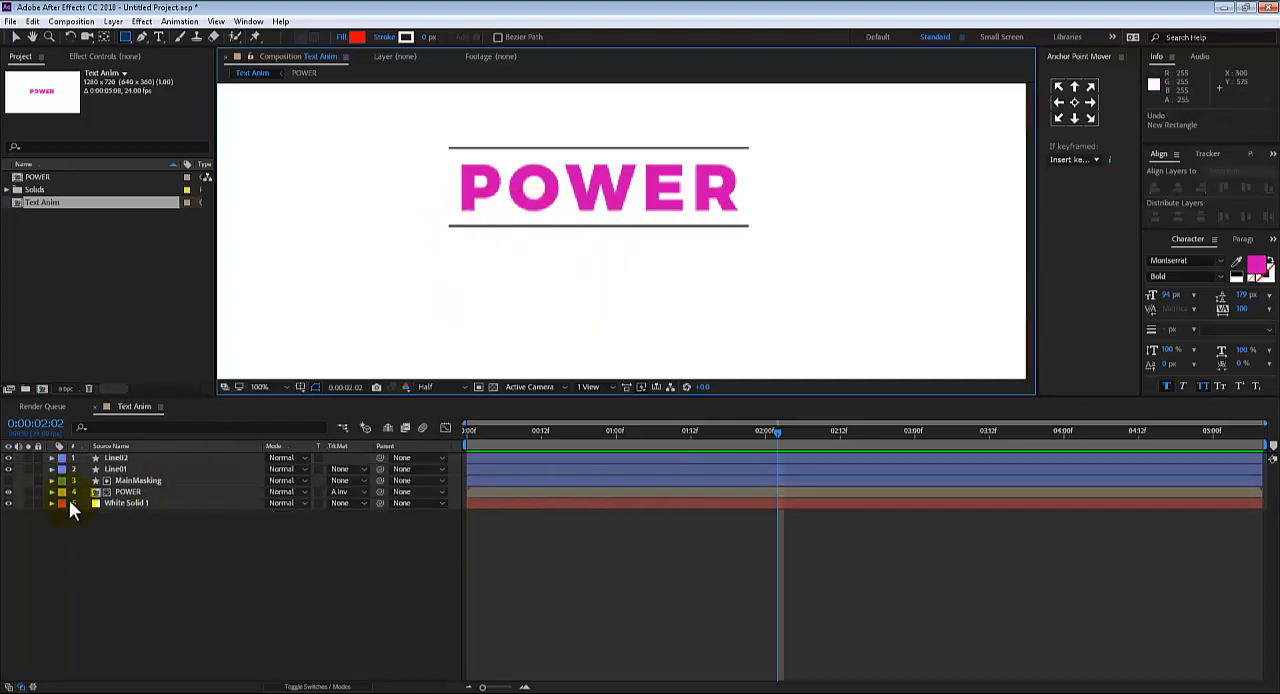
# With no layer selected, draw a red rectangle about 504 by 136 px just above POWER, covering the upper line
pyautogui.click(113, 468)
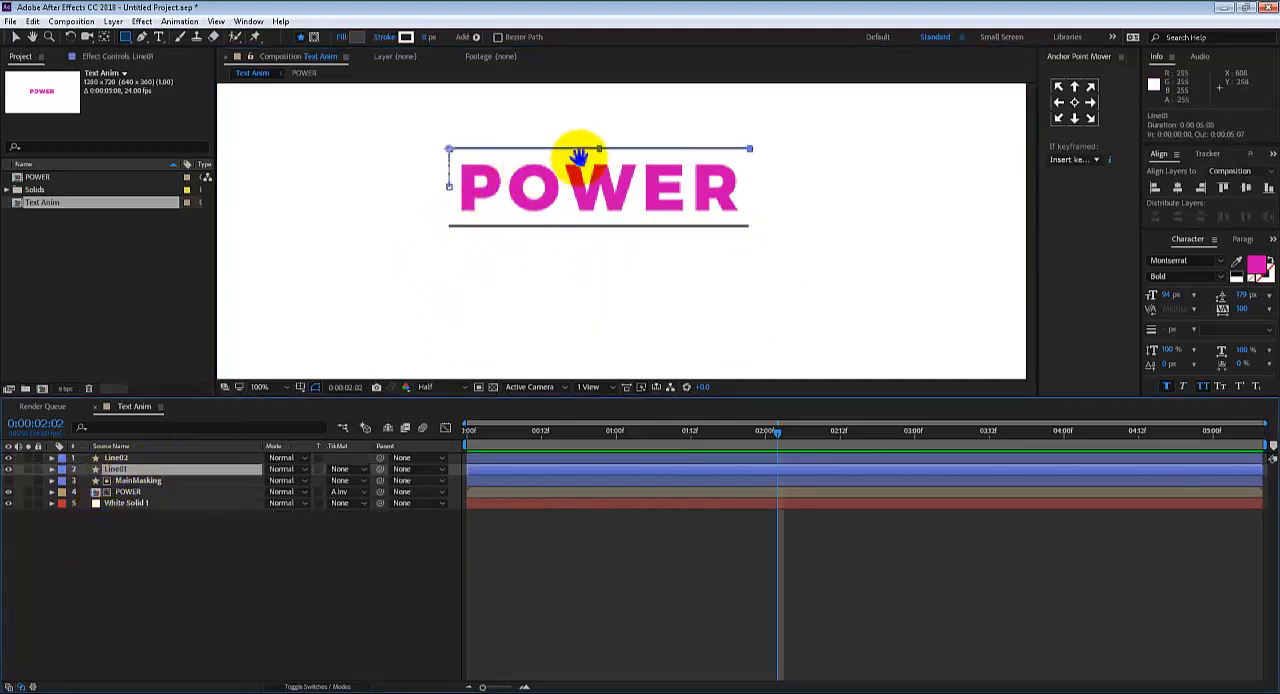
pyautogui.moveTo(611, 180); pyautogui.dragTo(611, 291)
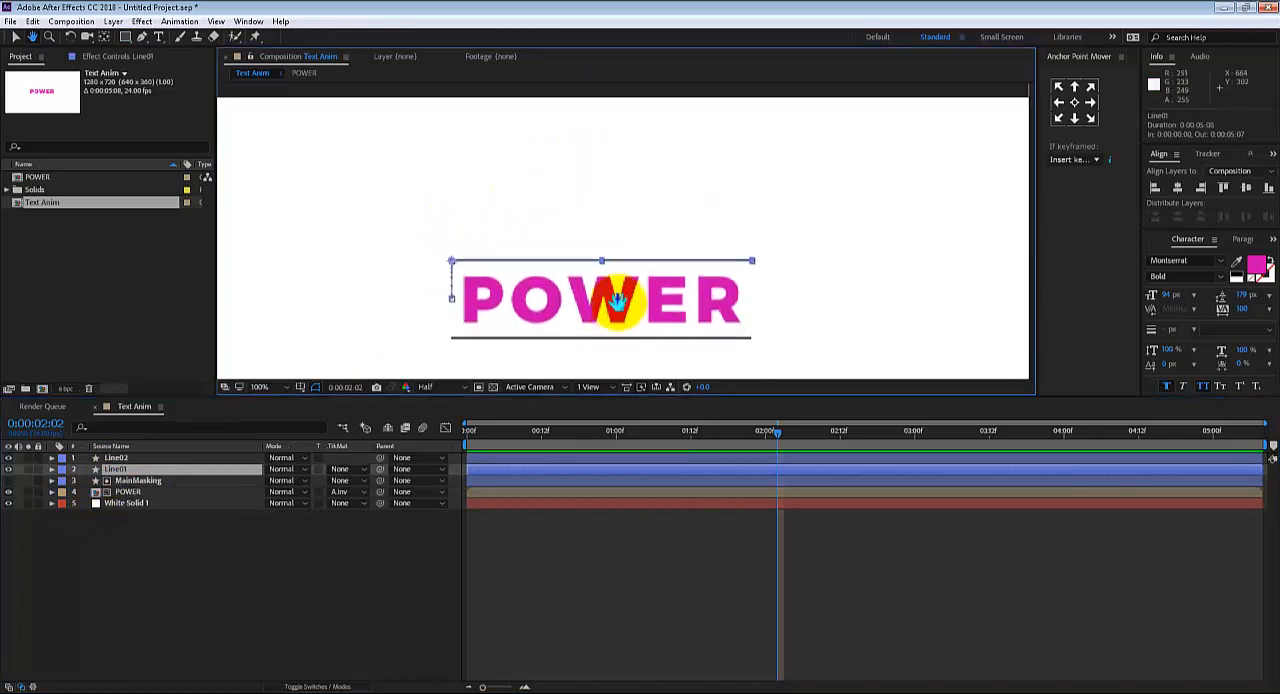
pyautogui.click(136, 529)
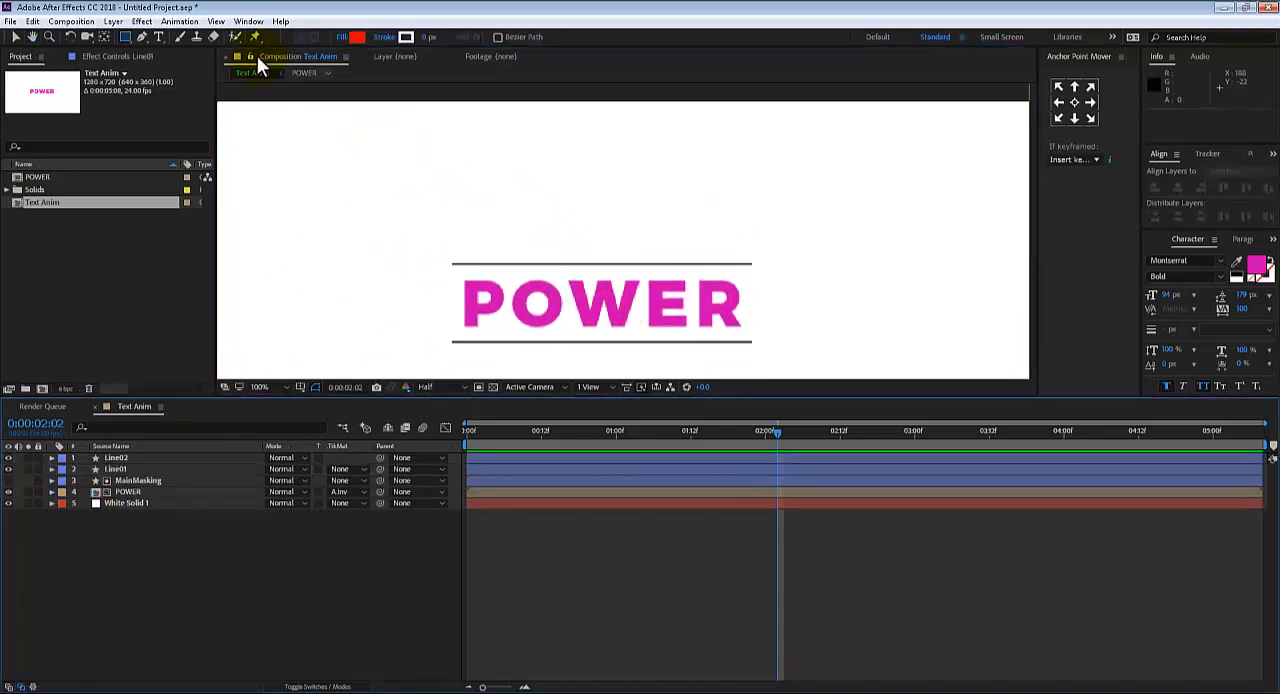
pyautogui.click(123, 37)
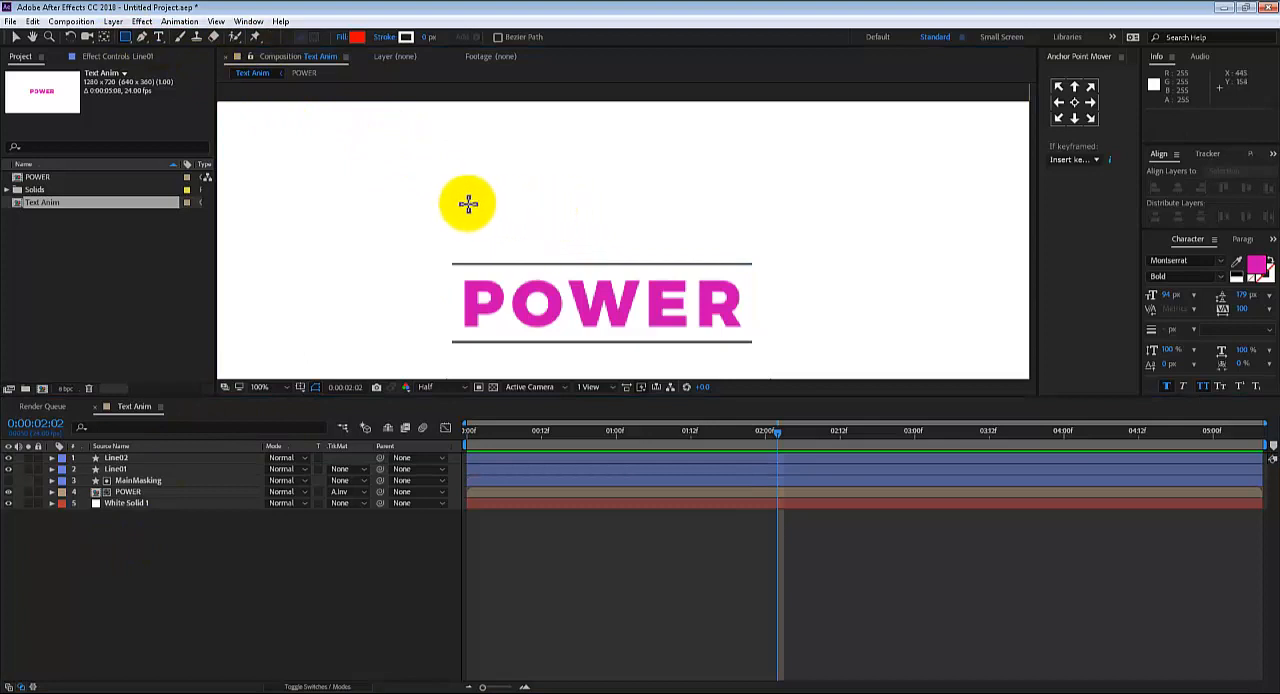
pyautogui.moveTo(434, 177)
pyautogui.mouseDown()
pyautogui.moveTo(457, 229)
pyautogui.moveTo(763, 245)
pyautogui.moveTo(777, 252)
pyautogui.moveTo(771, 267)
pyautogui.mouseUp()
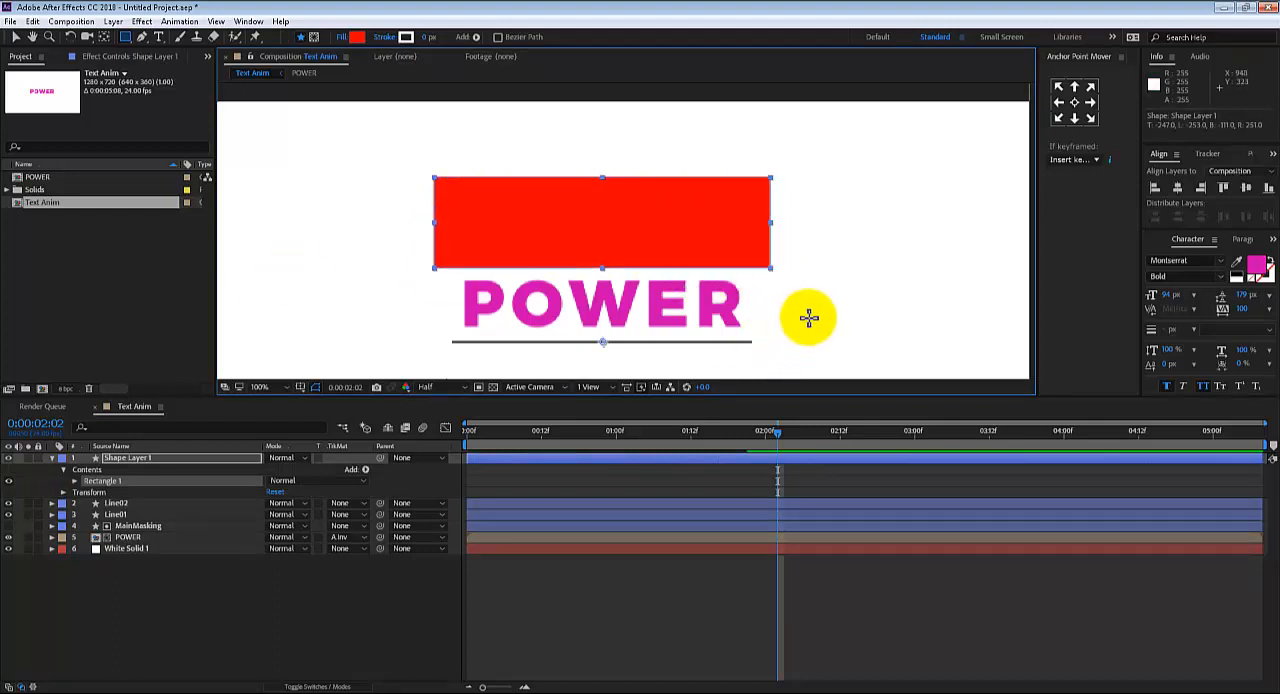
# Rename the red rectangle's shape layer as Line01_Mask
pyautogui.press('v')
pyautogui.click(853, 267)
pyautogui.moveTo(800, 312); pyautogui.dragTo(809, 290)
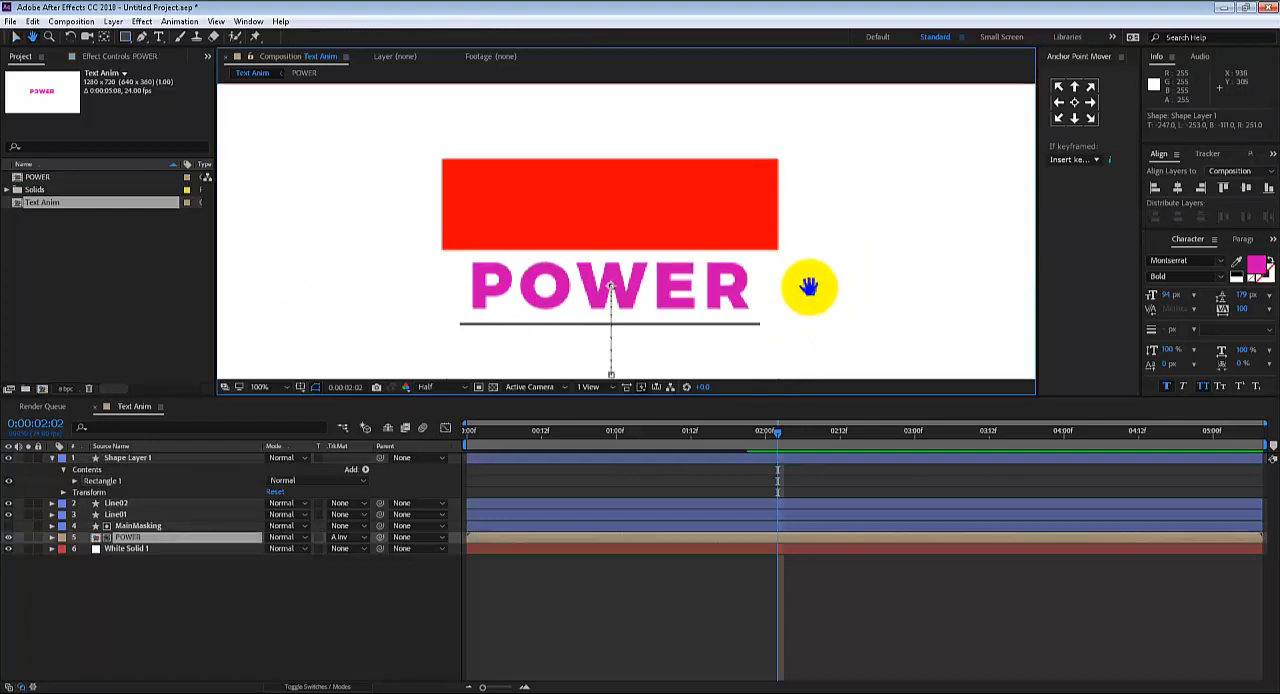
pyautogui.click(132, 459)
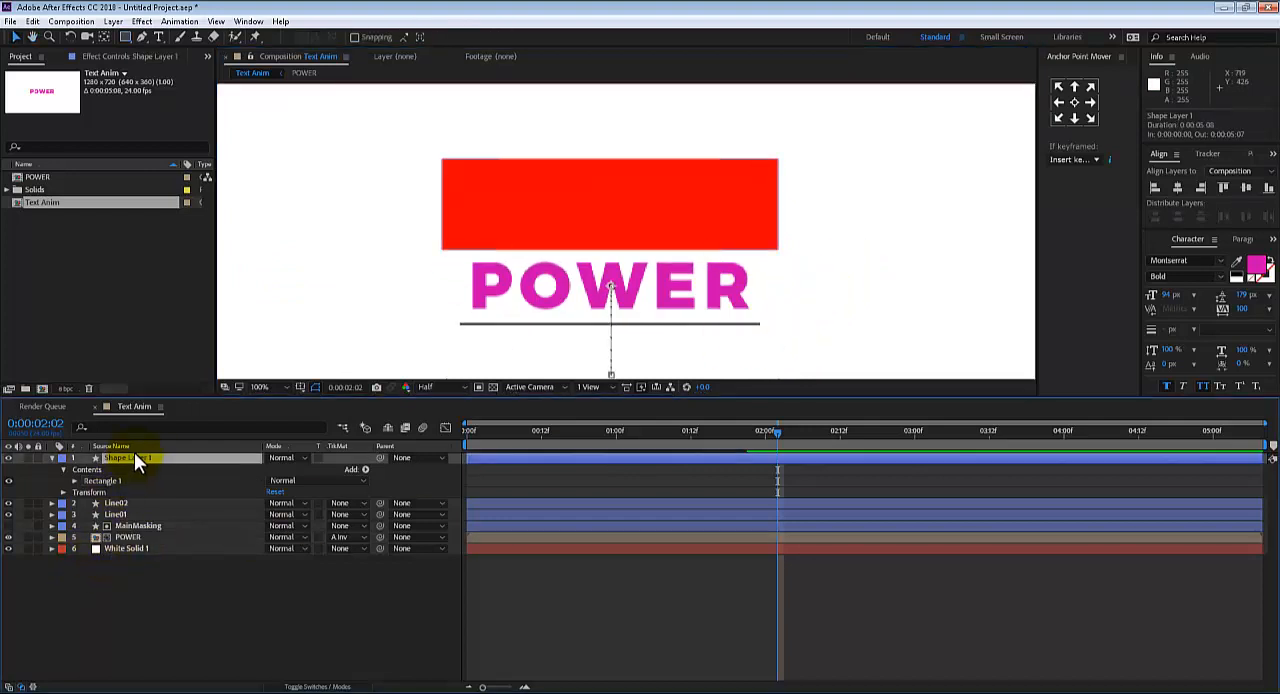
pyautogui.press('Return')
pyautogui.write('Line01_M')
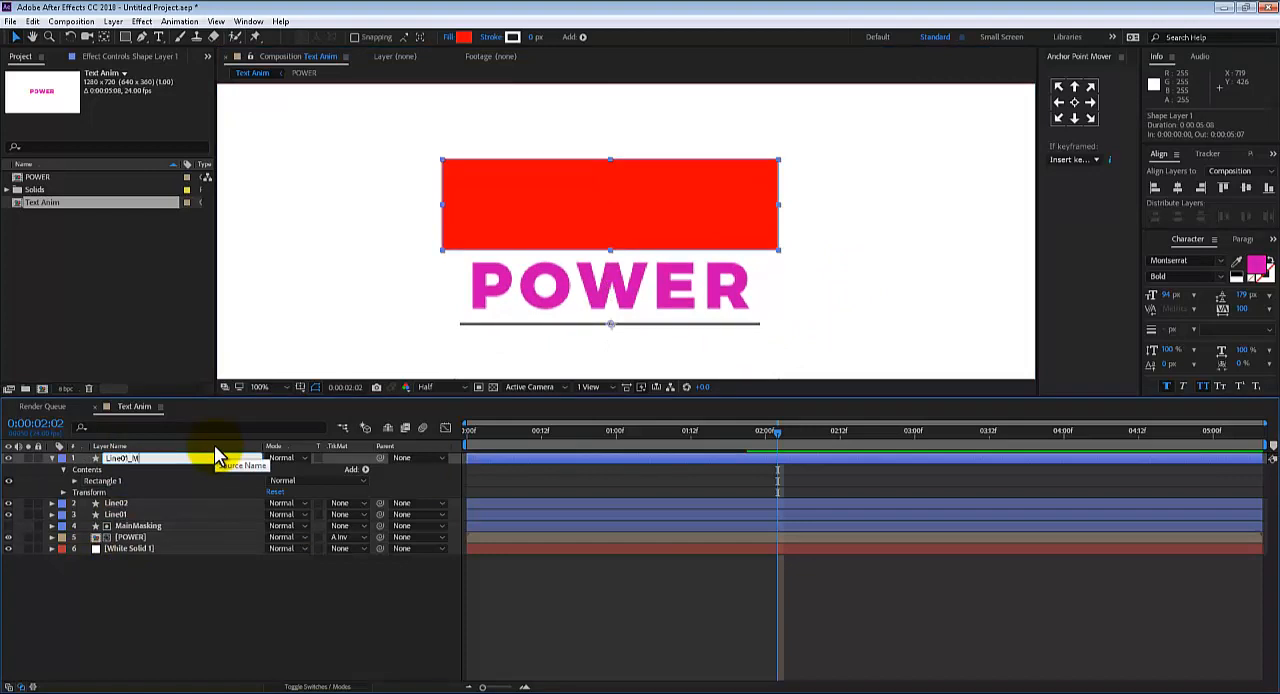
pyautogui.write('ask')
pyautogui.press('Return')
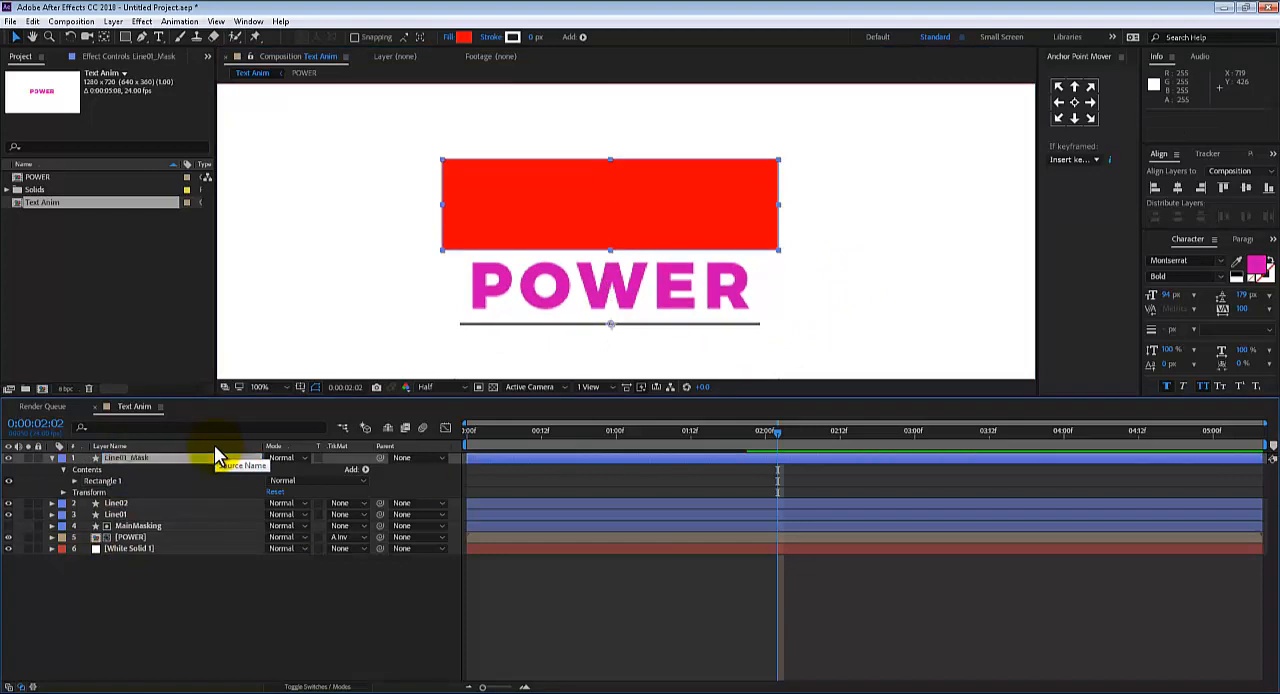
# Duplicate the POWER layer, place the copy directly beneath Line01_Mask, and collapse the mask layer's properties
pyautogui.click(148, 539)
pyautogui.hotkey('ctrl', 'd')
pyautogui.moveTo(149, 537); pyautogui.dragTo(147, 523)
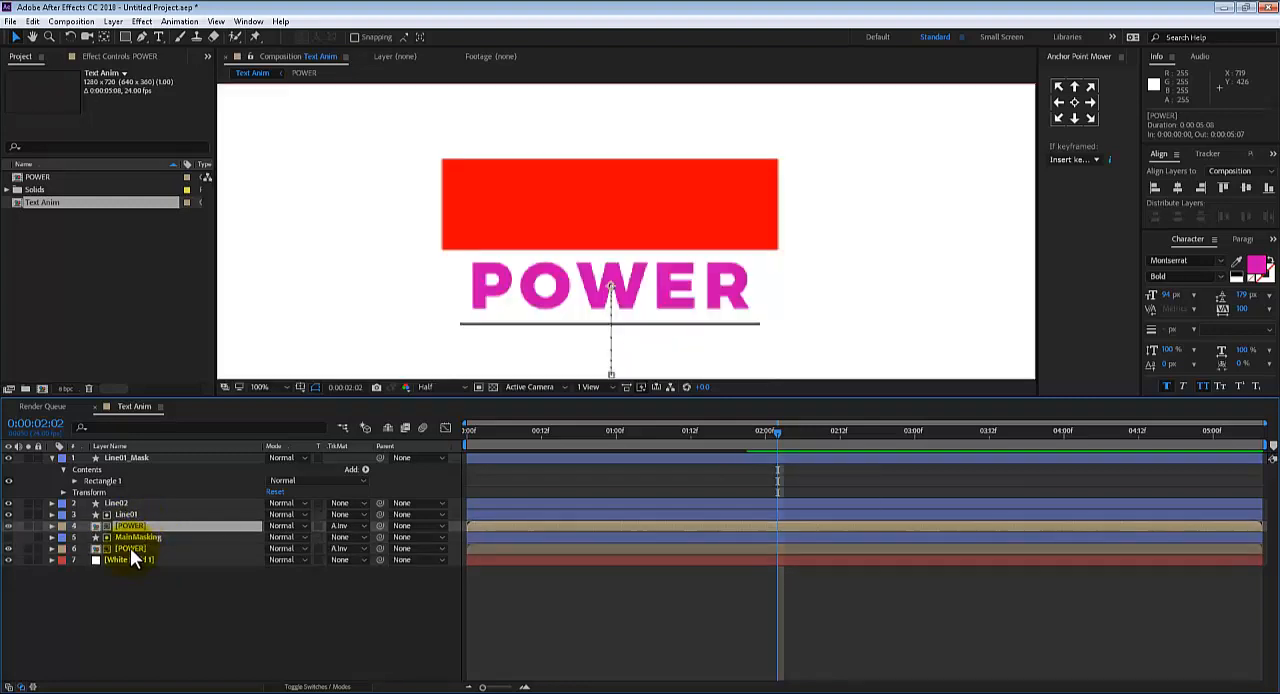
pyautogui.moveTo(131, 525); pyautogui.dragTo(134, 483)
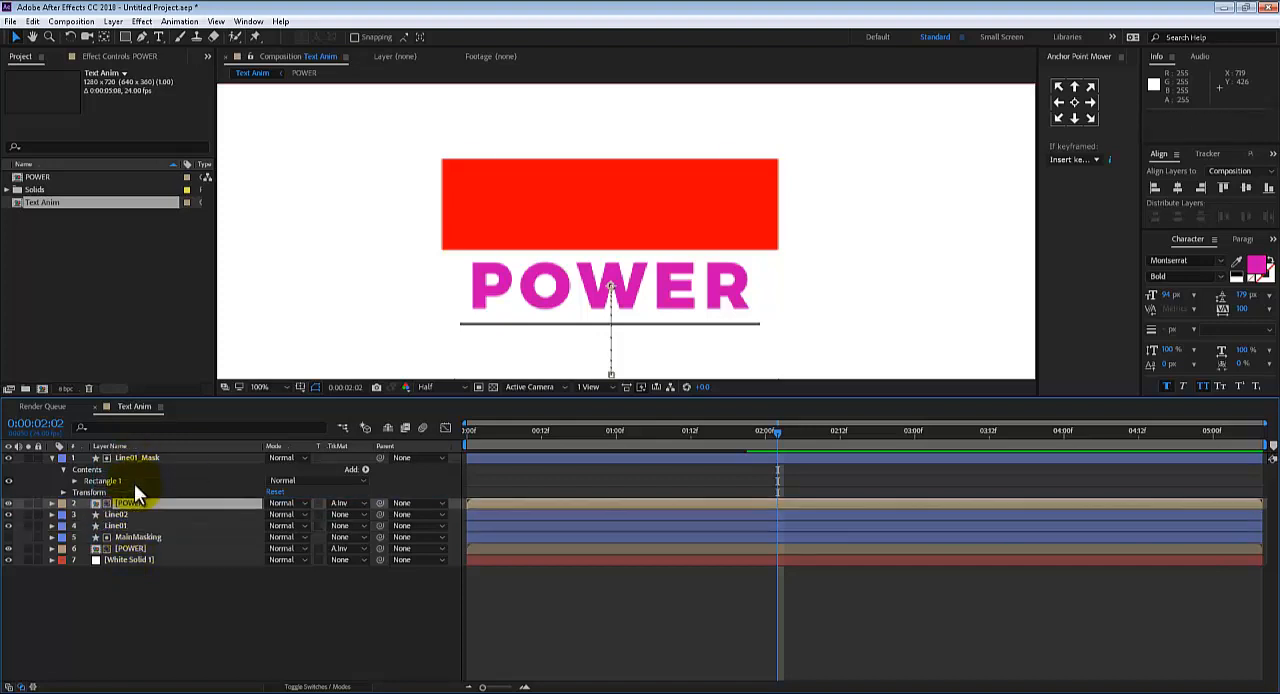
pyautogui.click(53, 457)
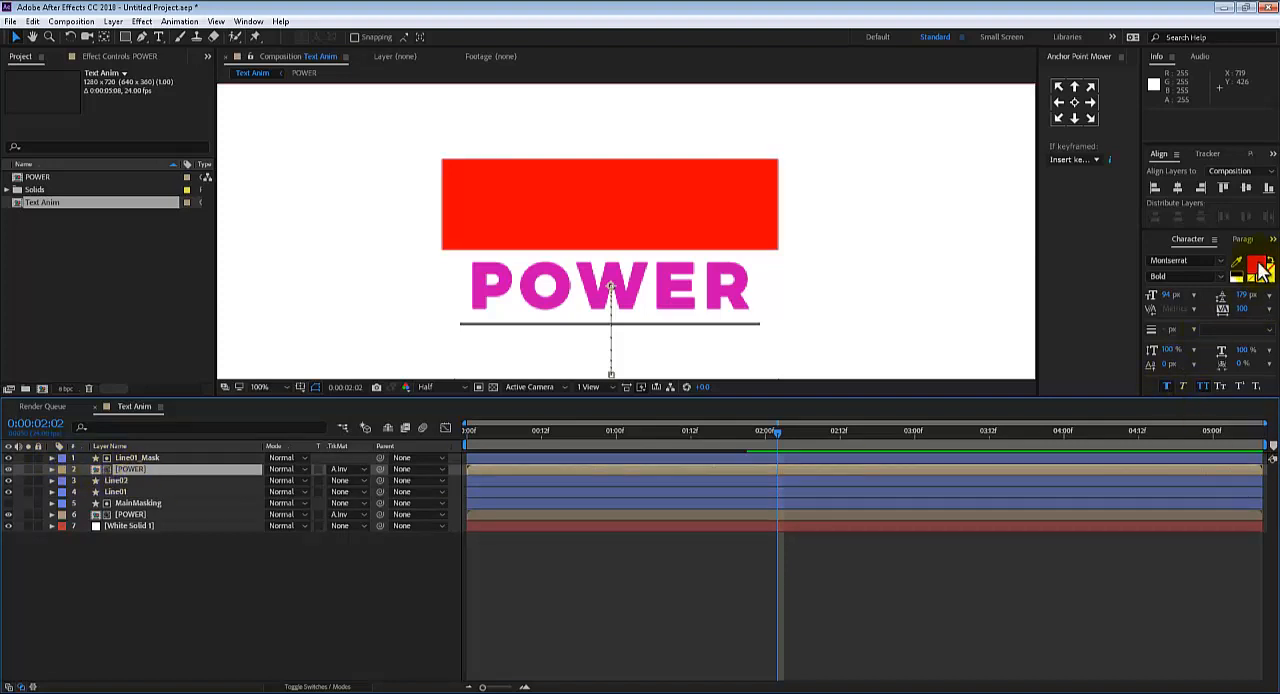
# Try to recolour the duplicated POWER layer by setting the character text colour to white
pyautogui.click(113, 58)
pyautogui.click(43, 57)
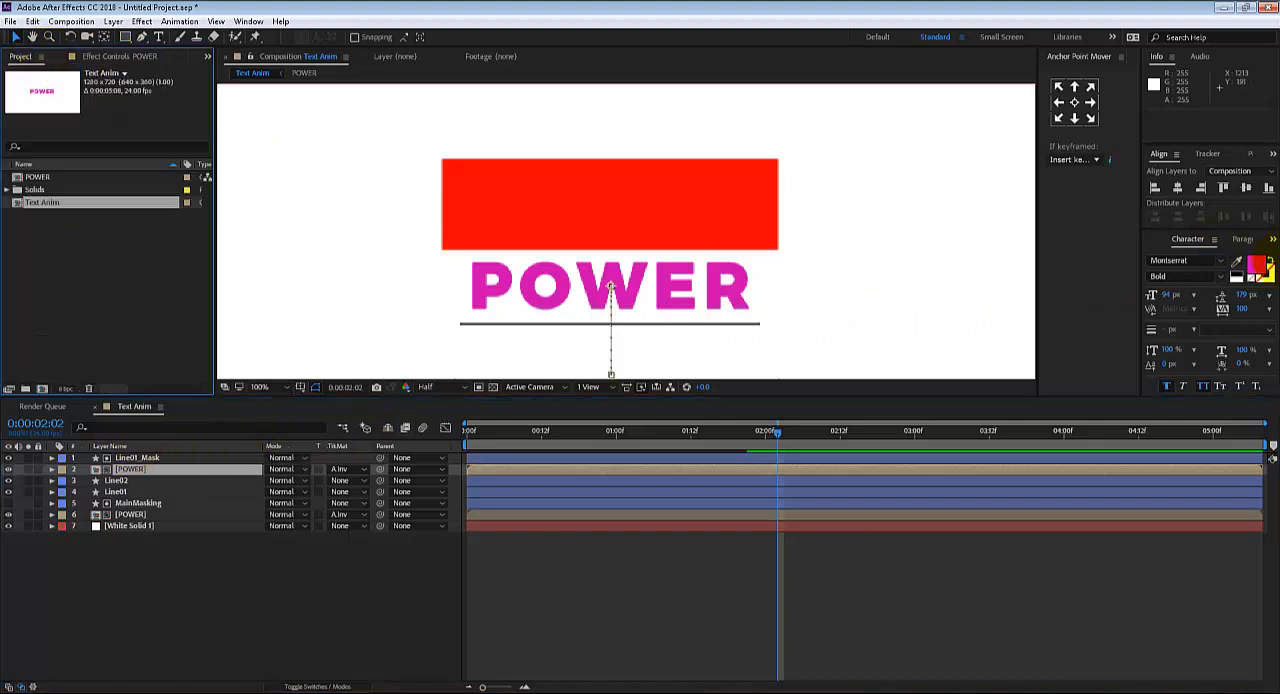
pyautogui.click(1257, 265)
pyautogui.moveTo(195, 315); pyautogui.dragTo(78, 290)
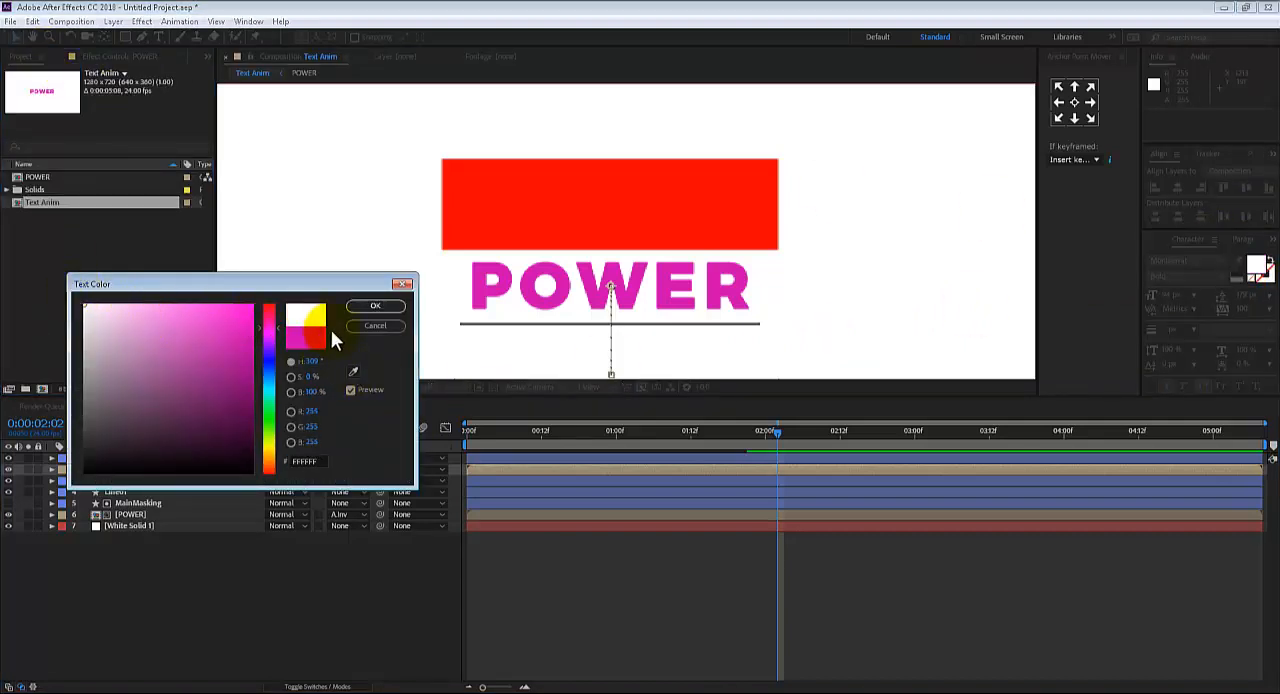
pyautogui.click(378, 326)
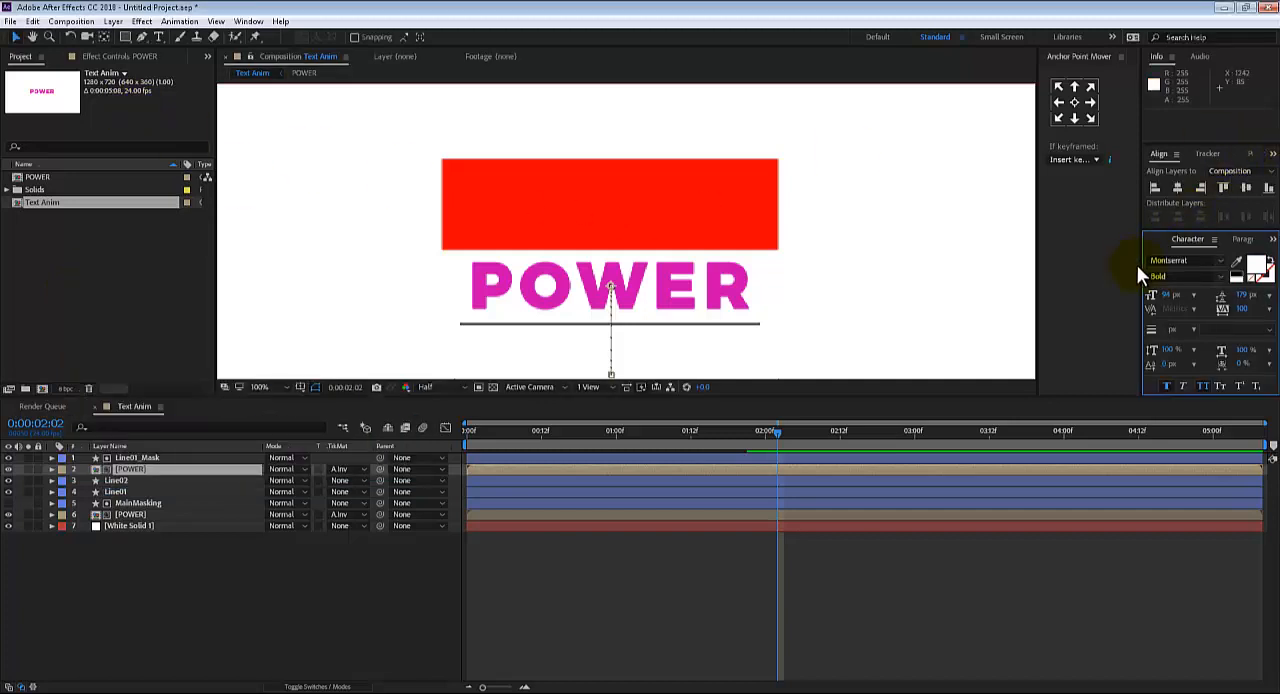
# Search the effects for "fill" and apply the Fill effect to the duplicated POWER layer
pyautogui.click(248, 21)
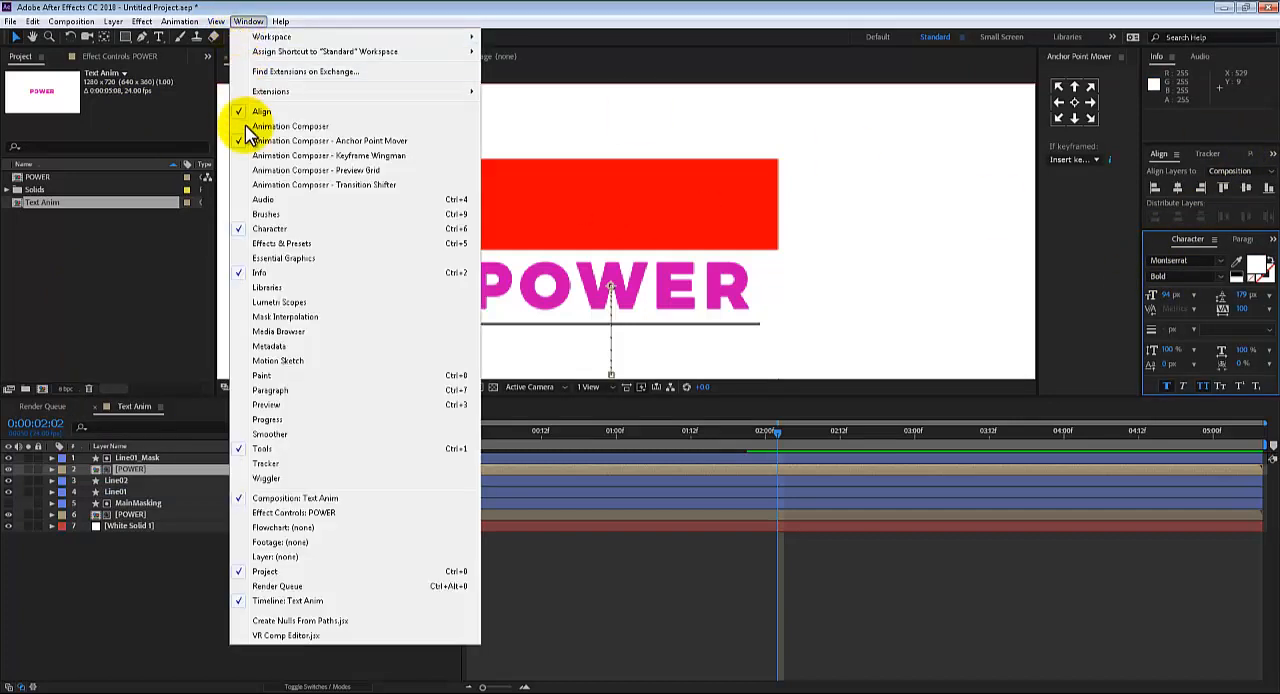
pyautogui.click(300, 250)
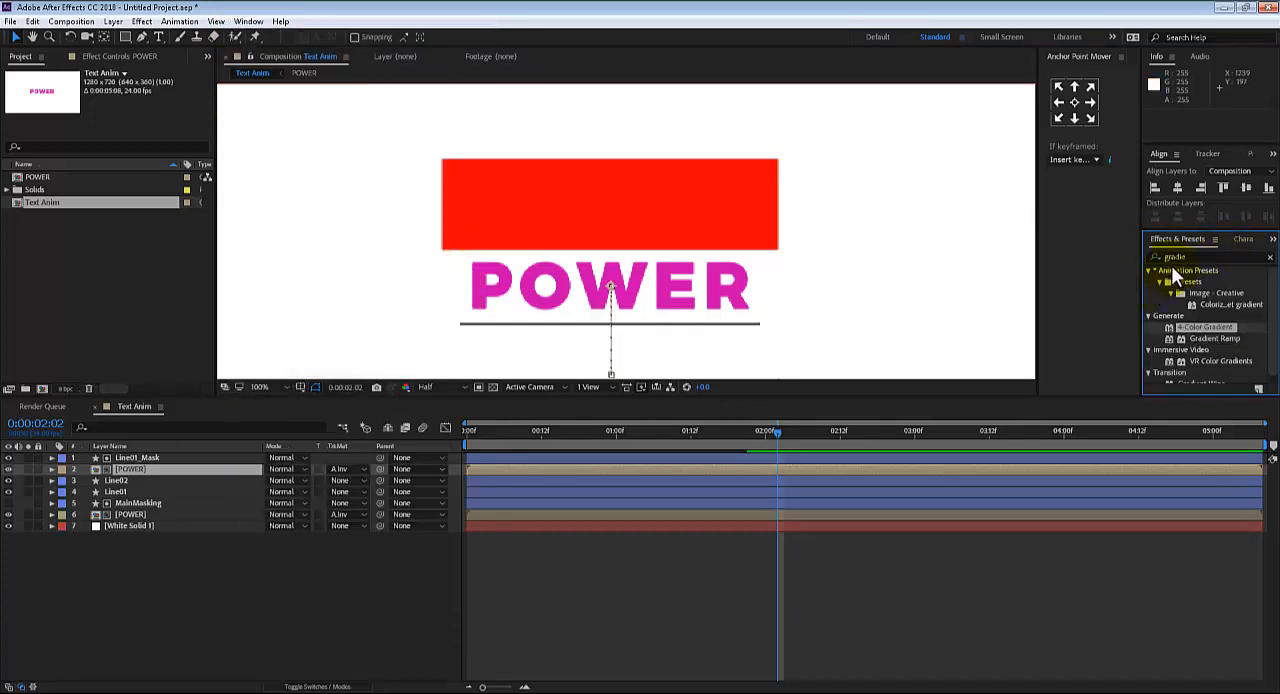
pyautogui.click(1189, 258)
pyautogui.write('fill')
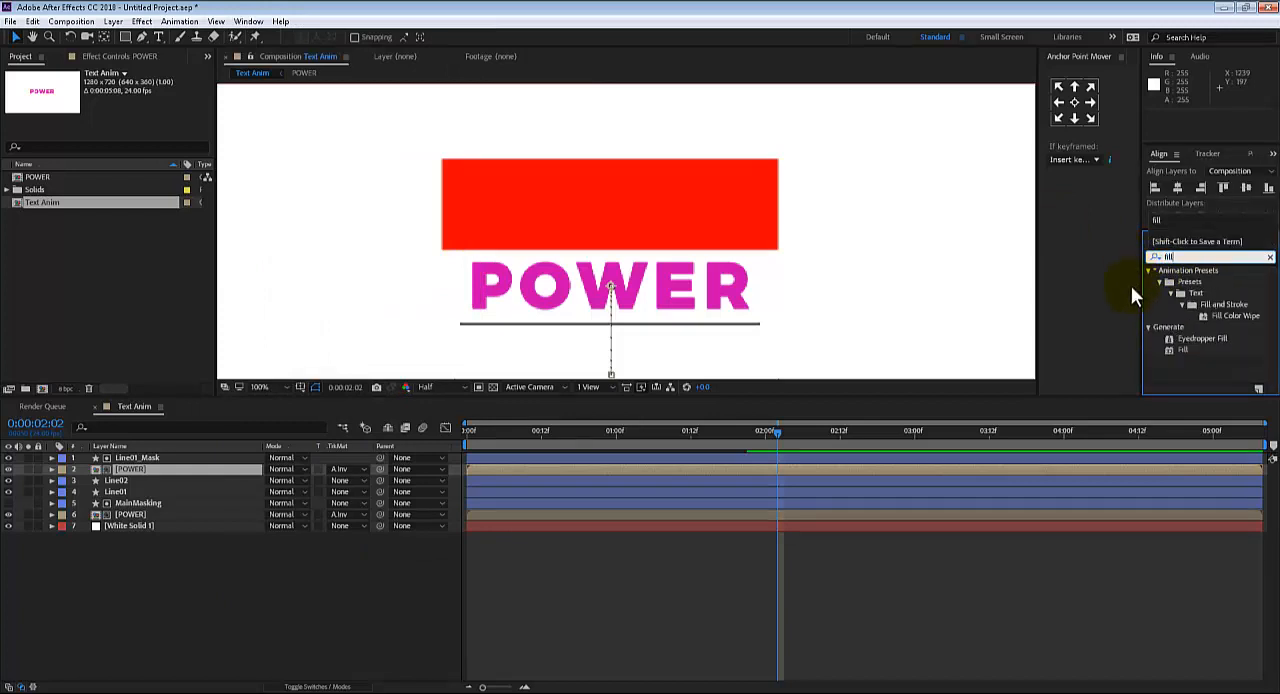
pyautogui.moveTo(1173, 349); pyautogui.dragTo(127, 468)
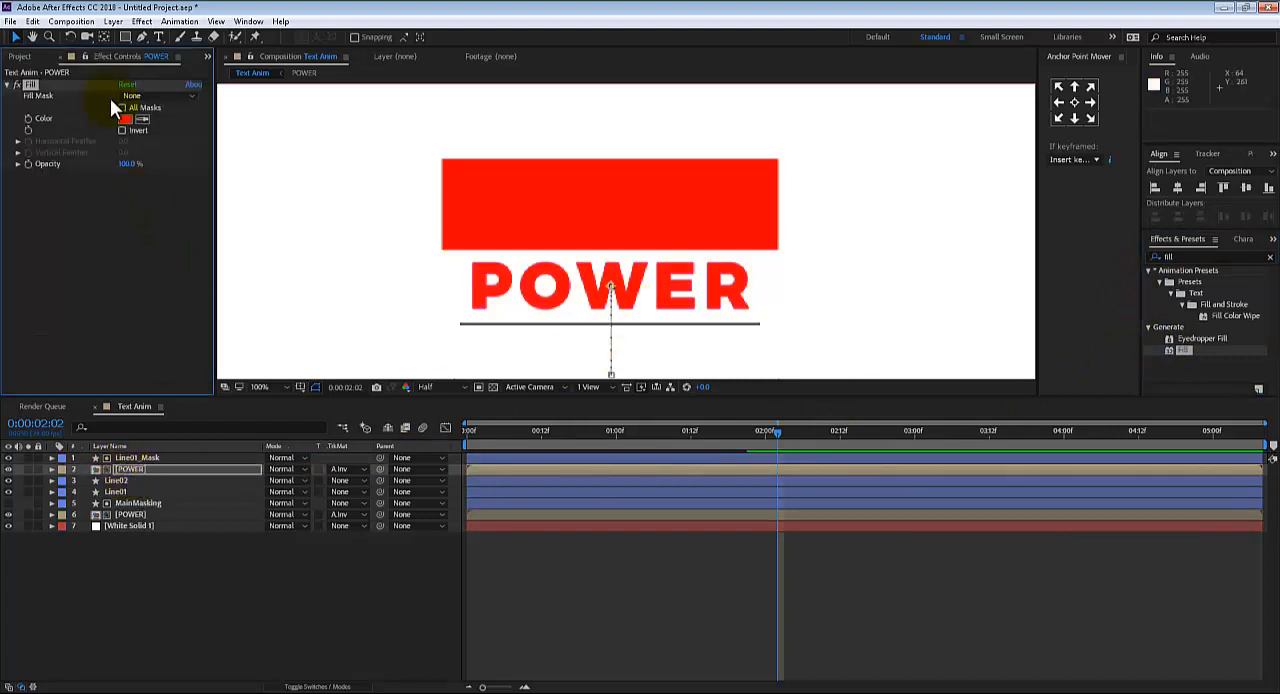
# Set the Fill effect's colour to white (FFFFFF) on the duplicated POWER layer
pyautogui.click(125, 118)
pyautogui.moveTo(134, 334); pyautogui.dragTo(84, 304)
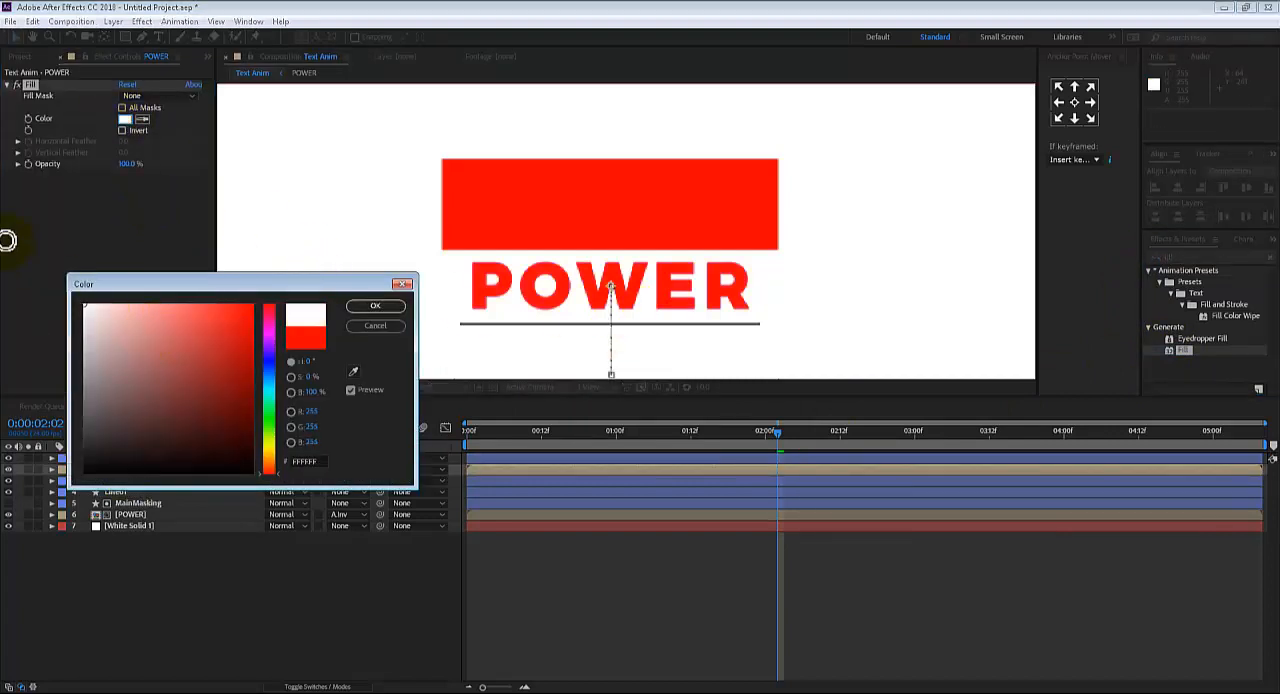
pyautogui.click(372, 307)
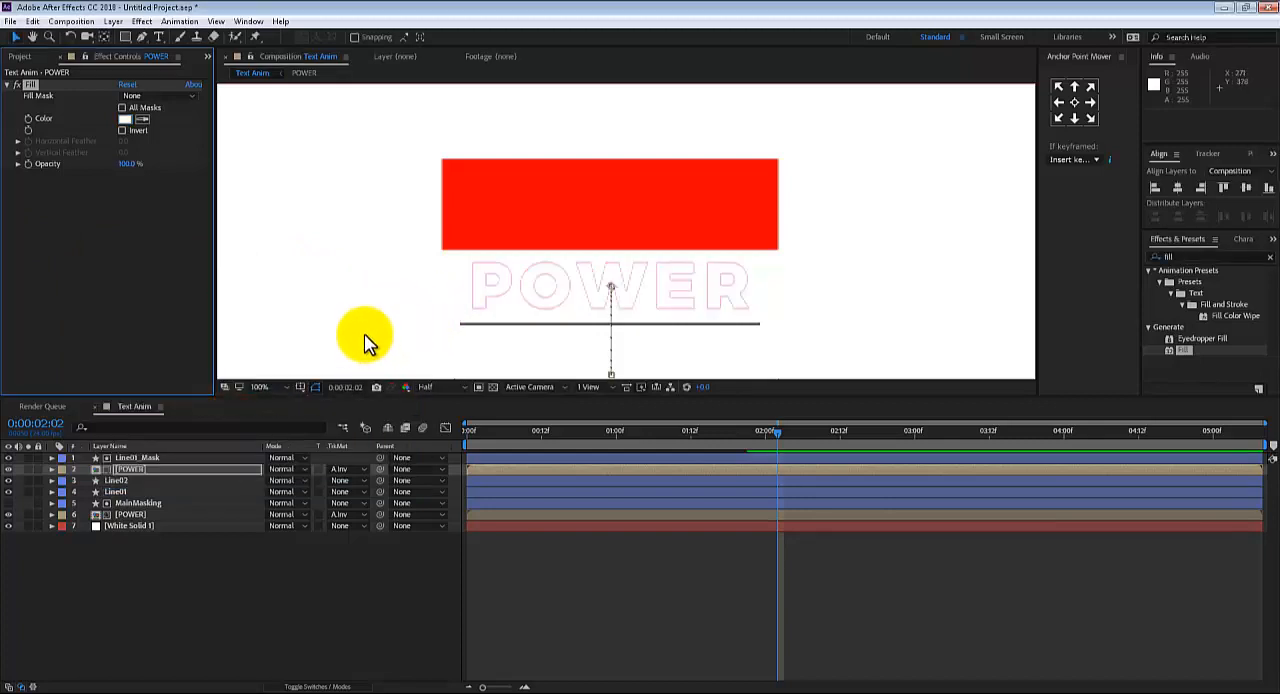
# Switch the composition preview resolution to Full and back to Half to check the POWER outline
pyautogui.click(428, 387)
pyautogui.click(441, 423)
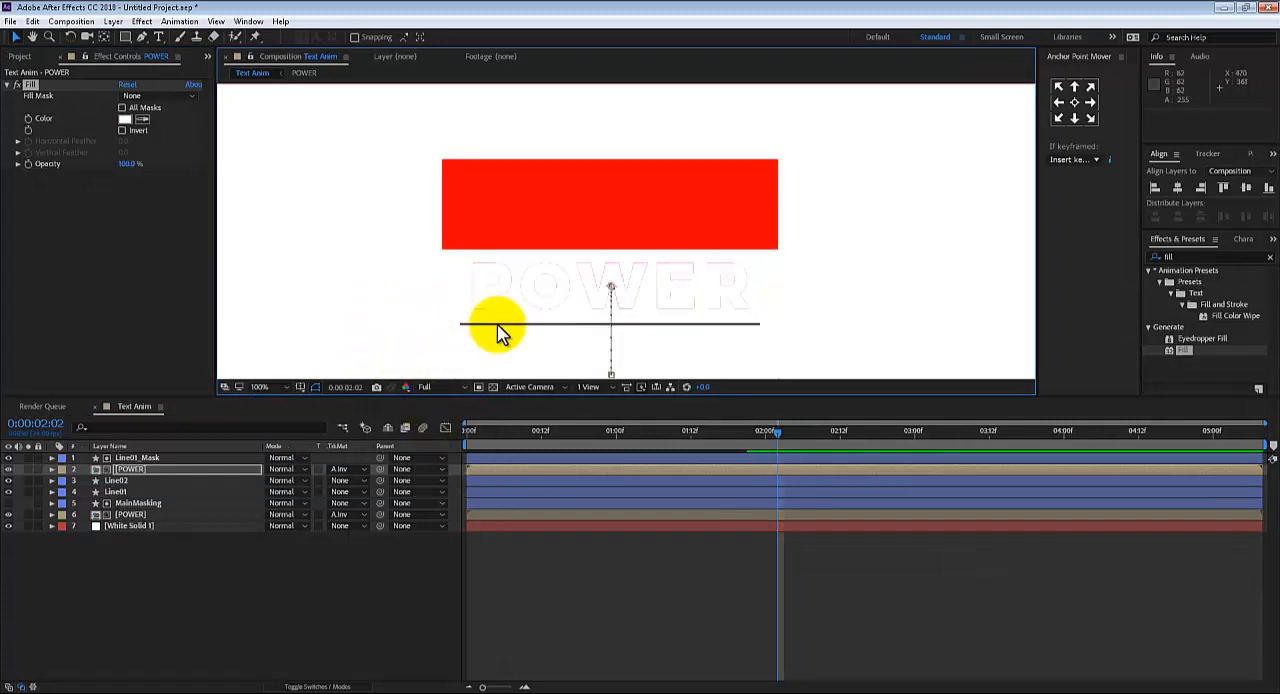
pyautogui.click(424, 387)
pyautogui.click(445, 439)
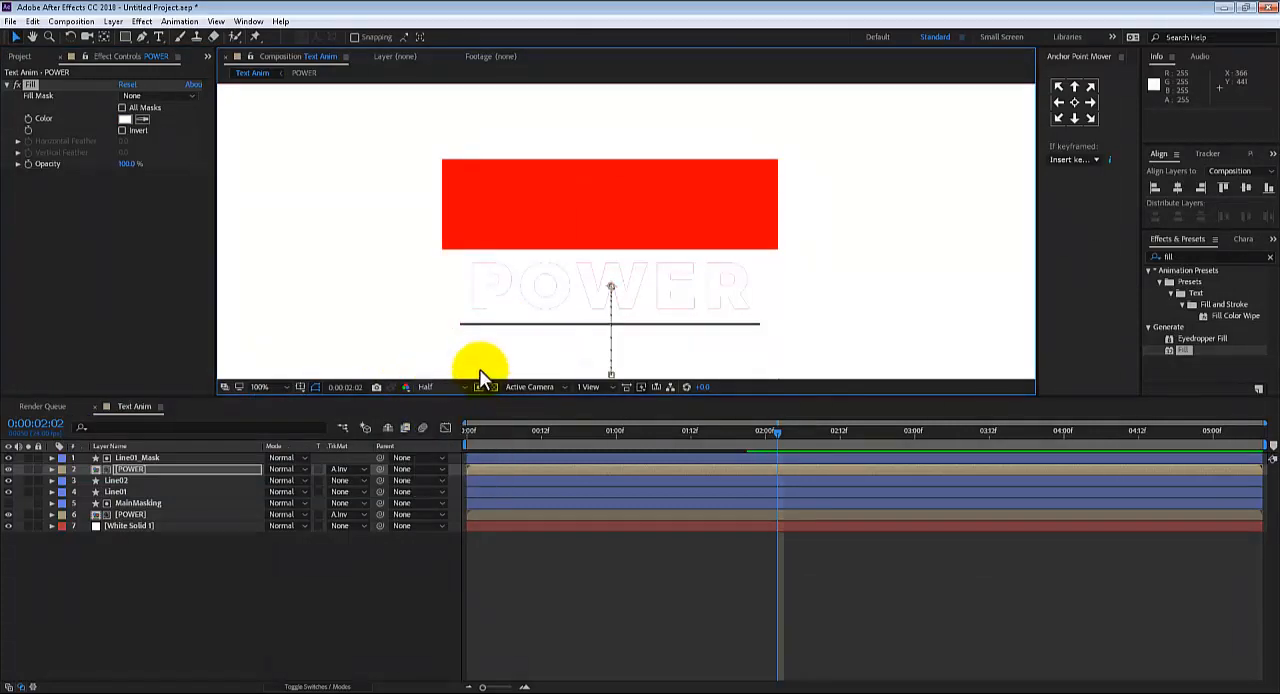
# Toggle the duplicated POWER layer's visibility off and on, and delete its Fill effect
pyautogui.click(9, 469)
pyautogui.click(9, 469)
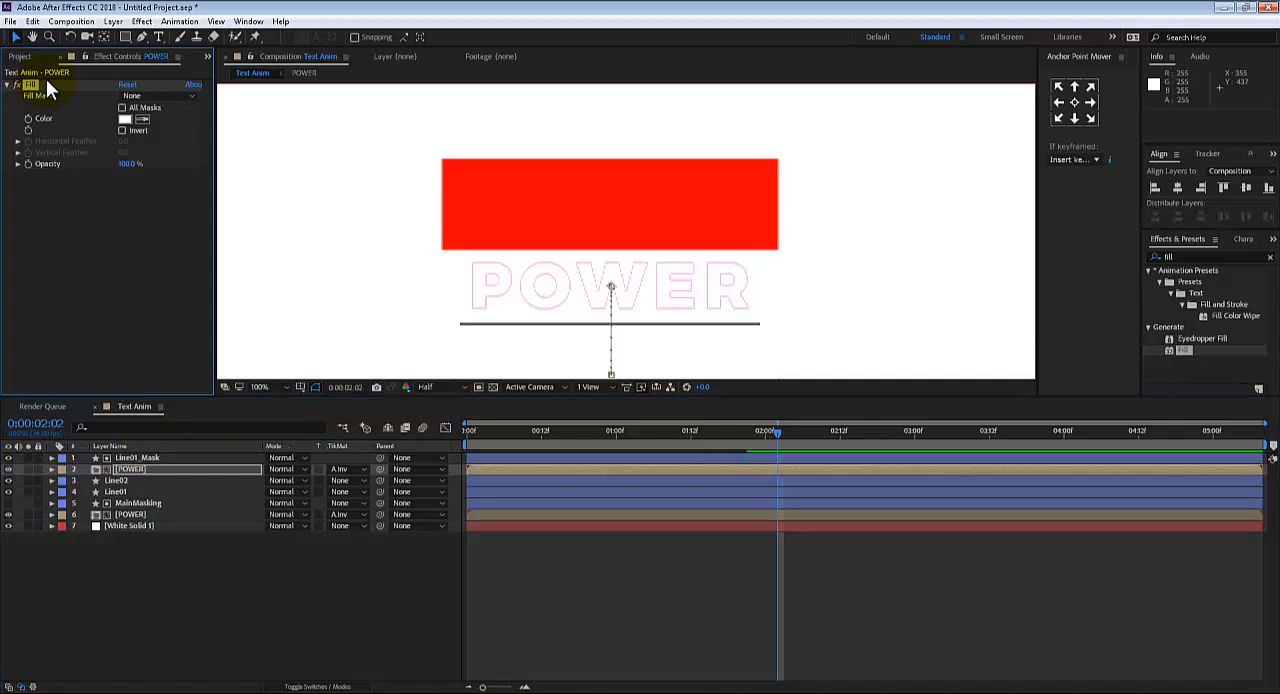
pyautogui.press('Delete')
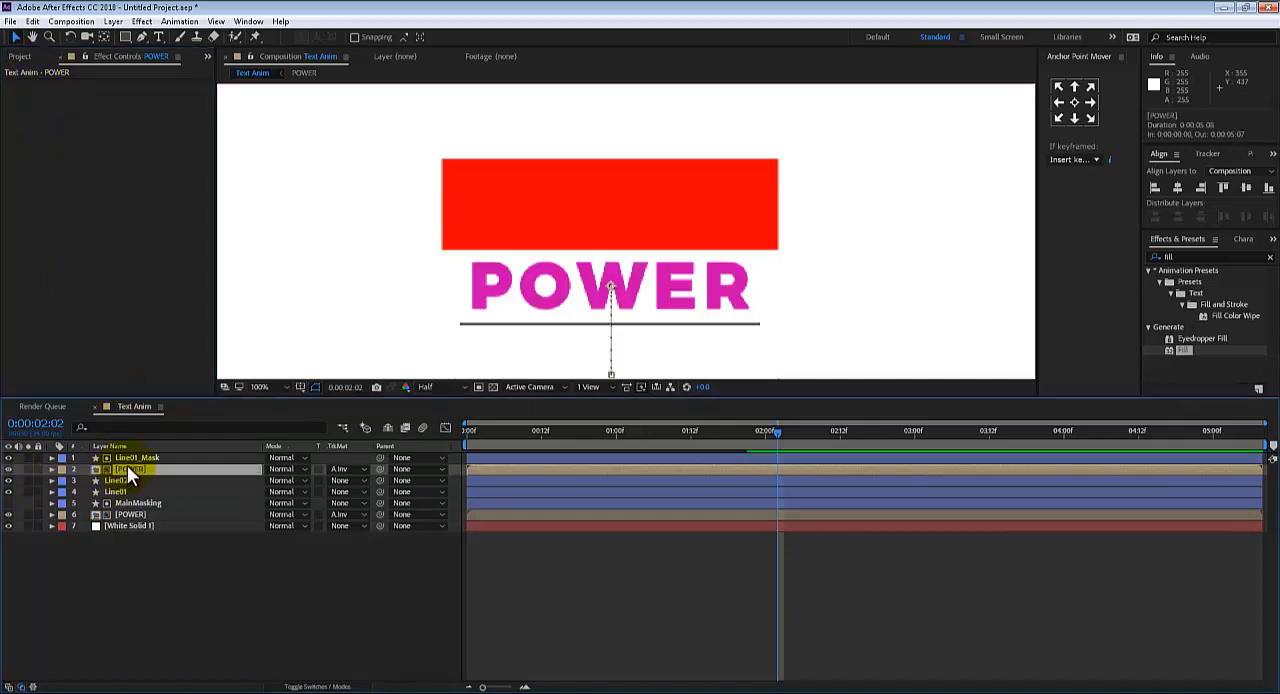
# Open the source composition of the duplicated POWER layer and of the lower POWER layer to compare their contents
pyautogui.doubleClick(127, 467)
pyautogui.click(132, 462)
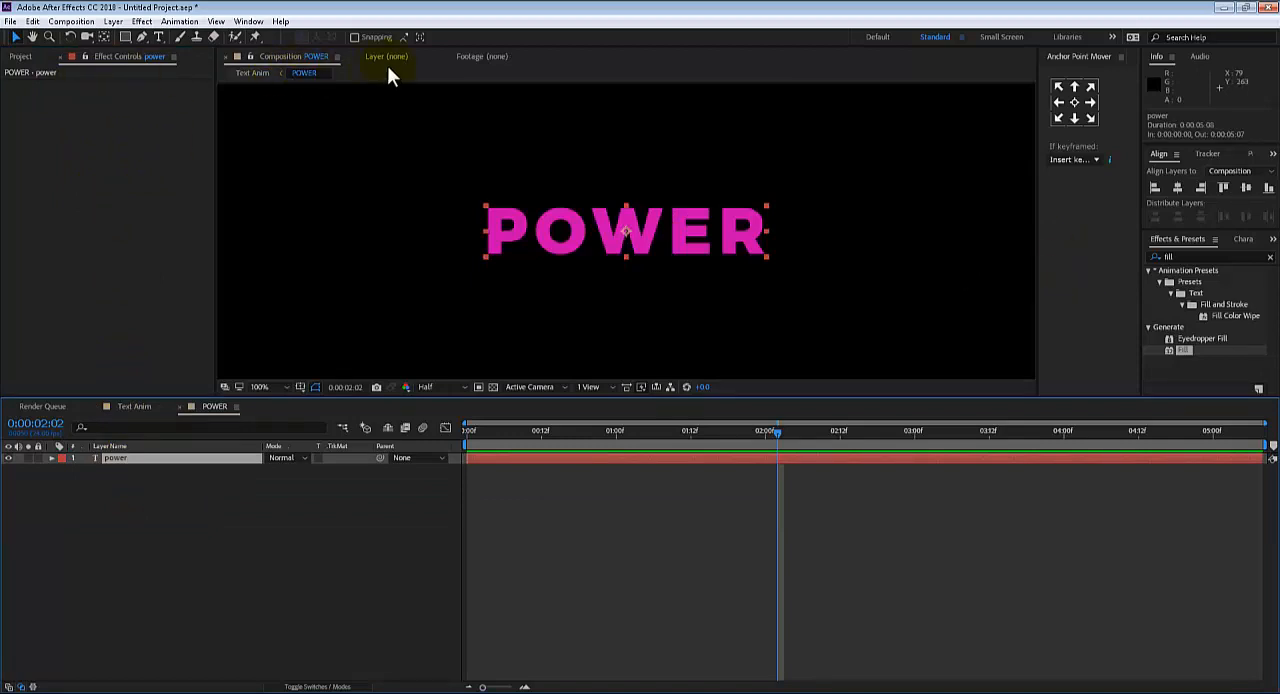
pyautogui.click(127, 406)
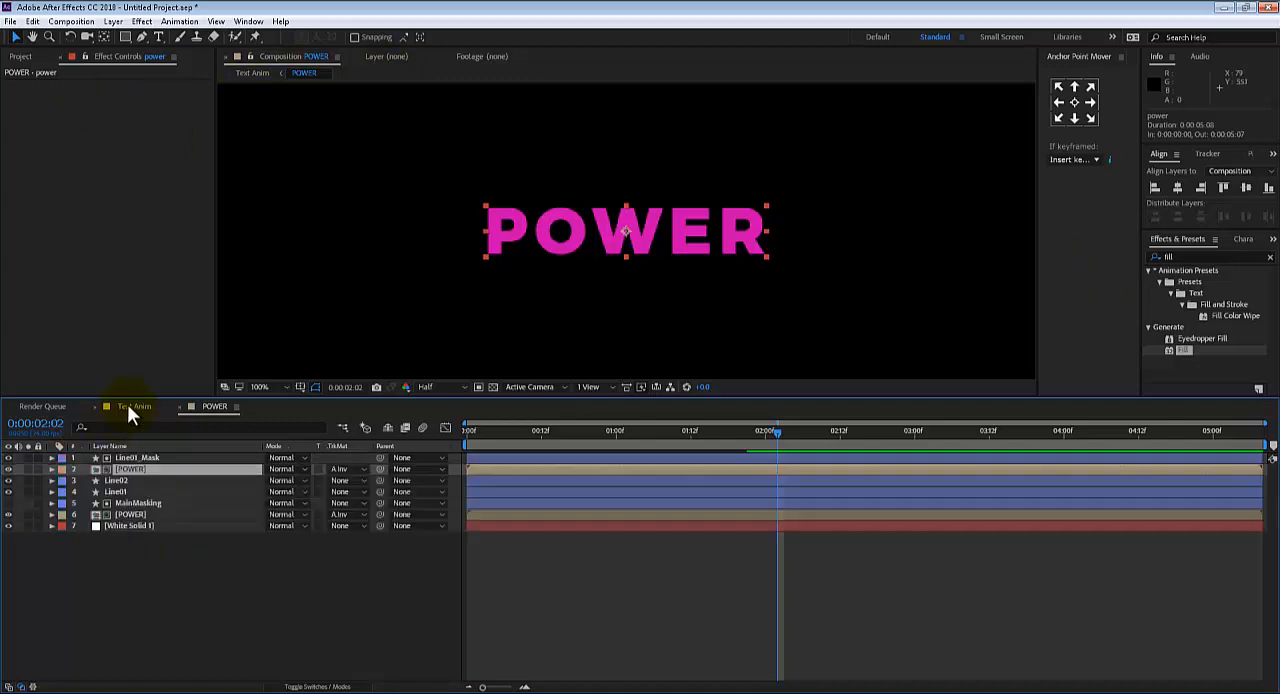
pyautogui.click(130, 515)
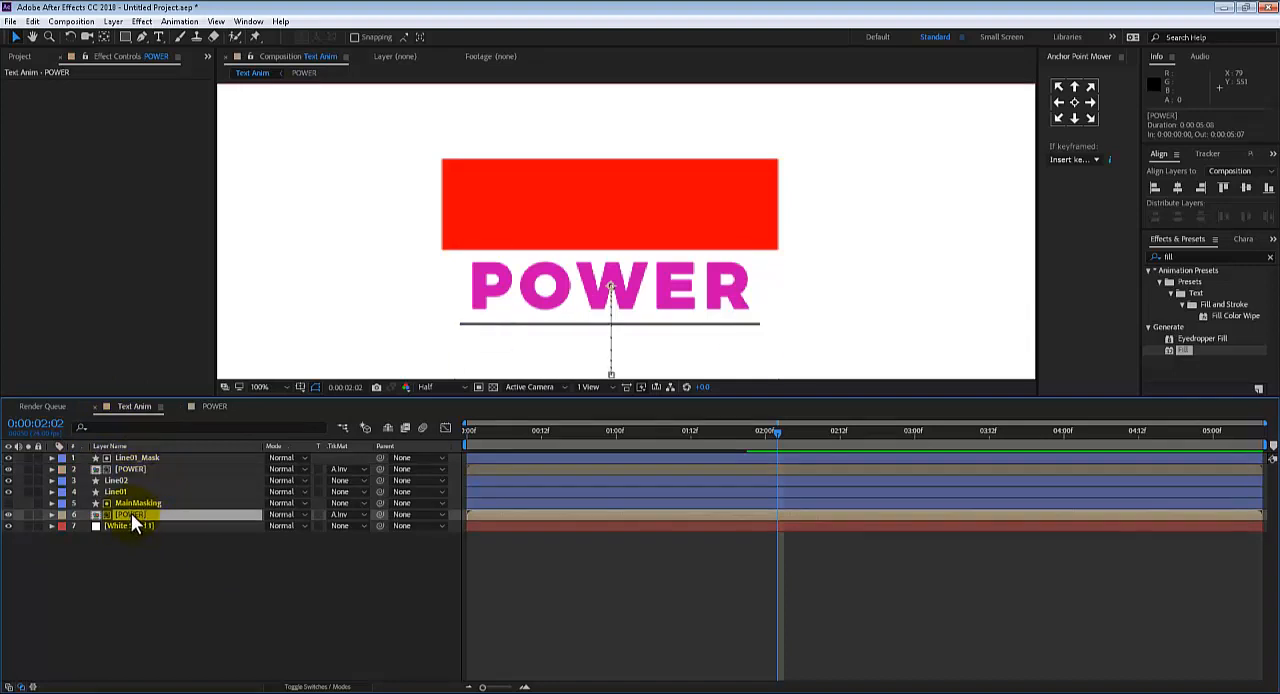
pyautogui.doubleClick(131, 515)
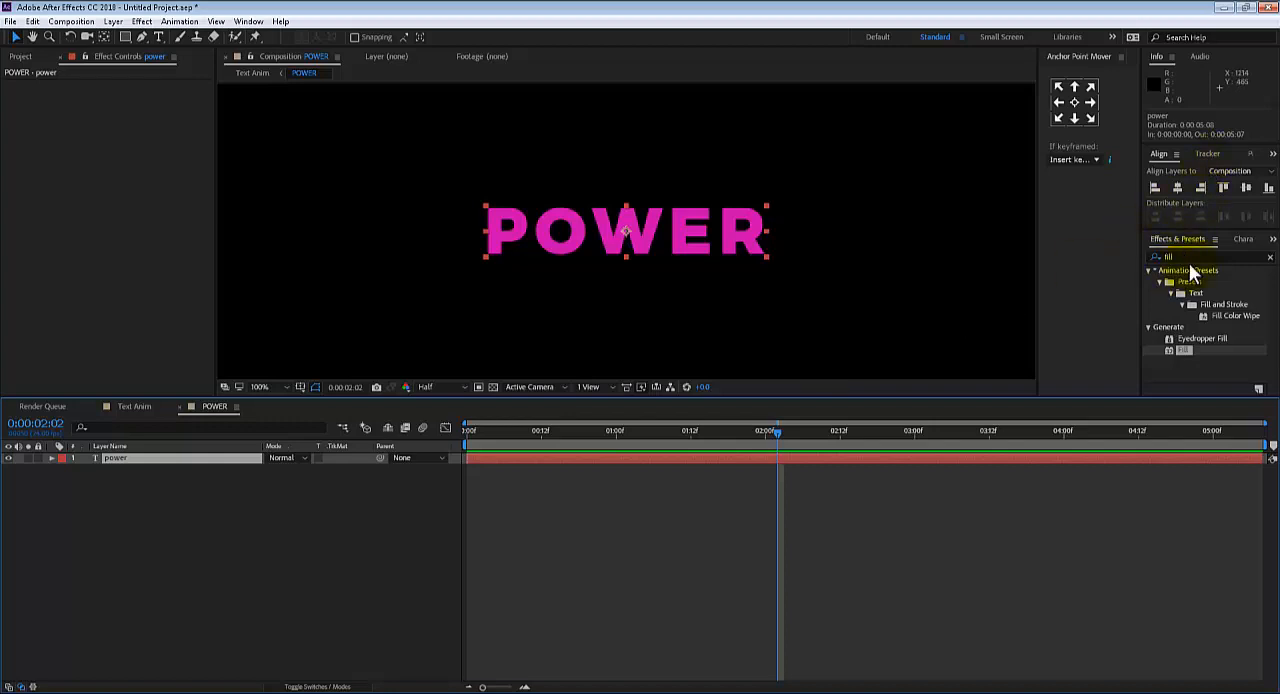
# Set the power text's colour to white inside the POWER composition and check it against the Text Anim composition
pyautogui.click(1243, 239)
pyautogui.click(1256, 262)
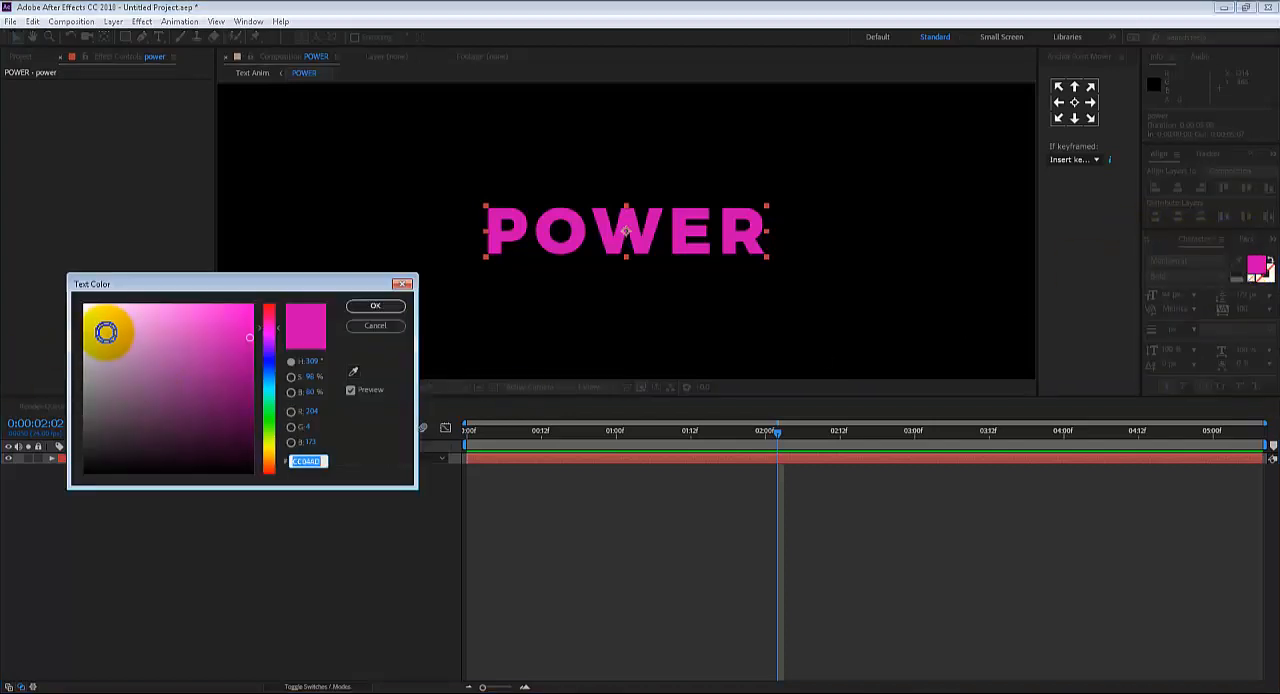
pyautogui.moveTo(109, 334); pyautogui.dragTo(85, 306)
pyautogui.click(376, 307)
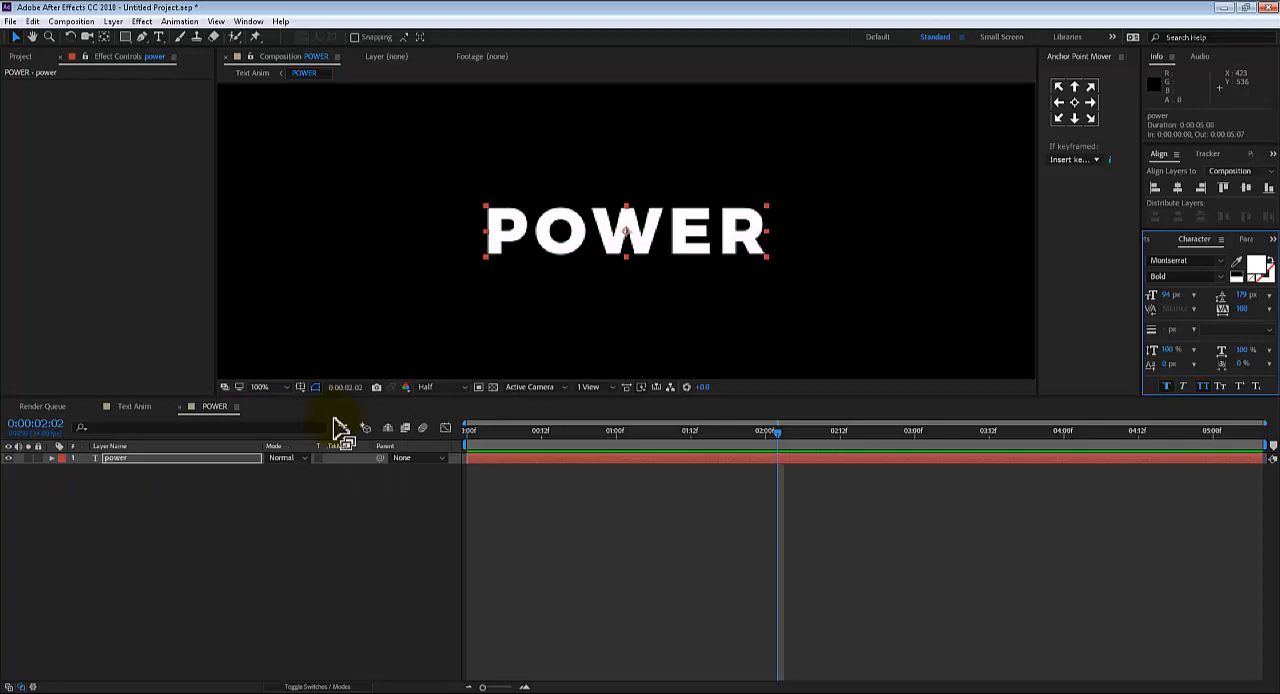
pyautogui.click(131, 406)
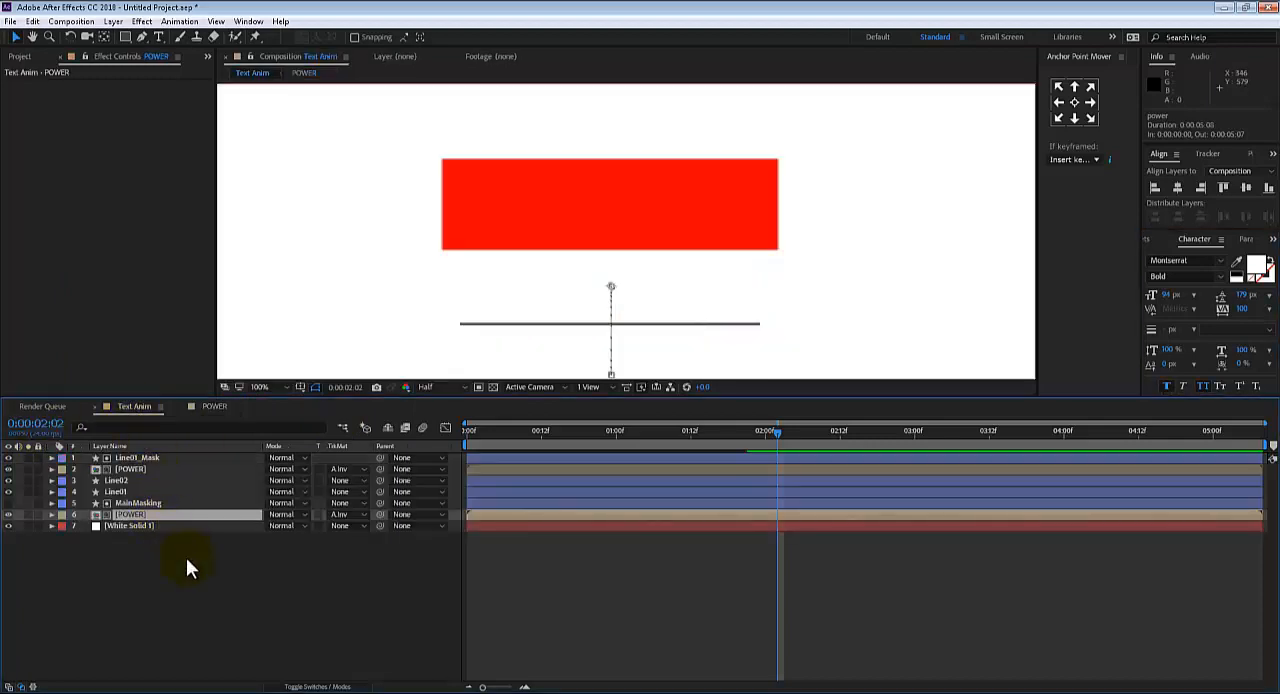
pyautogui.click(132, 497)
pyautogui.click(131, 513)
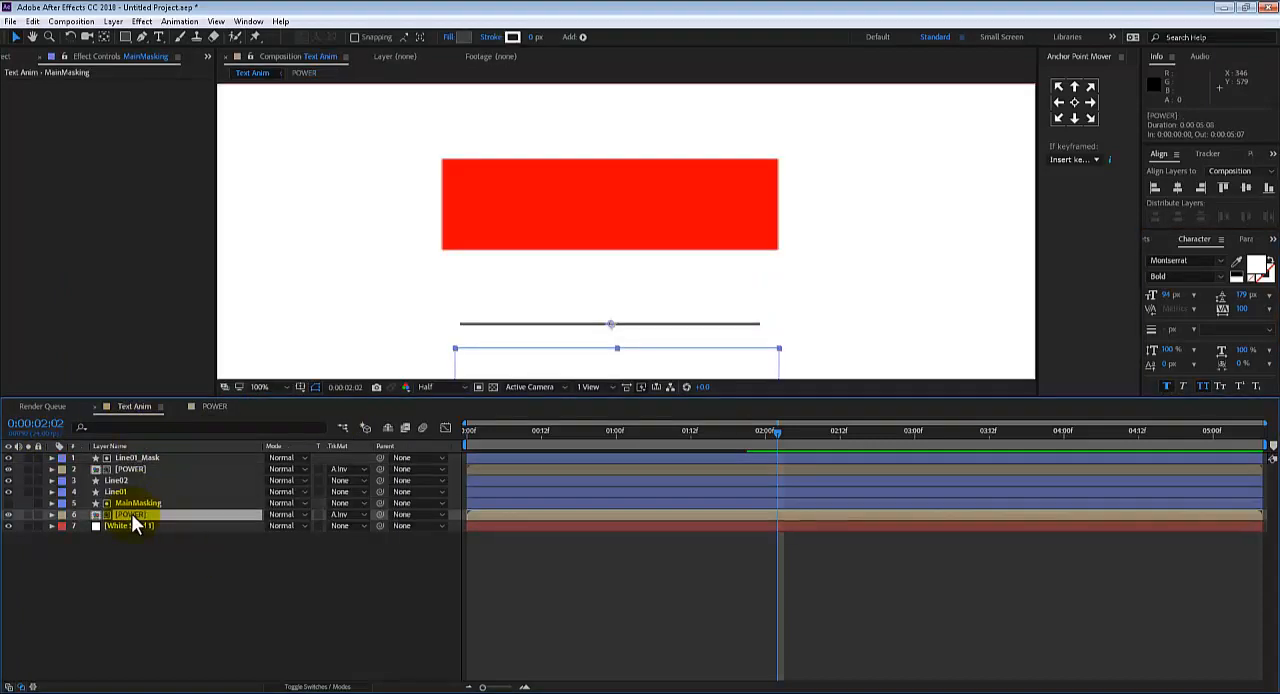
pyautogui.click(209, 406)
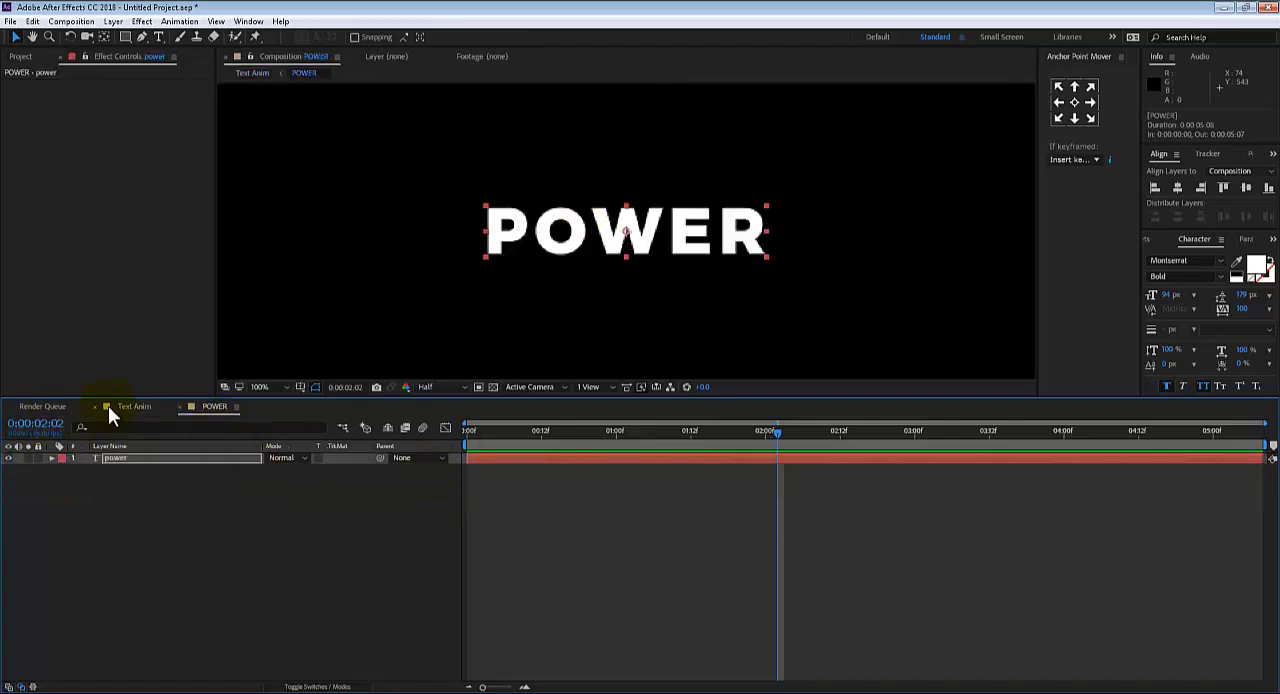
pyautogui.click(109, 406)
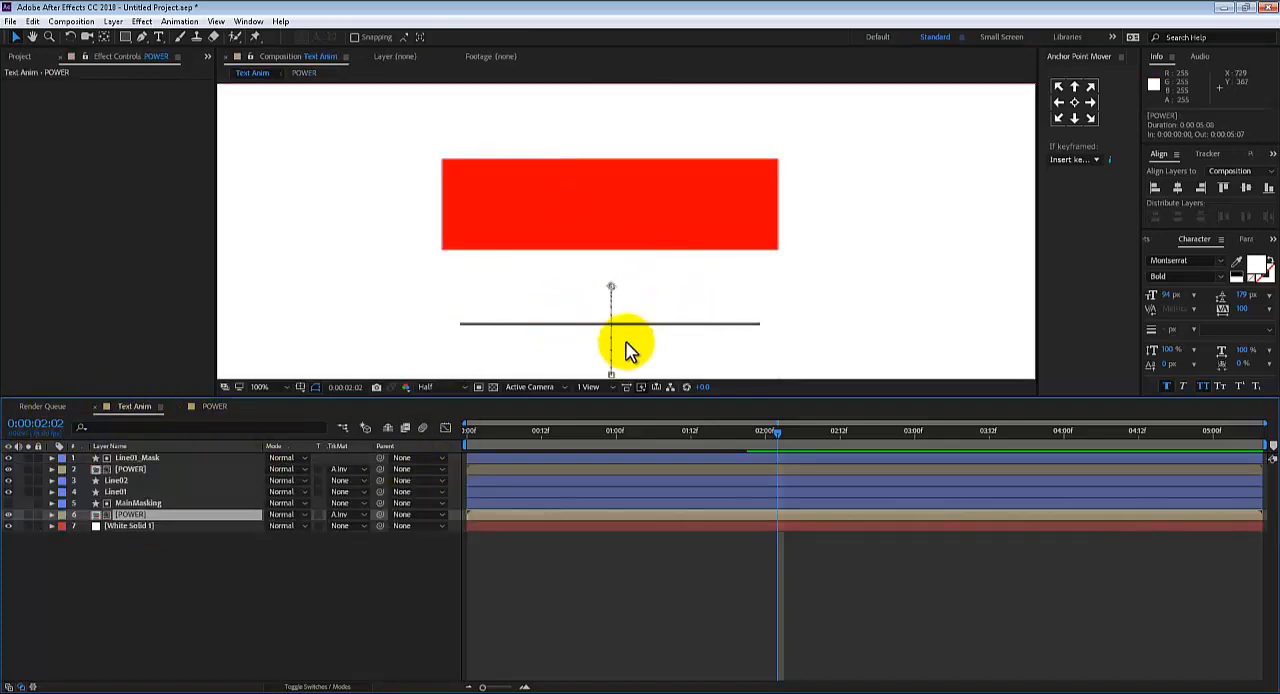
# Find the 4-Color Gradient effect and apply it to the lower POWER layer in Text Anim
pyautogui.click(98, 553)
pyautogui.click(132, 516)
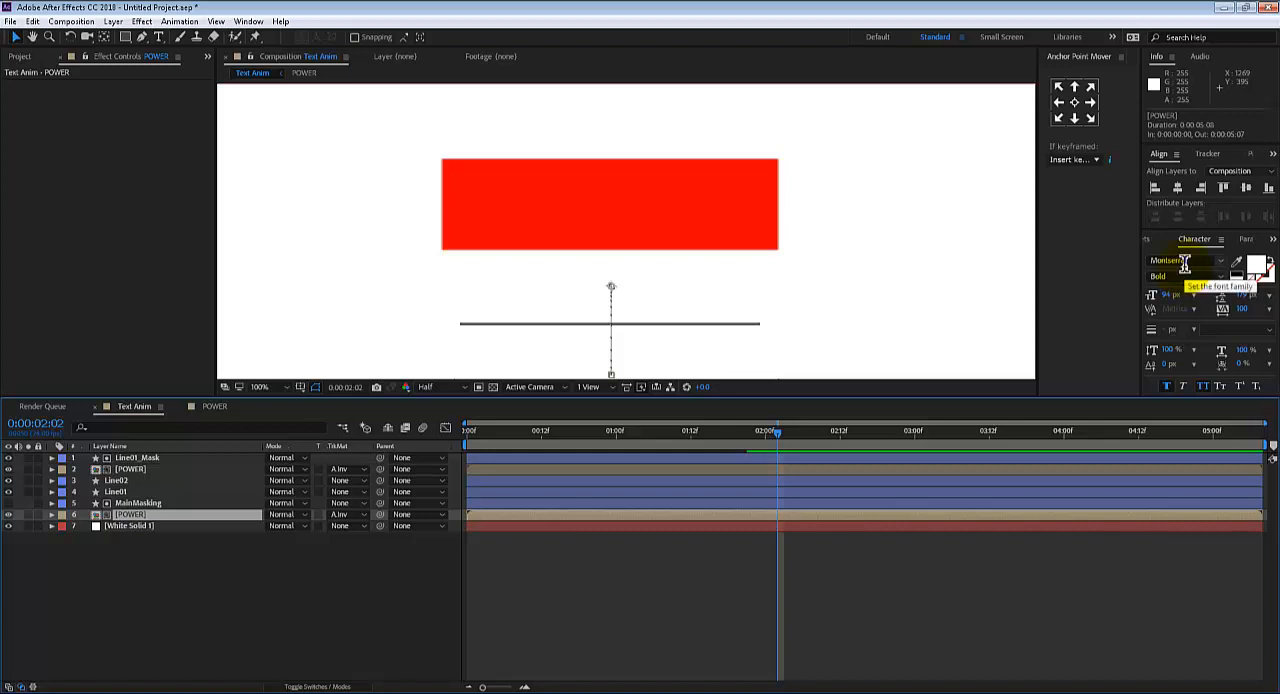
pyautogui.click(1152, 237)
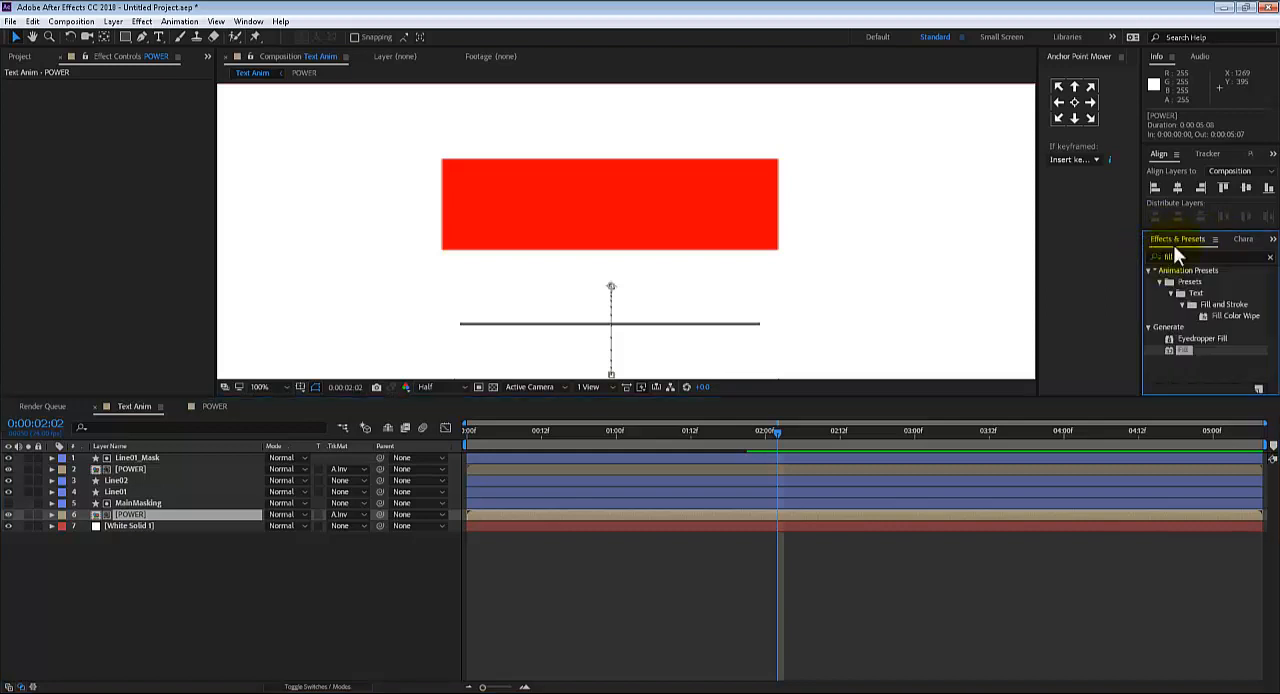
pyautogui.doubleClick(1168, 256)
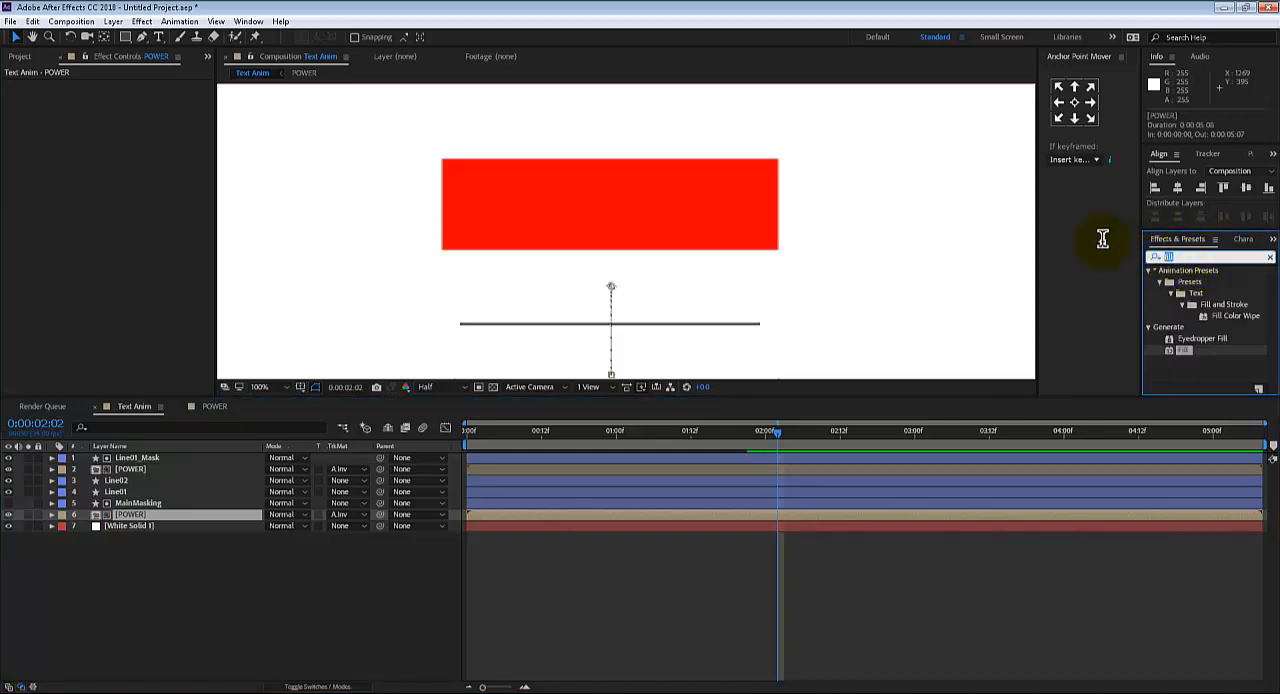
pyautogui.write('gradie')
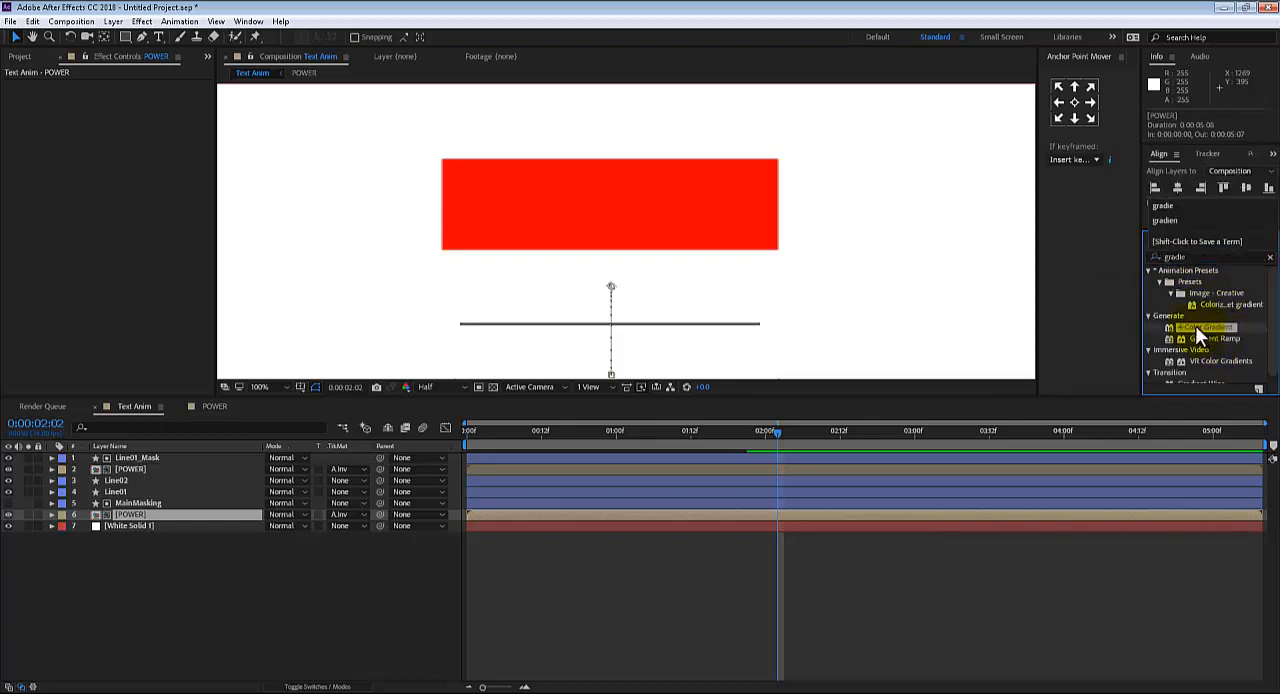
pyautogui.moveTo(1195, 325); pyautogui.dragTo(140, 511)
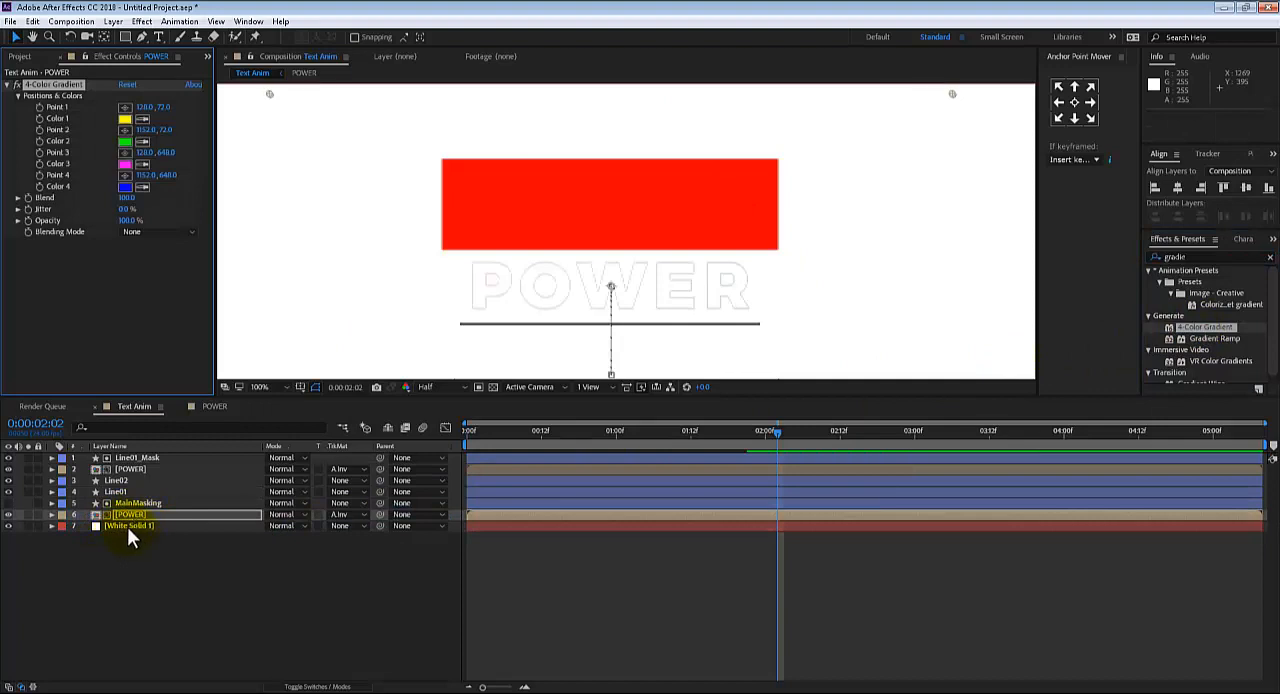
# Hide the duplicated POWER layer and sample yellow for Color 2 and Color 4 of the lower POWER layer's gradient
pyautogui.click(131, 470)
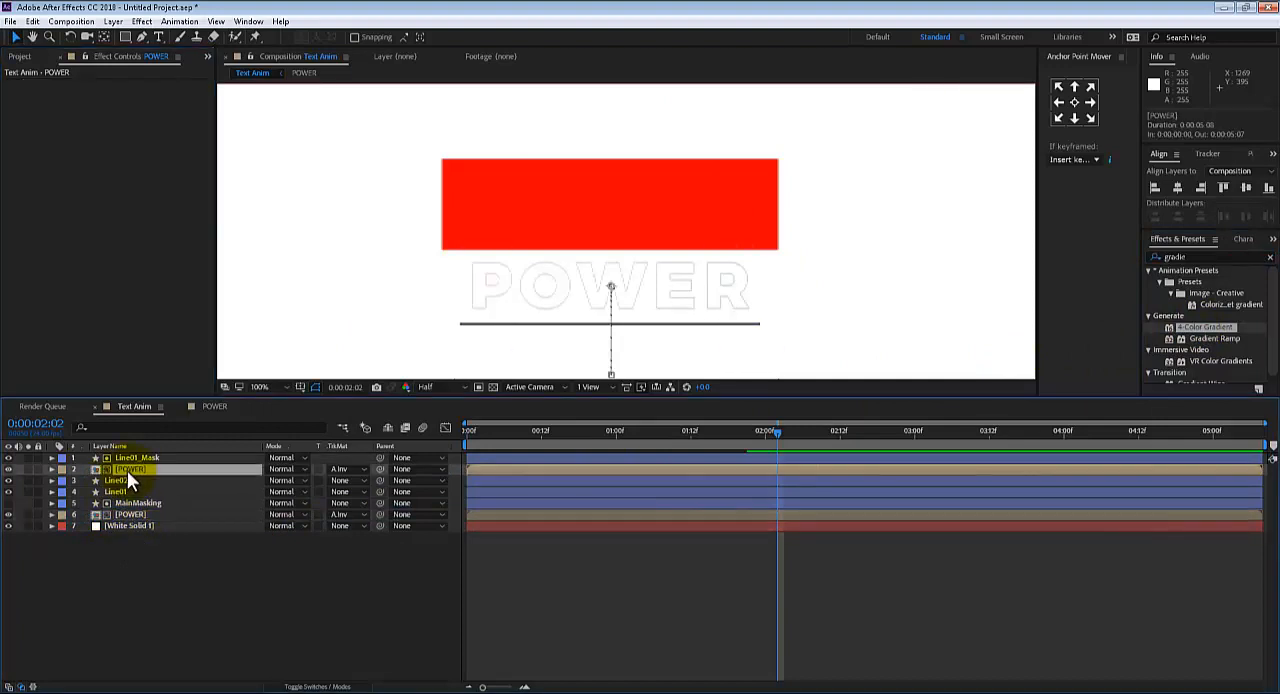
pyautogui.click(8, 469)
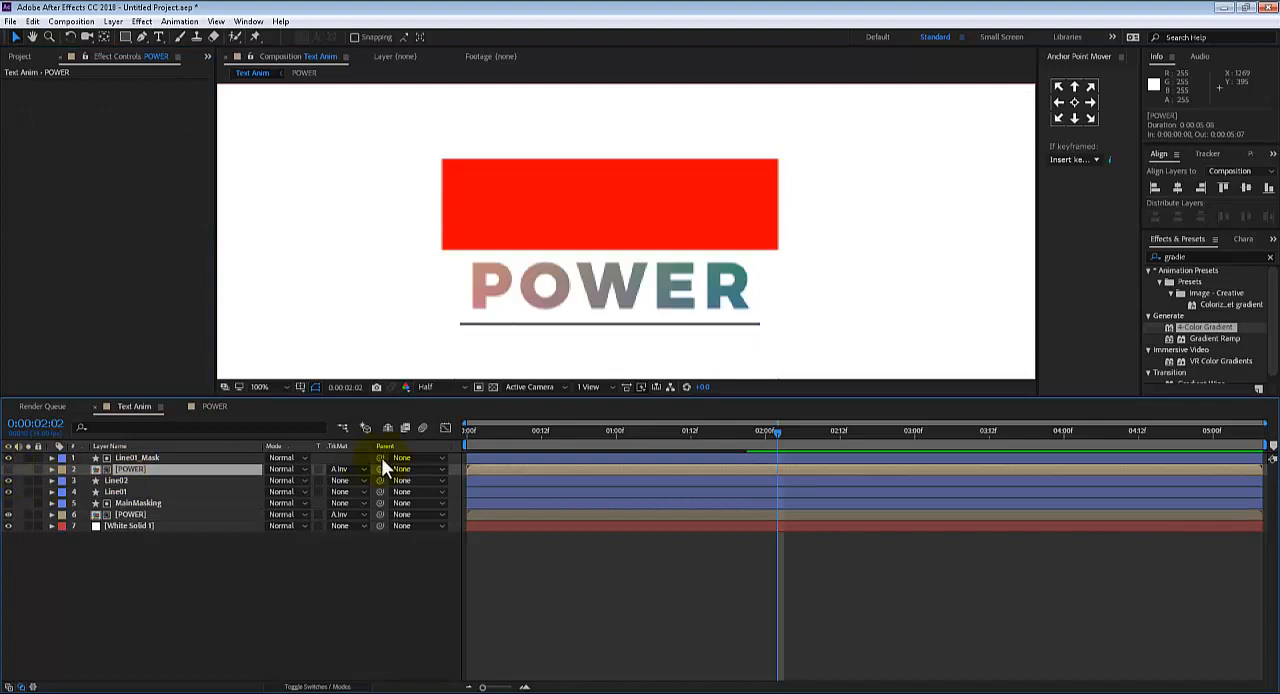
pyautogui.click(125, 514)
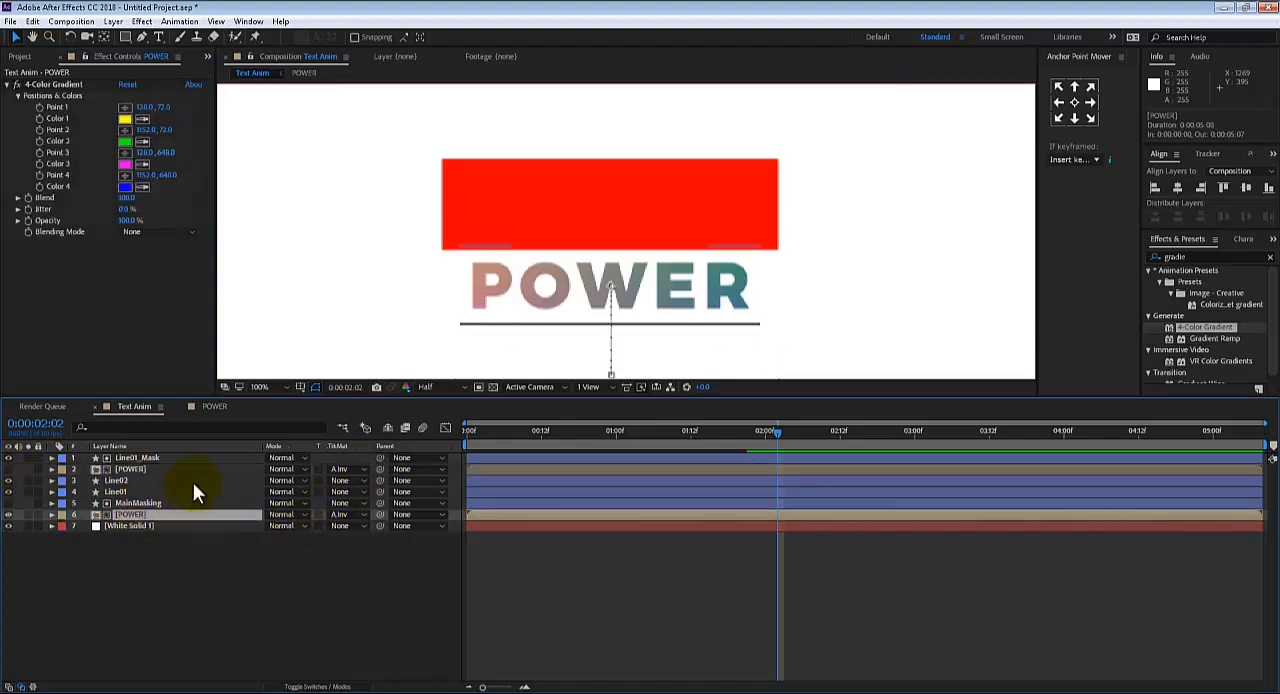
pyautogui.click(144, 142)
pyautogui.click(129, 120)
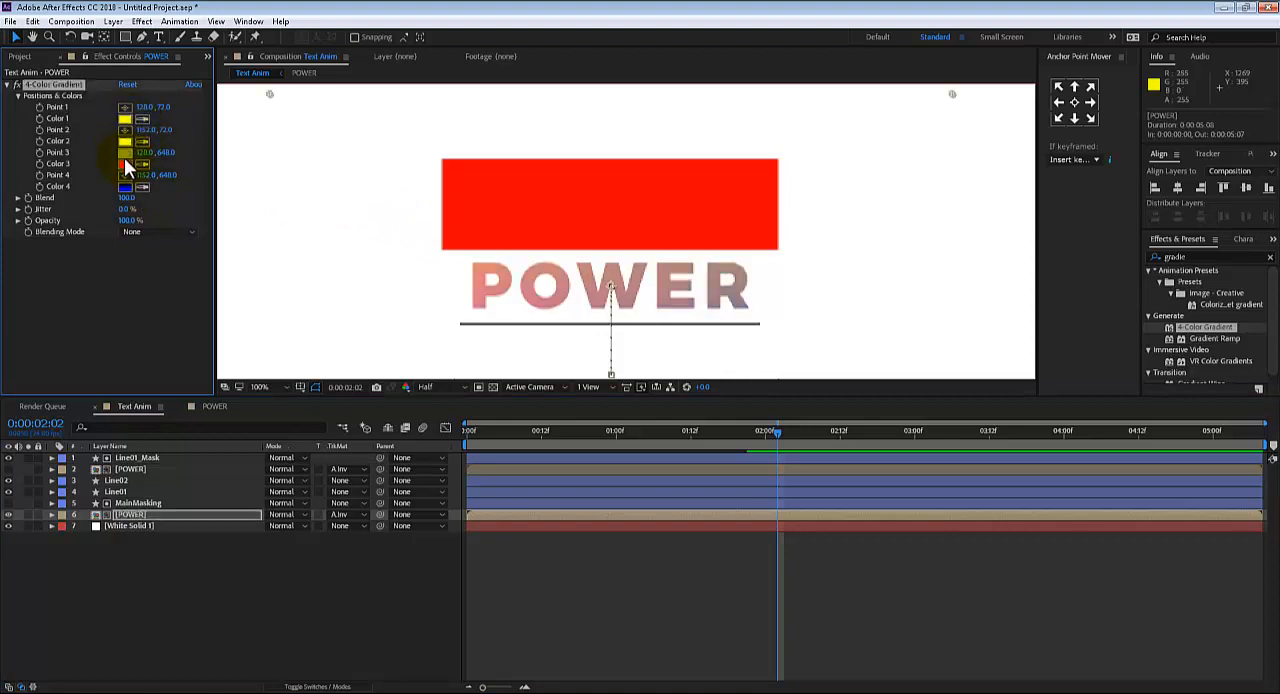
pyautogui.click(141, 184)
pyautogui.click(137, 142)
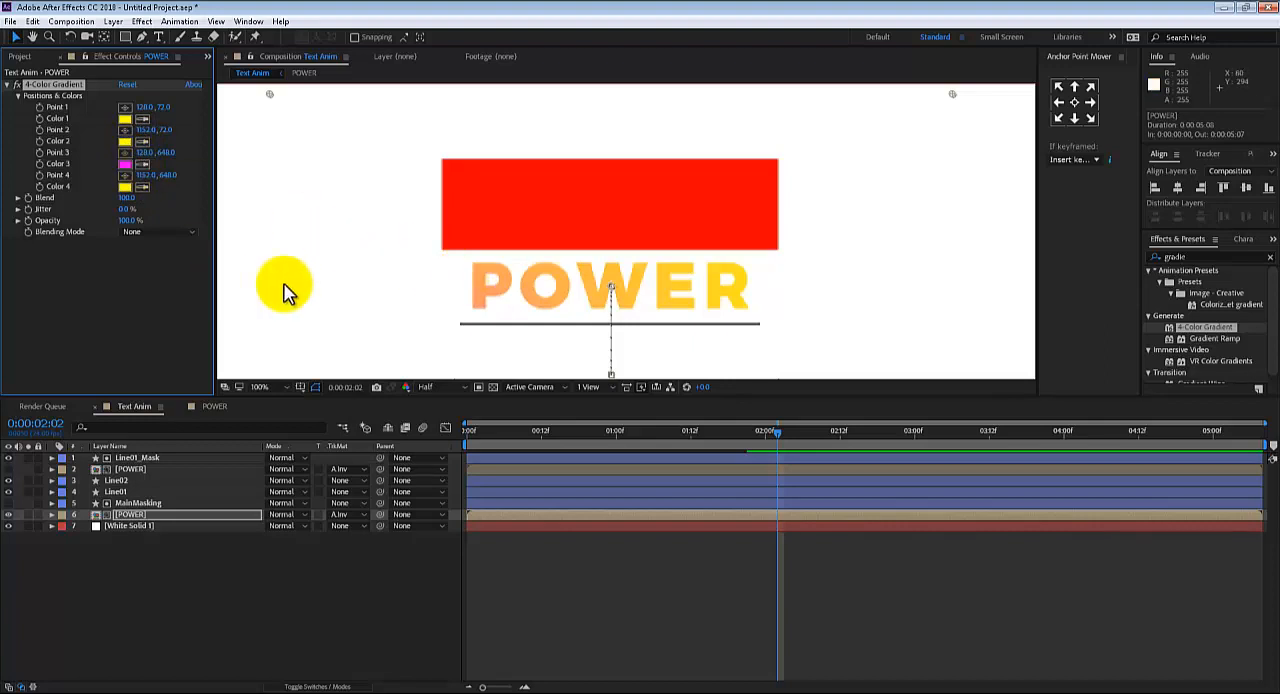
pyautogui.scroll(-1, 354, 286)
pyautogui.click(331, 312)
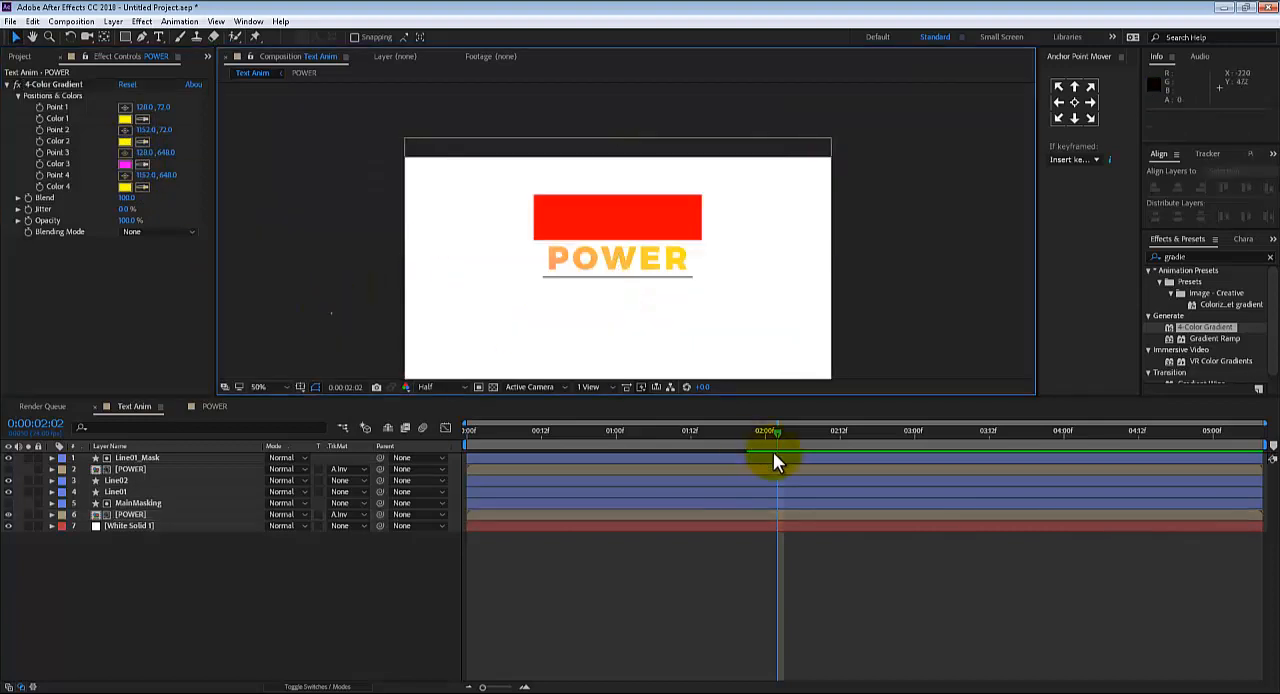
# Inspect the duplicated POWER layer's source, make that layer visible again in Text Anim and set the preview resolution to Full
pyautogui.click(134, 470)
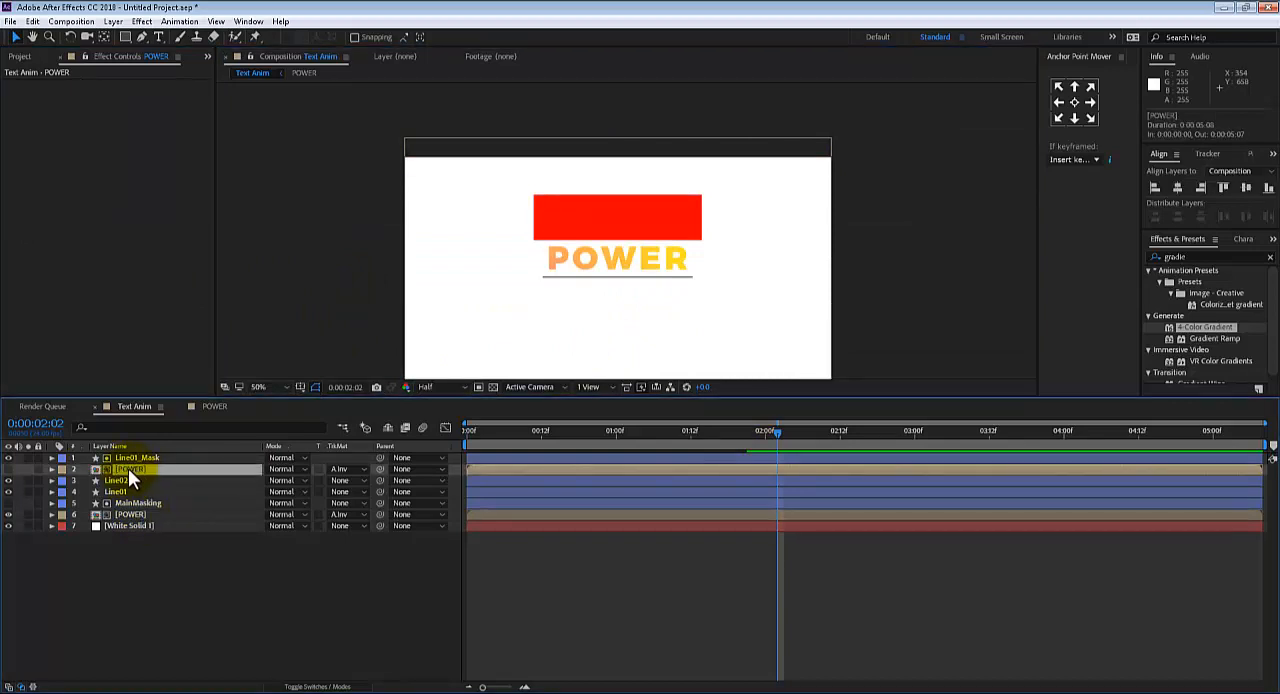
pyautogui.doubleClick(128, 468)
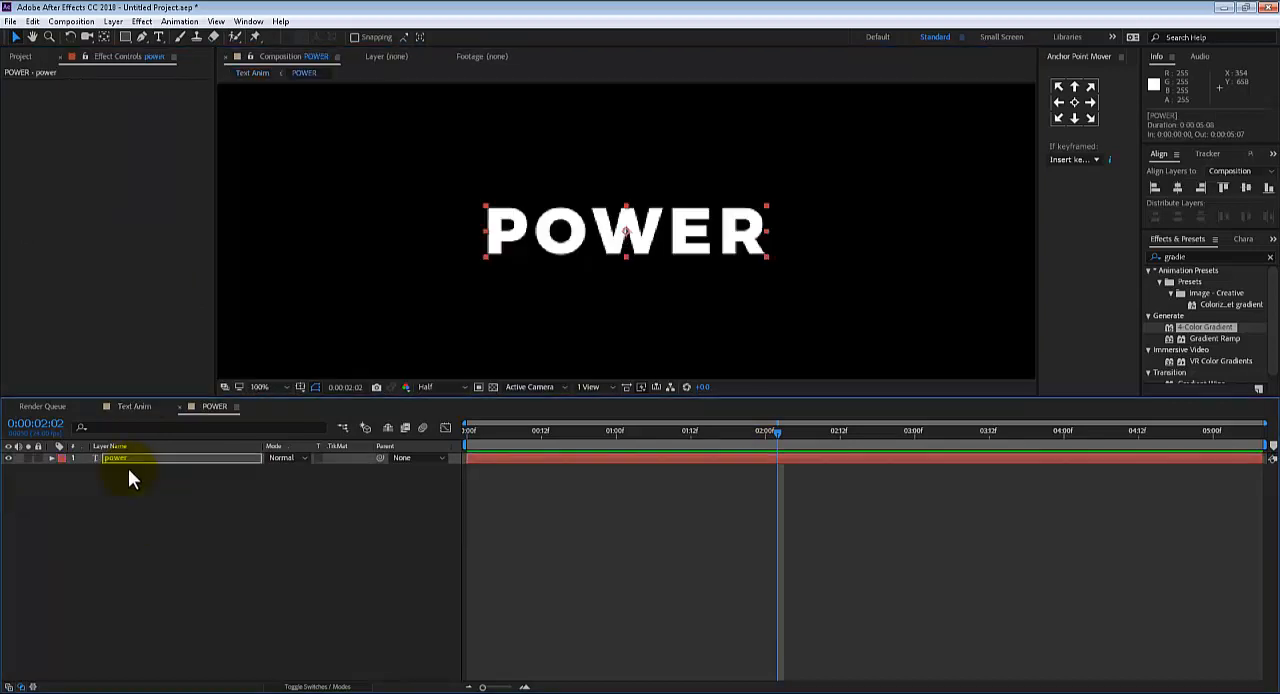
pyautogui.click(135, 406)
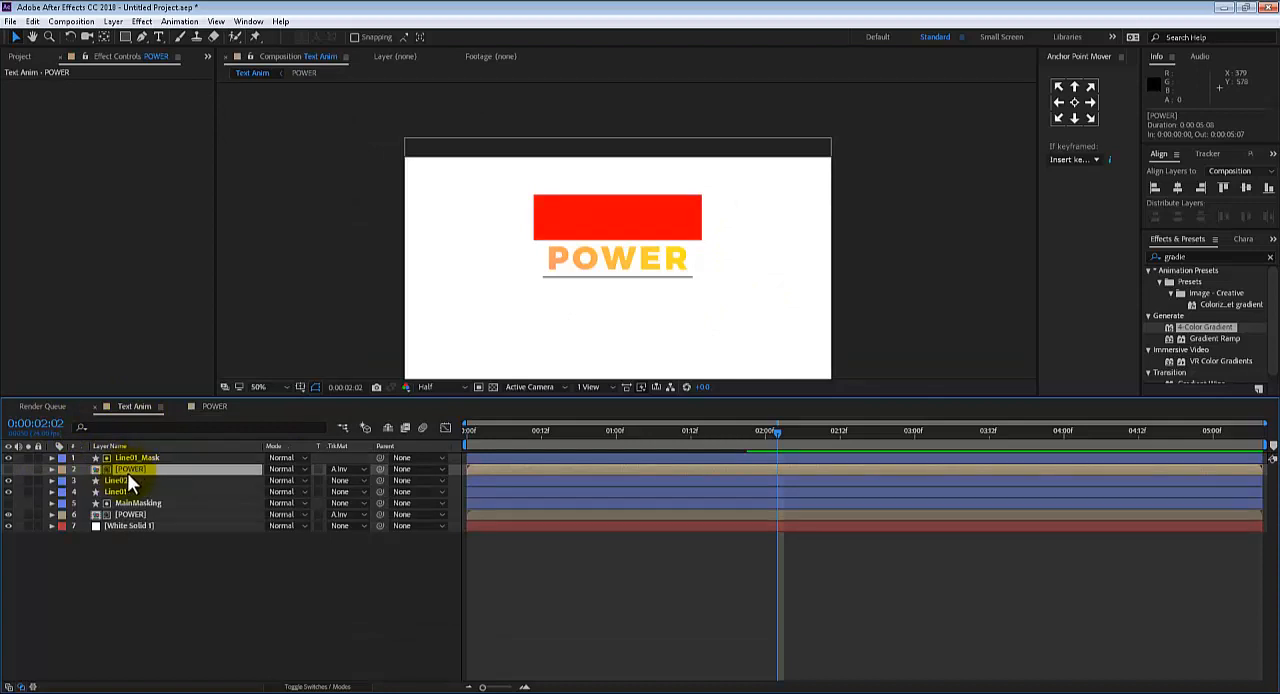
pyautogui.click(8, 468)
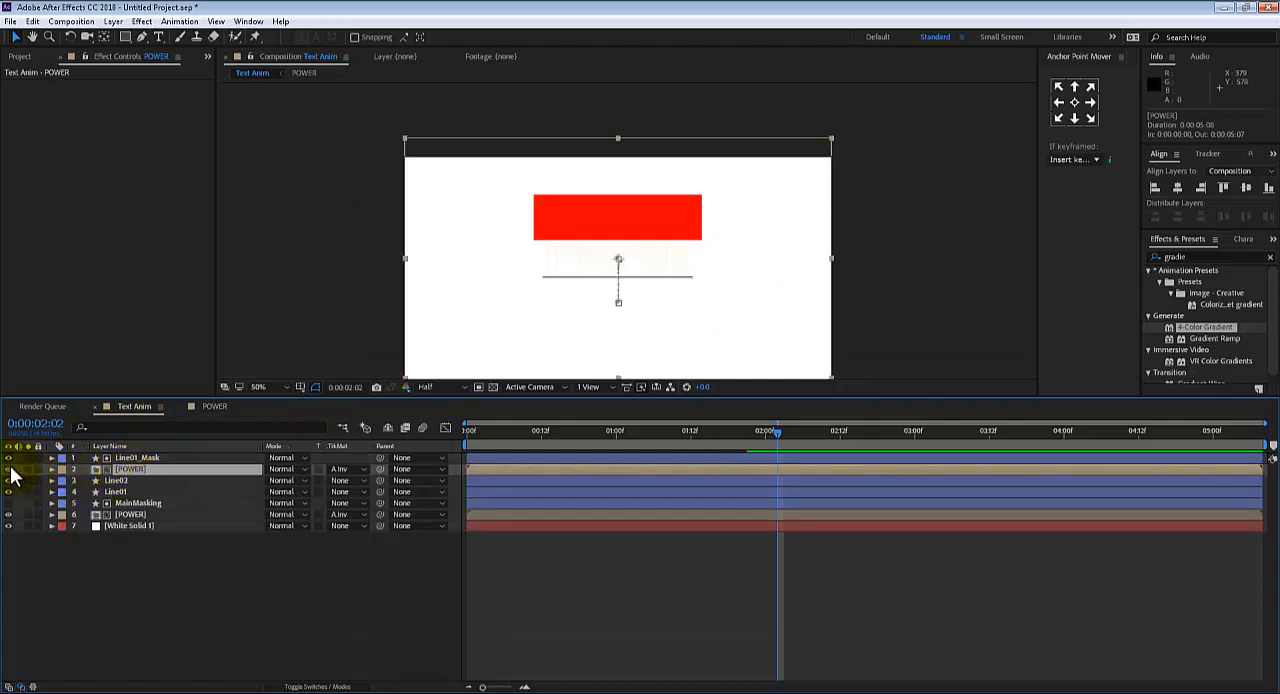
pyautogui.click(327, 277)
pyautogui.click(427, 387)
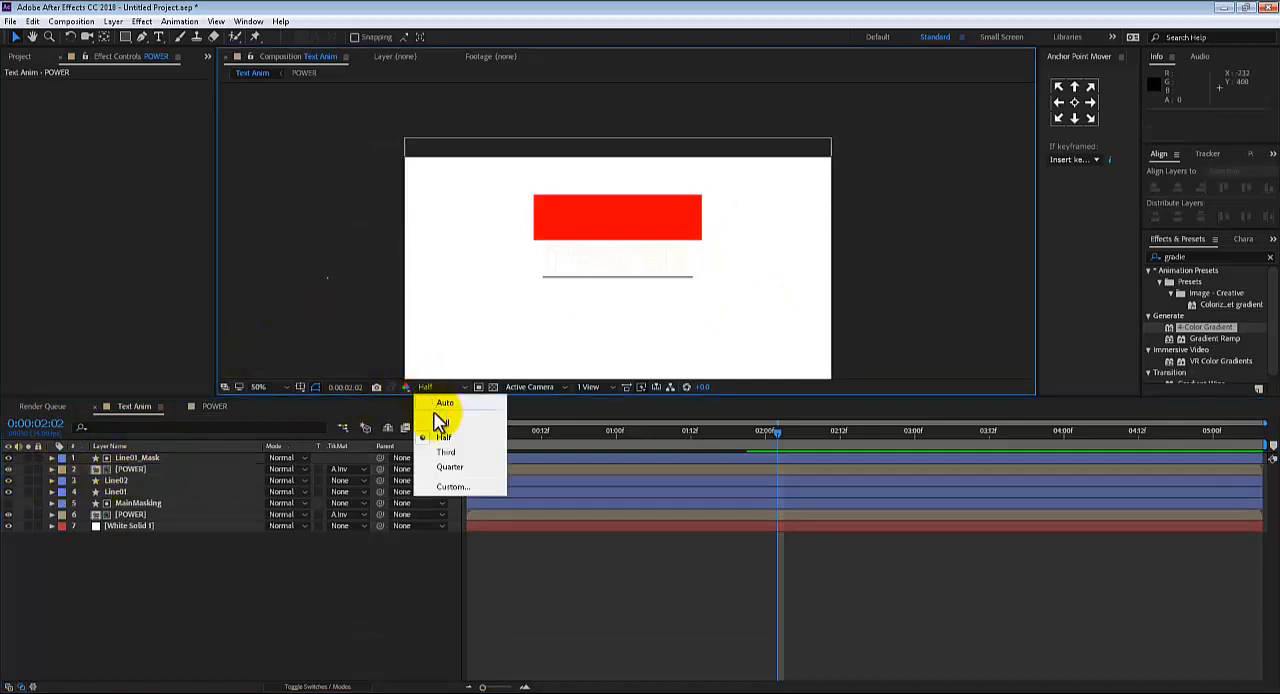
pyautogui.click(443, 425)
pyautogui.press('.')
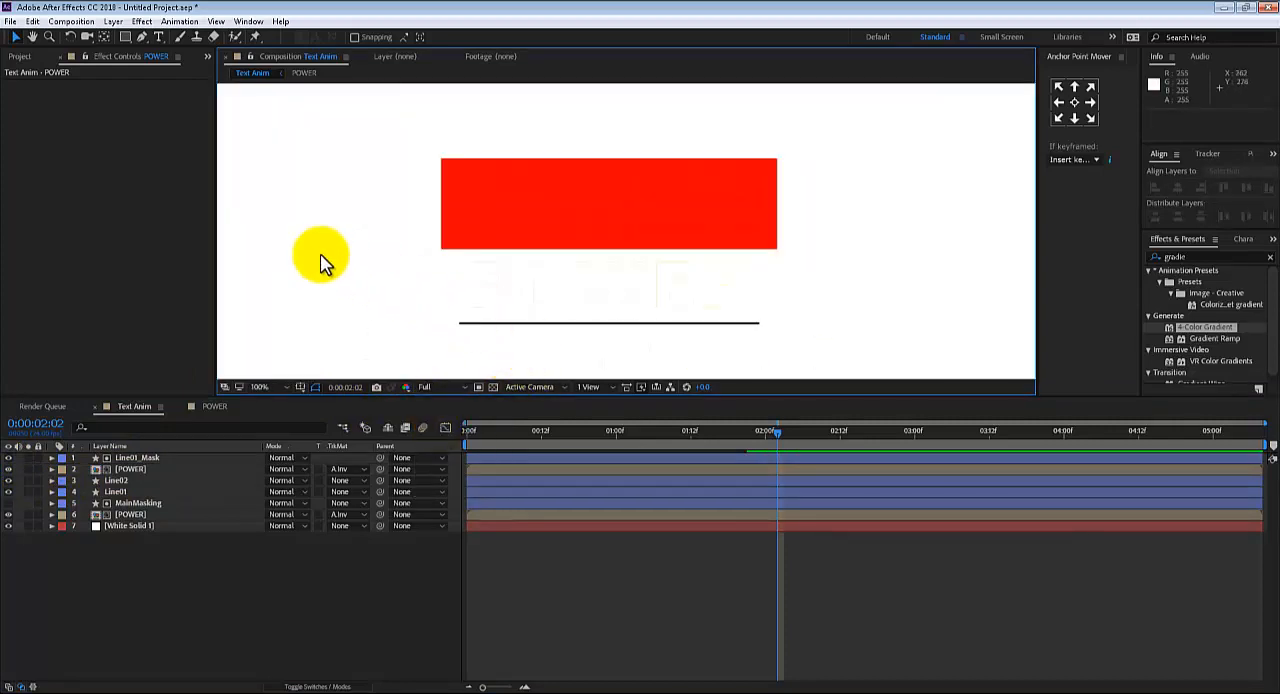
# Change the White Solid 1 background layer's colour to cyan in its solid settings
pyautogui.click(123, 527)
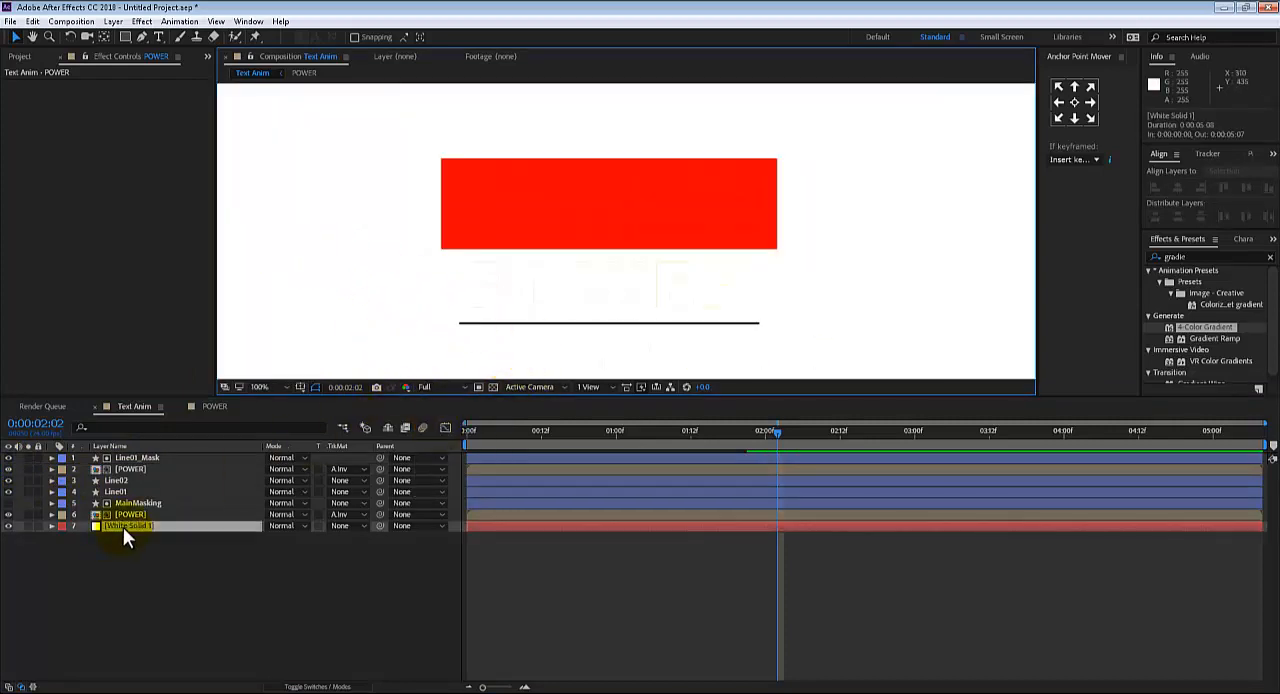
pyautogui.click(136, 22)
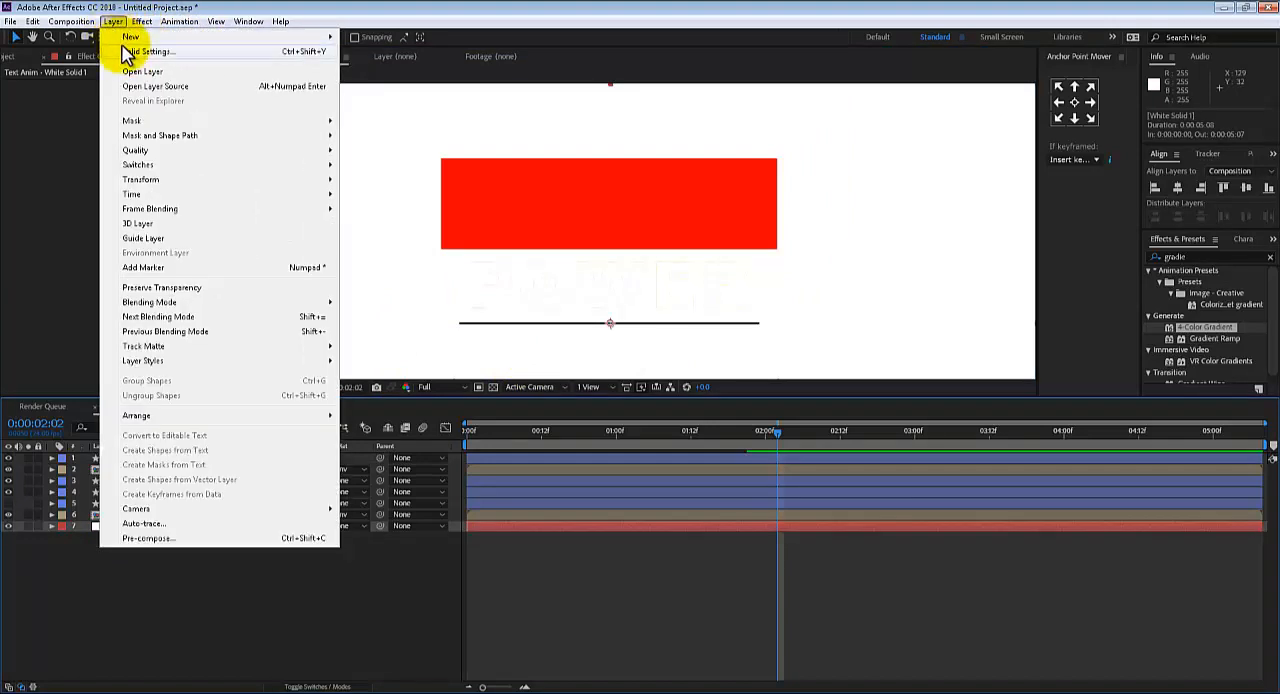
pyautogui.click(140, 51)
pyautogui.click(196, 281)
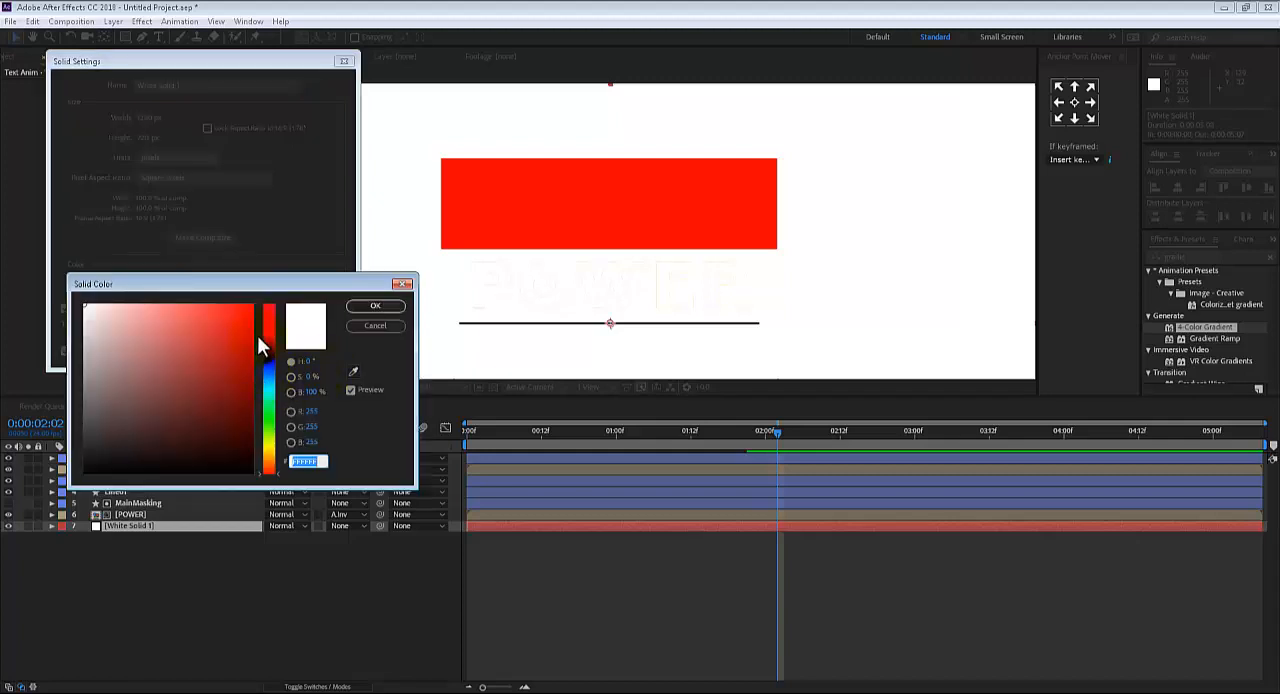
pyautogui.click(268, 358)
pyautogui.moveTo(267, 358)
pyautogui.mouseDown()
pyautogui.moveTo(267, 383)
pyautogui.moveTo(247, 341)
pyautogui.mouseUp()
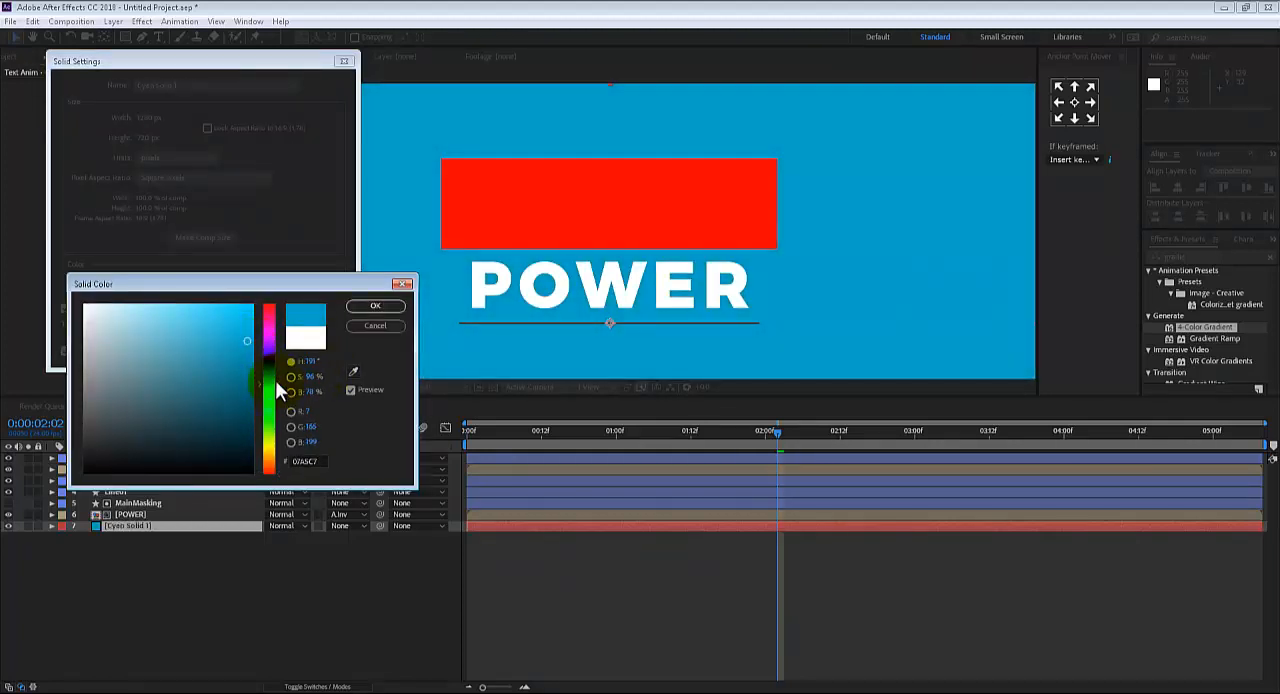
pyautogui.moveTo(275, 380)
pyautogui.mouseDown()
pyautogui.moveTo(274, 365)
pyautogui.moveTo(275, 392)
pyautogui.moveTo(236, 346)
pyautogui.moveTo(214, 343)
pyautogui.moveTo(229, 332)
pyautogui.mouseUp()
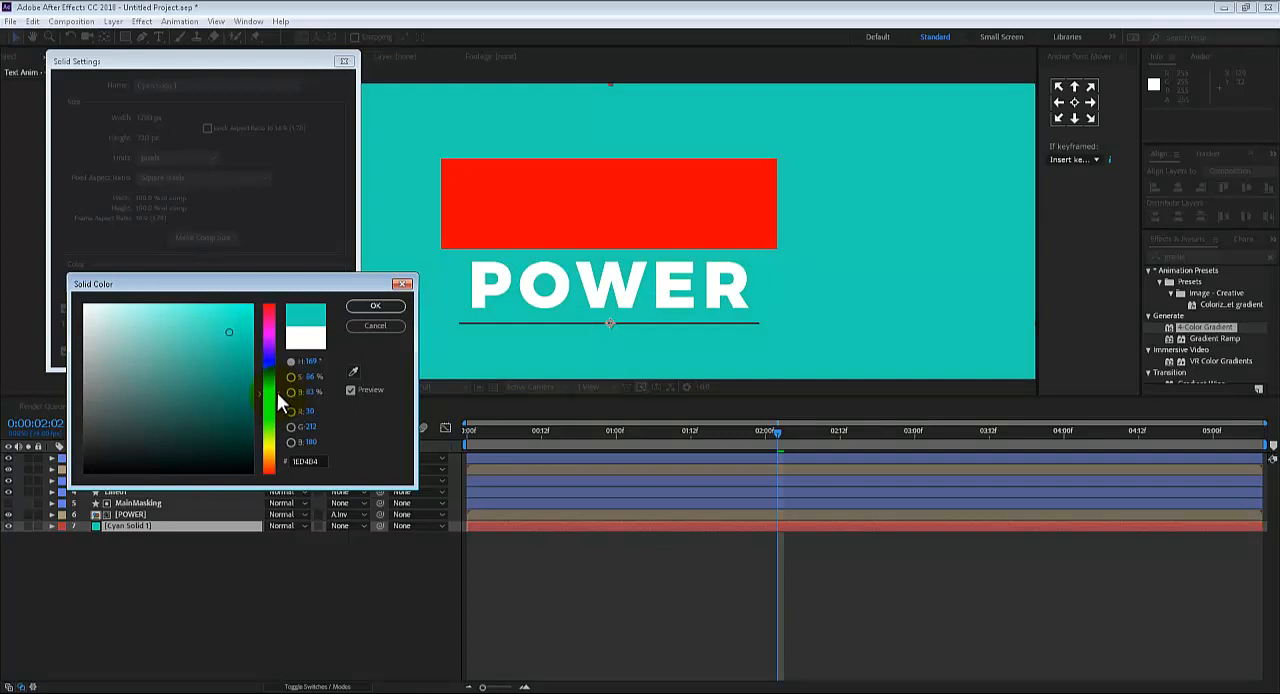
pyautogui.moveTo(277, 392); pyautogui.dragTo(275, 386)
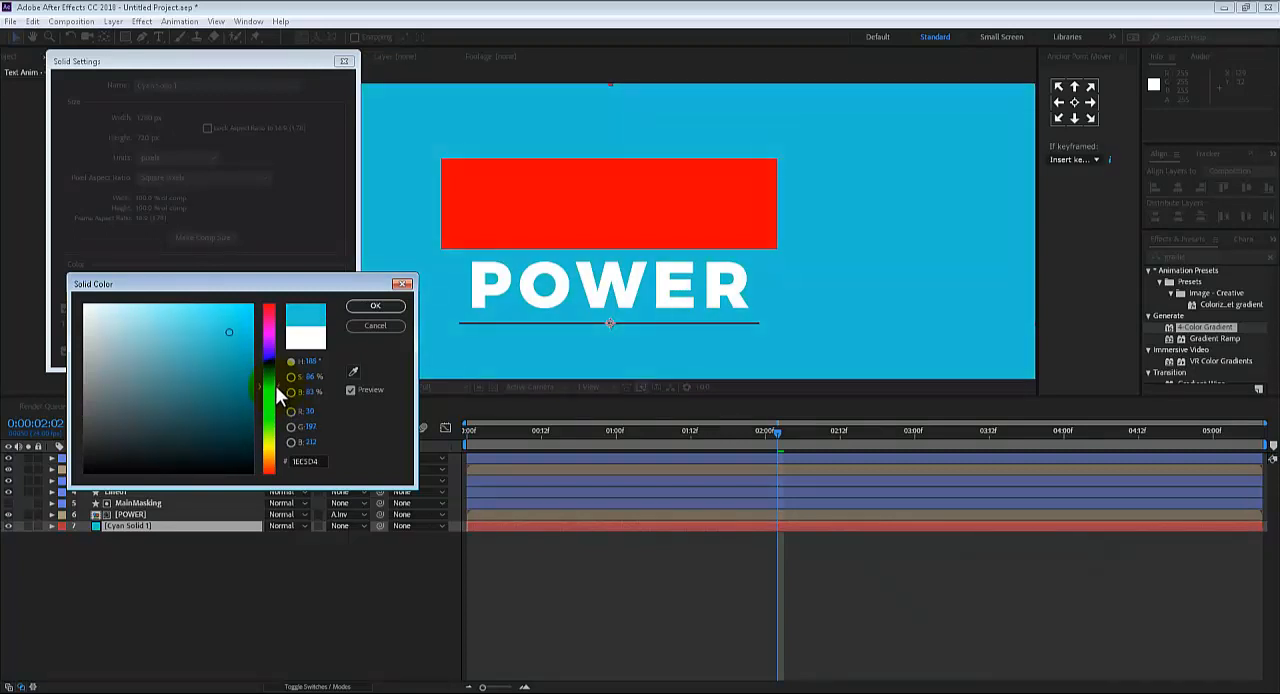
pyautogui.click(372, 307)
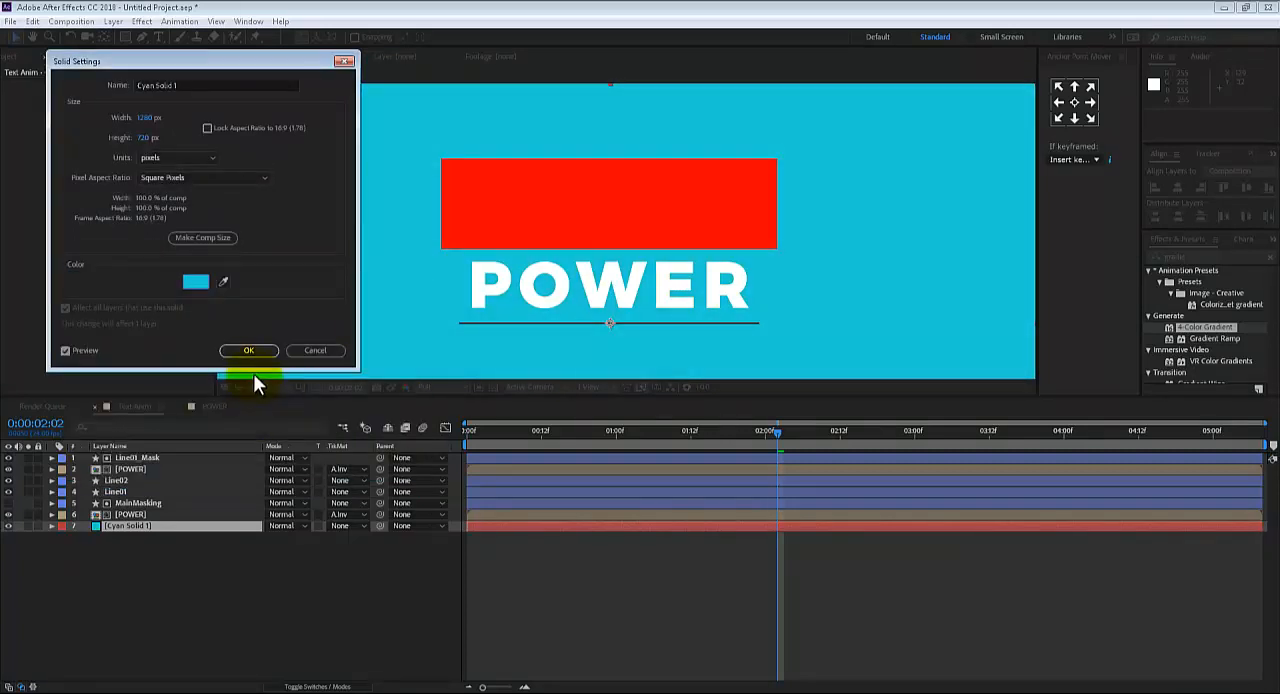
pyautogui.click(256, 349)
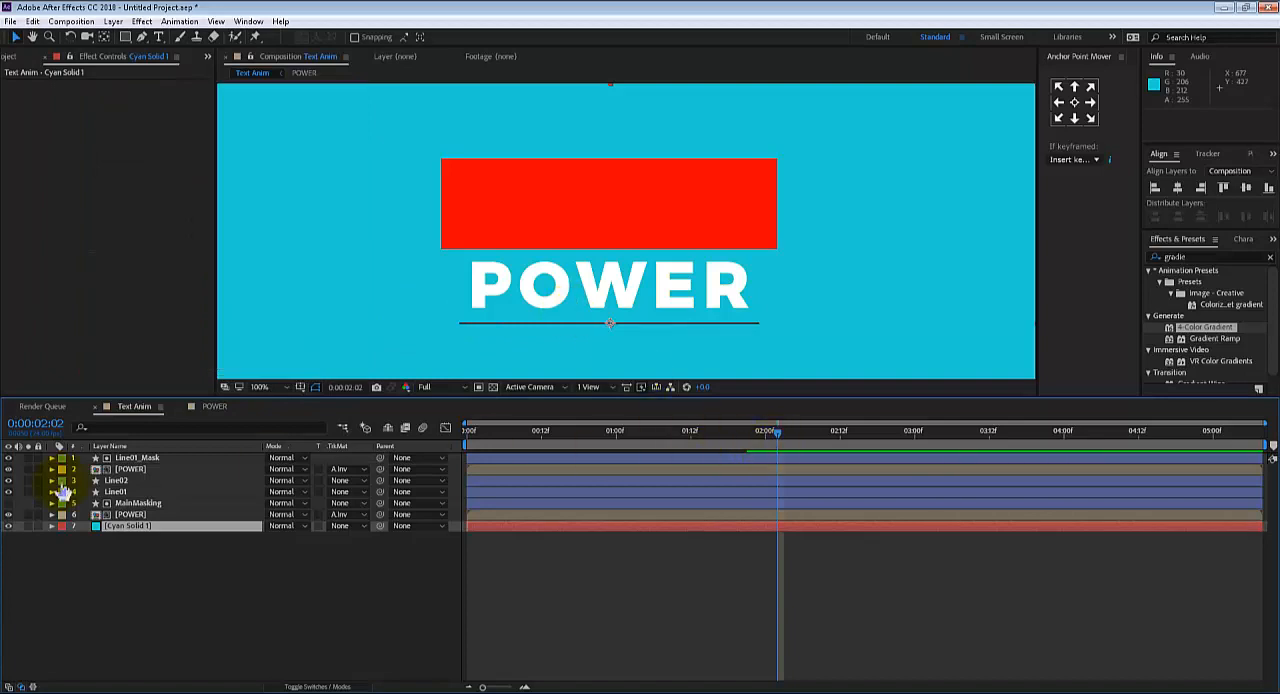
# Toggle the duplicated POWER layer's visibility off and on to compare it with the gradient POWER layer beneath
pyautogui.click(133, 468)
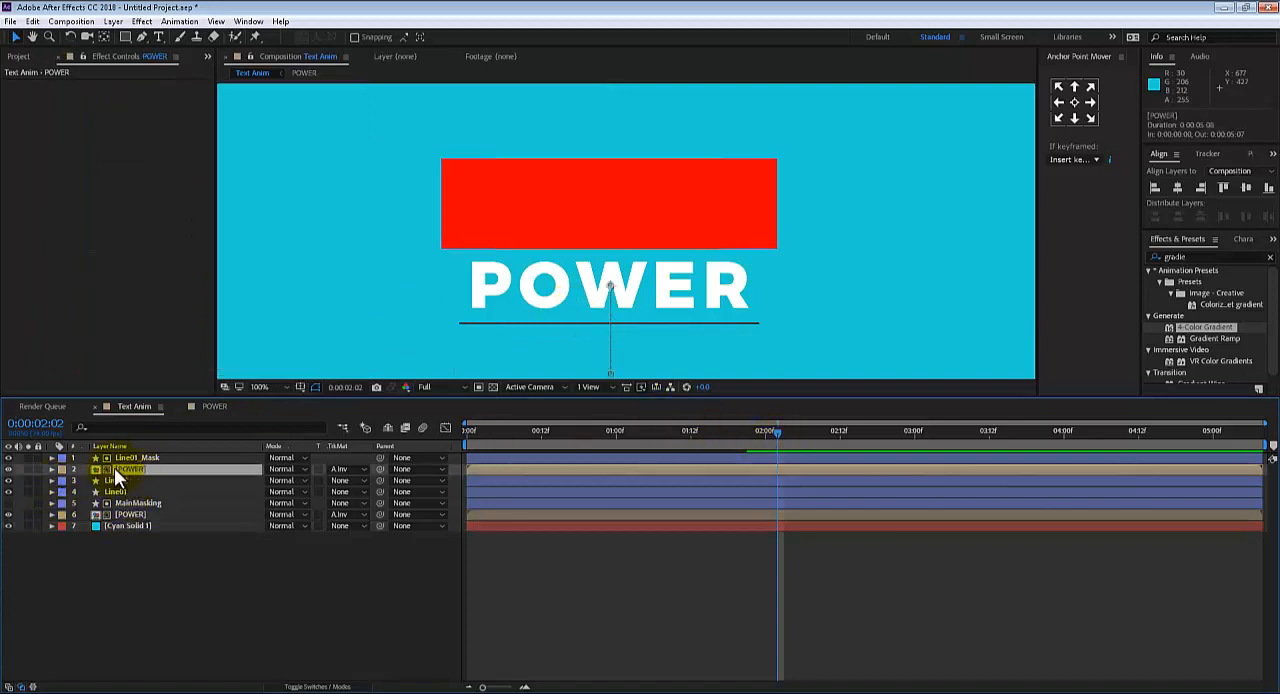
pyautogui.click(9, 469)
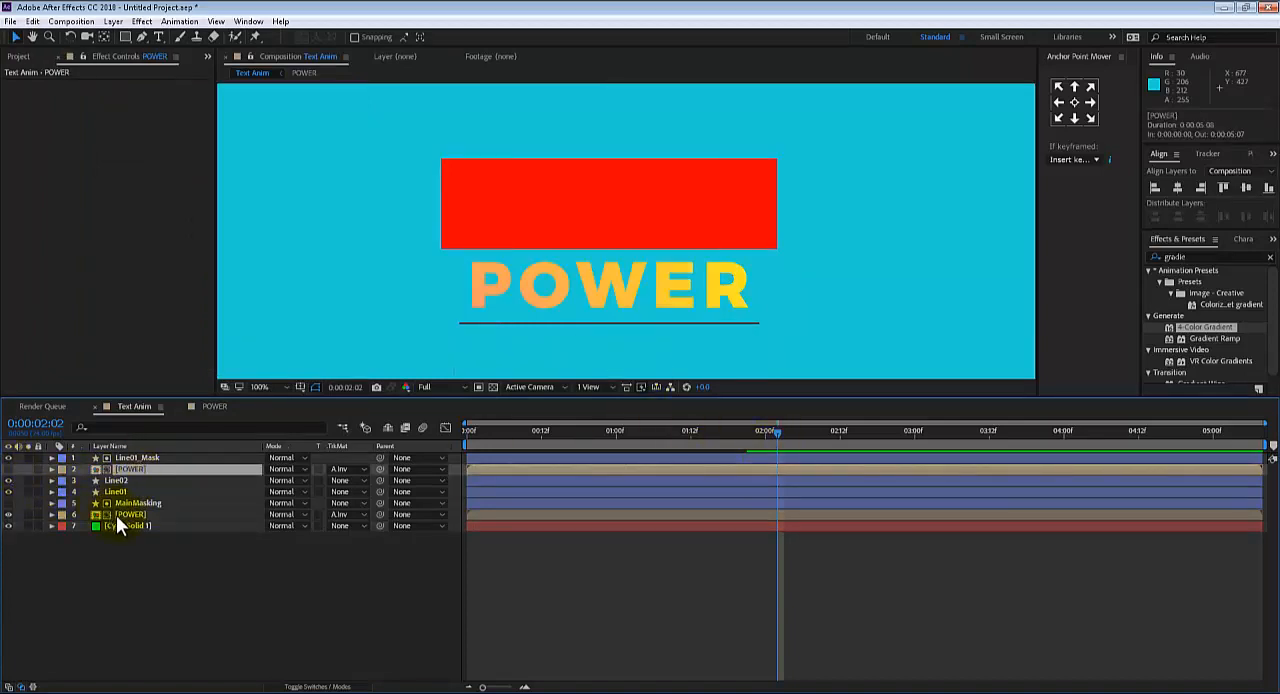
pyautogui.click(137, 514)
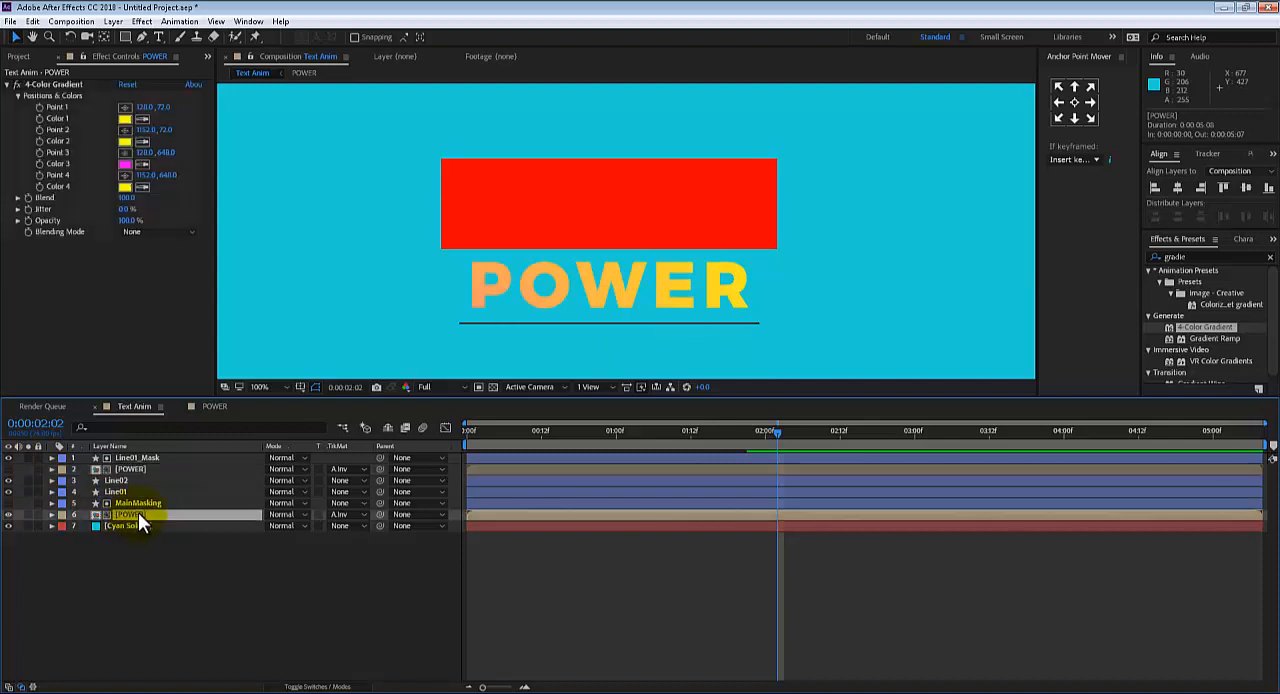
pyautogui.click(129, 468)
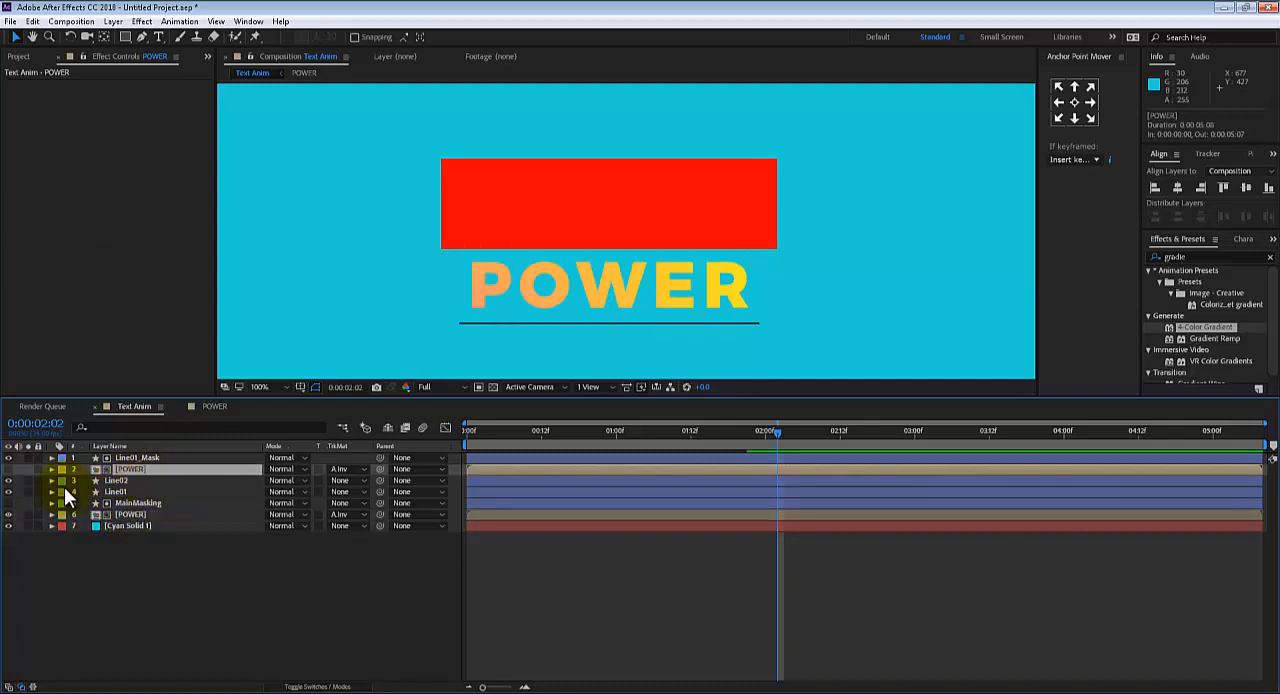
pyautogui.click(9, 480)
pyautogui.click(9, 469)
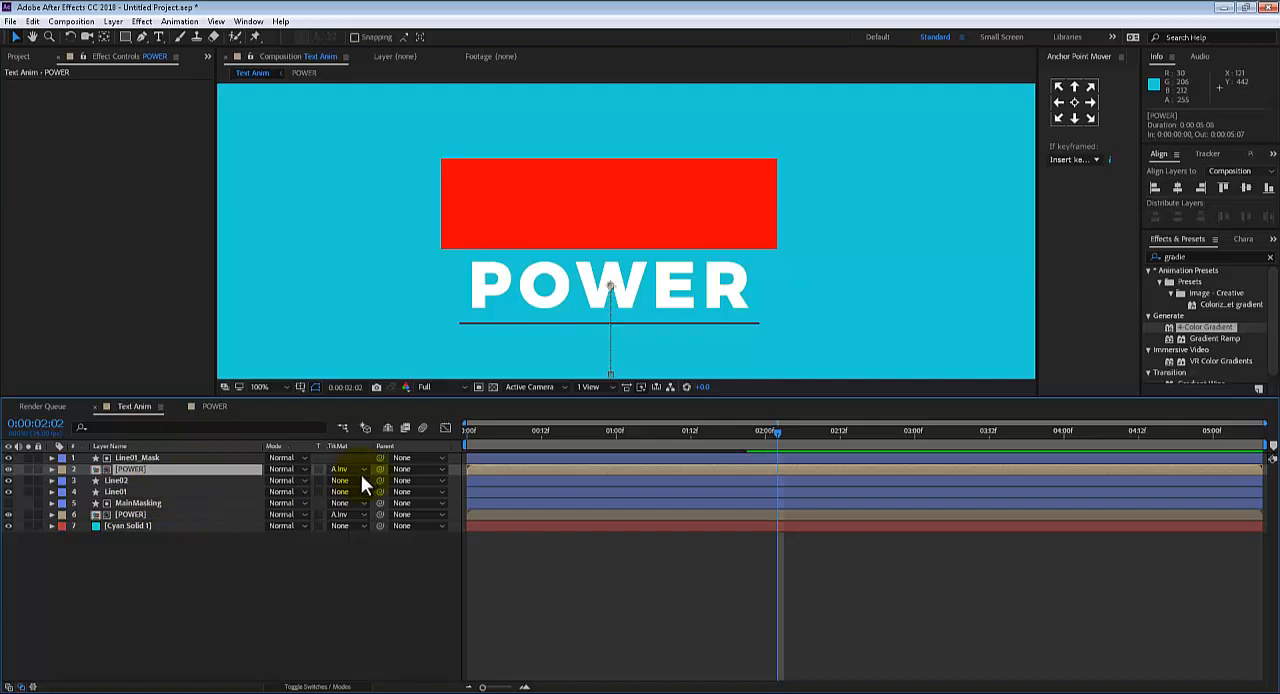
# Try parenting the Line01 layer to Line01_Mask, preview the result and undo the parenting
pyautogui.click(150, 457)
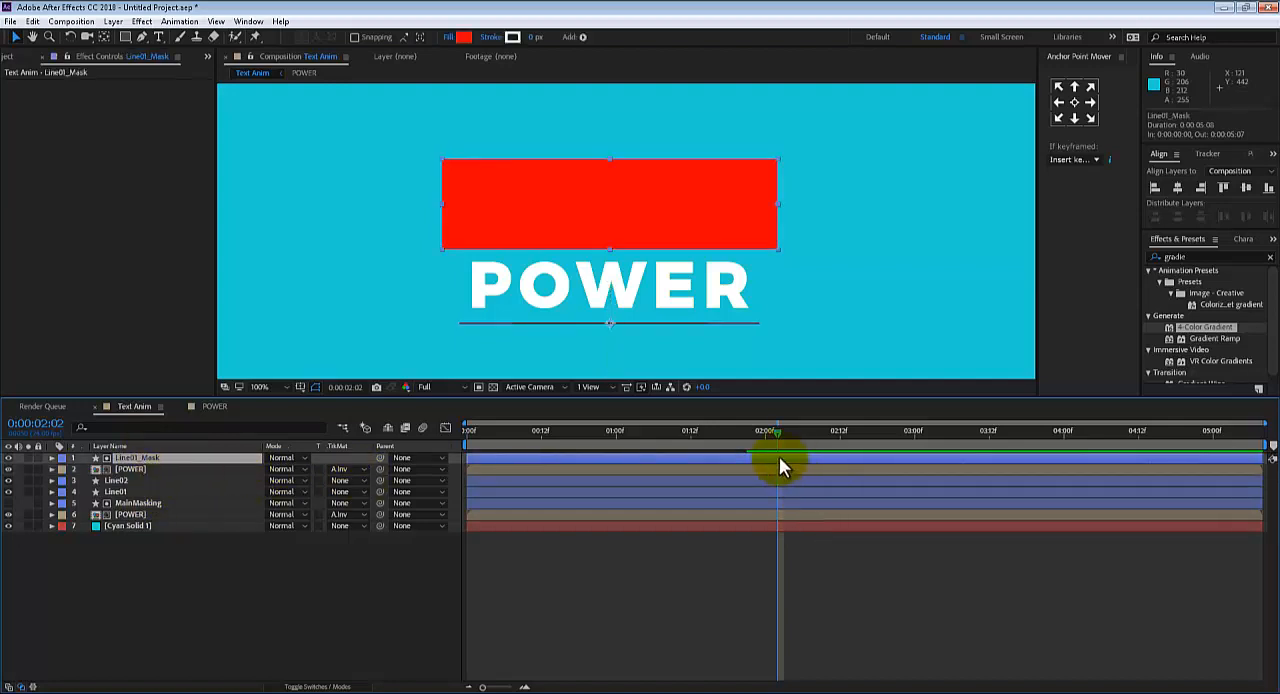
pyautogui.click(120, 491)
pyautogui.click(147, 458)
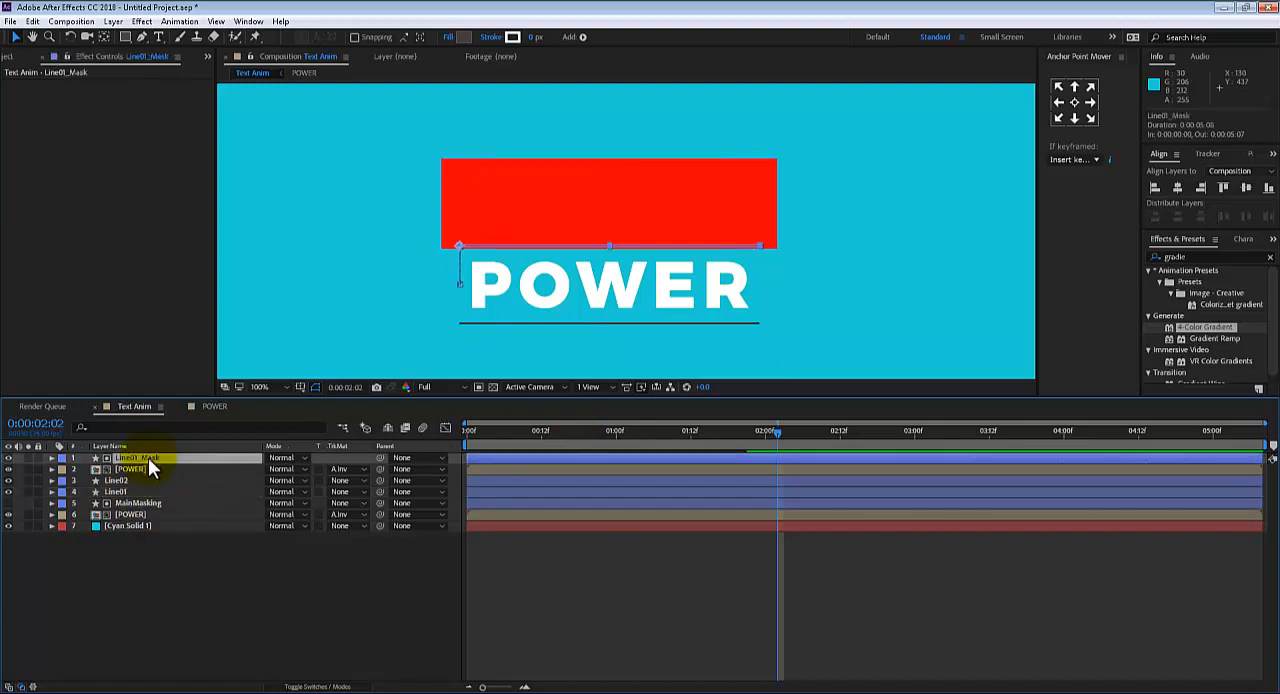
pyautogui.click(136, 489)
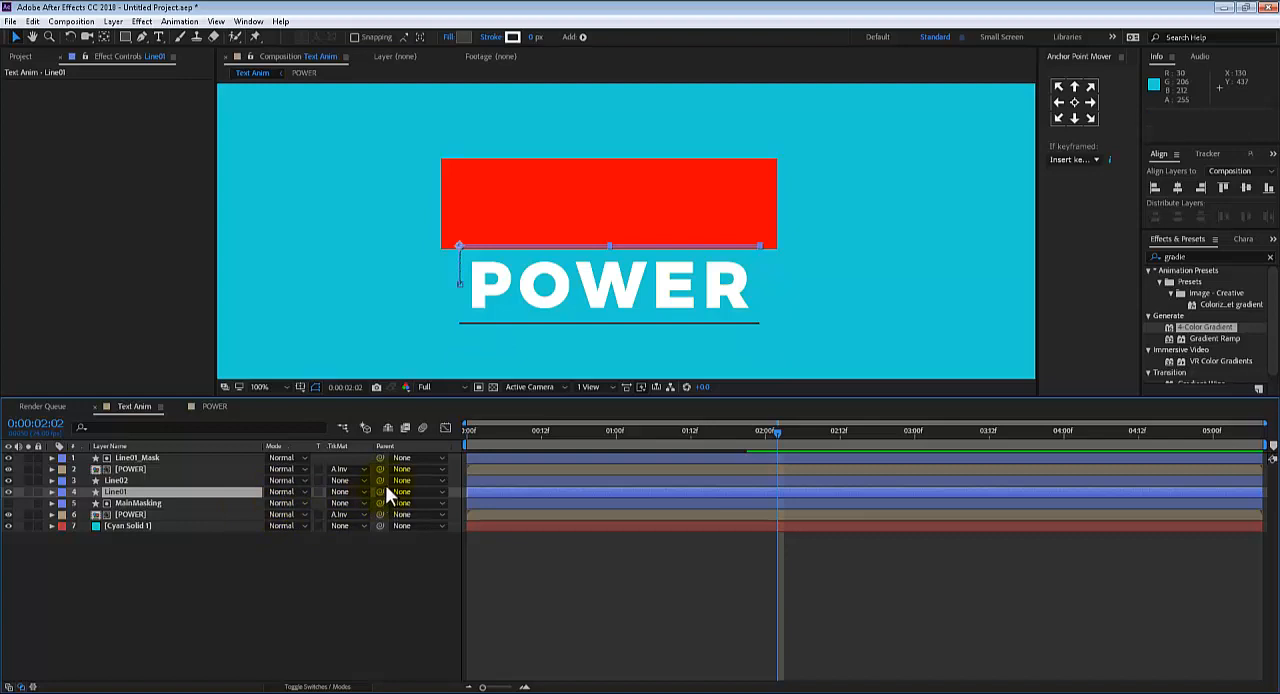
pyautogui.moveTo(381, 491); pyautogui.dragTo(149, 456)
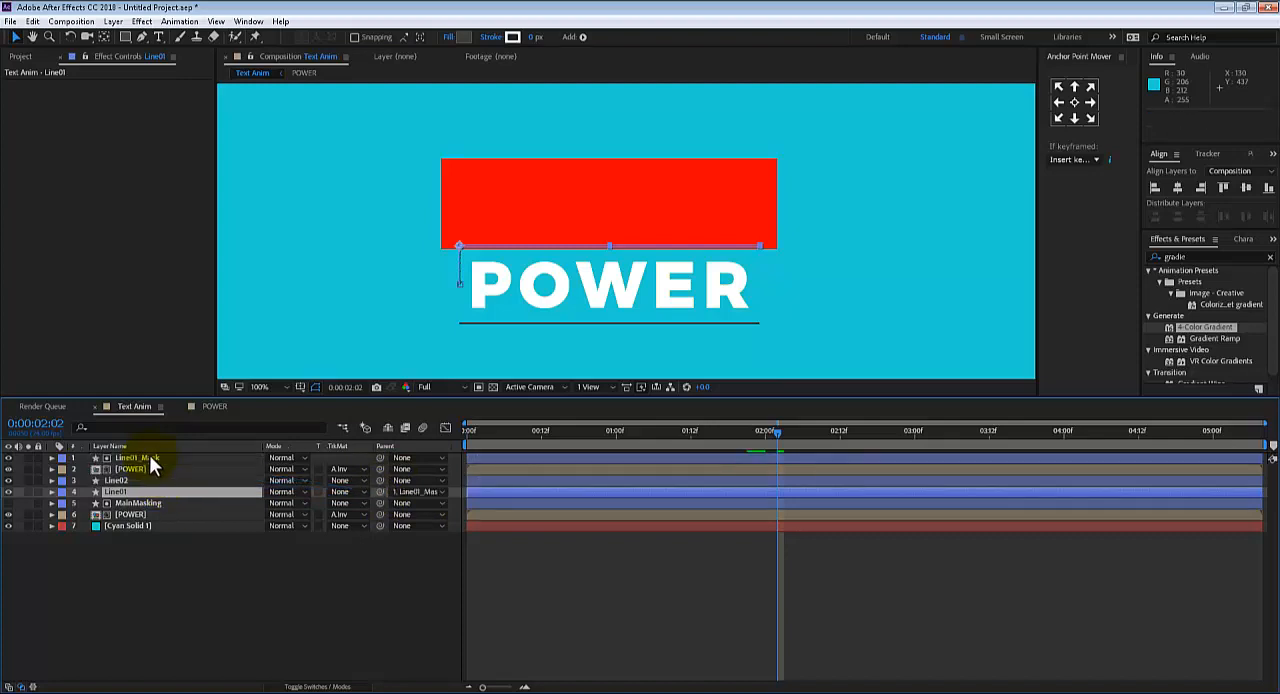
pyautogui.moveTo(763, 432); pyautogui.dragTo(586, 428)
pyautogui.hotkey('ctrl', 'z')
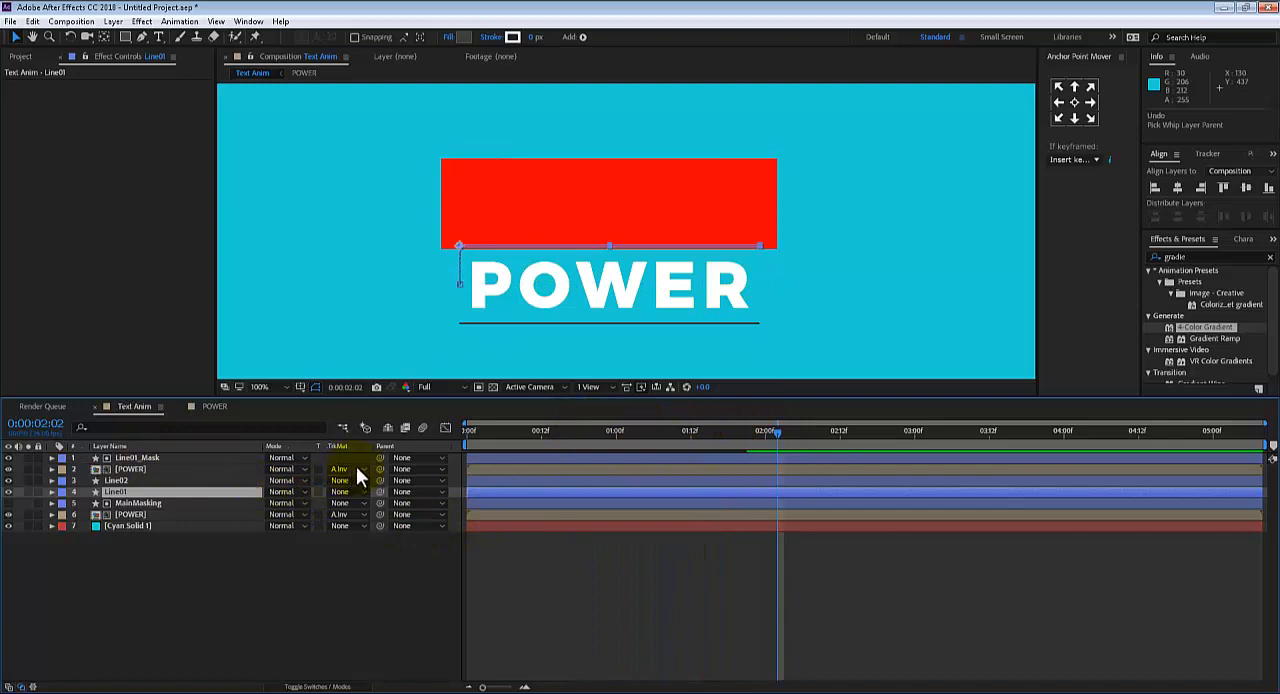
# Parent the Line01_Mask layer to Line01 and scrub through the animation to check that the mask follows the line
pyautogui.moveTo(383, 457); pyautogui.dragTo(174, 490)
pyautogui.moveTo(568, 442); pyautogui.dragTo(609, 421)
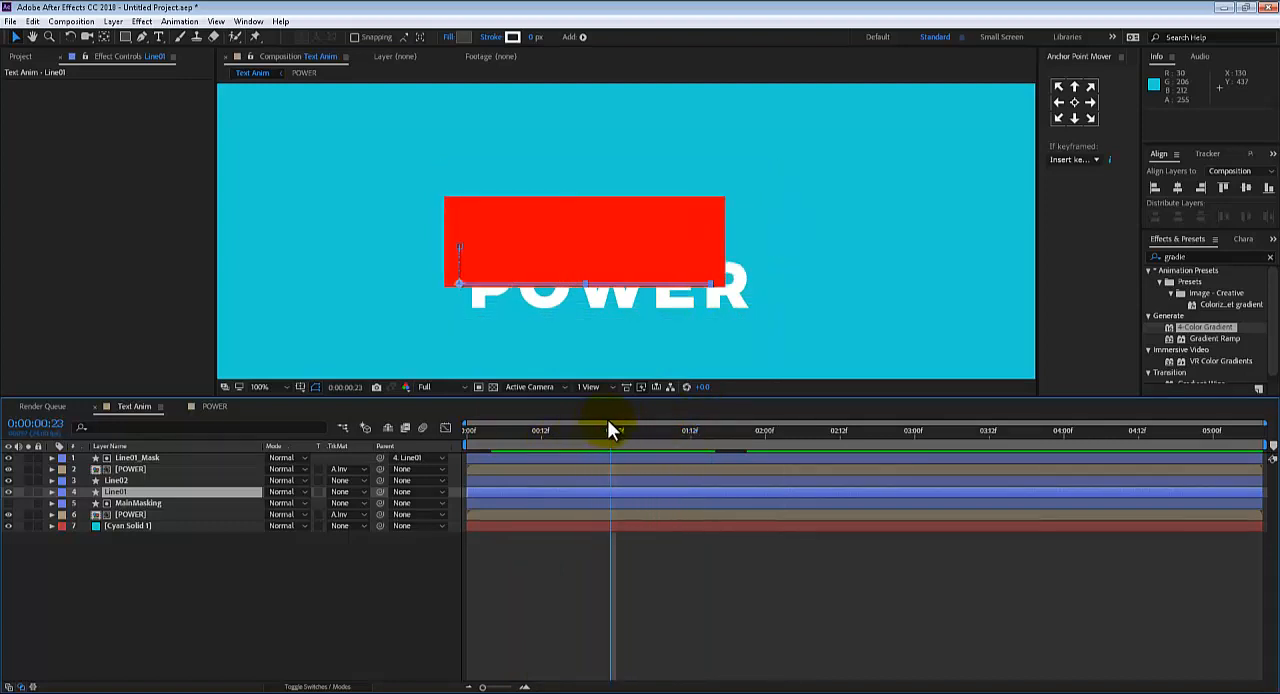
# Change the duplicated POWER layer's track matte to Alpha Matte "Line01_Mask"
pyautogui.click(140, 468)
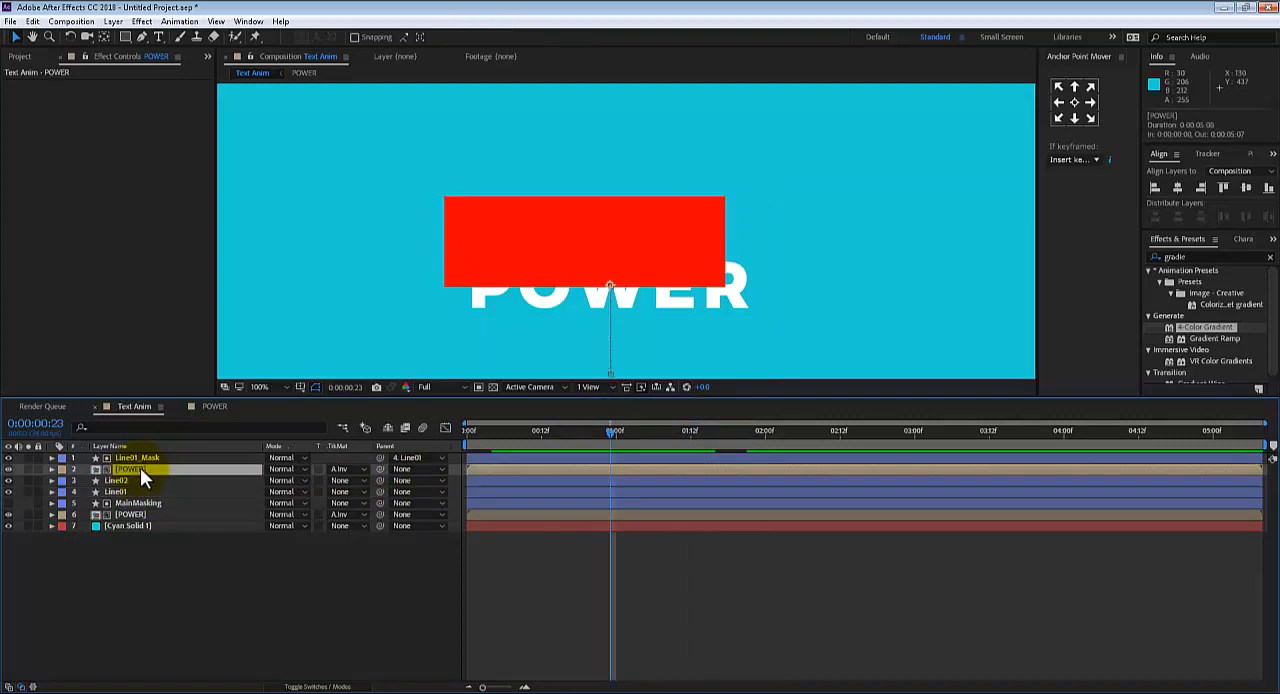
pyautogui.click(341, 468)
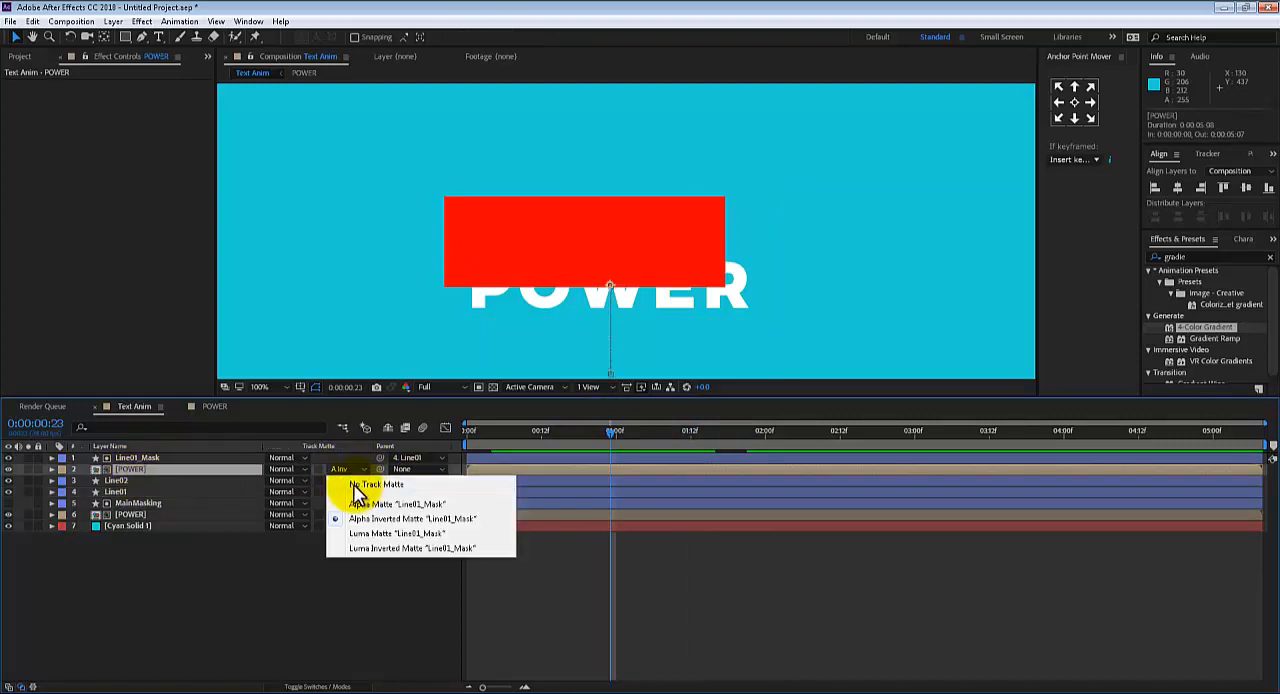
pyautogui.click(348, 481)
pyautogui.click(345, 470)
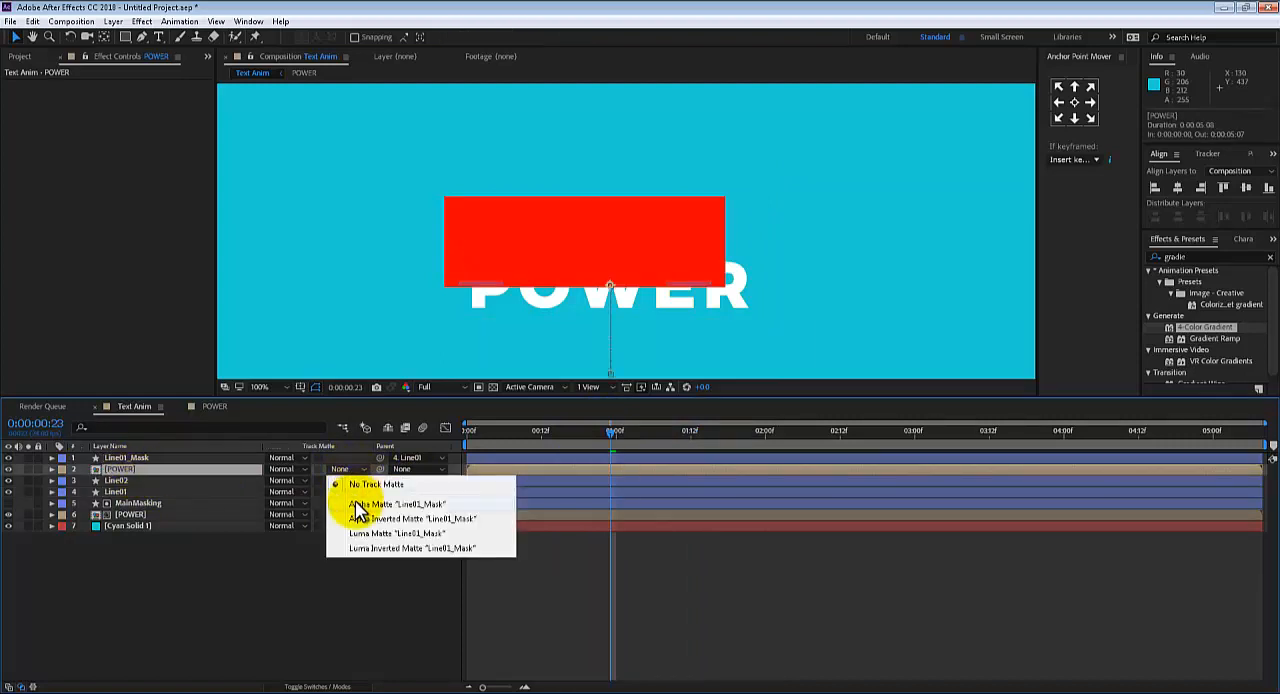
pyautogui.click(358, 506)
# Scrub to 0:00:01:10 and examine up close how the Line01_Mask layer's edge lines up with Line01 over the POWER text
pyautogui.click(599, 434)
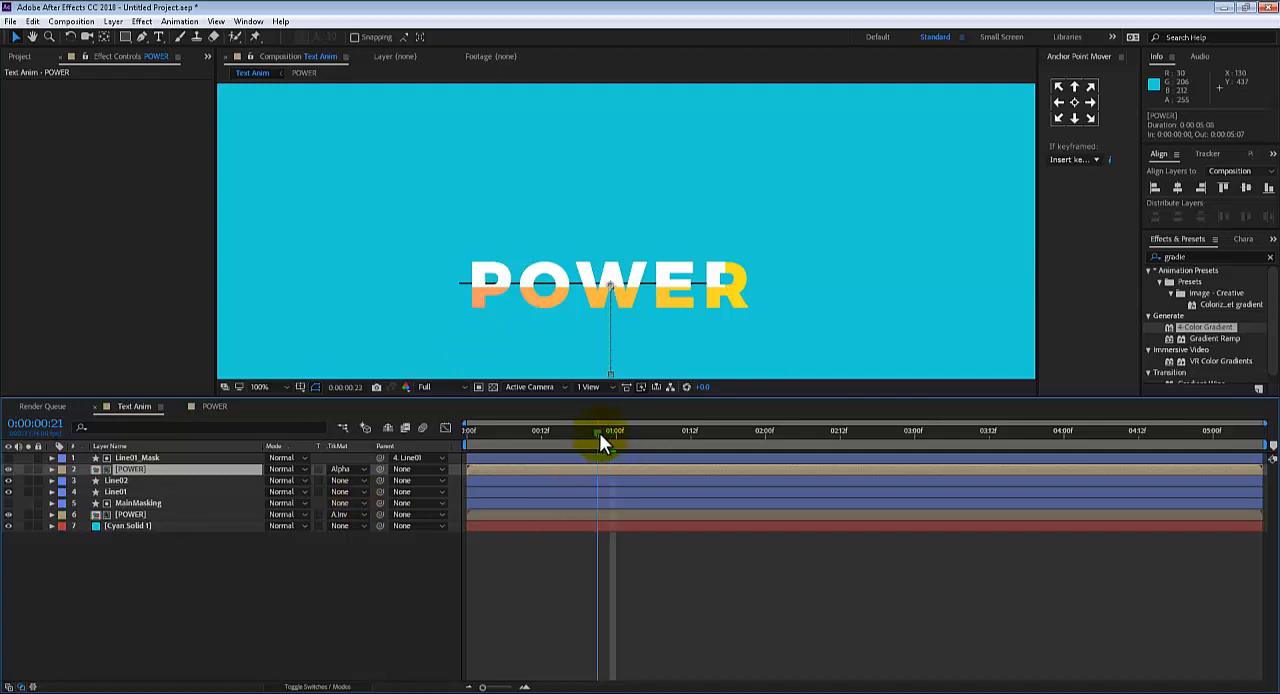
pyautogui.moveTo(599, 434); pyautogui.dragTo(677, 438)
pyautogui.scroll(1, 583, 330)
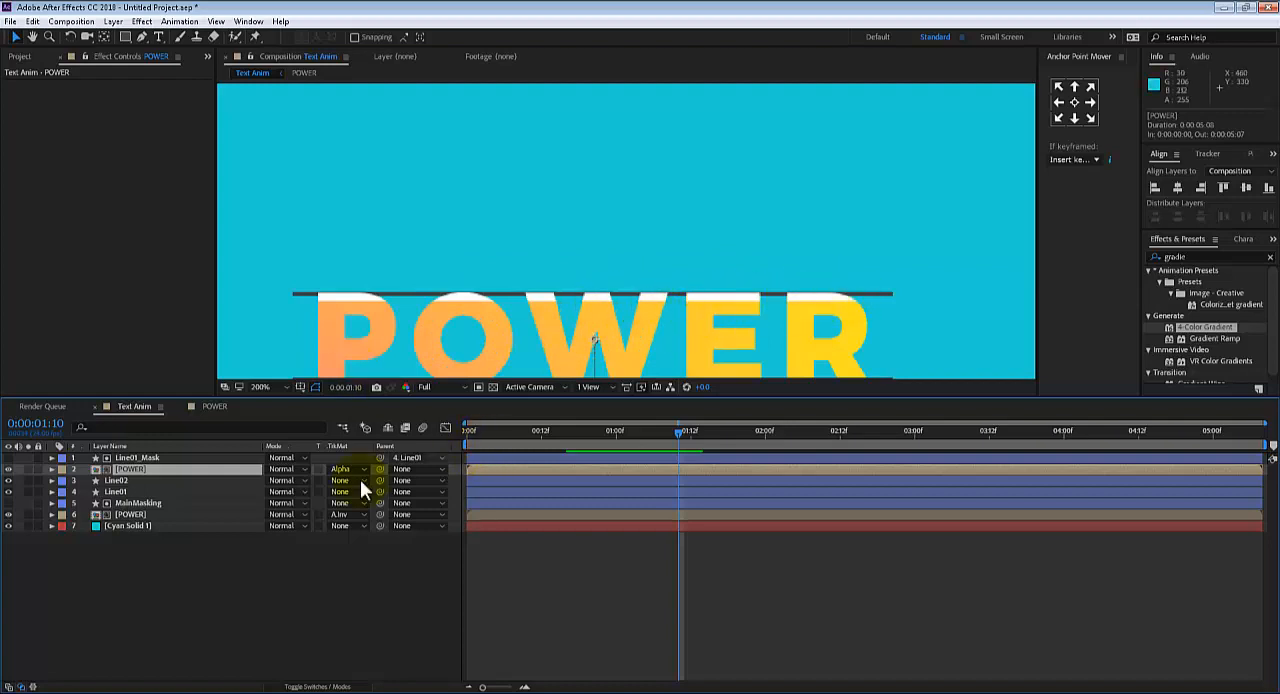
pyautogui.click(138, 457)
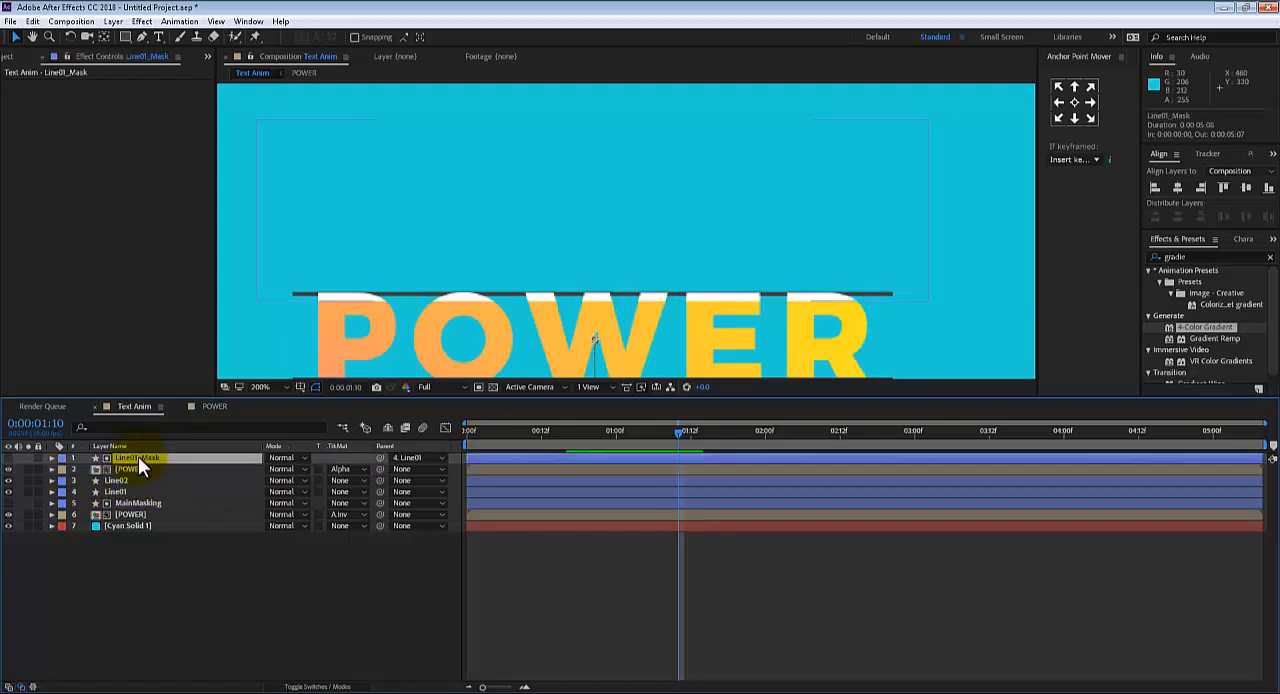
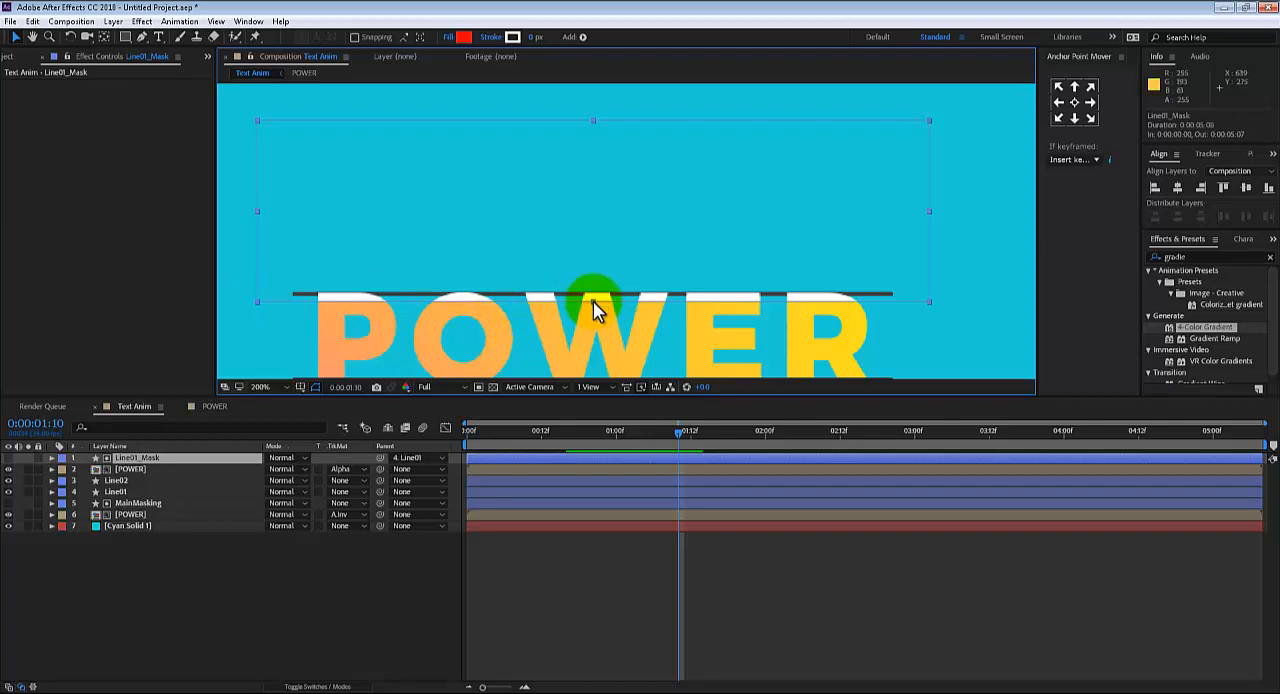
# Stretch the Line01_Mask rectangle to 105% vertical scale so its lower edge meets Line01 at 0:00:01:10, and check an earlier frame
pyautogui.moveTo(594, 302); pyautogui.dragTo(593, 298)
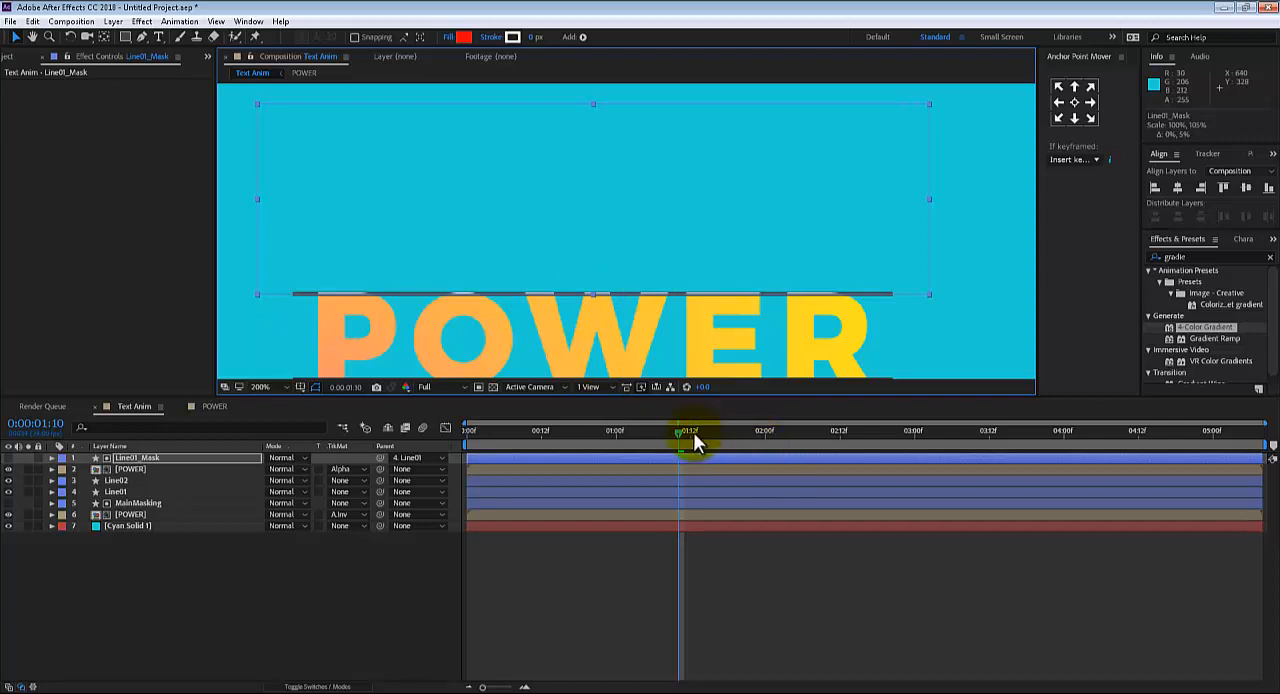
pyautogui.click(666, 432)
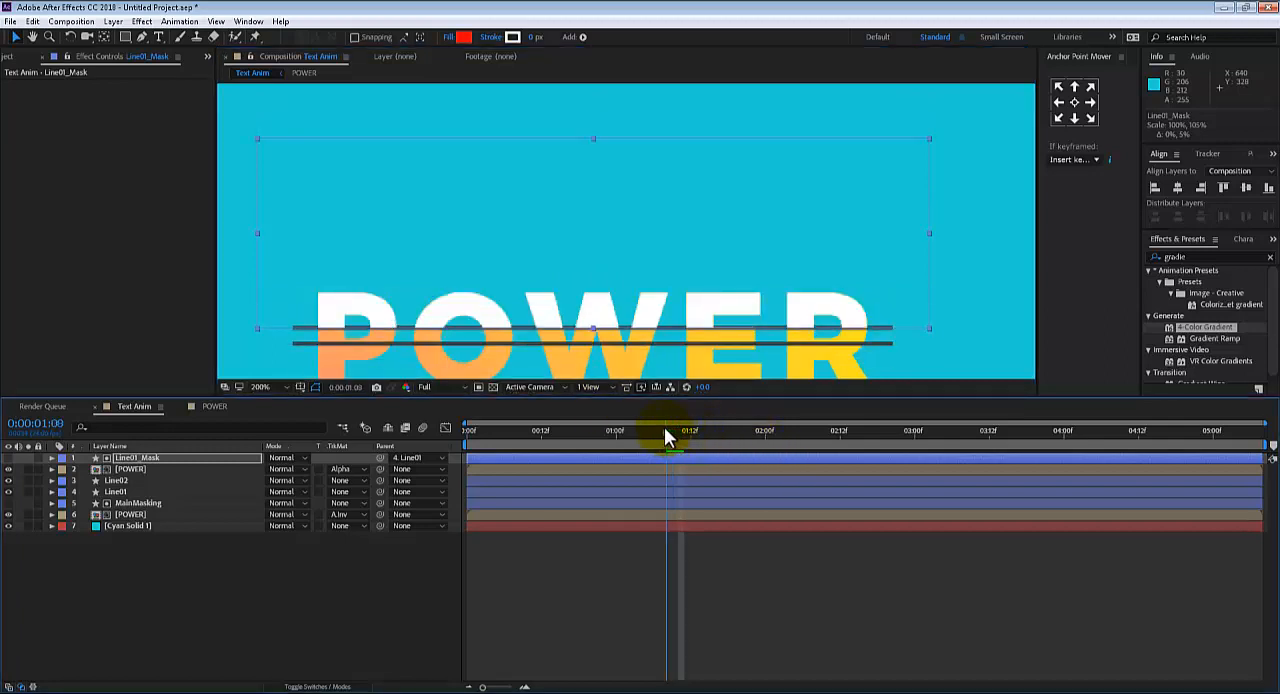
pyautogui.click(923, 328)
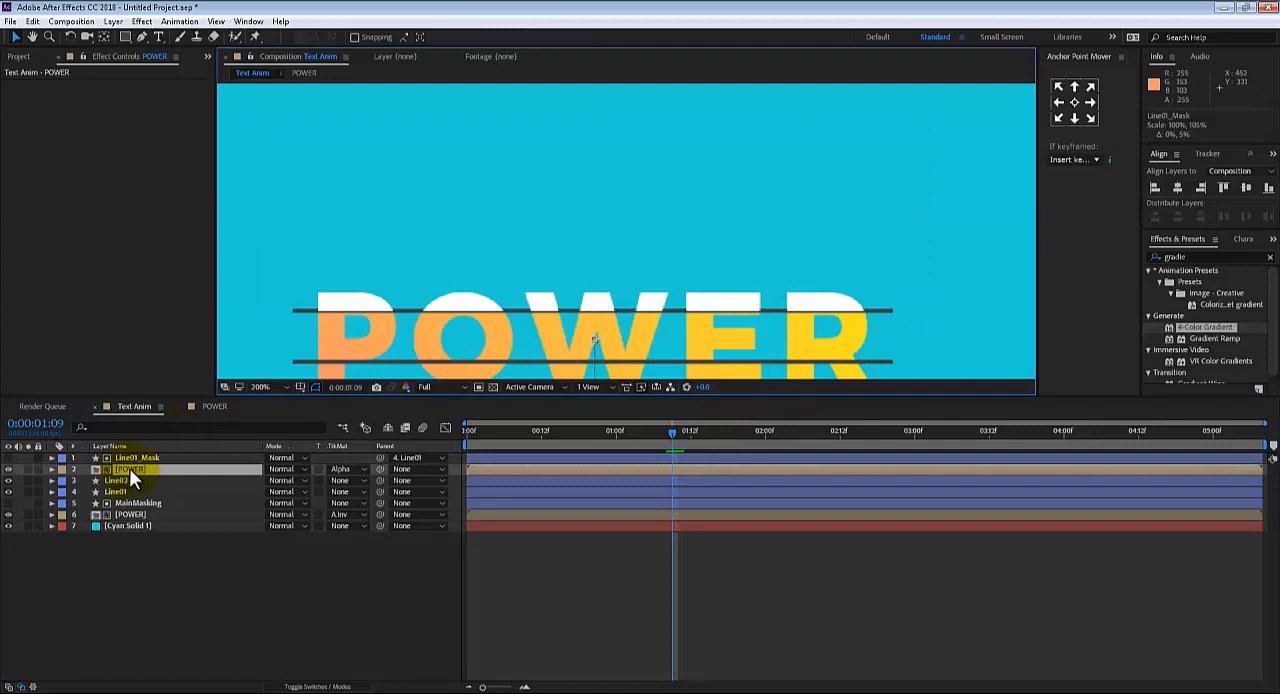
# Preview the POWER text animation from the start and return to 0:00:01:08 for a closer look at the lines
pyautogui.scroll(-1, 391, 282)
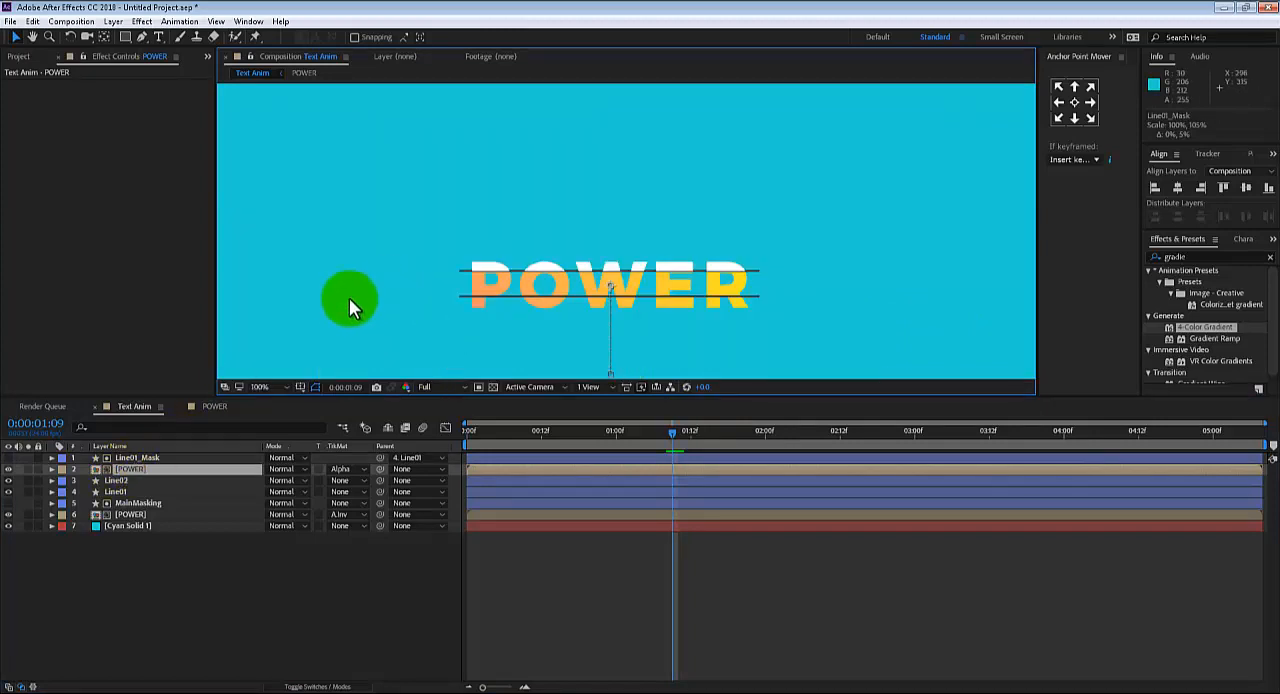
pyautogui.moveTo(578, 425); pyautogui.dragTo(500, 391)
pyautogui.press('space')
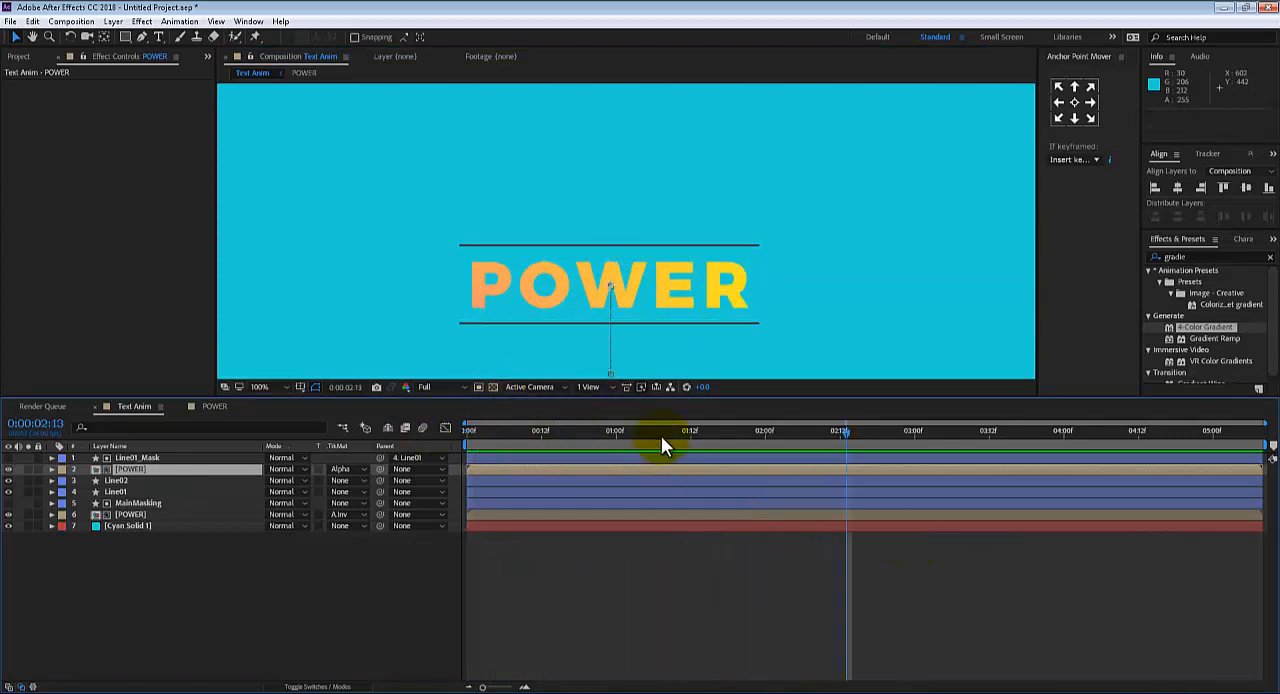
pyautogui.moveTo(661, 435)
pyautogui.mouseDown()
pyautogui.moveTo(633, 440)
pyautogui.moveTo(663, 436)
pyautogui.mouseUp()
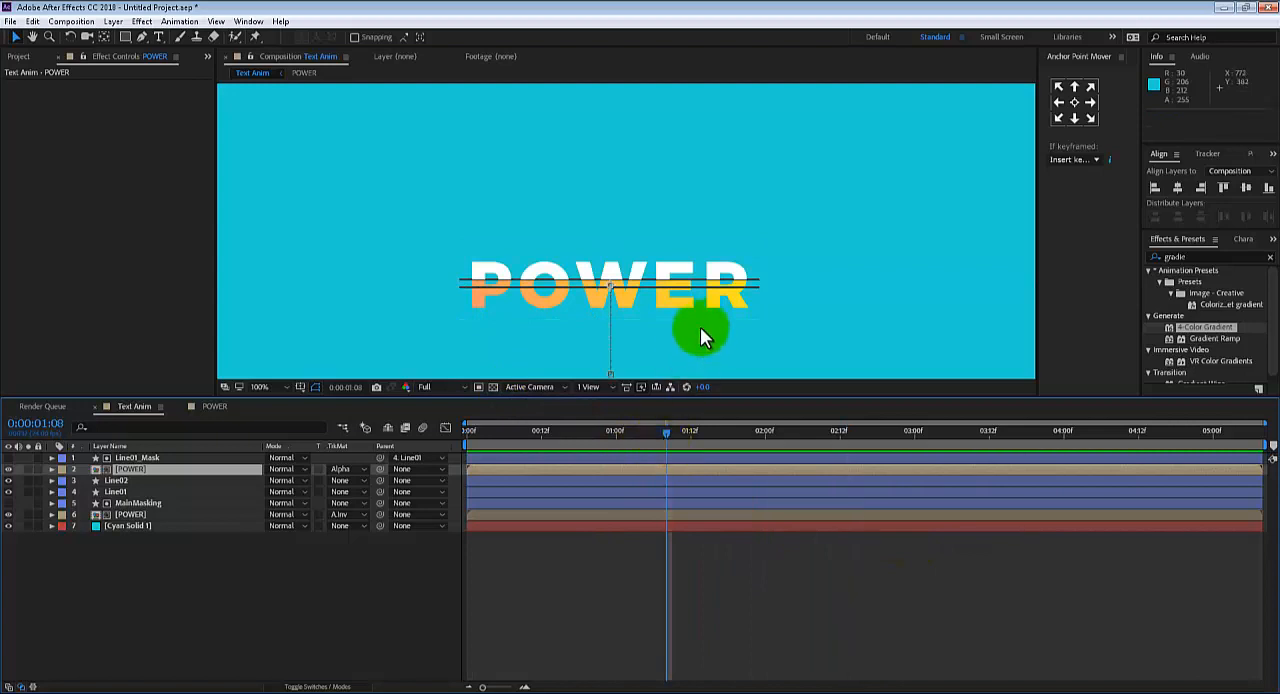
pyautogui.scroll(1, 700, 334)
pyautogui.moveTo(681, 294); pyautogui.dragTo(671, 283)
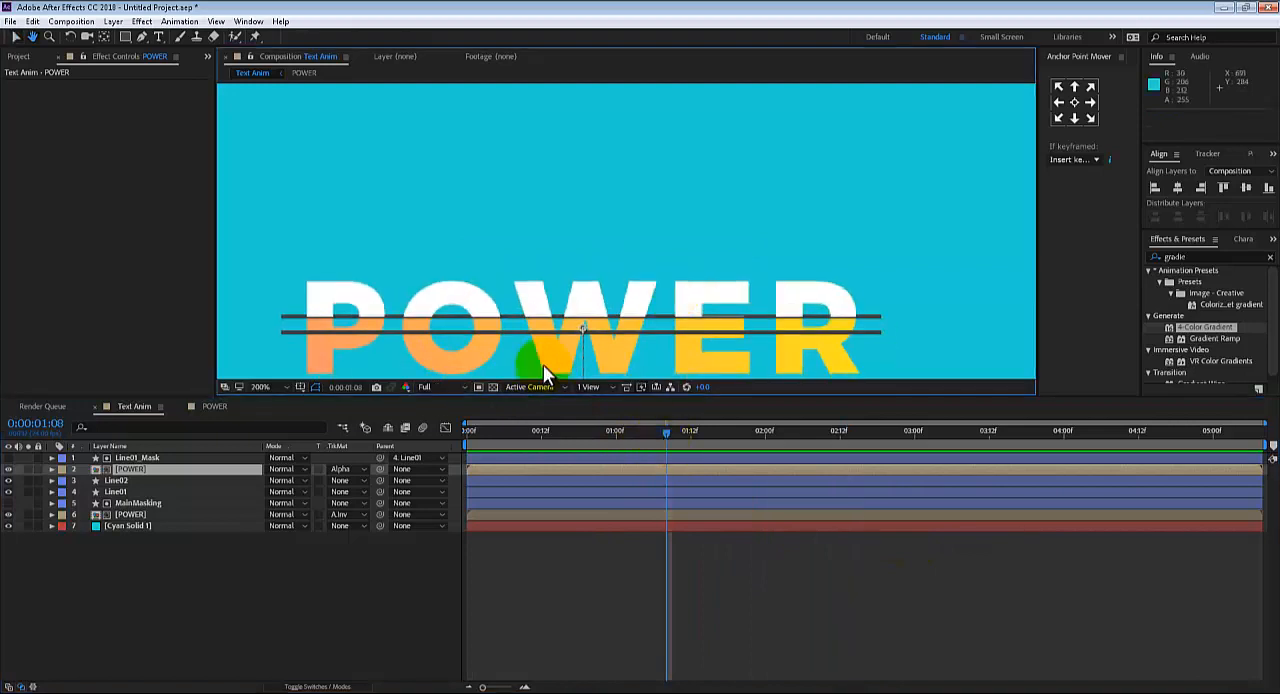
# Compare the Line01_Mask layer with the duplicated POWER layer and examine up close where the white text meets Line01
pyautogui.click(151, 456)
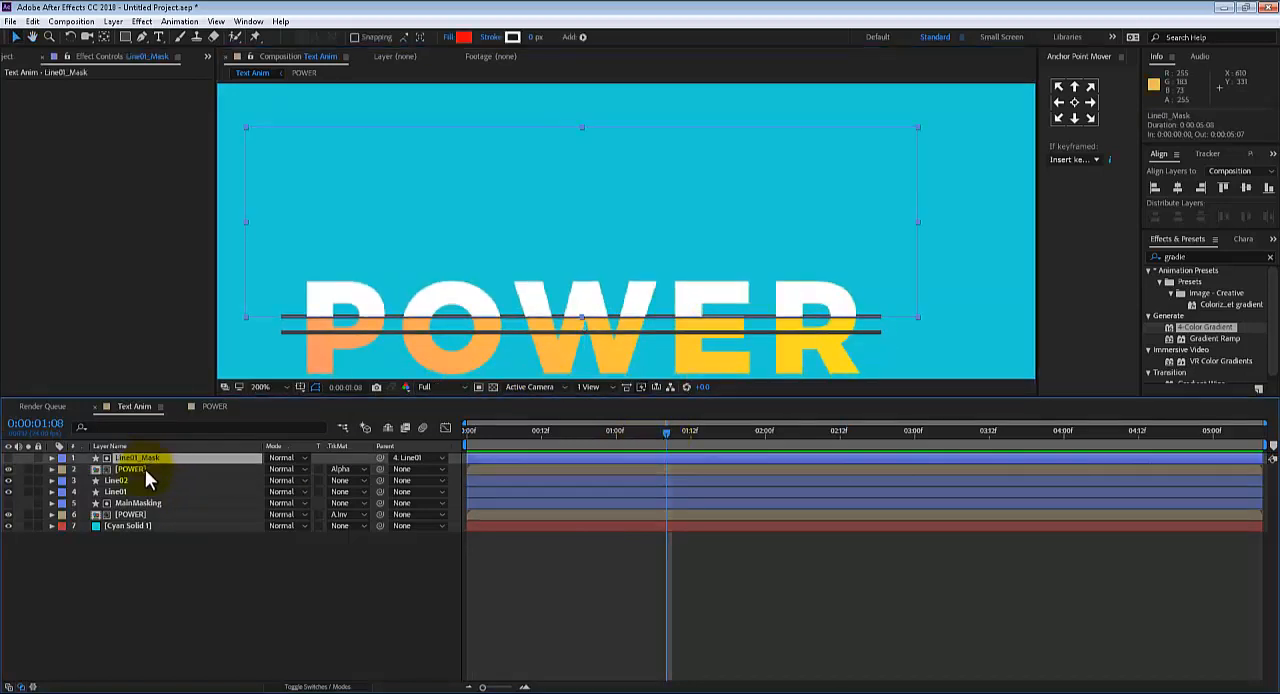
pyautogui.click(145, 469)
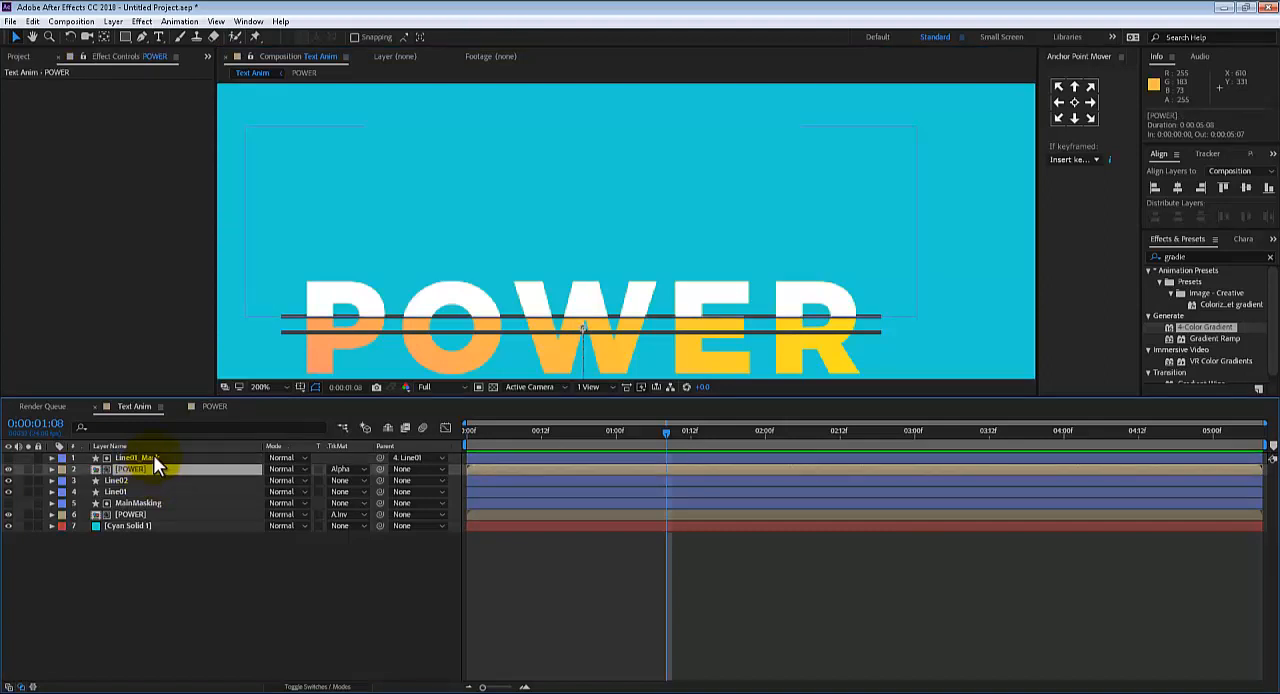
pyautogui.click(150, 458)
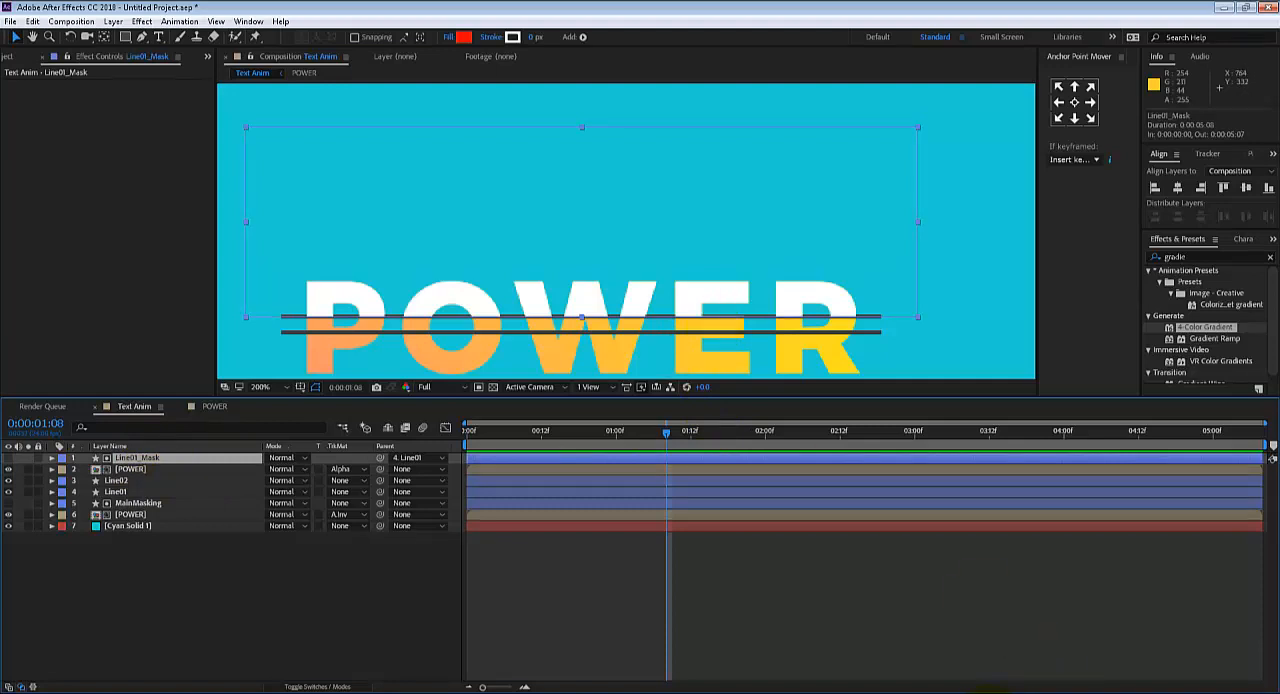
pyautogui.scroll(2, 631, 174)
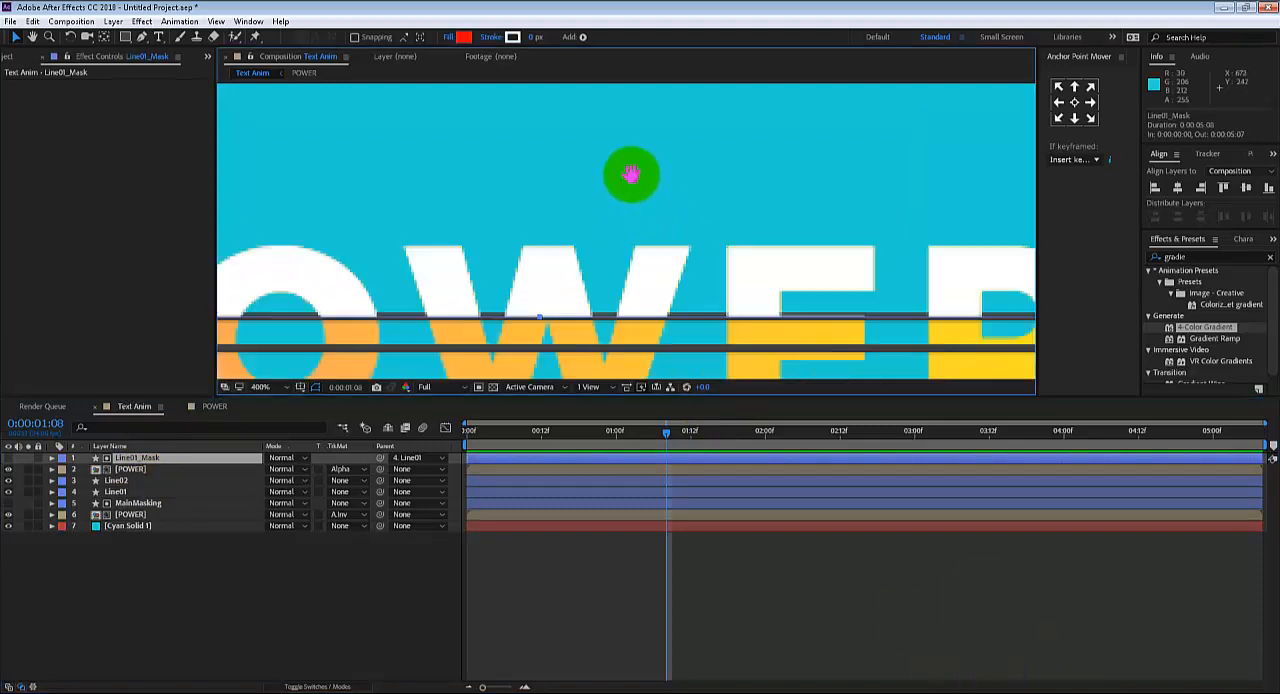
pyautogui.moveTo(631, 174); pyautogui.dragTo(639, 133)
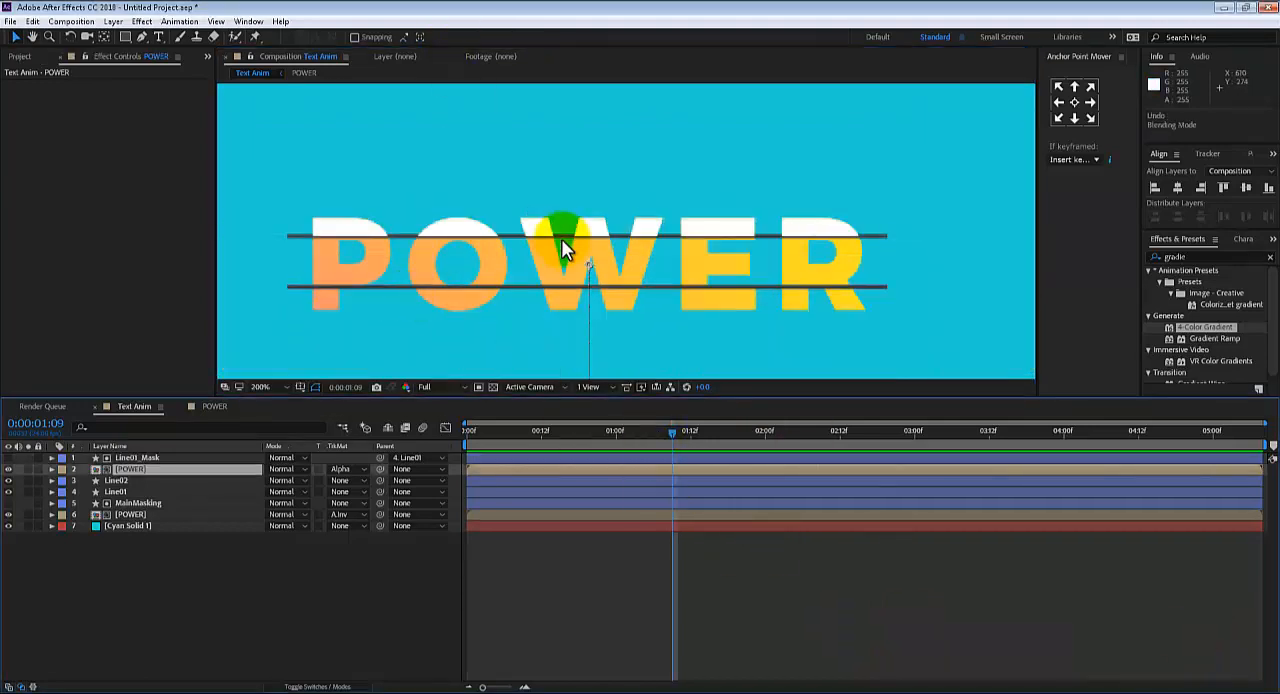
pyautogui.press('.')
pyautogui.press(',')
# Move the Line01 and Line02 layers together to the top of the layer stack, above Line01_Mask
pyautogui.click(118, 489)
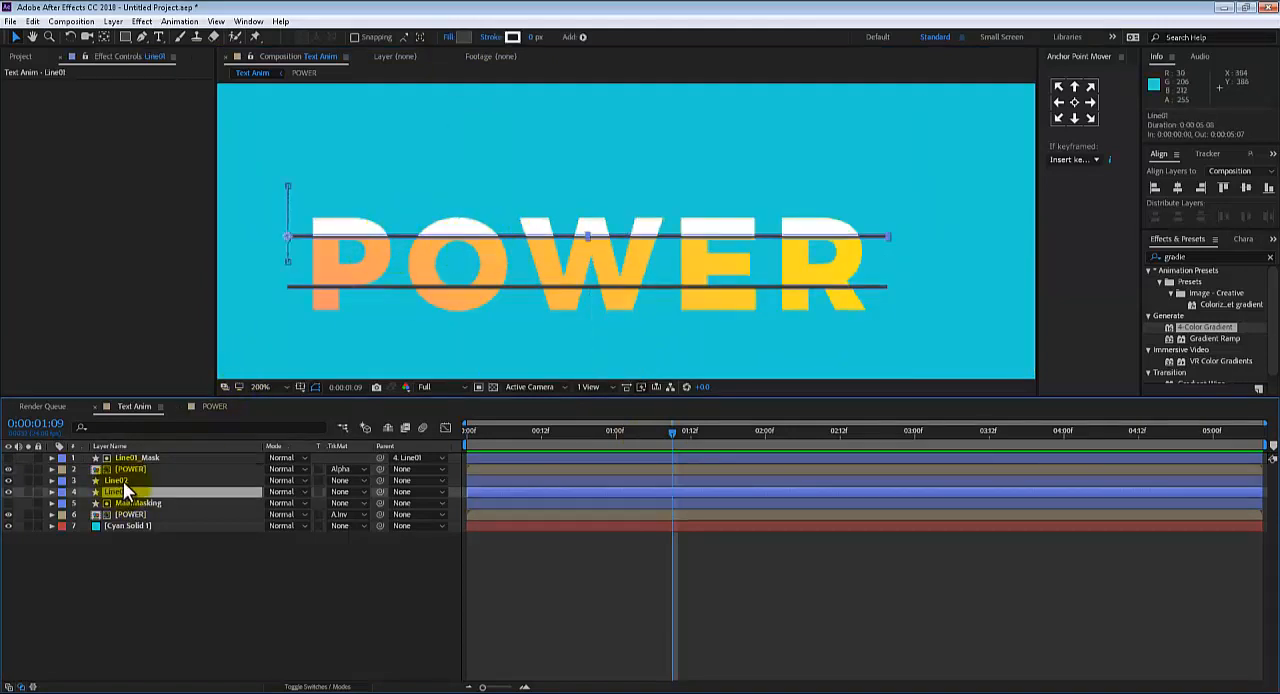
pyautogui.keyDown('shift'); pyautogui.click(123, 481); pyautogui.keyUp('shift')
pyautogui.moveTo(123, 481); pyautogui.dragTo(132, 452)
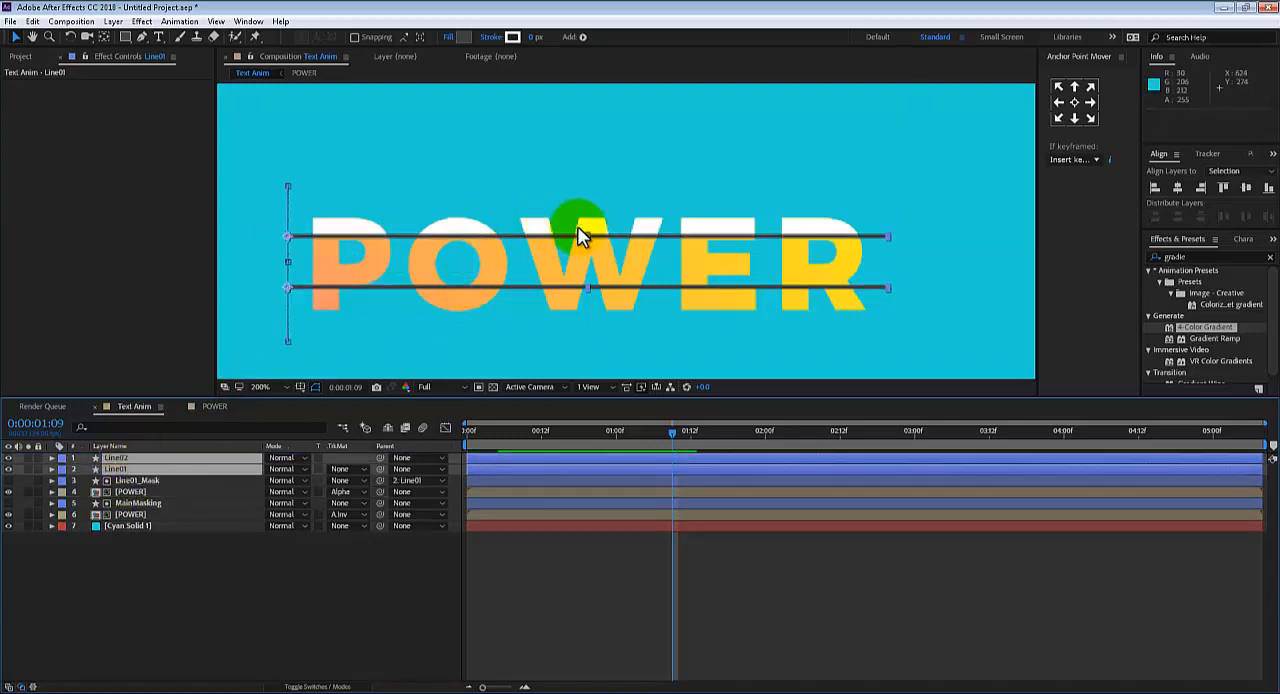
# Preview the reordered composition from the beginning and scrub to 0:00:01:11 to examine the lines around the POWER text
pyautogui.scroll(-1, 595, 270)
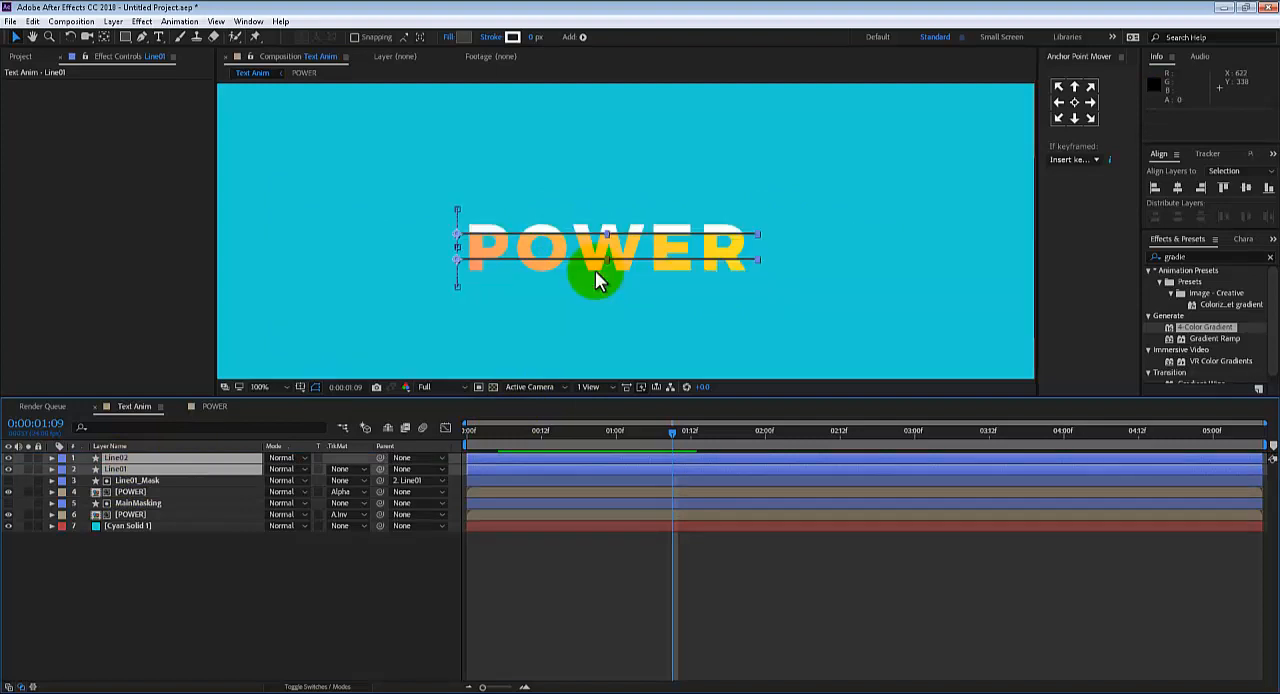
pyautogui.click(890, 316)
pyautogui.scroll(-2, 838, 292)
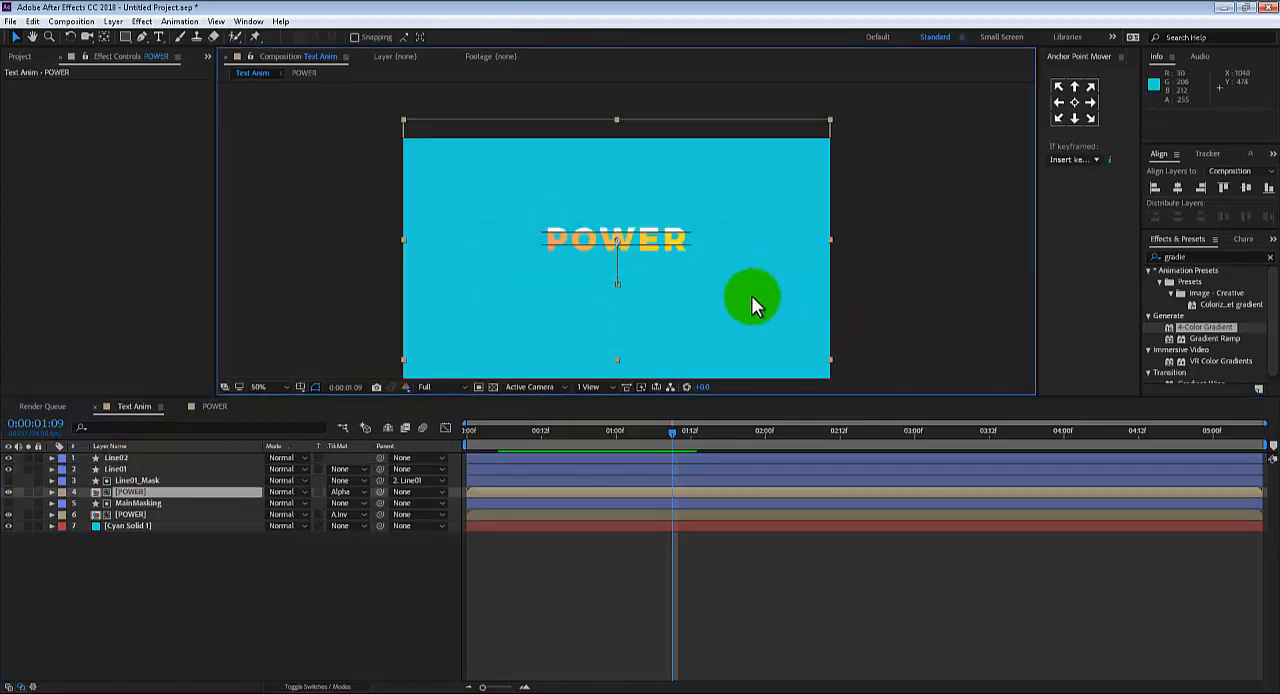
pyautogui.moveTo(751, 295); pyautogui.dragTo(749, 262)
pyautogui.click(483, 437)
pyautogui.press('space')
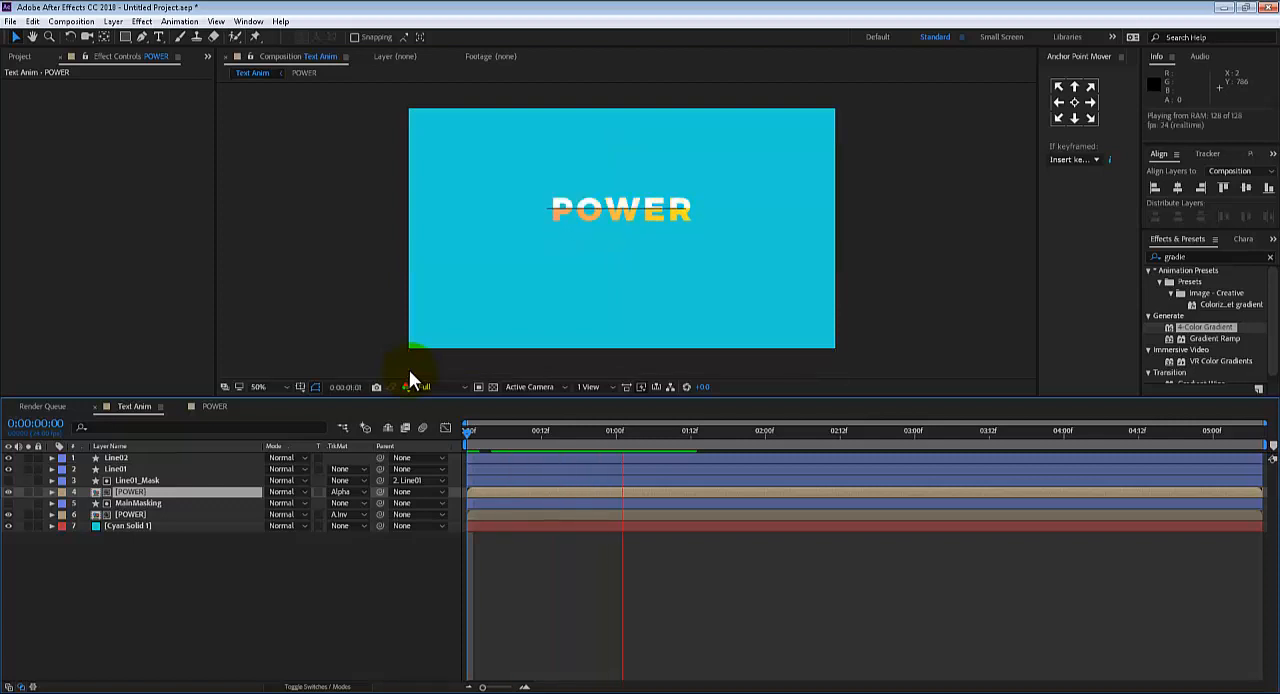
pyautogui.moveTo(535, 430); pyautogui.dragTo(689, 466)
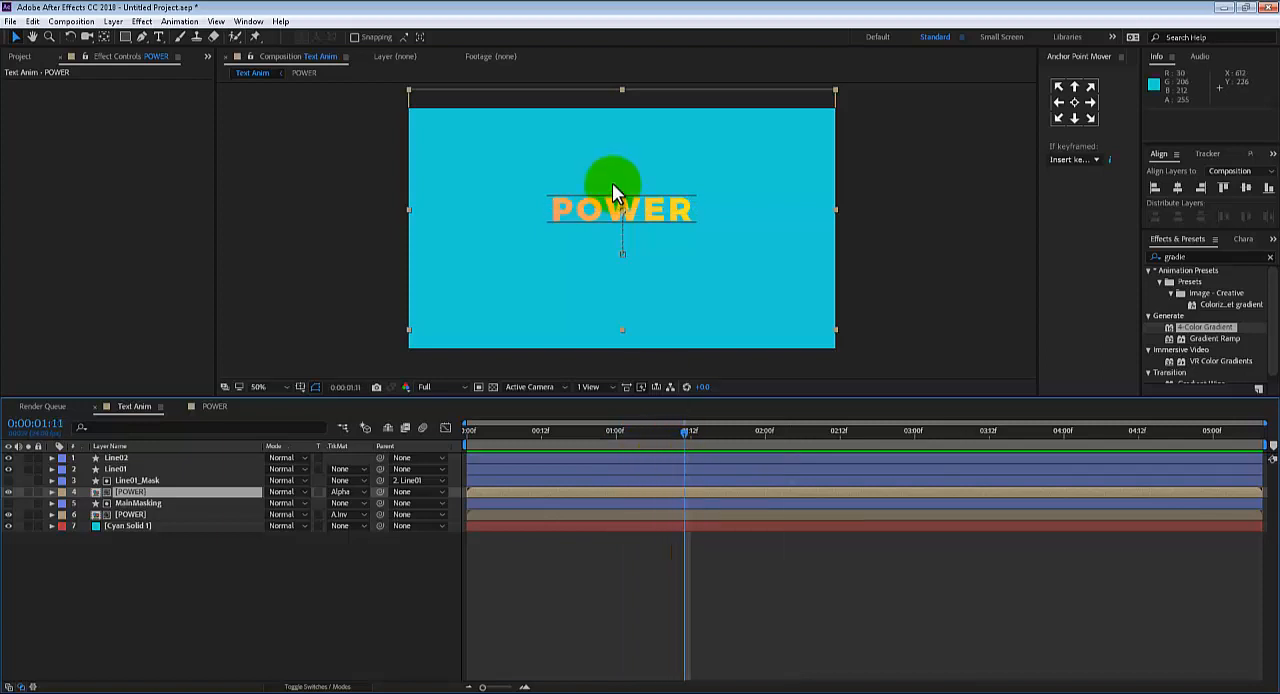
pyautogui.scroll(2, 617, 234)
pyautogui.moveTo(598, 259); pyautogui.dragTo(580, 314)
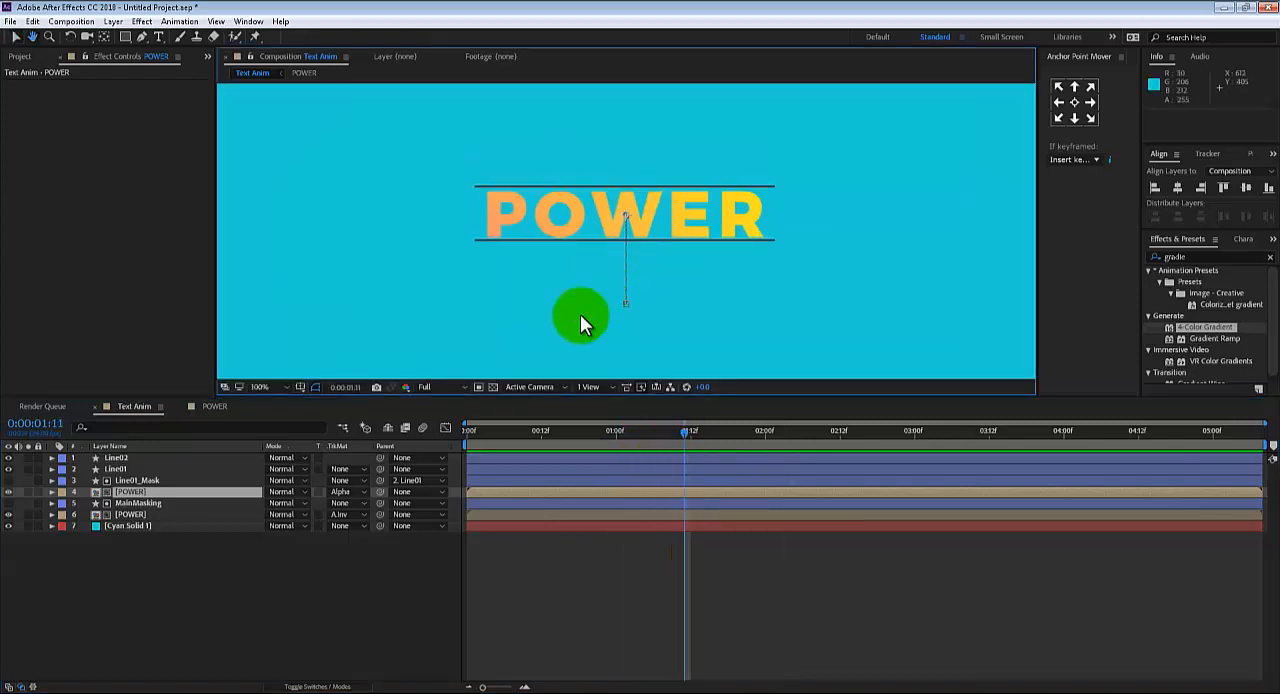
# Draw a red rectangle about 494 by 110 px on a new shape layer, with its upper edge along Line02 below POWER
pyautogui.click(128, 459)
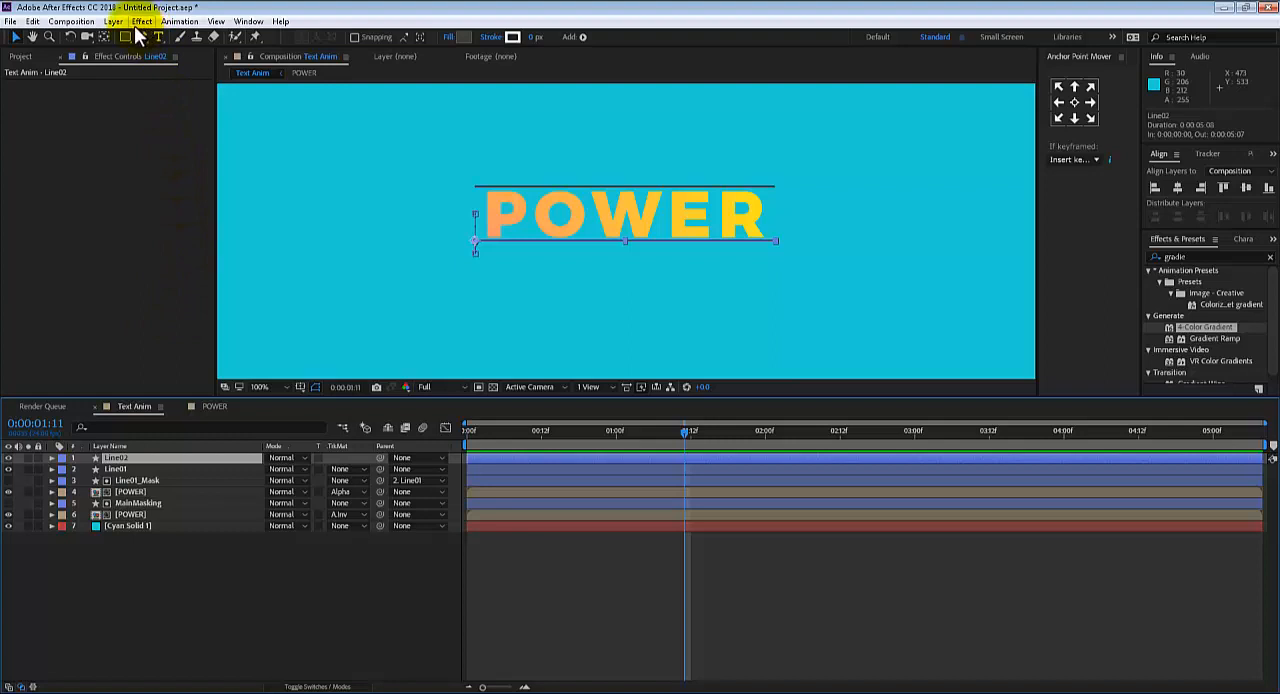
pyautogui.click(167, 536)
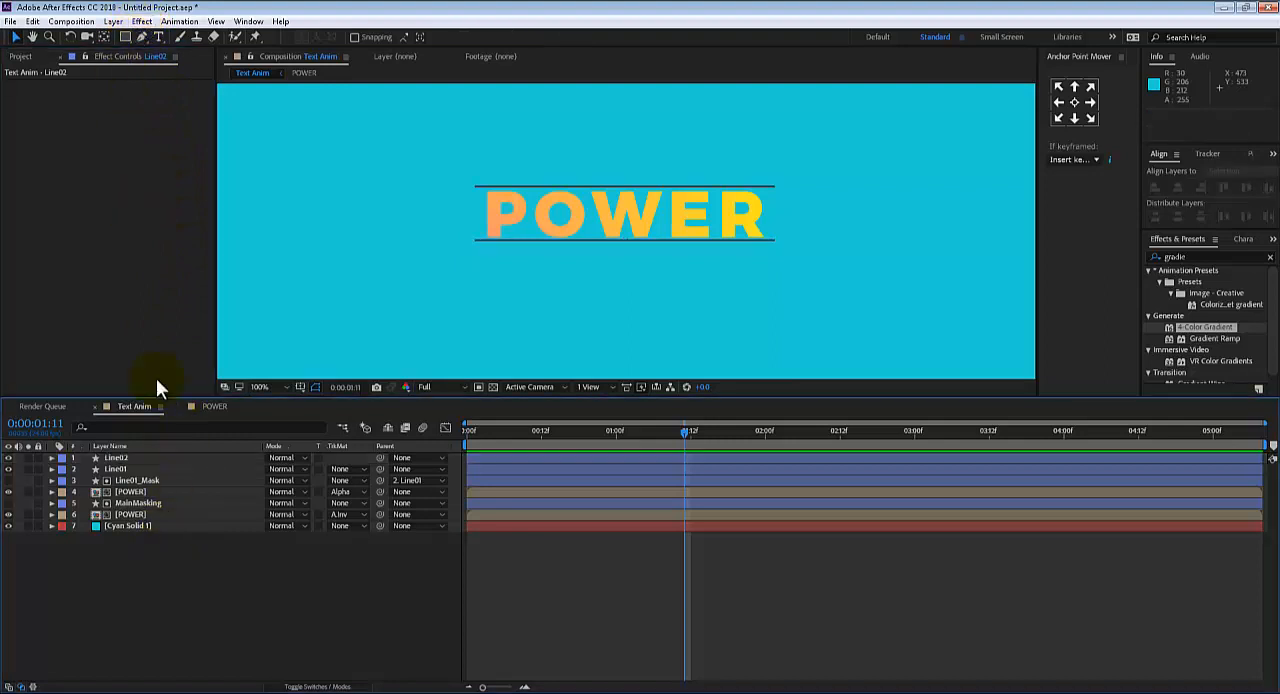
pyautogui.click(124, 37)
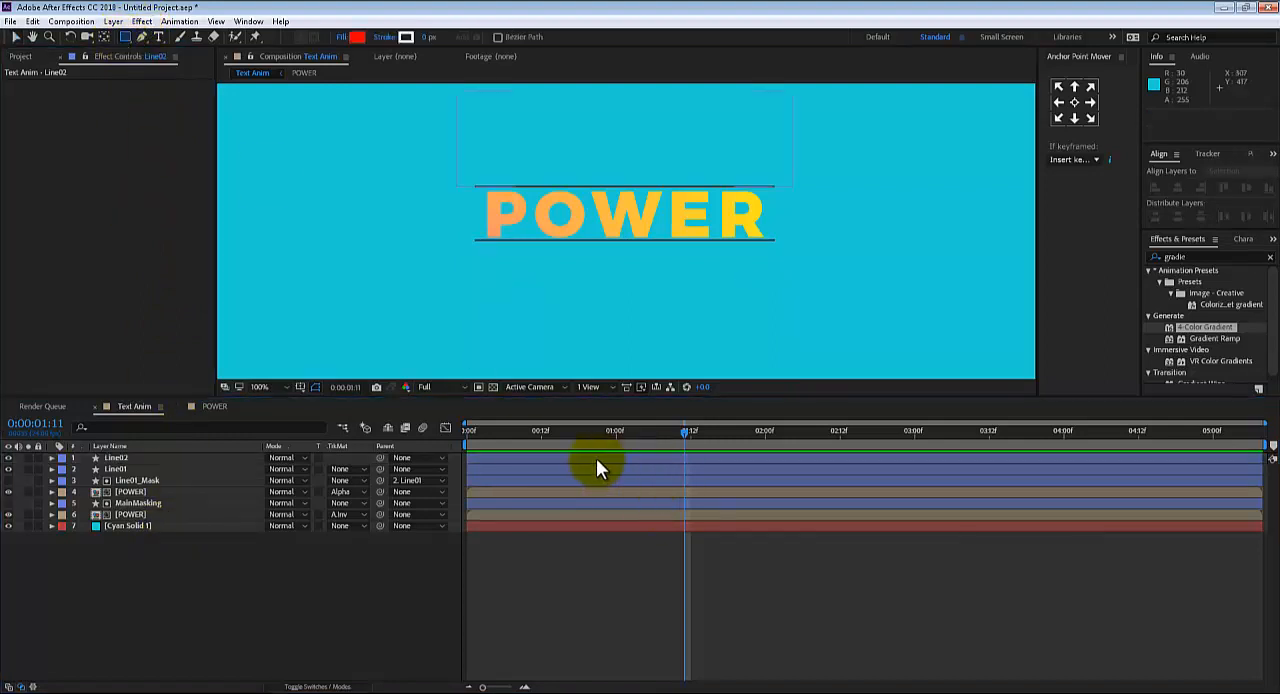
pyautogui.click(120, 468)
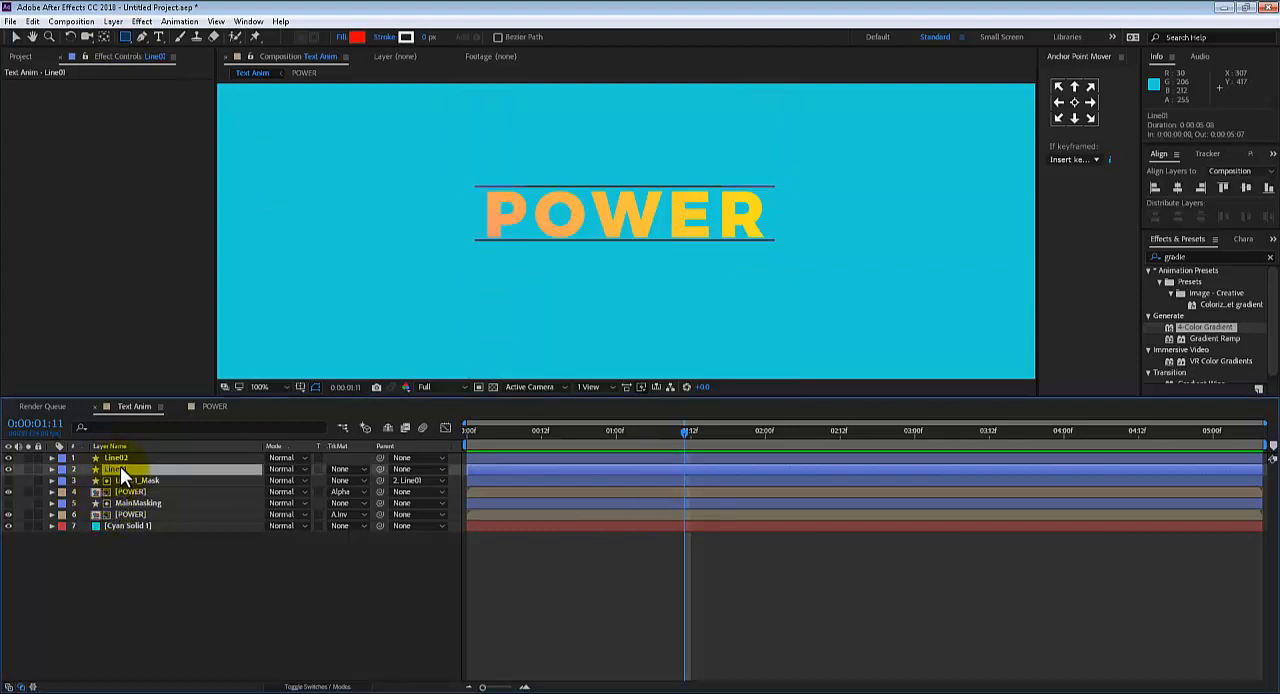
pyautogui.click(155, 568)
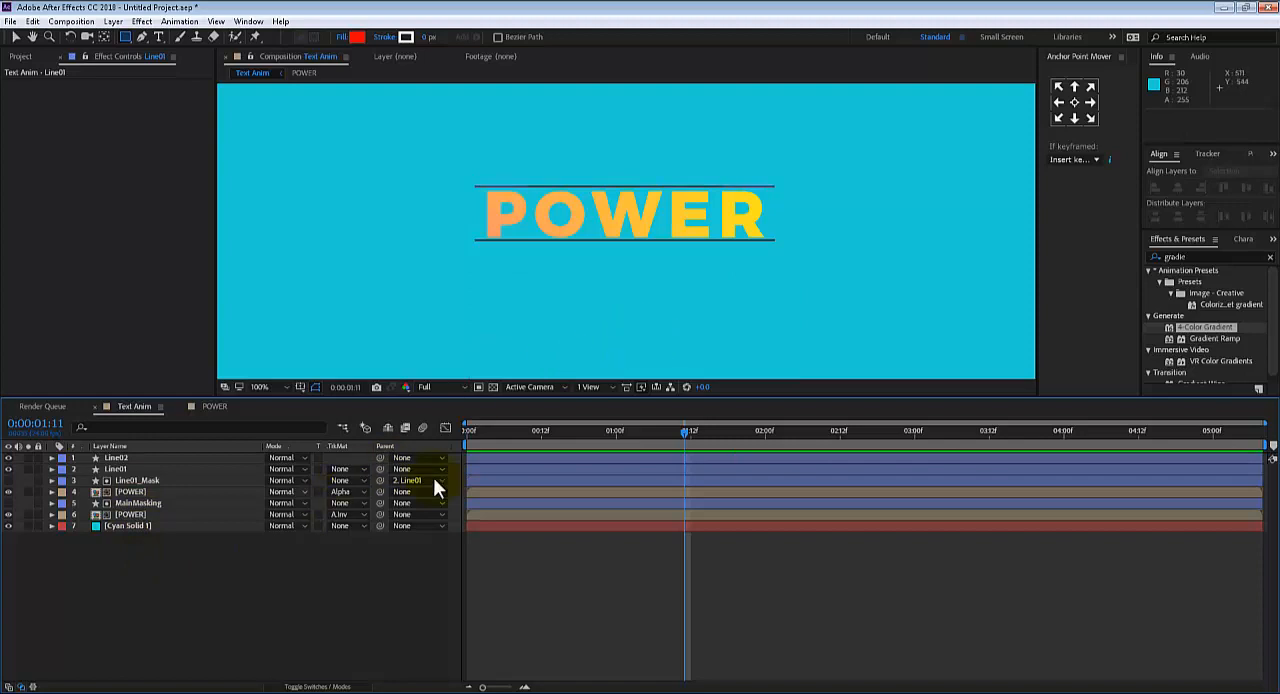
pyautogui.moveTo(801, 312)
pyautogui.mouseDown()
pyautogui.moveTo(663, 306)
pyautogui.moveTo(477, 241)
pyautogui.mouseUp()
pyautogui.press('.')
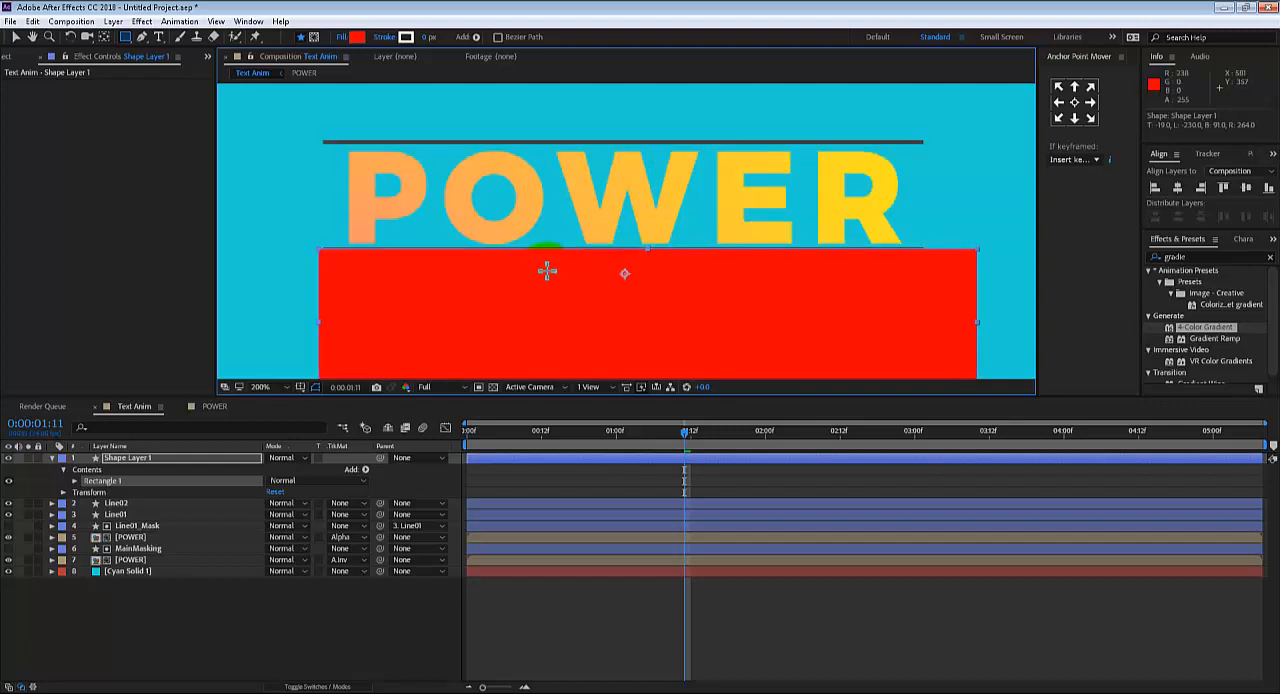
pyautogui.press(',')
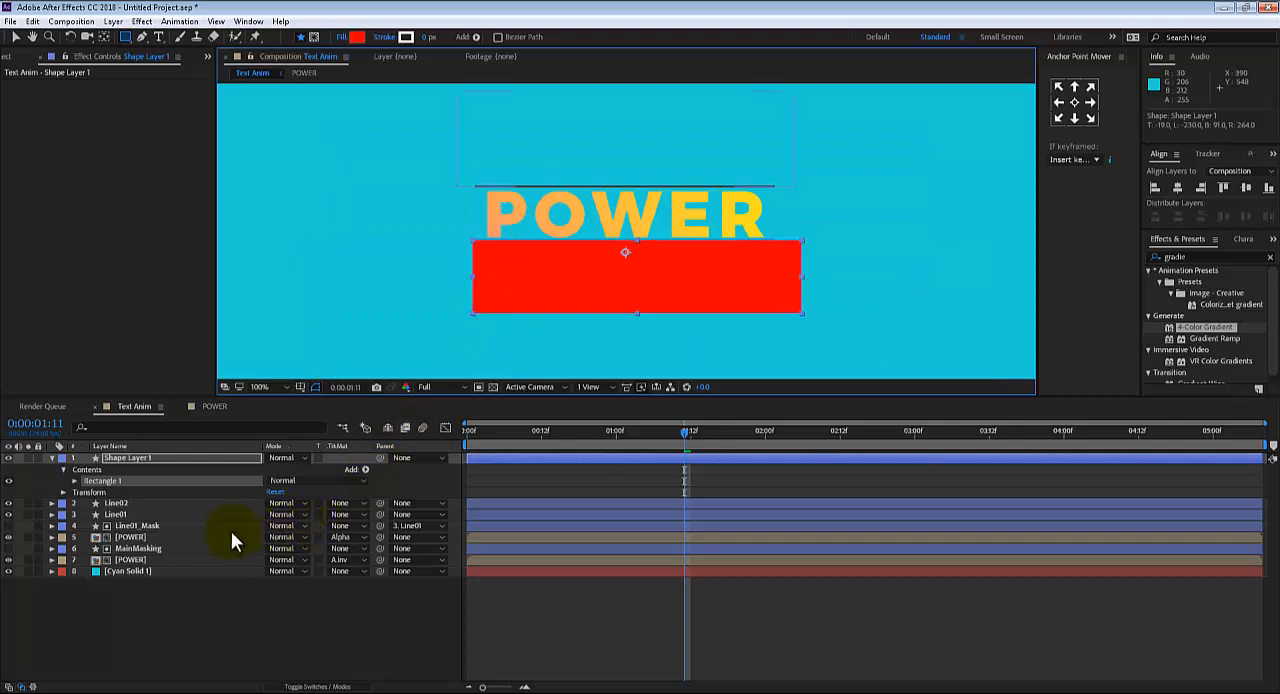
# Rename the new shape layer Line02_Mask, parent it to Line02 and scrub to 0:00:01:09 to check that it follows the line
pyautogui.click(119, 456)
pyautogui.press('Return')
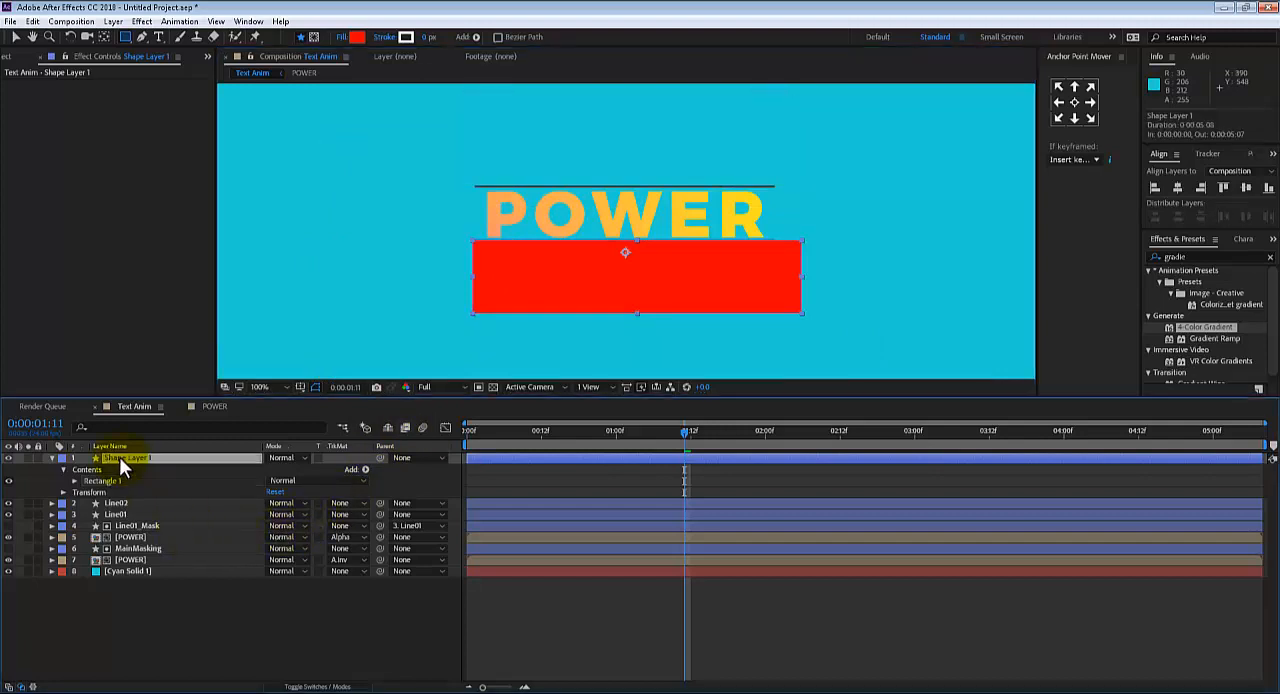
pyautogui.write('Line02_Mask')
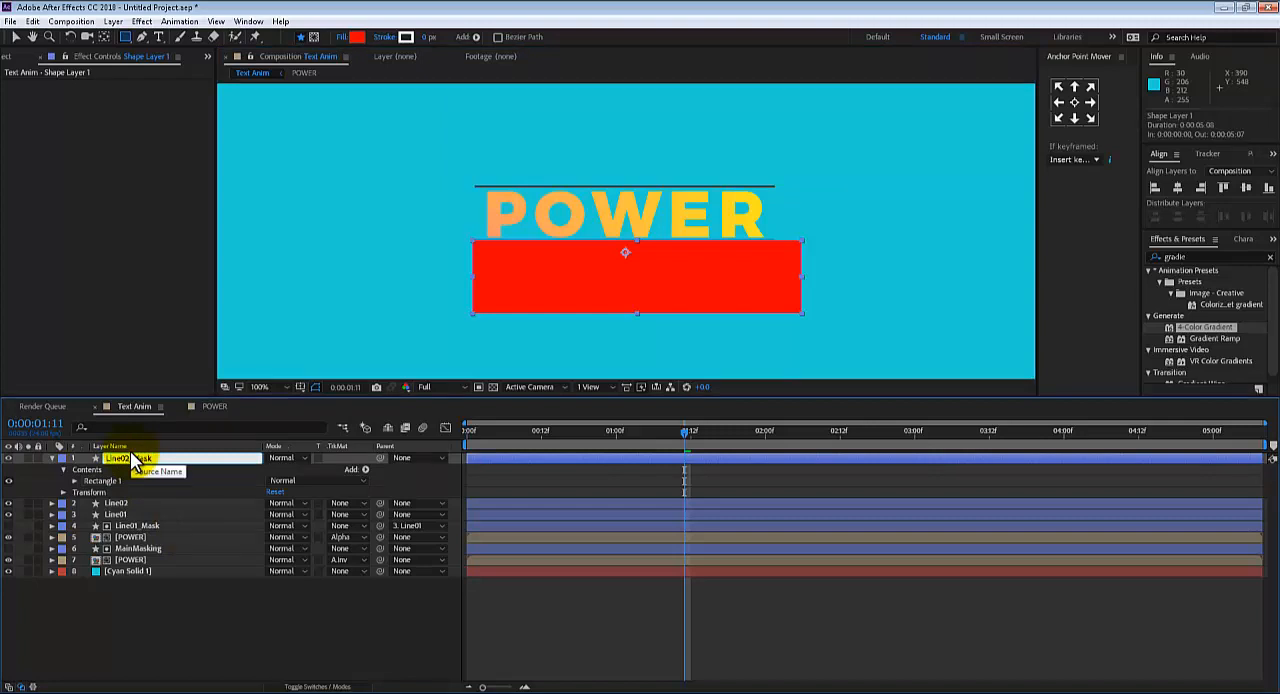
pyautogui.press('Return')
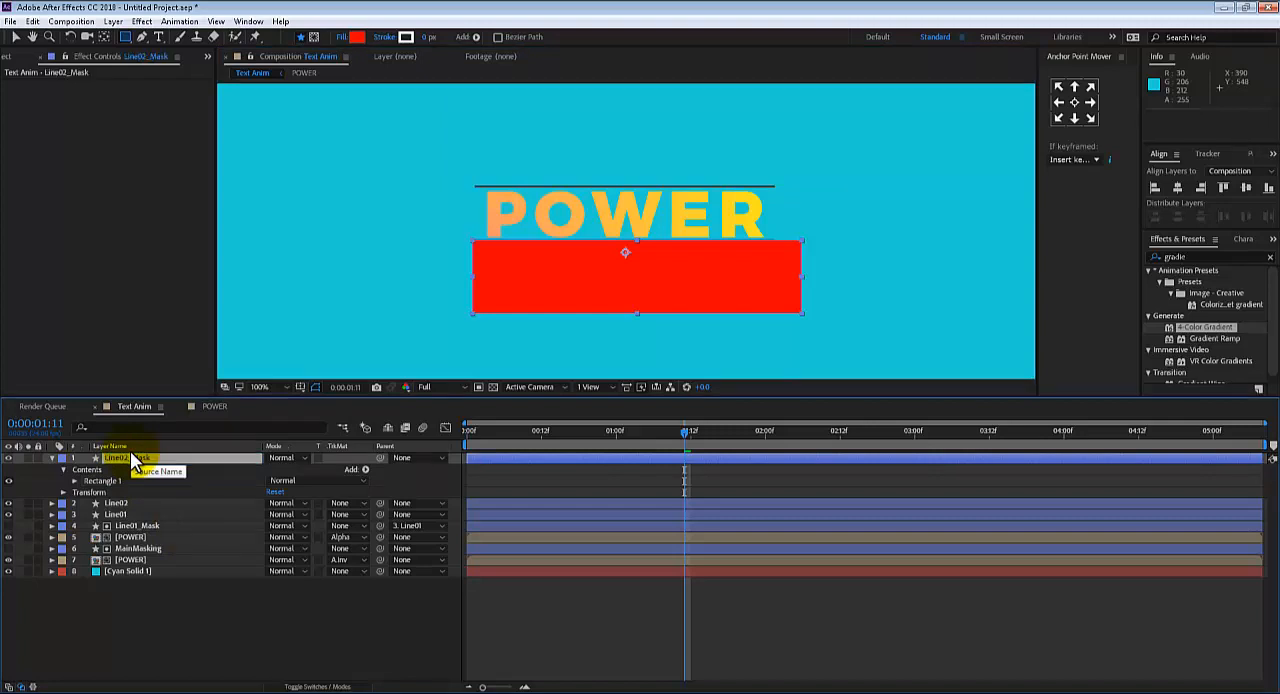
pyautogui.moveTo(380, 459); pyautogui.dragTo(125, 502)
pyautogui.moveTo(683, 436)
pyautogui.mouseDown()
pyautogui.moveTo(655, 428)
pyautogui.moveTo(698, 432)
pyautogui.moveTo(530, 428)
pyautogui.moveTo(689, 430)
pyautogui.moveTo(636, 427)
pyautogui.moveTo(672, 428)
pyautogui.mouseUp()
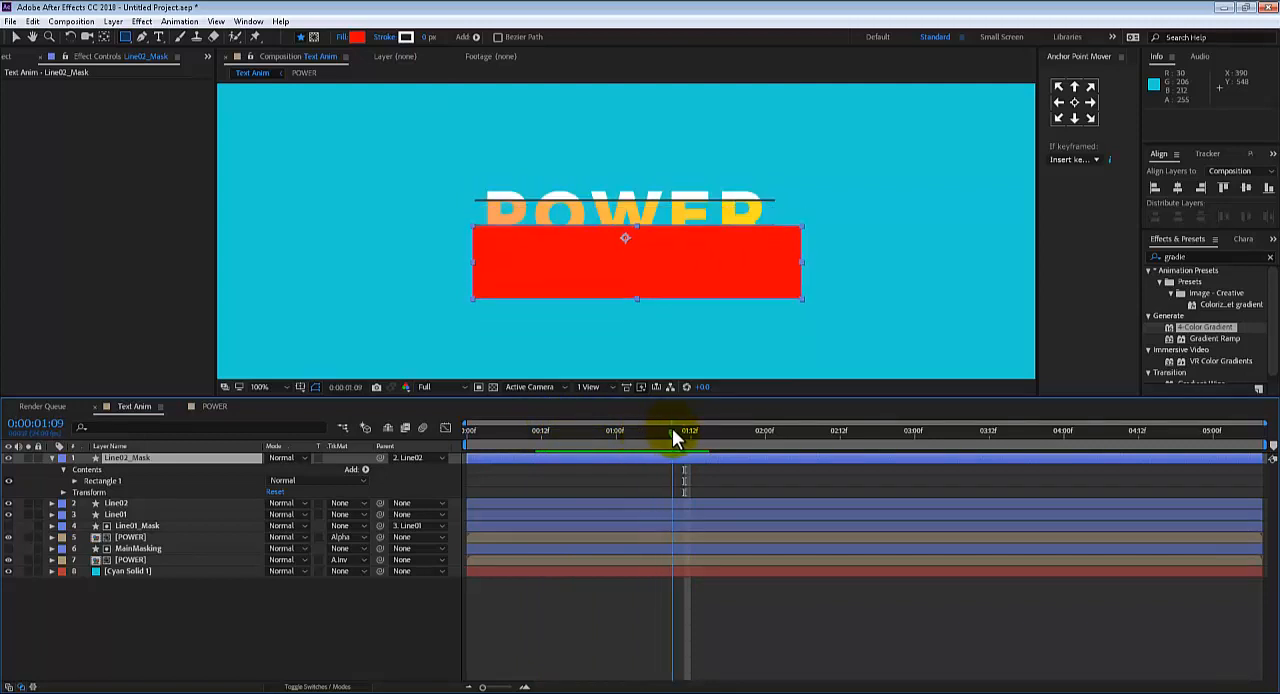
# Duplicate the alpha-matted POWER layer and place Line02_Mask directly above the new duplicate
pyautogui.click(131, 536)
pyautogui.hotkey('ctrl', 'd')
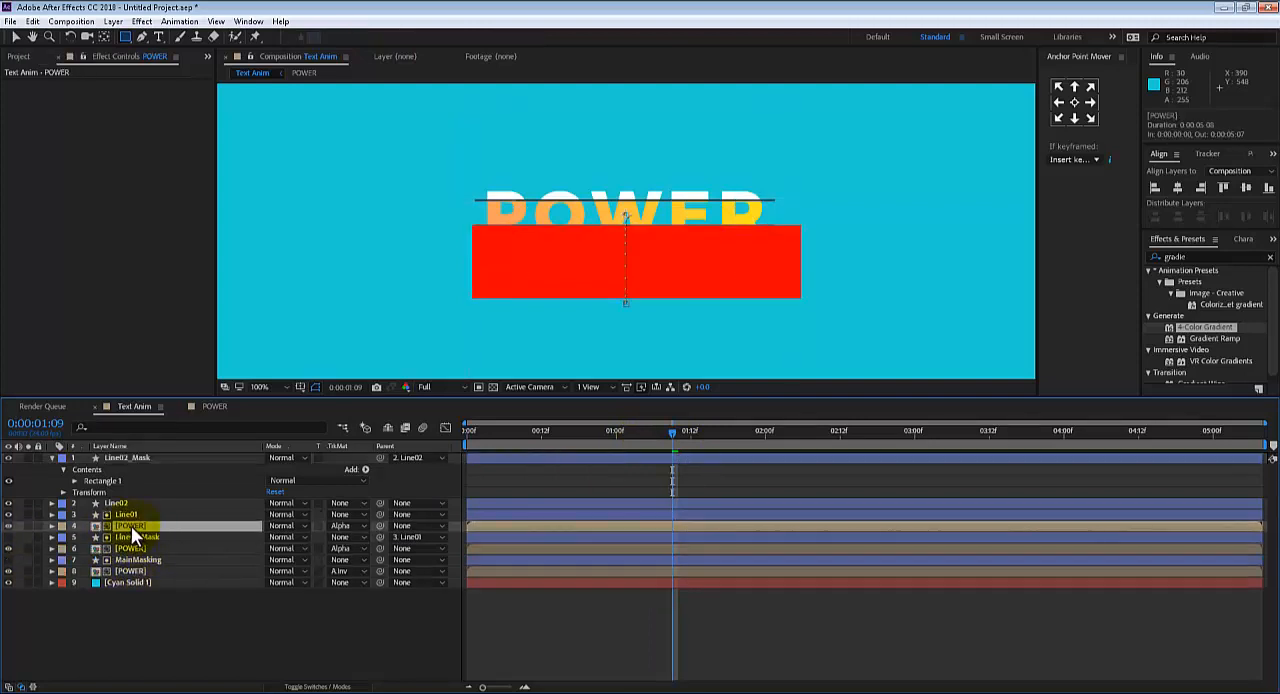
pyautogui.moveTo(120, 462); pyautogui.dragTo(123, 520)
pyautogui.press('p')
pyautogui.press('p')
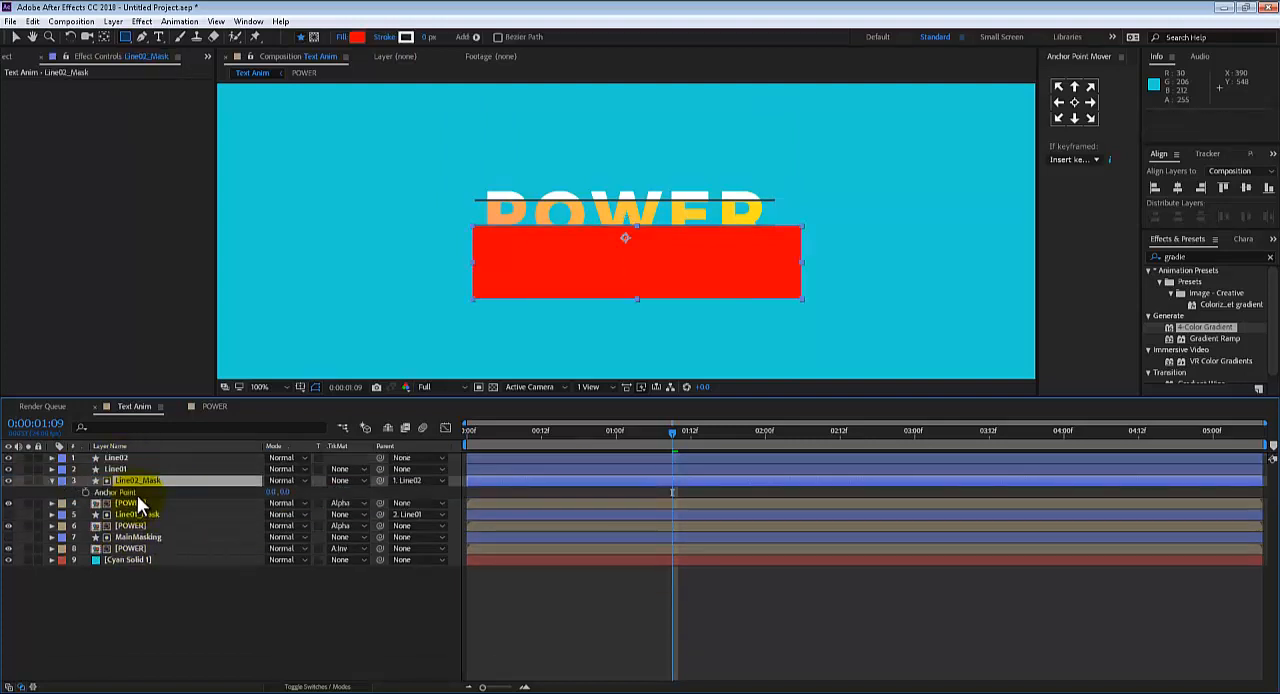
# Set the track matte of the POWER layer directly below Line02_Mask to Alpha Matte "Line02_Mask"
pyautogui.click(136, 514)
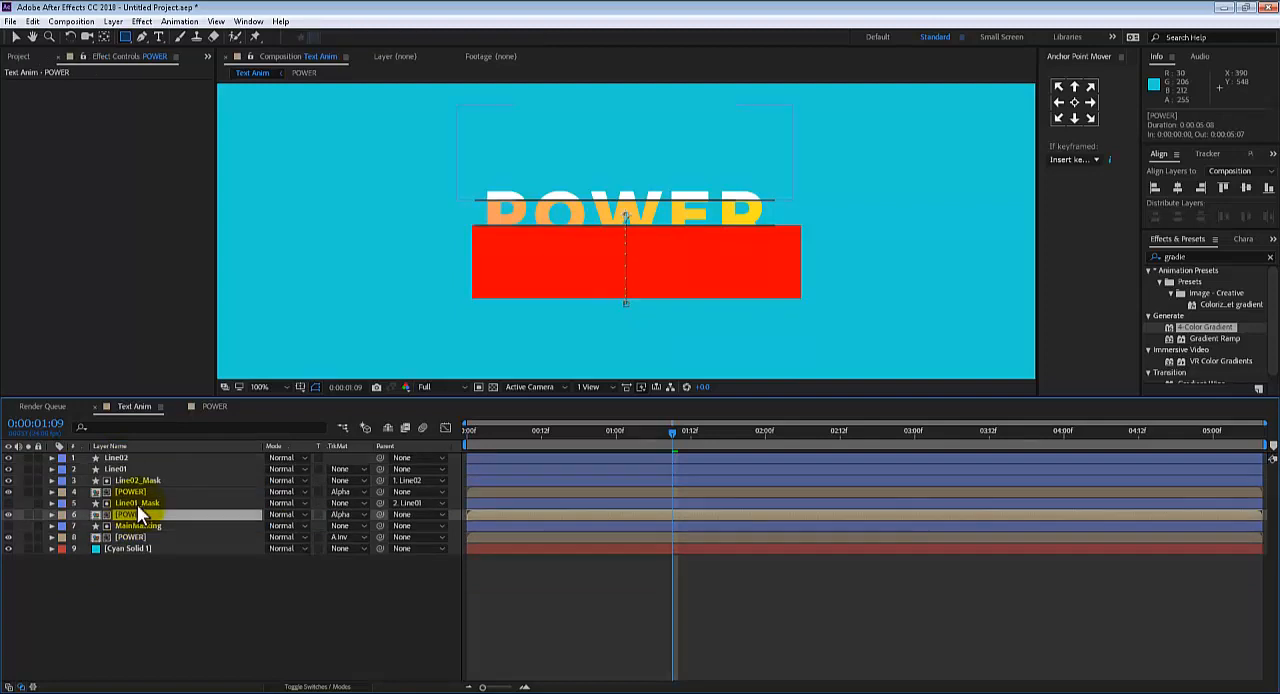
pyautogui.click(138, 502)
pyautogui.click(143, 491)
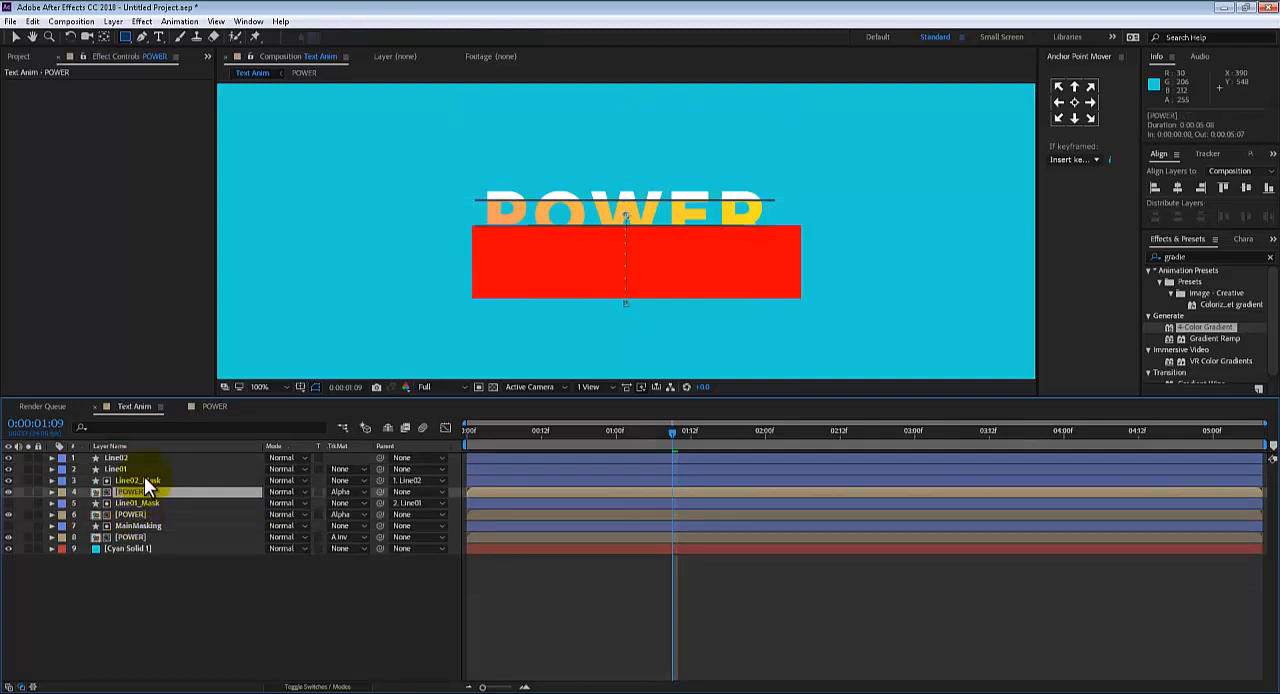
pyautogui.click(144, 477)
pyautogui.click(142, 489)
pyautogui.click(341, 490)
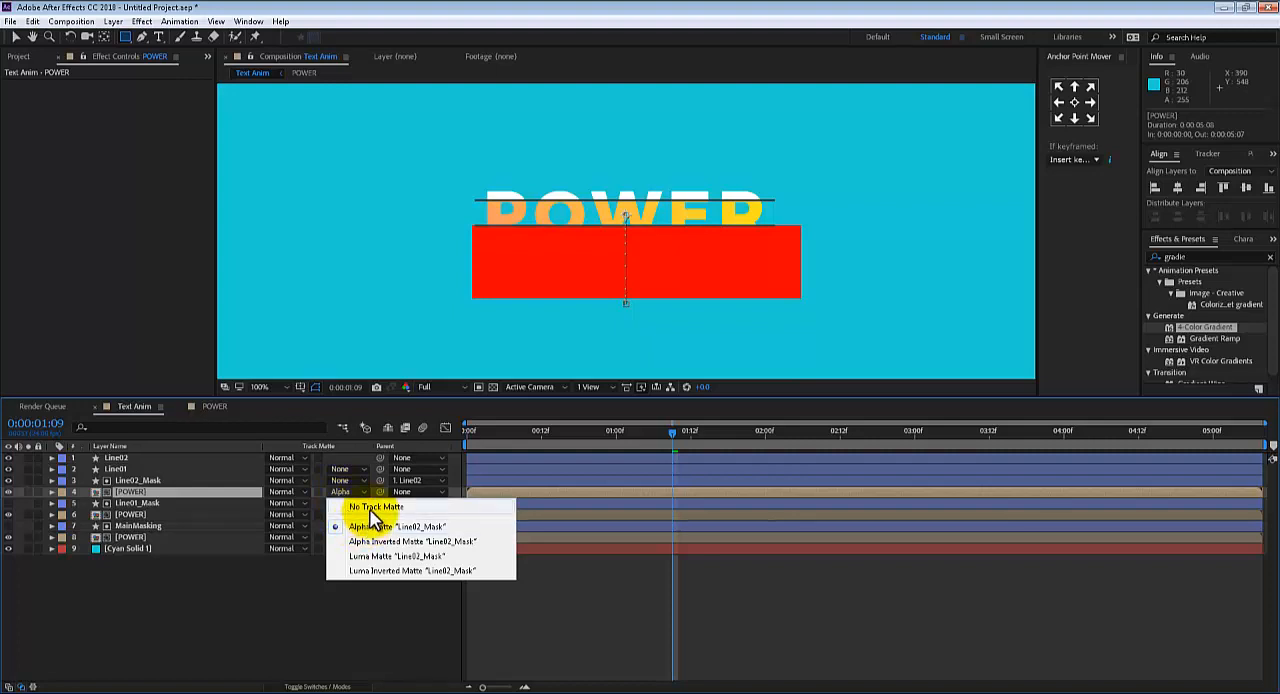
pyautogui.click(362, 511)
pyautogui.click(340, 491)
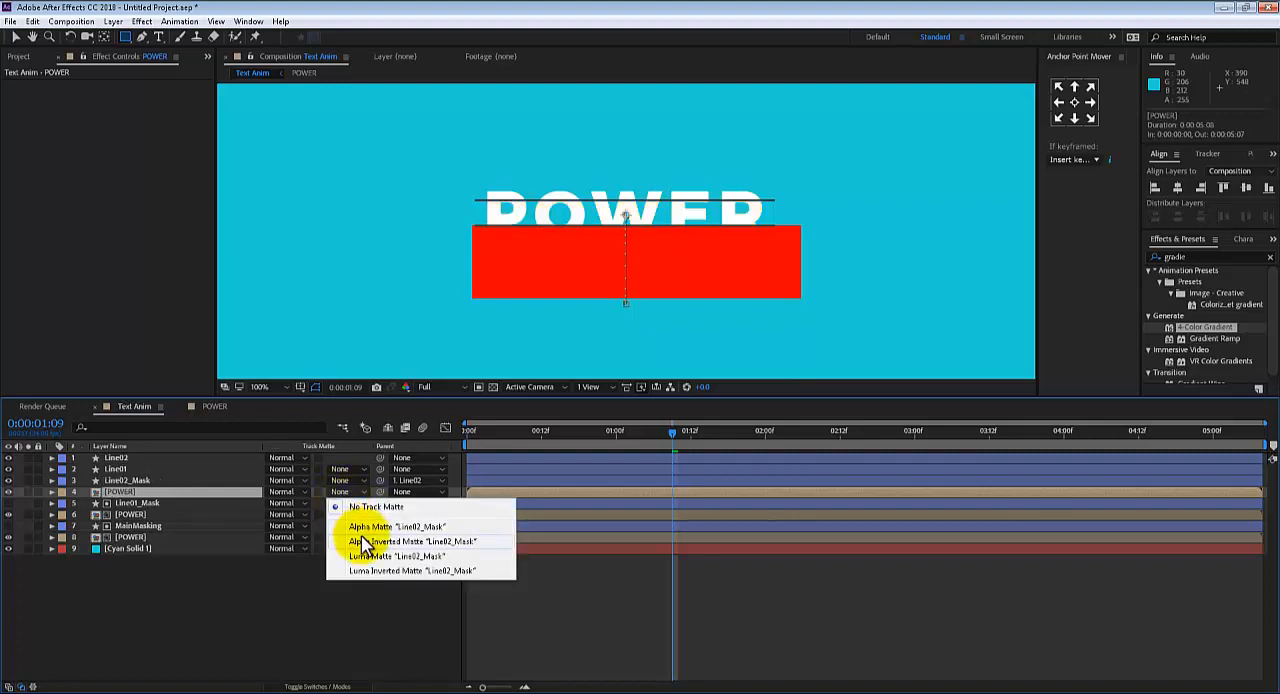
pyautogui.click(372, 530)
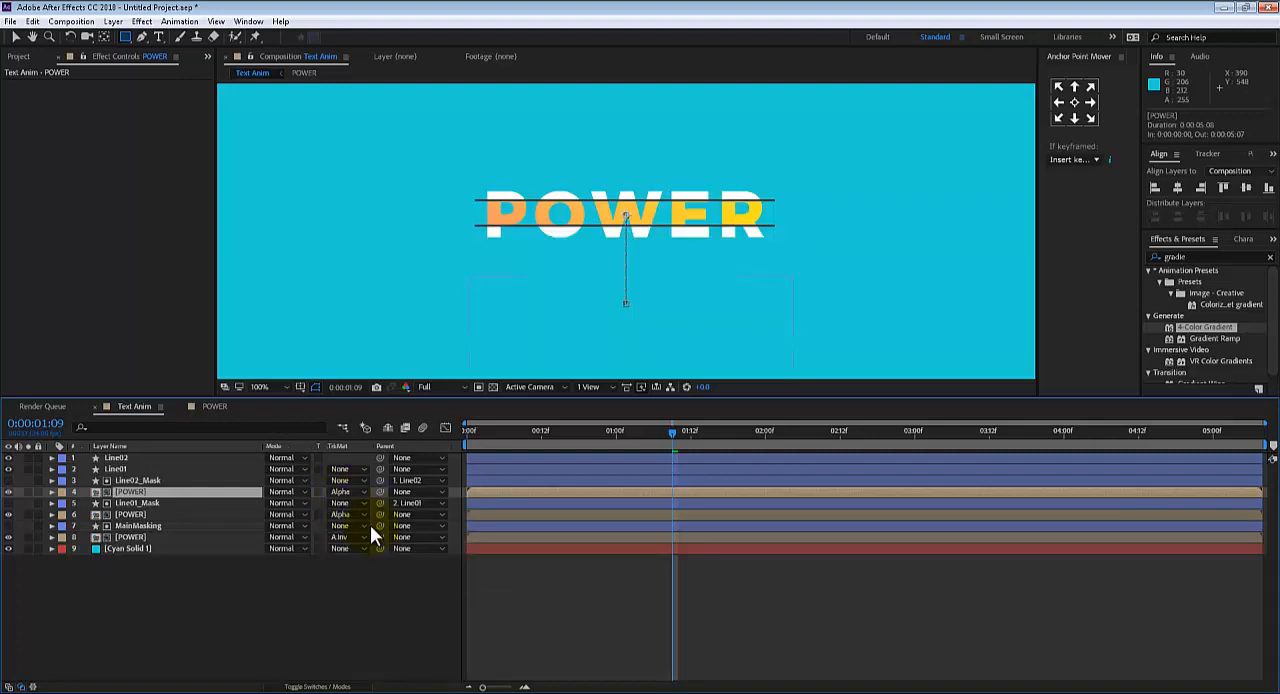
# Preview the whole composition repeatedly at reduced zoom to examine the POWER reveal between the moving lines
pyautogui.press('space')
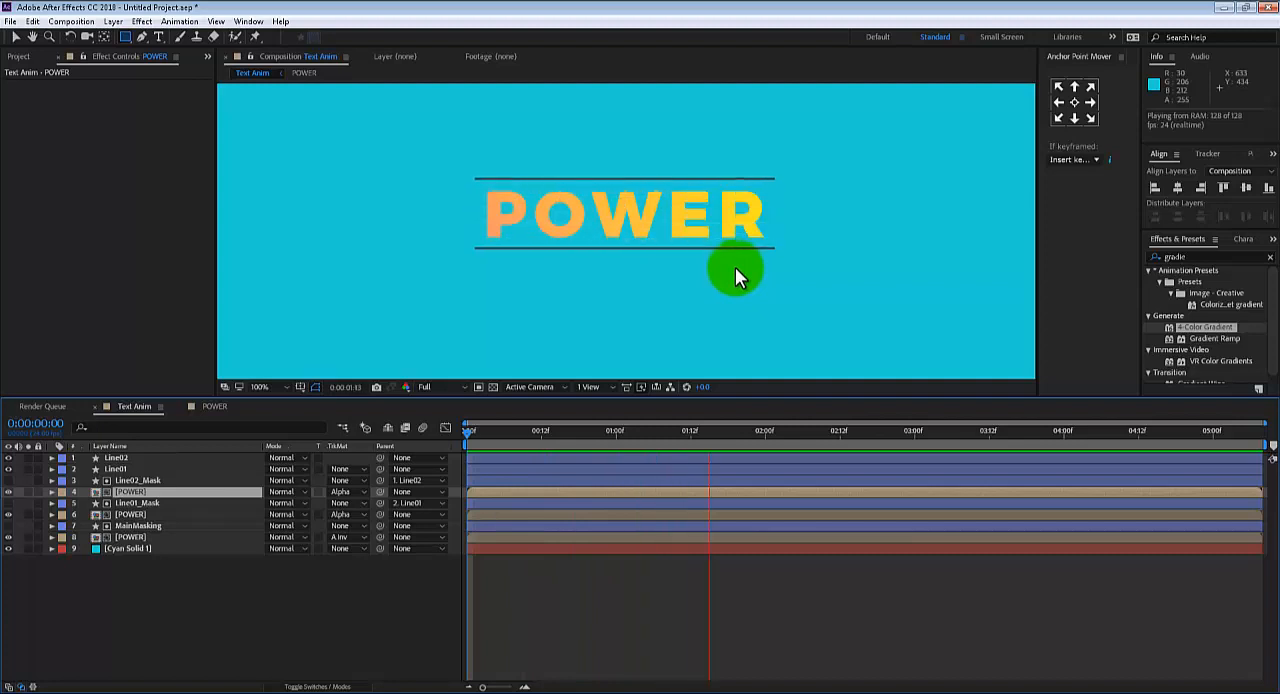
pyautogui.press(',')
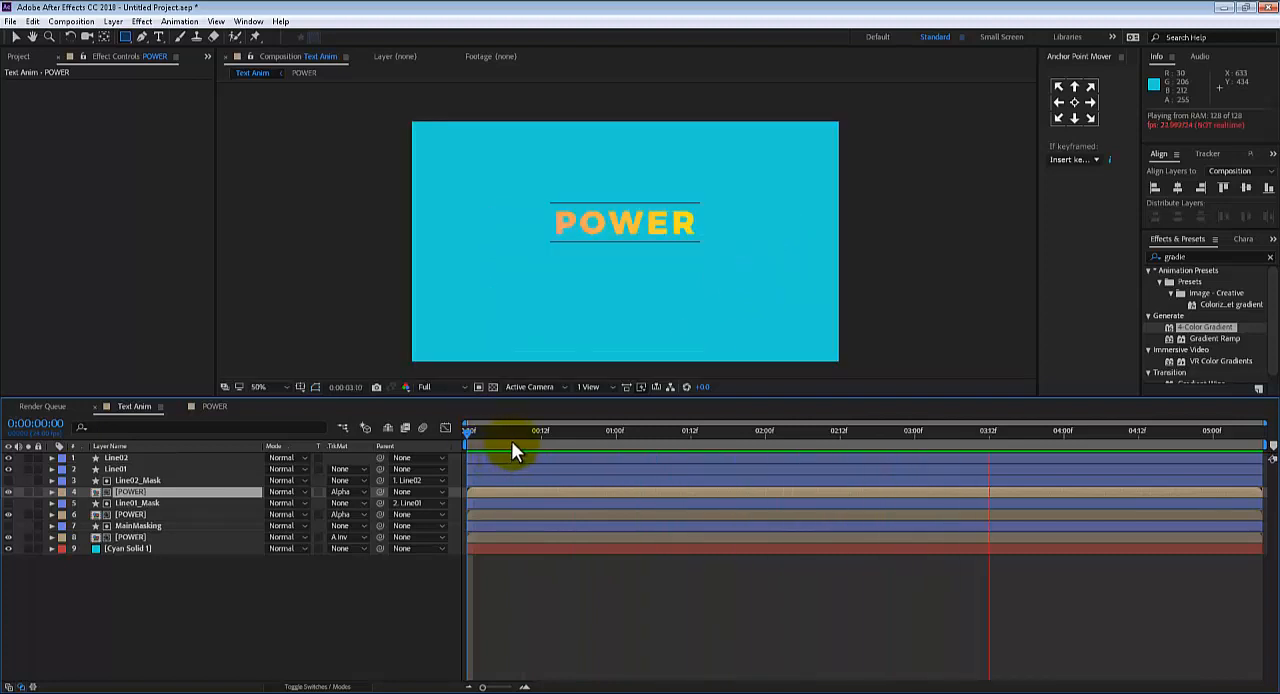
pyautogui.press('space')
pyautogui.press('space')
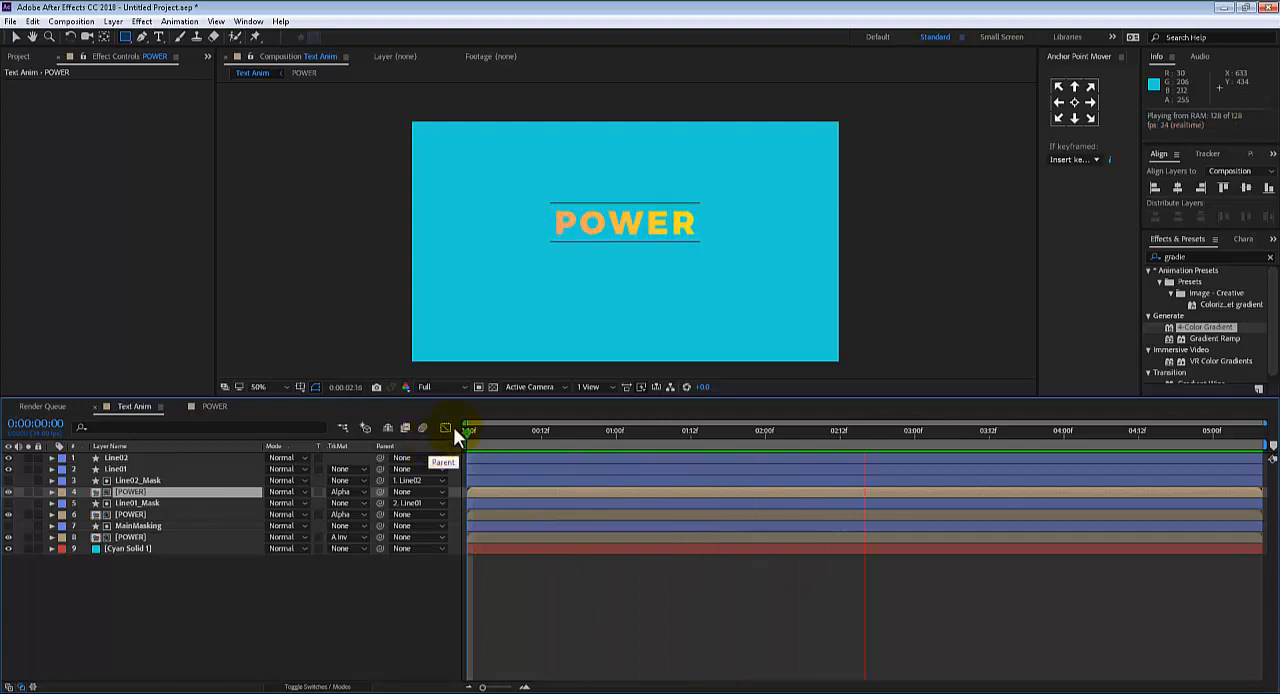
pyautogui.press('space')
pyautogui.moveTo(699, 438); pyautogui.dragTo(418, 388)
pyautogui.press('space')
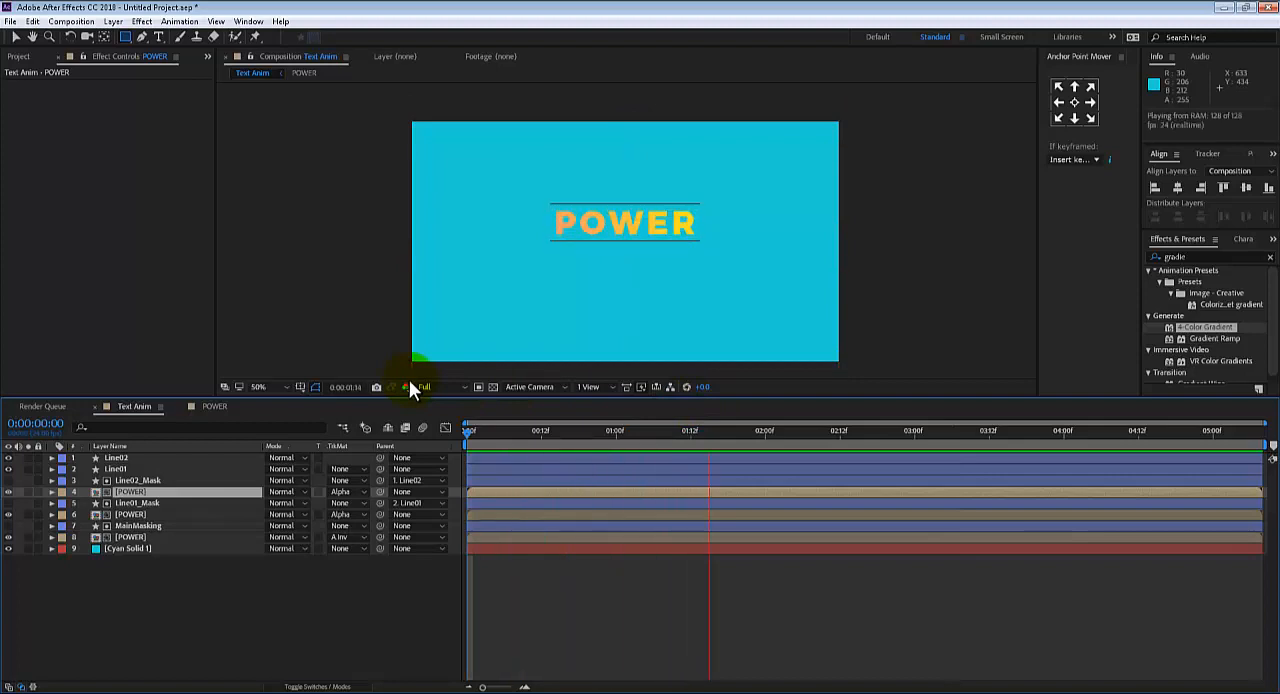
pyautogui.press('space')
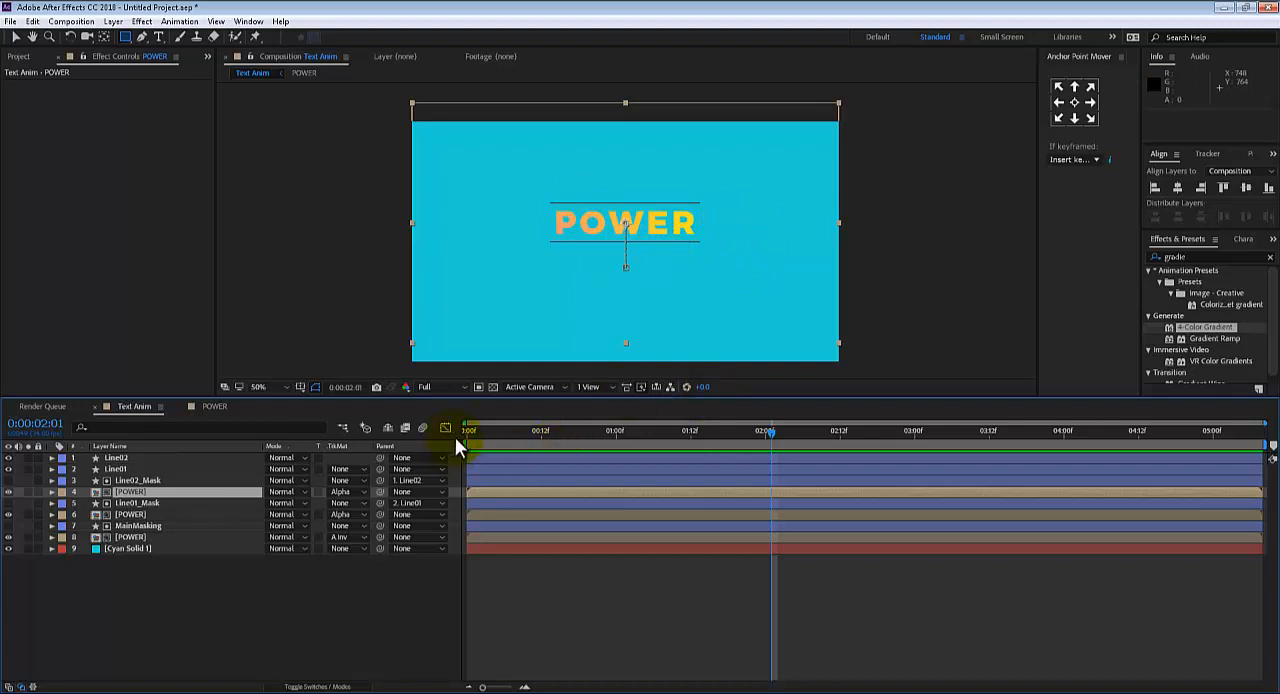
# Set the current time to 0:00:02:00, duplicate the upper POWER layer and place the copy at the top of the layer stack
pyautogui.moveTo(467, 431); pyautogui.dragTo(796, 420)
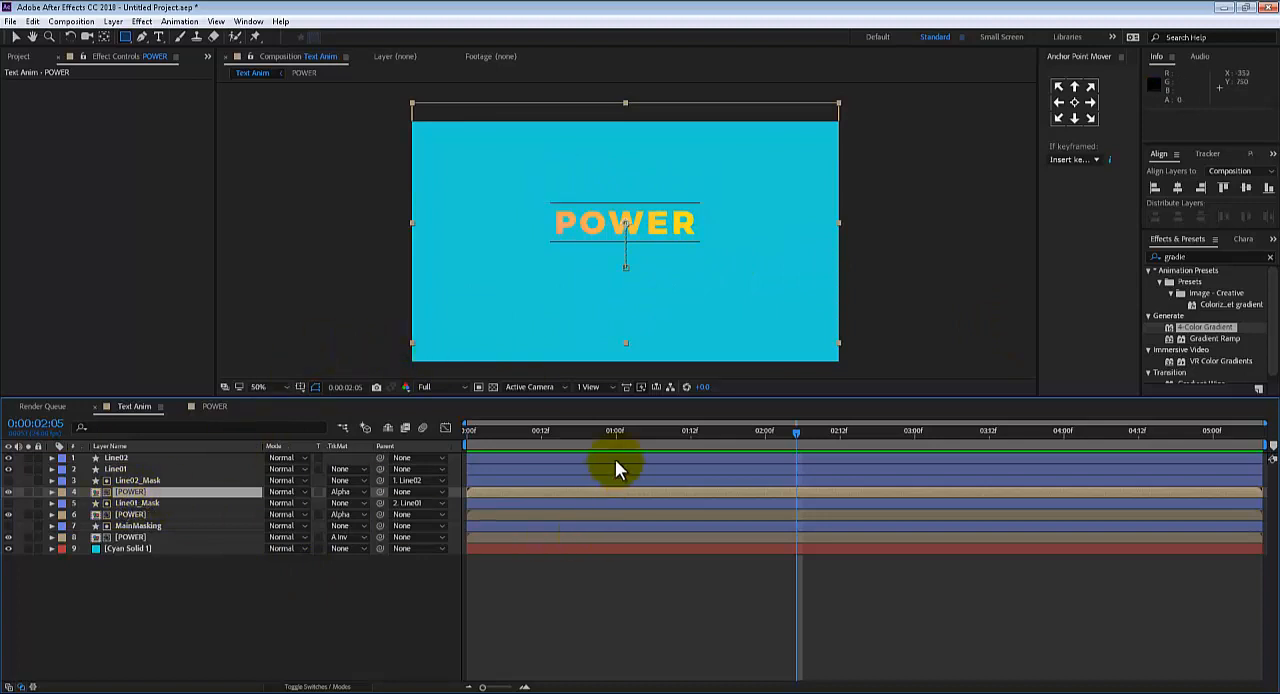
pyautogui.moveTo(683, 430); pyautogui.dragTo(769, 444)
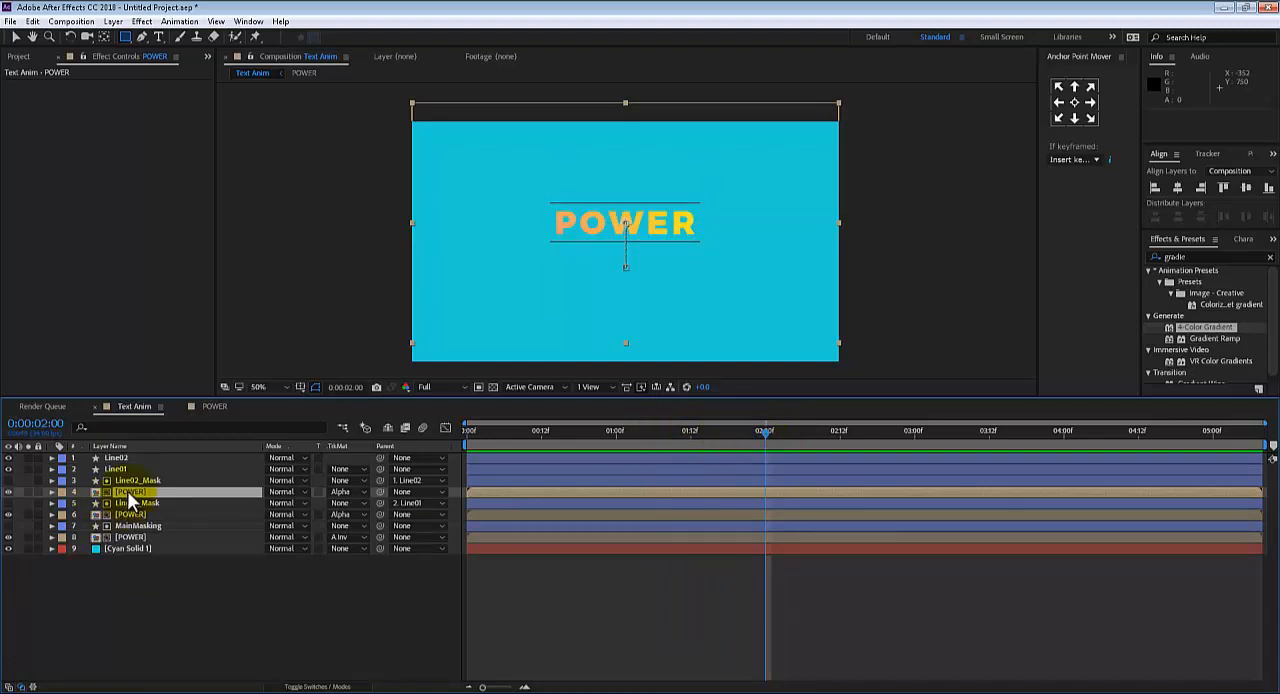
pyautogui.hotkey('ctrl', 'd')
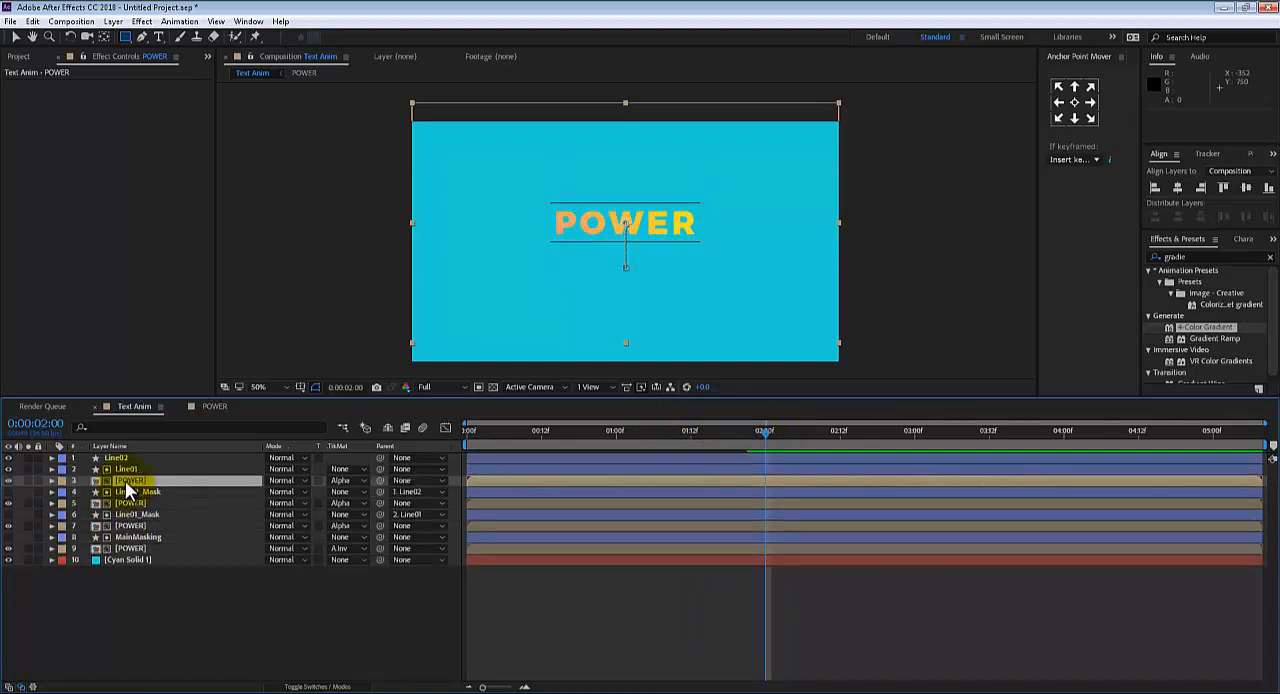
pyautogui.moveTo(125, 484); pyautogui.dragTo(130, 456)
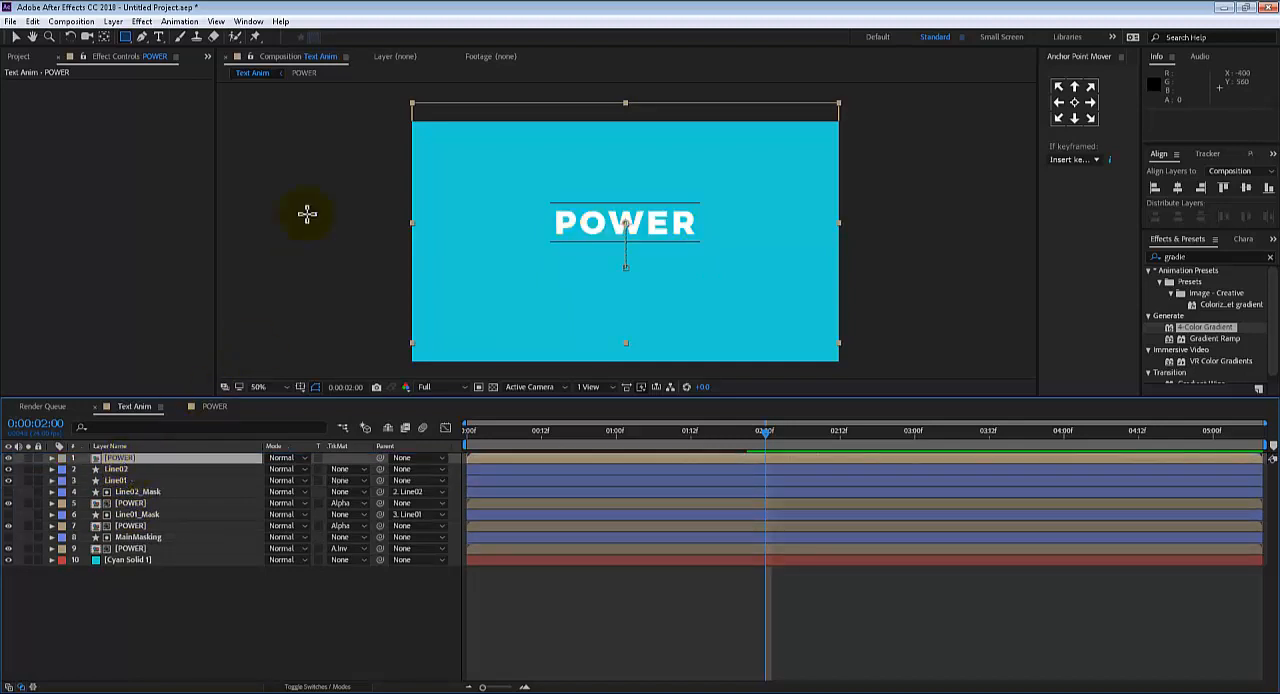
# With no layer selected, draw a red square about 215 px wide on a new shape layer, above and left of the POWER text
pyautogui.click(193, 626)
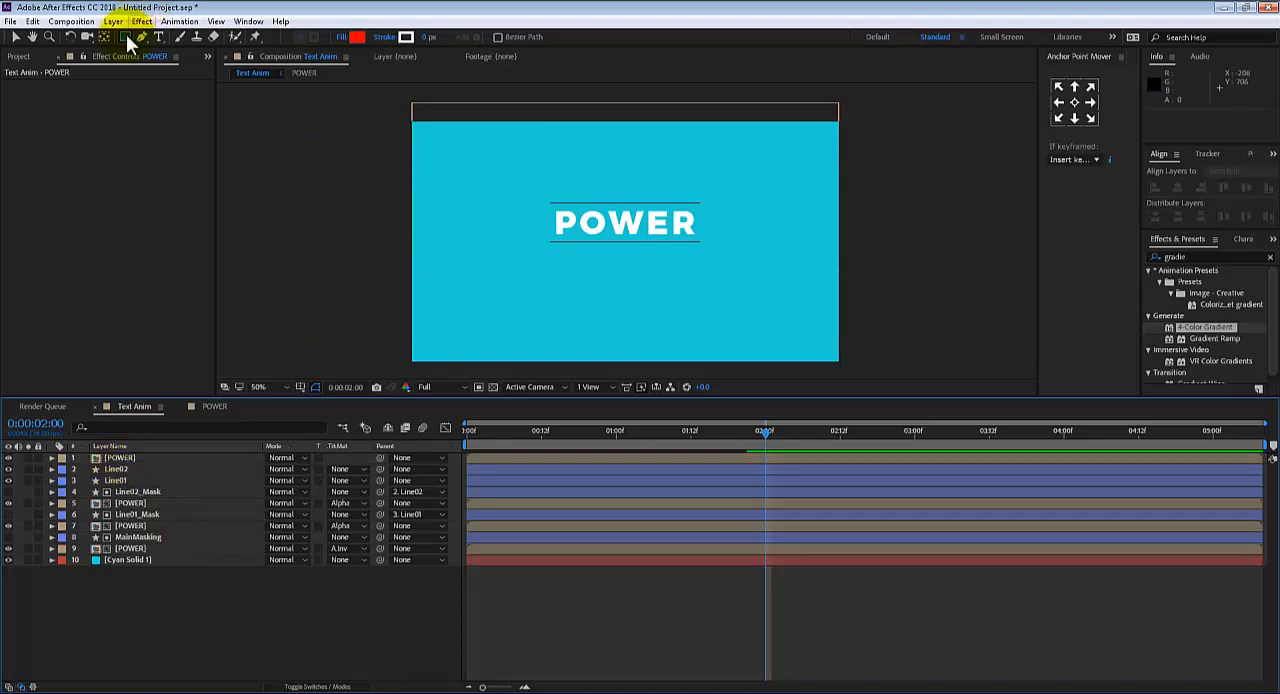
pyautogui.click(289, 146)
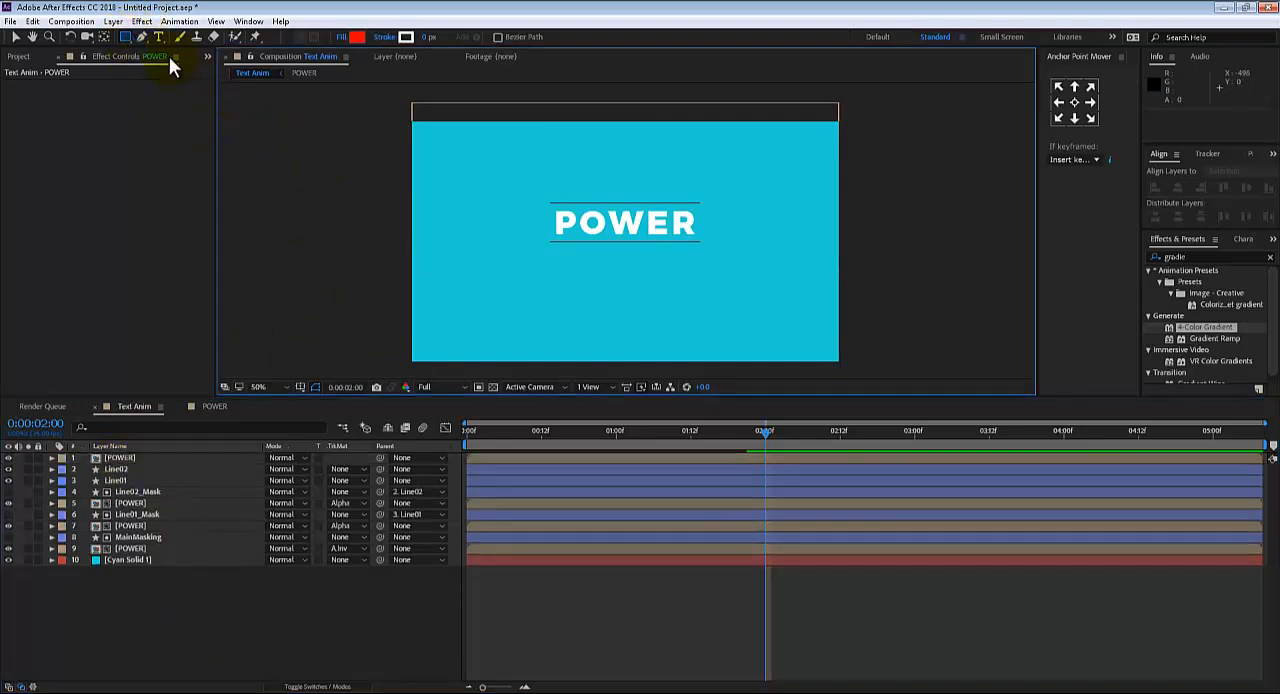
pyautogui.click(129, 38)
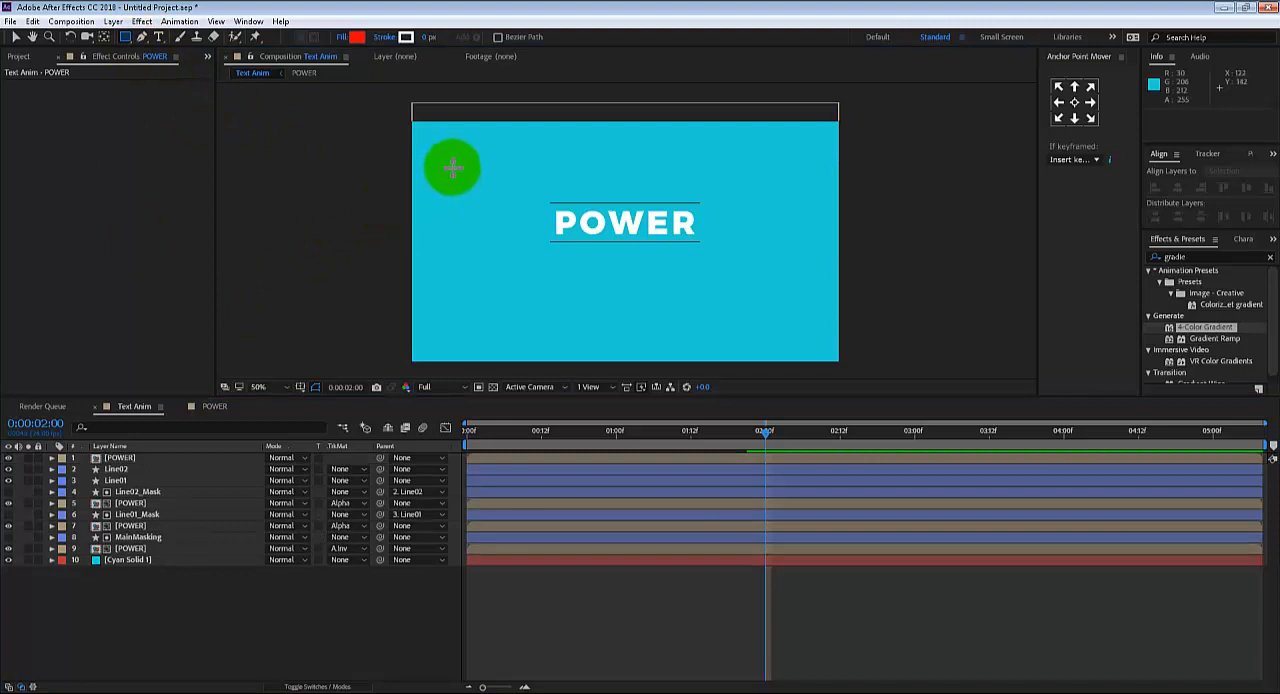
pyautogui.moveTo(448, 150); pyautogui.dragTo(520, 220)
# Centre the anchor point of the red square on Shape Layer 1 and rotate the square to 42°
pyautogui.press('r')
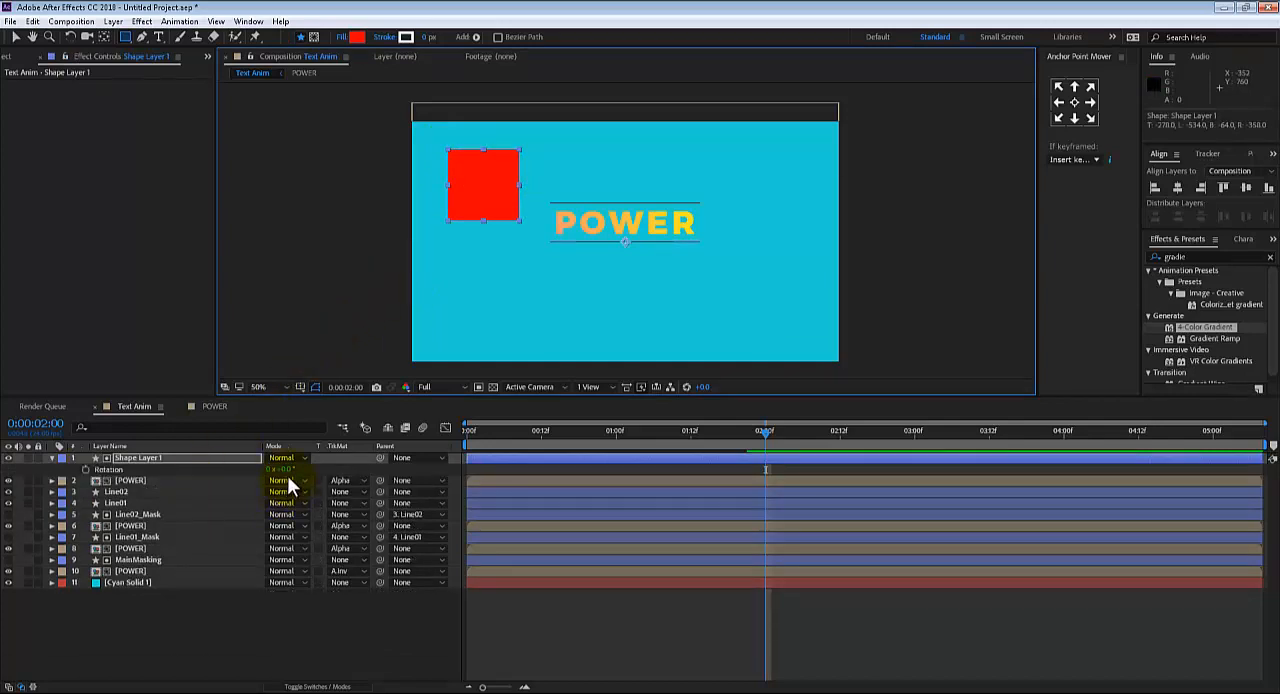
pyautogui.moveTo(289, 472); pyautogui.dragTo(294, 467)
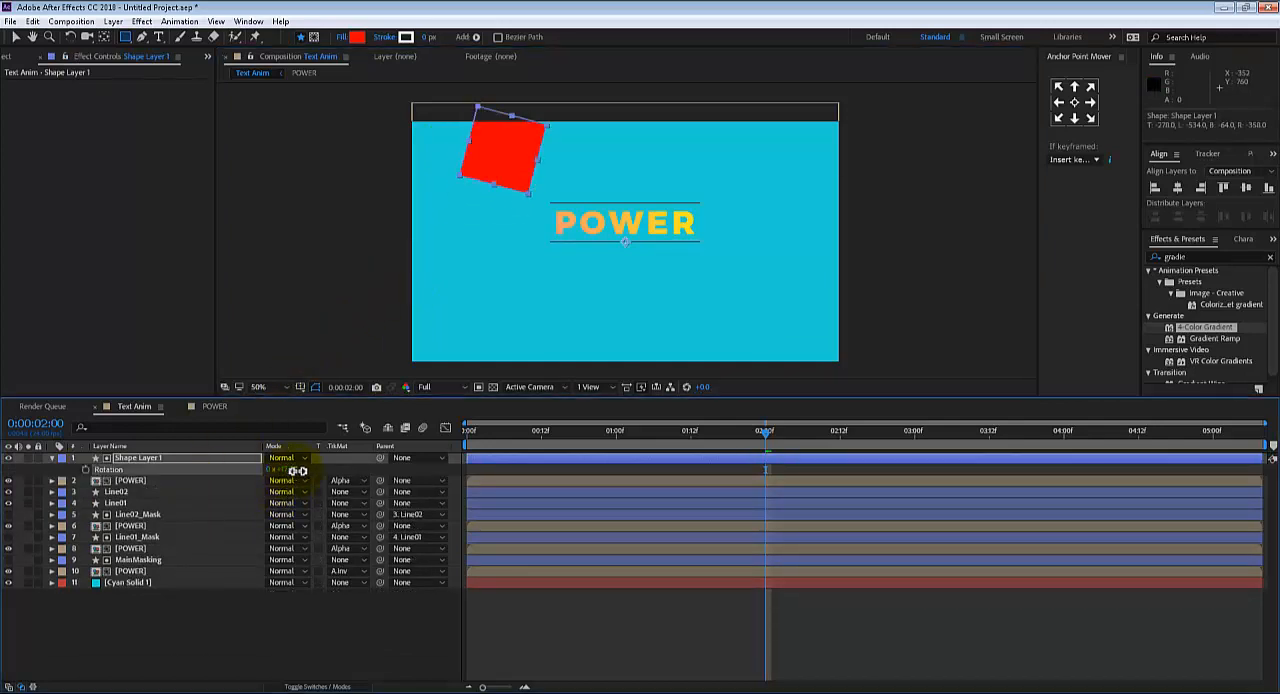
pyautogui.hotkey('ctrl', 'z')
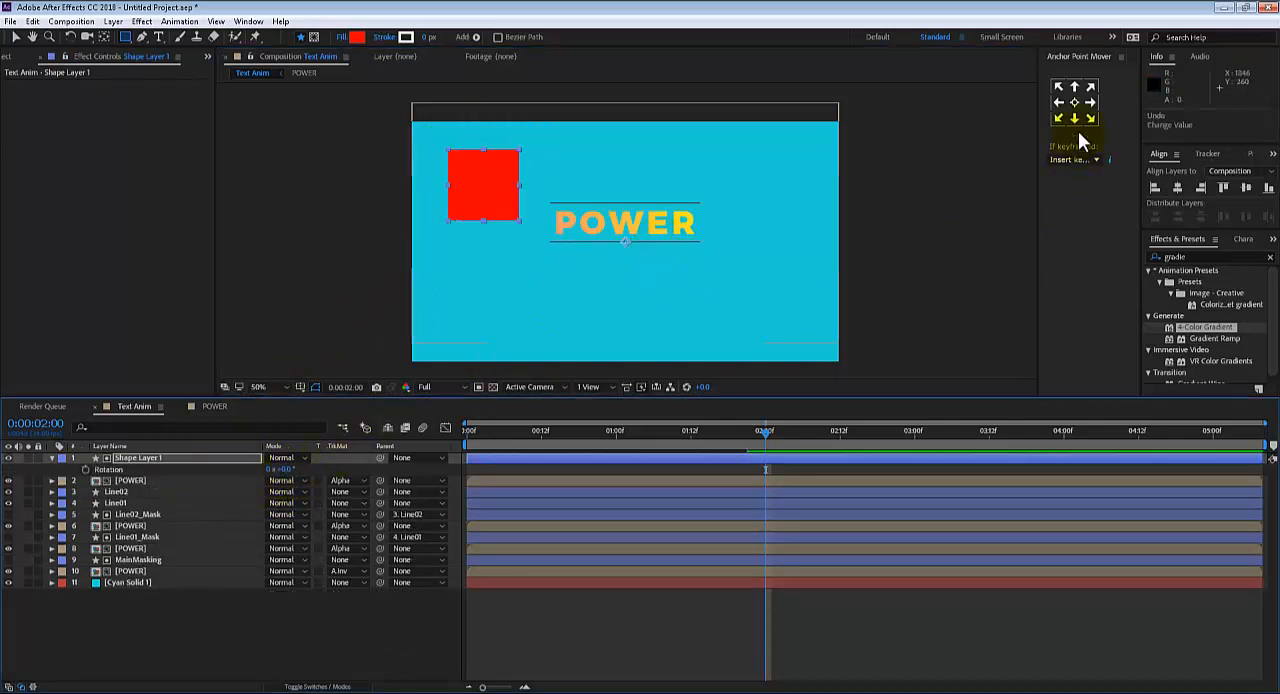
pyautogui.click(1074, 102)
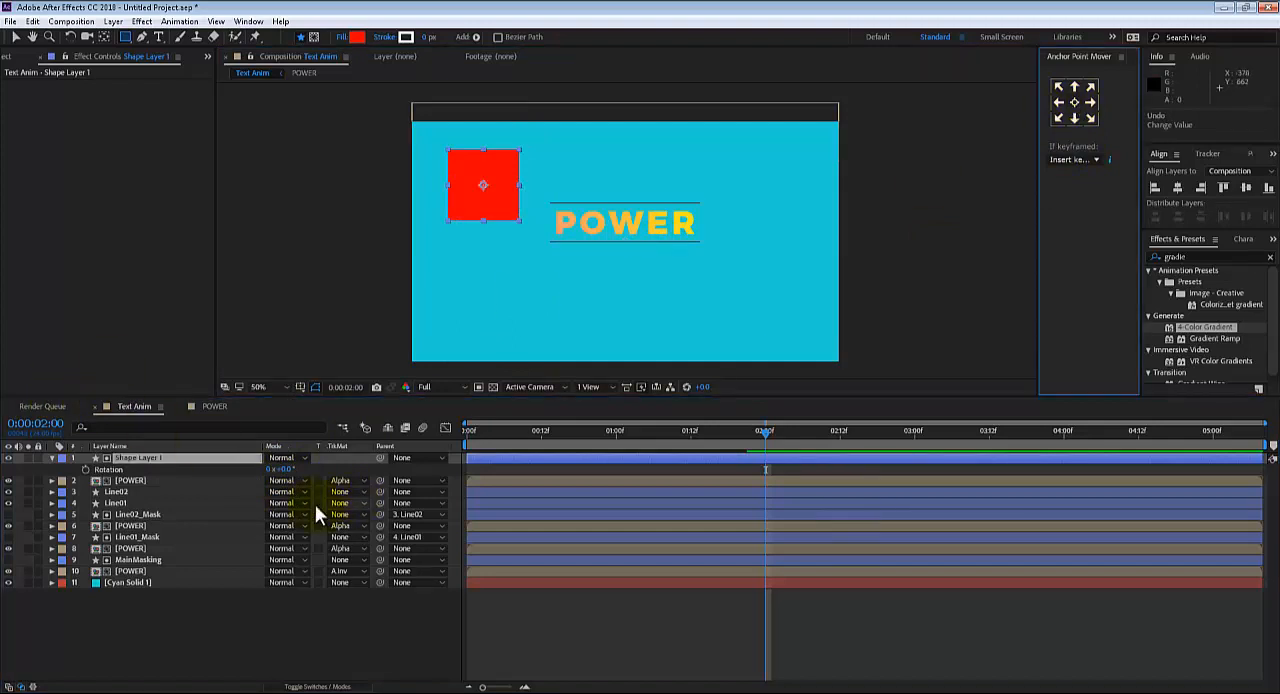
pyautogui.moveTo(288, 472); pyautogui.dragTo(311, 472)
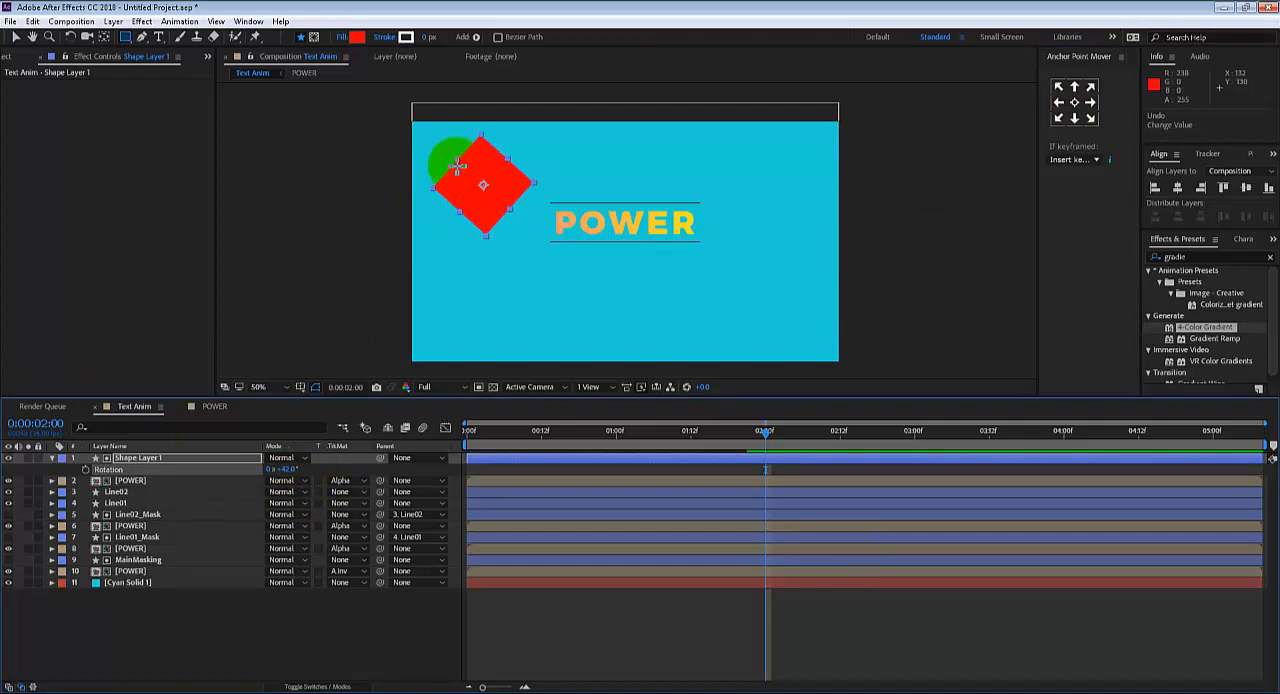
# Scale the rotated square to a slanted bar at 52% by 125% and move it to position 409, 259 over the P
pyautogui.press('v')
pyautogui.moveTo(456, 159); pyautogui.dragTo(515, 157)
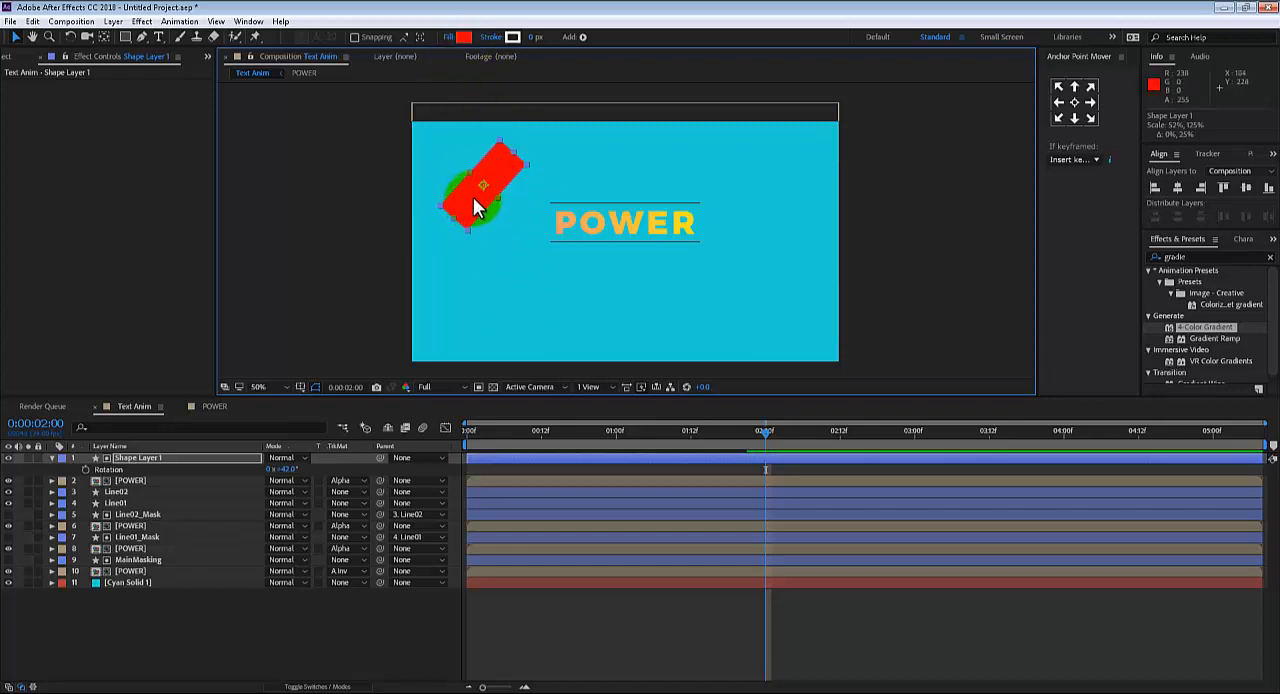
pyautogui.moveTo(475, 207); pyautogui.dragTo(543, 228)
pyautogui.scroll(1, 559, 270)
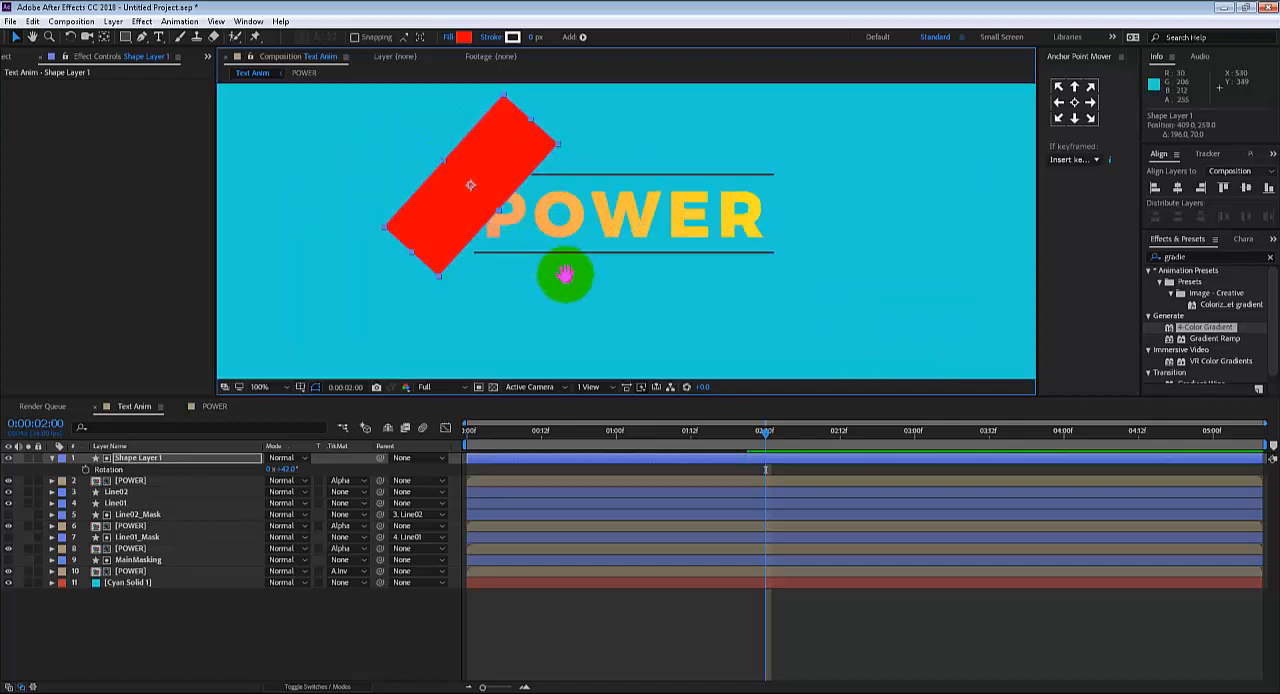
pyautogui.moveTo(565, 273); pyautogui.dragTo(582, 304)
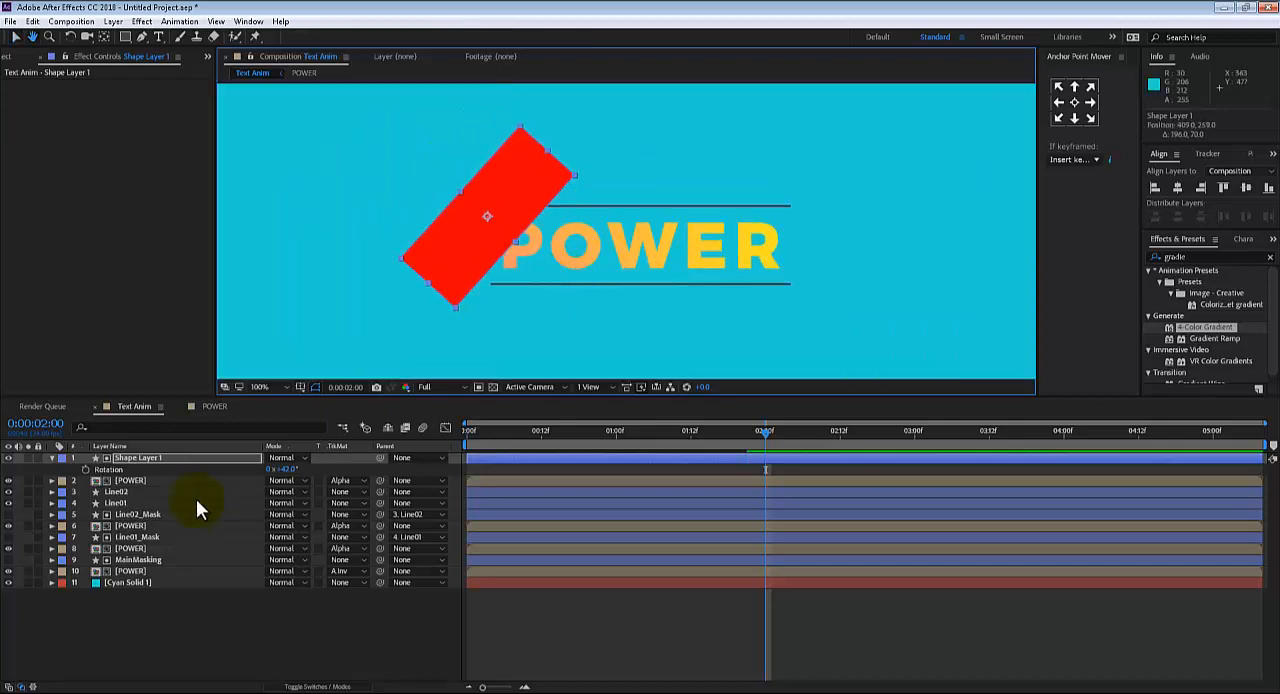
# Set the top POWER layer's track matte to Alpha Matte "Shape Layer 1" and its opacity to 50%
pyautogui.click(352, 480)
pyautogui.click(354, 498)
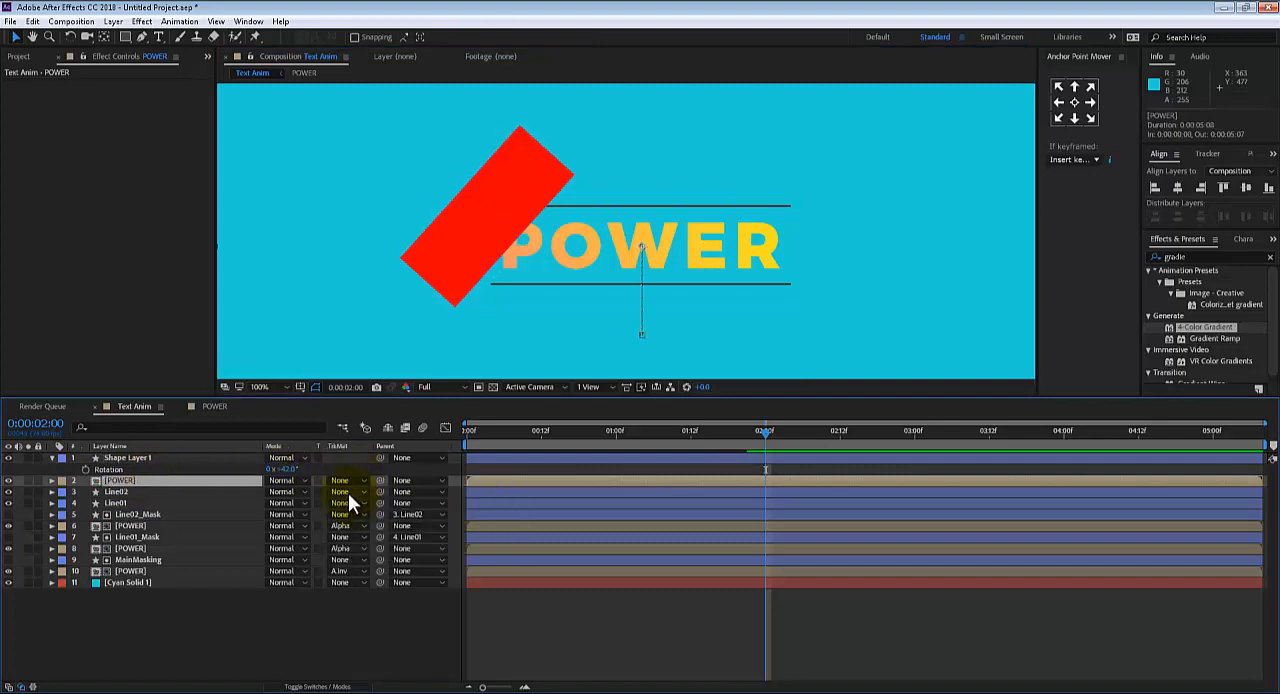
pyautogui.click(344, 482)
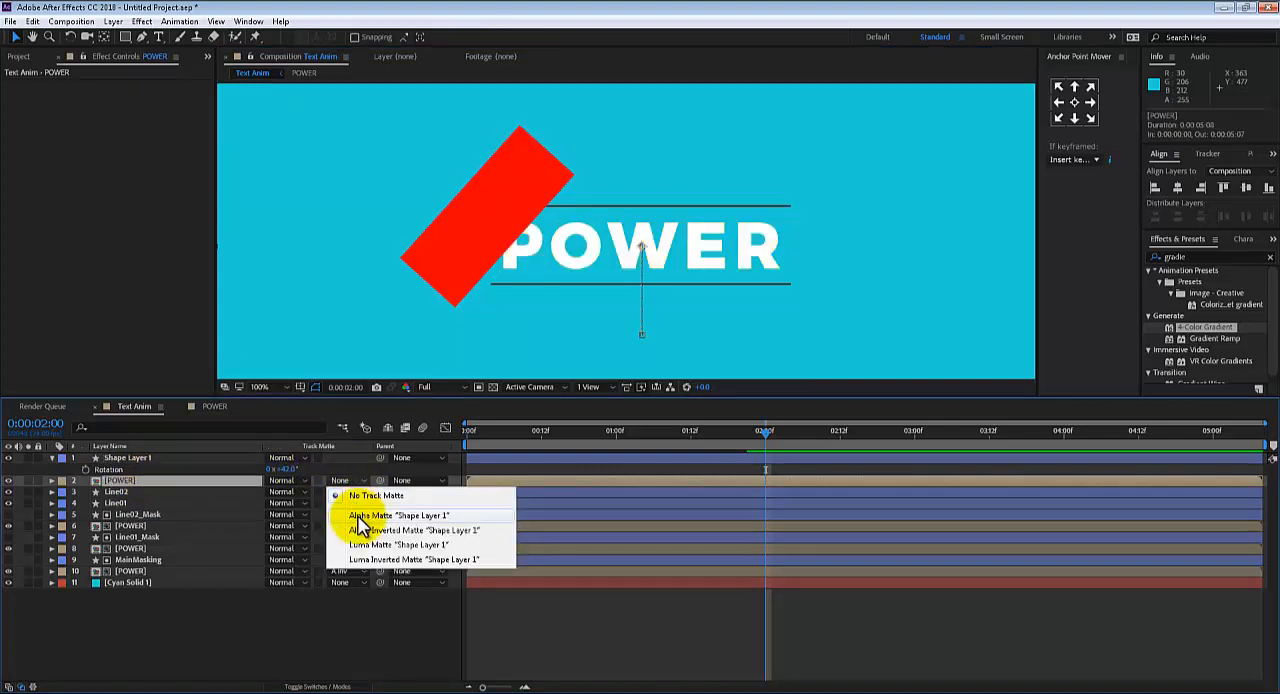
pyautogui.click(359, 517)
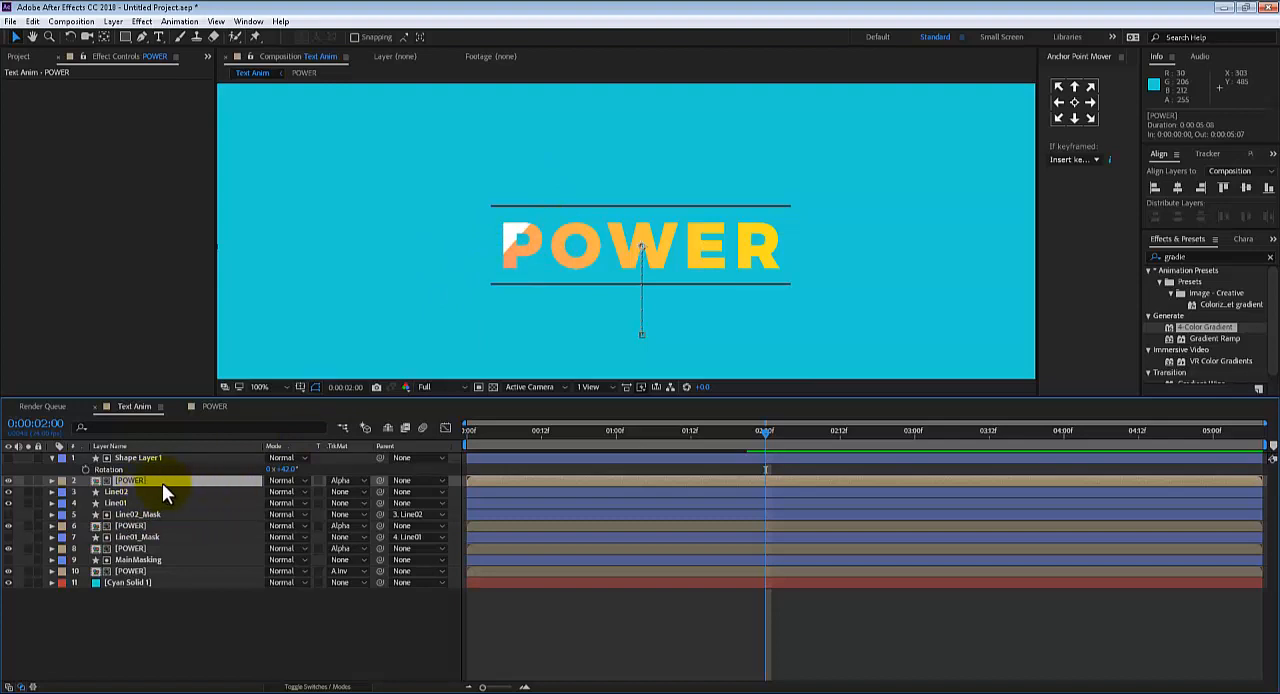
pyautogui.press('t')
pyautogui.click(275, 492)
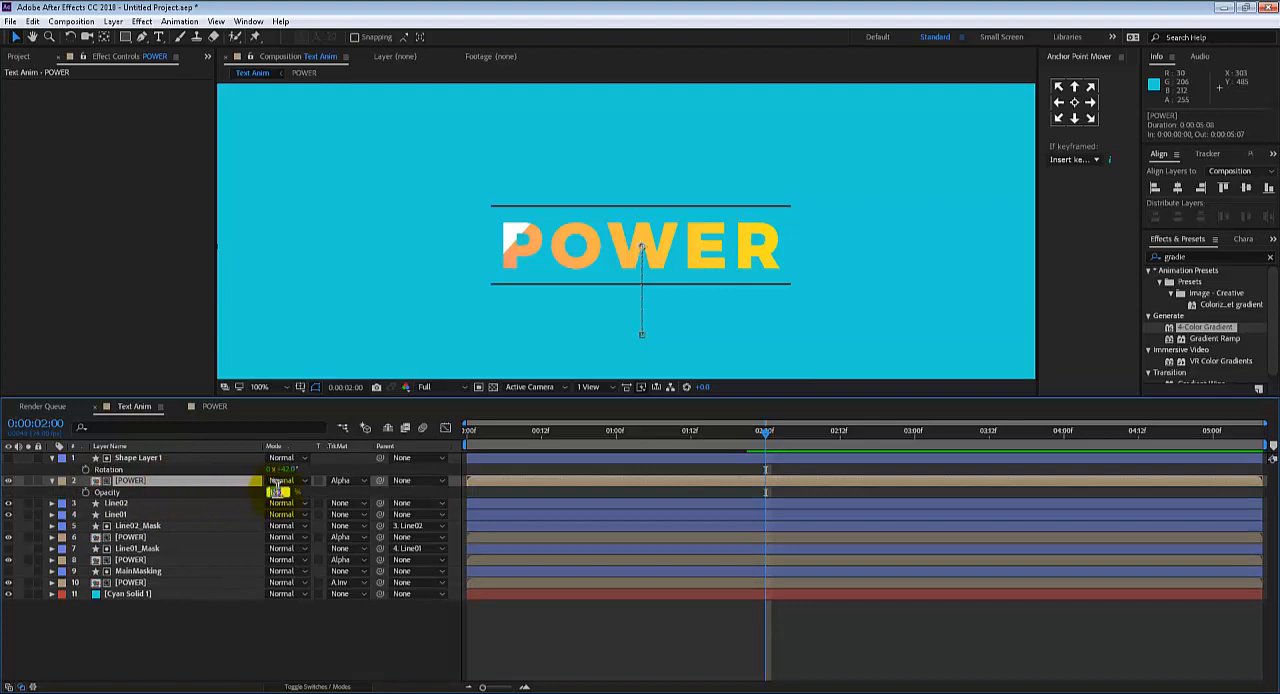
pyautogui.write('30')
pyautogui.press('Return')
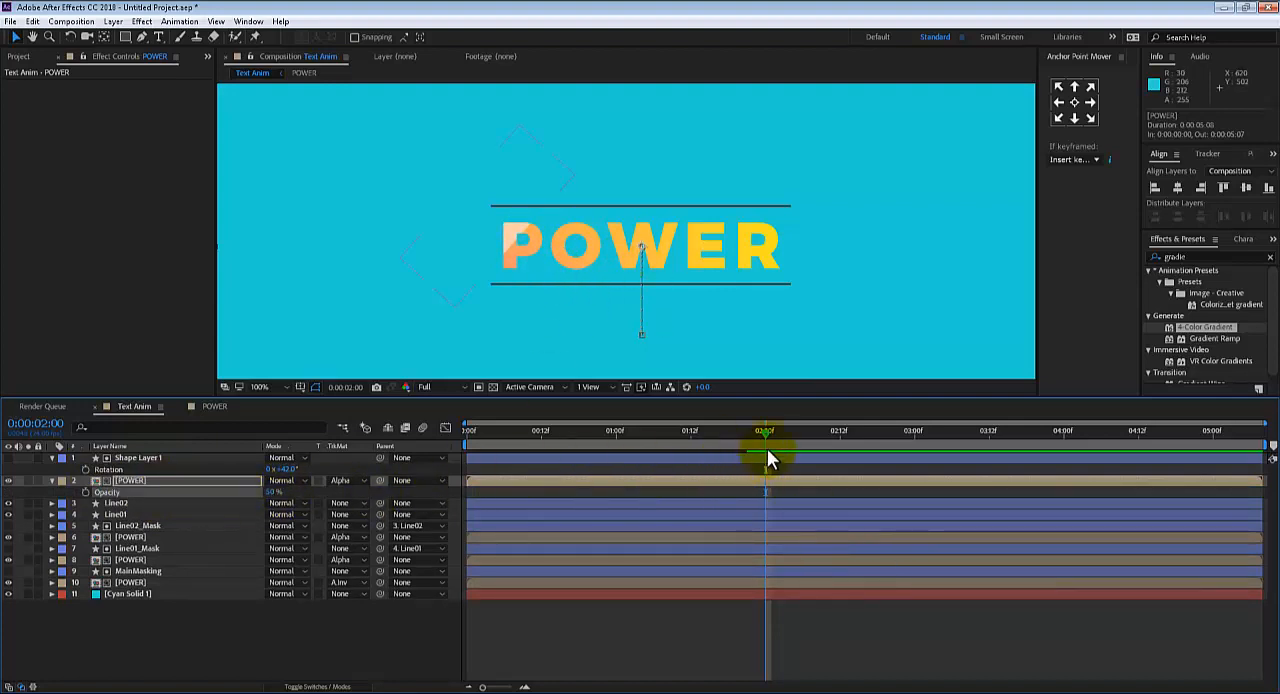
# At 0:00:01:22, move Shape Layer 1 off the P to position 382, 224 and start position keyframing
pyautogui.moveTo(767, 448); pyautogui.dragTo(751, 424)
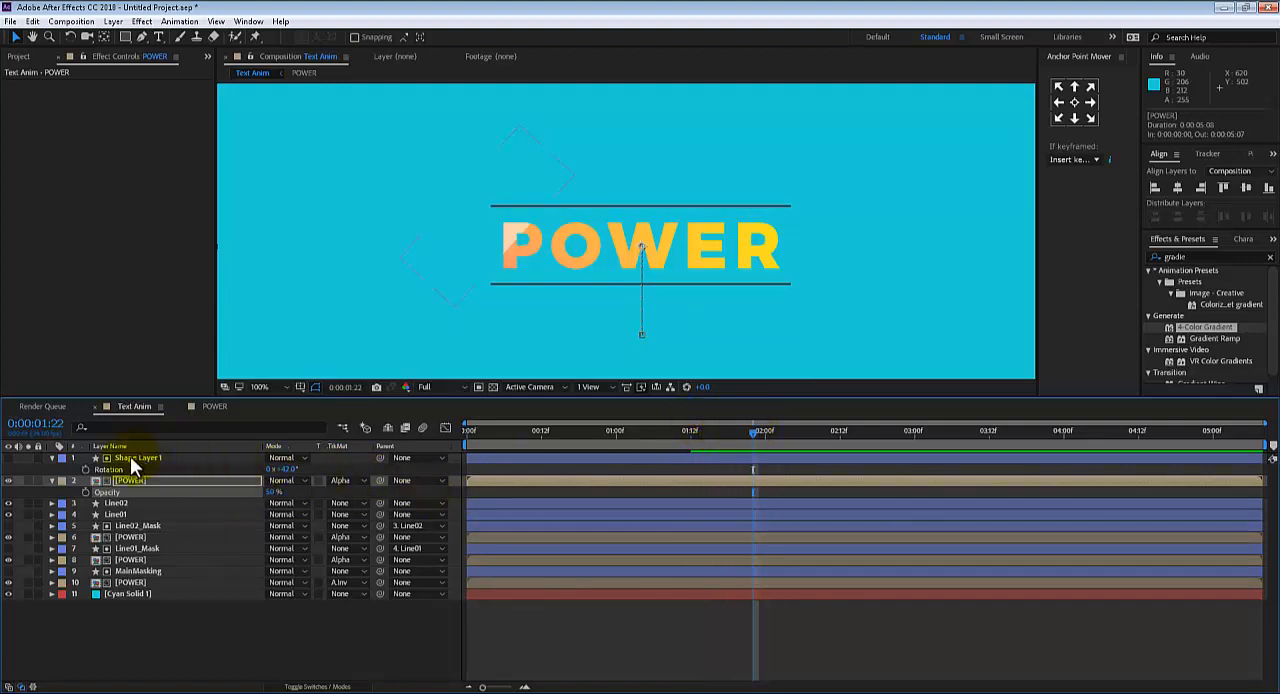
pyautogui.press('p')
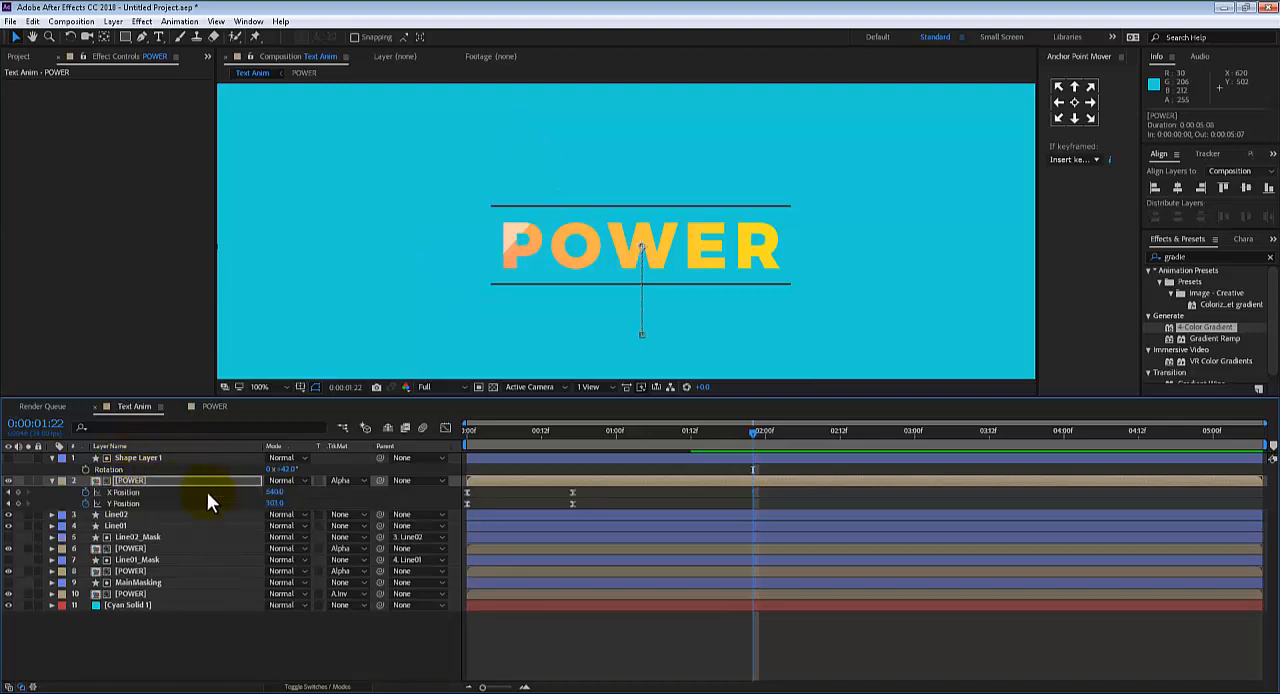
pyautogui.press('p')
pyautogui.click(166, 457)
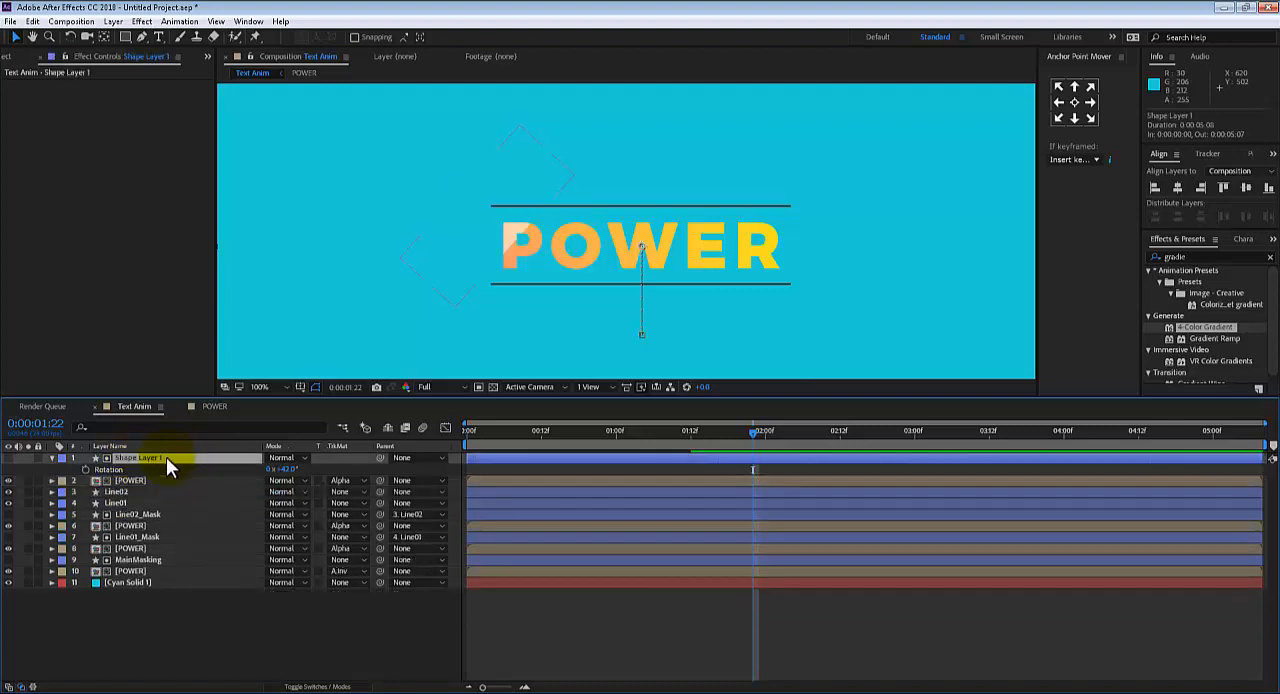
pyautogui.press('p')
pyautogui.click(480, 240)
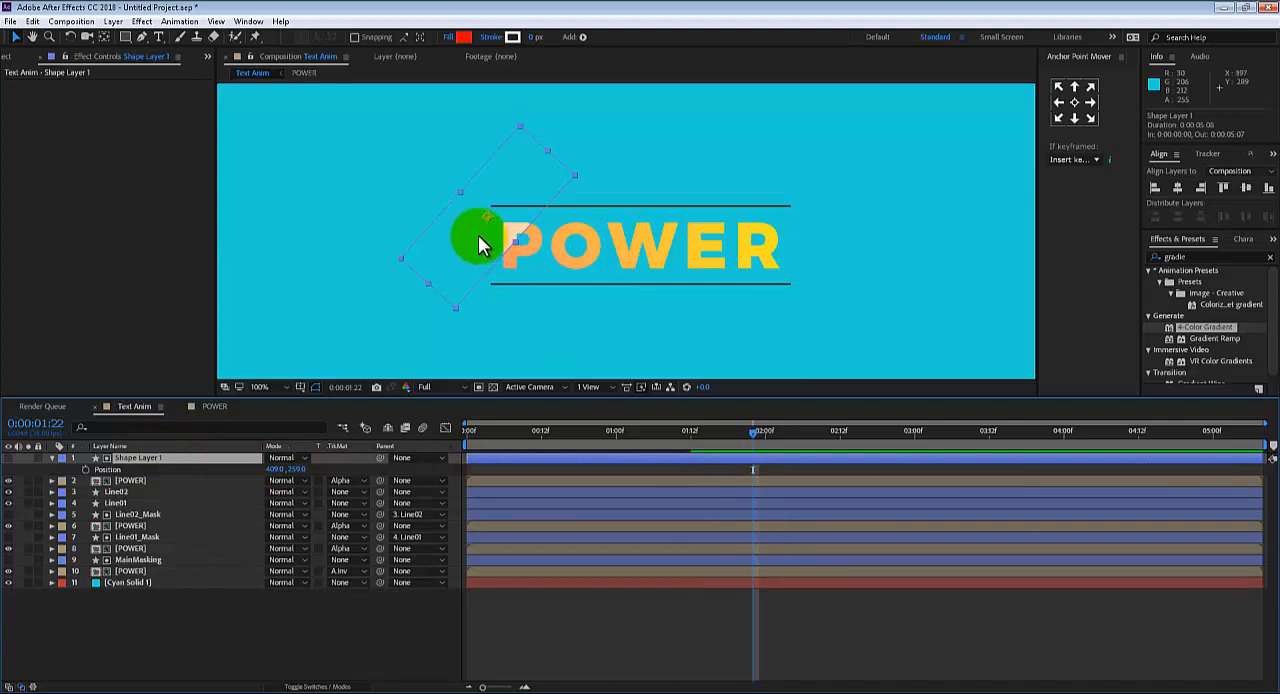
pyautogui.moveTo(480, 240); pyautogui.dragTo(452, 206)
pyautogui.click(84, 469)
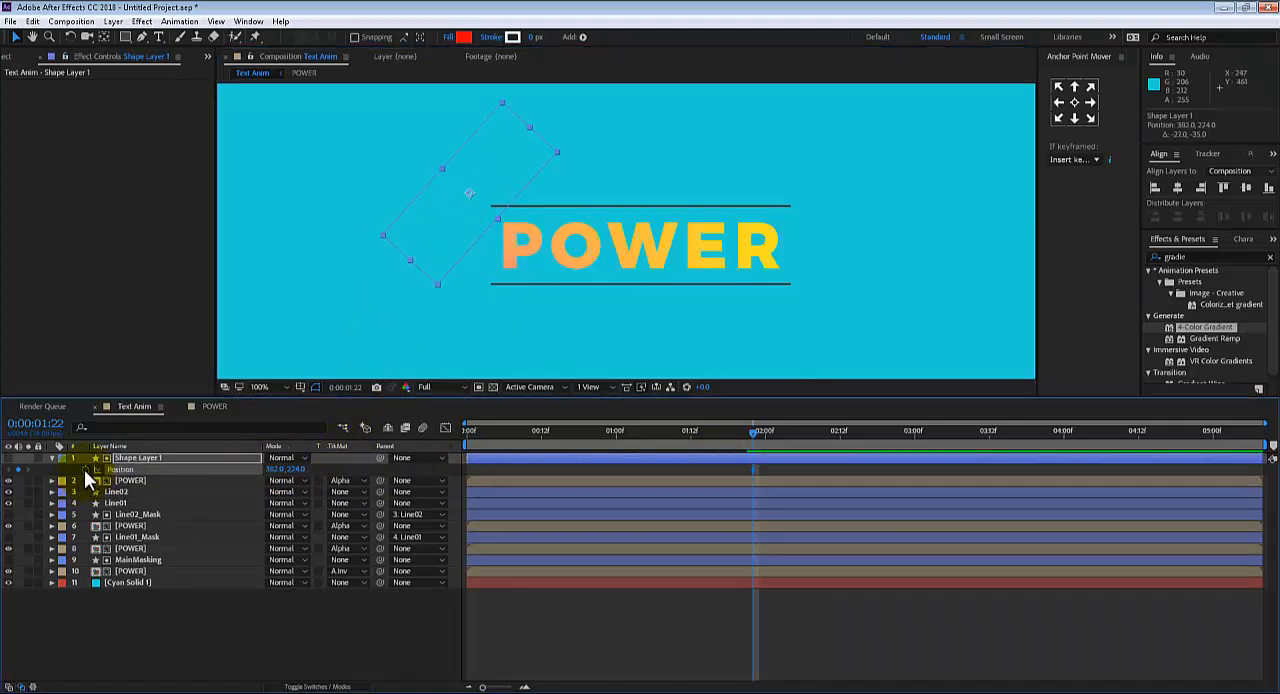
# At 0:00:02:11, move Shape Layer 1 past the R to position 954, 427 and preview the sweep from the start
pyautogui.moveTo(755, 430); pyautogui.dragTo(835, 434)
pyautogui.click(479, 243)
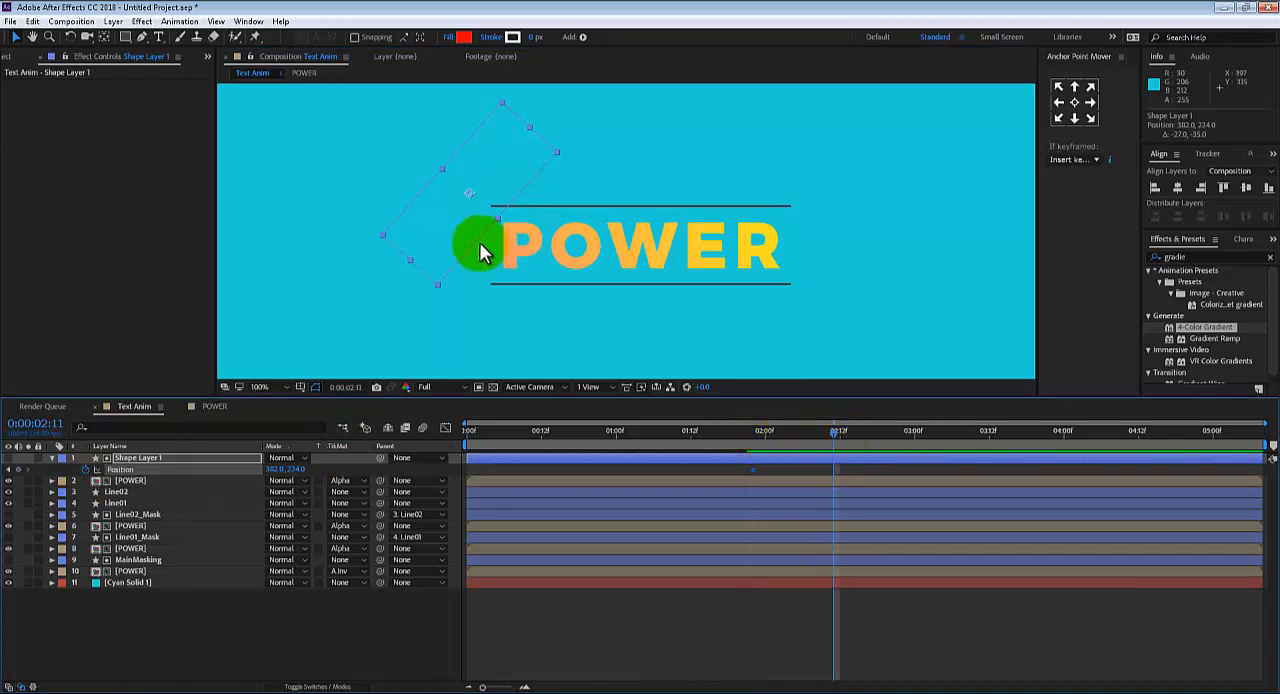
pyautogui.moveTo(481, 210); pyautogui.dragTo(862, 342)
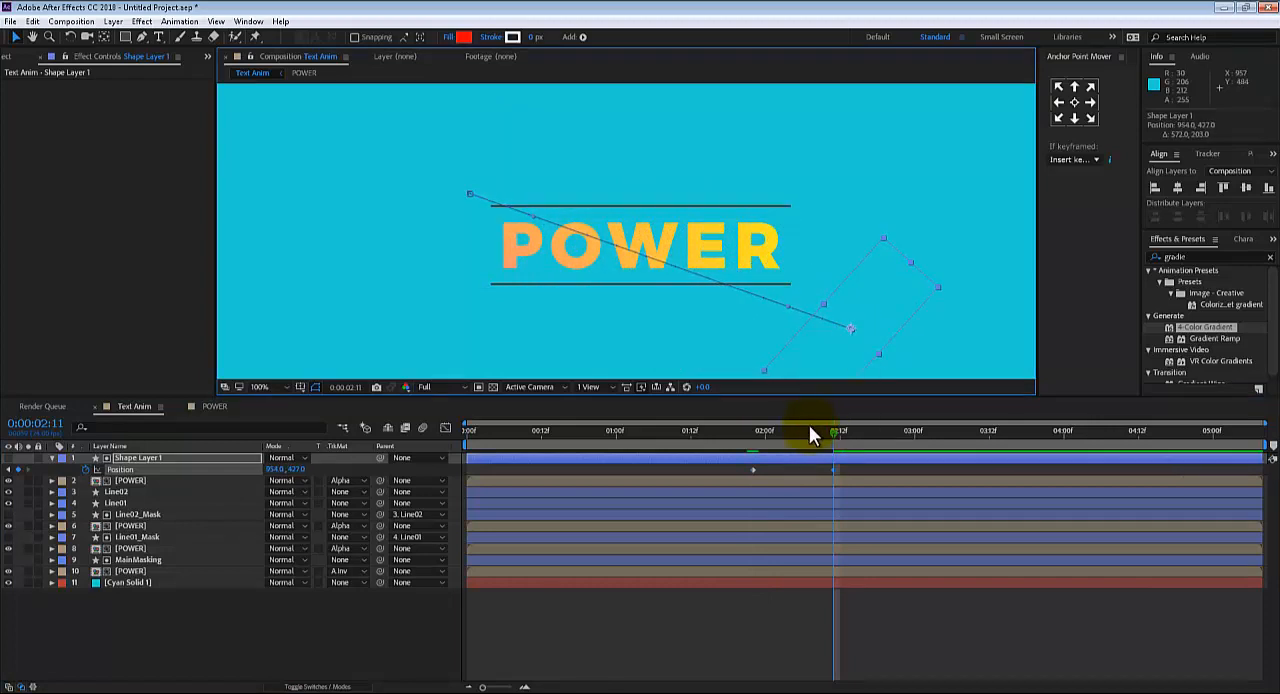
pyautogui.moveTo(809, 432); pyautogui.dragTo(443, 426)
pyautogui.click(443, 357)
pyautogui.press('space')
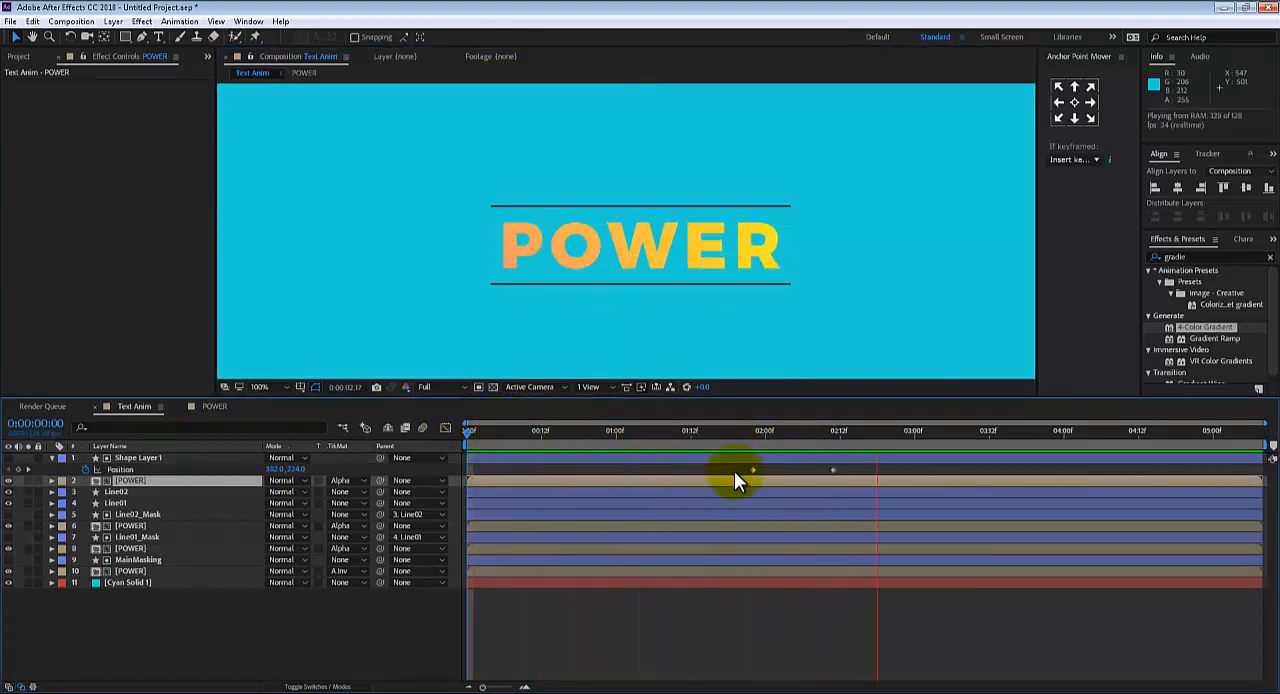
# Slow the shine by moving Shape Layer 1's second position keyframe out to about 0:00:02:19, and replay the animation
pyautogui.press('space')
pyautogui.moveTo(833, 469); pyautogui.dragTo(882, 470)
pyautogui.press('space')
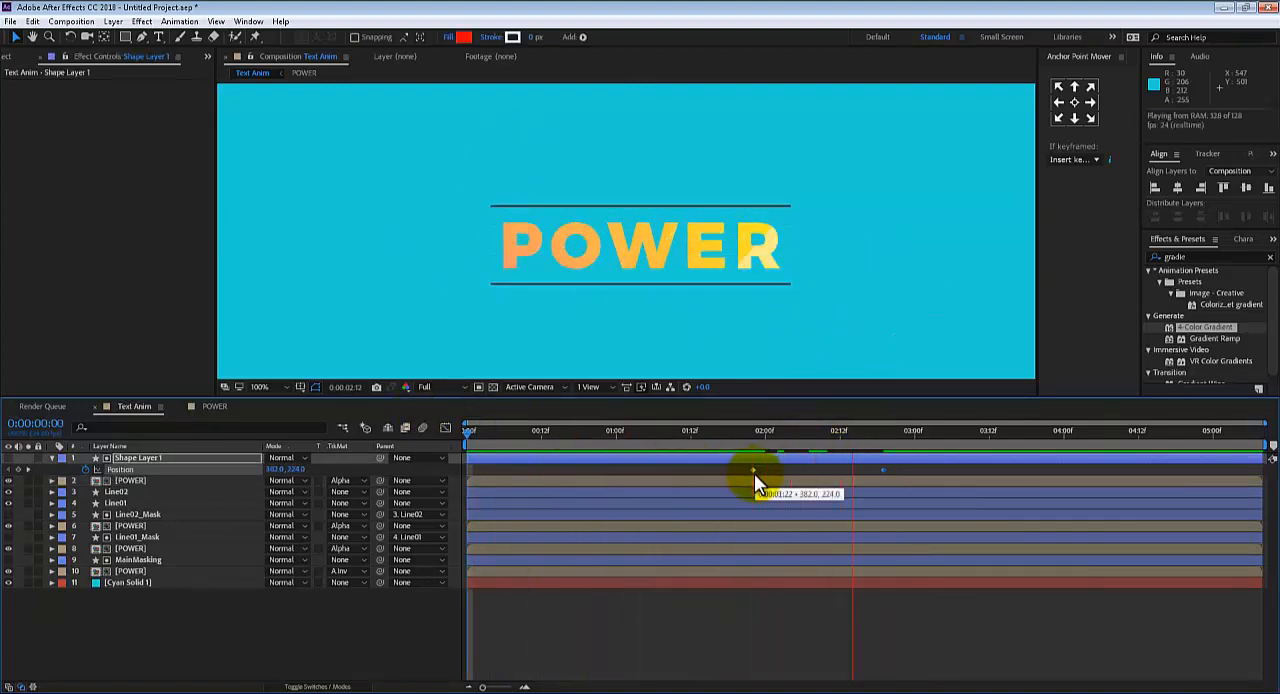
pyautogui.click(772, 330)
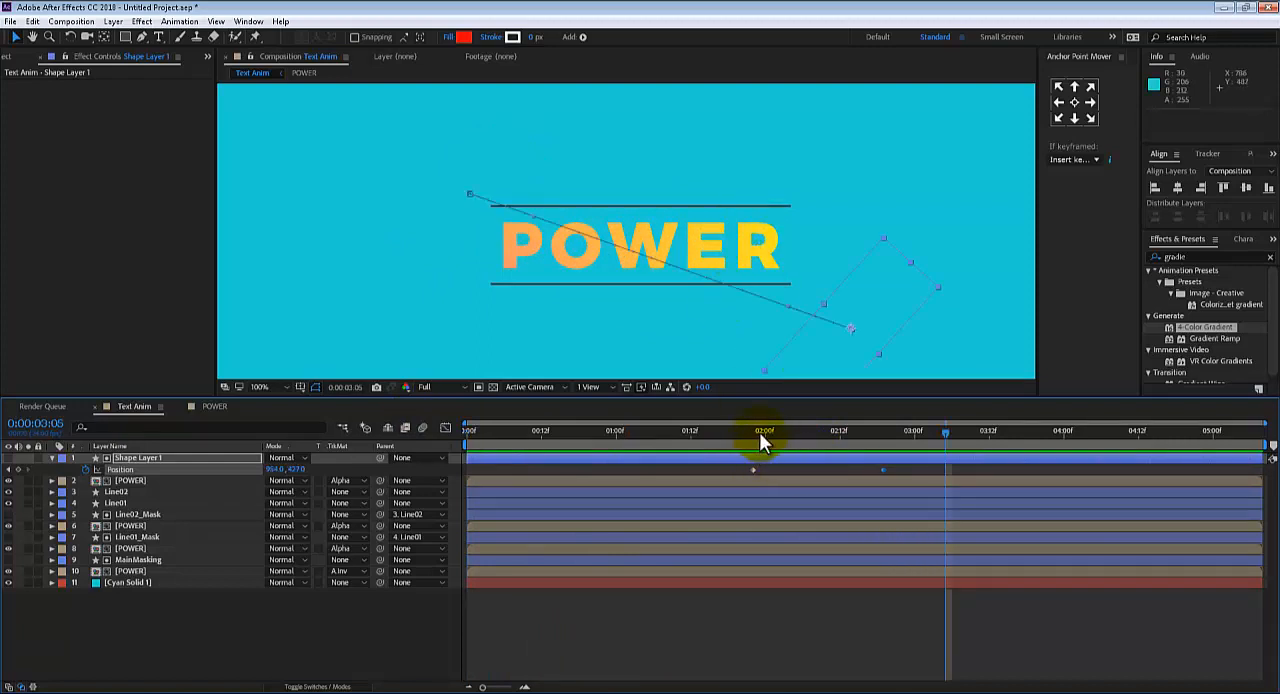
# Narrow Shape Layer 1 to a thin slanted strip around 0:00:02:00 and replay the shine from 0:00:01:06
pyautogui.moveTo(760, 432); pyautogui.dragTo(773, 431)
pyautogui.moveTo(551, 237); pyautogui.dragTo(522, 232)
pyautogui.moveTo(733, 432); pyautogui.dragTo(665, 432)
pyautogui.press('space')
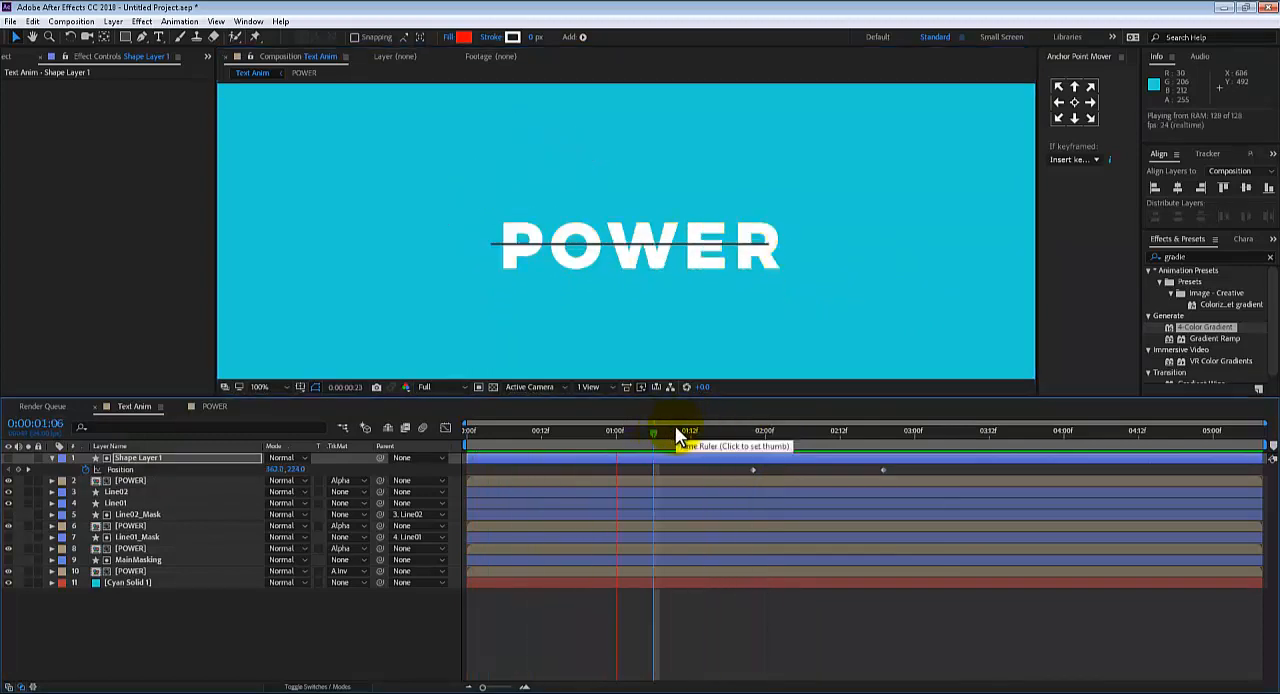
pyautogui.click(752, 238)
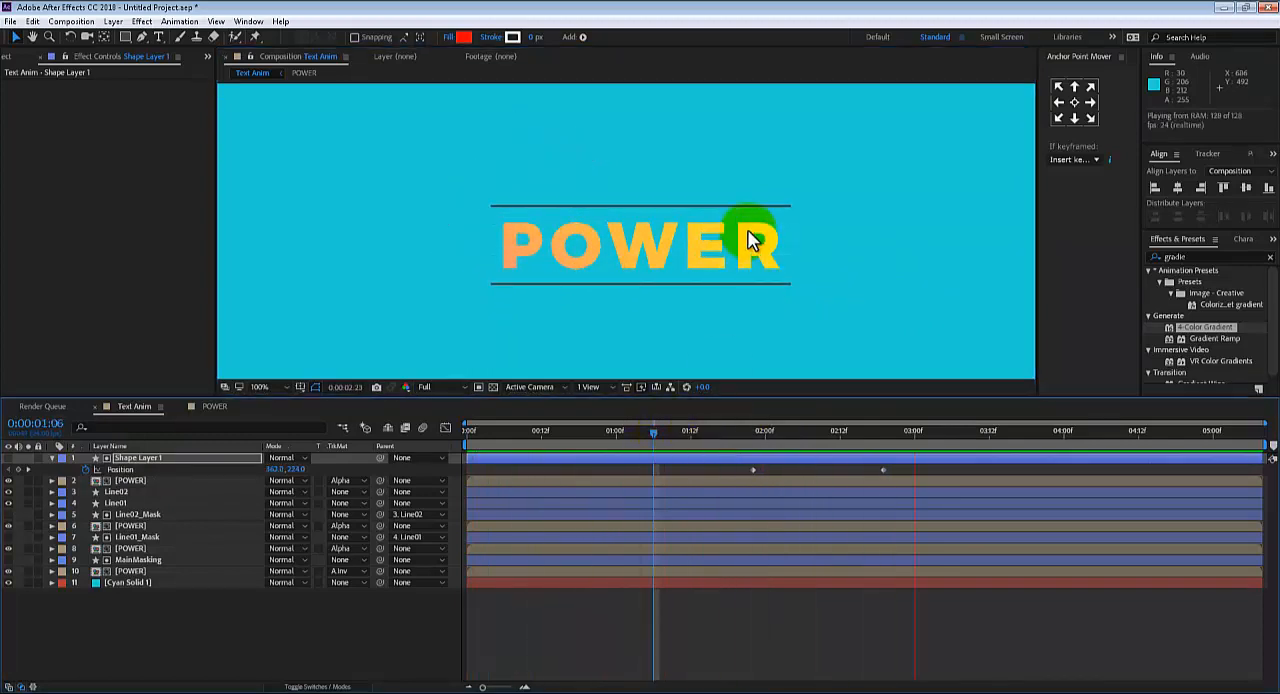
# Review the finished text animation at 50% magnification, playing it through and scrubbing to 0:00:02:17
pyautogui.press(',')
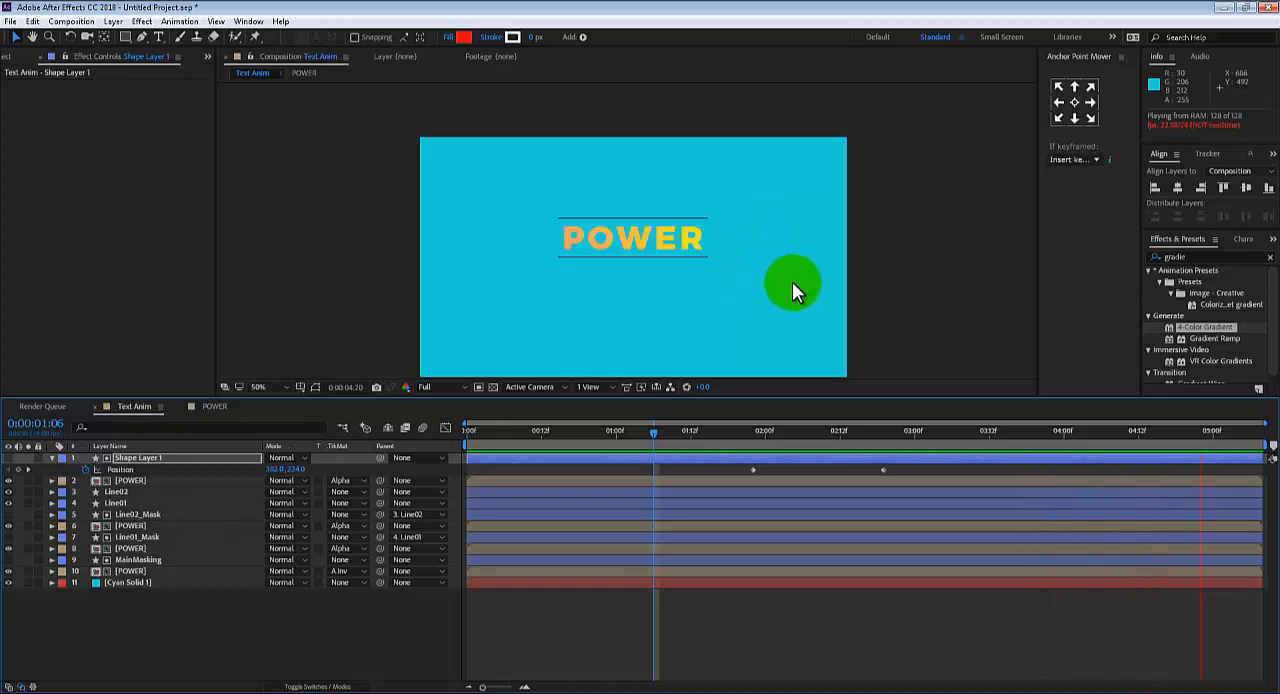
pyautogui.press(',')
pyautogui.scroll(2, 763, 254)
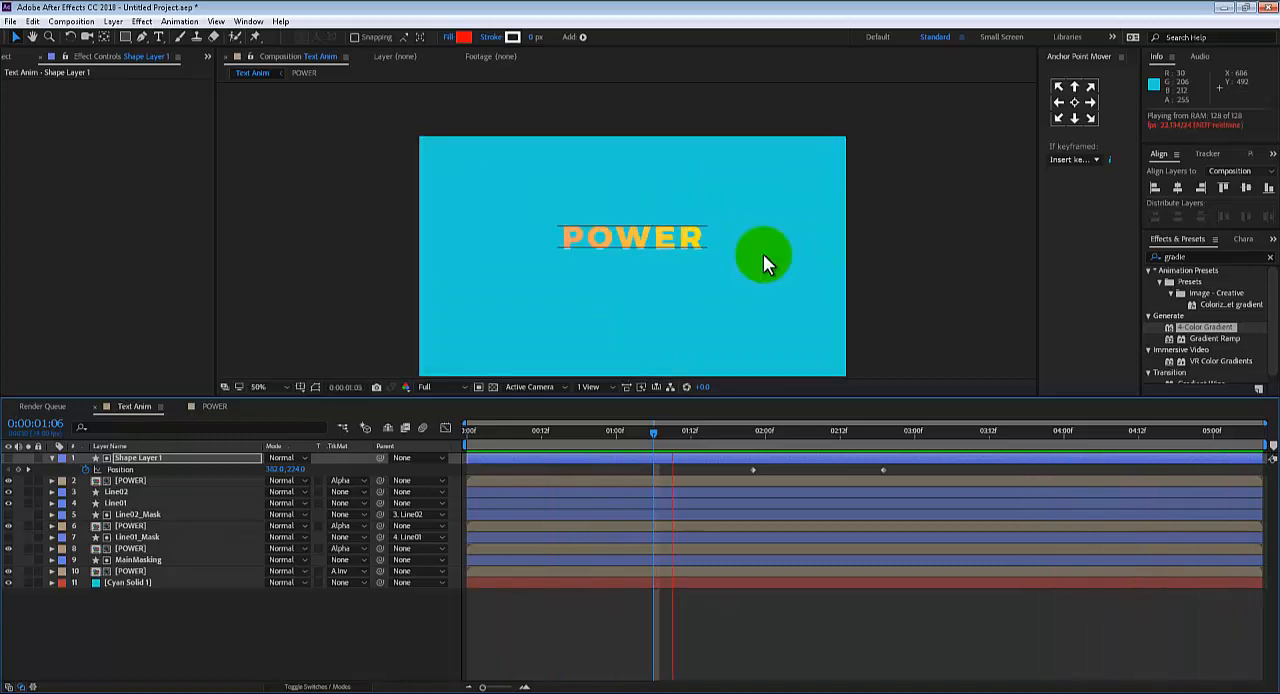
pyautogui.click(763, 254)
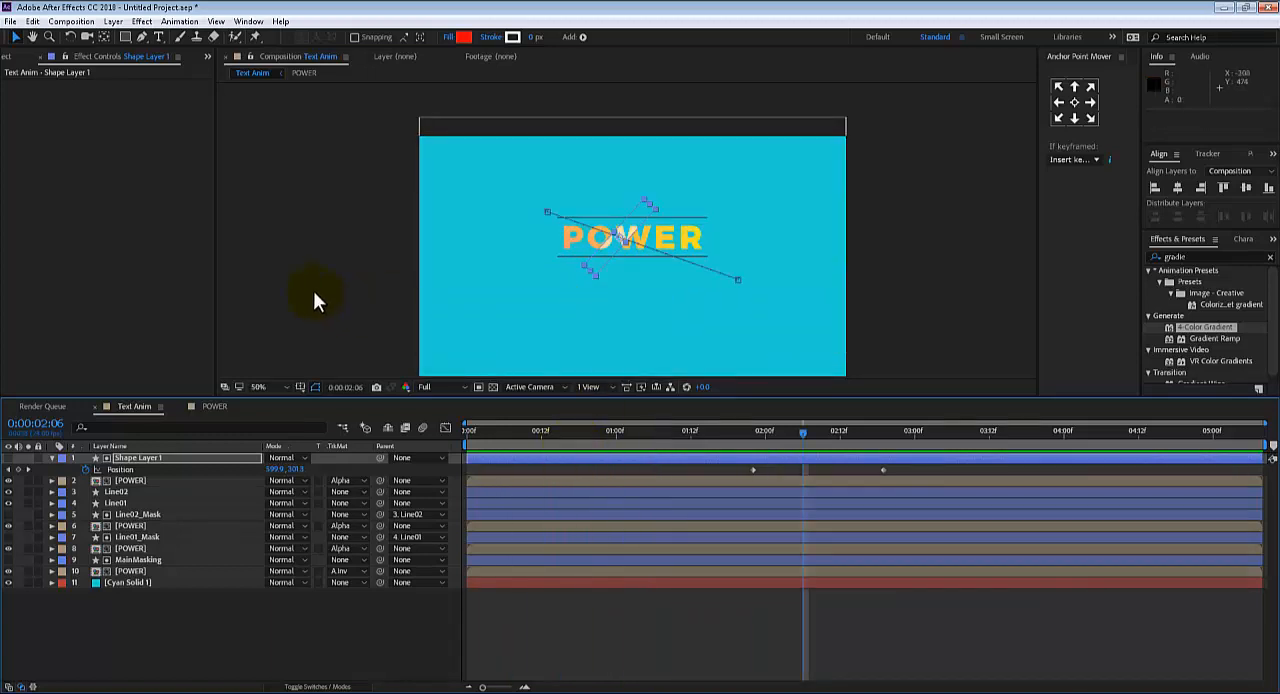
pyautogui.moveTo(483, 430); pyautogui.dragTo(871, 420)
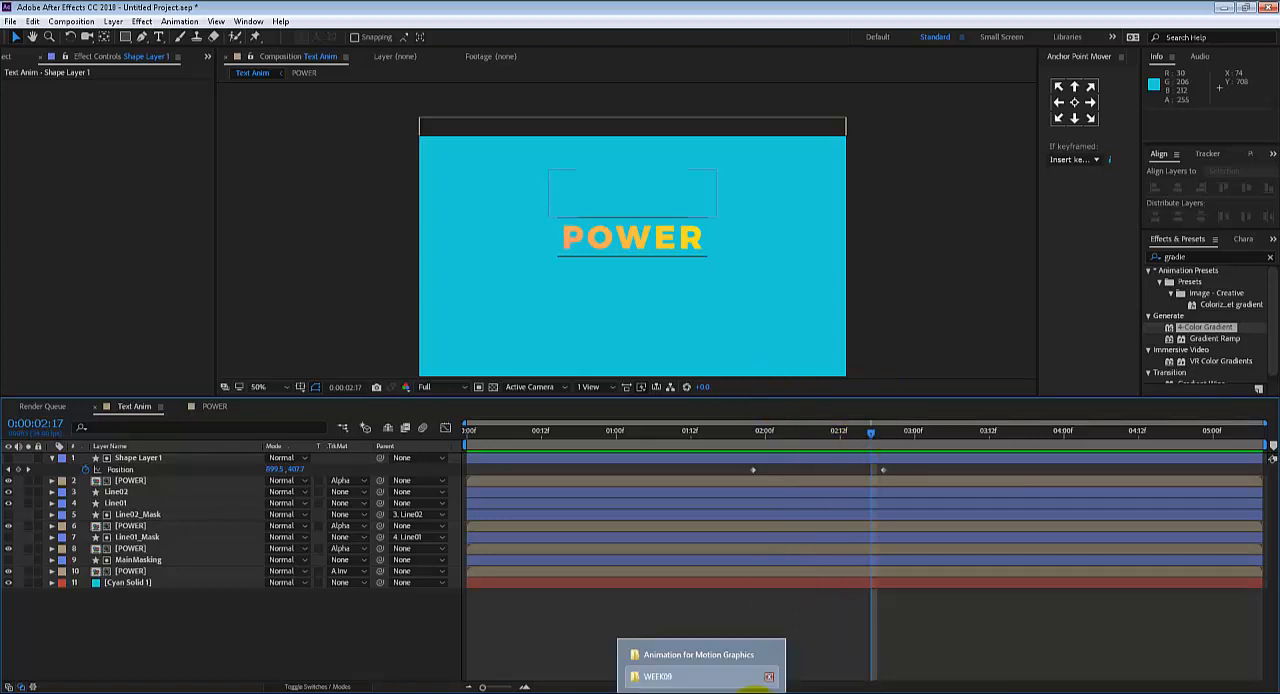
# Switch to the WEEK09 folder in Windows Explorer and import the AE SWEETS project file into the After Effects project
pyautogui.click(10, 57)
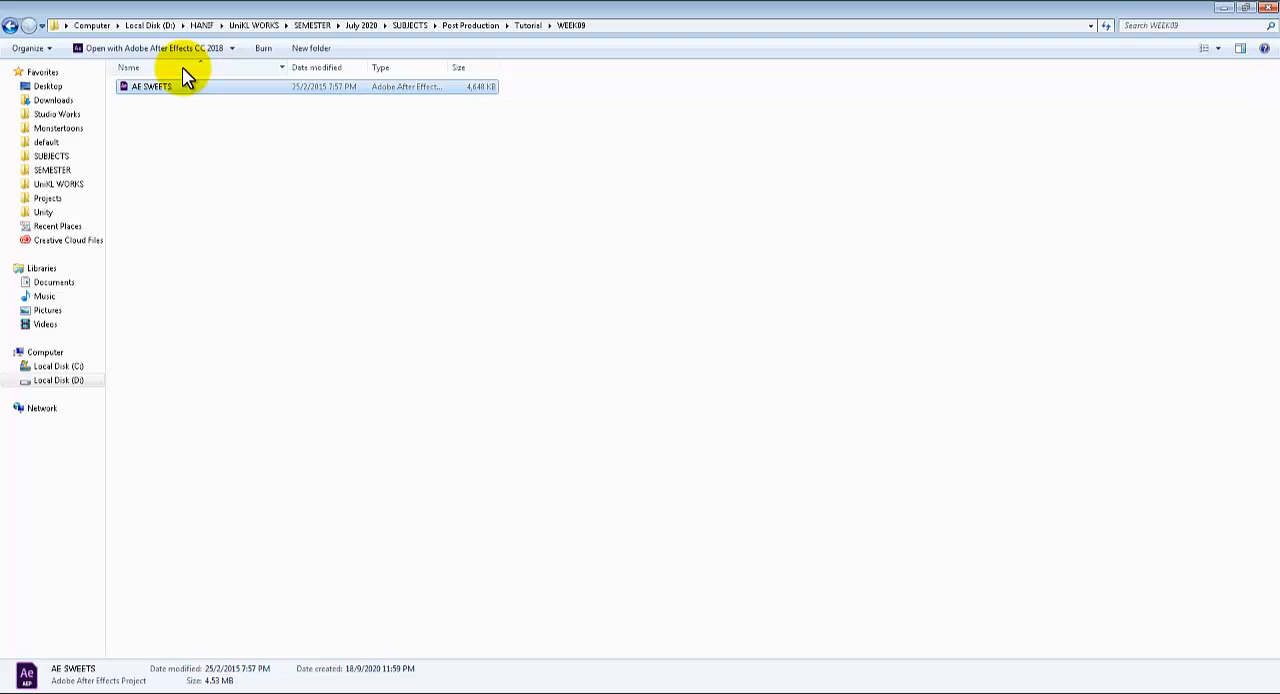
pyautogui.click(171, 118)
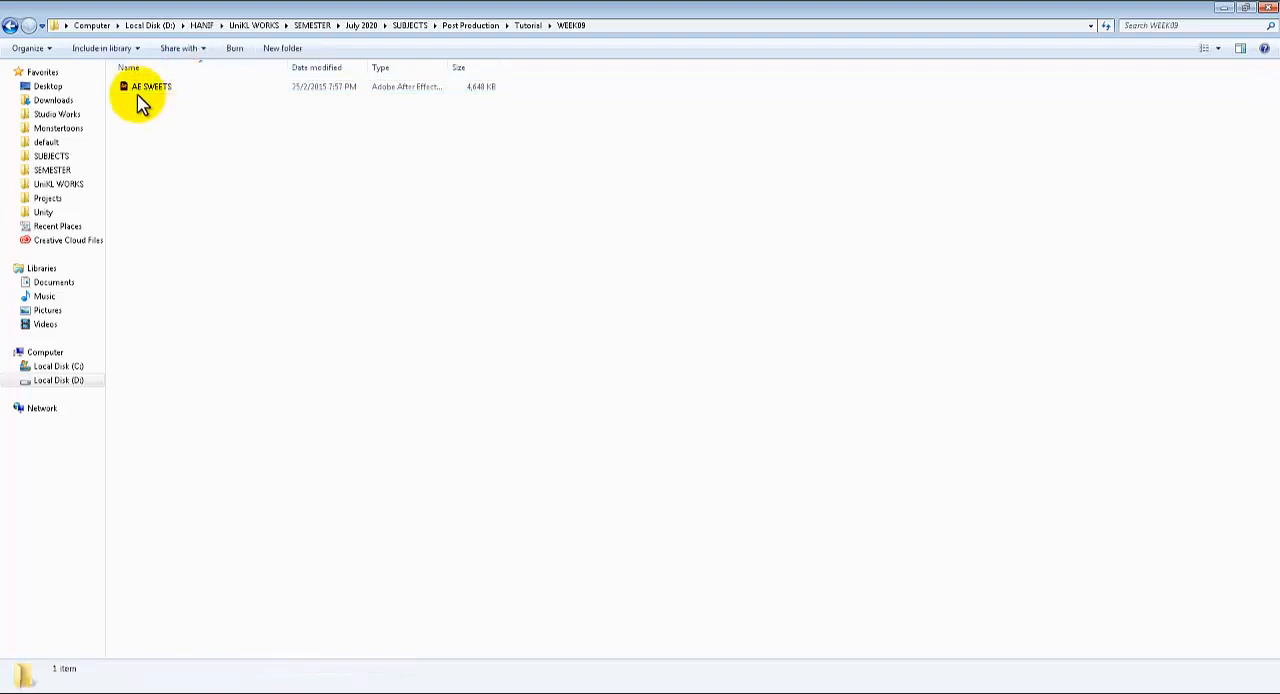
pyautogui.click(134, 89)
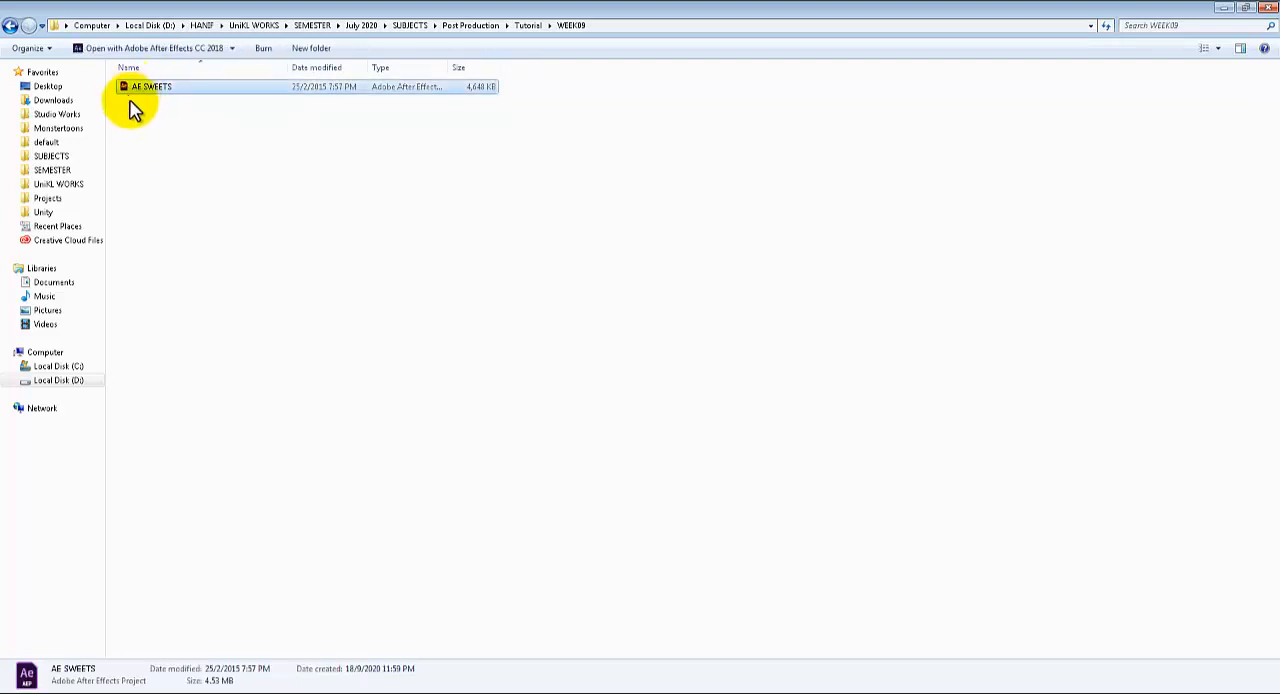
pyautogui.click(148, 122)
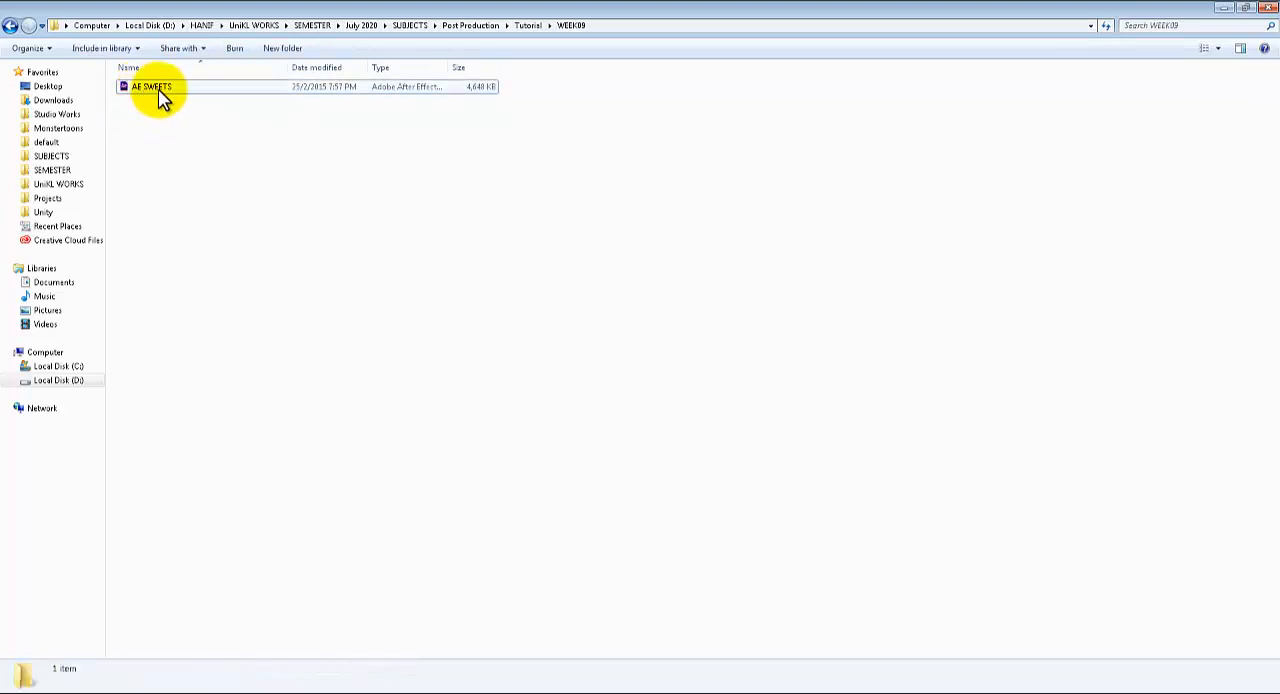
pyautogui.moveTo(157, 100); pyautogui.dragTo(67, 302)
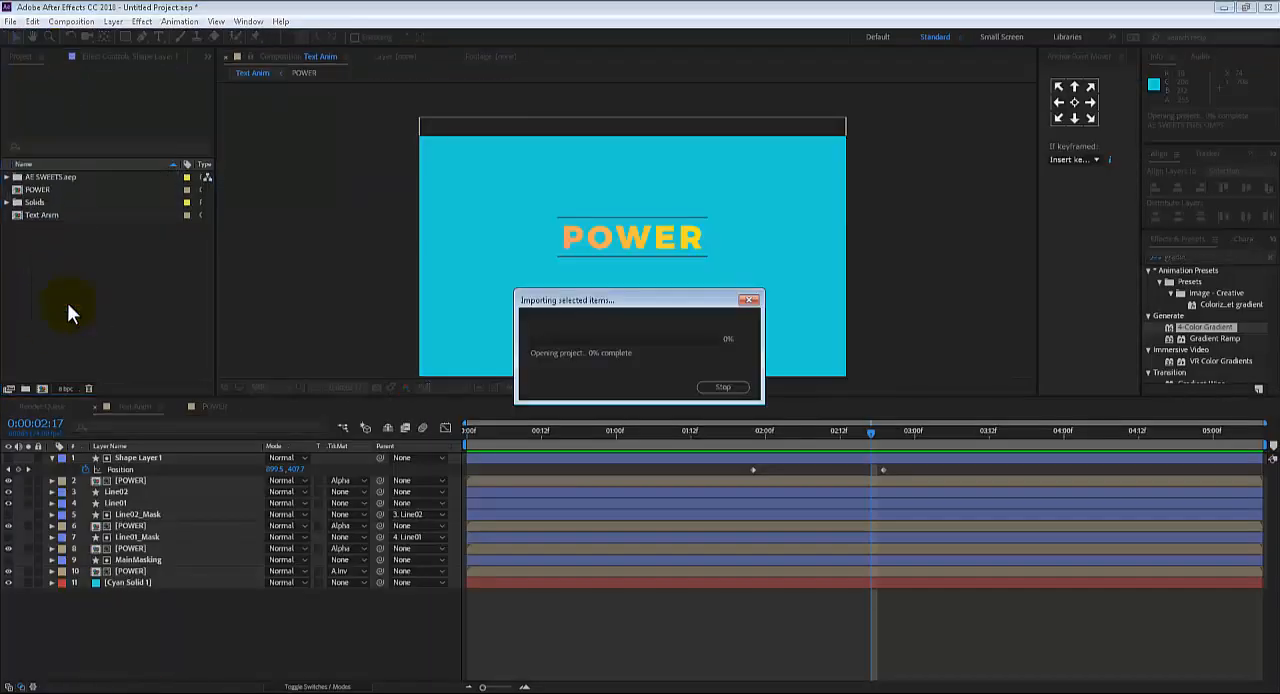
# Expand the imported AE SWEETS.aep folder and open the AE SWEETS PRECOMPS composition
pyautogui.click(7, 178)
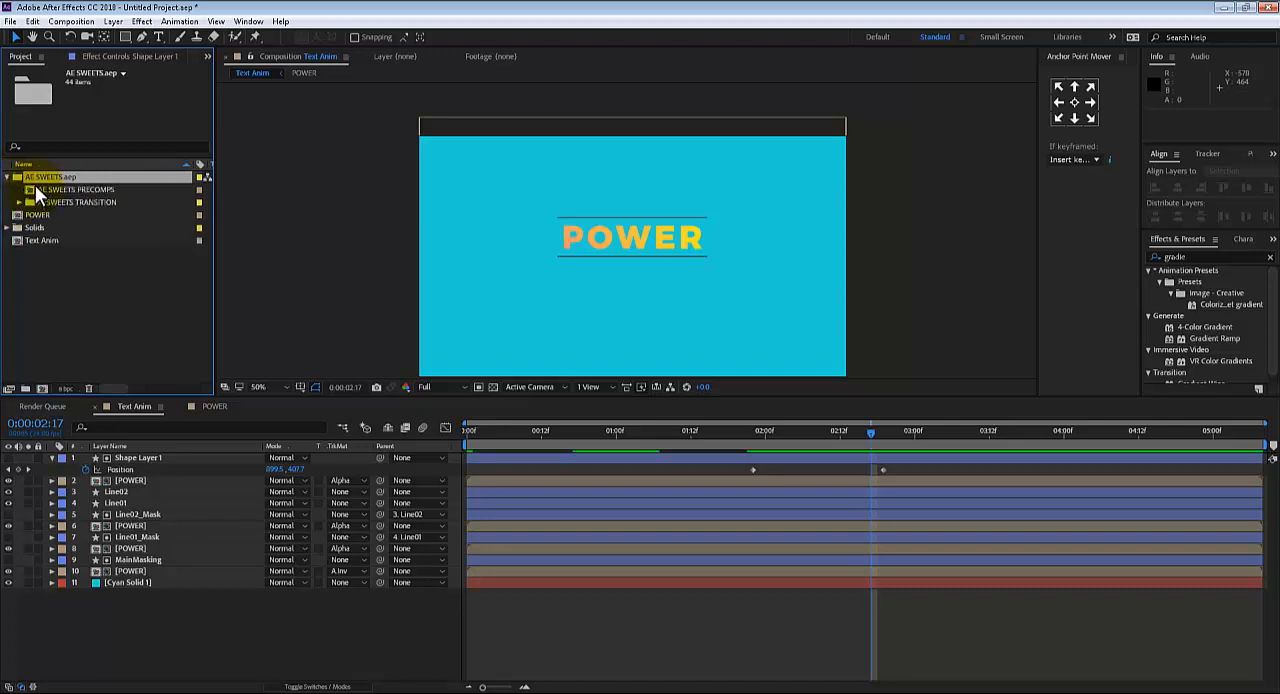
pyautogui.doubleClick(35, 186)
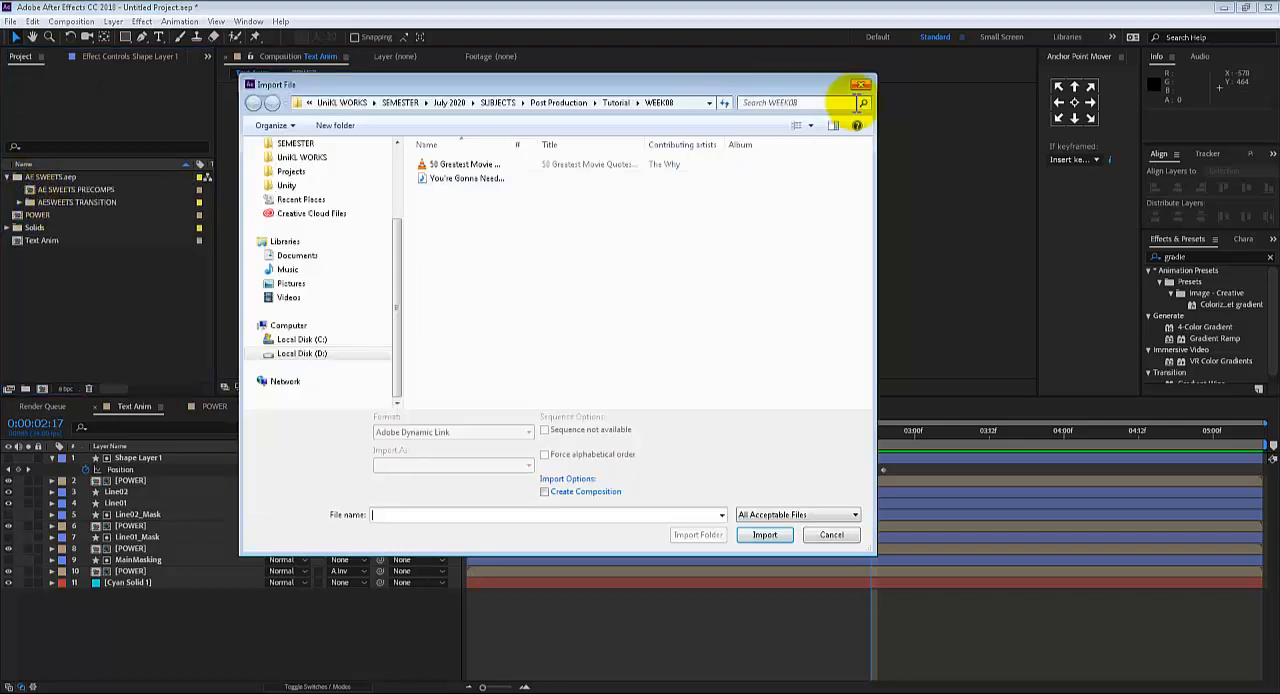
pyautogui.click(861, 85)
pyautogui.doubleClick(89, 190)
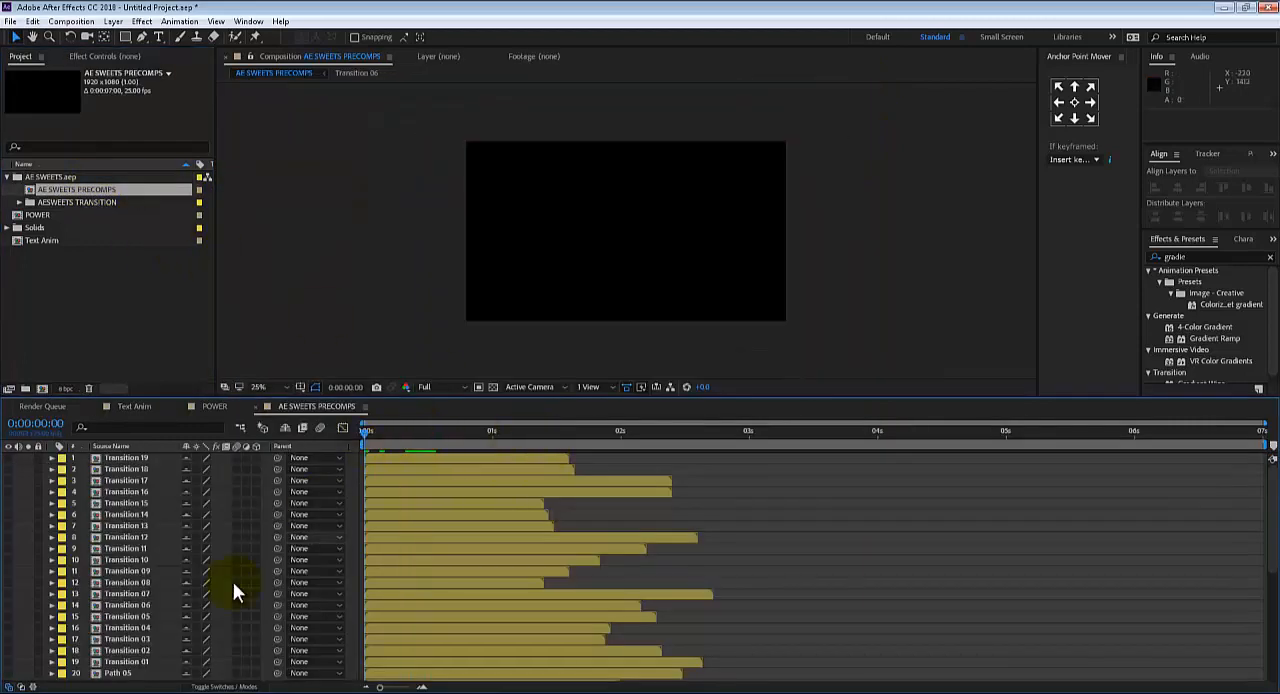
# Look through the precomp layers and preview Path 05 by showing it, playing it and hiding it again
pyautogui.scroll(-6, 107, 585)
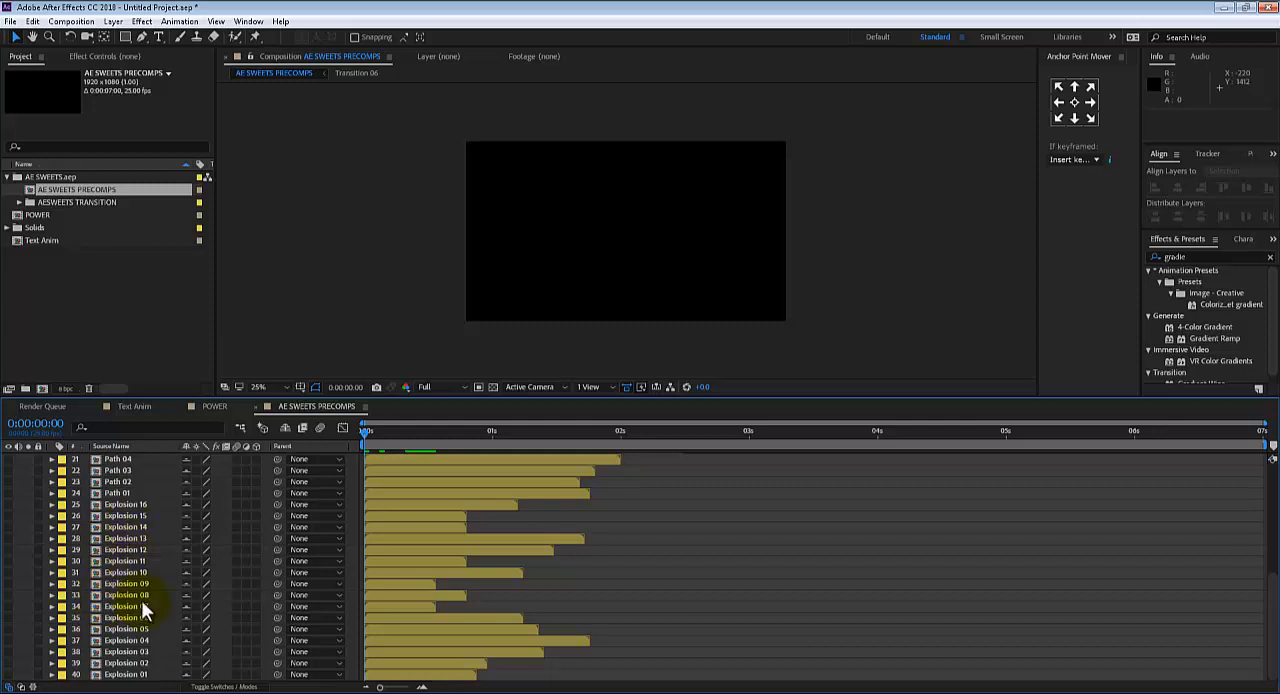
pyautogui.scroll(1, 110, 520)
pyautogui.click(126, 481)
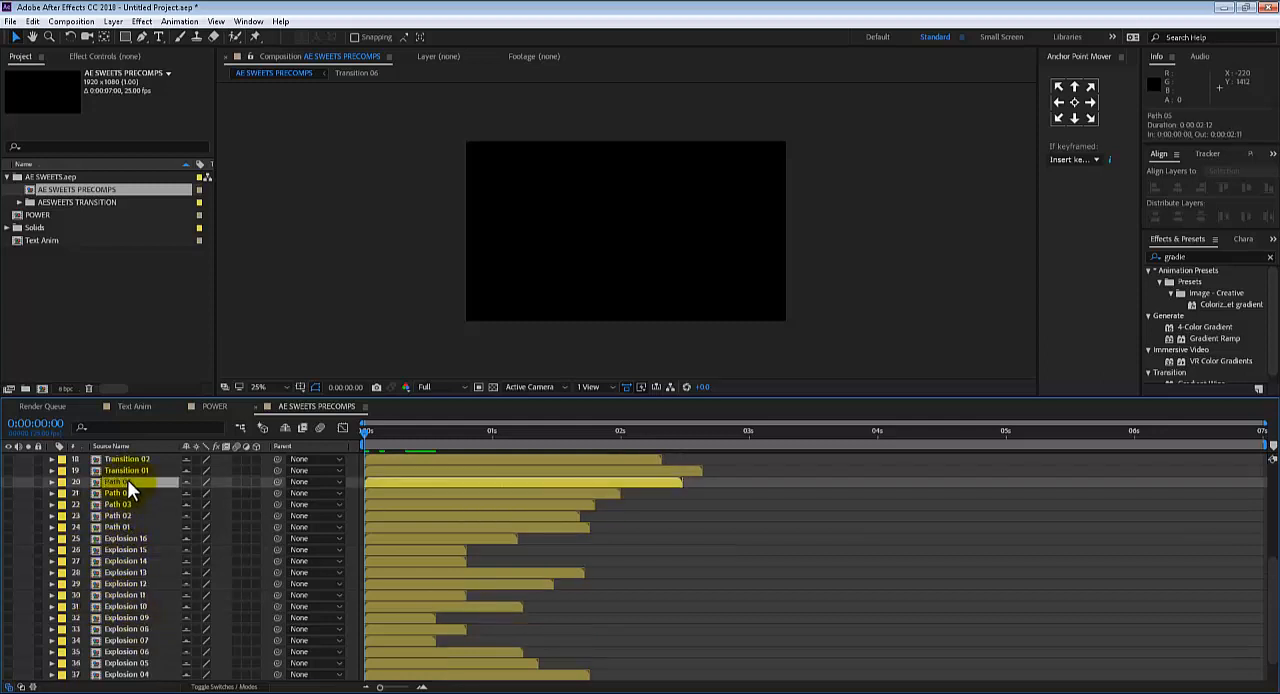
pyautogui.click(8, 481)
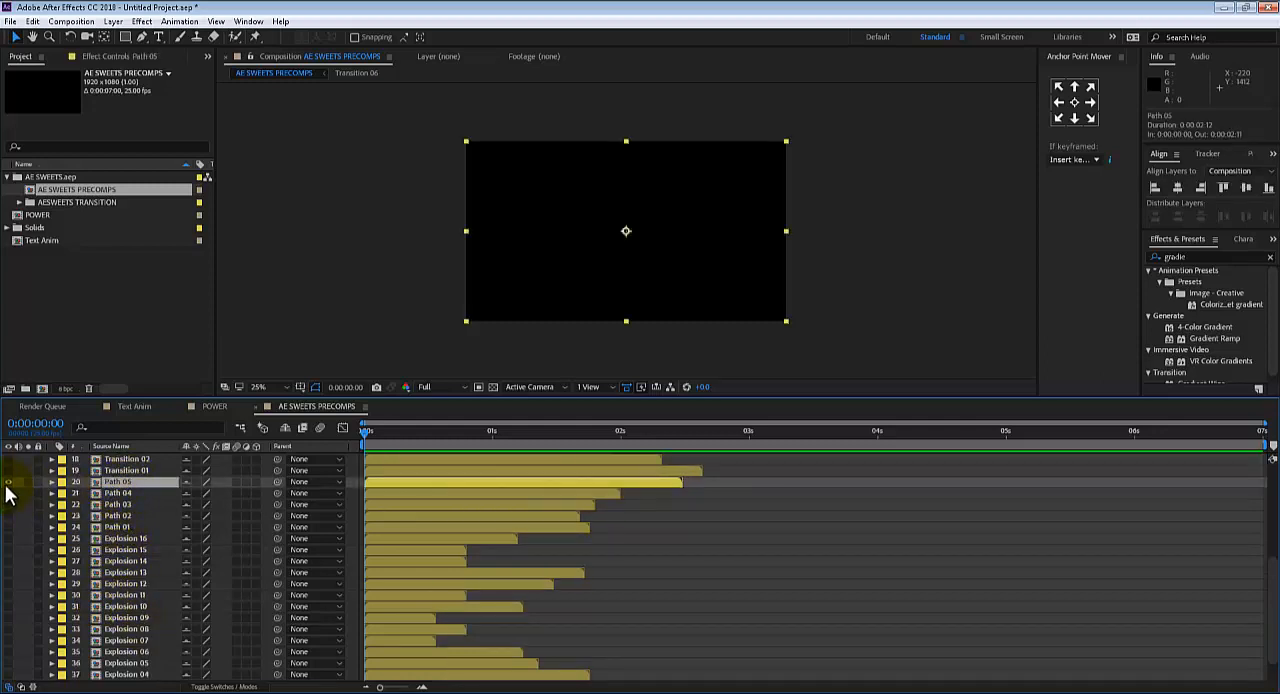
pyautogui.press('space')
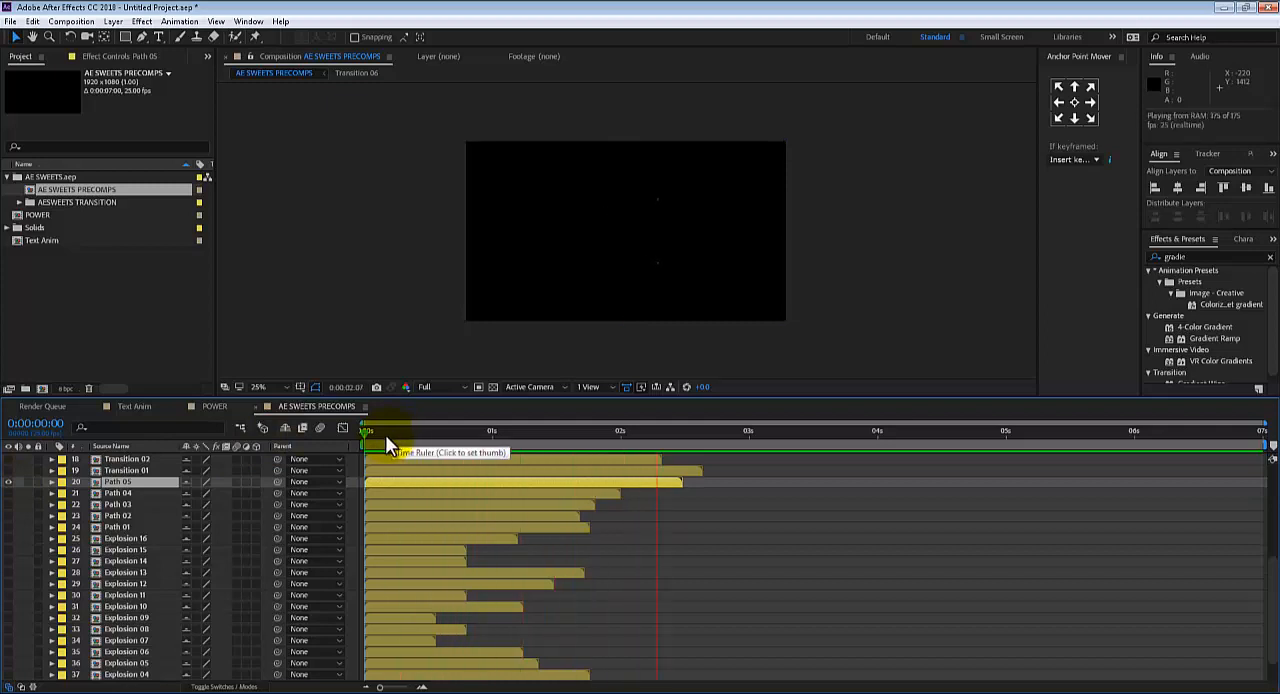
pyautogui.press('space')
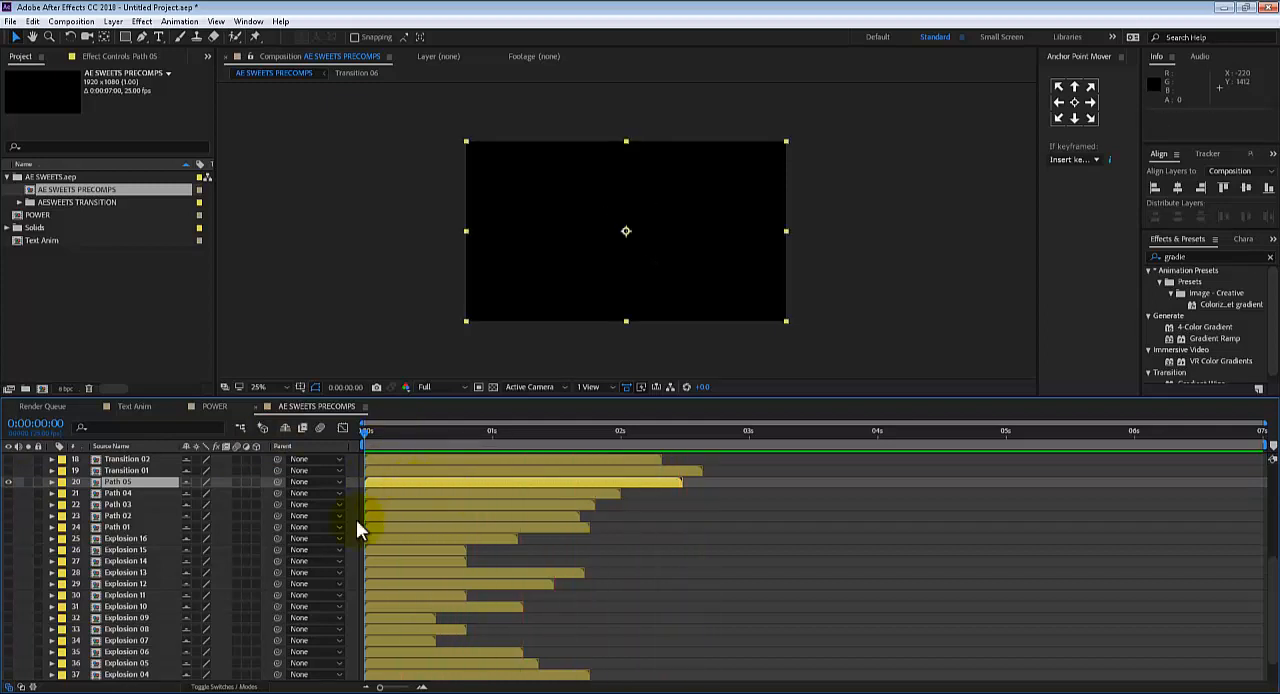
pyautogui.click(8, 482)
# Show the Explosion 10 layer, play its animation, and hide it again
pyautogui.scroll(-1, 150, 599)
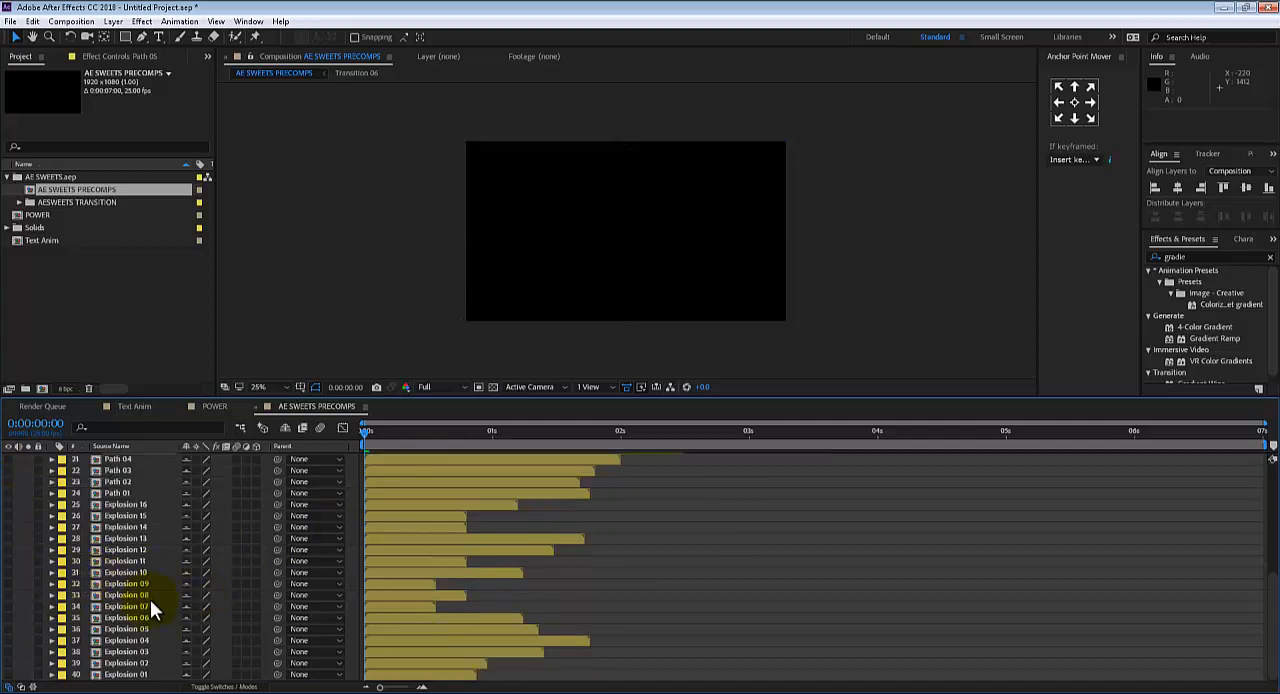
pyautogui.click(111, 572)
pyautogui.click(8, 572)
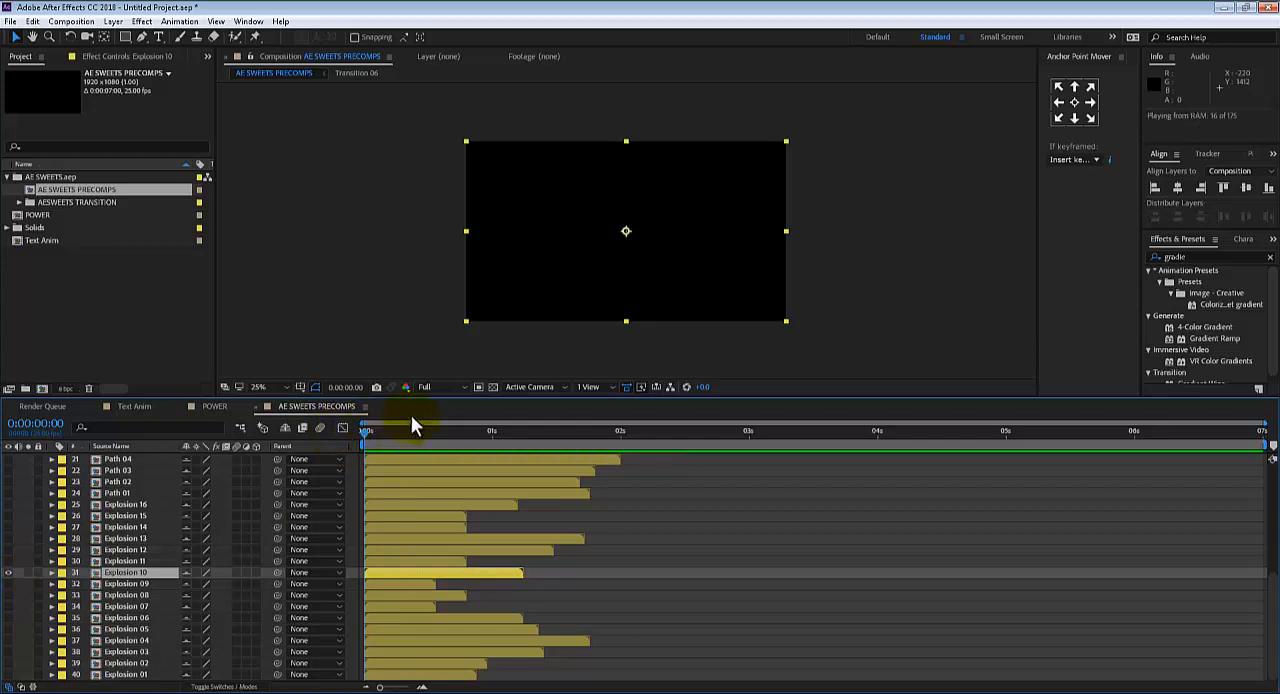
pyautogui.press('space')
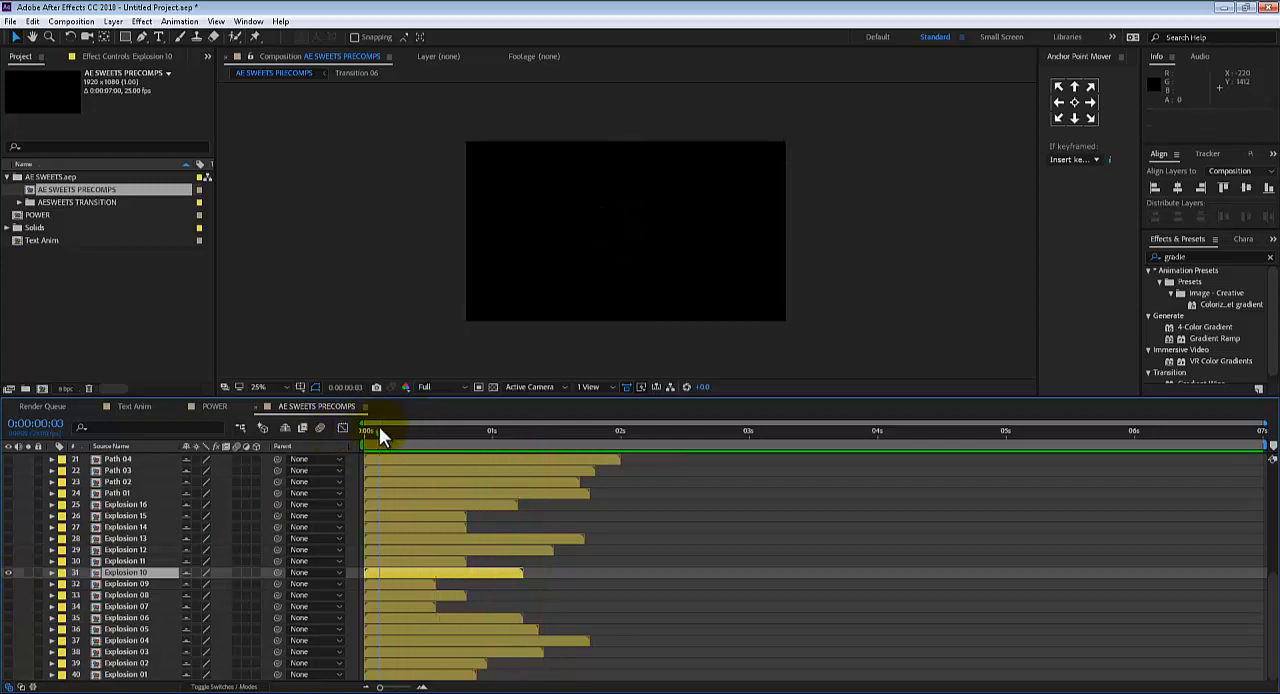
pyautogui.press('space')
pyautogui.press('space')
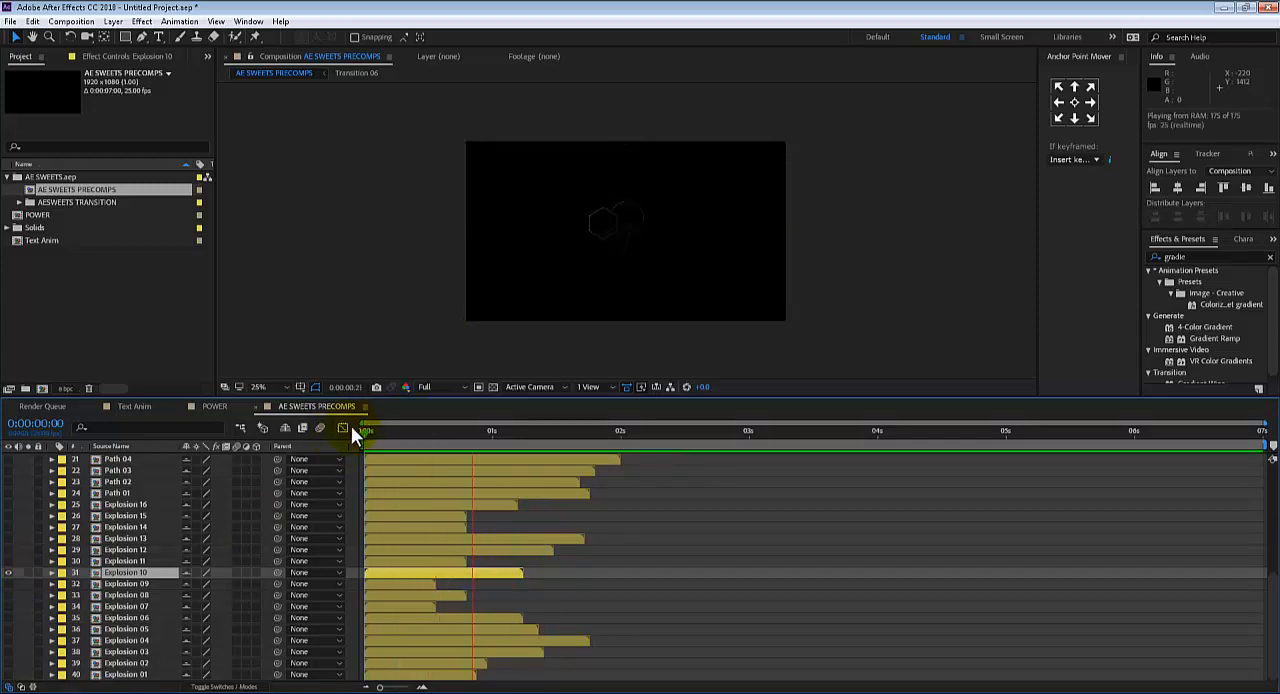
pyautogui.press('space')
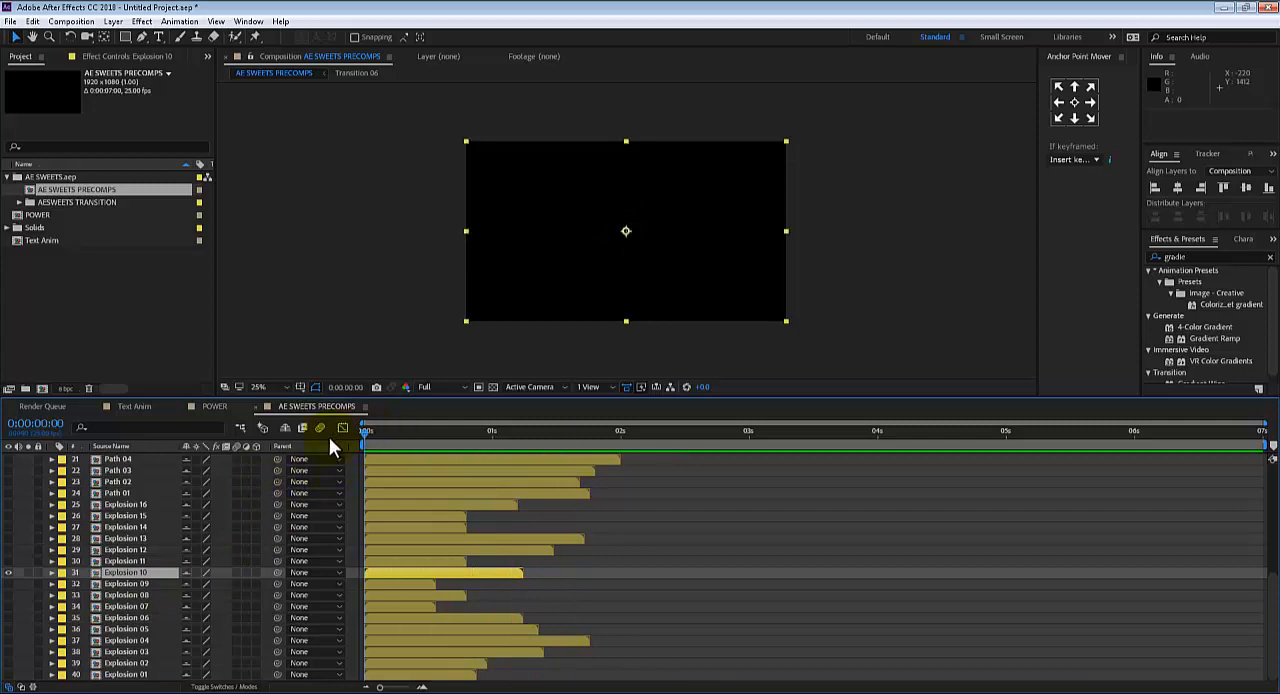
pyautogui.press('space')
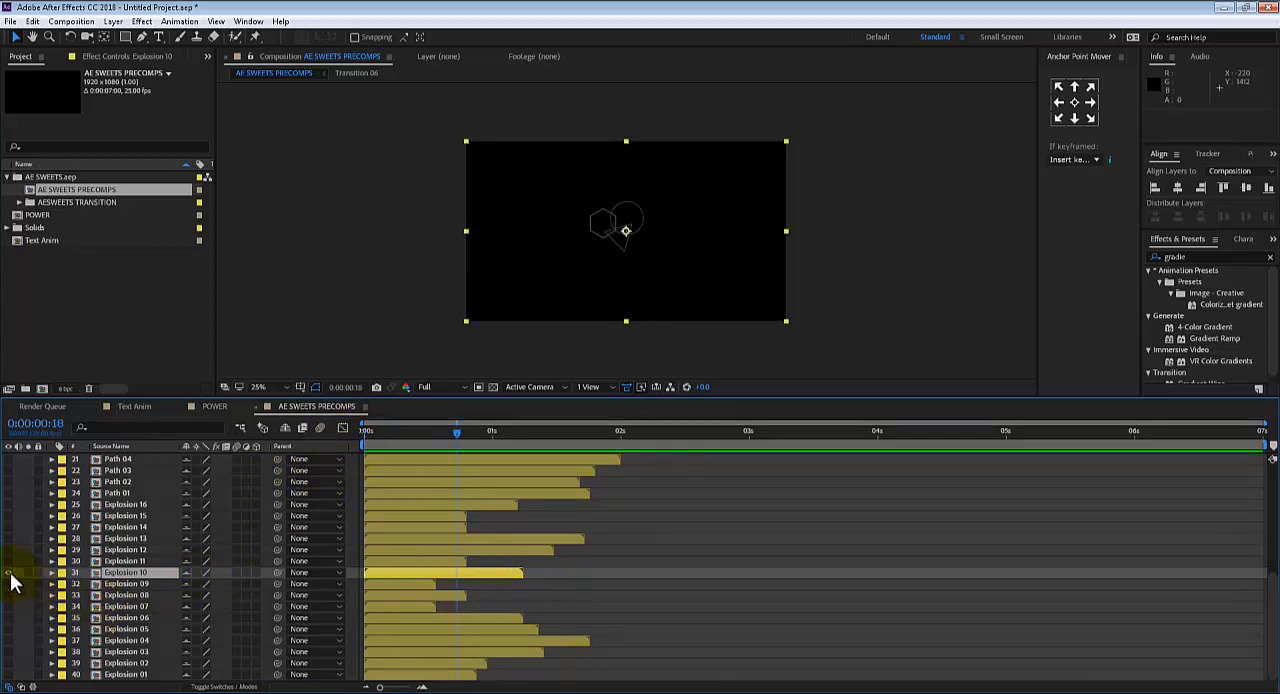
pyautogui.click(9, 573)
# Preview the Explosion 11 layer and hide it again
pyautogui.click(8, 561)
pyautogui.press('space')
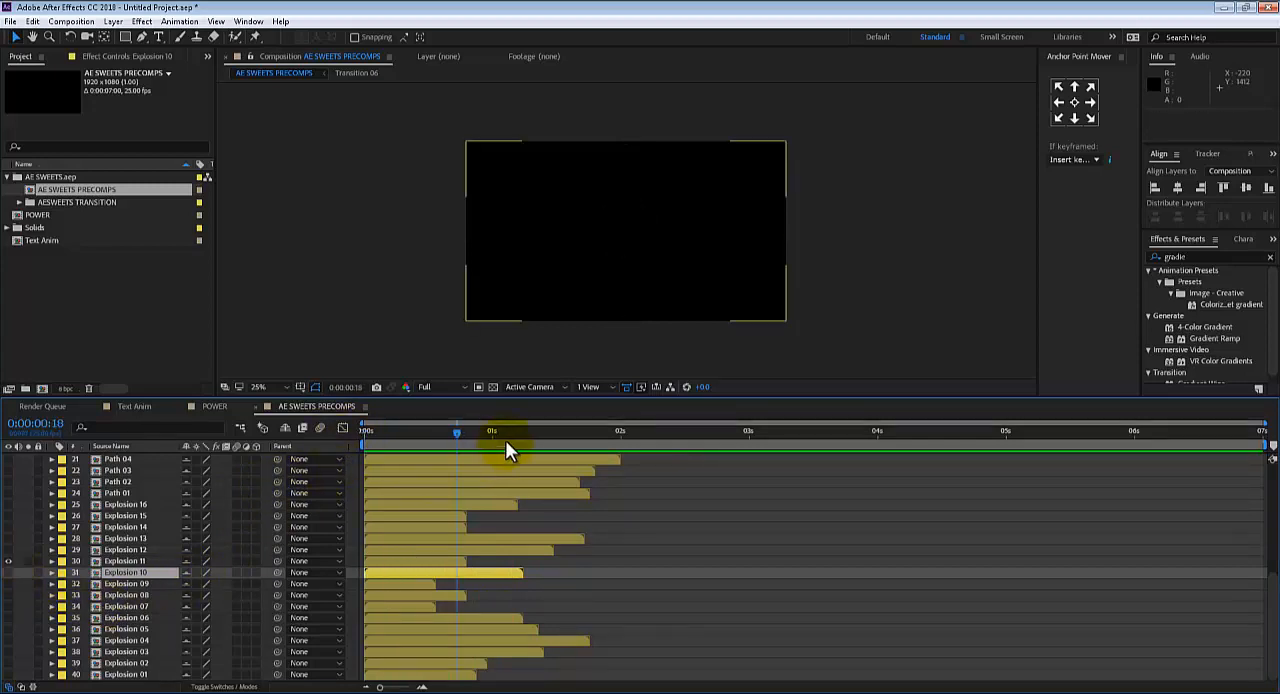
pyautogui.press('space')
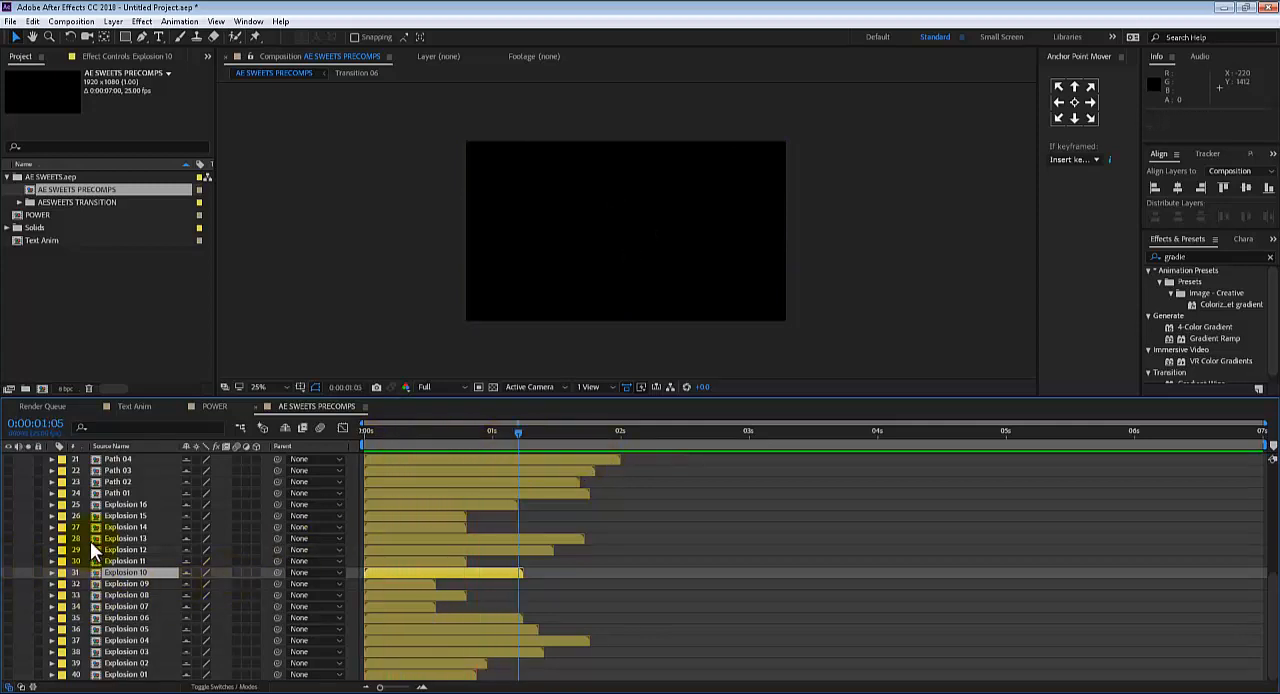
# Show the Transition 13 layer, play it from the first frame, and hide it again
pyautogui.scroll(5, 90, 541)
pyautogui.click(128, 470)
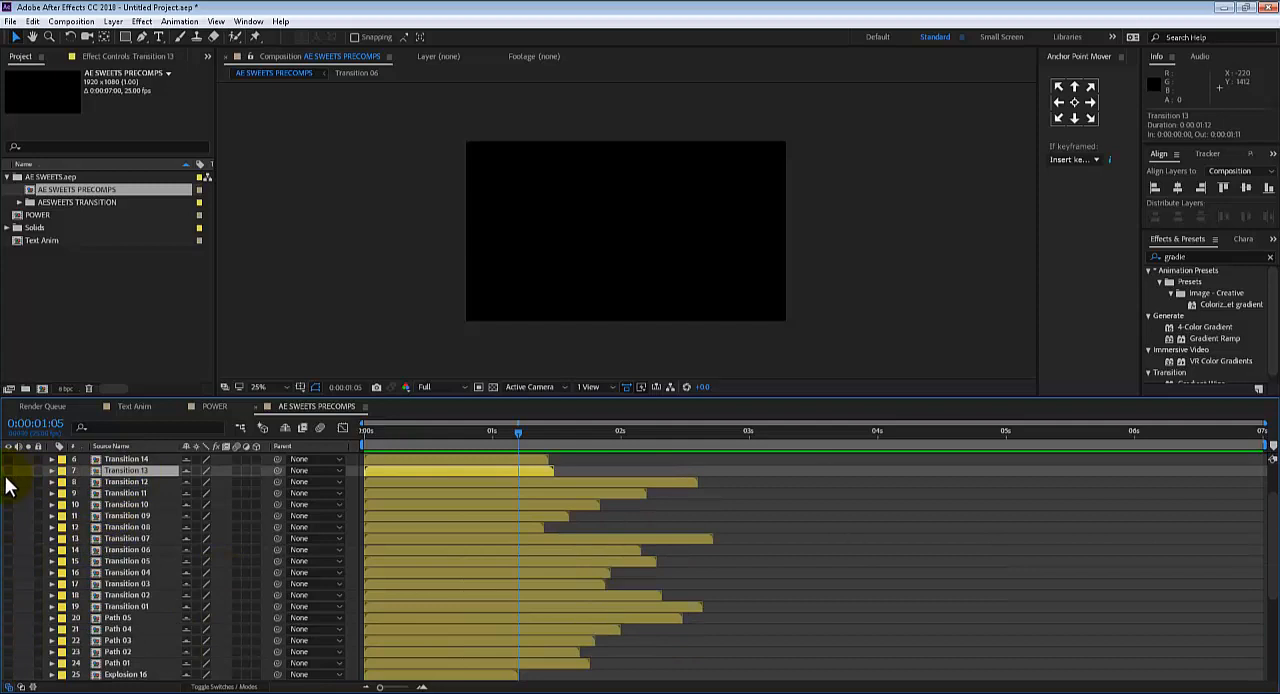
pyautogui.click(8, 470)
pyautogui.click(385, 432)
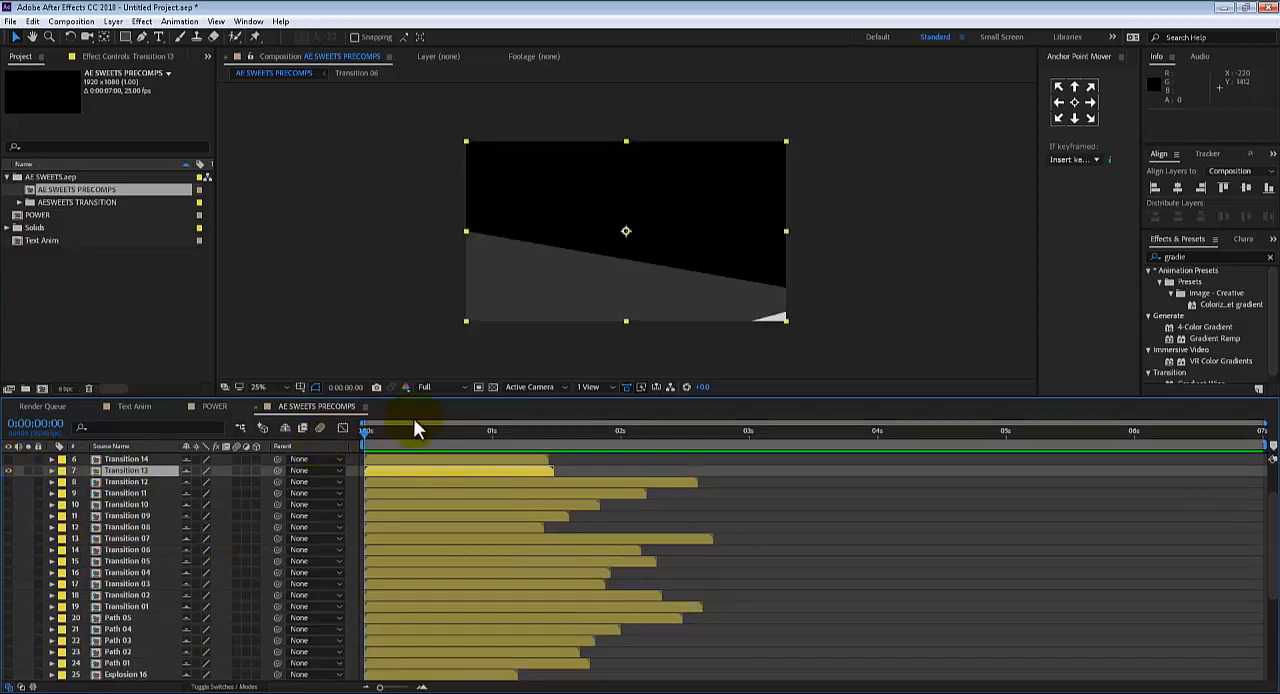
pyautogui.press('Home')
pyautogui.press('space')
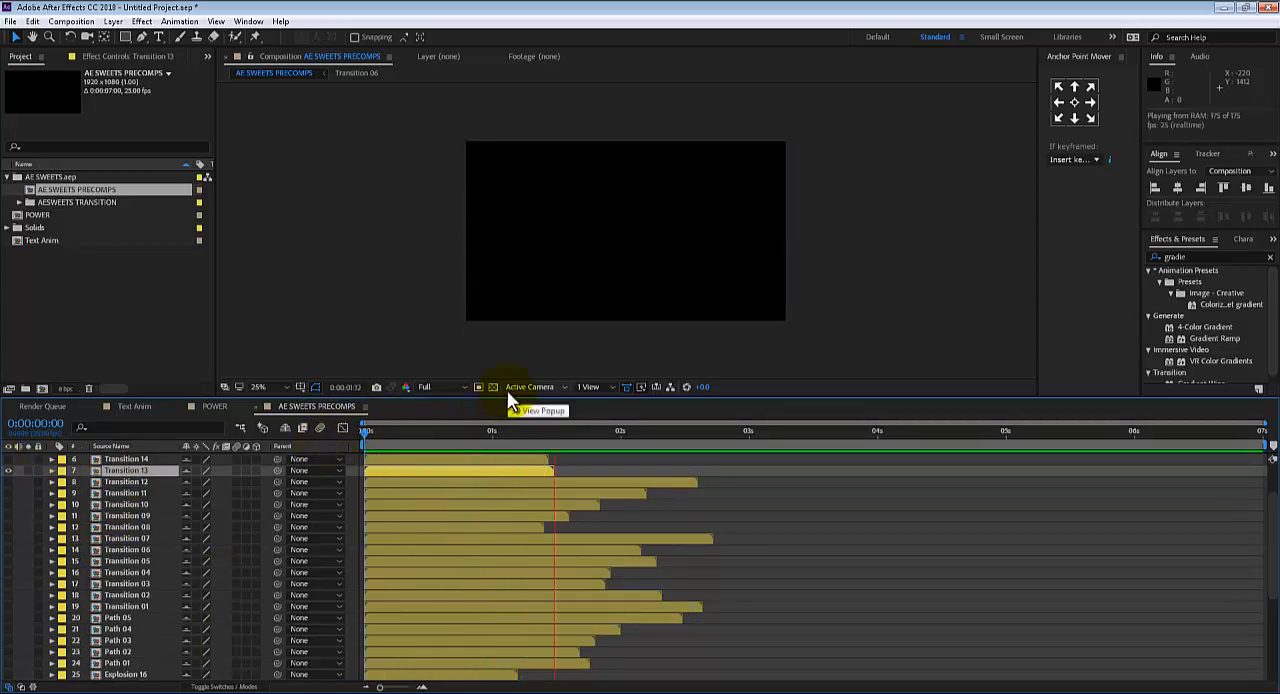
pyautogui.click(371, 433)
pyautogui.press('space')
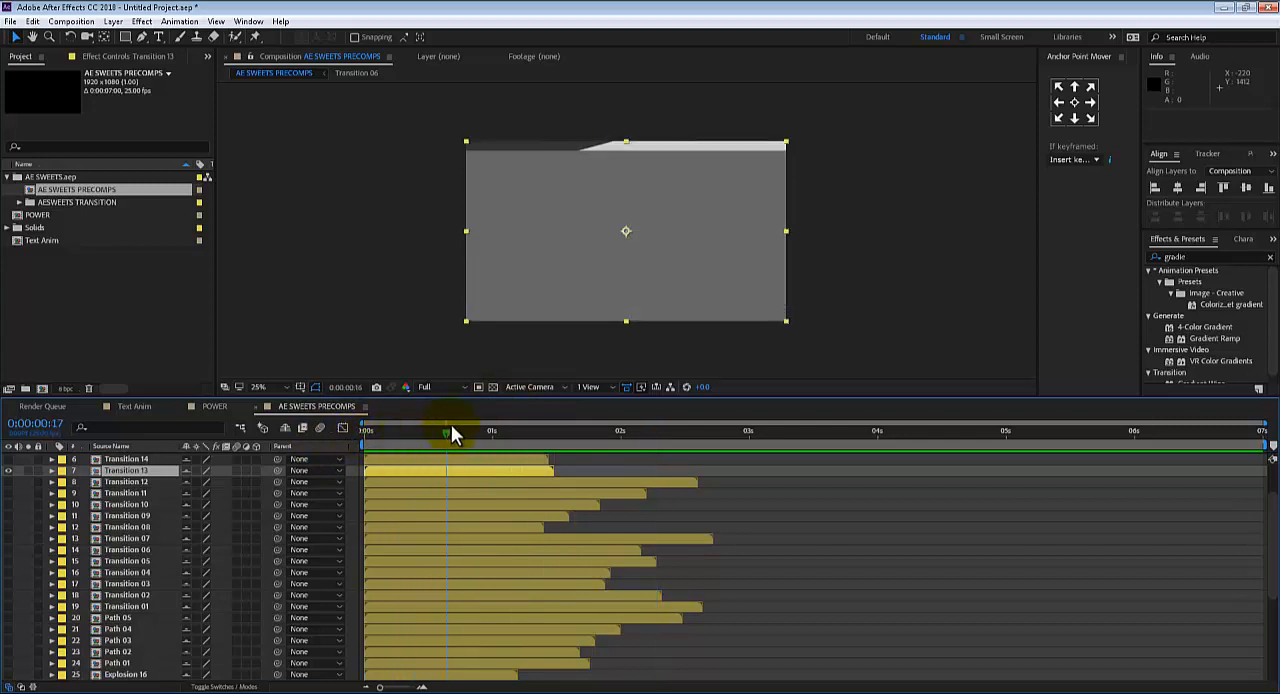
pyautogui.click(9, 470)
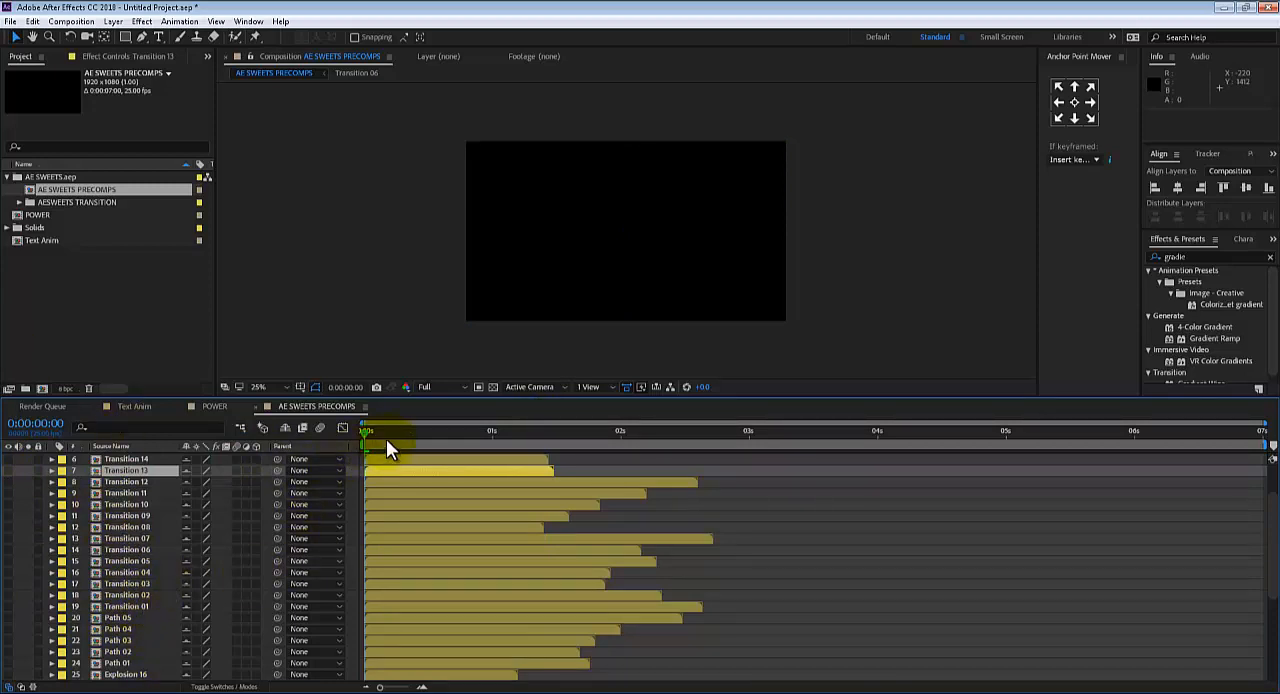
# Make Transition 13 visible again and inspect its frame at 0:00:00:05
pyautogui.moveTo(419, 438); pyautogui.dragTo(367, 440)
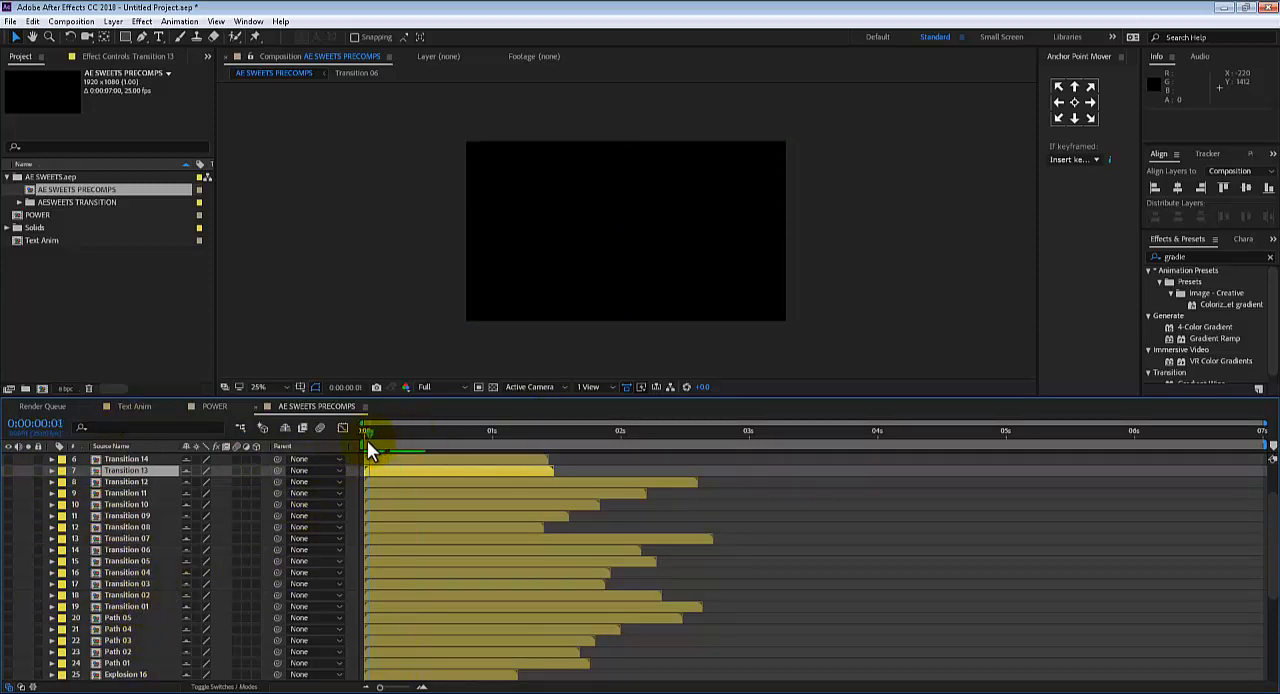
pyautogui.click(8, 470)
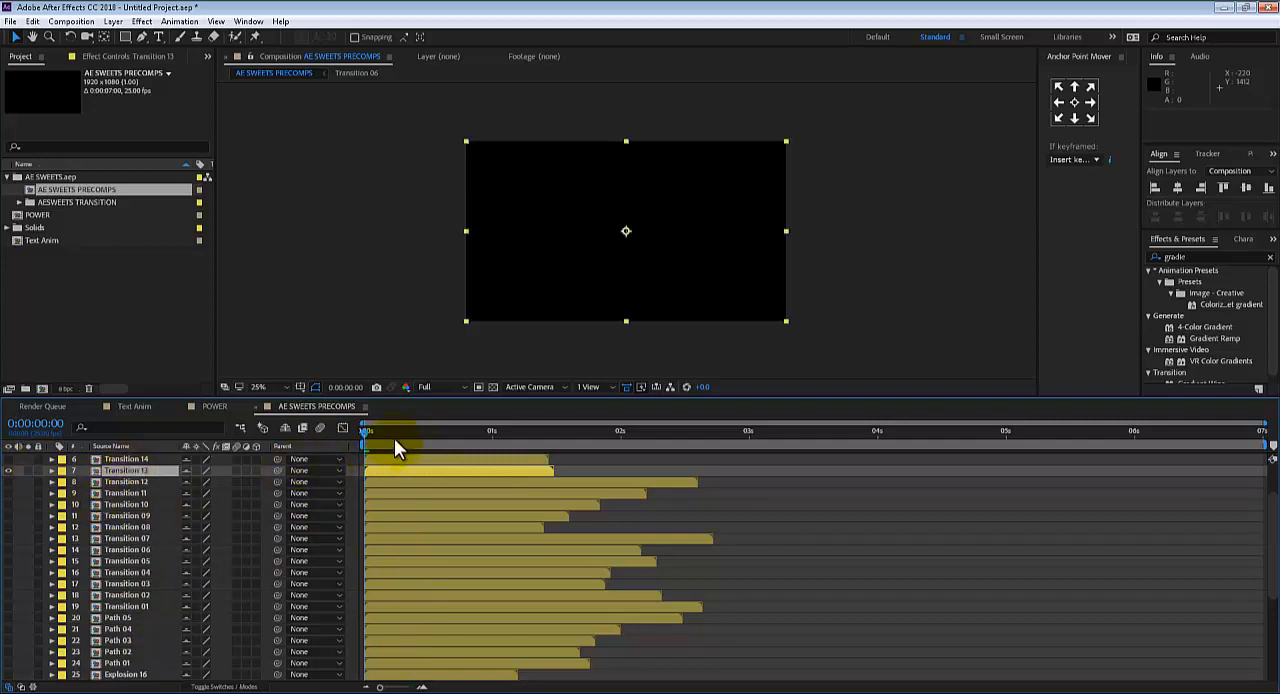
pyautogui.moveTo(395, 440)
pyautogui.mouseDown()
pyautogui.moveTo(441, 439)
pyautogui.moveTo(390, 445)
pyautogui.mouseUp()
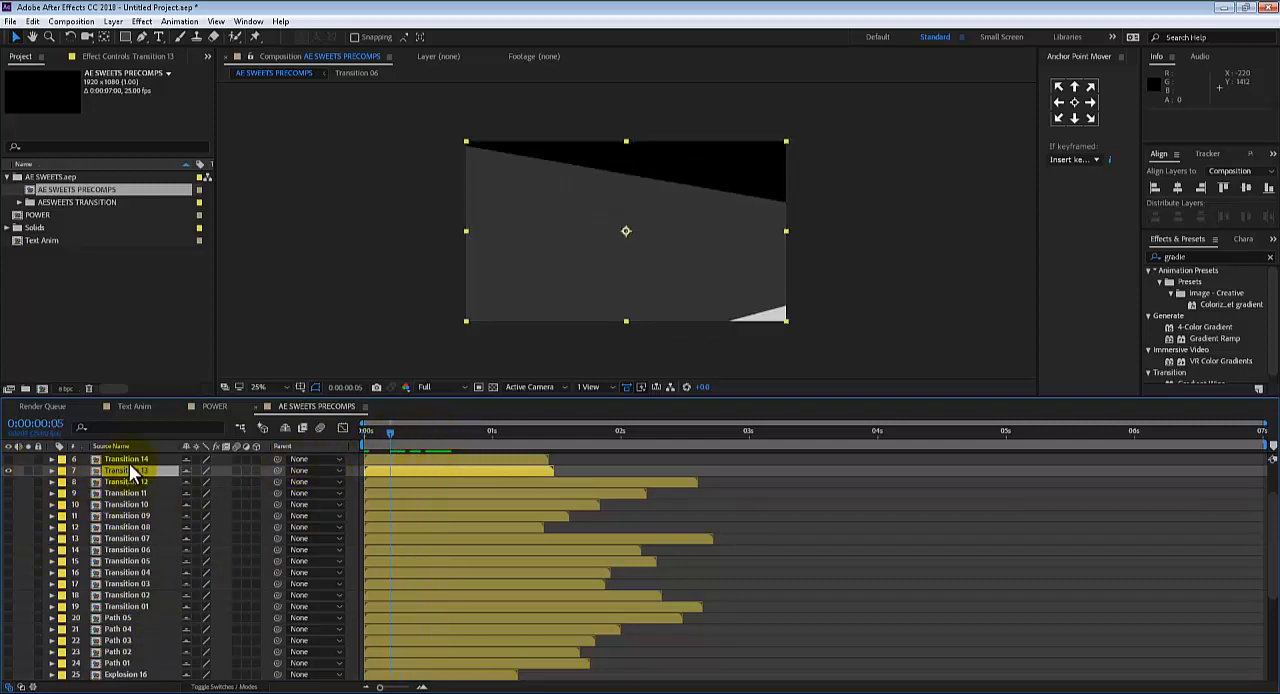
# Open the Transition 13 precomp and set the fill of the Transition 13 / 1 shape layer to magenta
pyautogui.doubleClick(134, 469)
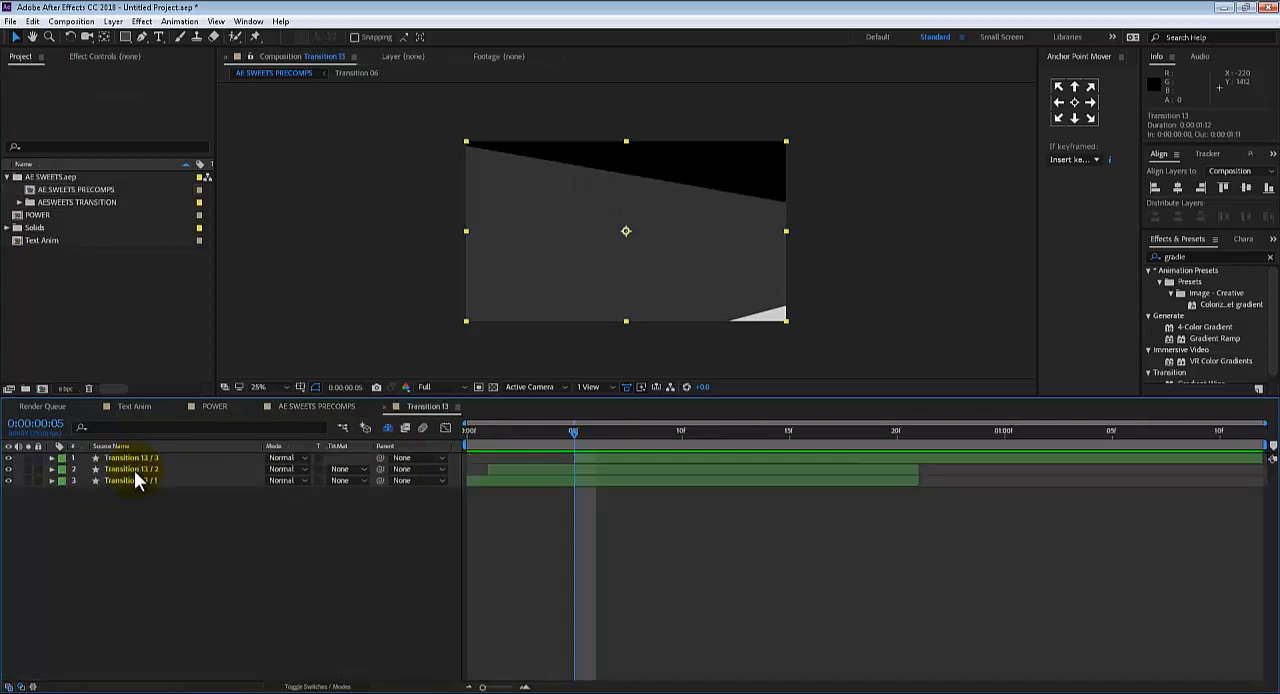
pyautogui.click(493, 480)
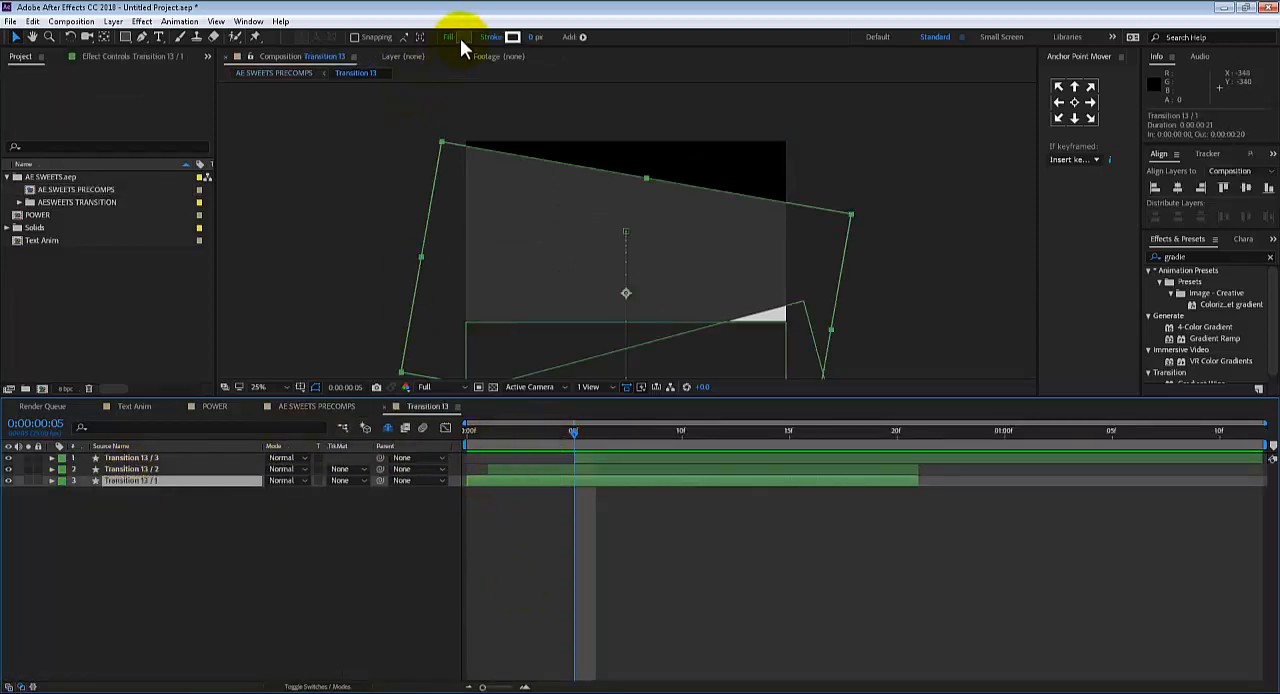
pyautogui.click(457, 38)
pyautogui.click(270, 328)
pyautogui.moveTo(223, 334); pyautogui.dragTo(212, 348)
pyautogui.click(352, 306)
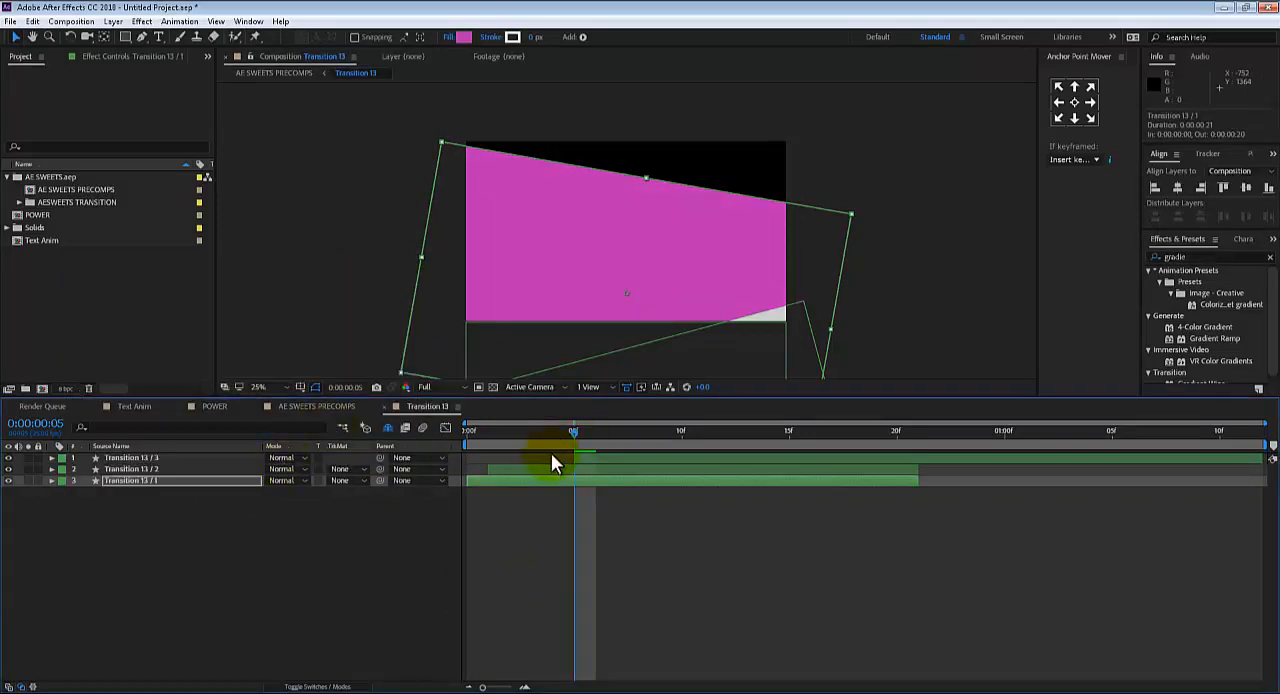
# Set the fill of the Transition 13 / 2 shape layer to light salmon red
pyautogui.click(548, 468)
pyautogui.click(463, 38)
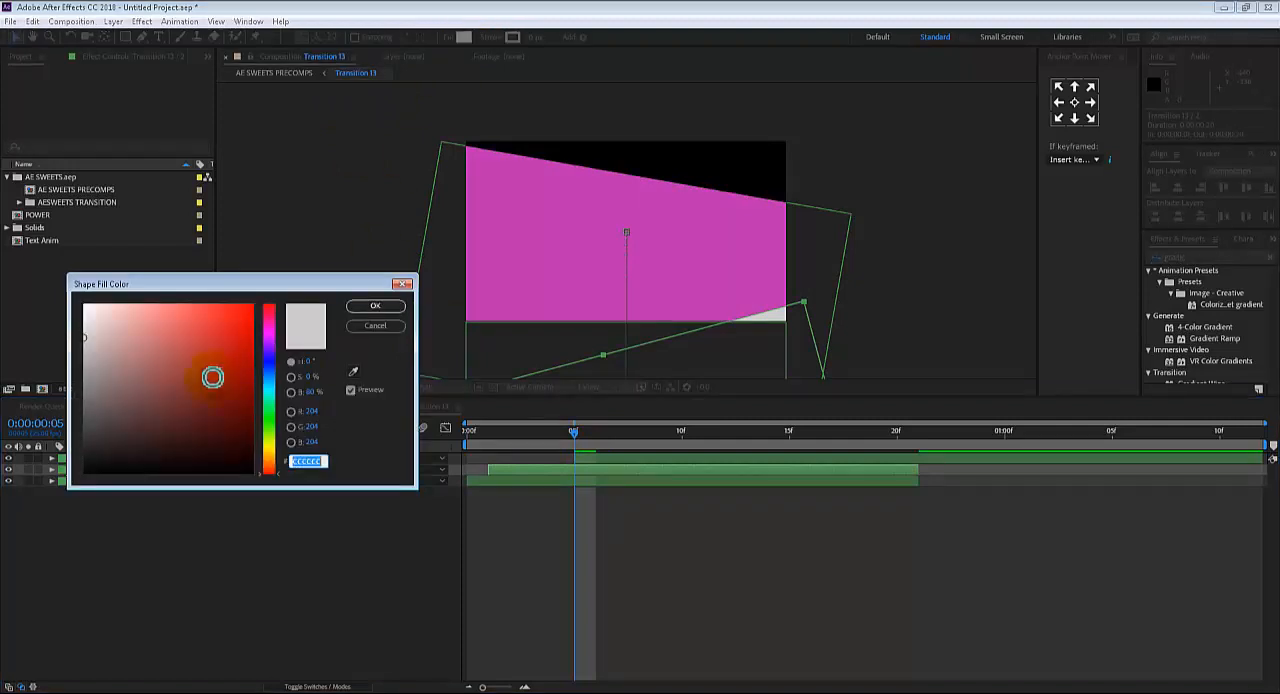
pyautogui.moveTo(214, 374); pyautogui.dragTo(157, 314)
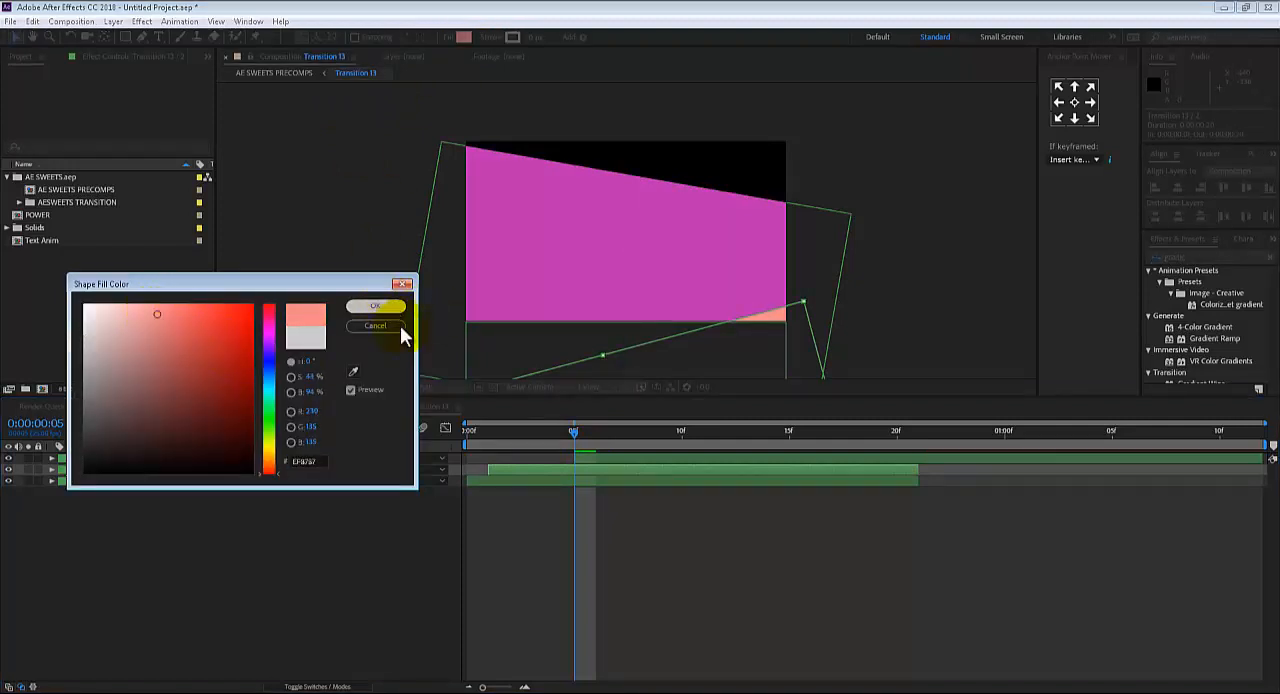
pyautogui.click(375, 306)
# Set the fill of the Transition 13 / 3 shape layer to pinkish red
pyautogui.click(447, 281)
pyautogui.click(463, 37)
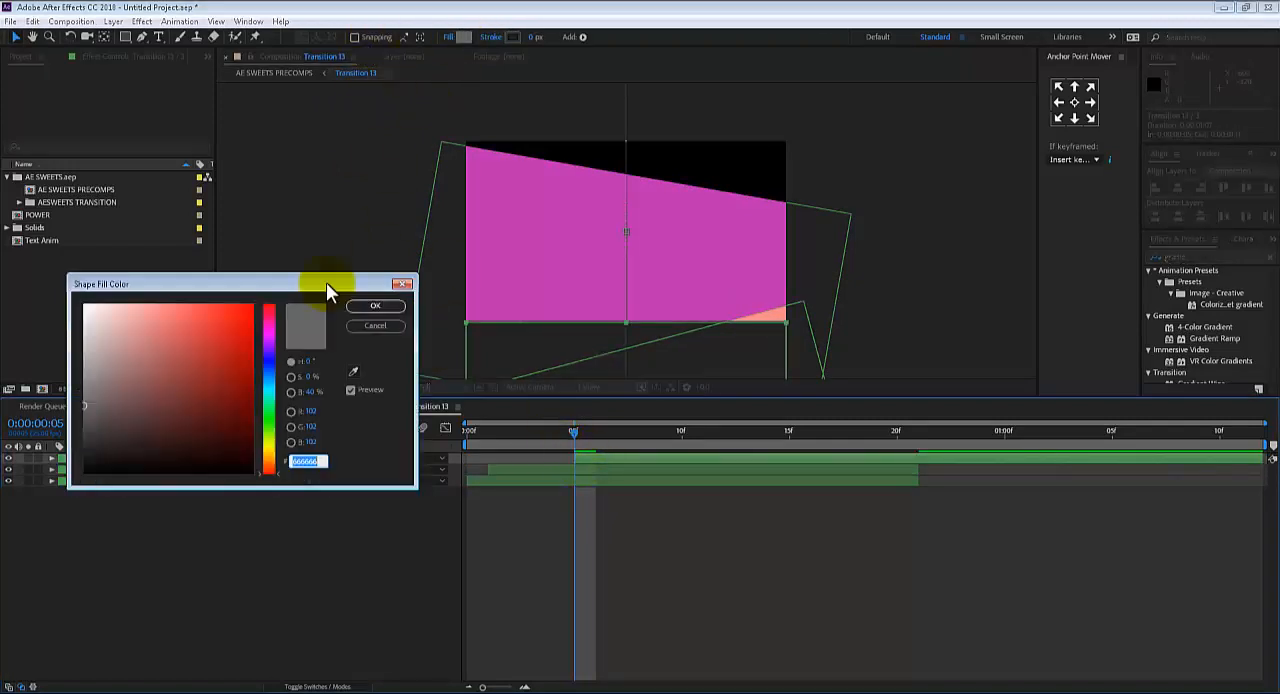
pyautogui.moveTo(250, 390); pyautogui.dragTo(195, 320)
pyautogui.click(373, 306)
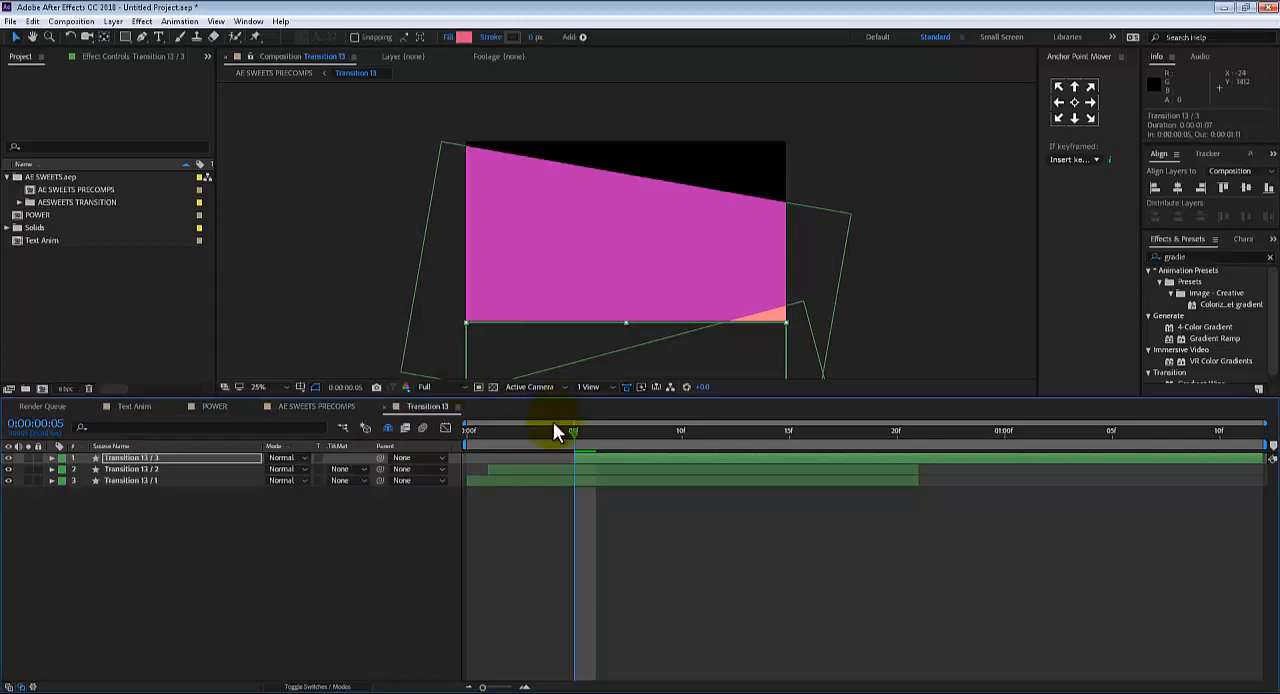
# Play the recoloured transition from its first frame, then hide the Transition 13 layer in the AE SWEETS PRECOMPS composition
pyautogui.click(474, 434)
pyautogui.press('space')
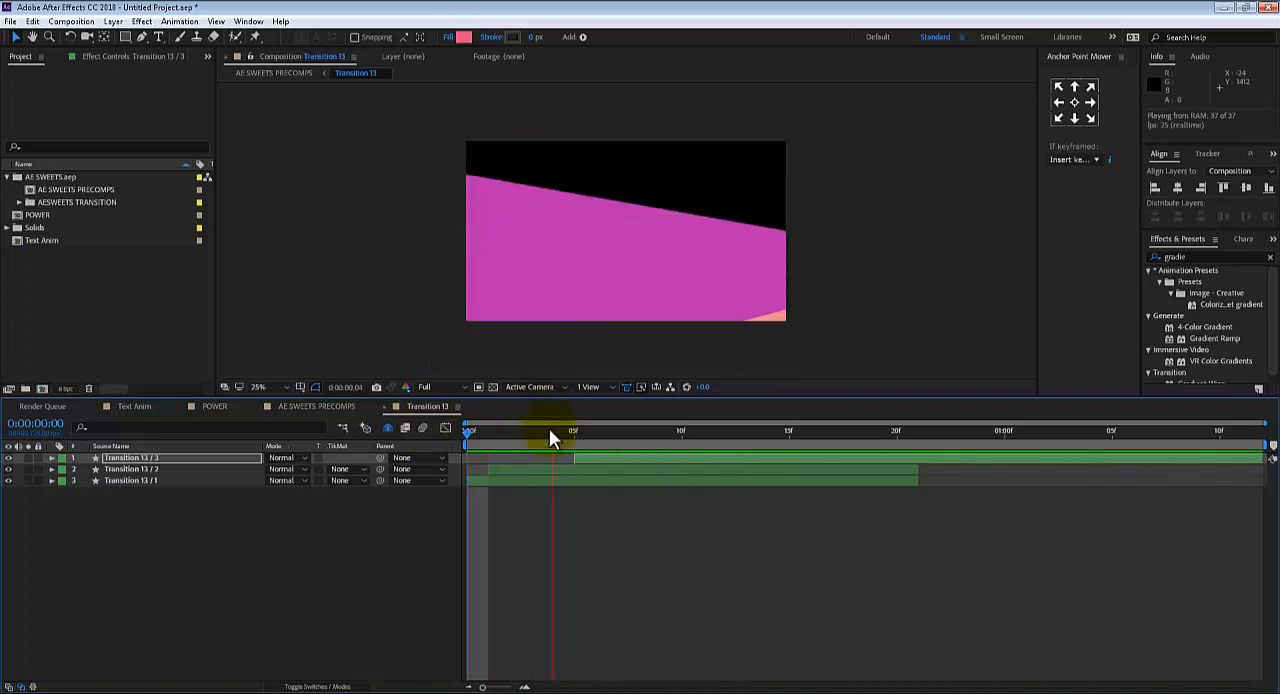
pyautogui.press('space')
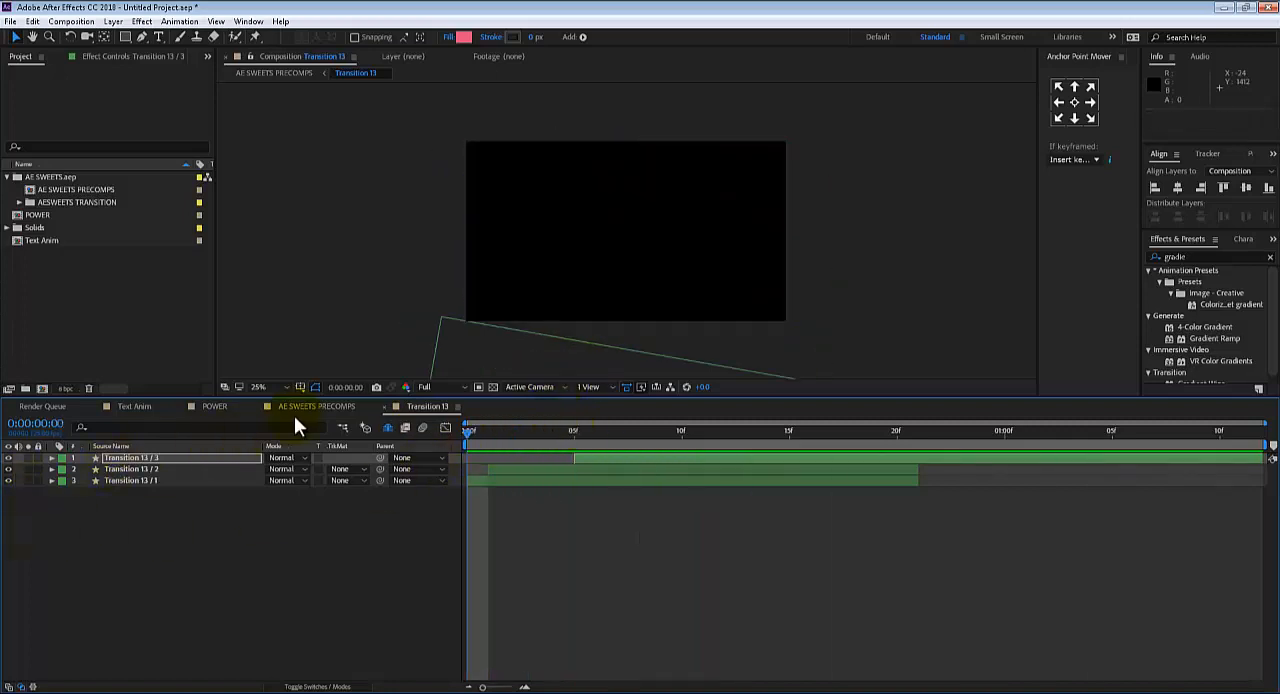
pyautogui.click(313, 408)
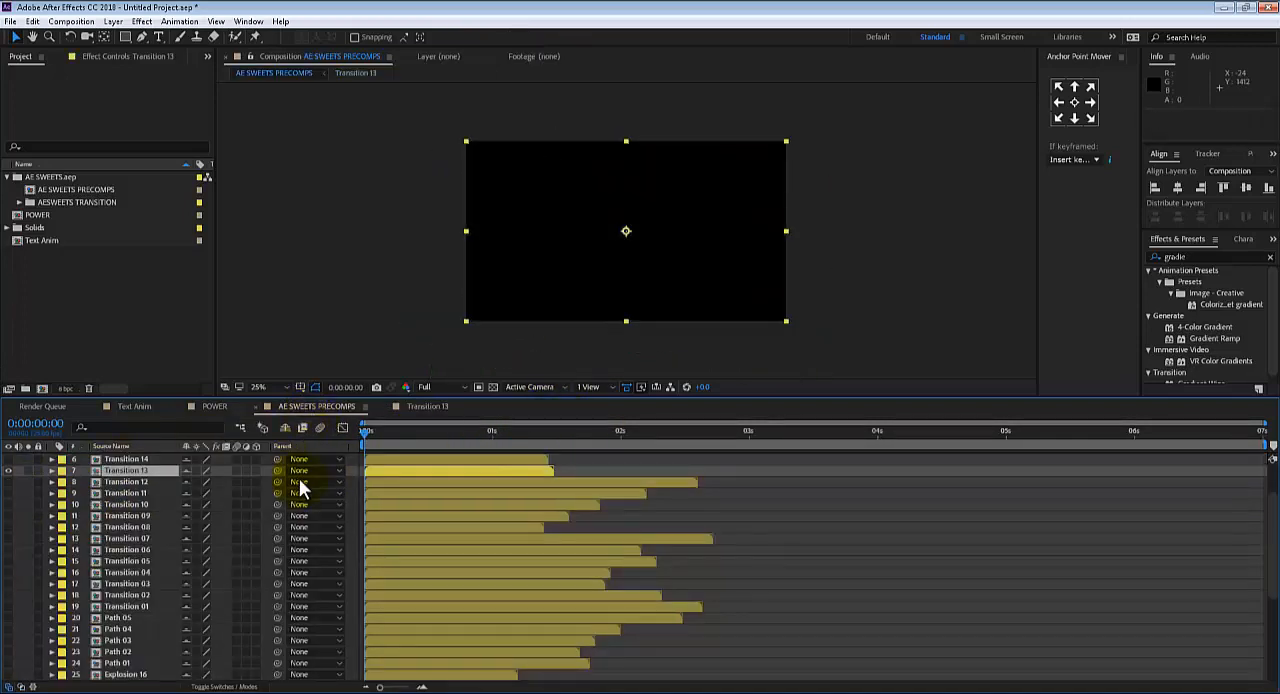
pyautogui.click(8, 472)
# Show the Explosion 10 layer, open its precomp and go to the frame at 0:00:00:16
pyautogui.scroll(-1, 110, 592)
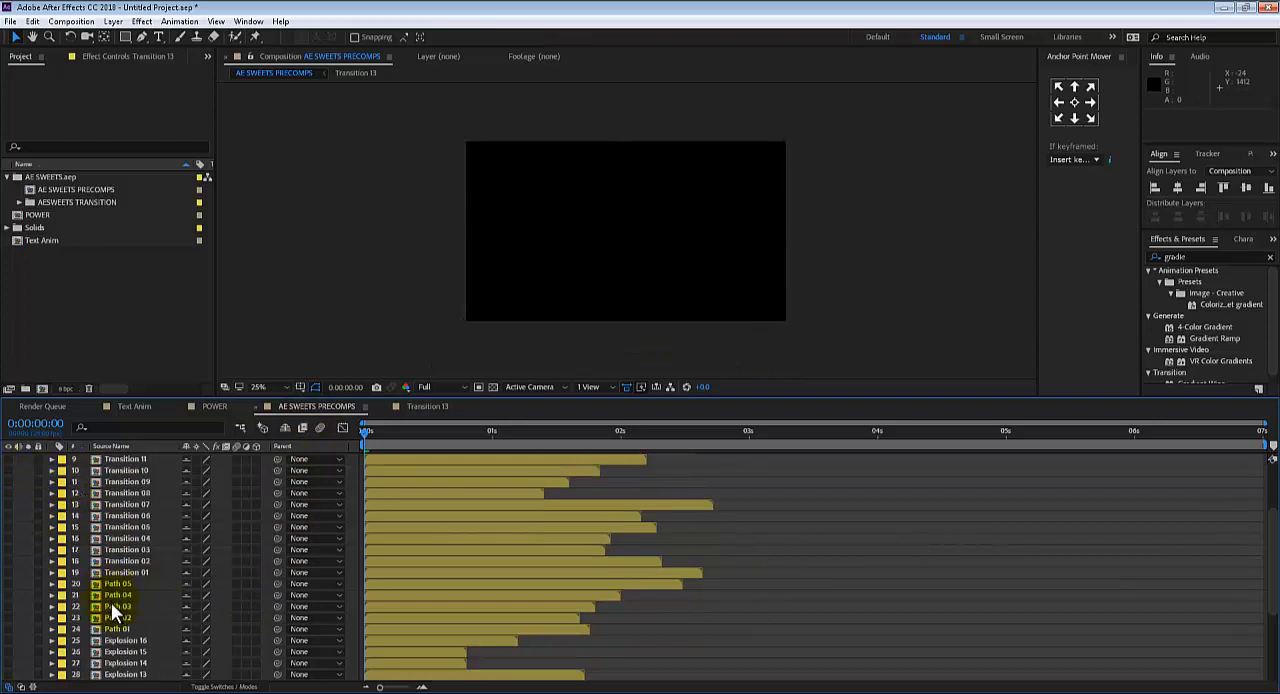
pyautogui.scroll(-2, 120, 620)
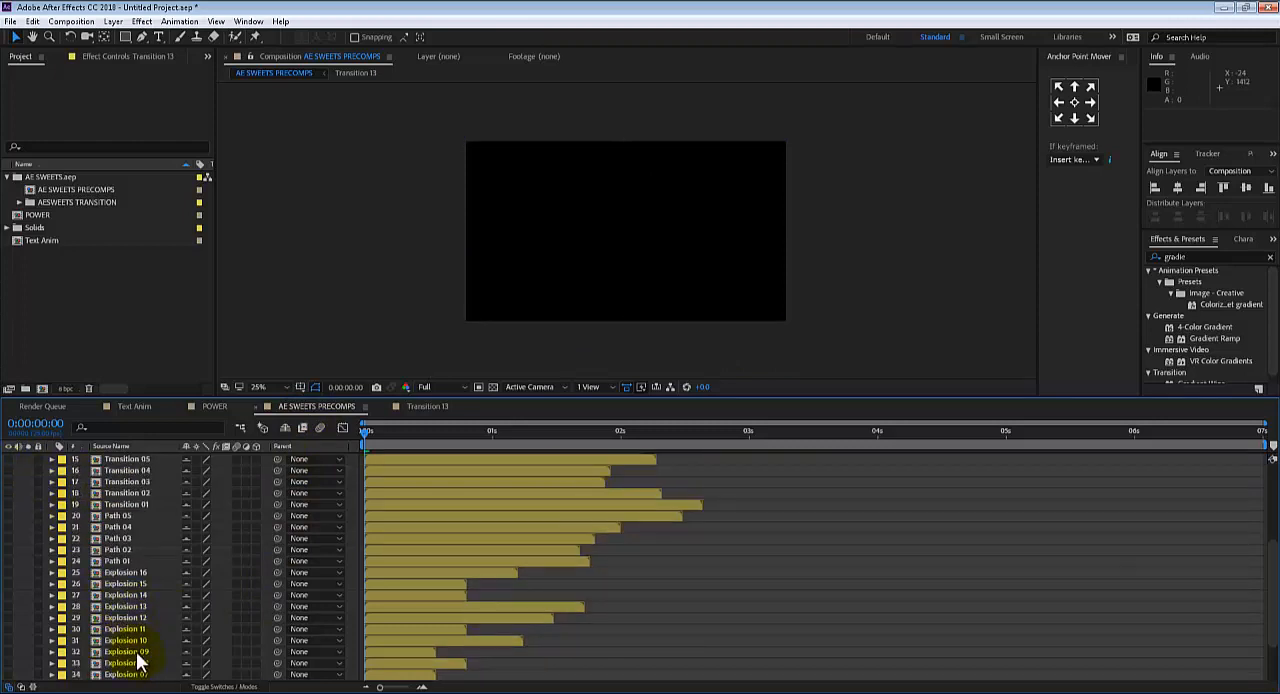
pyautogui.click(138, 642)
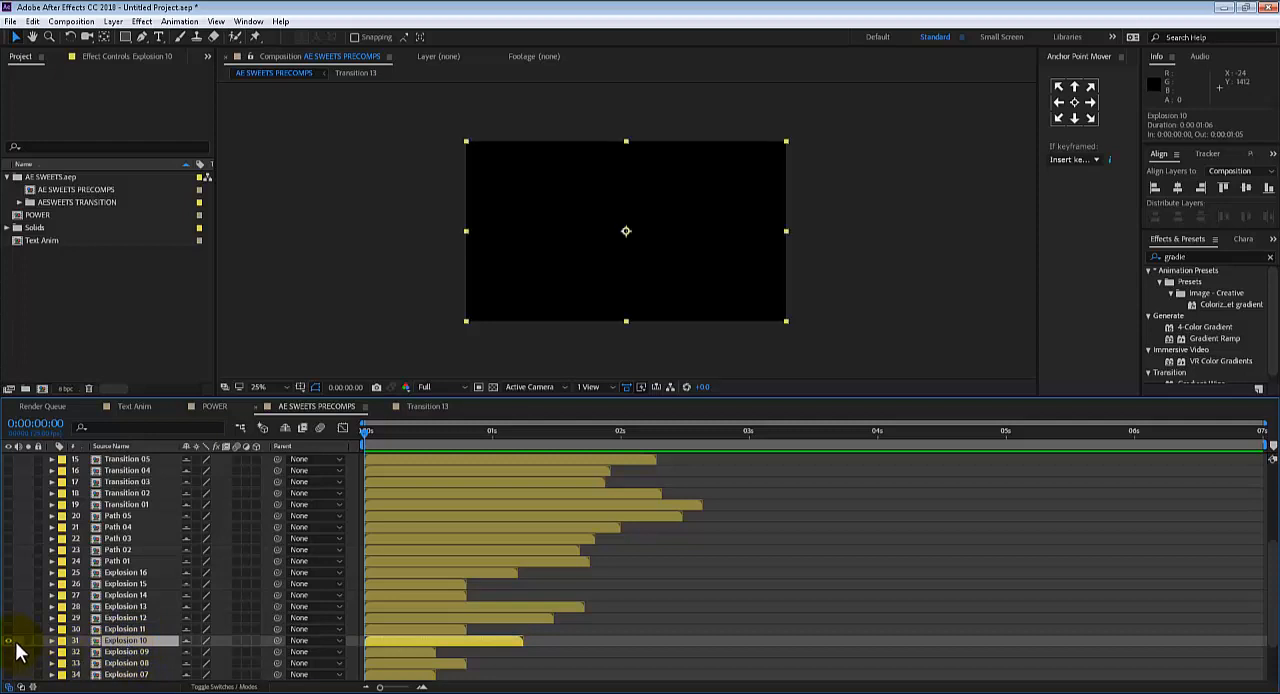
pyautogui.moveTo(374, 434); pyautogui.dragTo(38, 626)
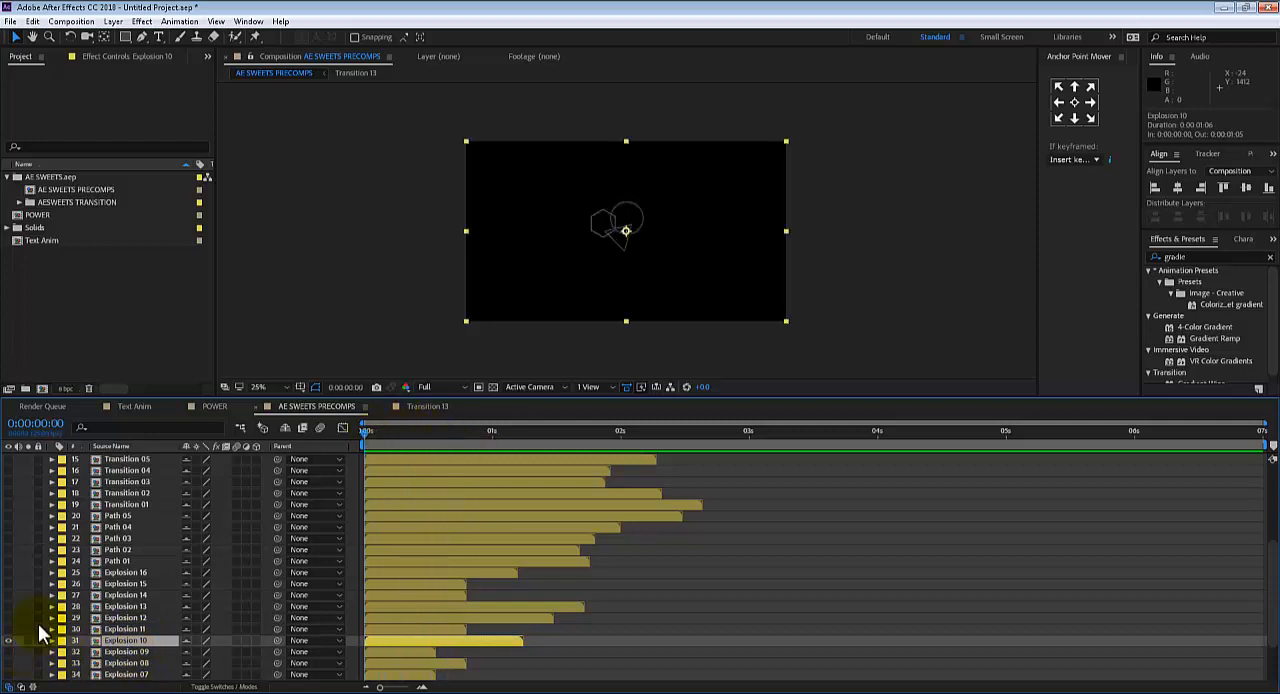
pyautogui.doubleClick(410, 641)
pyautogui.click(139, 483)
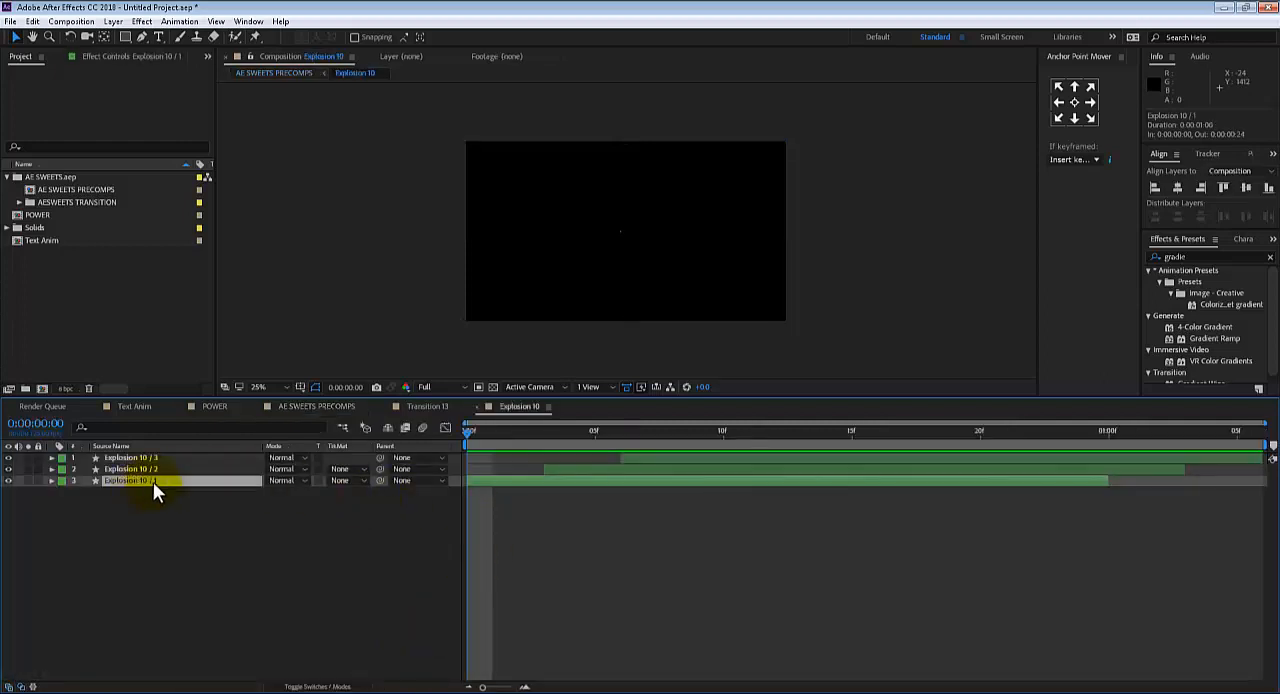
pyautogui.moveTo(545, 436); pyautogui.dragTo(866, 403)
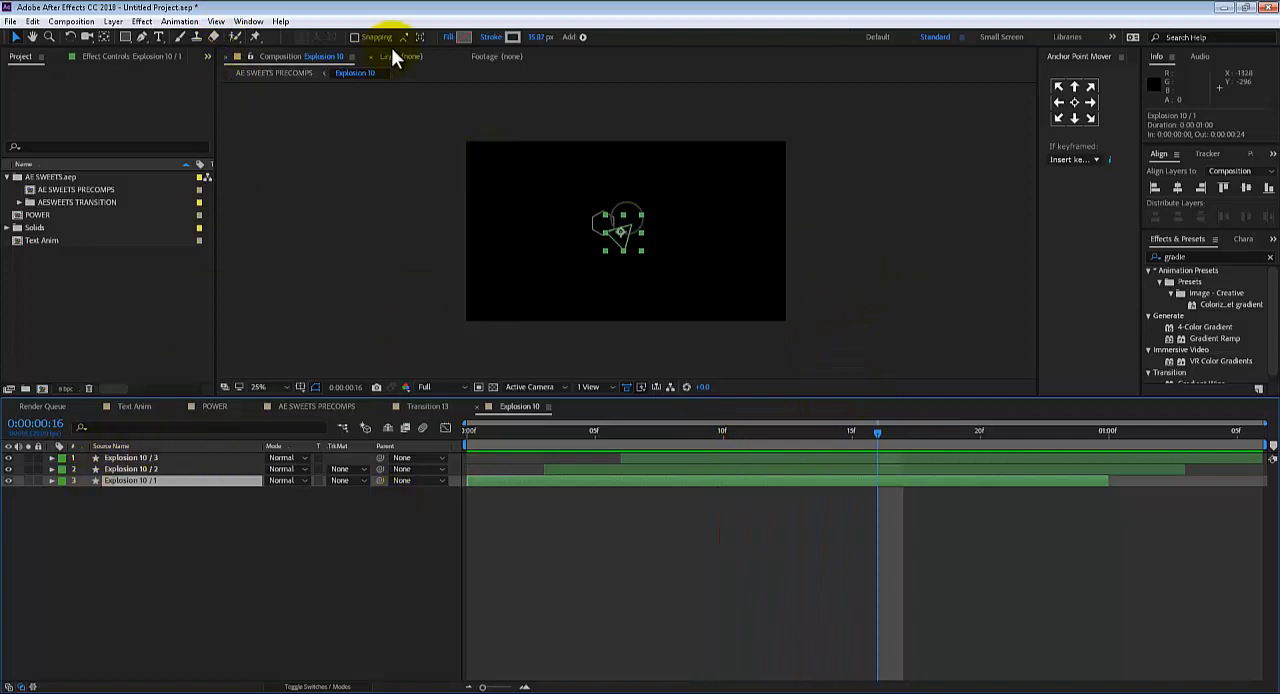
pyautogui.click(128, 471)
pyautogui.click(128, 483)
pyautogui.click(465, 37)
pyautogui.moveTo(220, 434); pyautogui.dragTo(243, 346)
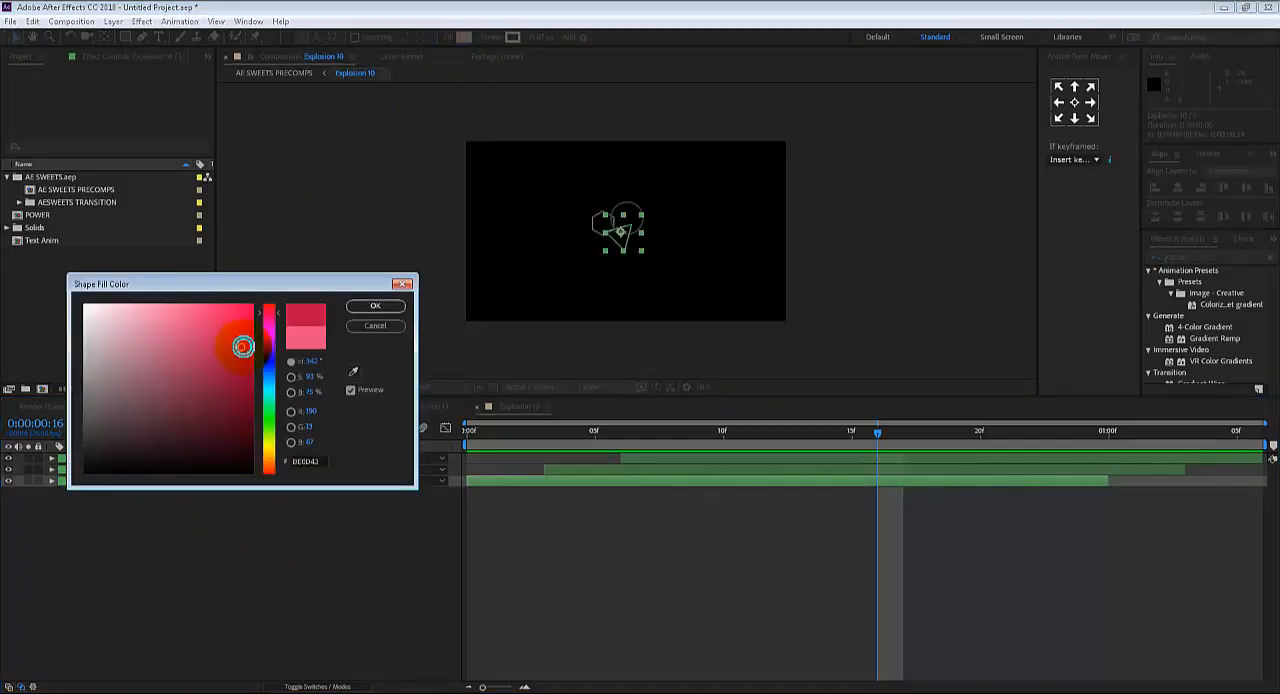
pyautogui.click(384, 332)
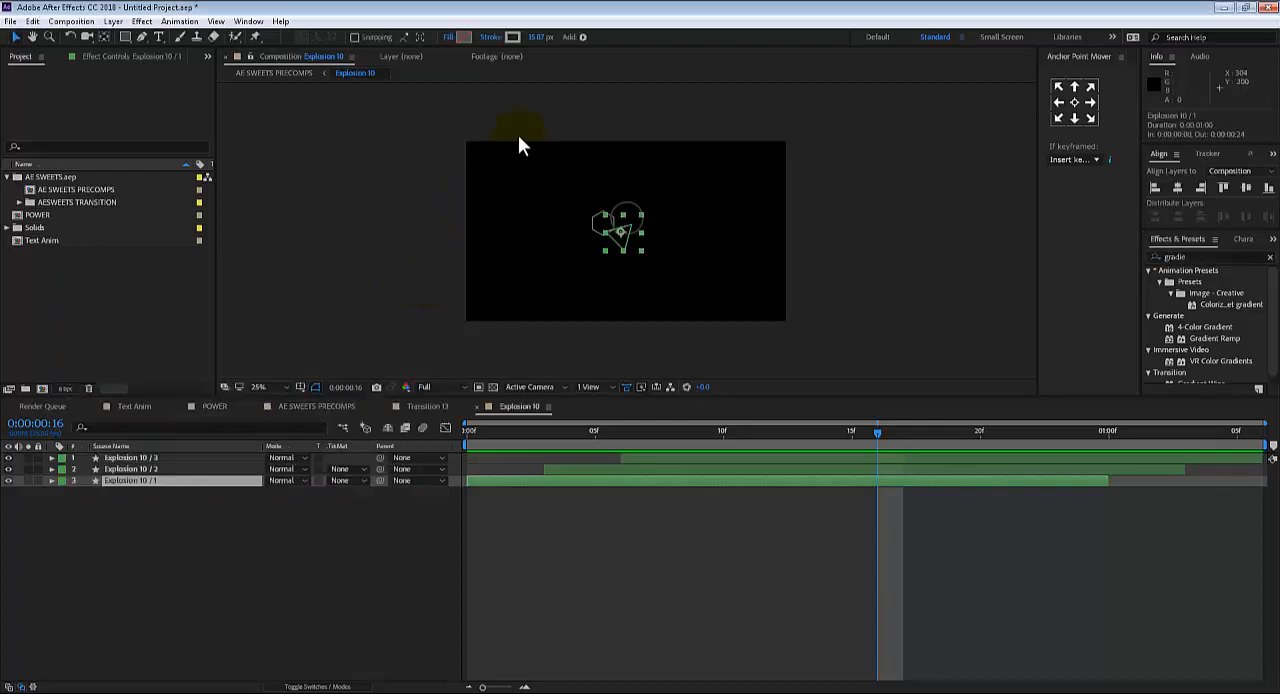
# Set the stroke colour of the Explosion 10 / 1 shape layer to dark blue
pyautogui.click(509, 37)
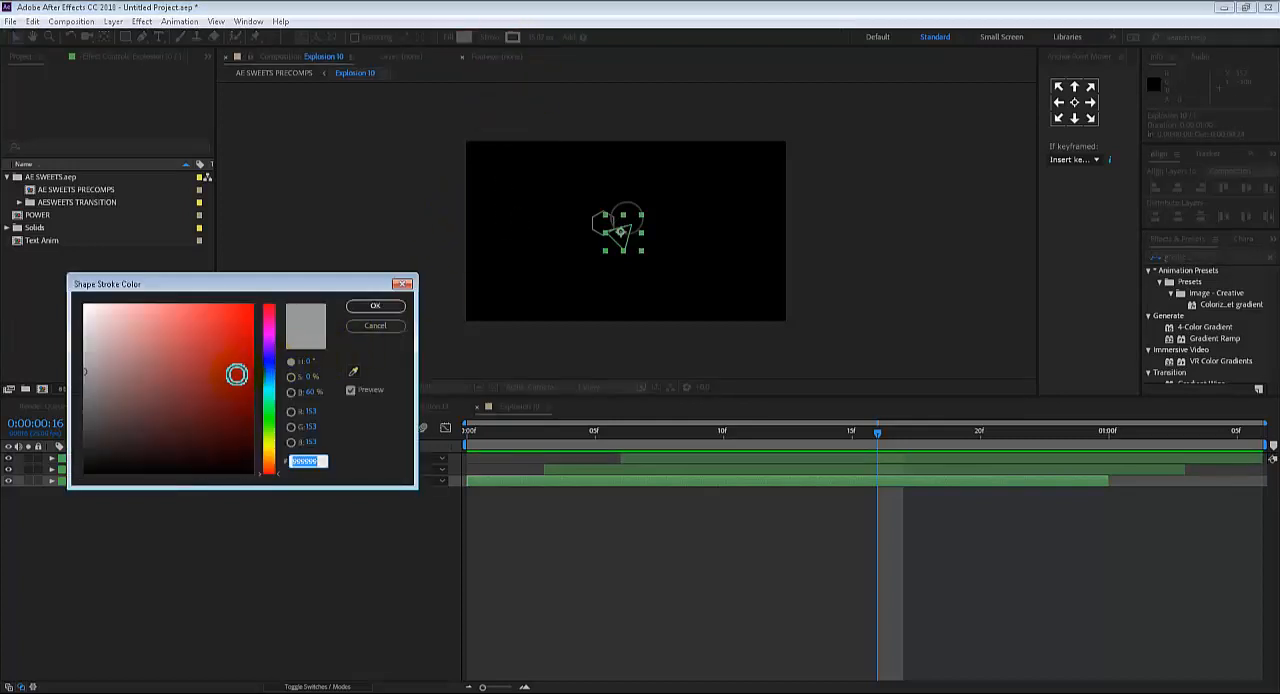
pyautogui.click(267, 359)
pyautogui.click(210, 387)
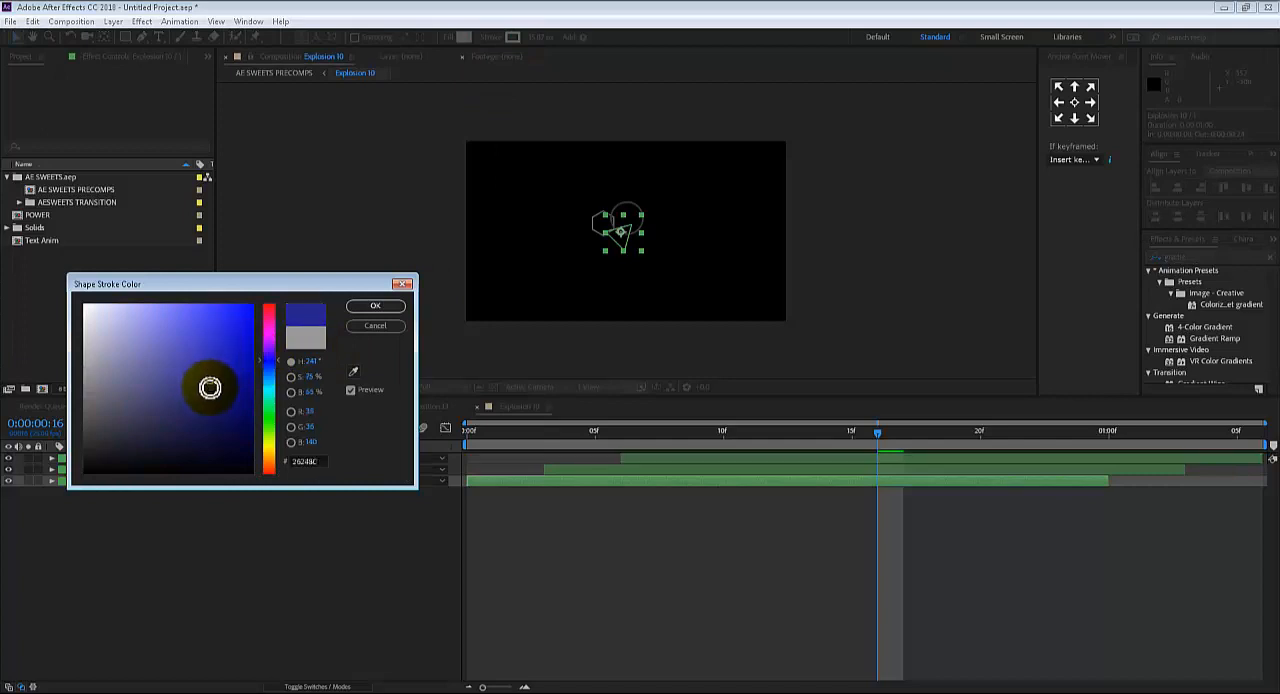
pyautogui.click(366, 307)
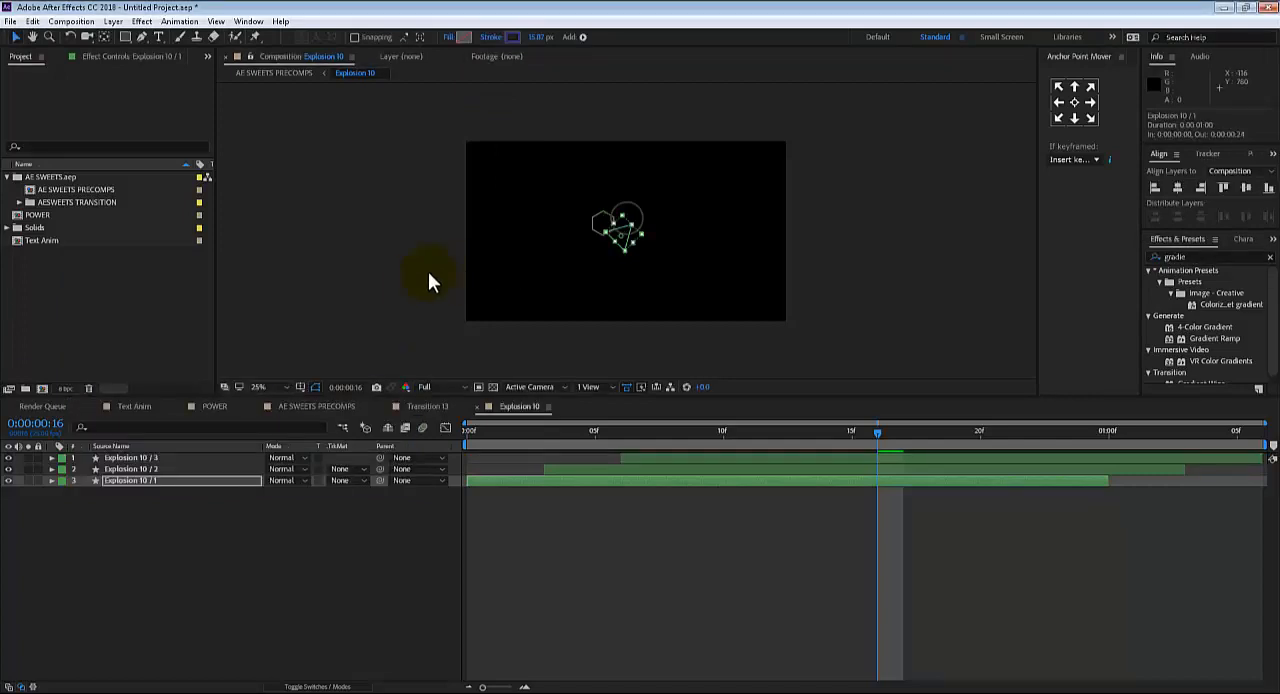
# Set the stroke colour of the Explosion 10 / 2 shape layer to dark green
pyautogui.click(145, 468)
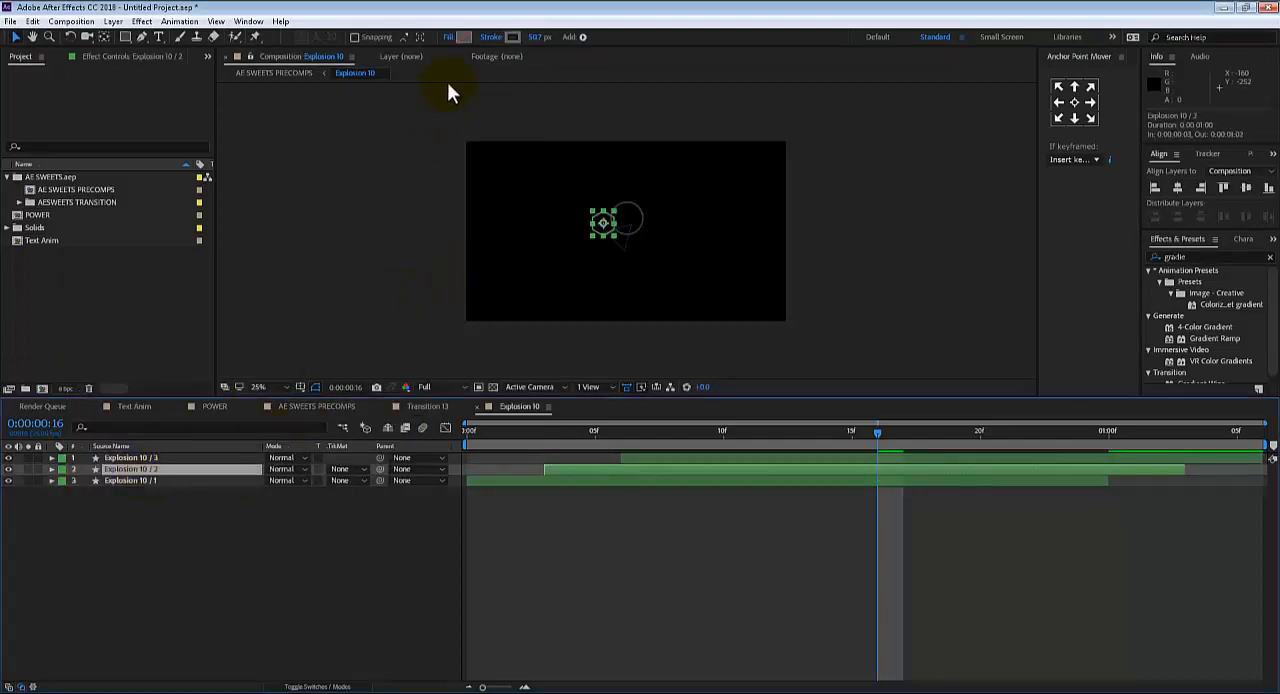
pyautogui.click(513, 38)
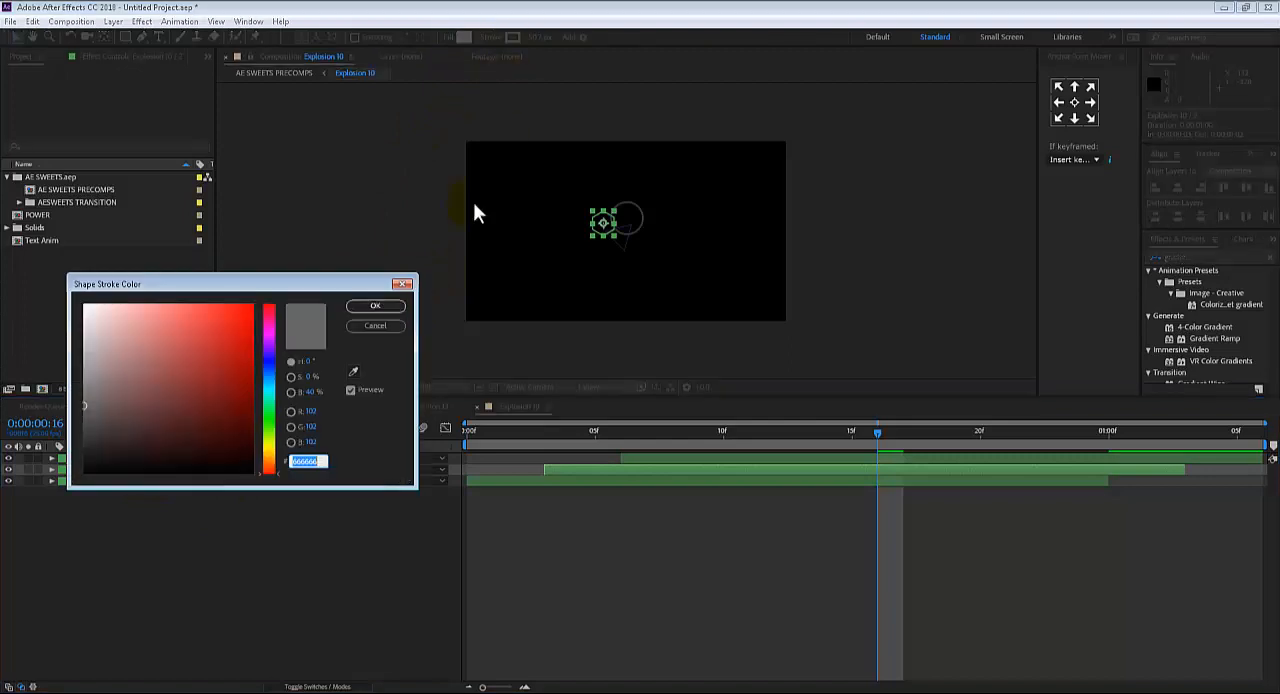
pyautogui.click(270, 410)
pyautogui.click(226, 347)
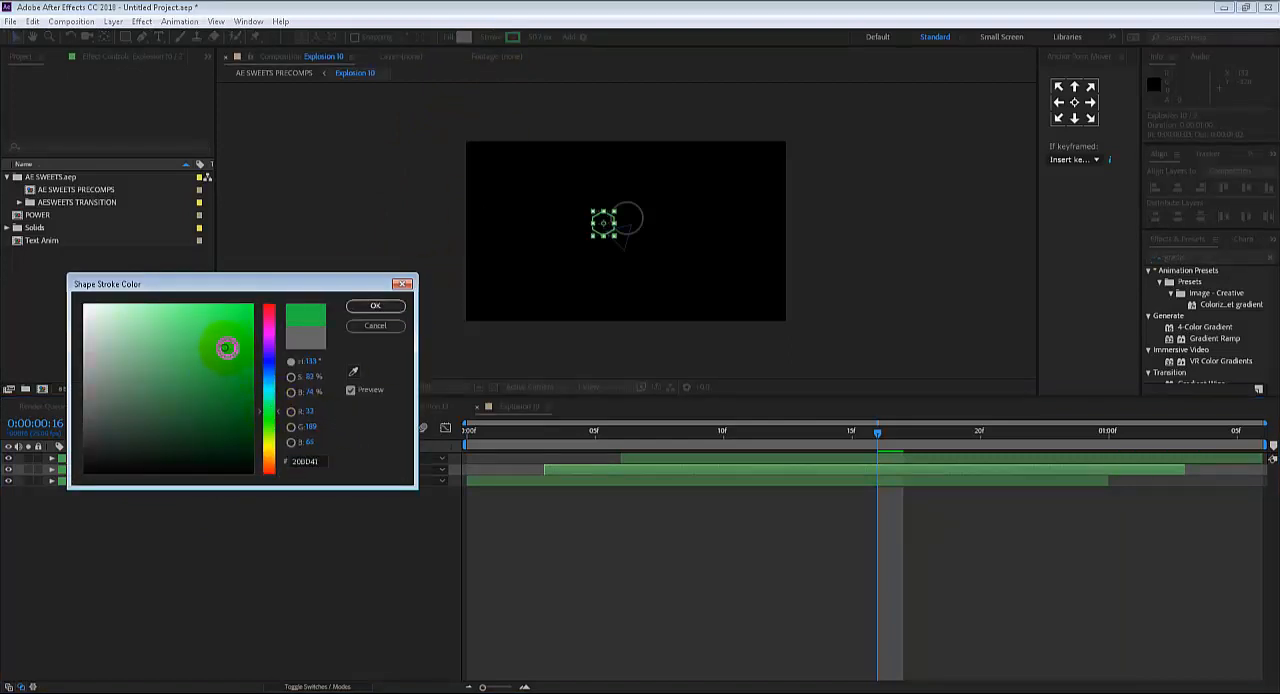
pyautogui.moveTo(226, 347)
pyautogui.mouseDown()
pyautogui.moveTo(257, 334)
pyautogui.moveTo(258, 392)
pyautogui.mouseUp()
pyautogui.click(375, 305)
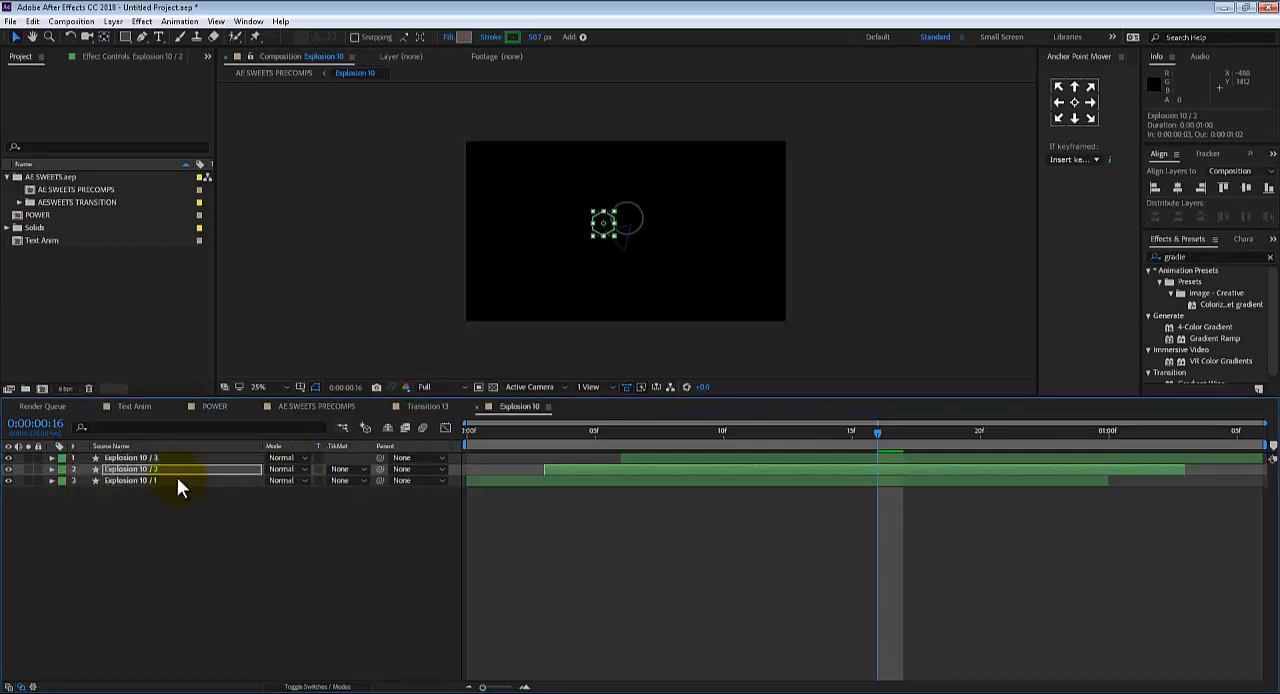
# Set the stroke colour of the Explosion 10 / 3 shape layer to orange and deselect the layer
pyautogui.click(146, 458)
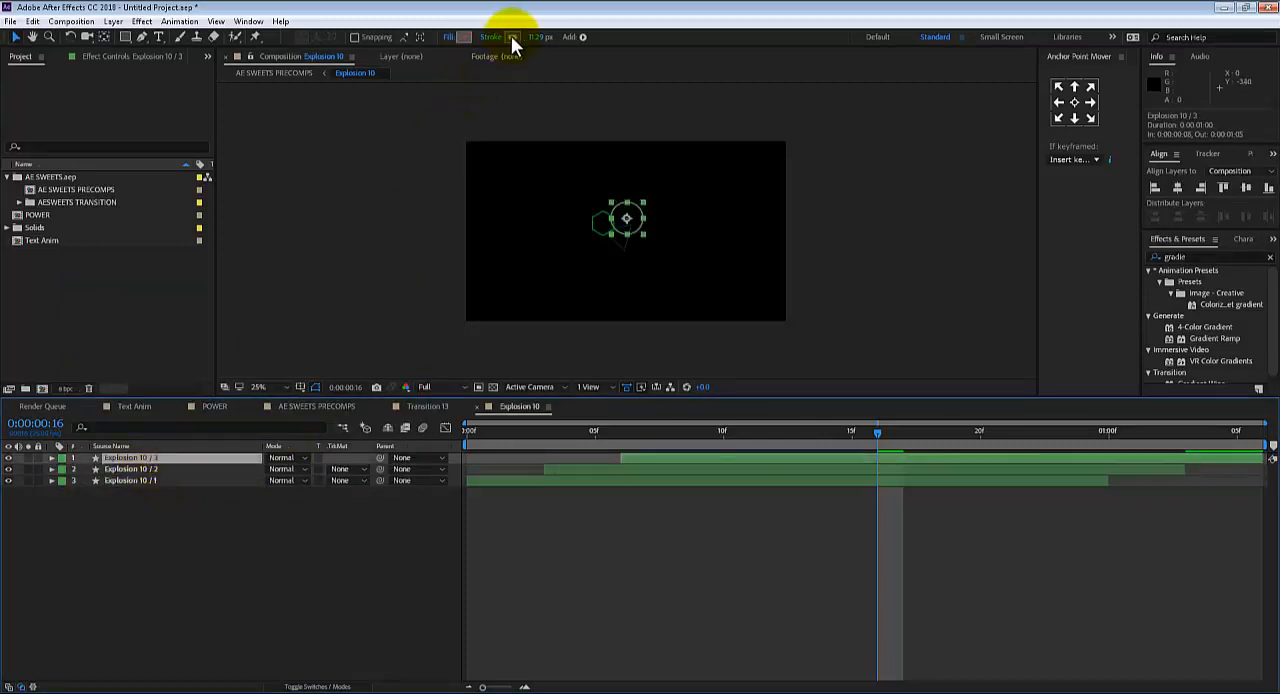
pyautogui.click(511, 37)
pyautogui.moveTo(269, 421); pyautogui.dragTo(268, 466)
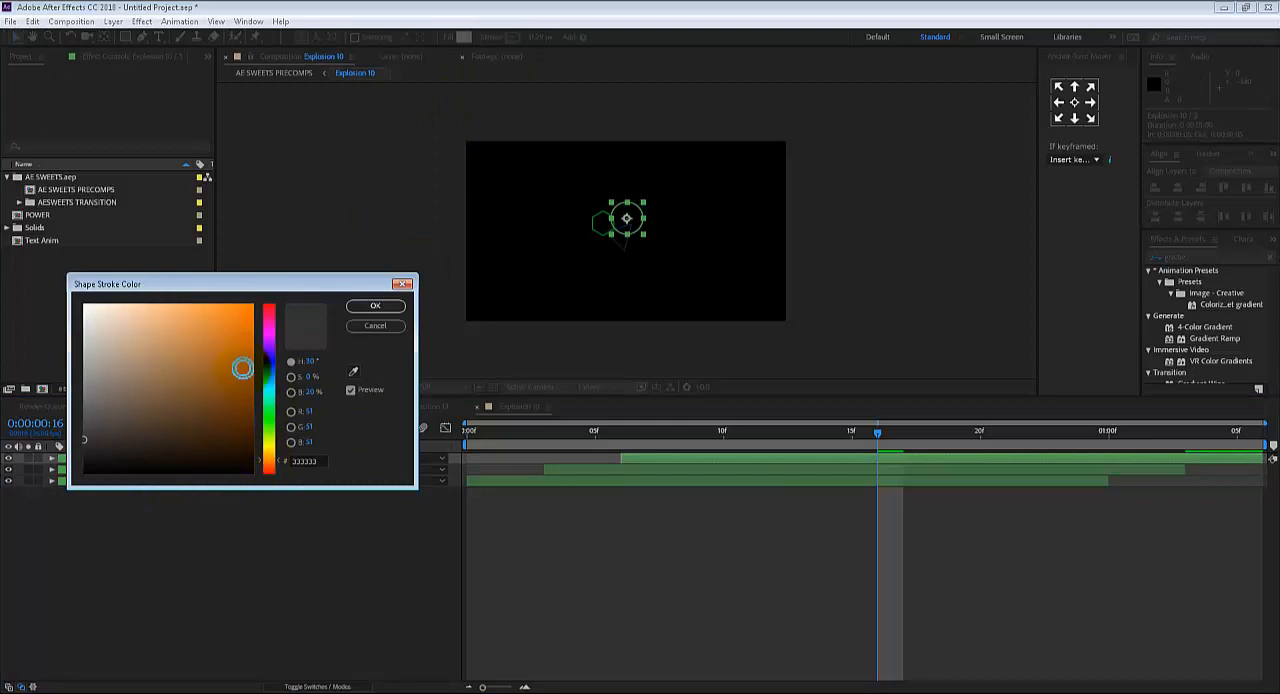
pyautogui.moveTo(242, 369); pyautogui.dragTo(252, 316)
pyautogui.click(368, 305)
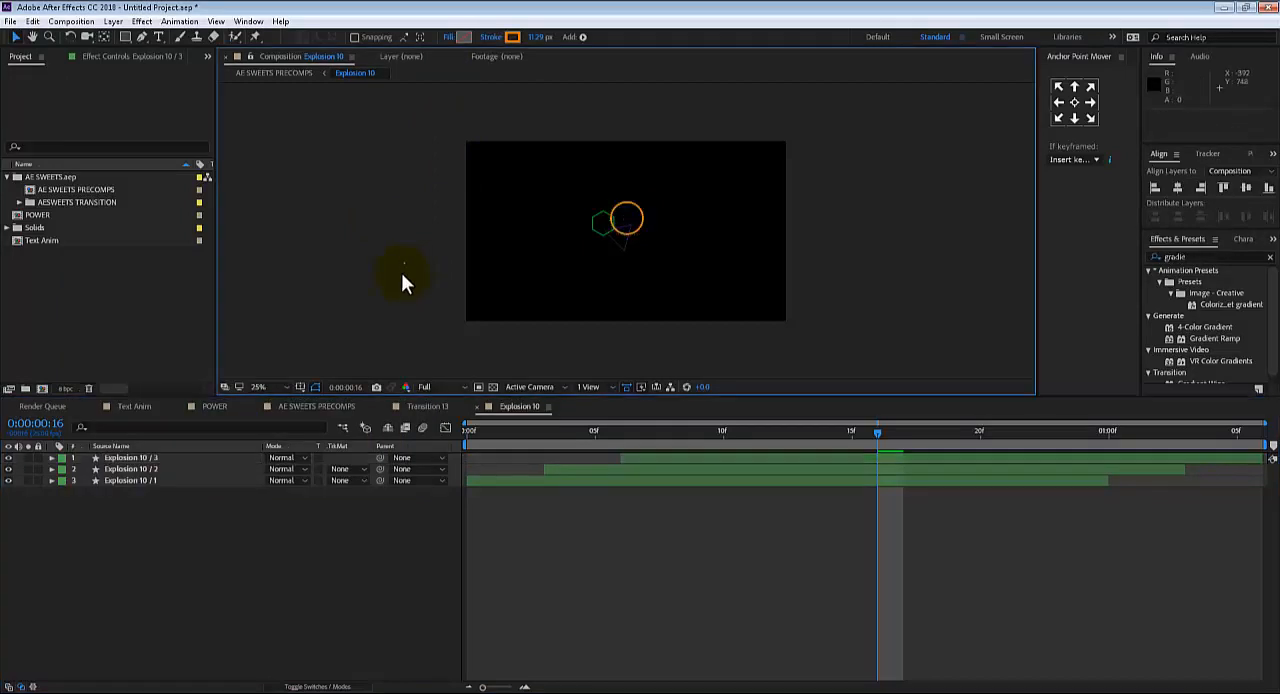
pyautogui.click(411, 292)
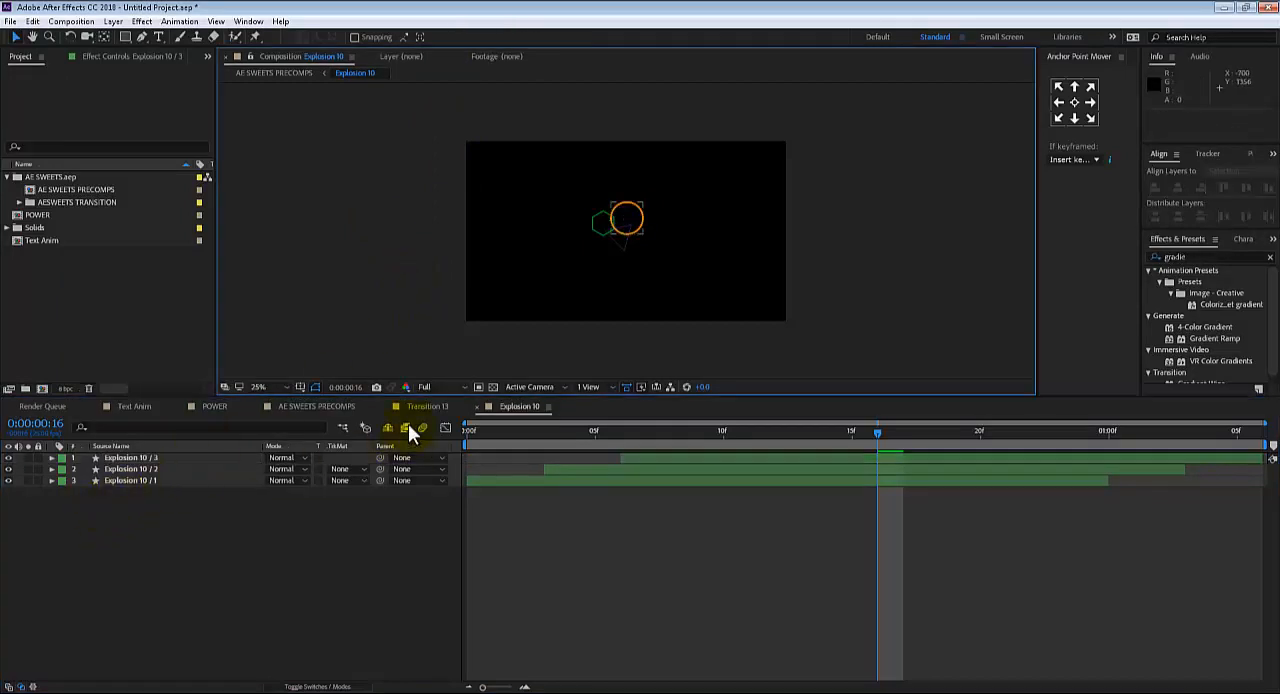
# Copy the Explosion 10 layer from AE SWEETS PRECOMPS and paste it above Shape Layer 1 in the Text Anim composition
pyautogui.click(312, 406)
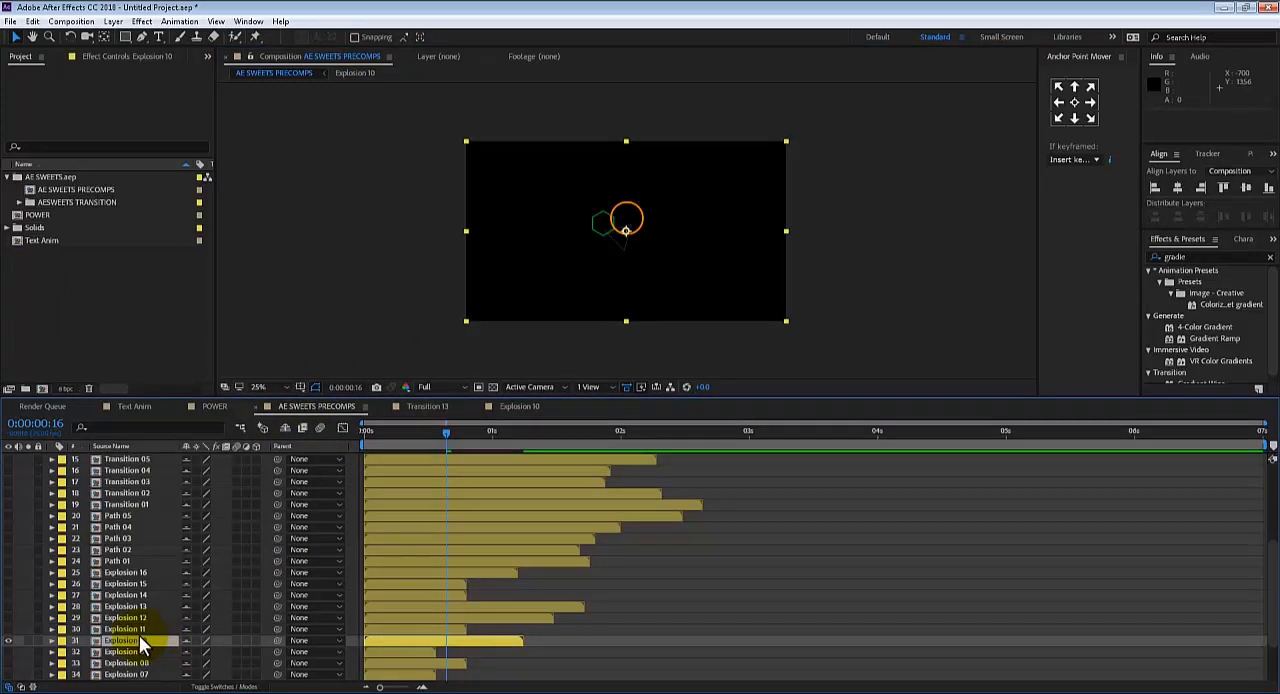
pyautogui.hotkey('ctrl', 'c')
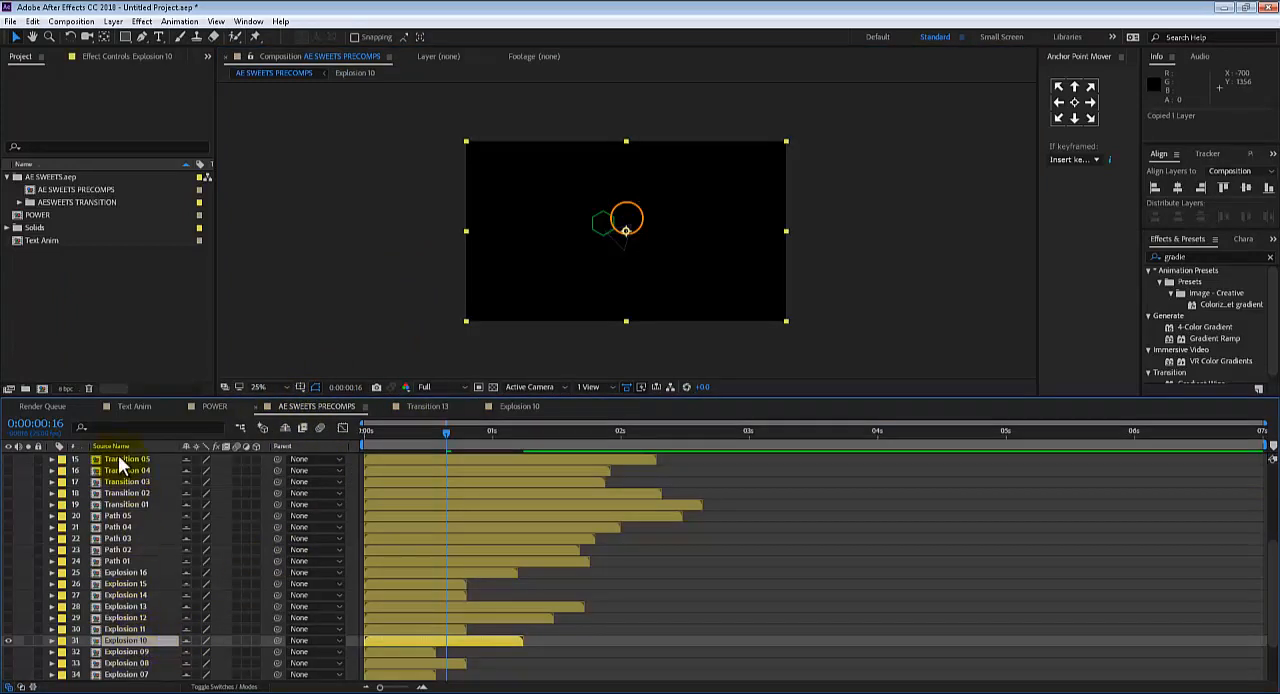
pyautogui.click(144, 407)
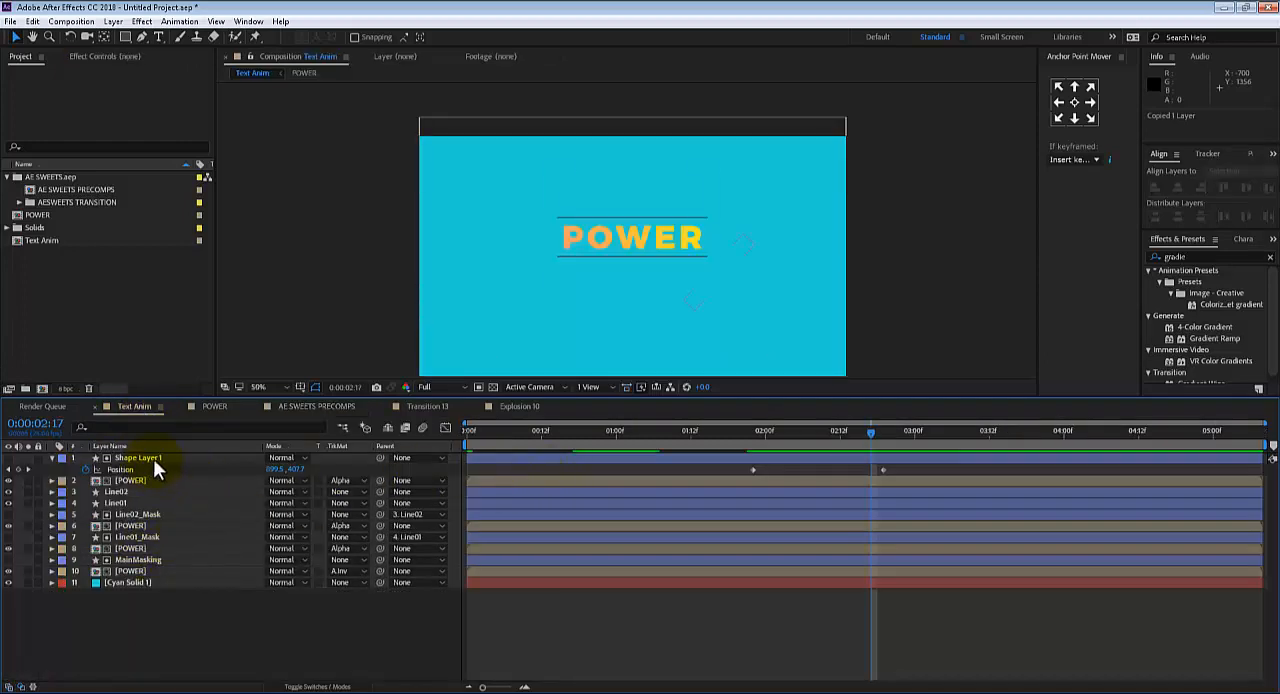
pyautogui.hotkey('ctrl', 'v')
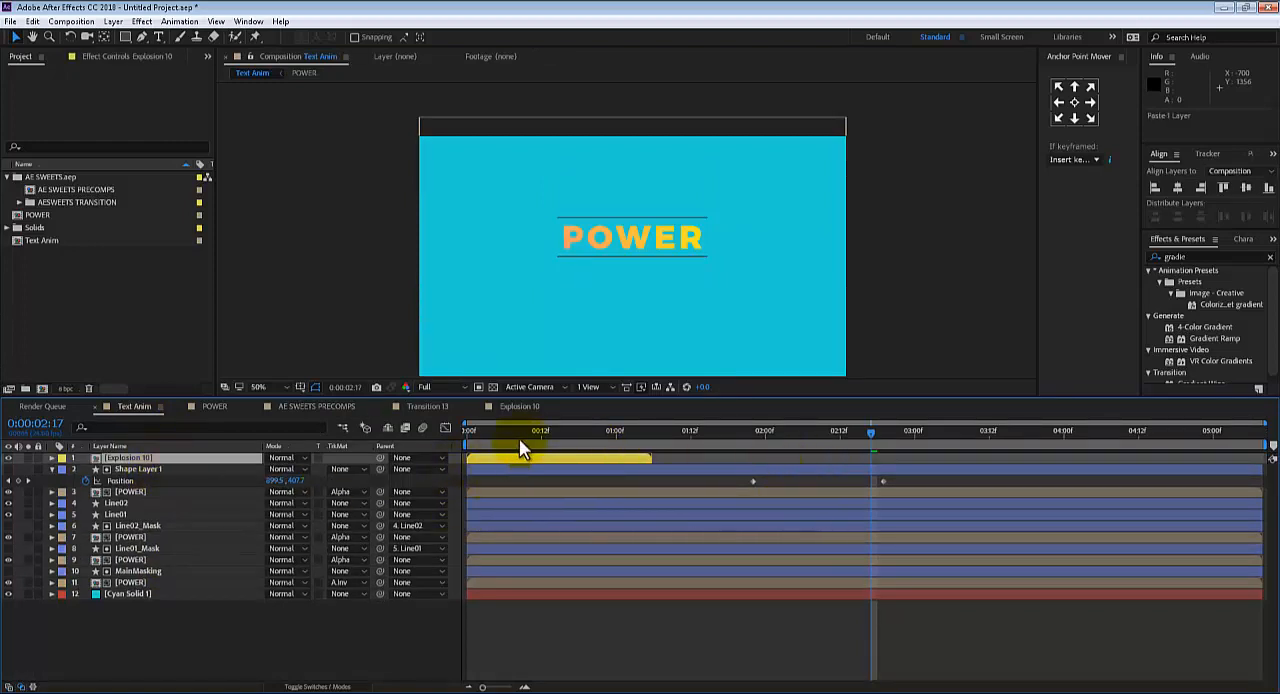
# Go to 0:00:00:12, centre the Explosion 10 layer in the composition and shift it in time to start at about 2 seconds
pyautogui.moveTo(519, 438)
pyautogui.mouseDown()
pyautogui.moveTo(489, 425)
pyautogui.moveTo(541, 439)
pyautogui.mouseUp()
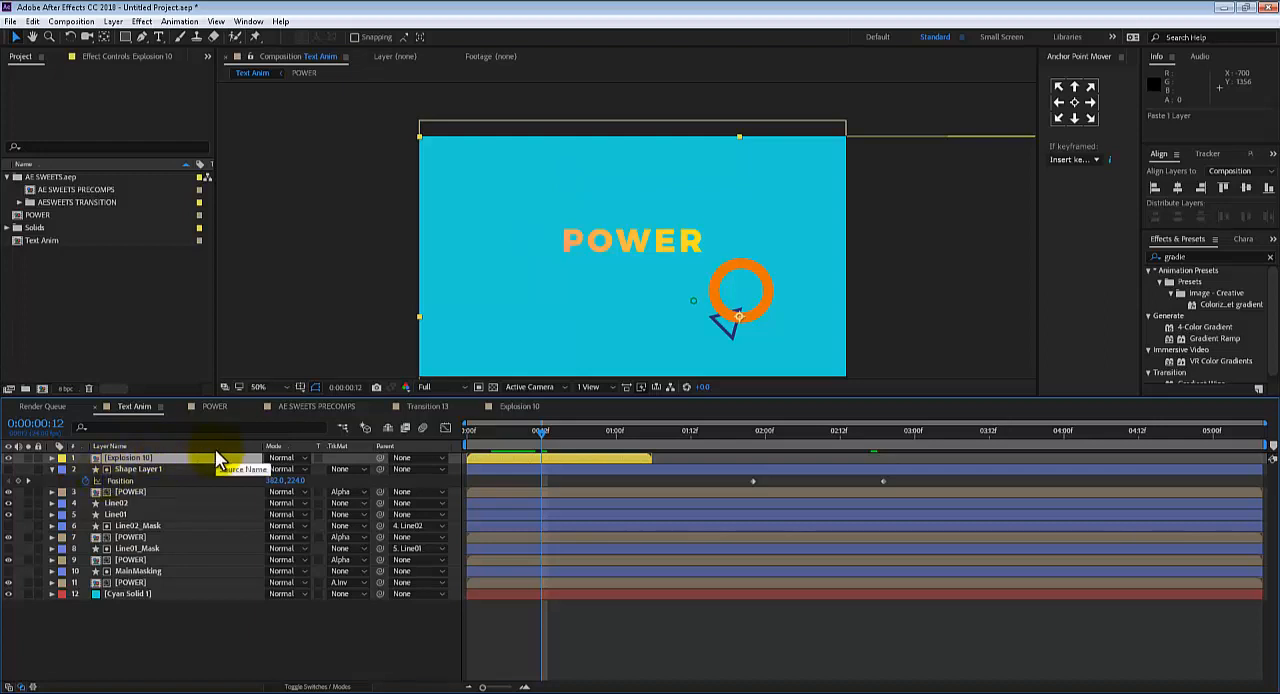
pyautogui.hotkey('ctrl', 'Home')
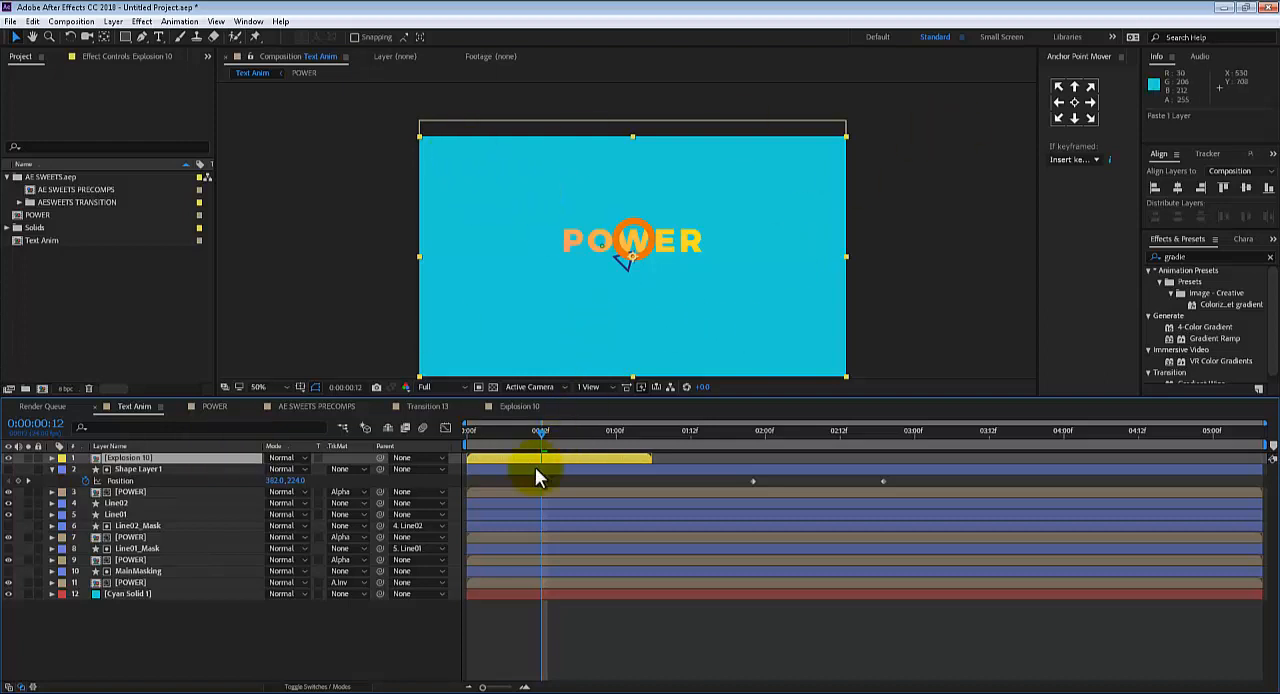
pyautogui.moveTo(538, 455); pyautogui.dragTo(855, 432)
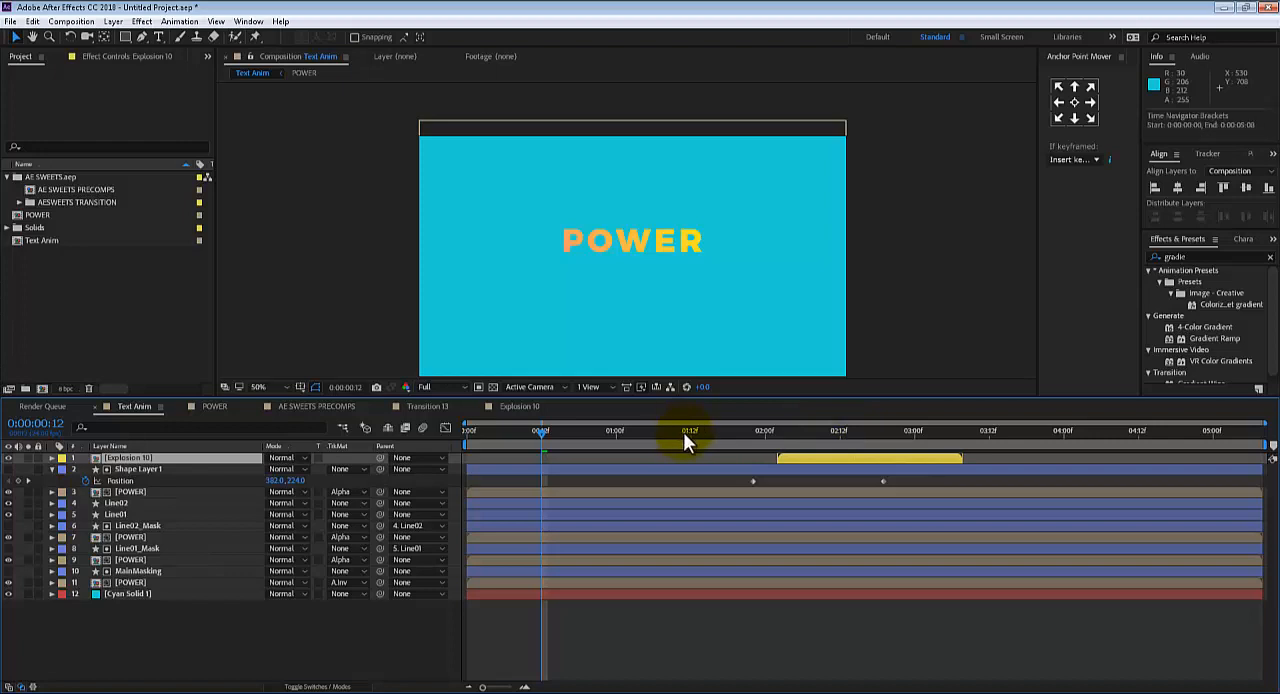
# Shift the Explosion 10 layer in time to start at 0:00:02:10 and scale it to about 35.7%
pyautogui.moveTo(686, 431); pyautogui.dragTo(955, 459)
pyautogui.moveTo(815, 441); pyautogui.dragTo(915, 424)
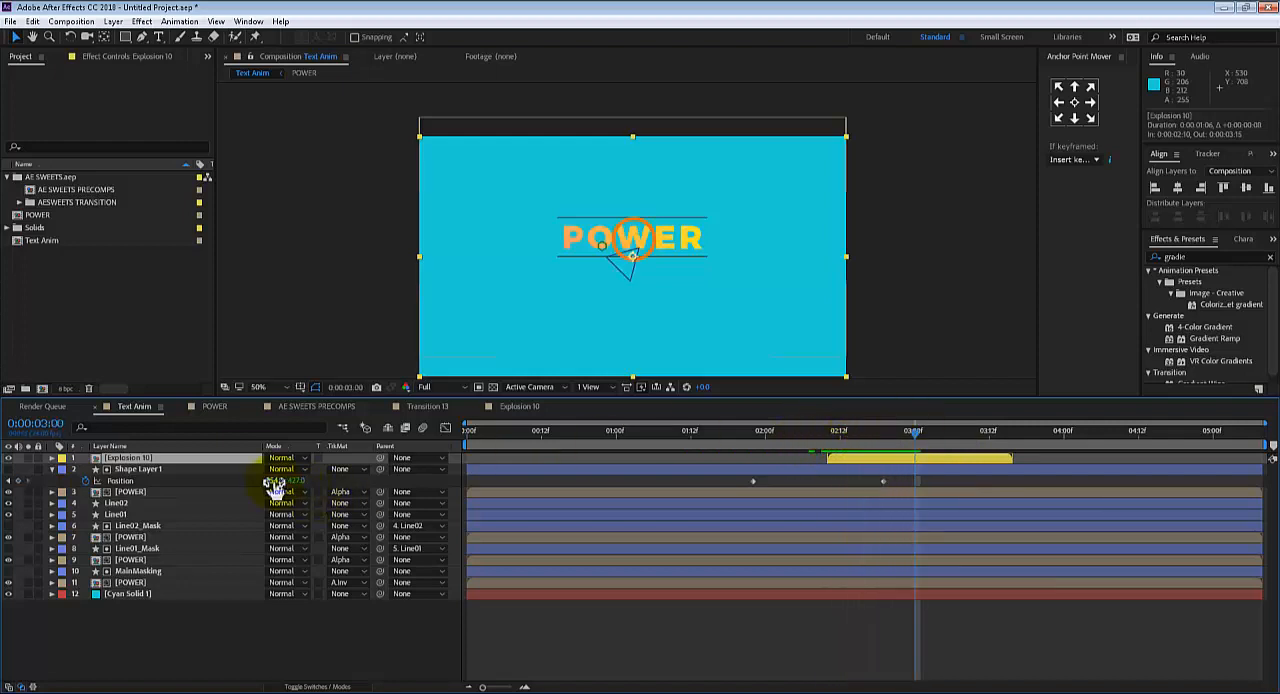
pyautogui.press('s')
pyautogui.moveTo(277, 470); pyautogui.dragTo(262, 473)
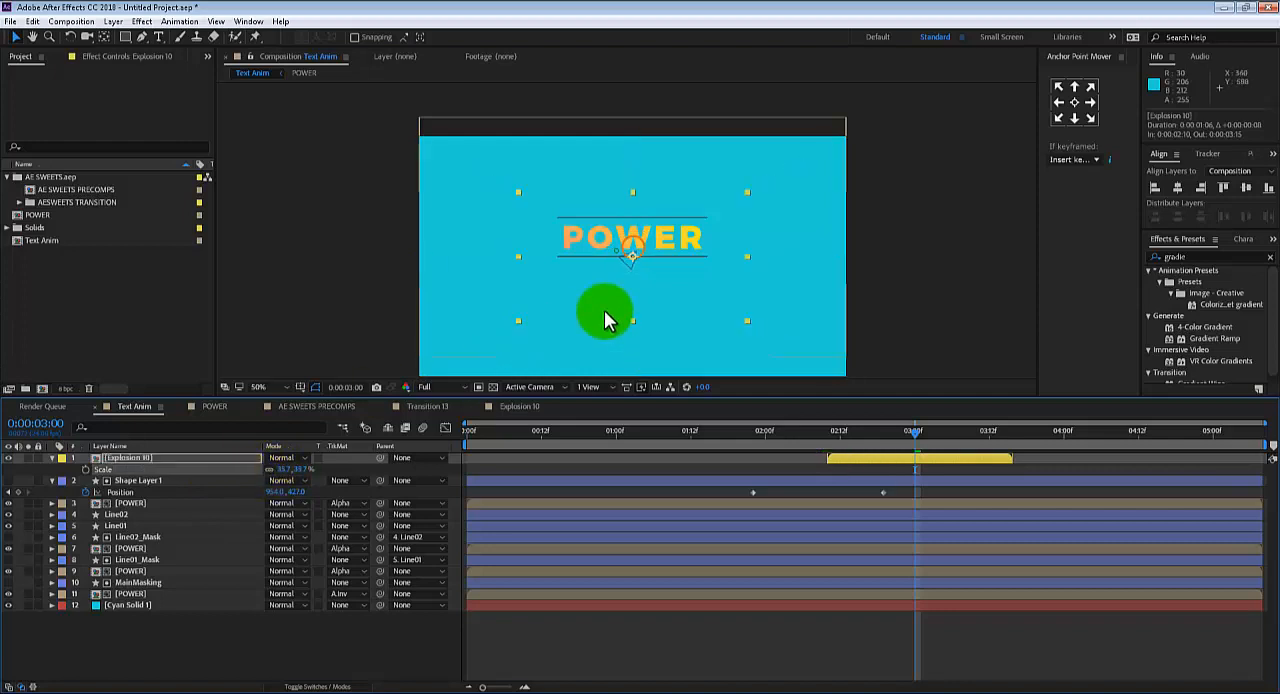
# Move the explosion to the lower-right end of the POWER text and reduce its scale to 29.7%
pyautogui.moveTo(659, 282); pyautogui.dragTo(723, 277)
pyautogui.click(771, 277)
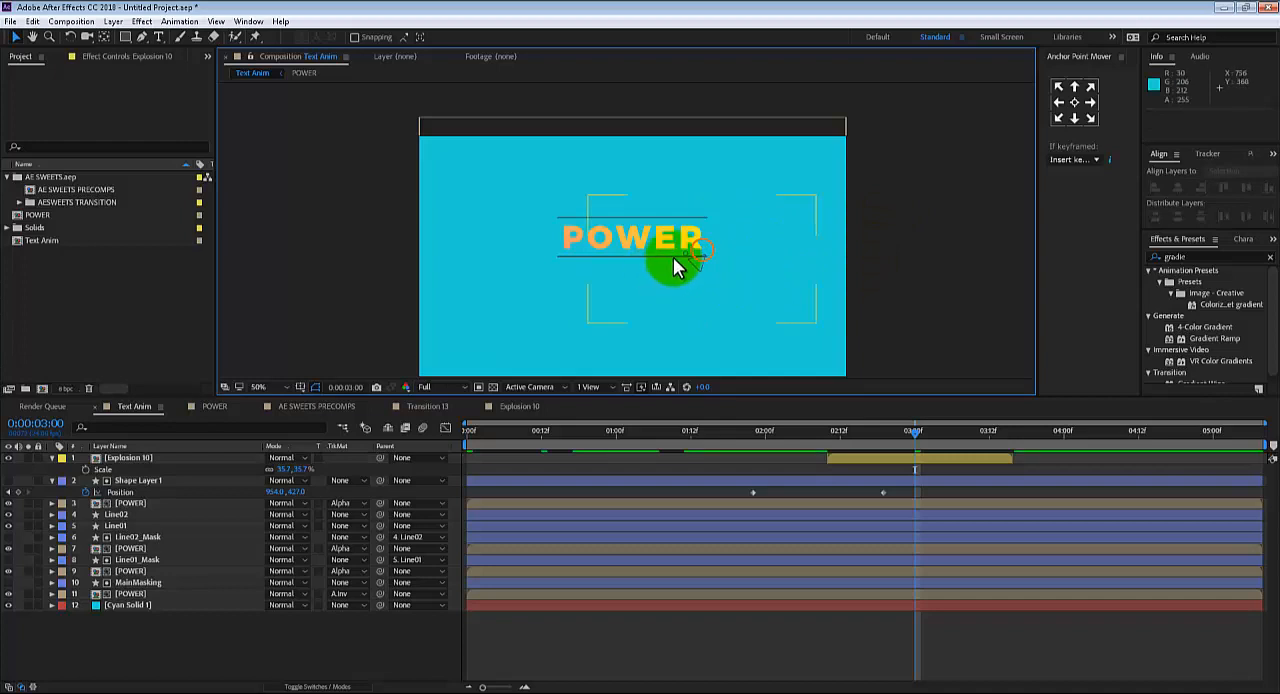
pyautogui.moveTo(280, 468); pyautogui.dragTo(283, 471)
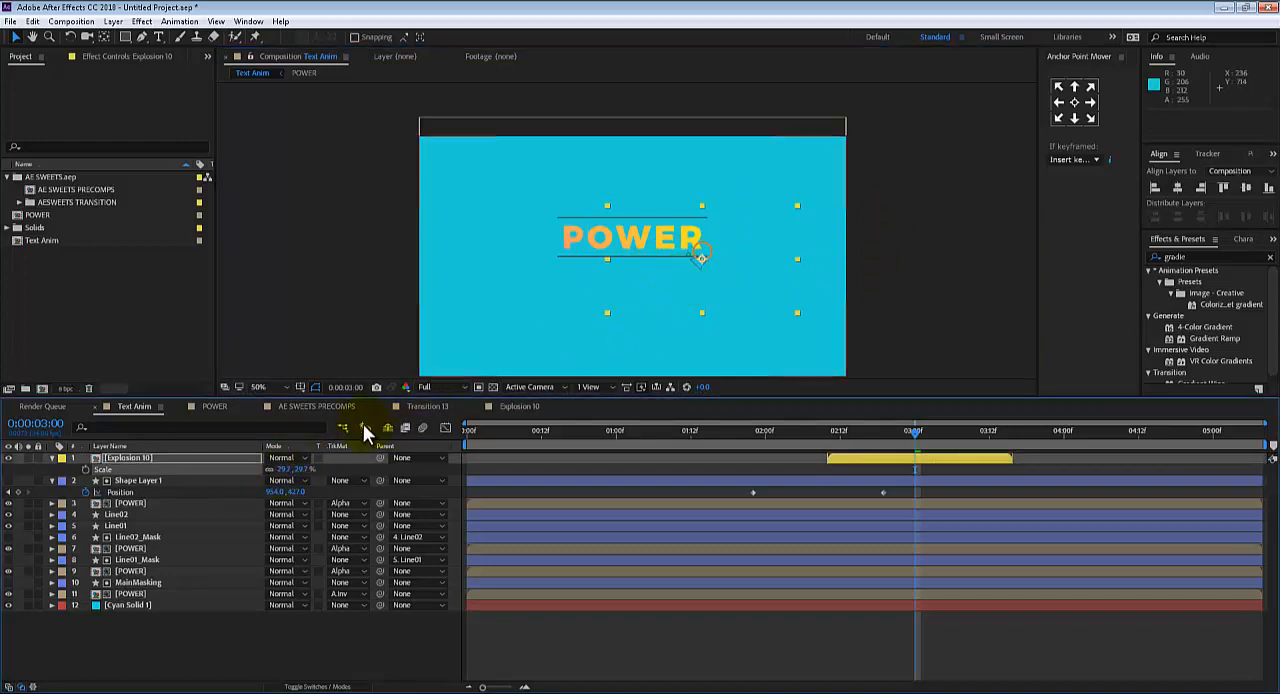
# Duplicate the Explosion 10 layer, place the copy at the text's upper-left corner and start it two frames later
pyautogui.hotkey('ctrl', 'd')
pyautogui.moveTo(704, 279); pyautogui.dragTo(565, 254)
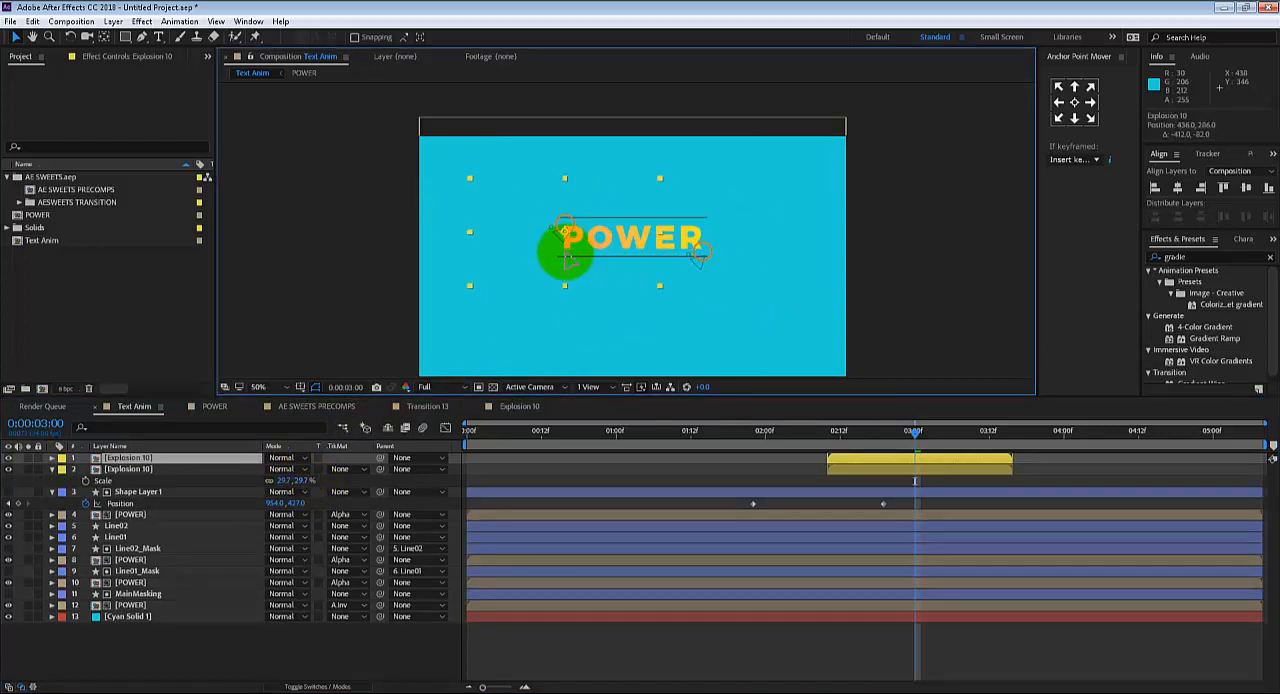
pyautogui.moveTo(936, 462)
pyautogui.mouseDown()
pyautogui.moveTo(967, 461)
pyautogui.moveTo(949, 457)
pyautogui.mouseUp()
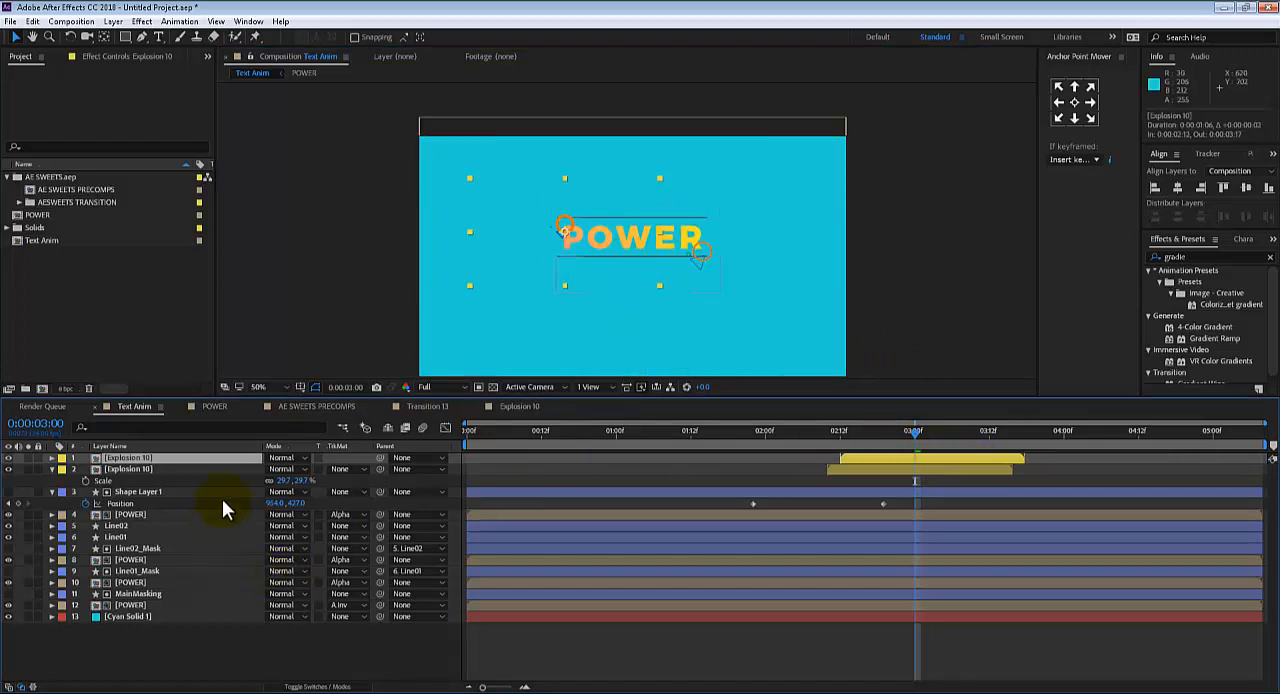
# Enlarge the duplicated explosion, rotate it to 67° and reposition it beside the upper left of the letter P
pyautogui.press('s')
pyautogui.moveTo(284, 474); pyautogui.dragTo(329, 467)
pyautogui.press('r')
pyautogui.moveTo(557, 269); pyautogui.dragTo(535, 259)
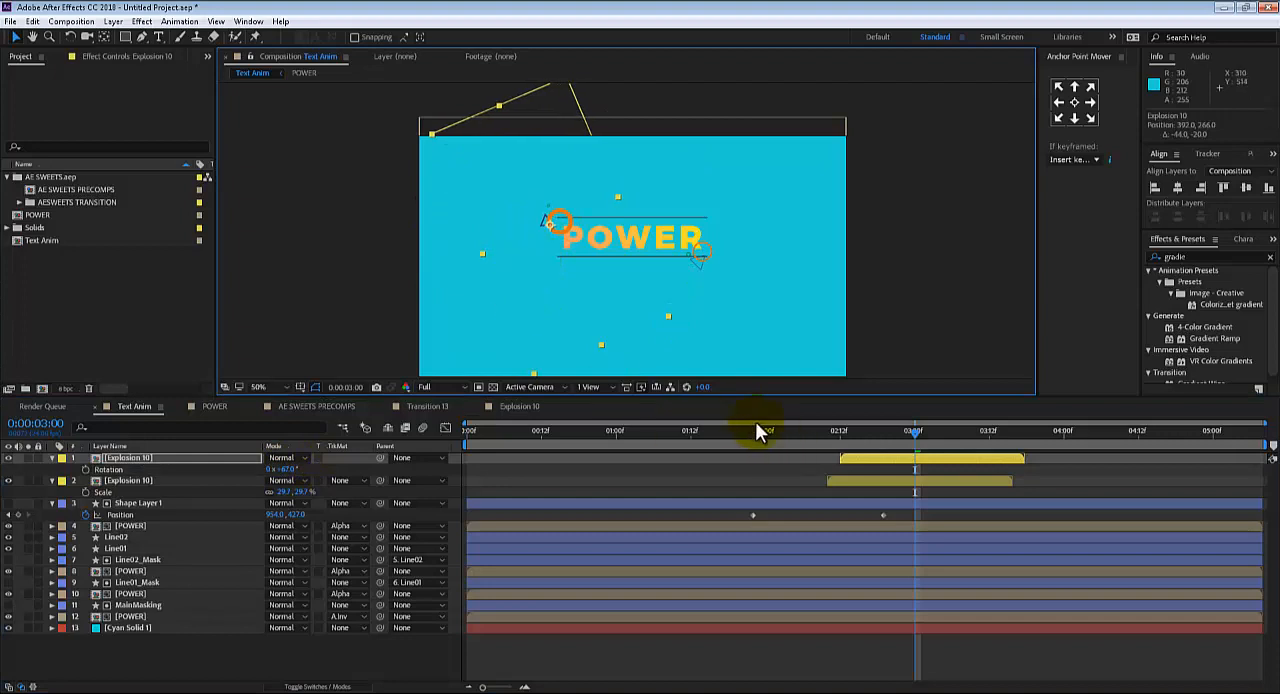
# Play the Text Anim composition from the start to review the two explosions
pyautogui.moveTo(793, 435); pyautogui.dragTo(119, 461)
pyautogui.press('space')
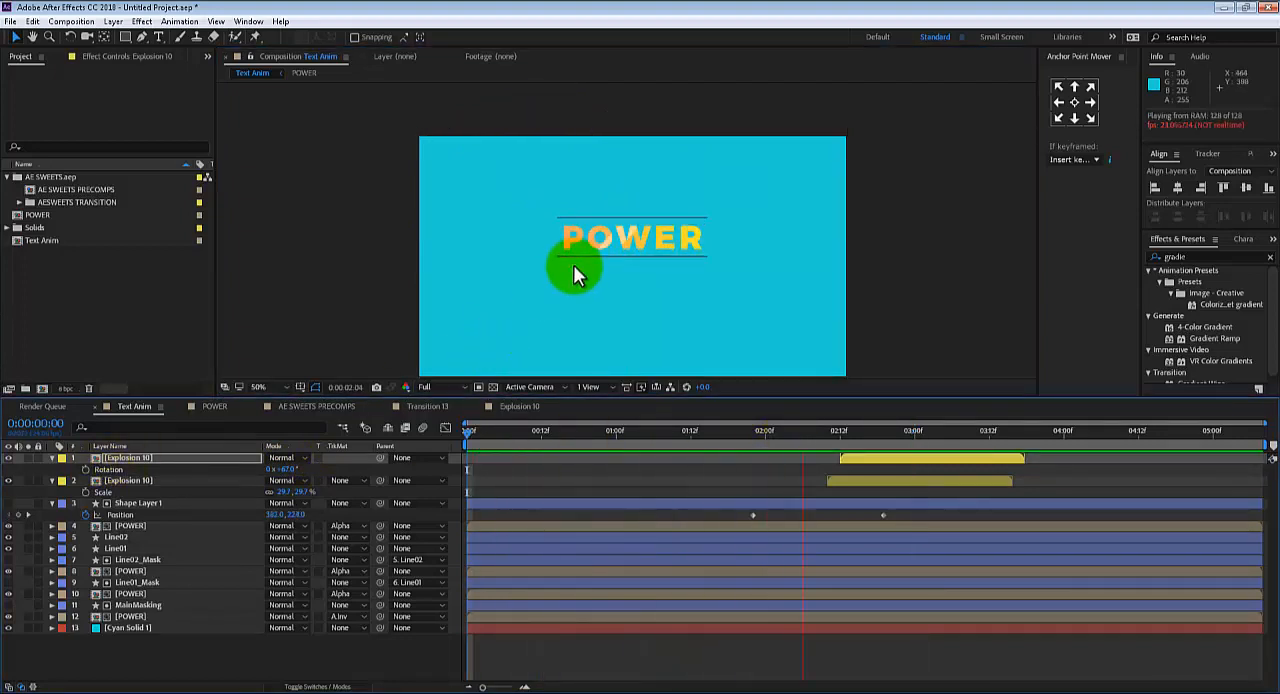
pyautogui.press('space')
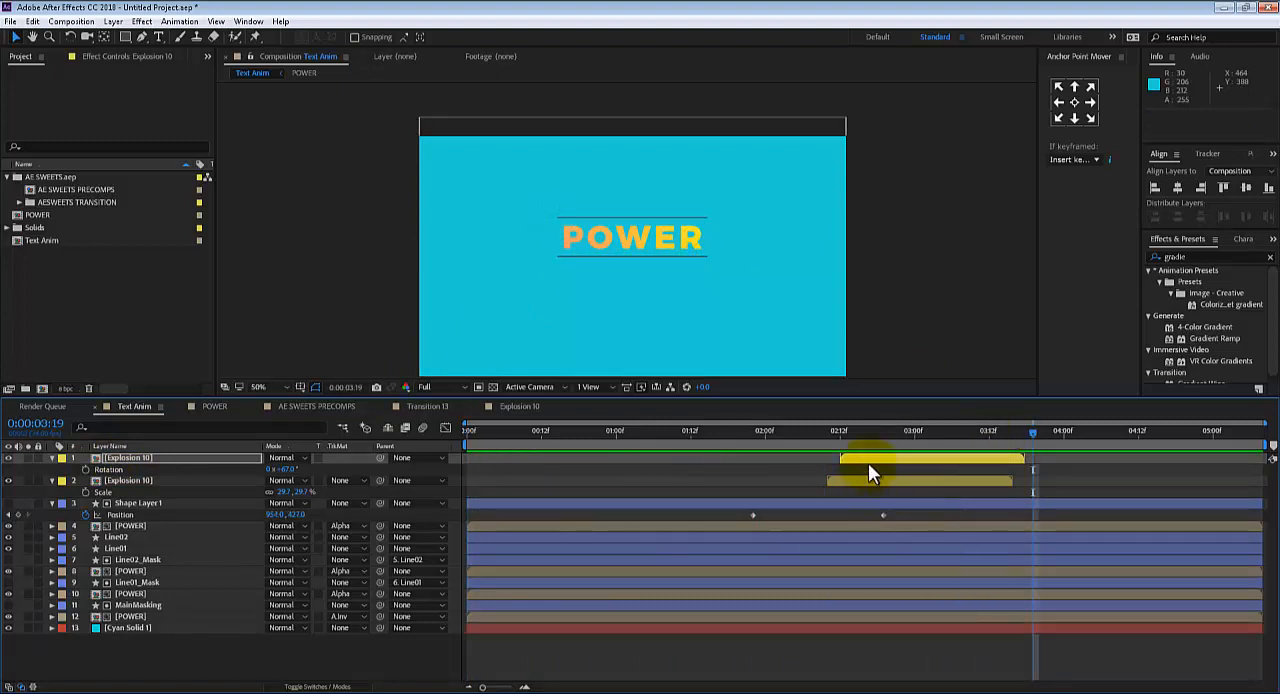
# Shift both Explosion 10 layers earlier together so the upper one starts at 0:00:02:03, and preview the timing from the start
pyautogui.moveTo(862, 458); pyautogui.dragTo(915, 424)
pyautogui.hotkey('ctrl', 'z')
pyautogui.keyDown('shift'); pyautogui.click(856, 481); pyautogui.keyUp('shift')
pyautogui.press('Home')
pyautogui.press('space')
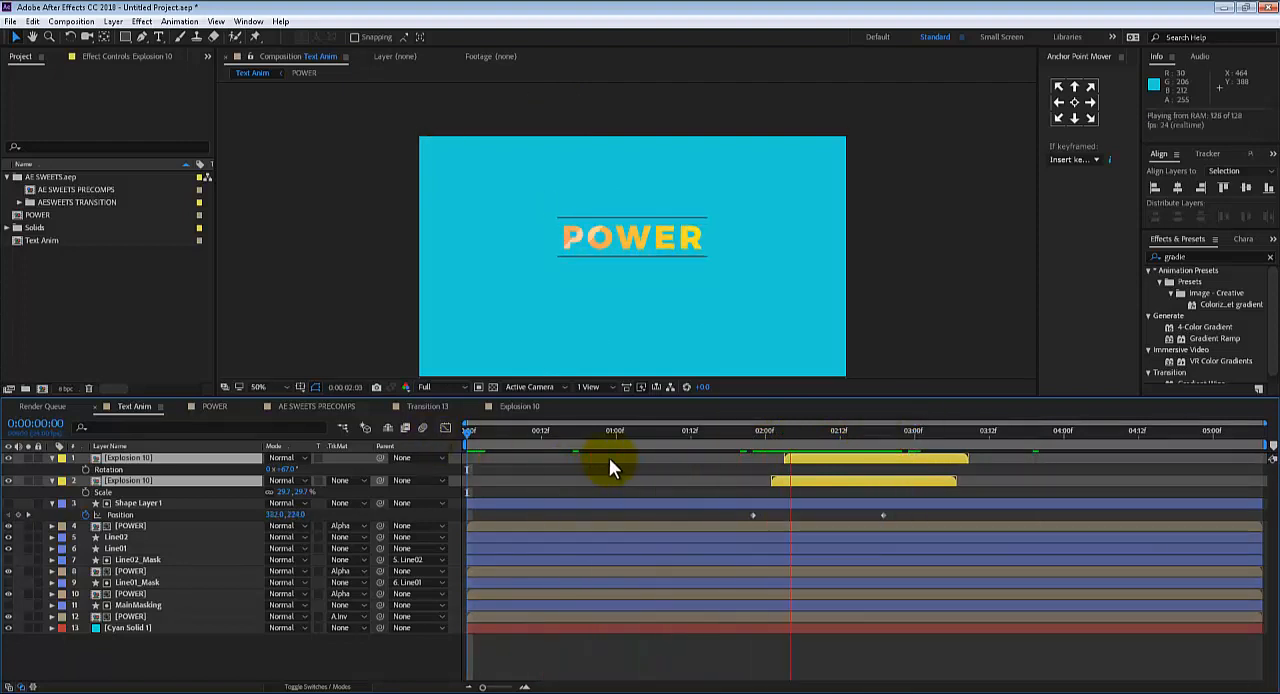
pyautogui.press('space')
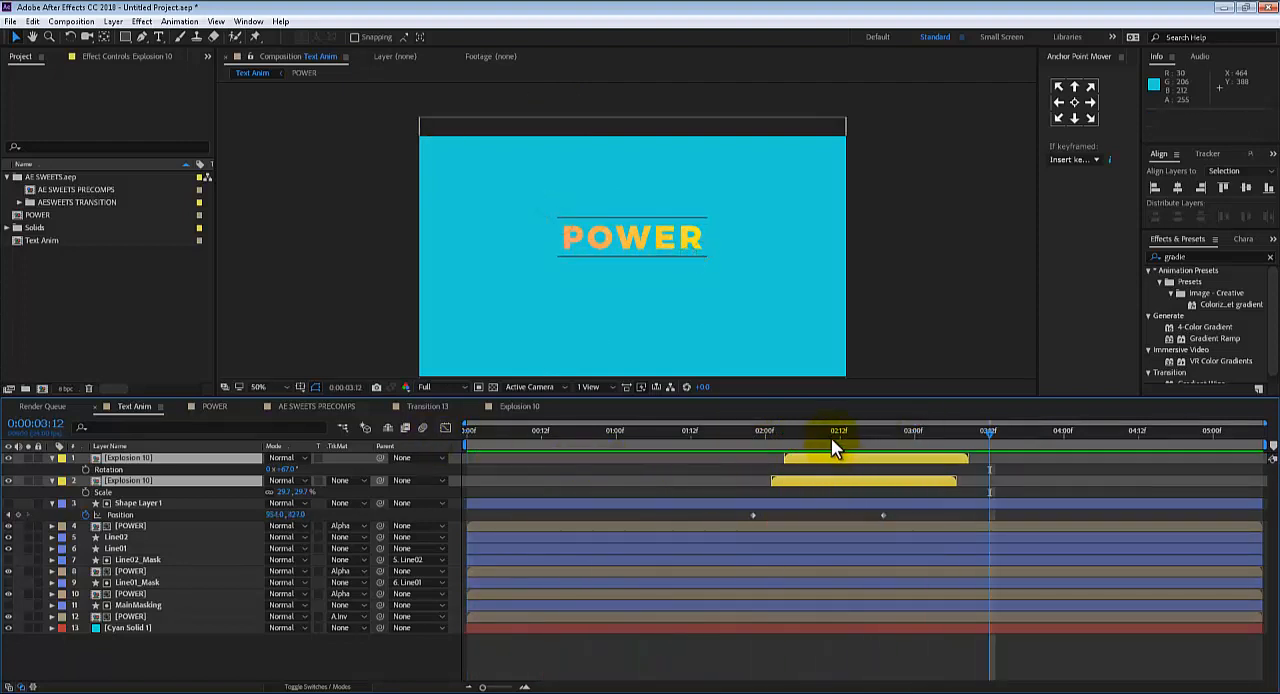
# Go to 0:00:02:09 and change the background solid's colour from cyan to deep blue 000B72
pyautogui.moveTo(831, 440)
pyautogui.mouseDown()
pyautogui.moveTo(943, 423)
pyautogui.moveTo(791, 440)
pyautogui.moveTo(821, 438)
pyautogui.mouseUp()
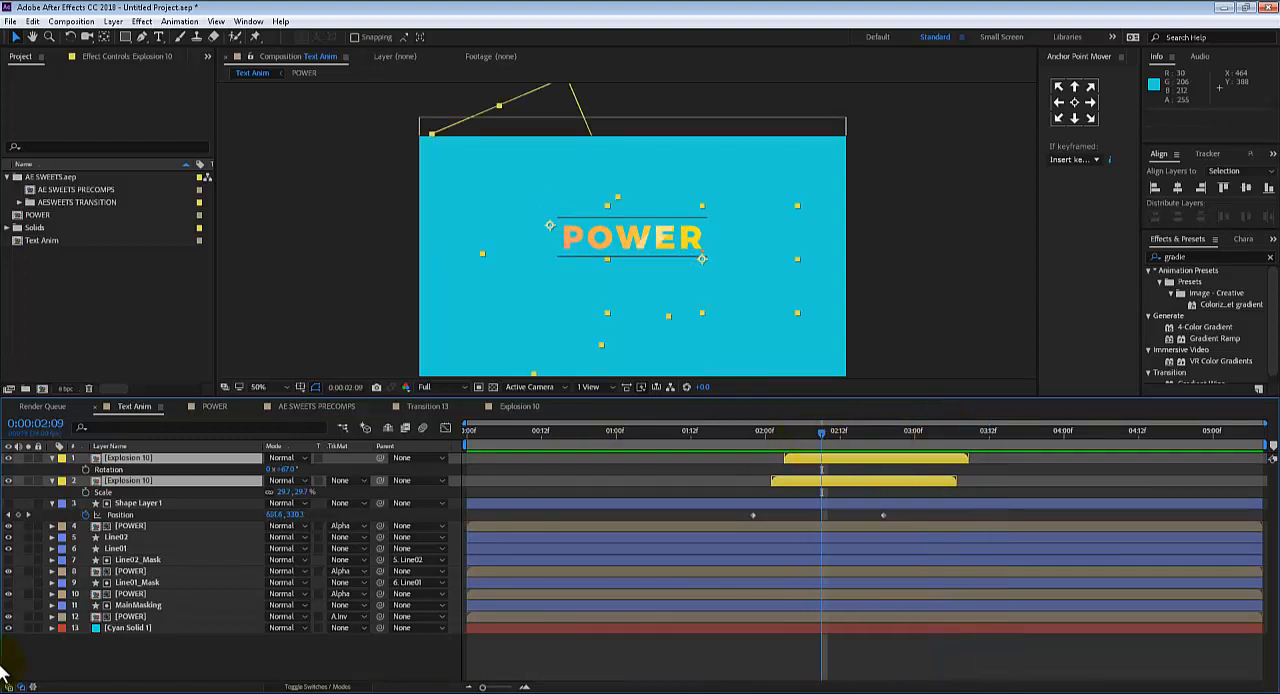
pyautogui.click(146, 630)
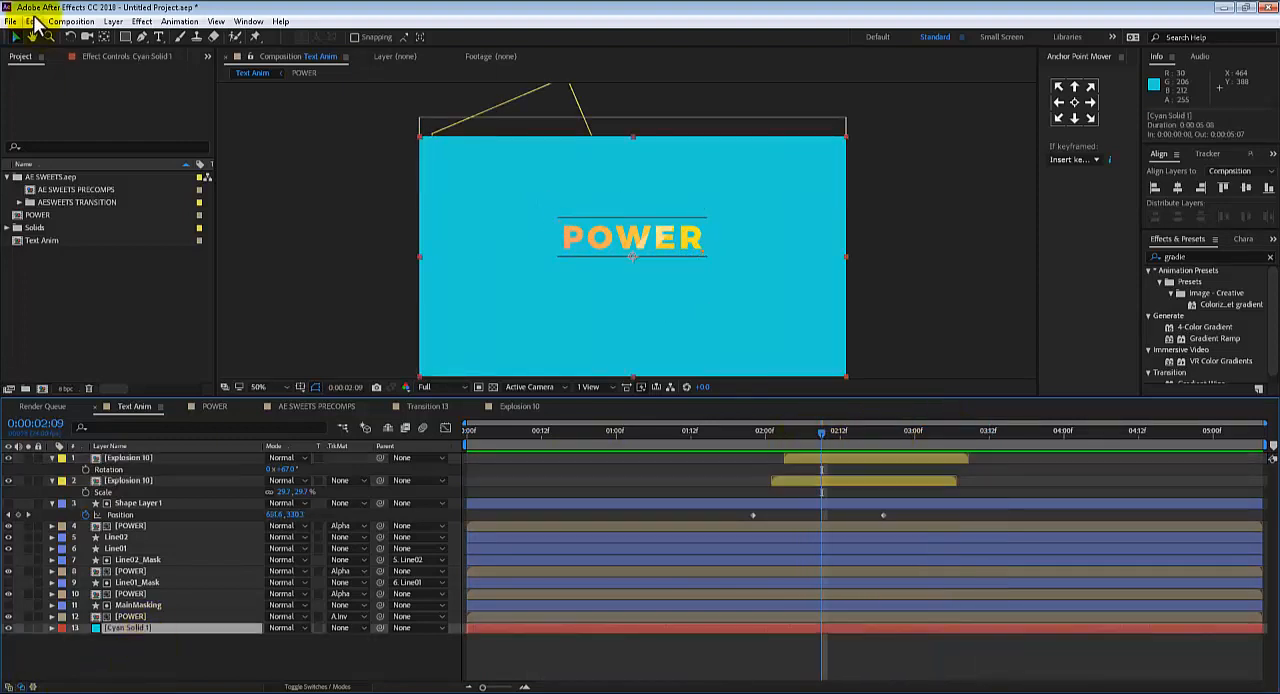
pyautogui.click(141, 21)
pyautogui.click(138, 22)
pyautogui.click(113, 21)
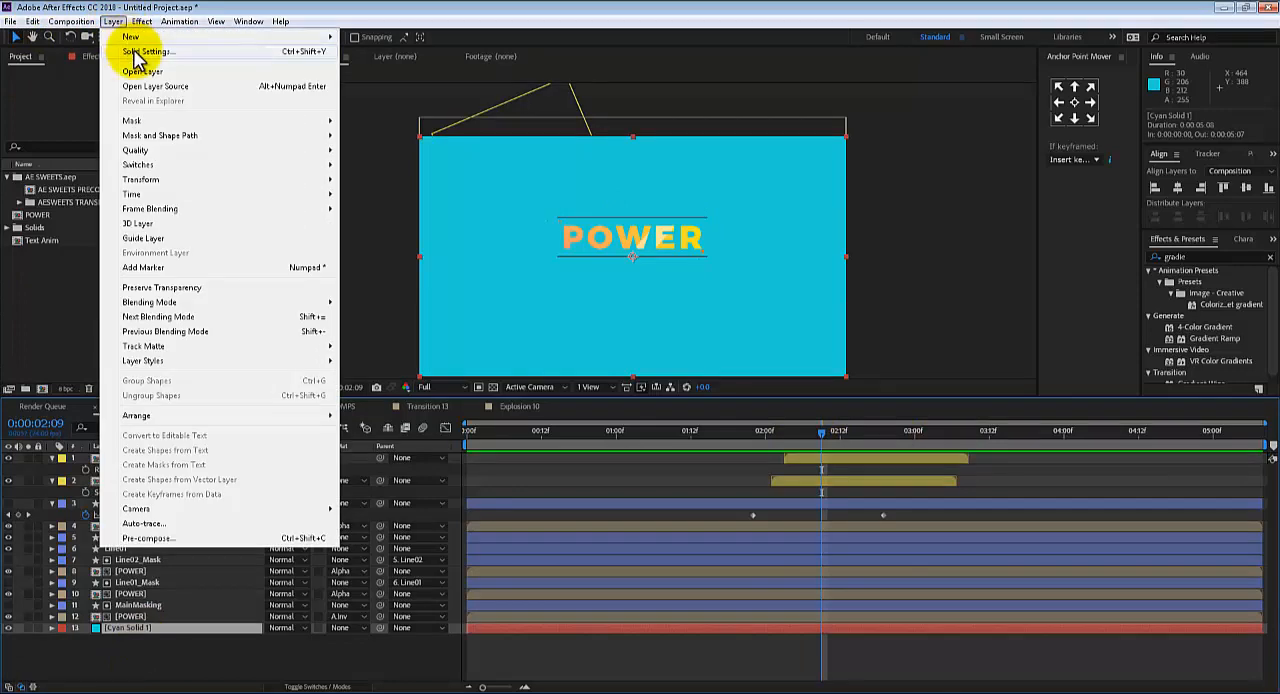
pyautogui.click(140, 52)
pyautogui.click(195, 281)
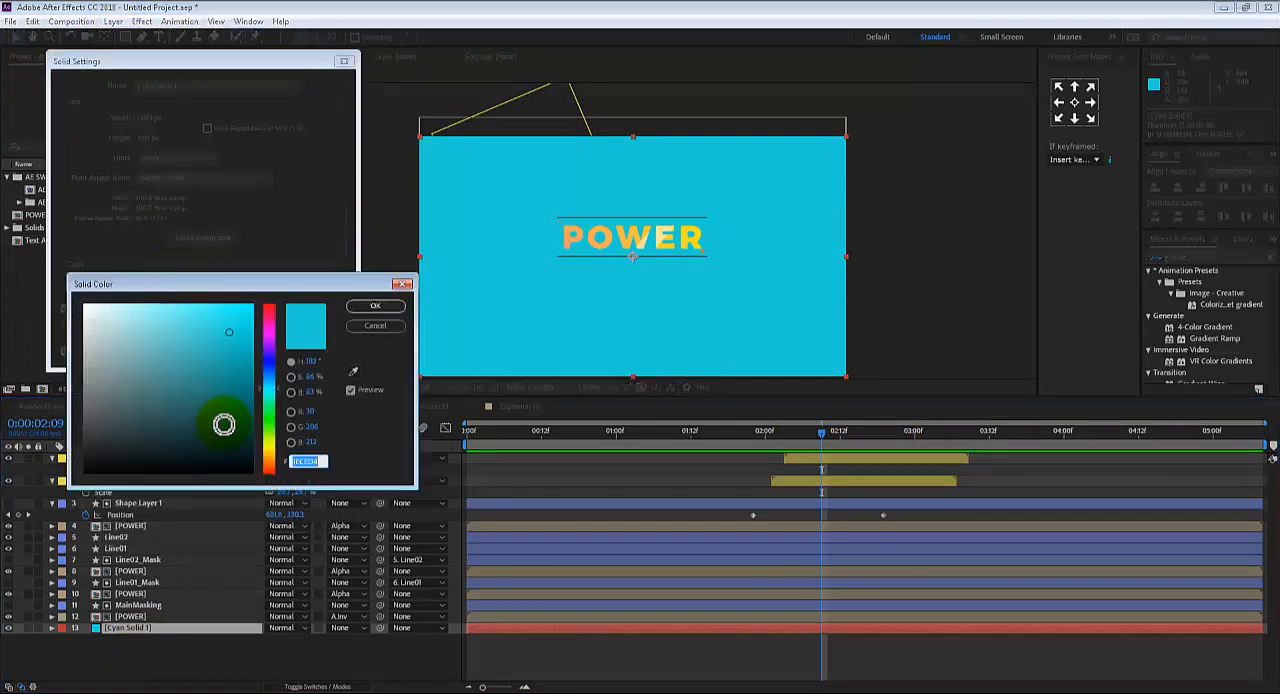
pyautogui.click(269, 346)
pyautogui.moveTo(269, 346)
pyautogui.mouseDown()
pyautogui.moveTo(265, 362)
pyautogui.moveTo(217, 357)
pyautogui.moveTo(244, 399)
pyautogui.moveTo(283, 398)
pyautogui.mouseUp()
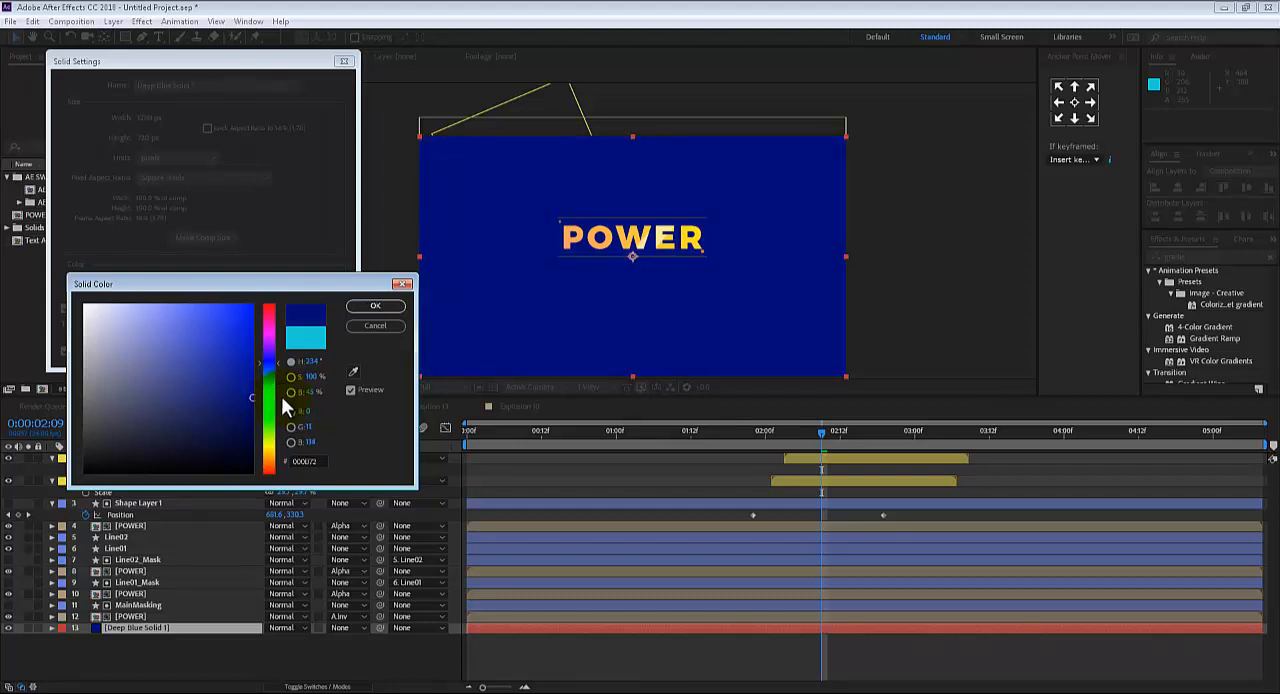
pyautogui.click(375, 306)
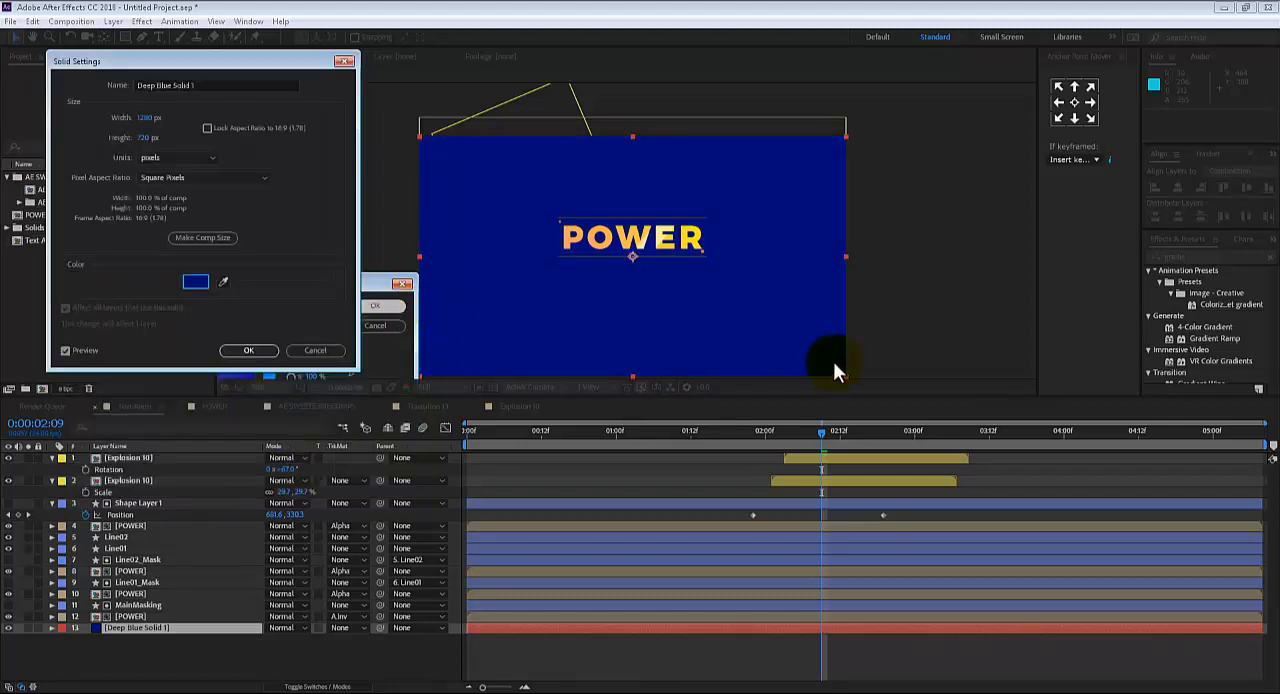
pyautogui.click(244, 352)
pyautogui.click(972, 299)
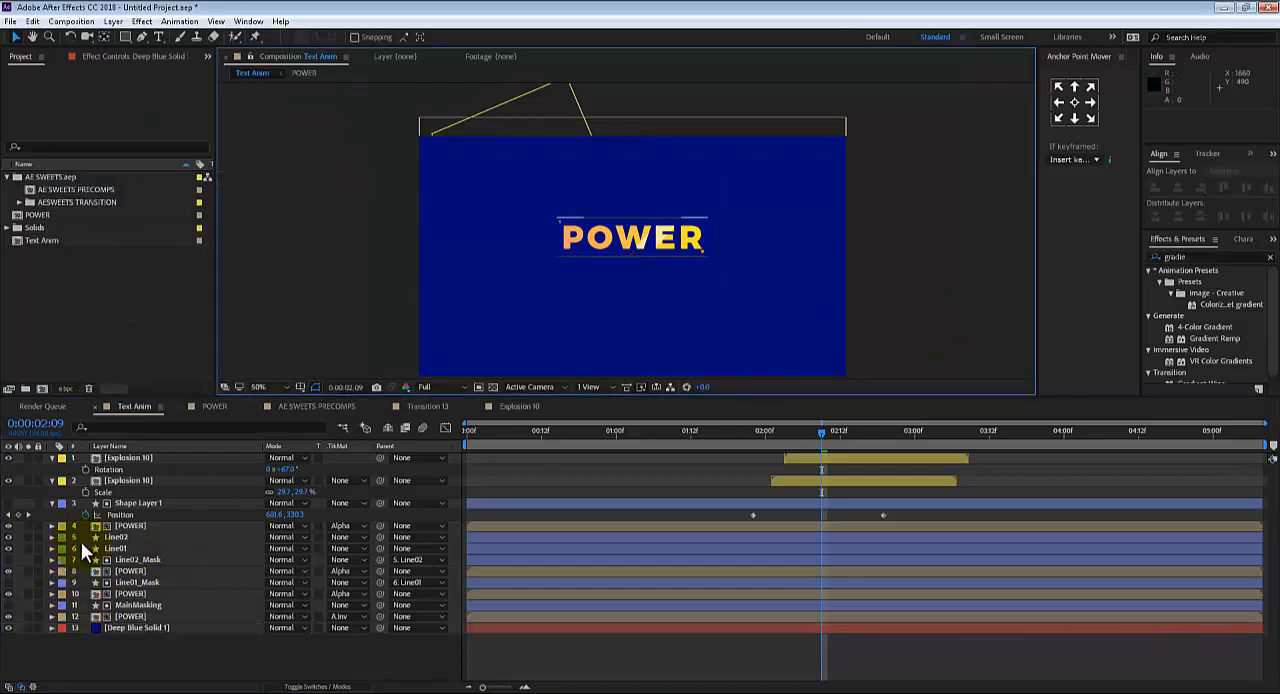
# Pre-compose all layers above the Deep Blue Solid 1 background into a new composition named TEXTANIM_FINAL
pyautogui.click(128, 459)
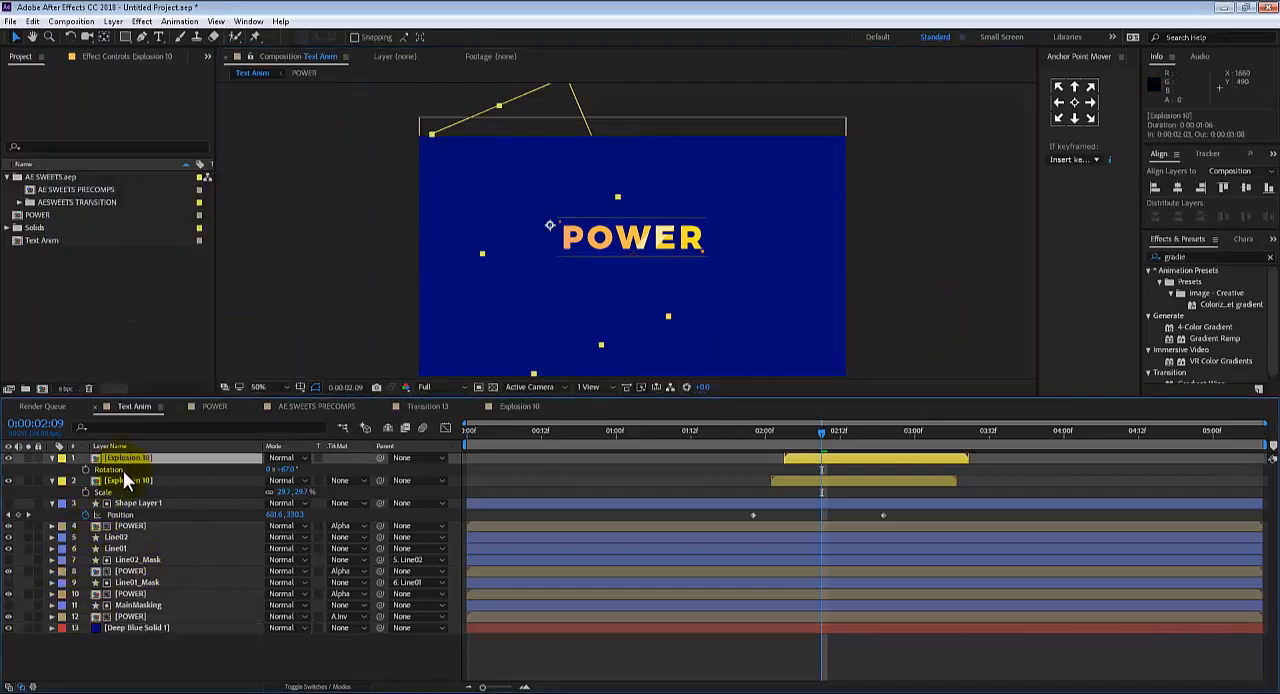
pyautogui.keyDown('shift'); pyautogui.click(126, 616); pyautogui.keyUp('shift')
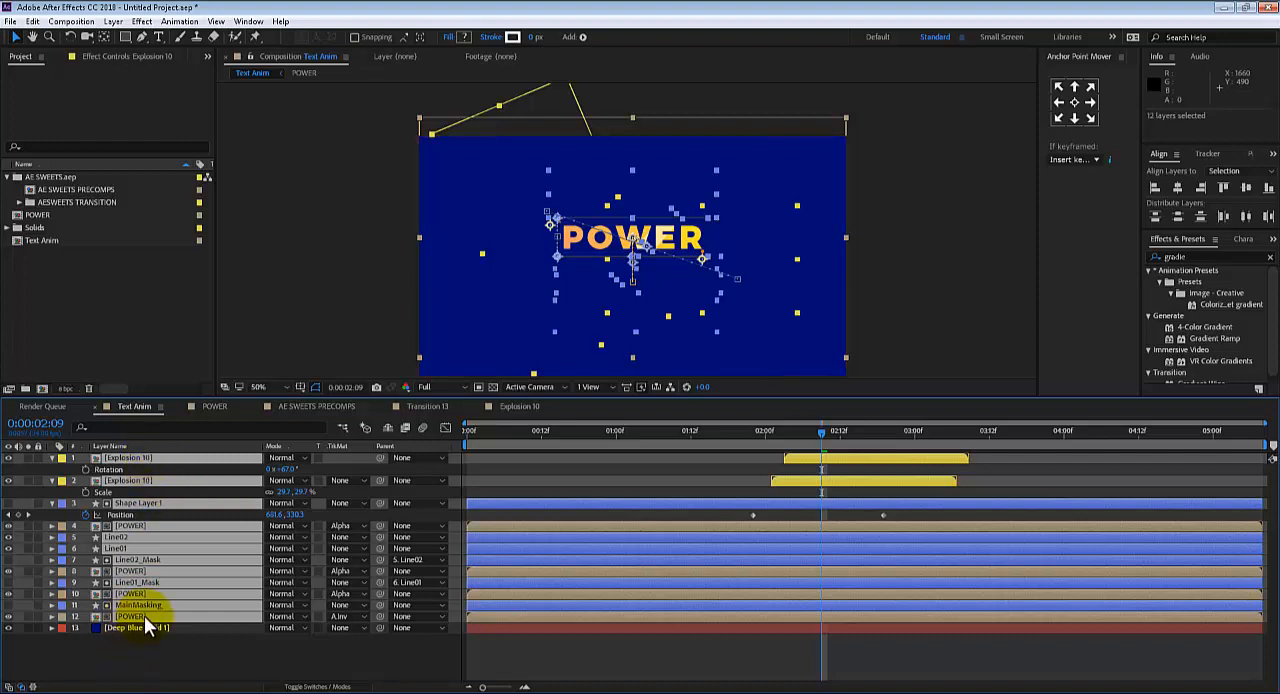
pyautogui.hotkey('ctrl', 'shift', 'c')
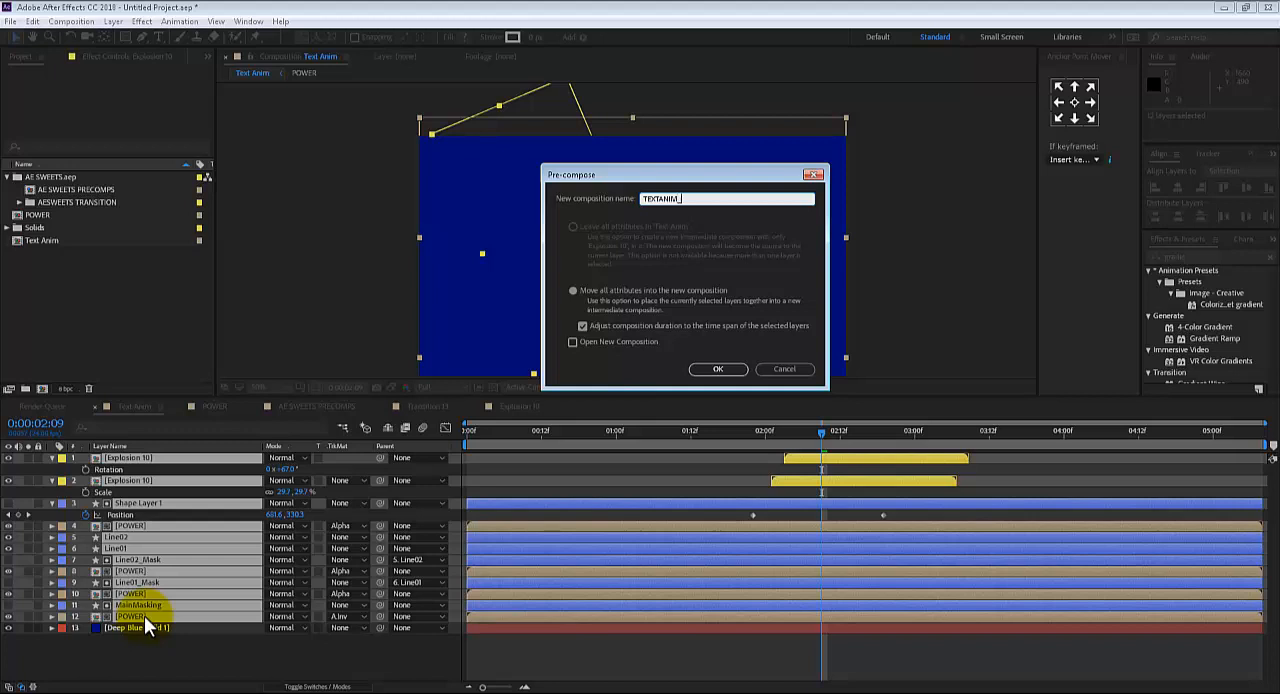
pyautogui.write('L')
pyautogui.press('Return')
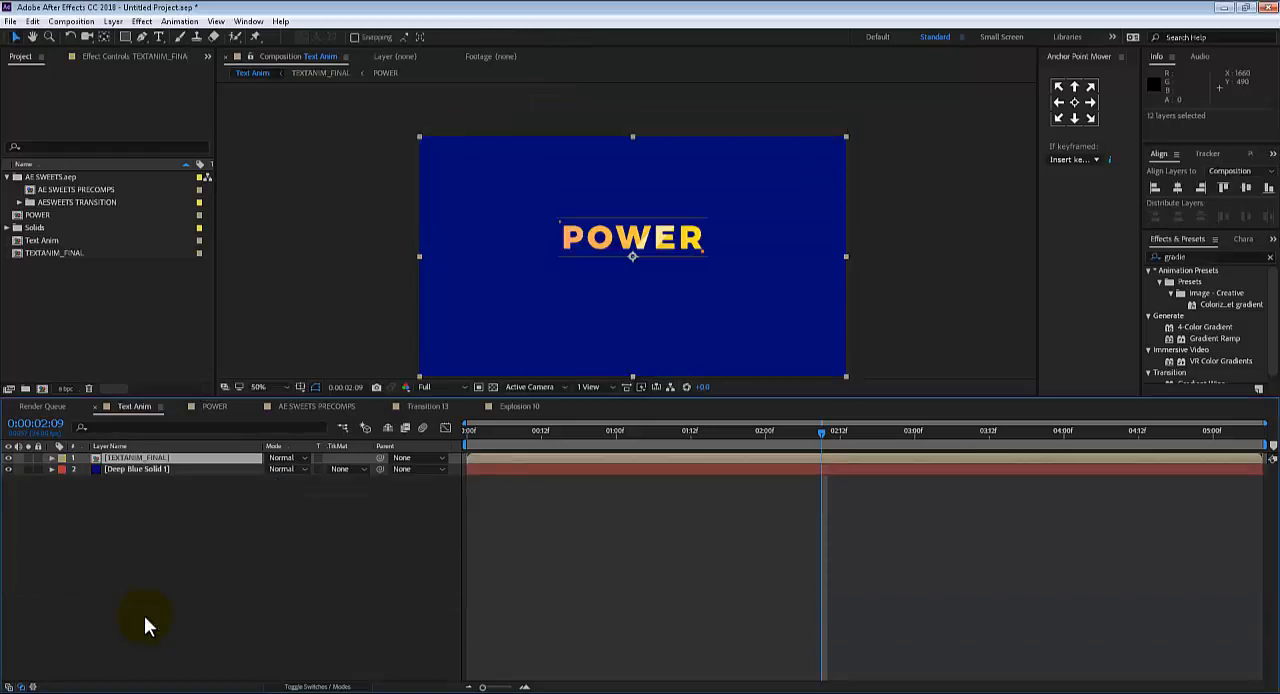
pyautogui.press('capslock')
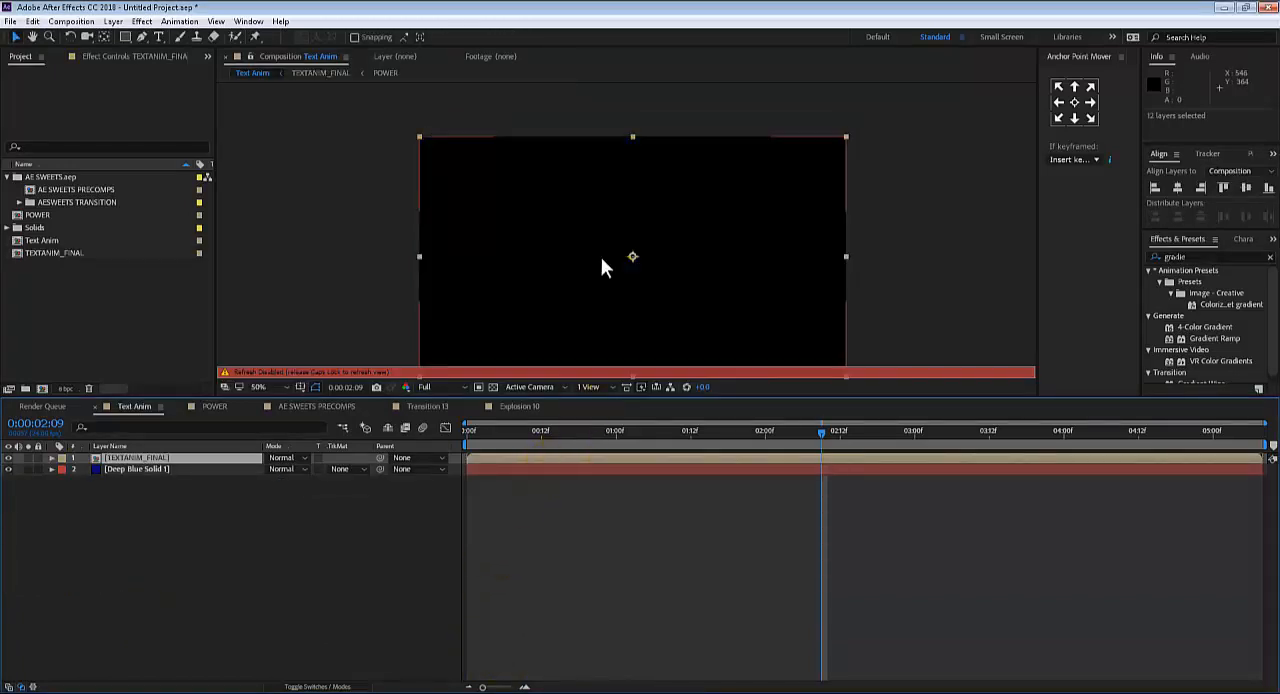
pyautogui.press('capslock')
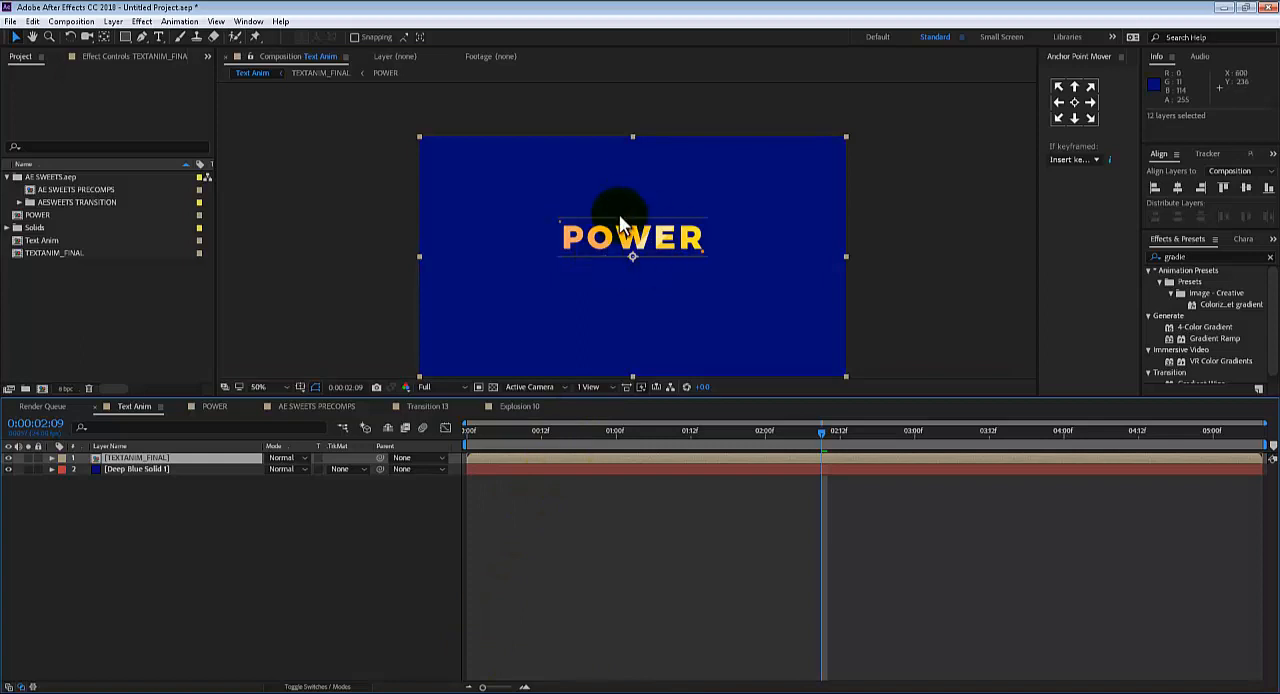
# Nudge the TEXTANIM_FINAL layer down to position 640, 420 so the text sits centred vertically, and deselect it
pyautogui.press(',')
pyautogui.press('.')
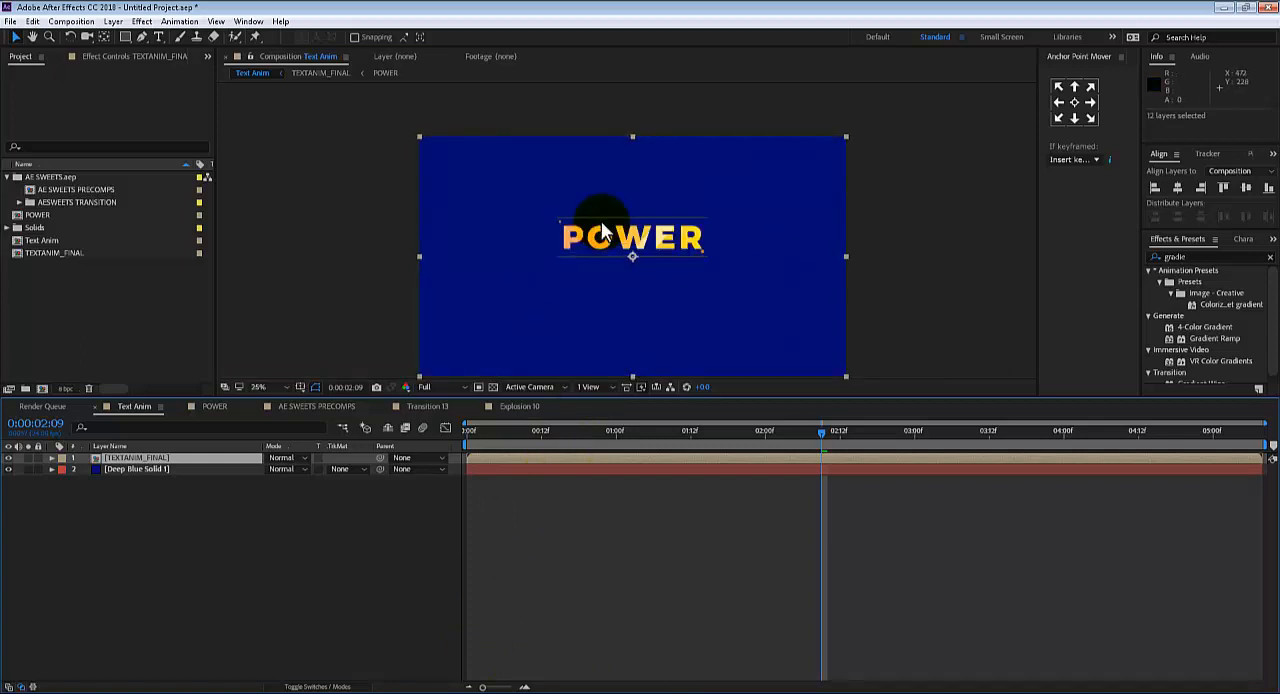
pyautogui.press(',')
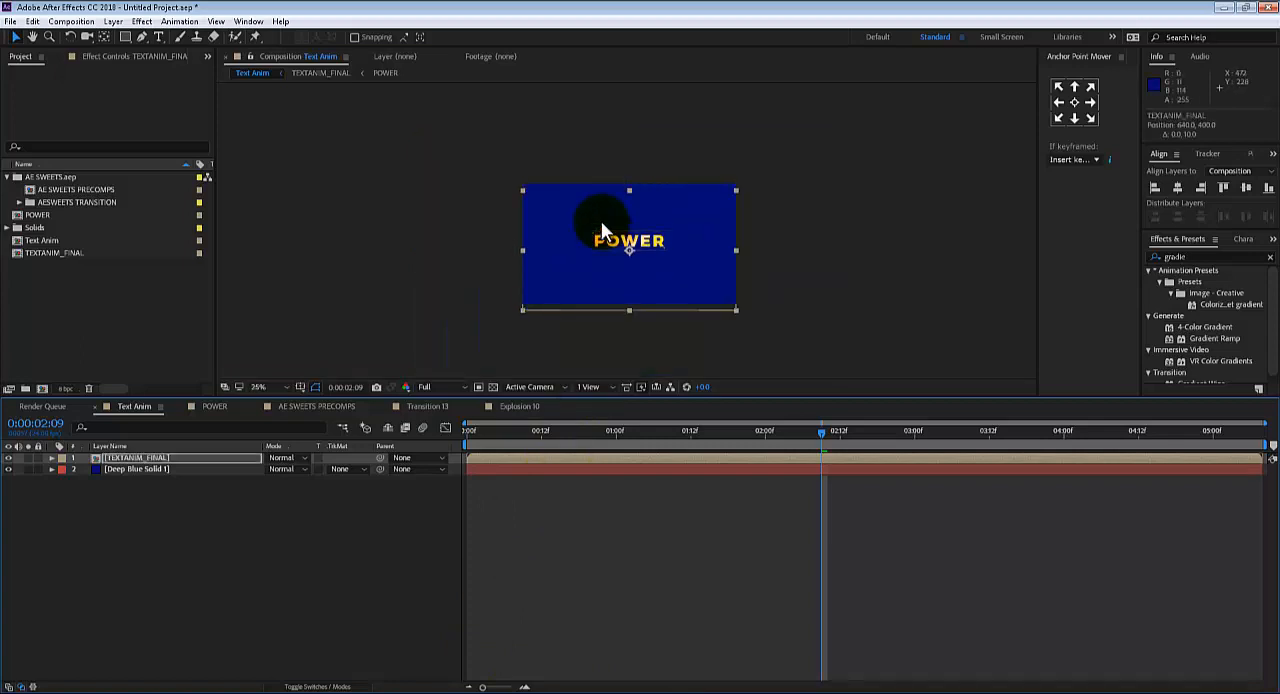
pyautogui.hotkey('shift', 'Down')
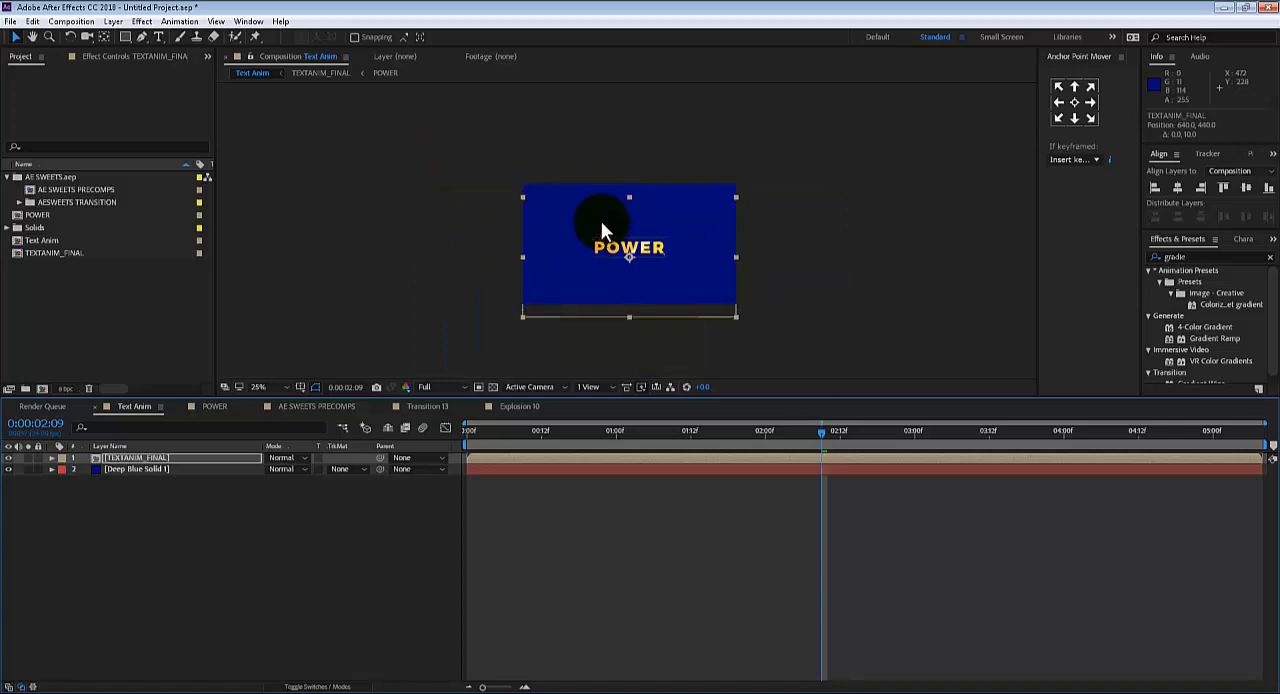
pyautogui.hotkey('shift', 'Up')
pyautogui.press('Down')
pyautogui.press('Down')
pyautogui.press('Down')
pyautogui.press('Down')
pyautogui.press('Down')
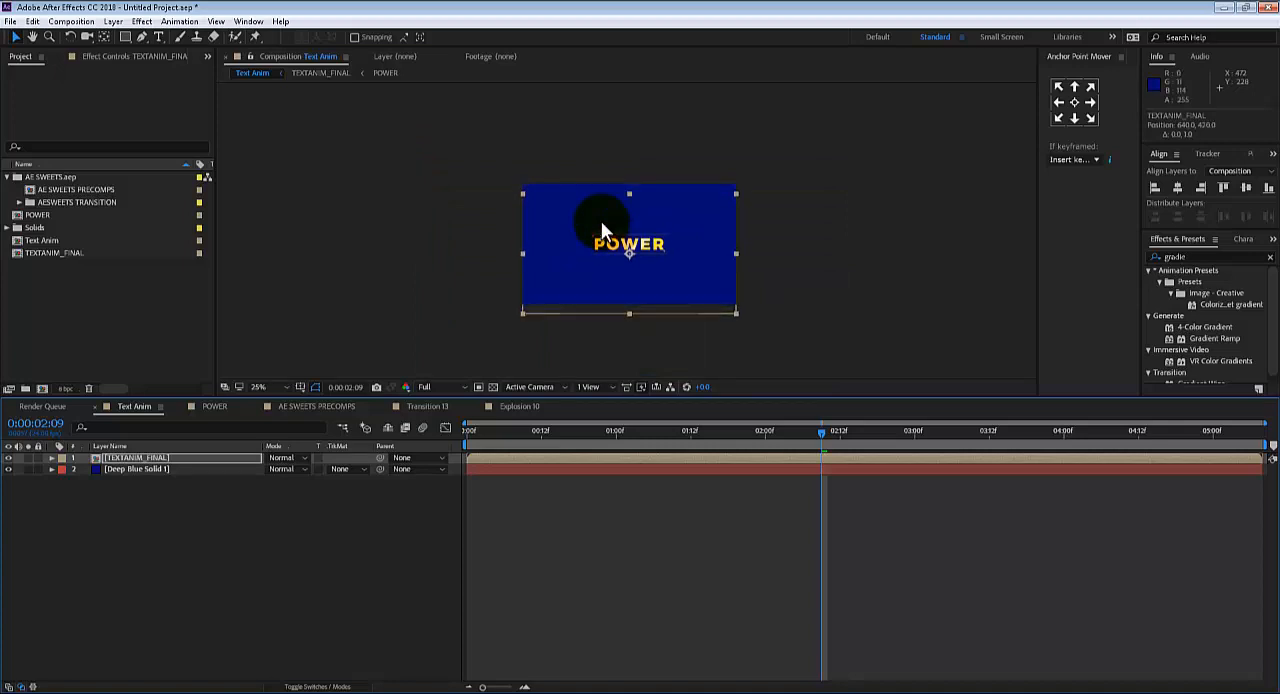
pyautogui.click(479, 235)
pyautogui.press('.')
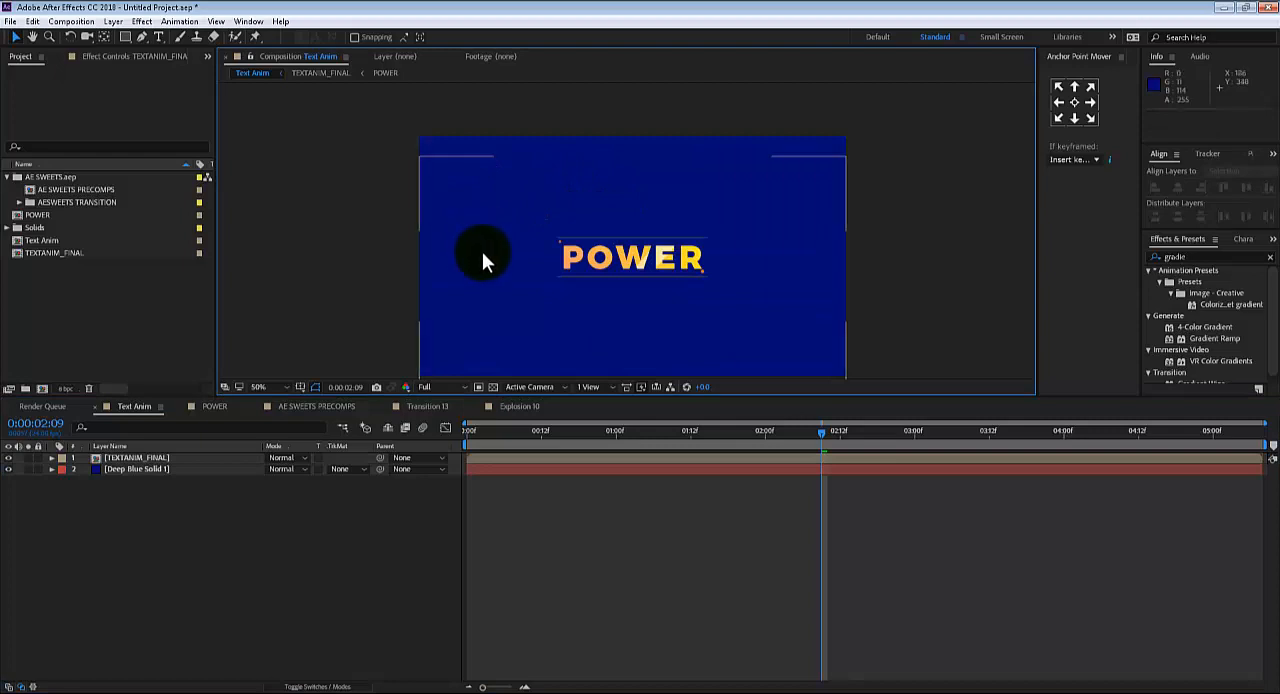
# Play the finished text animation on the deep blue background twice from near the start
pyautogui.moveTo(480, 263); pyautogui.dragTo(449, 191)
pyautogui.press('space')
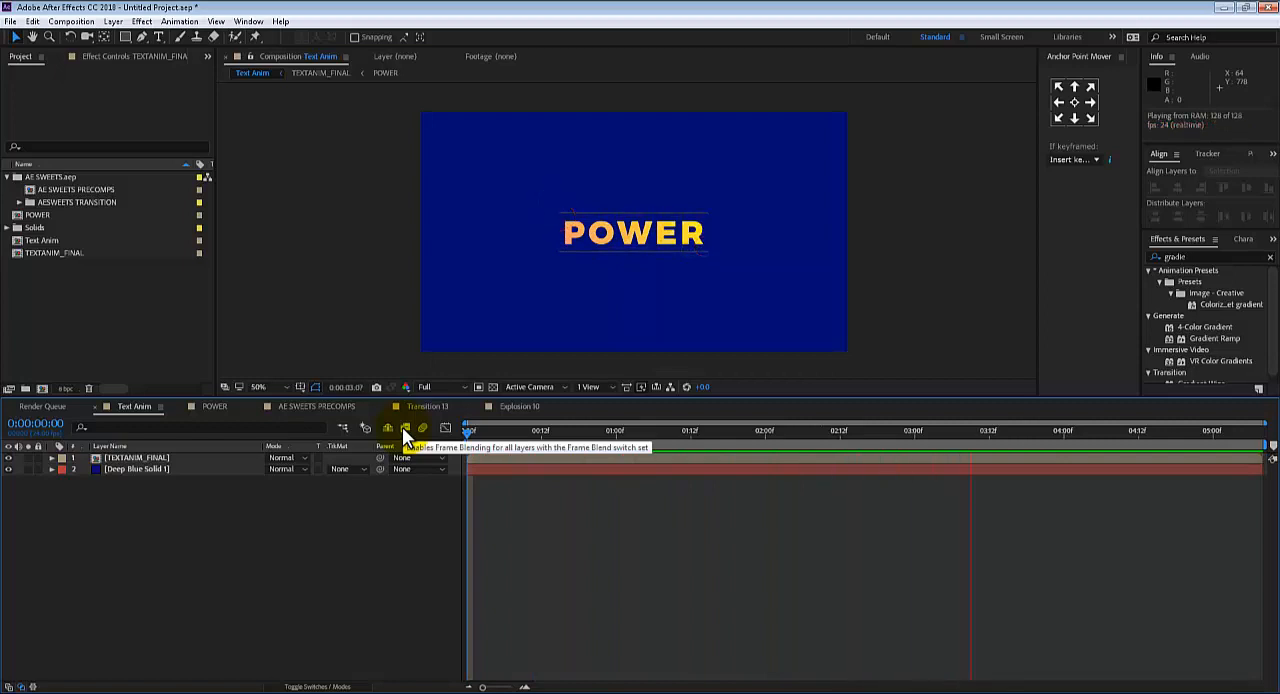
pyautogui.press('space')
pyautogui.moveTo(878, 438); pyautogui.dragTo(475, 376)
pyautogui.press('space')
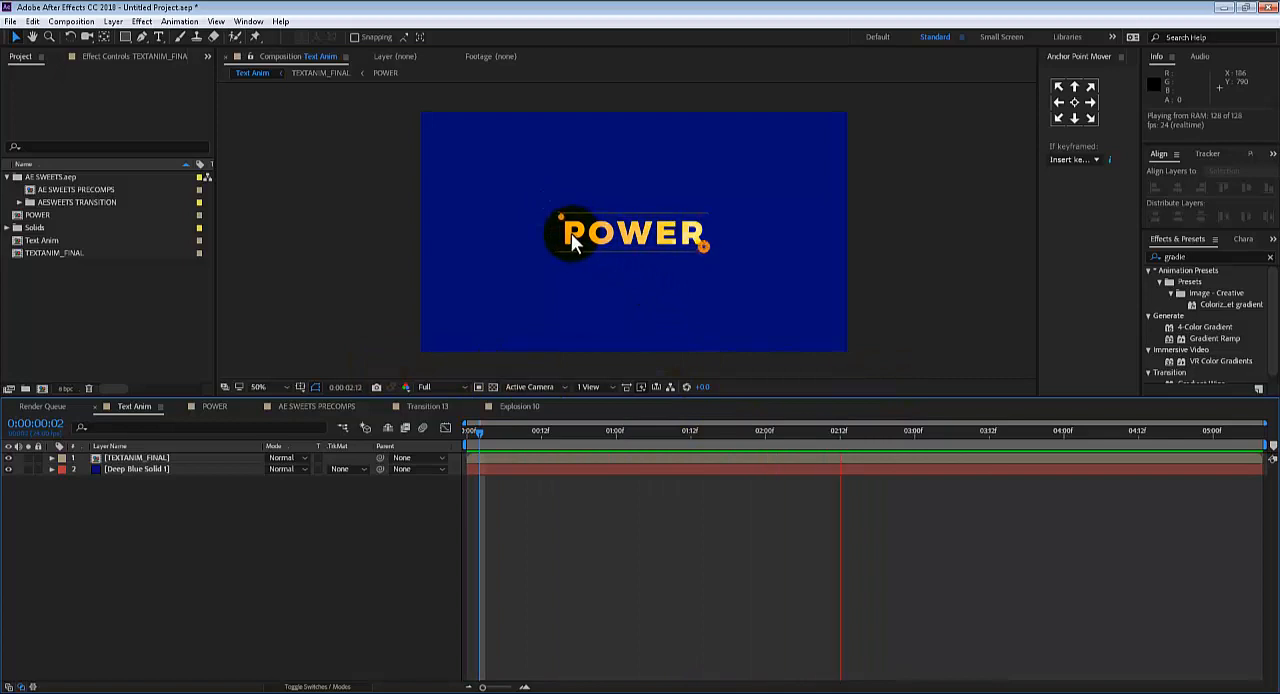
pyautogui.press('space')
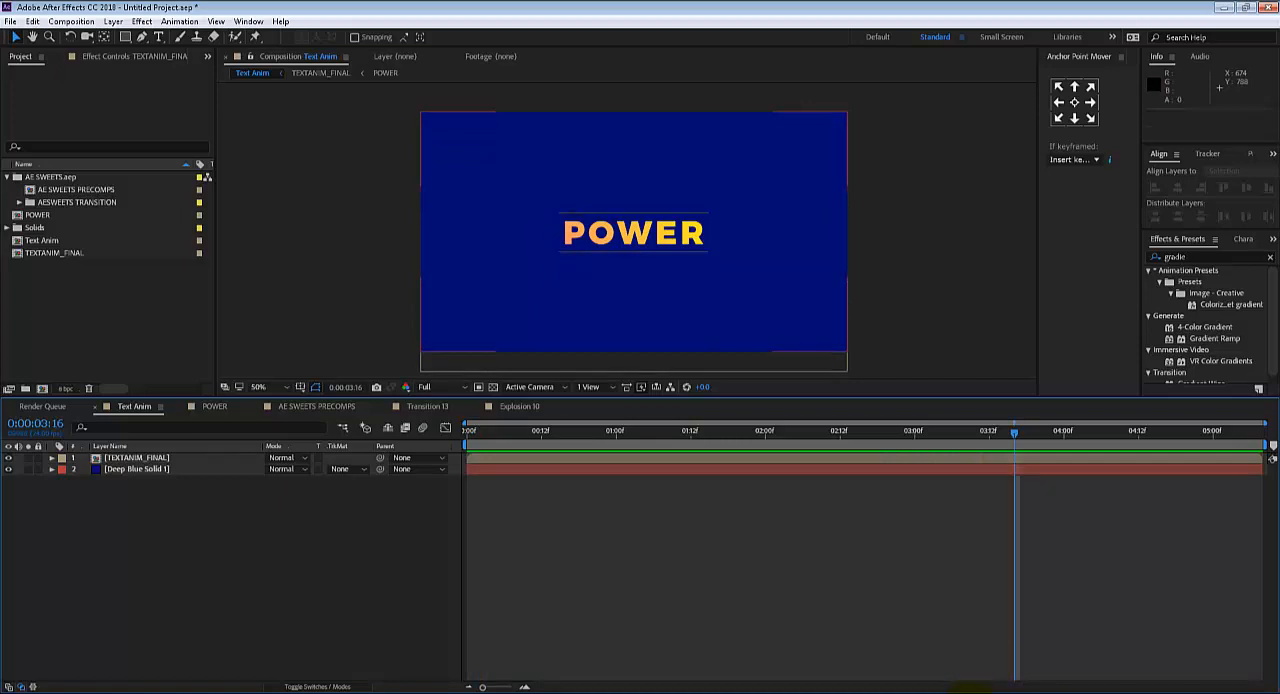
pyautogui.click(962, 680)
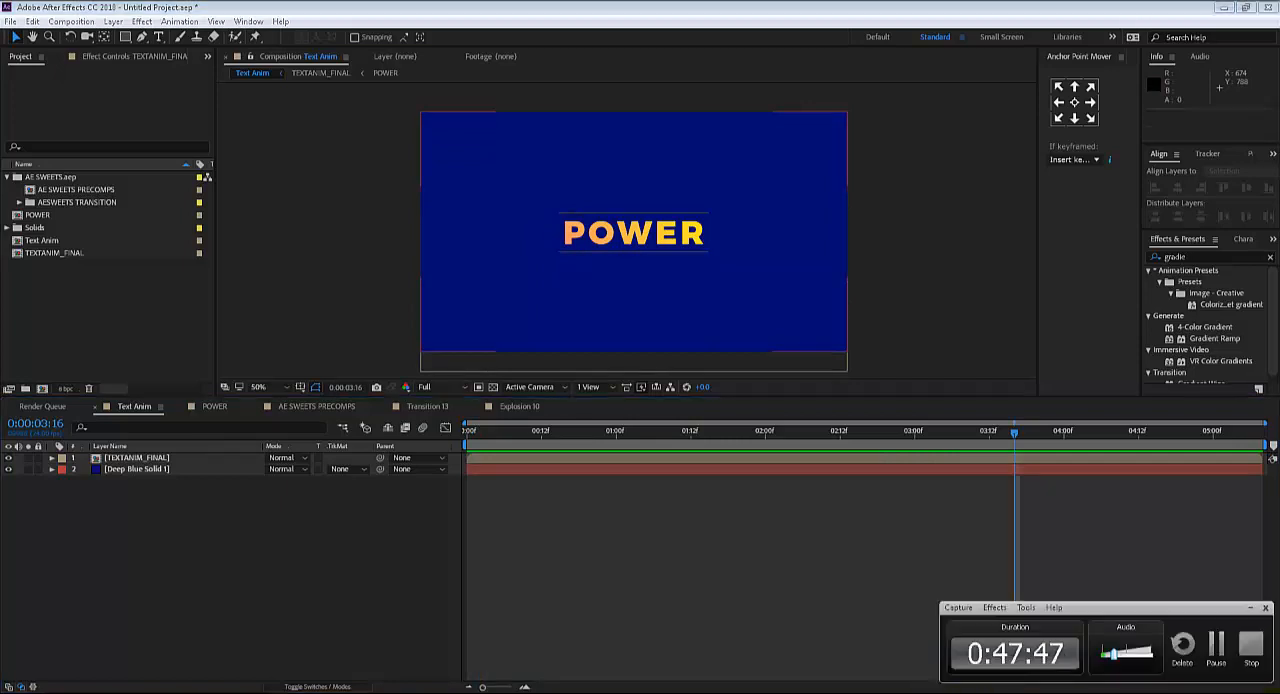
pyautogui.click(1219, 660)
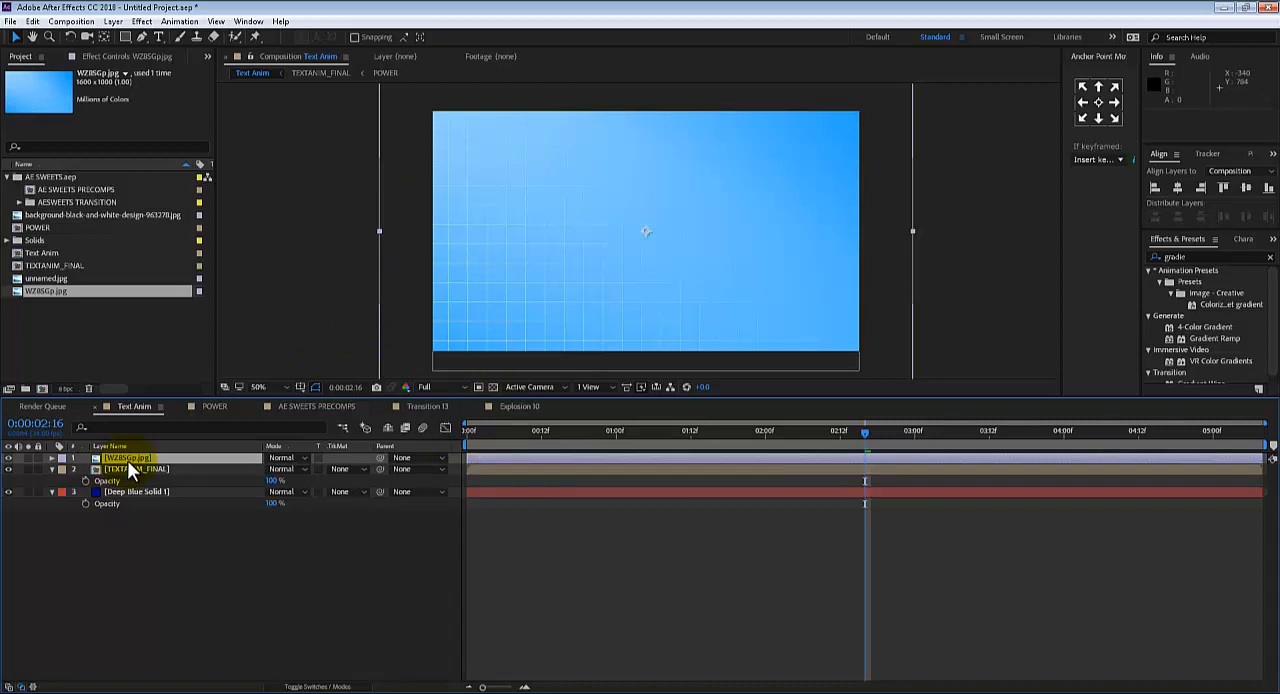
# Move the WZ85Gp.jpg image layer below TEXTANIM_FINAL so it serves as the background
pyautogui.moveTo(127, 460); pyautogui.dragTo(130, 487)
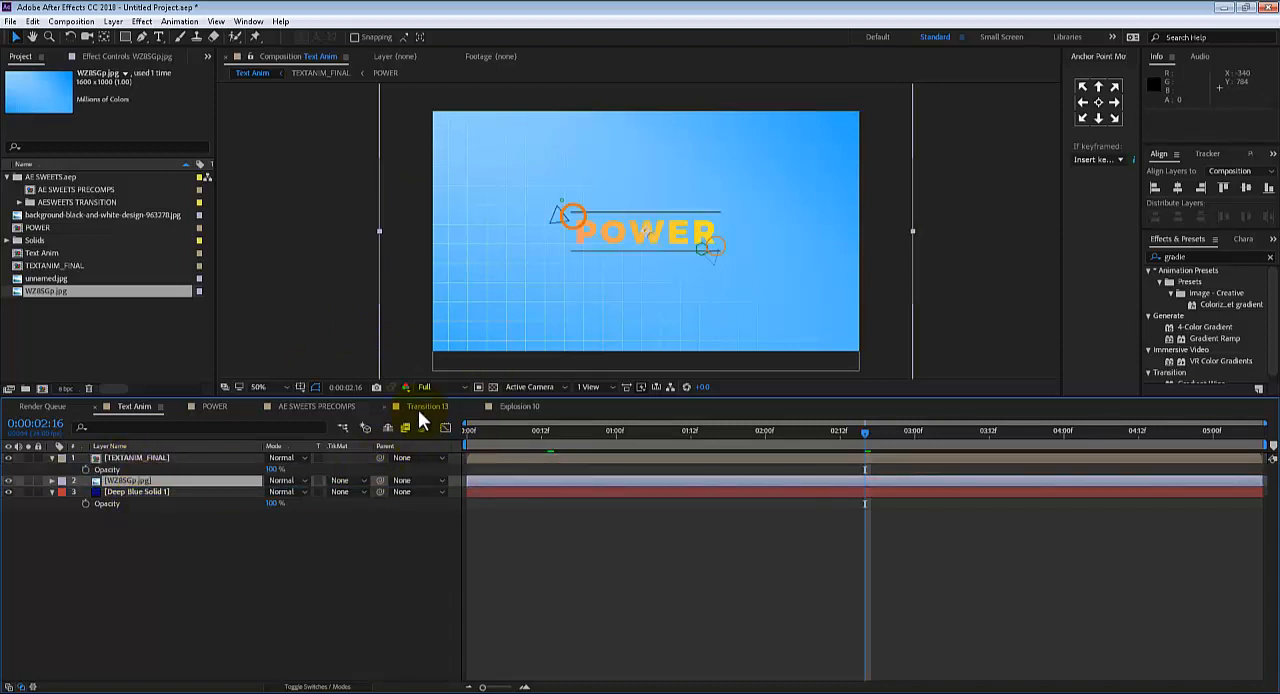
# Try the Overlay and Soft Light blending modes on the WZ85Gp.jpg layer
pyautogui.click(284, 482)
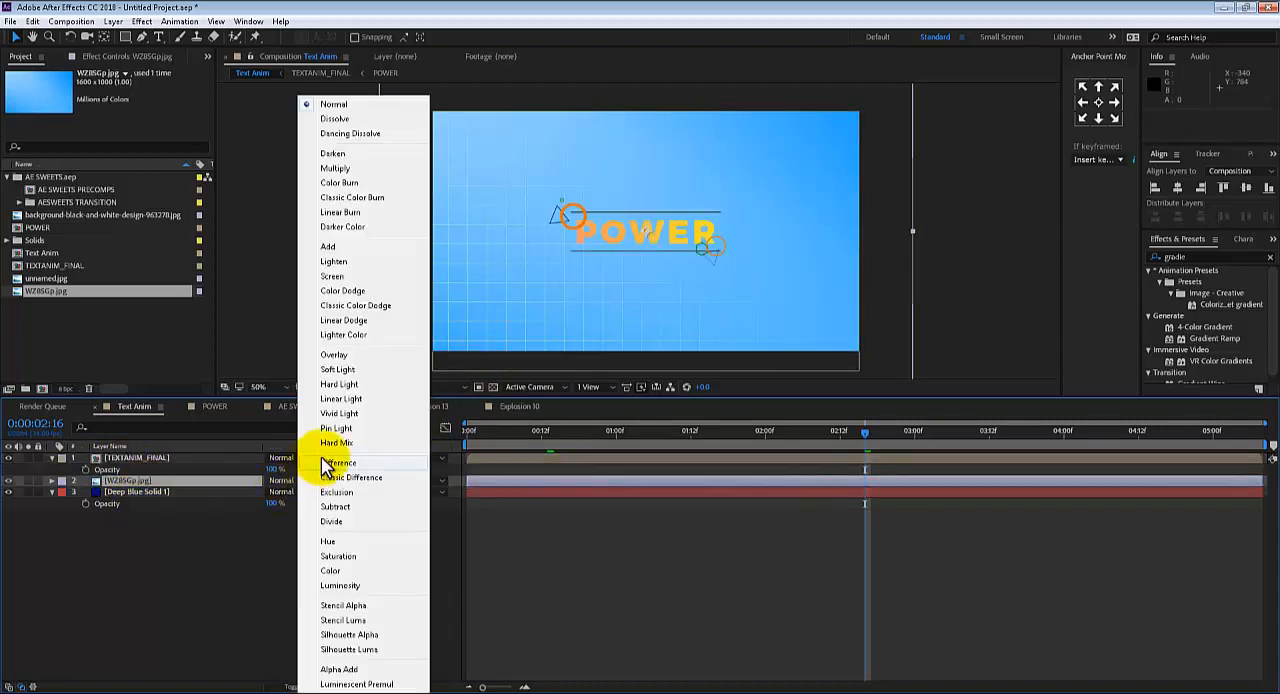
pyautogui.click(335, 355)
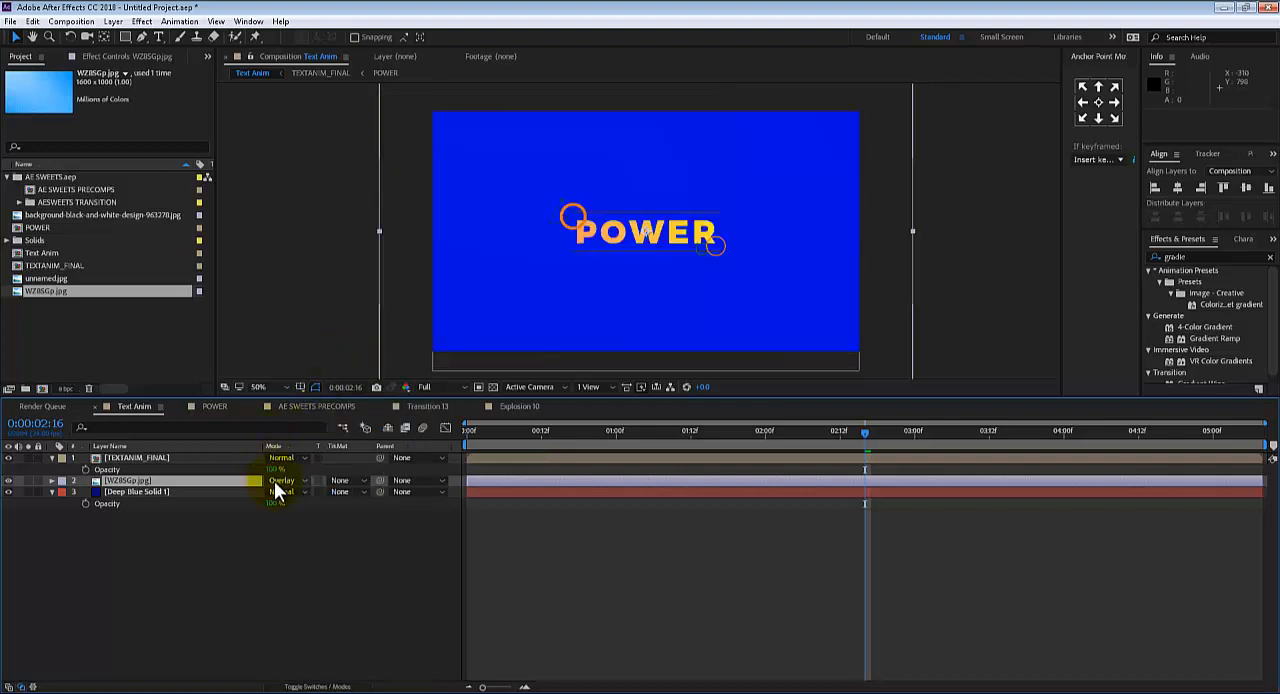
pyautogui.click(279, 481)
pyautogui.click(337, 366)
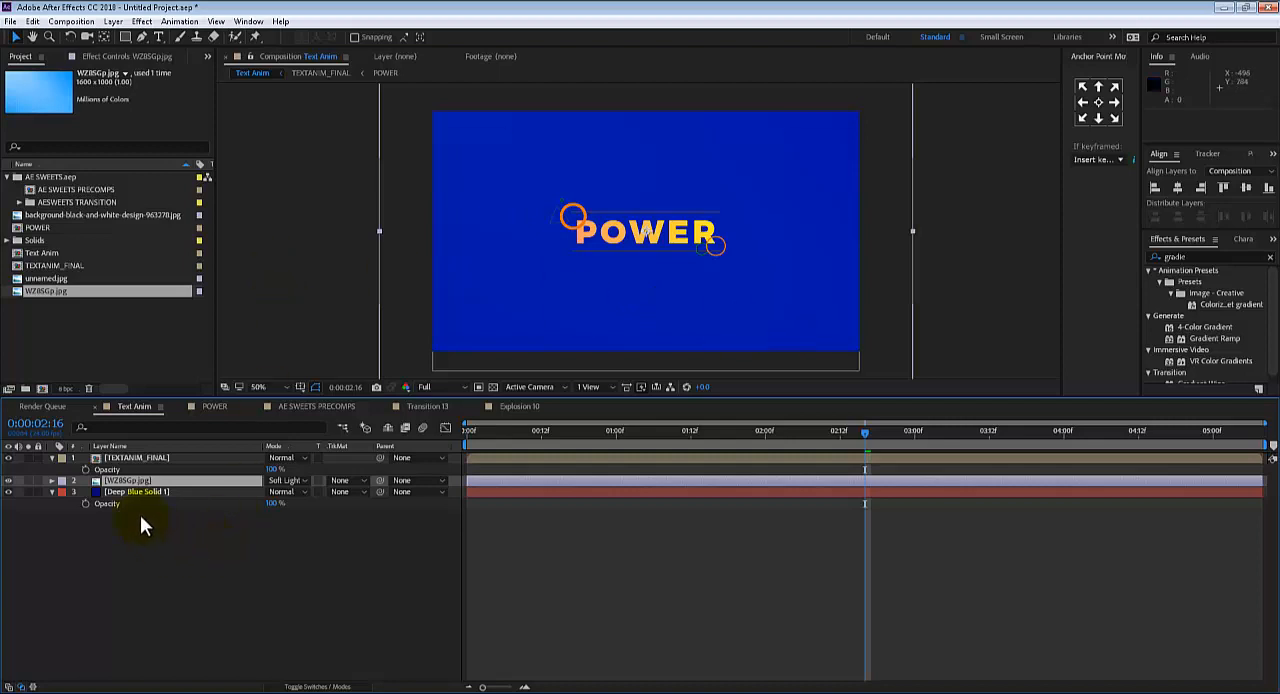
# Delete the WZ85Gp.jpg layer and preview the text animation on the deep blue background from the start
pyautogui.press('Delete')
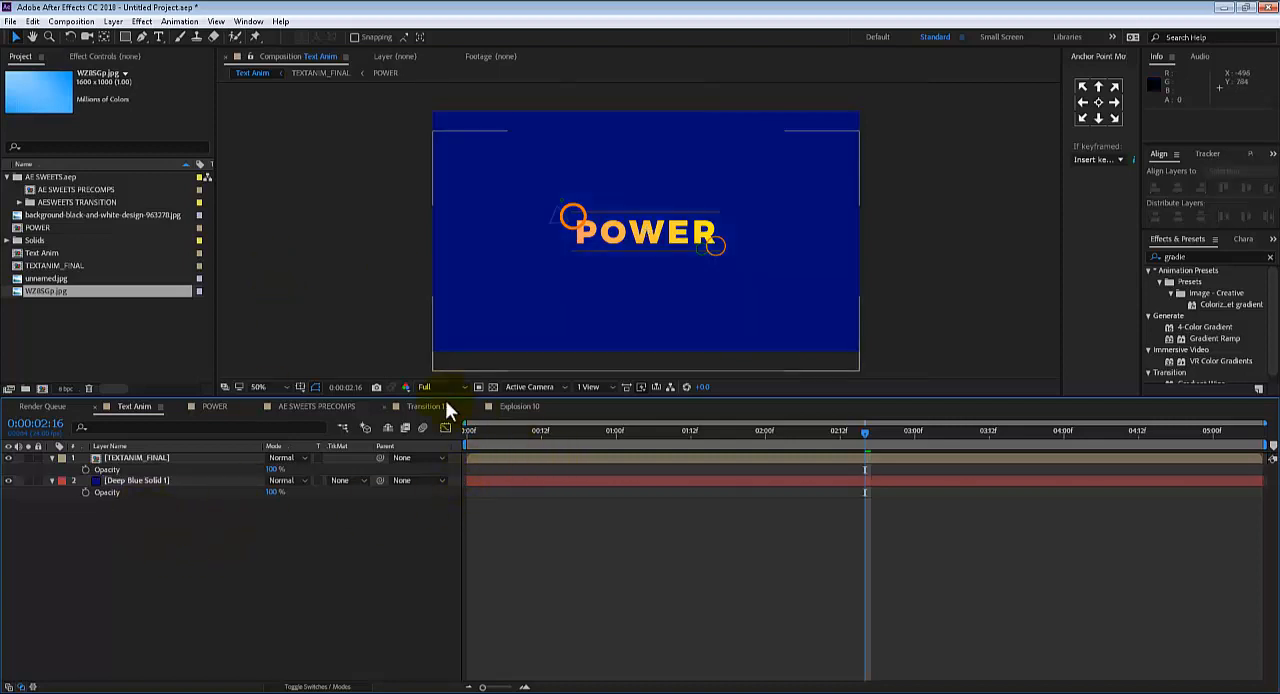
pyautogui.click(468, 433)
pyautogui.press('space')
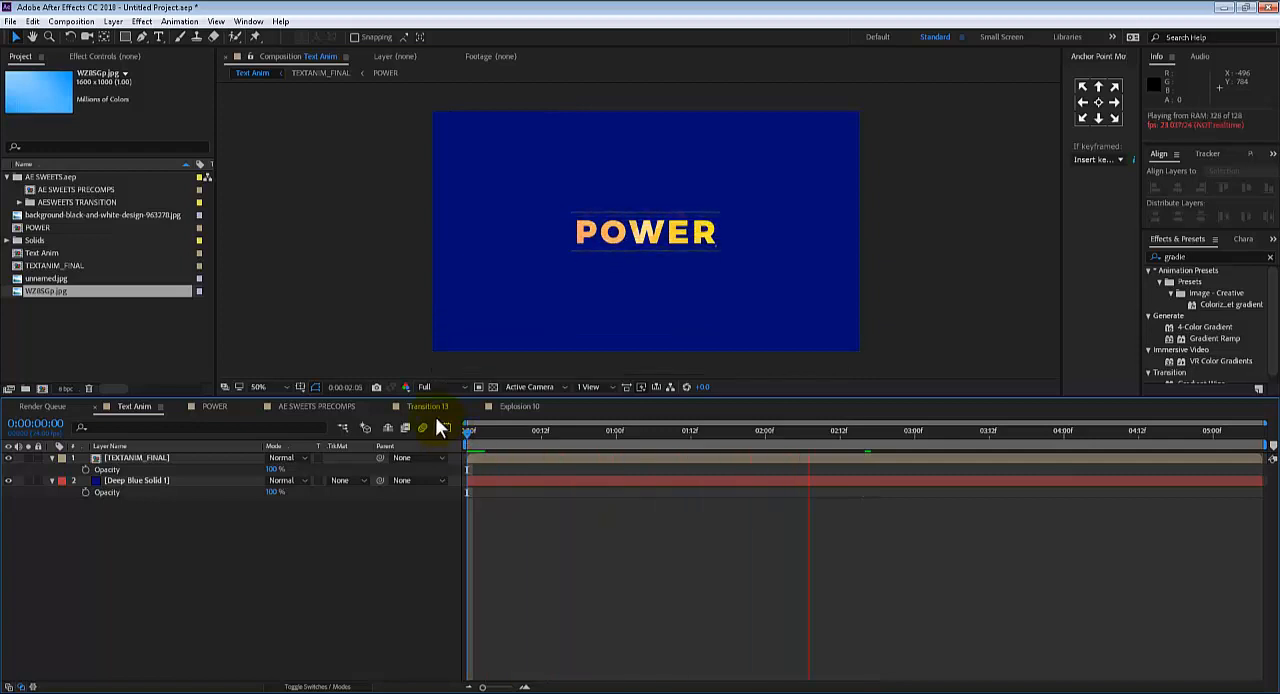
pyautogui.press('space')
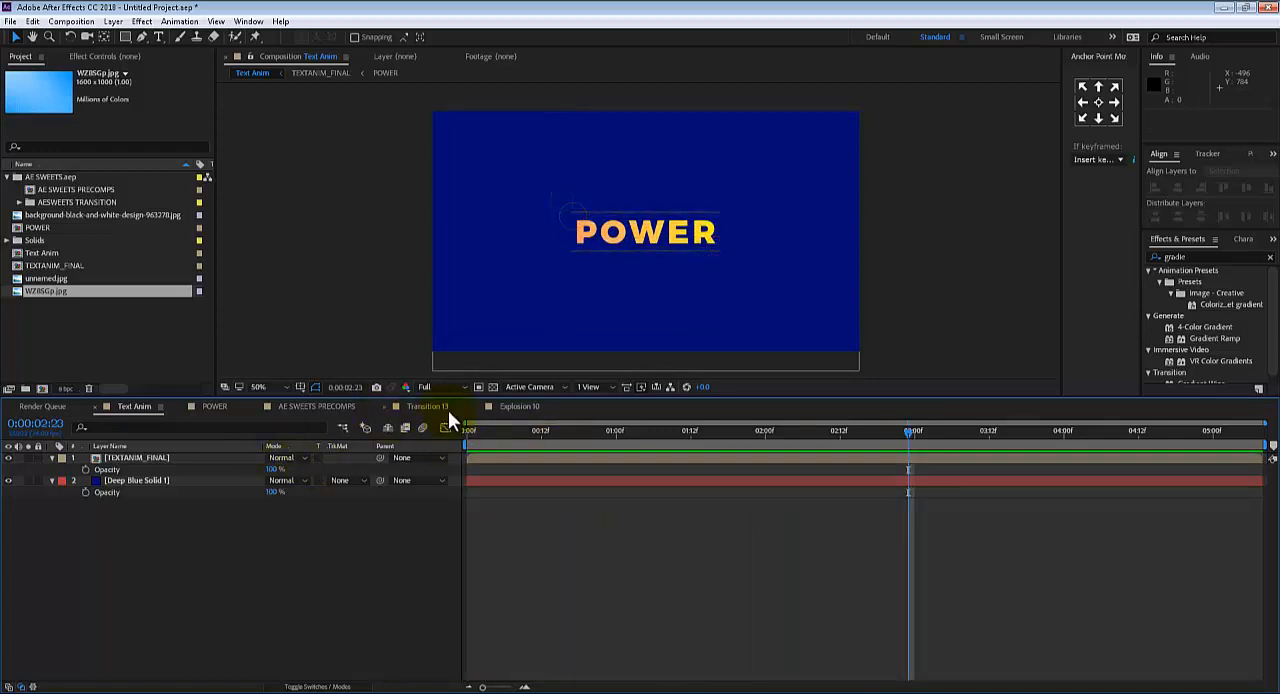
# Close the Transition 13, Explosion 10 and AE SWEETS PRECOMPS compositions and return to Text Anim
pyautogui.click(385, 406)
pyautogui.click(385, 406)
pyautogui.click(296, 405)
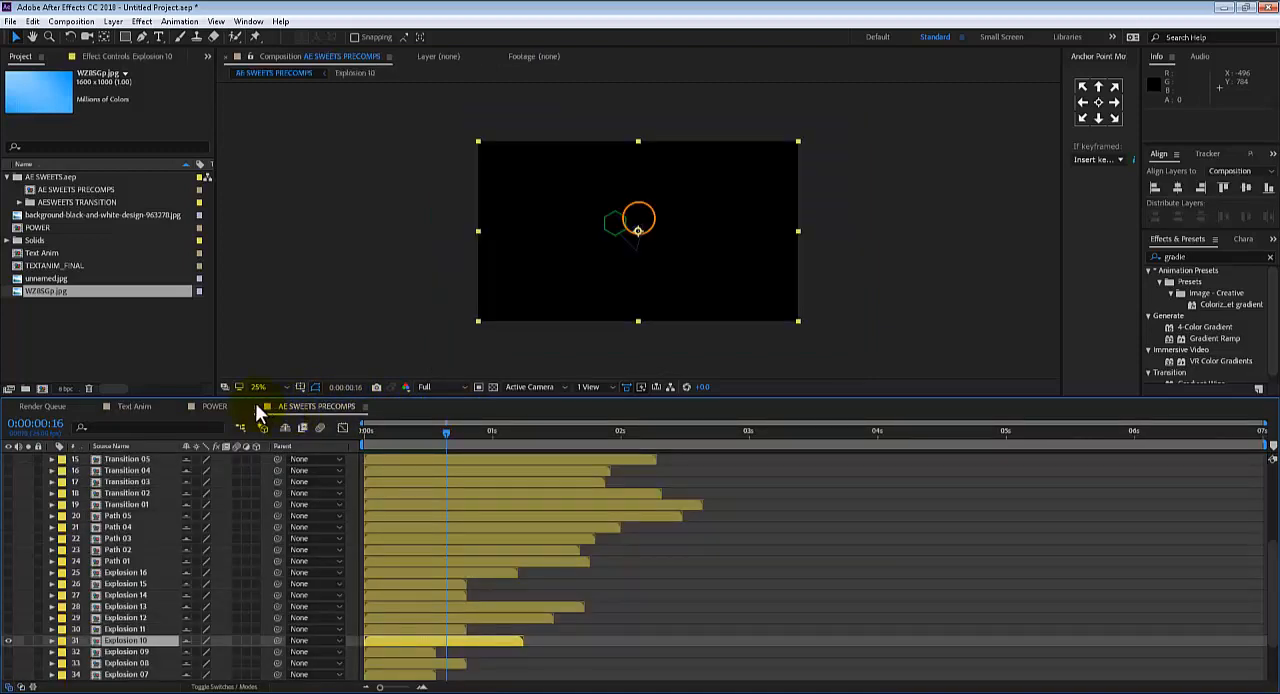
pyautogui.click(257, 407)
pyautogui.click(145, 405)
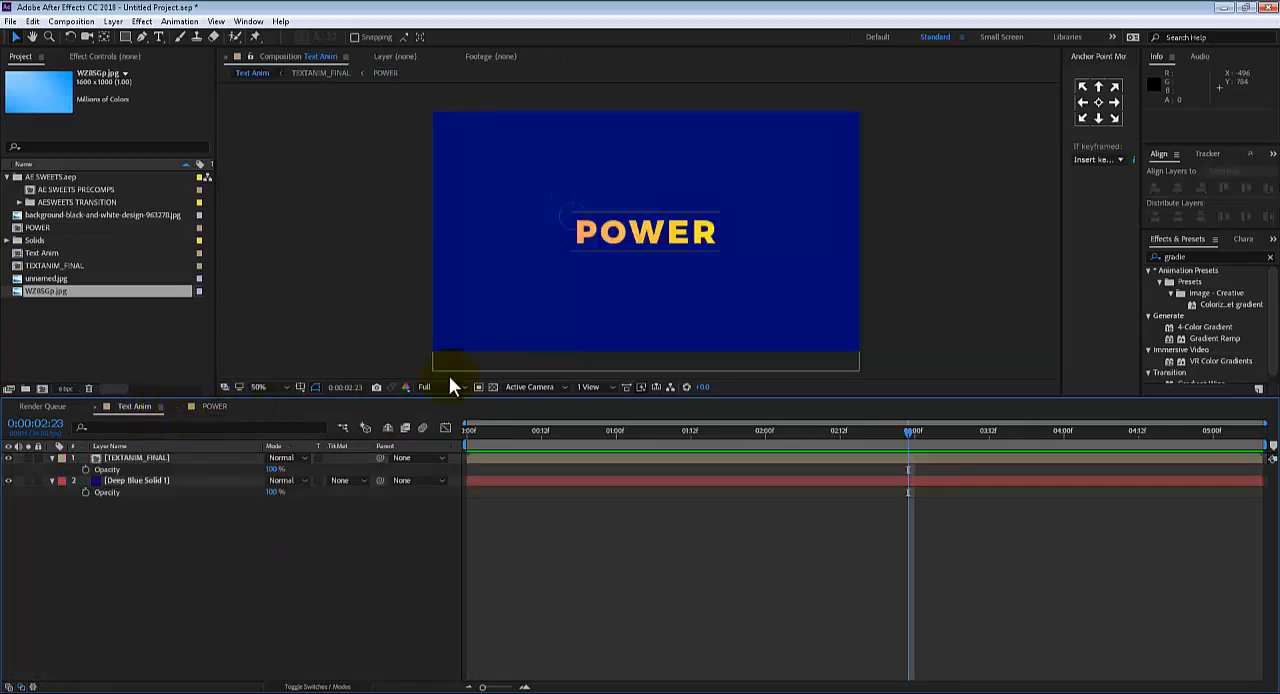
# Play the Text Anim composition from the start and scrub through it to the explosion accents at 0:00:02:16
pyautogui.moveTo(545, 430); pyautogui.dragTo(414, 445)
pyautogui.press('space')
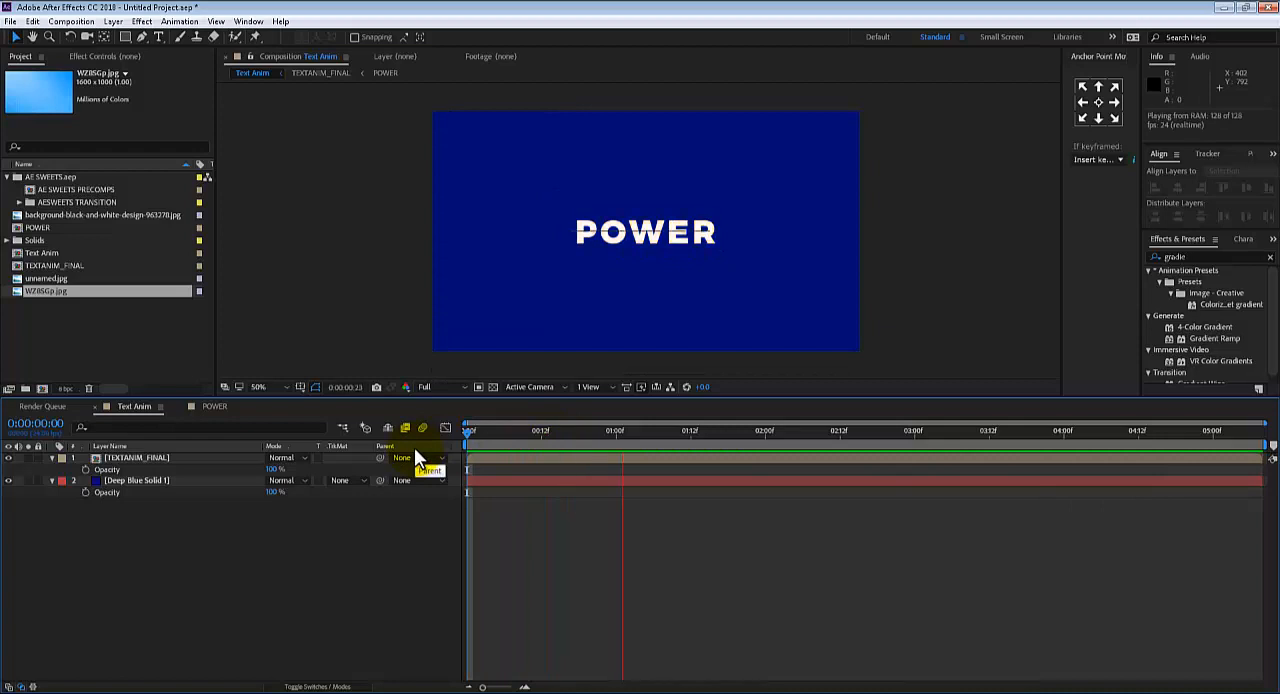
pyautogui.click(535, 436)
pyautogui.moveTo(535, 434)
pyautogui.mouseDown()
pyautogui.moveTo(775, 407)
pyautogui.moveTo(1141, 413)
pyautogui.moveTo(897, 430)
pyautogui.moveTo(901, 418)
pyautogui.moveTo(1049, 410)
pyautogui.moveTo(909, 404)
pyautogui.moveTo(1089, 405)
pyautogui.moveTo(314, 453)
pyautogui.moveTo(667, 474)
pyautogui.moveTo(820, 463)
pyautogui.mouseUp()
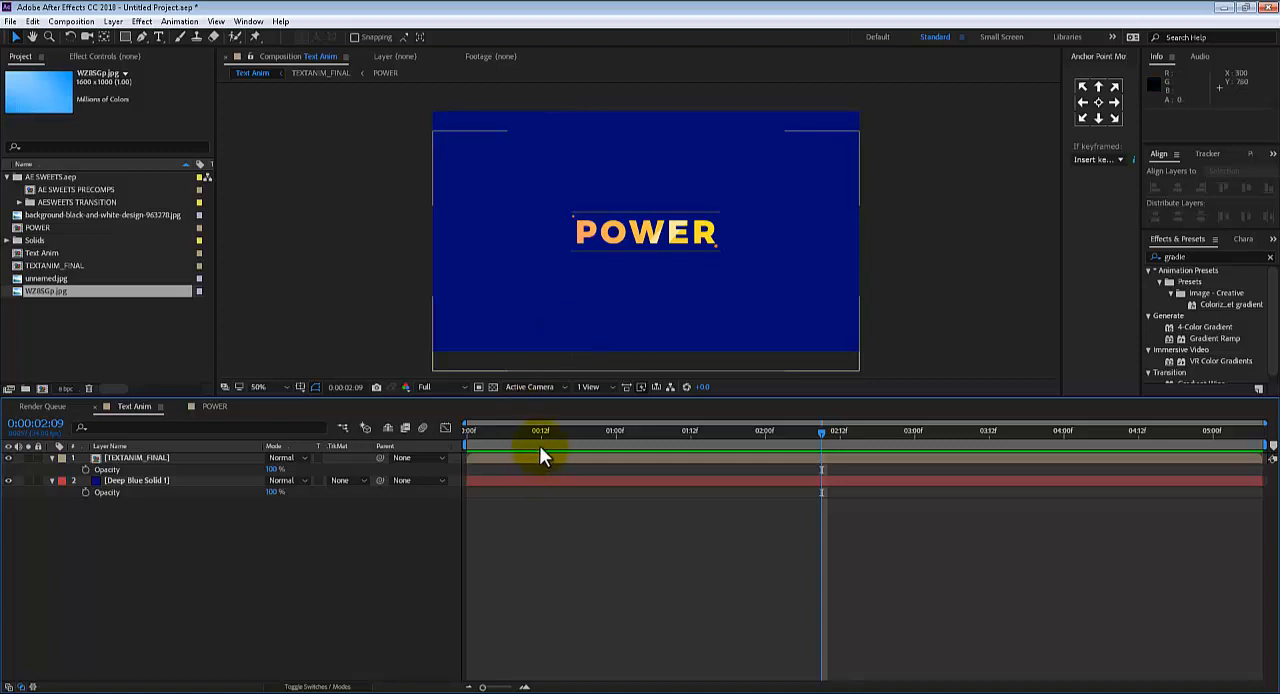
pyautogui.press('Home')
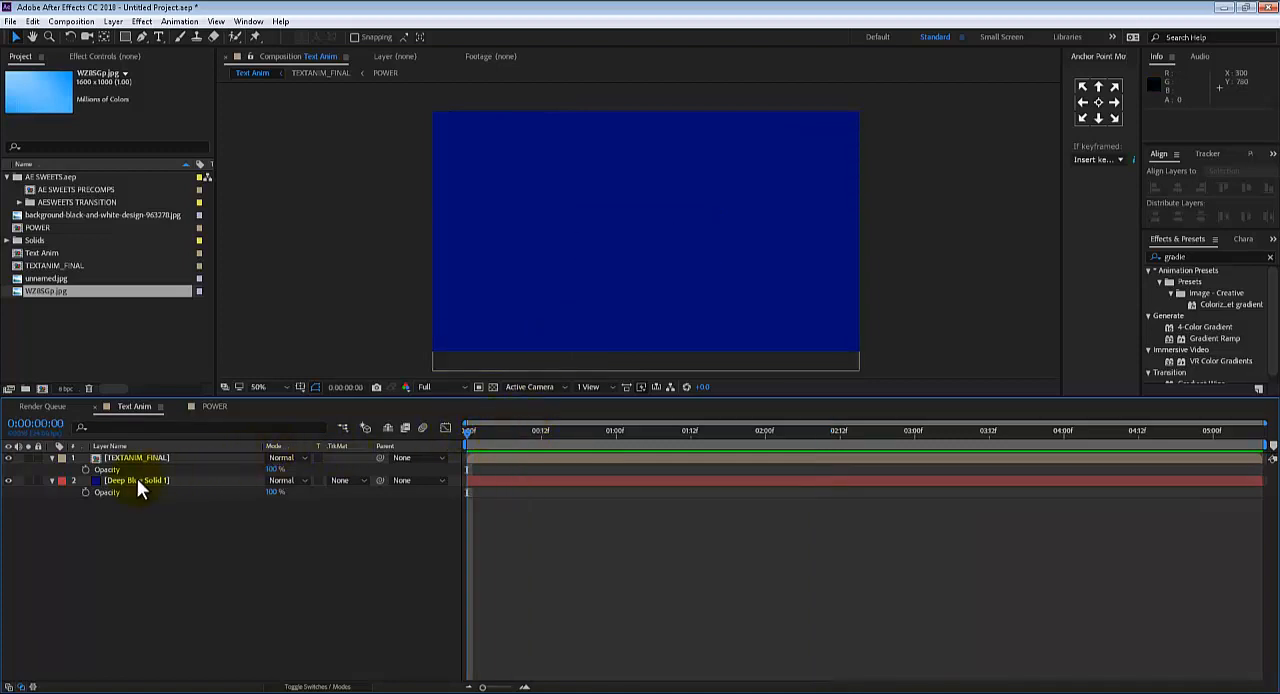
pyautogui.moveTo(494, 432); pyautogui.dragTo(867, 410)
pyautogui.click(142, 487)
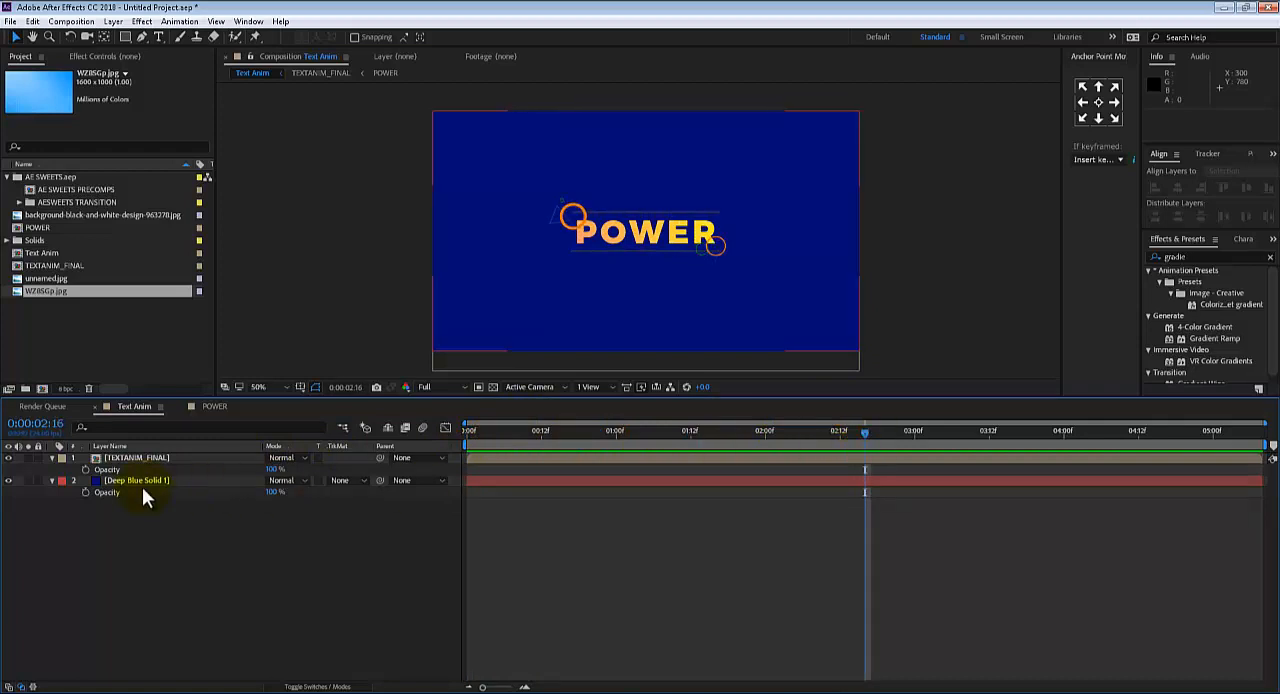
# Add a null object to Text Anim with the time at 0:00:00:00 and parent the TEXTANIM_FINAL layer to it
pyautogui.click(127, 457)
pyautogui.click(128, 457)
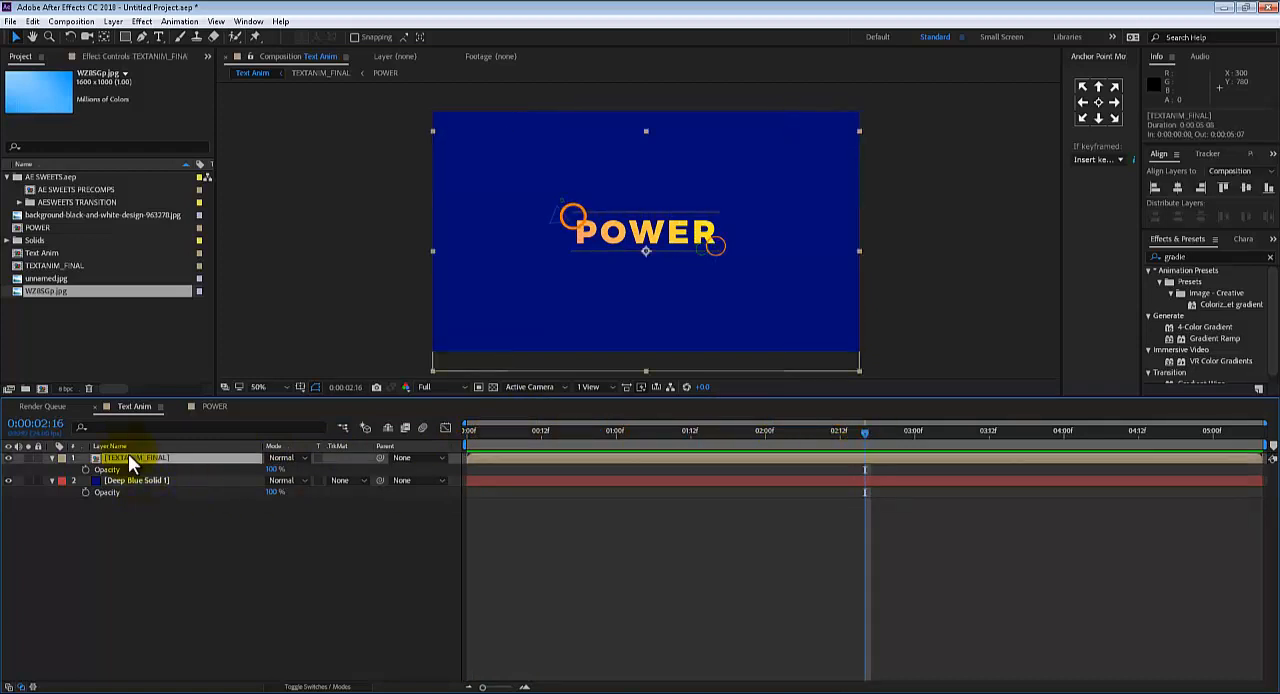
pyautogui.press('s')
pyautogui.moveTo(479, 438); pyautogui.dragTo(438, 427)
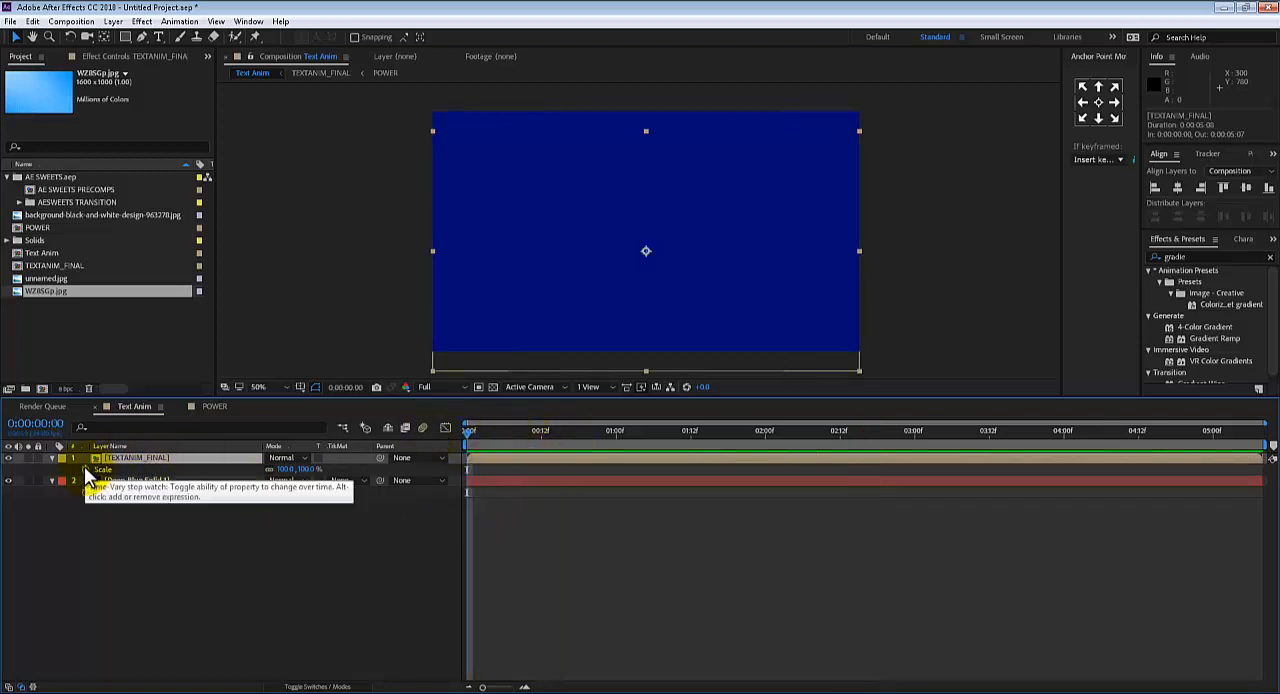
pyautogui.click(112, 21)
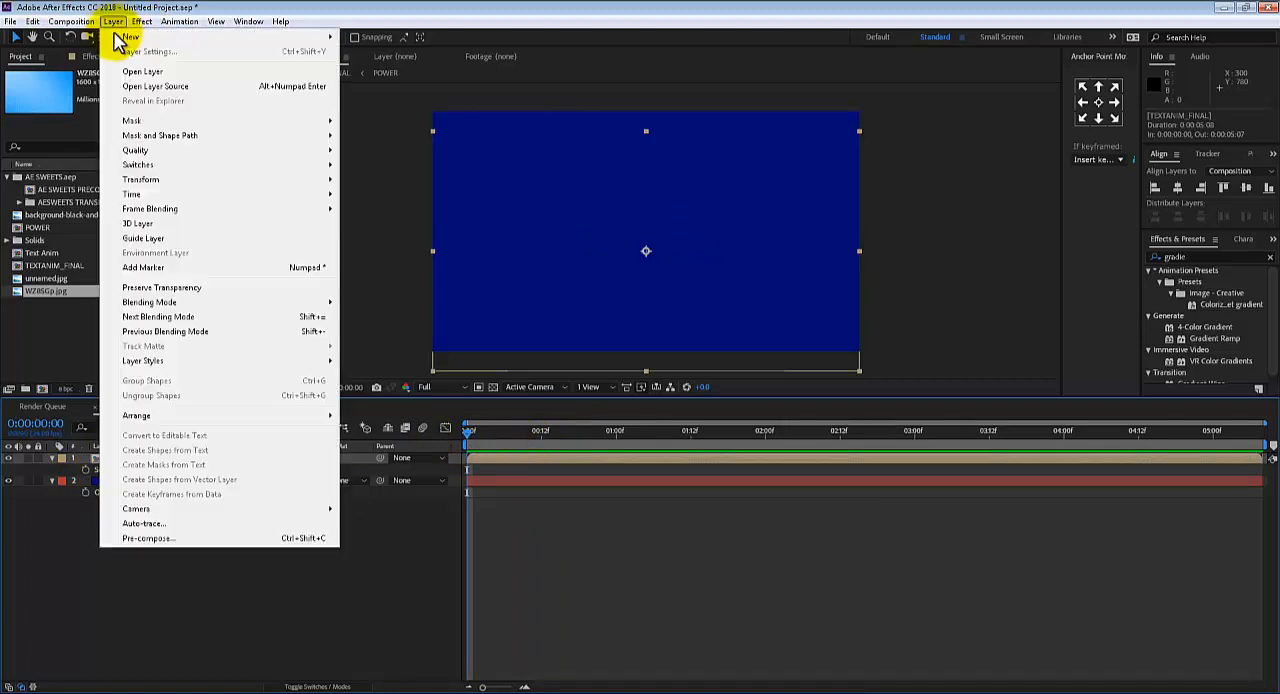
pyautogui.moveTo(122, 37)
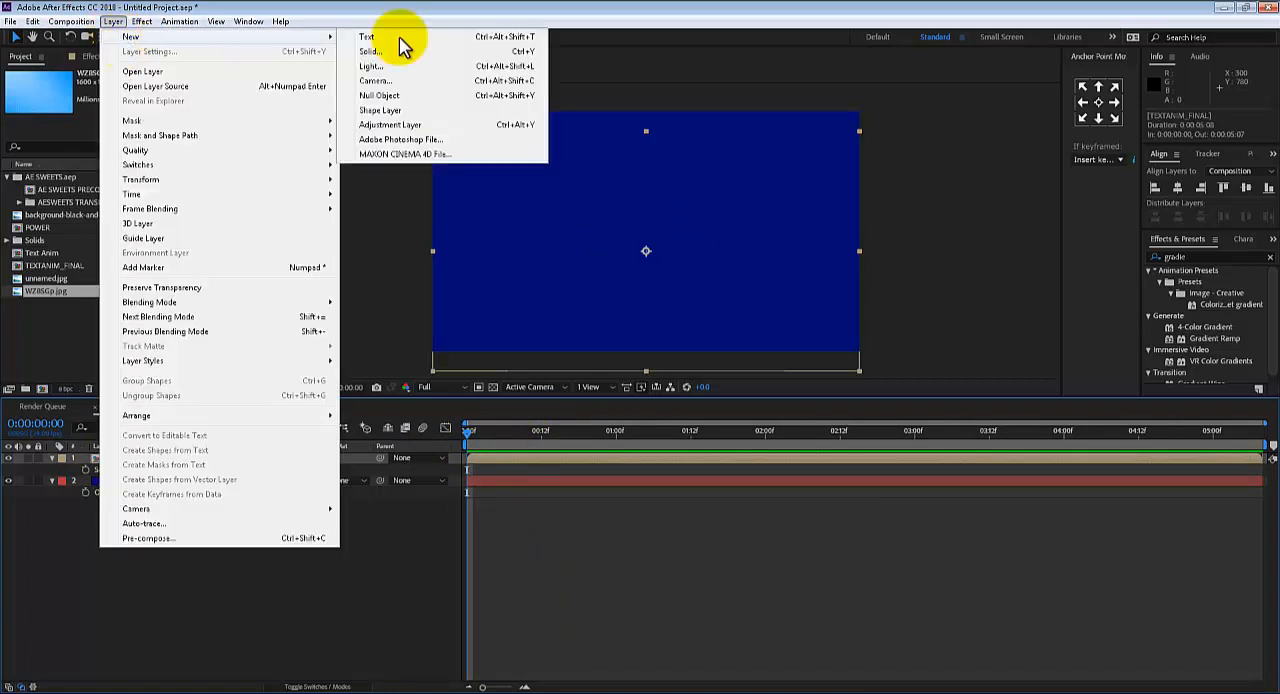
pyautogui.click(380, 95)
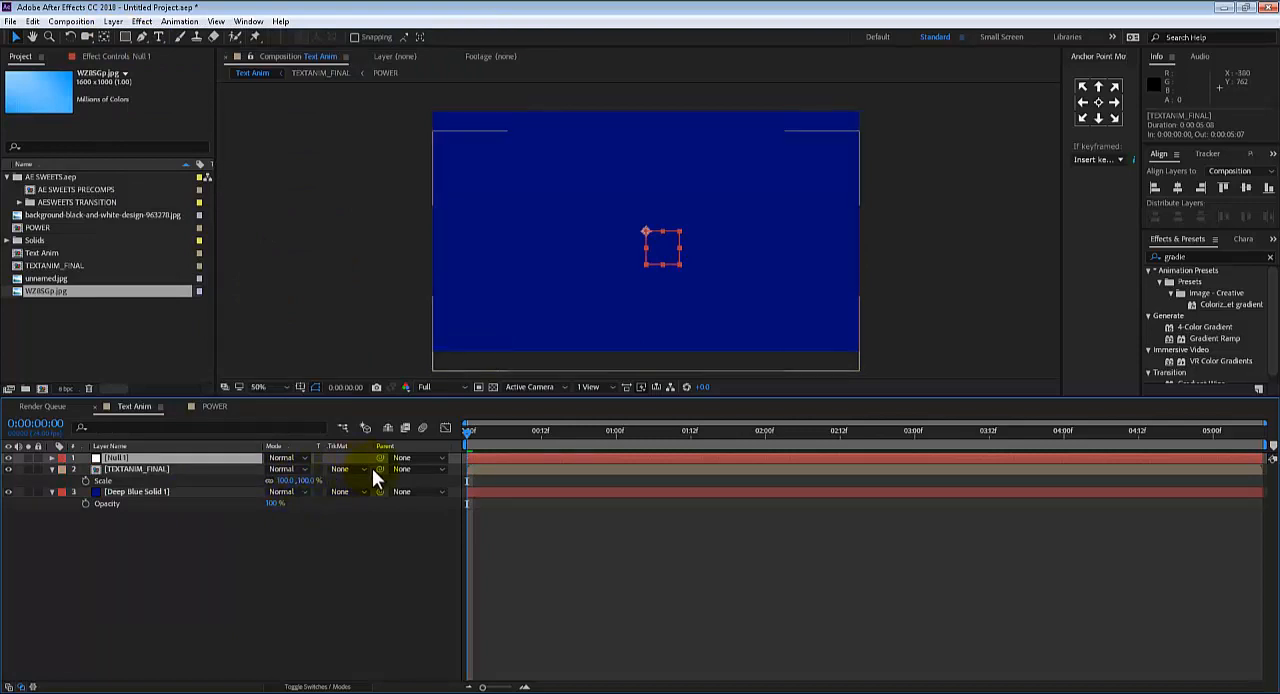
pyautogui.moveTo(380, 469); pyautogui.dragTo(218, 462)
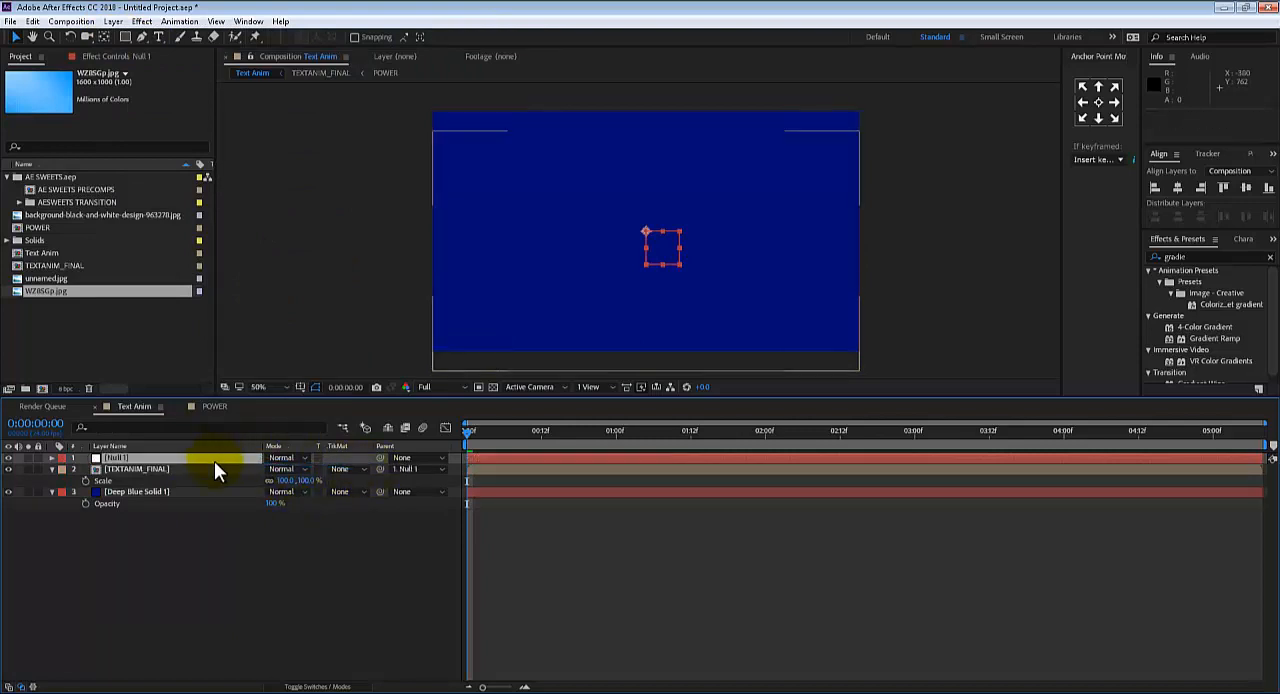
# Make the null and TEXTANIM_FINAL 3D layers and reveal the null's Position property
pyautogui.press('F4')
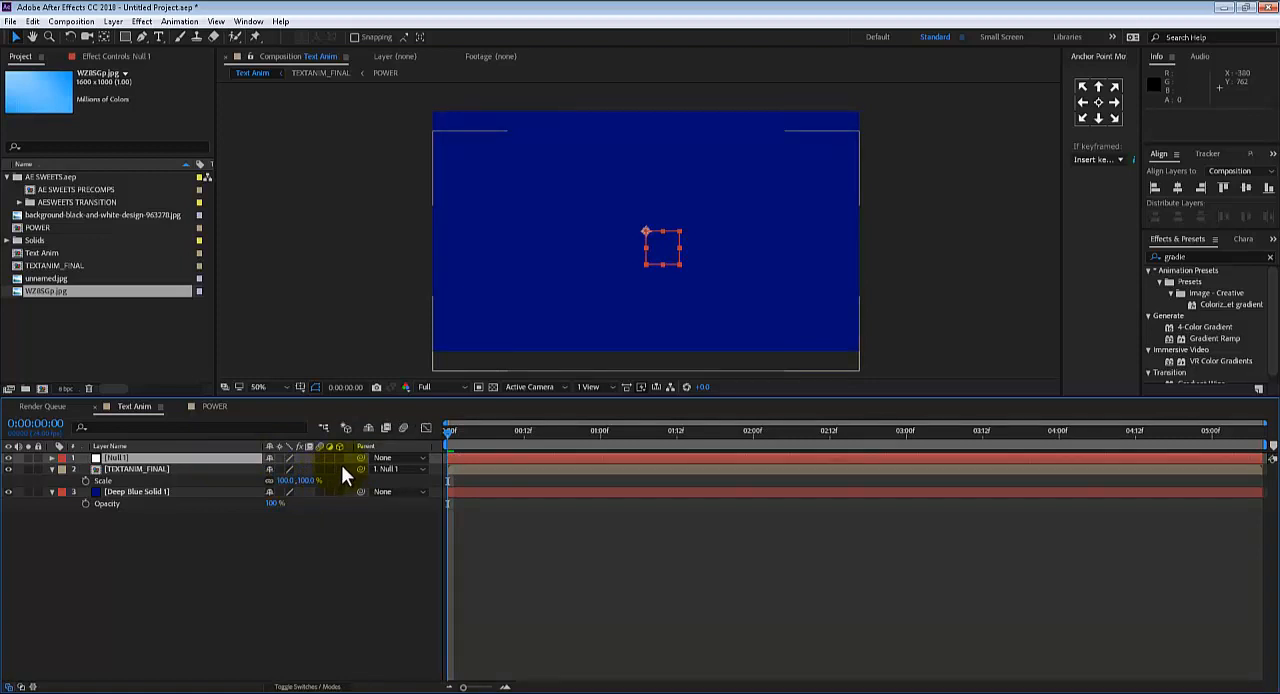
pyautogui.click(340, 469)
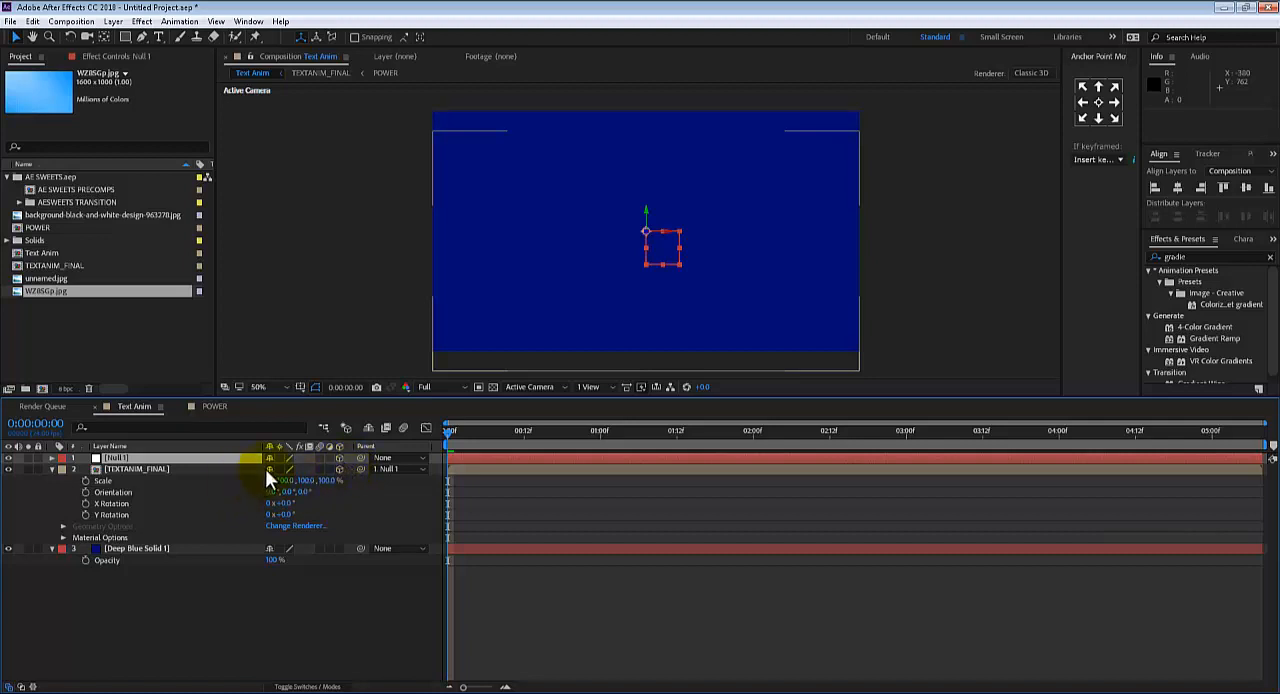
pyautogui.press('p')
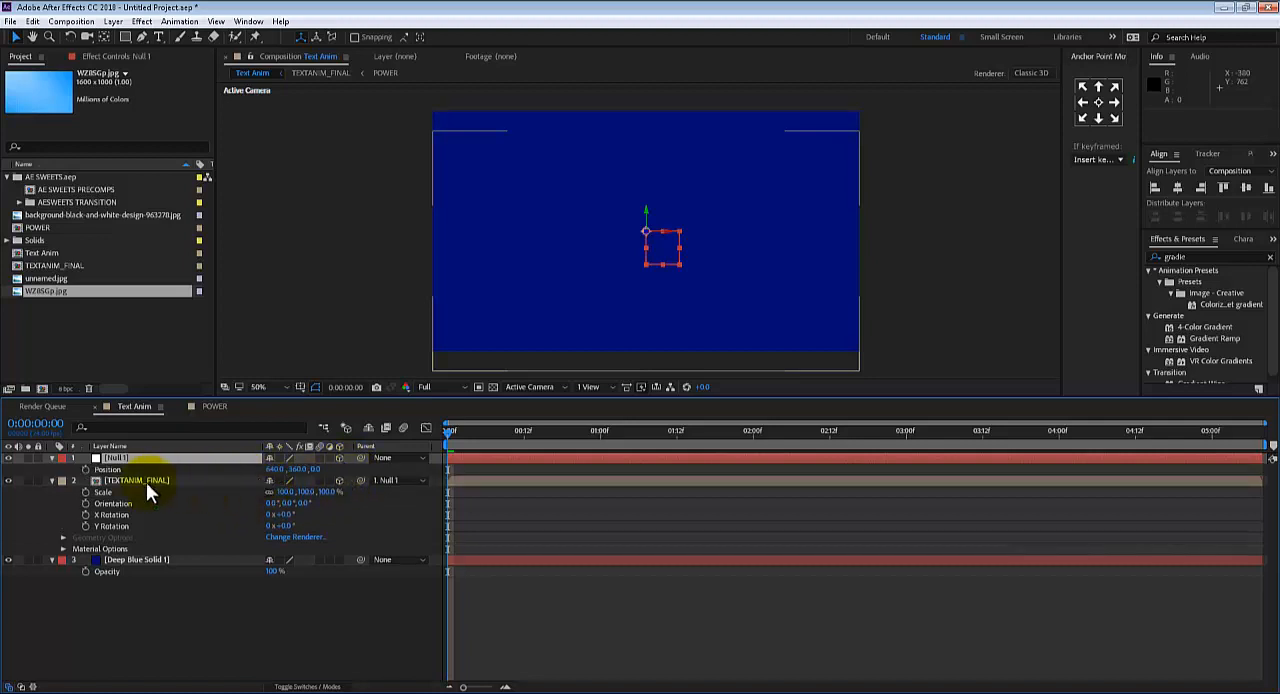
# Try setting the null's Z position to about -41 at 0:00:01:00, and undo the change
pyautogui.moveTo(576, 432); pyautogui.dragTo(614, 434)
pyautogui.press('Home')
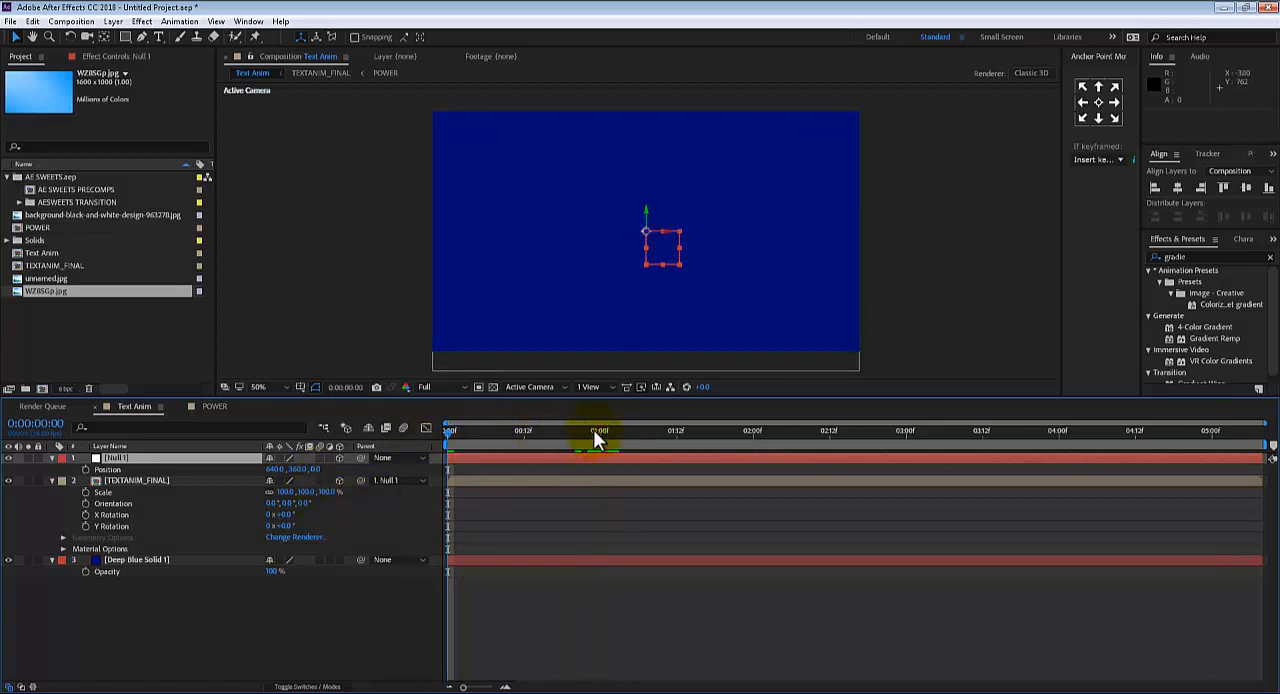
pyautogui.click(598, 431)
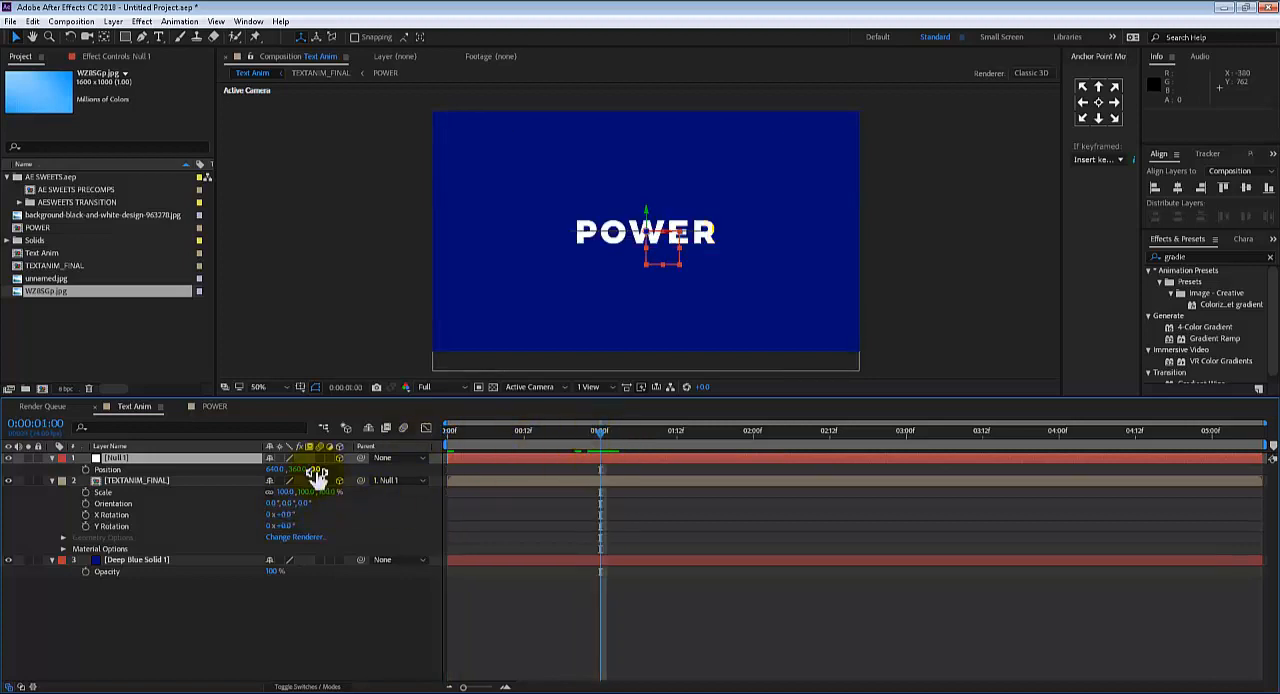
pyautogui.moveTo(313, 468); pyautogui.dragTo(336, 465)
pyautogui.hotkey('ctrl', 'z')
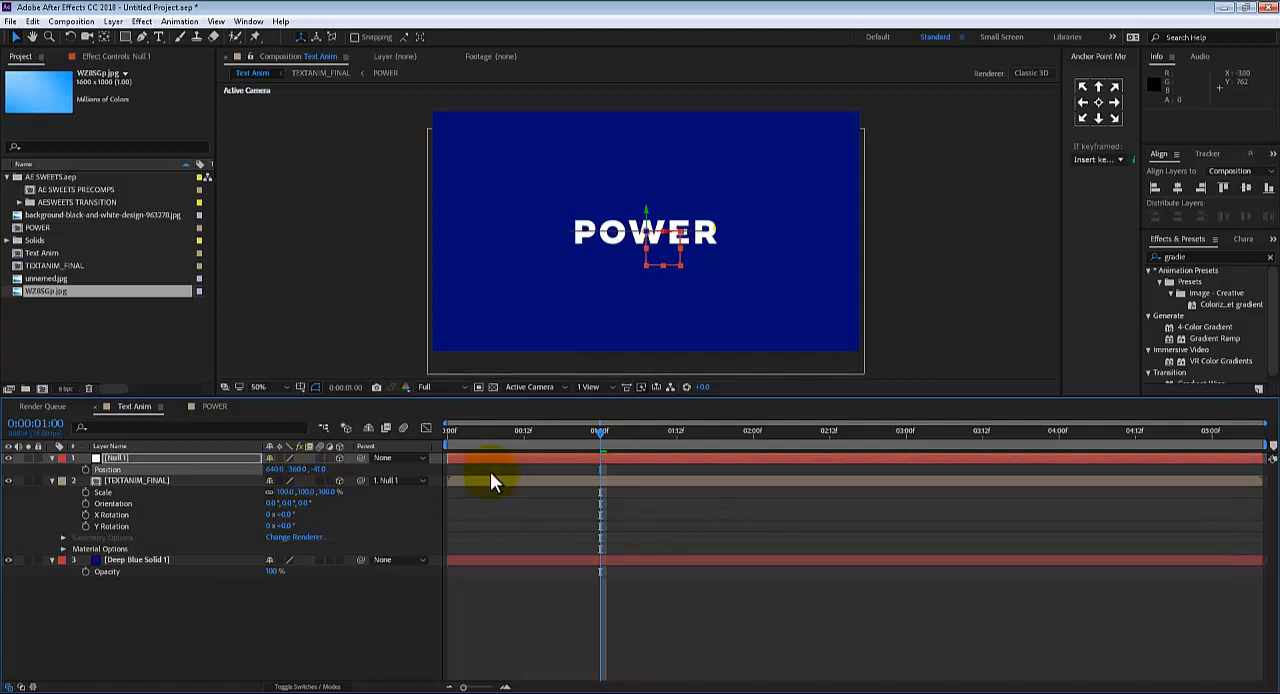
# Keyframe the null's Position at 0:00:00:00 and set its Z position to -83 at 0:00:05:07
pyautogui.moveTo(481, 433); pyautogui.dragTo(418, 426)
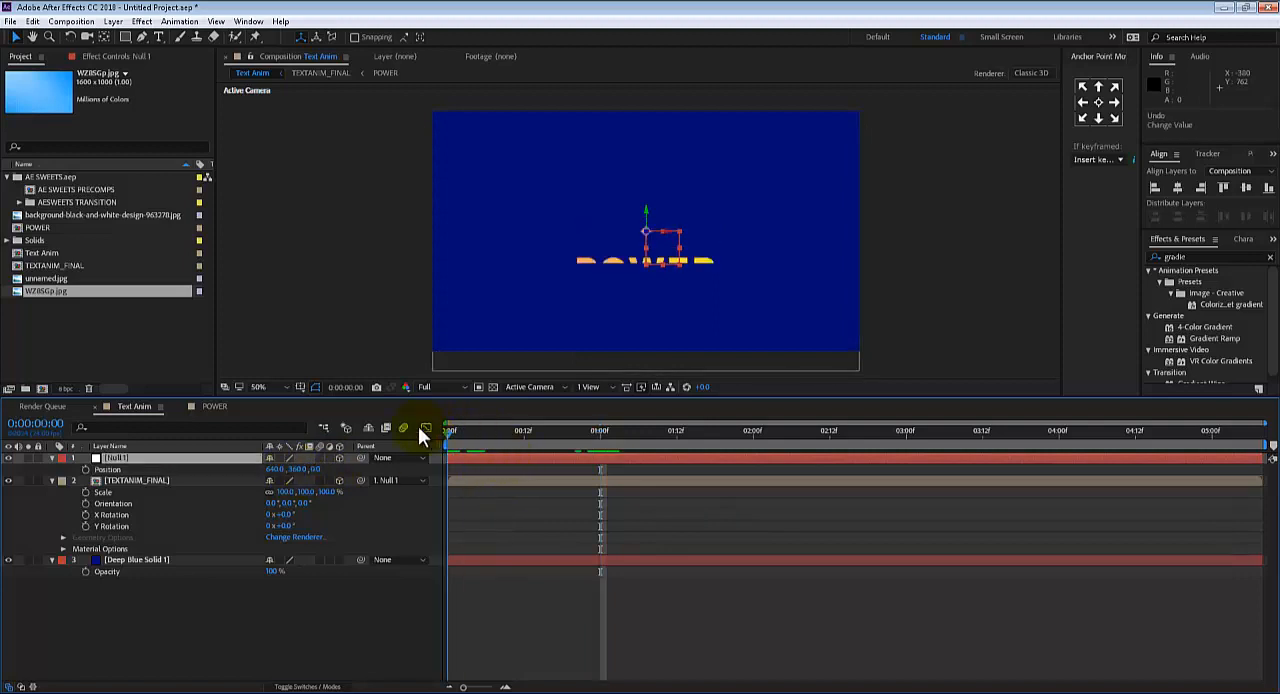
pyautogui.click(86, 469)
pyautogui.moveTo(645, 433); pyautogui.dragTo(1258, 440)
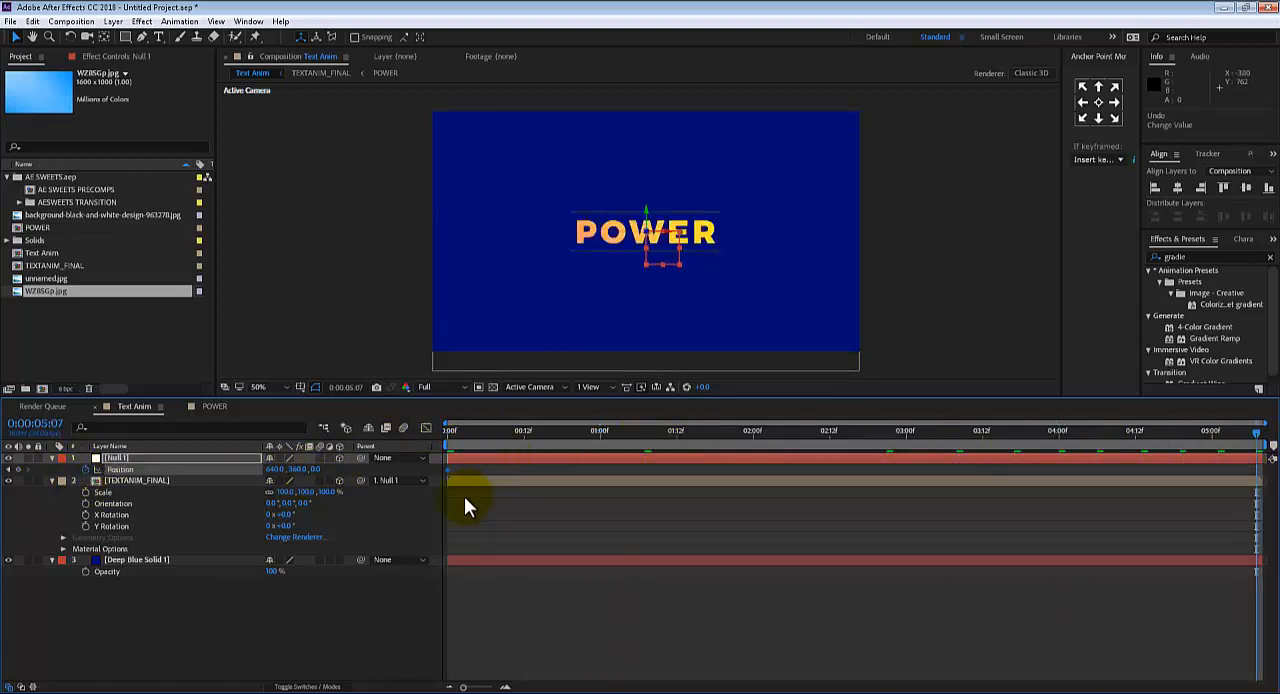
pyautogui.moveTo(320, 470); pyautogui.dragTo(265, 469)
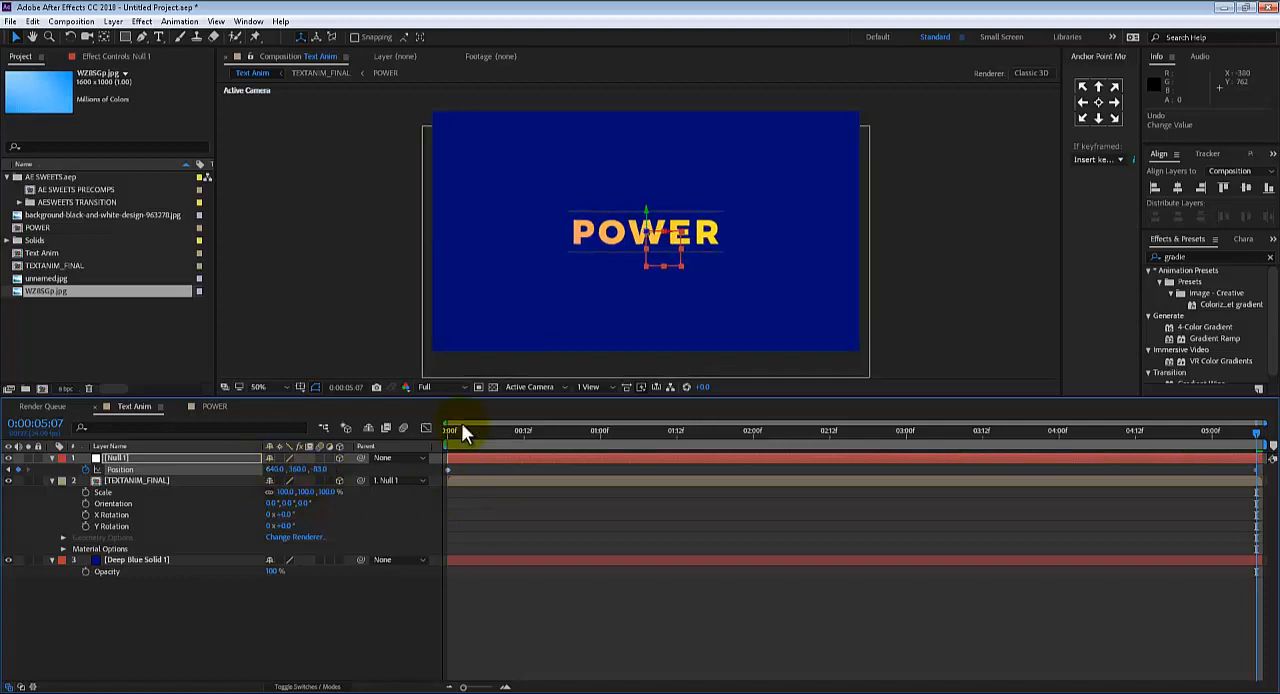
# Preview the slow push-in on the POWER text from the start, checking it enlarged and scrubbing back to 0:00:03:13
pyautogui.click(460, 431)
pyautogui.click(451, 430)
pyautogui.press('space')
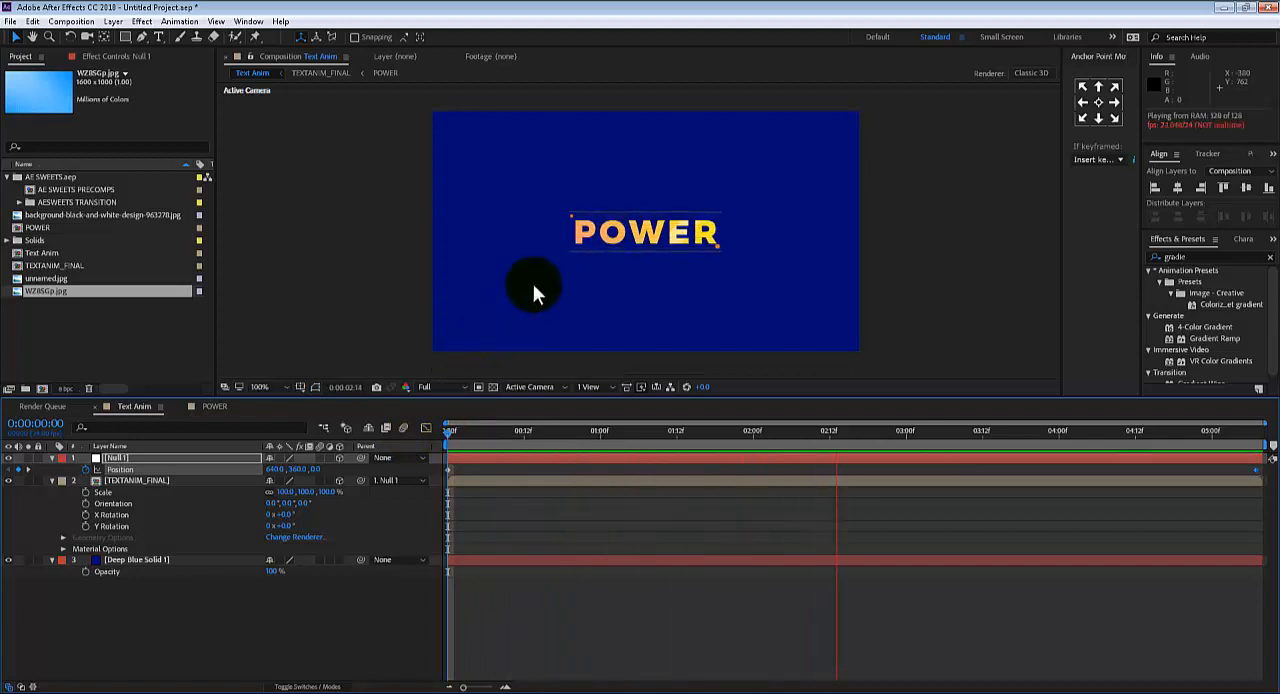
pyautogui.scroll(2, 533, 291)
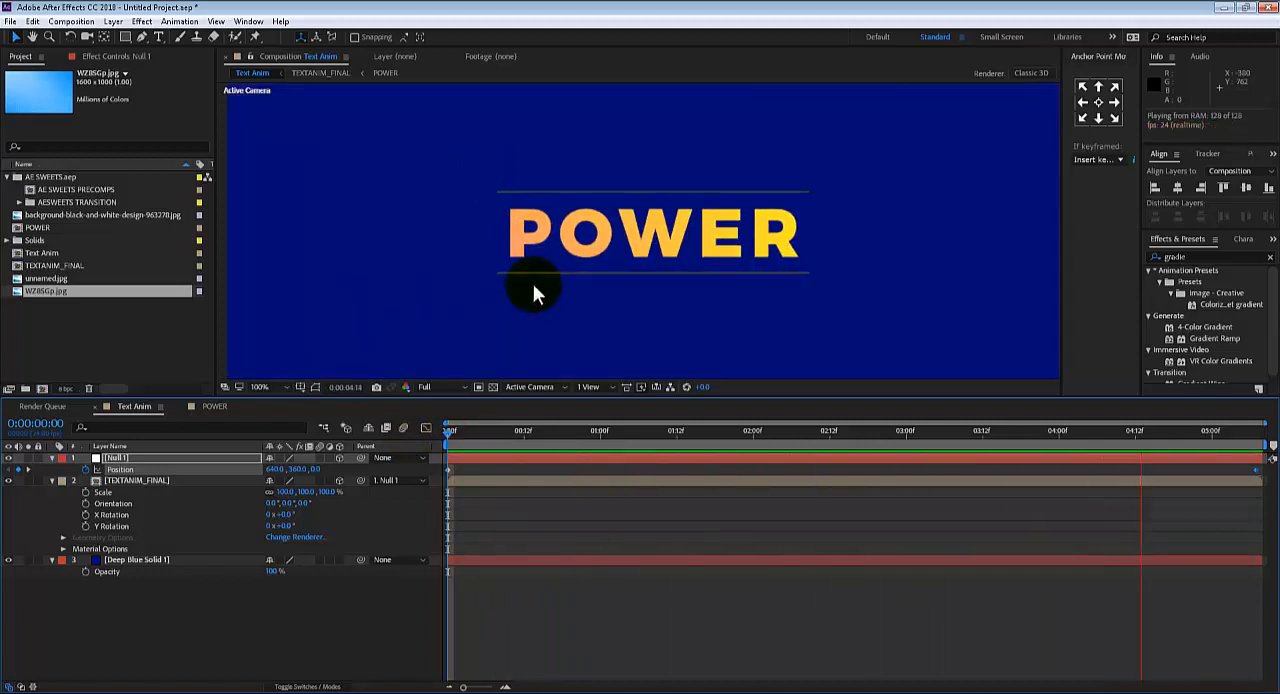
pyautogui.press('space')
pyautogui.moveTo(1163, 447); pyautogui.dragTo(988, 430)
pyautogui.scroll(-1, 814, 189)
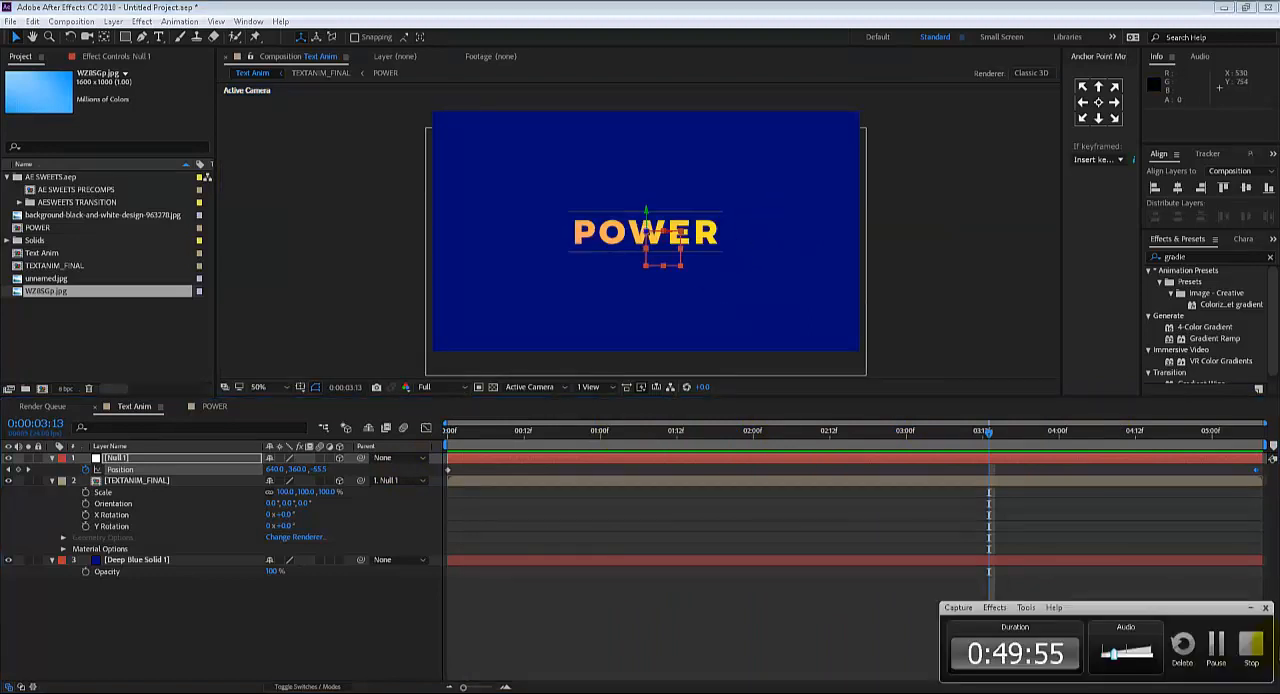
pyautogui.click(1214, 645)
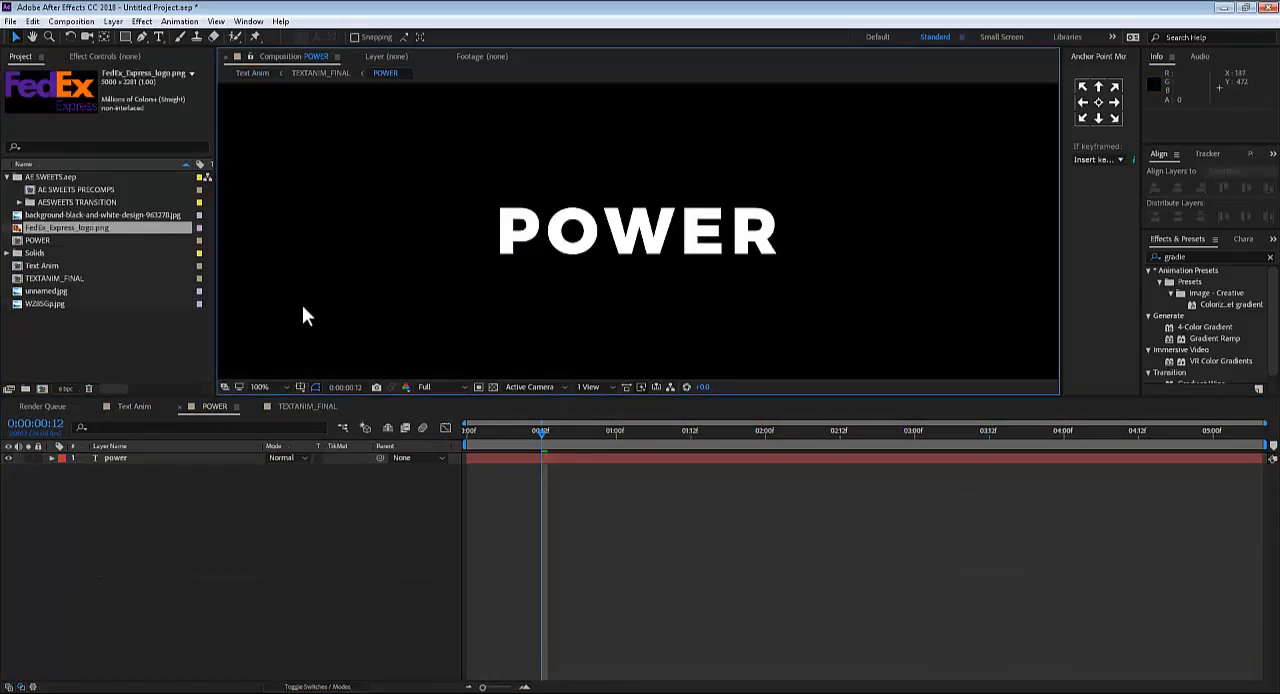
# Trace the nesting from Text Anim through TEXTANIM_FINAL and POWER to the power text layer, and return to Text Anim
pyautogui.click(130, 406)
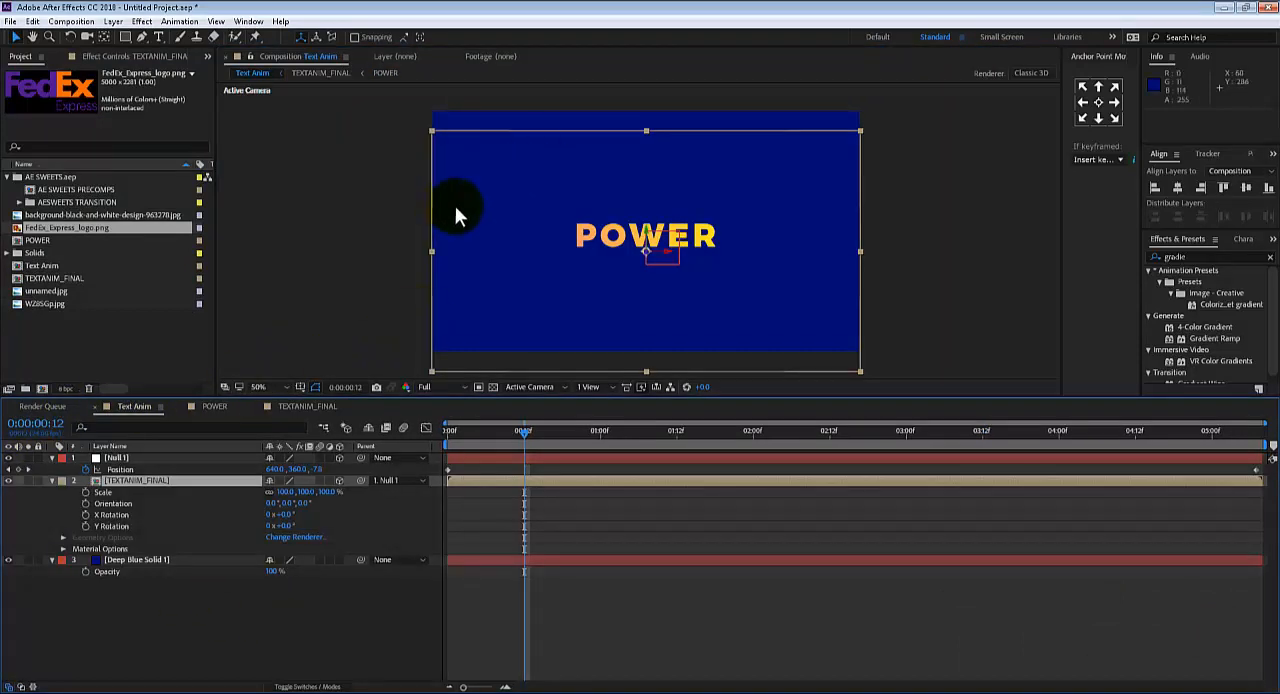
pyautogui.doubleClick(125, 480)
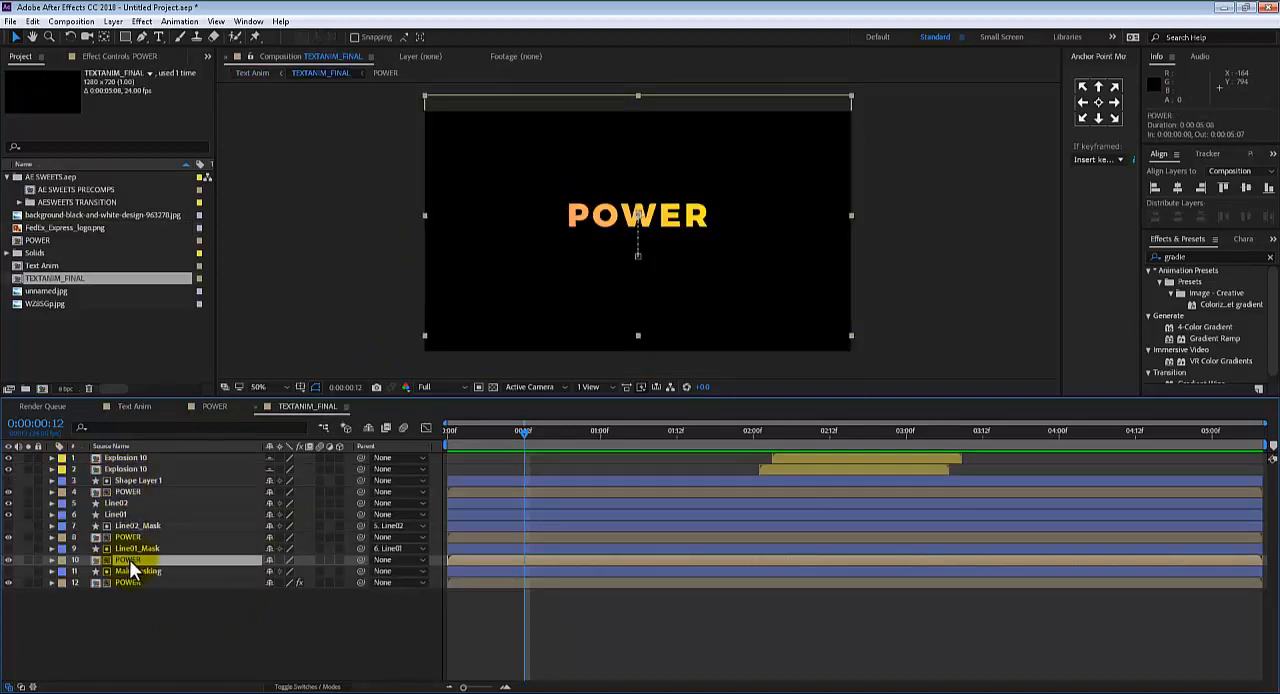
pyautogui.doubleClick(128, 560)
pyautogui.click(108, 459)
pyautogui.click(108, 459)
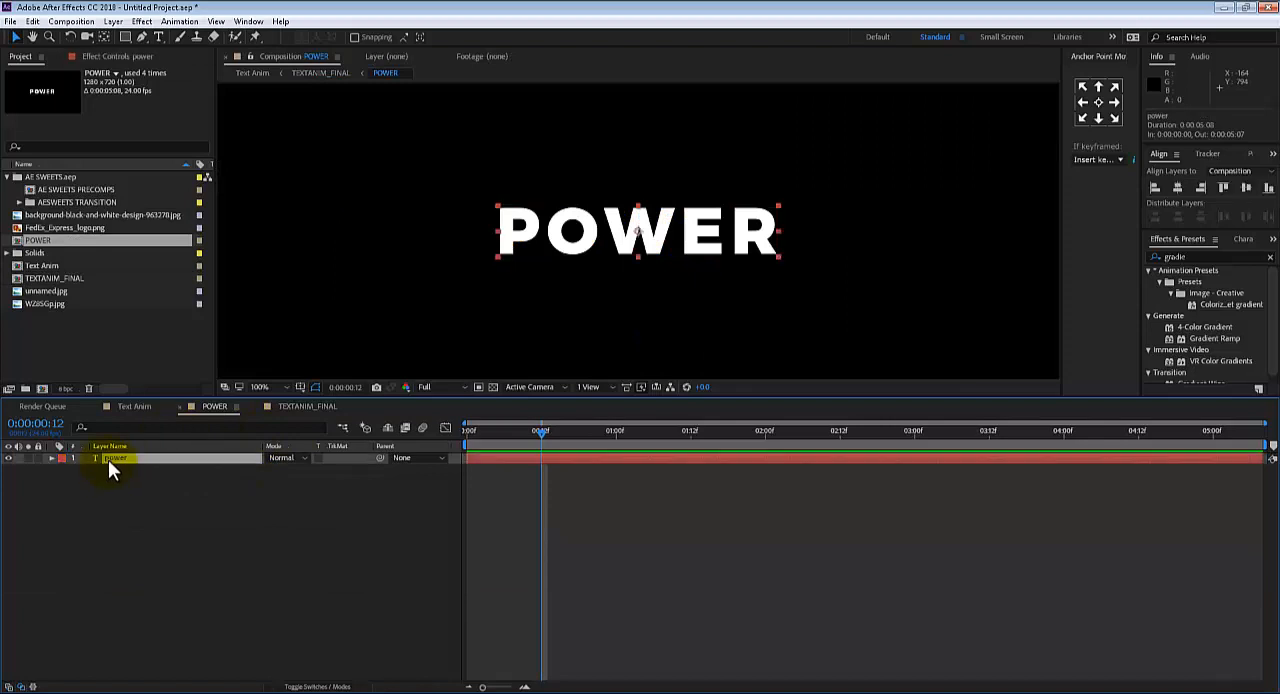
pyautogui.click(139, 408)
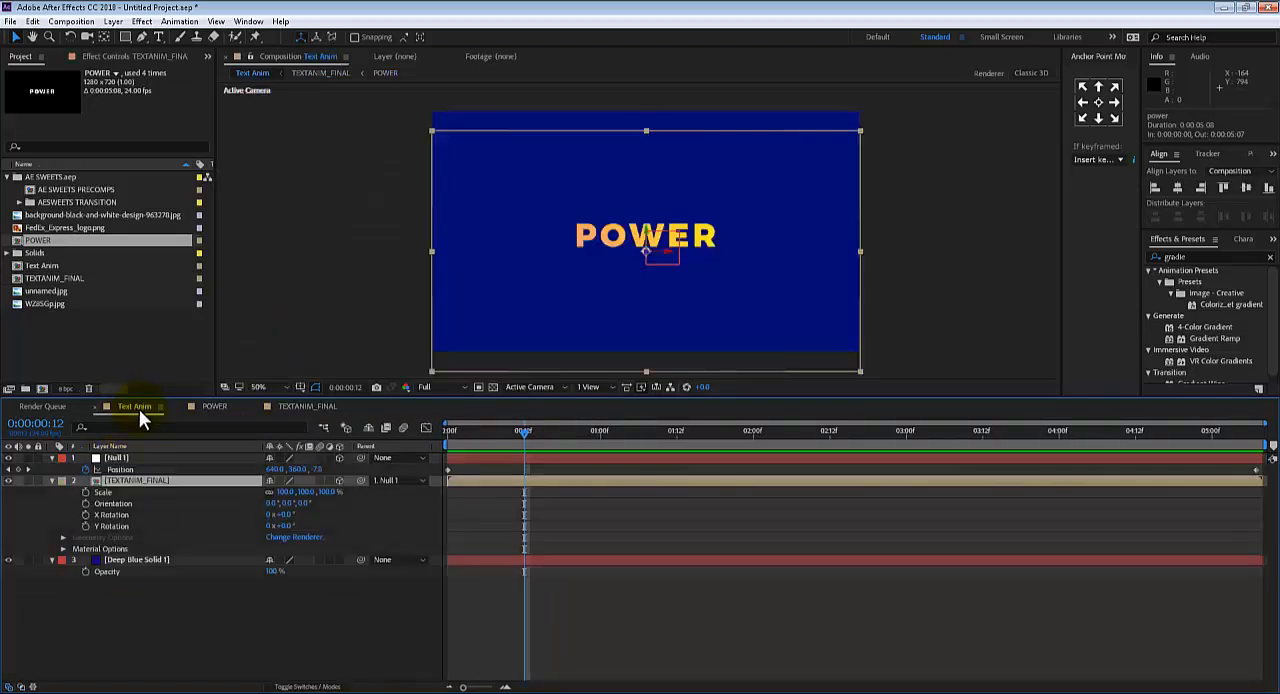
# Check the Text Anim composition at 0:00:03:09 and open its nested POWER composition through TEXTANIM_FINAL
pyautogui.click(221, 407)
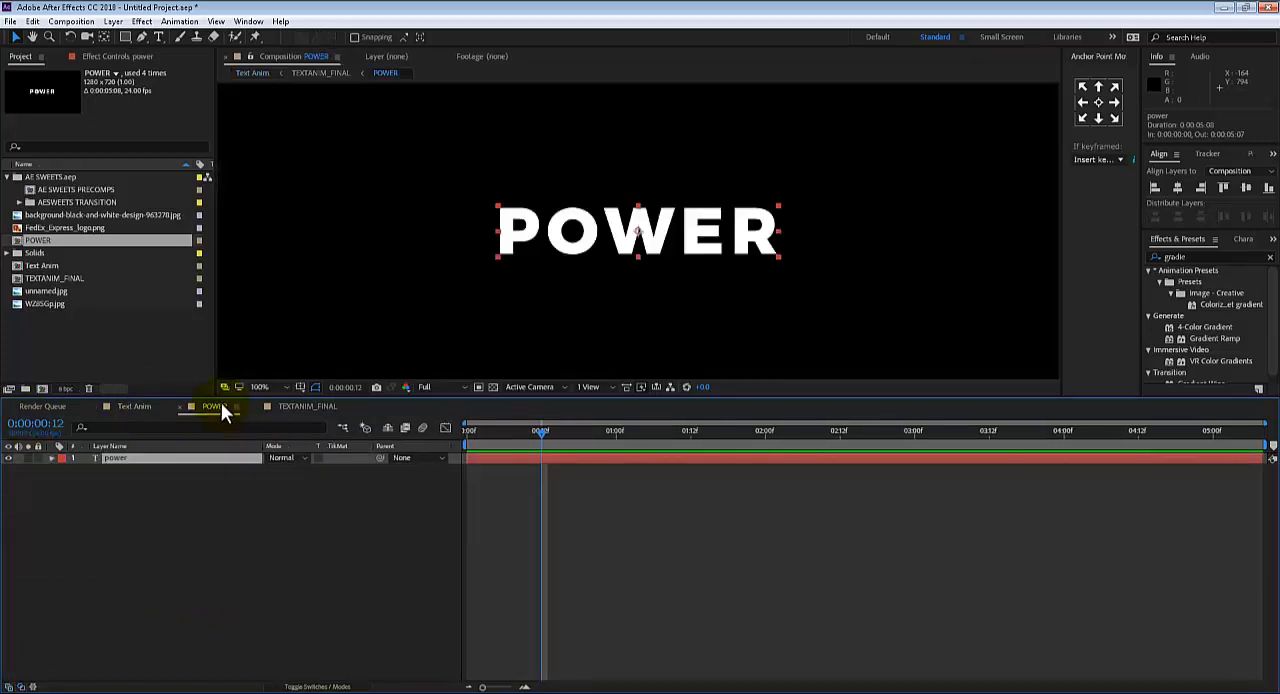
pyautogui.click(145, 403)
pyautogui.moveTo(458, 441); pyautogui.dragTo(960, 437)
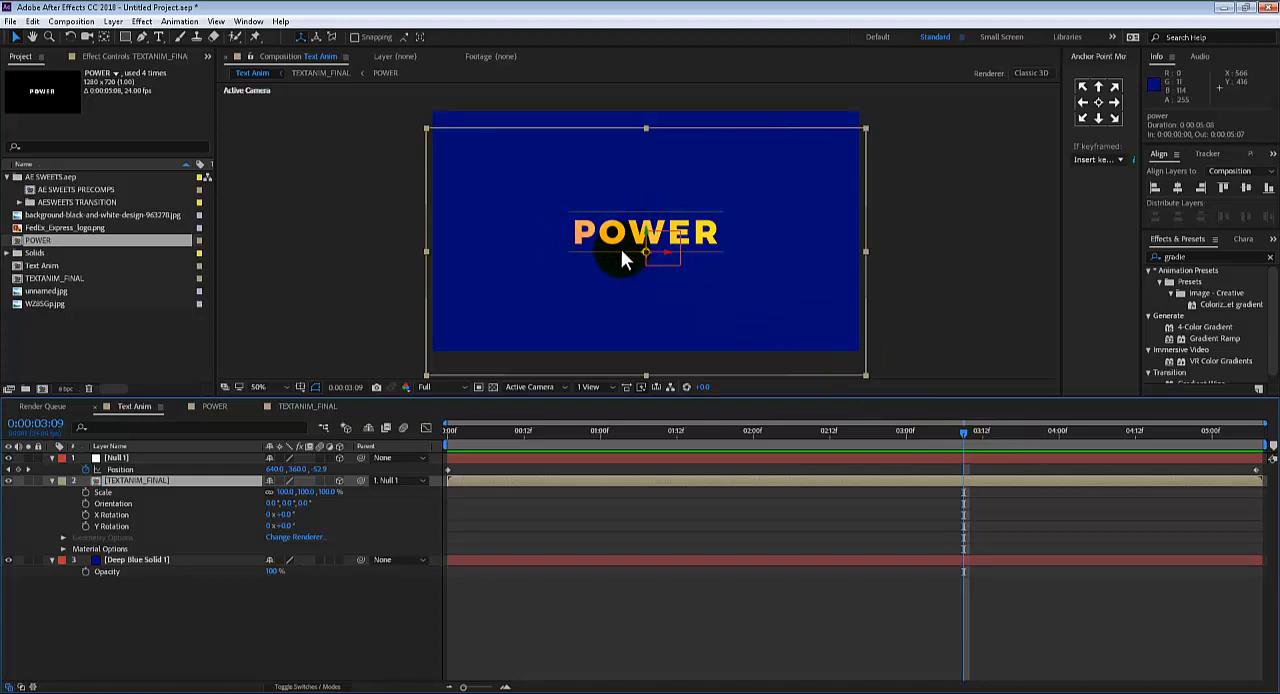
pyautogui.doubleClick(140, 480)
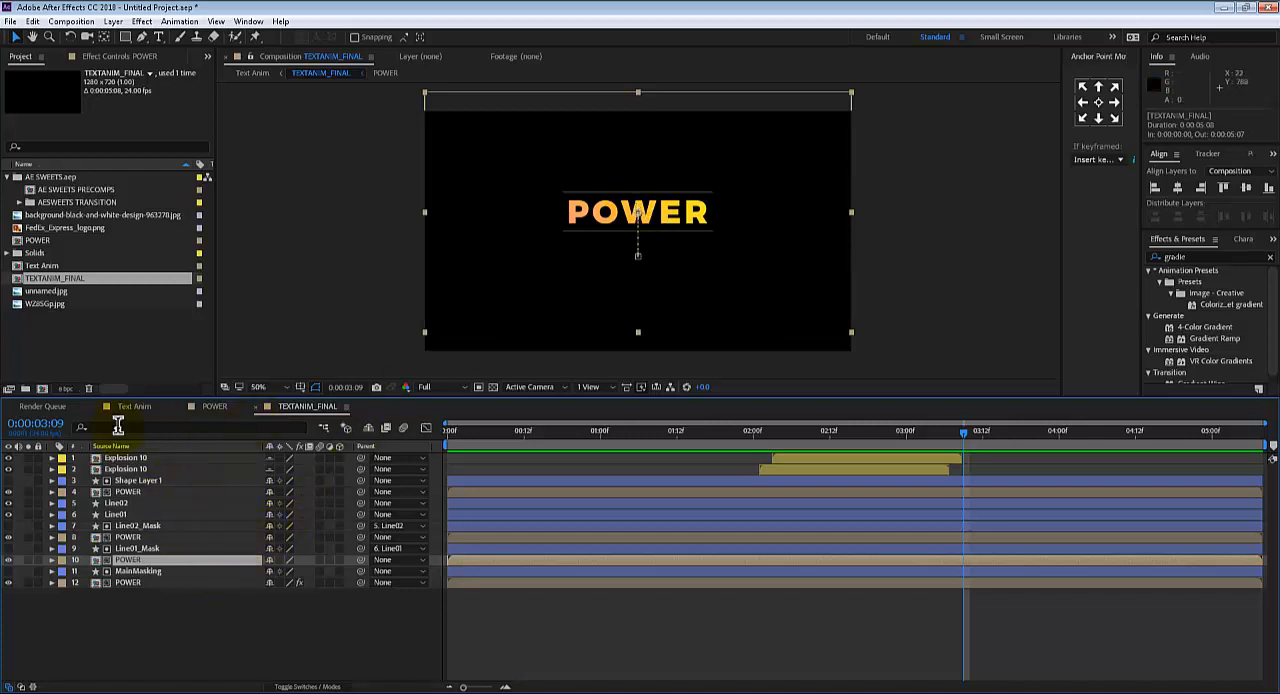
pyautogui.doubleClick(128, 560)
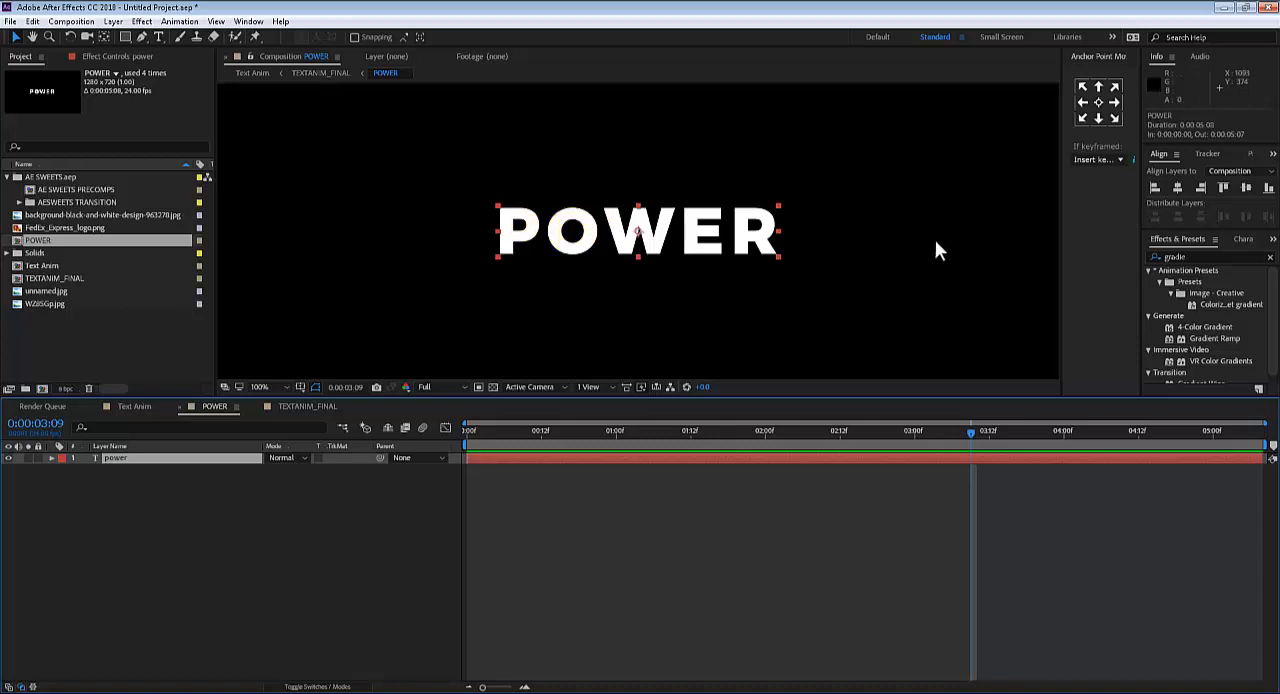
# Show the rulers in POWER and place two vertical and two horizontal guides along the edges of the POWER text
pyautogui.click(141, 21)
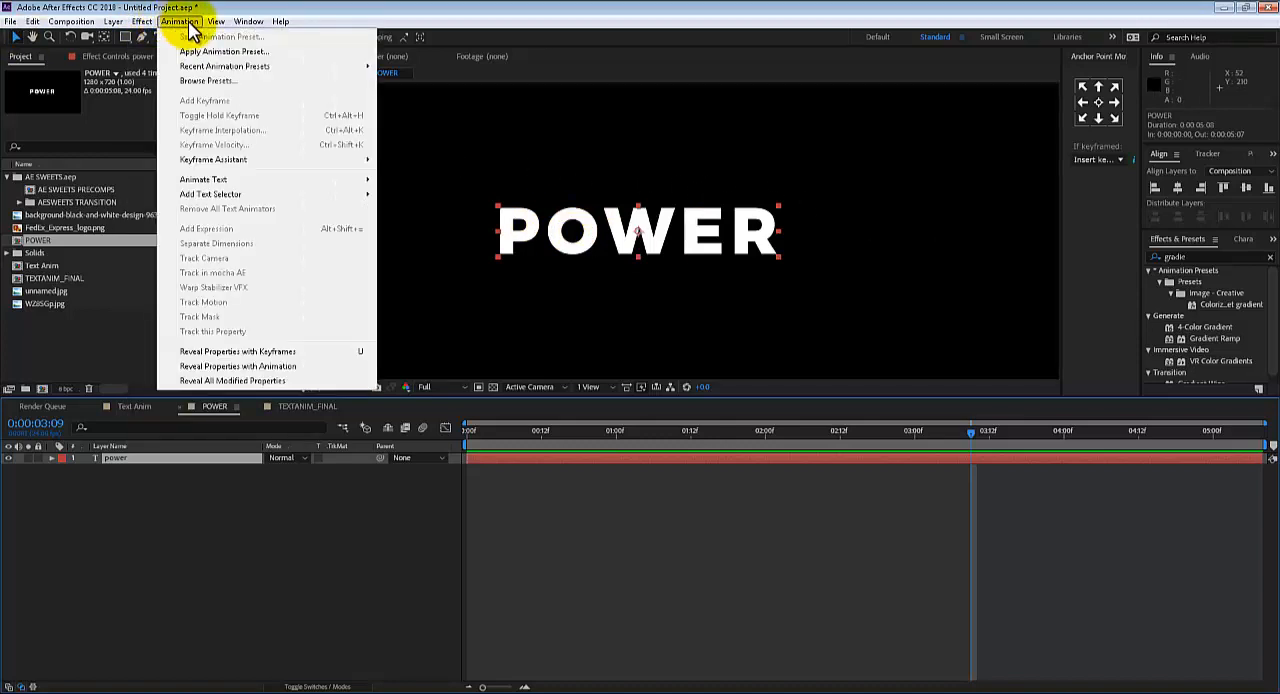
pyautogui.moveTo(215, 22)
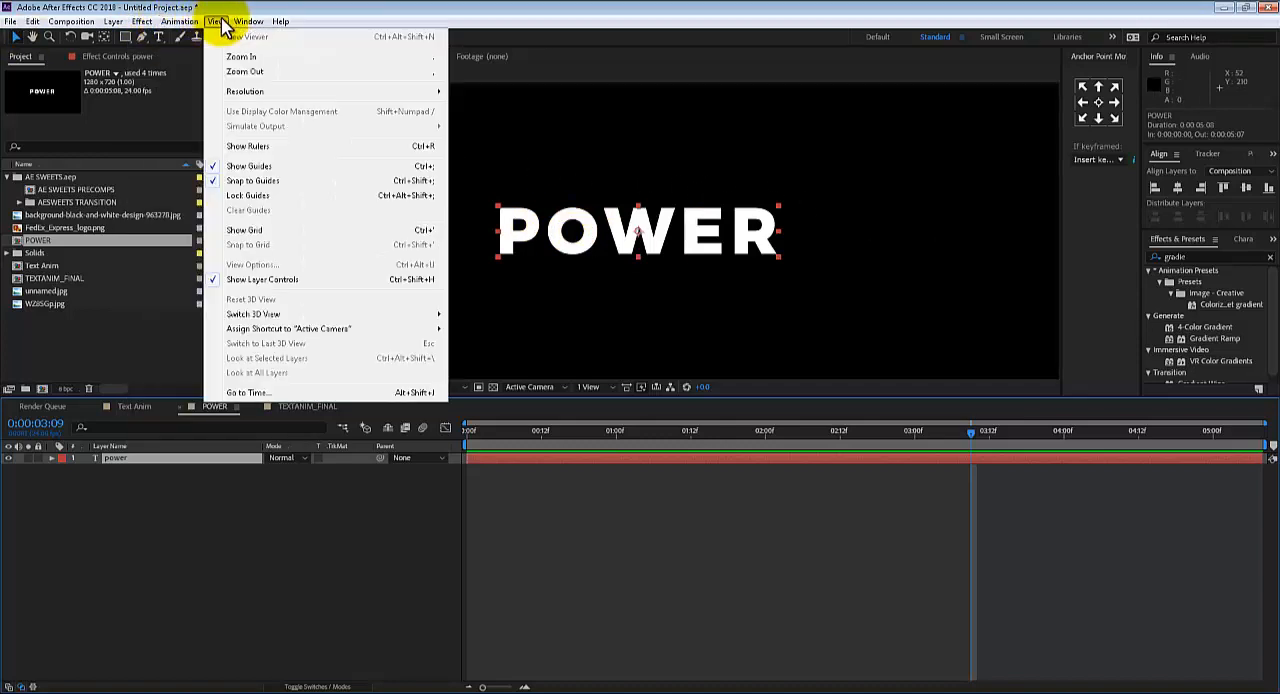
pyautogui.click(304, 147)
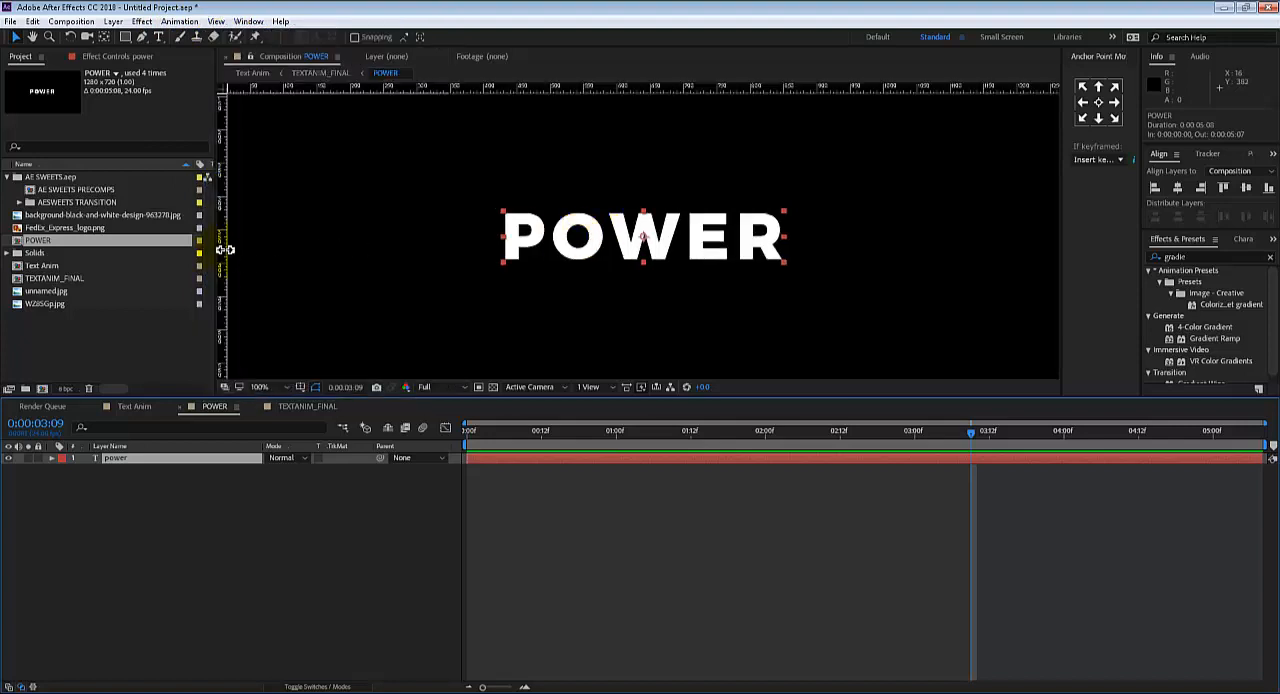
pyautogui.moveTo(223, 250); pyautogui.dragTo(500, 276)
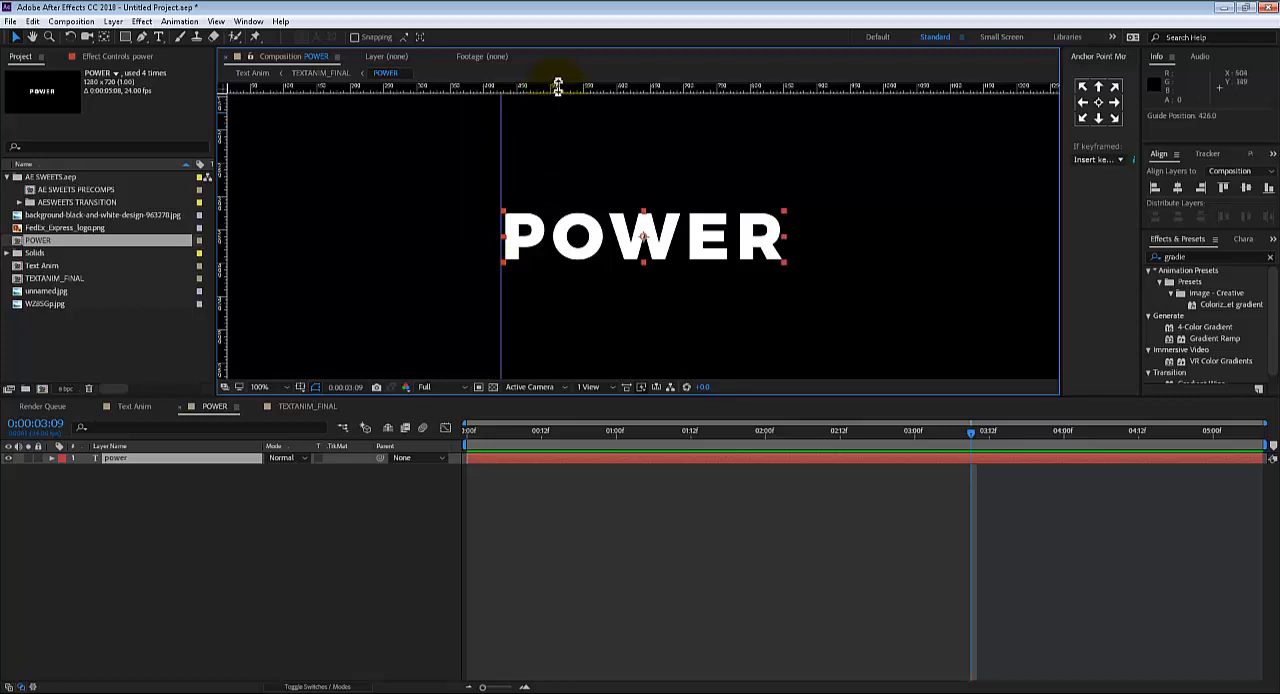
pyautogui.moveTo(560, 86); pyautogui.dragTo(575, 212)
pyautogui.moveTo(583, 84); pyautogui.dragTo(616, 262)
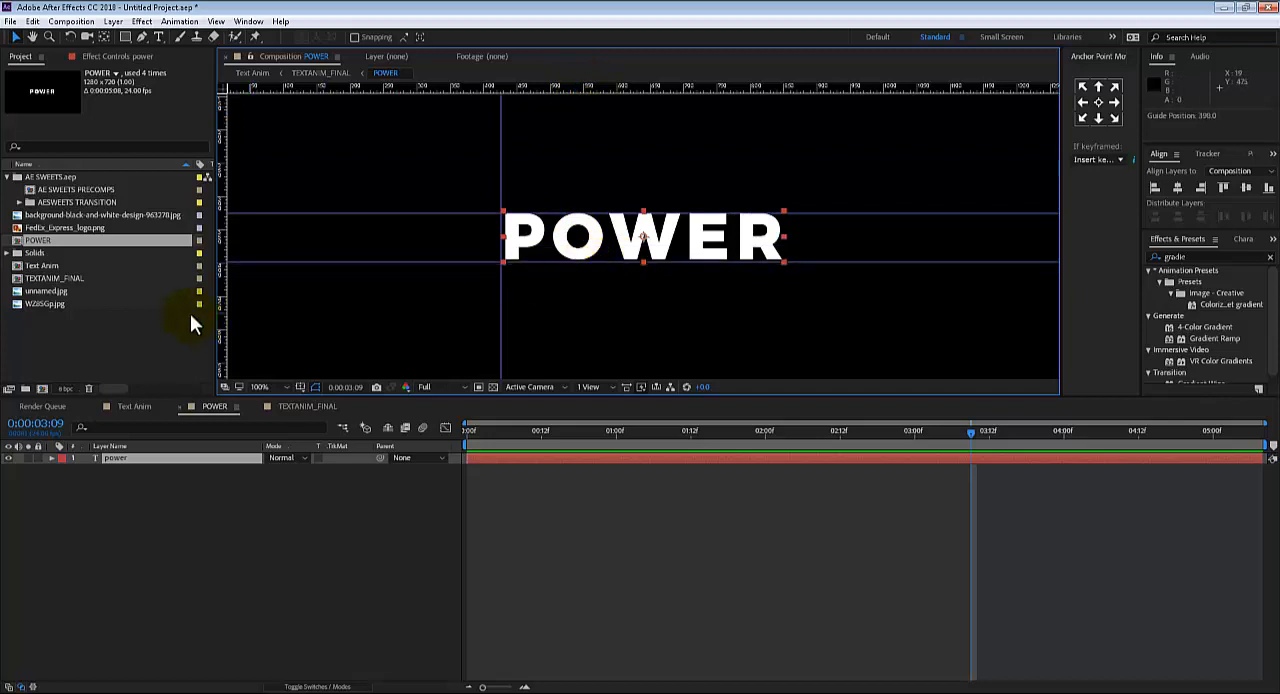
pyautogui.moveTo(221, 304); pyautogui.dragTo(783, 307)
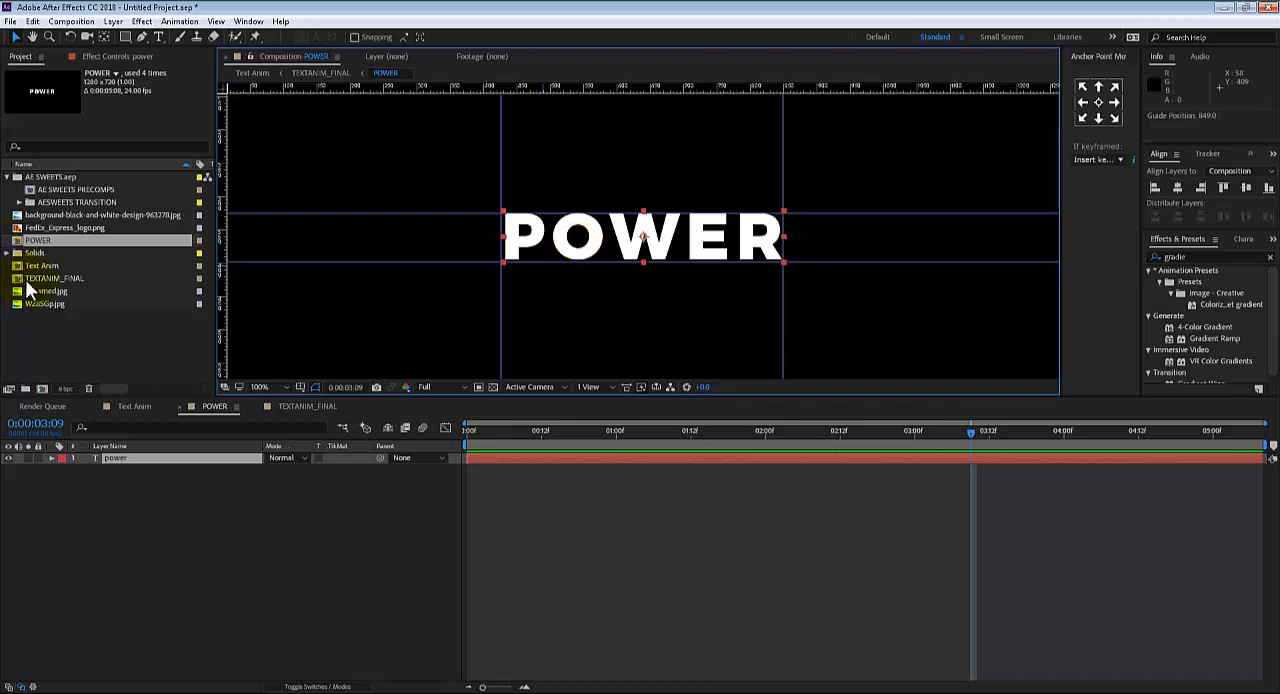
# Add FedEx_Express_logo.png above the power text layer and scale it down to 7%
pyautogui.click(63, 228)
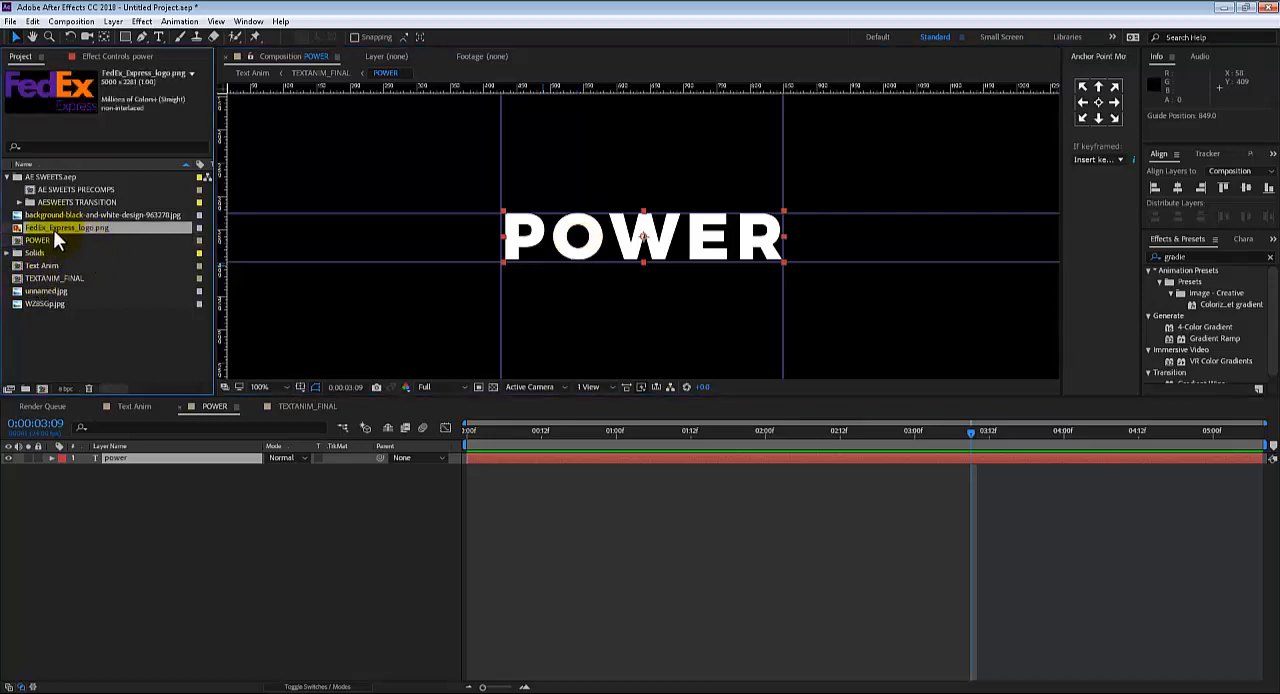
pyautogui.moveTo(58, 228); pyautogui.dragTo(115, 458)
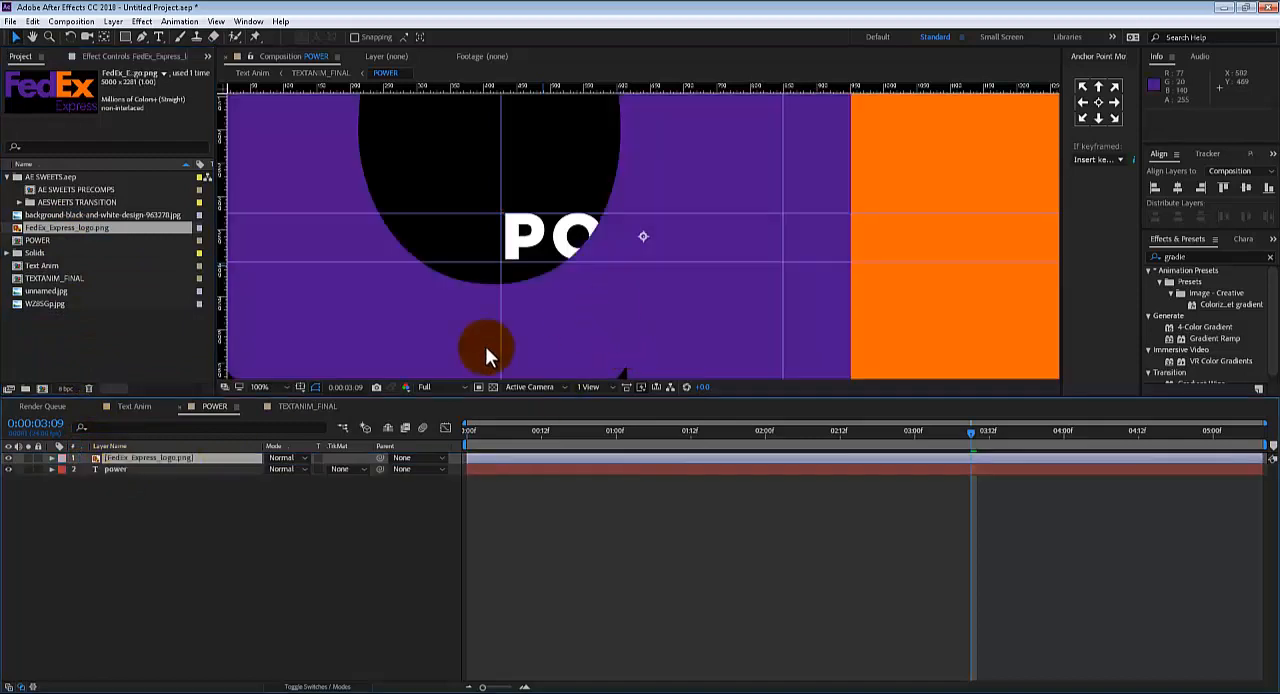
pyautogui.press('s')
pyautogui.moveTo(284, 469); pyautogui.dragTo(198, 455)
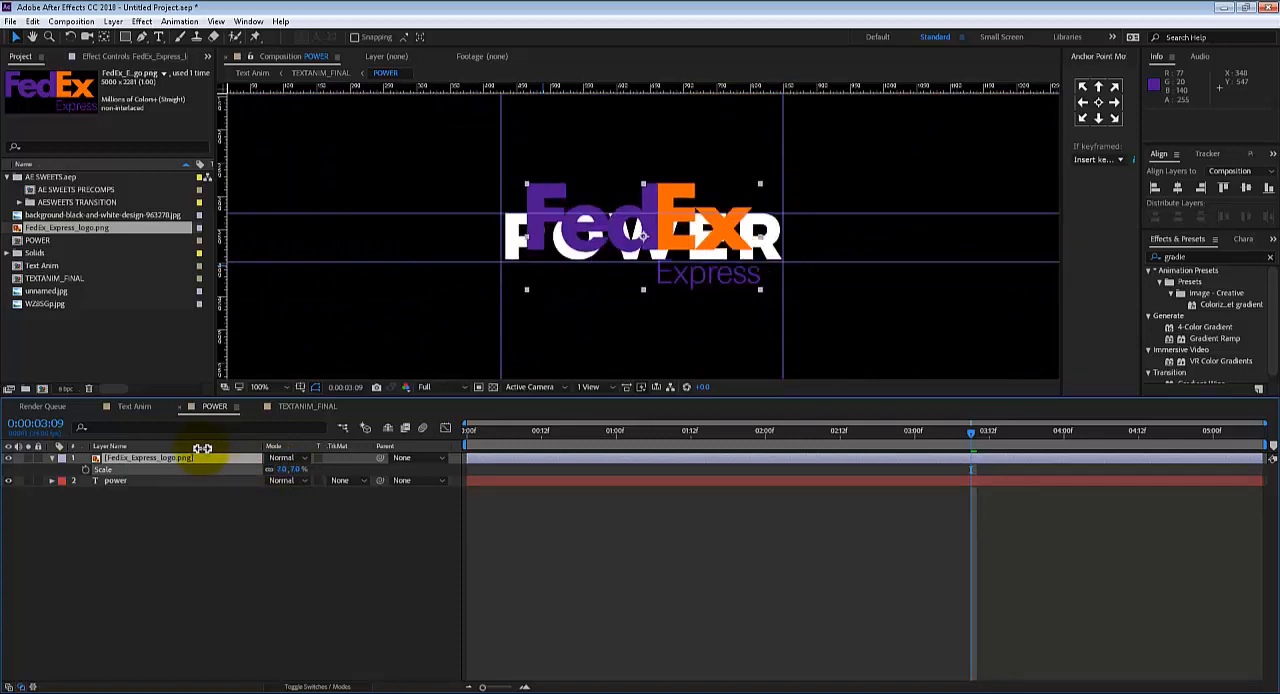
# Set the logo's scale to 5% and move it to 641, 383 so the FedEx lettering fits between the horizontal guides
pyautogui.click(585, 240)
pyautogui.moveTo(587, 242); pyautogui.dragTo(589, 253)
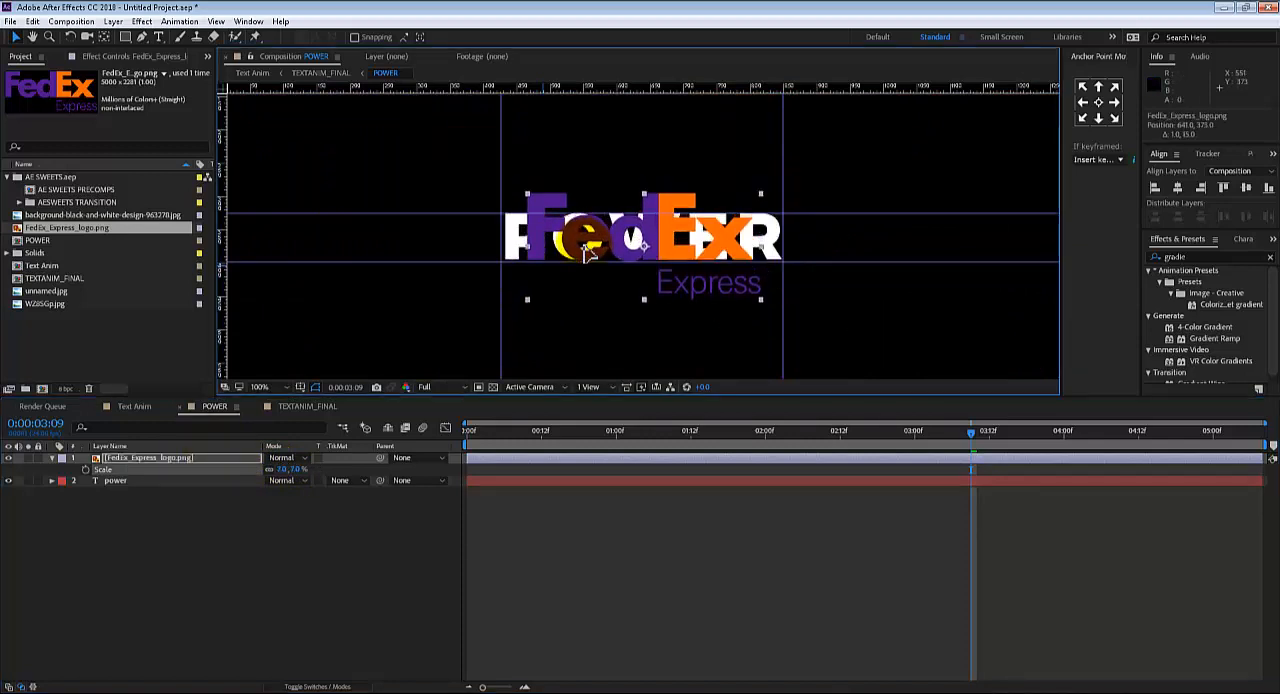
pyautogui.click(283, 468)
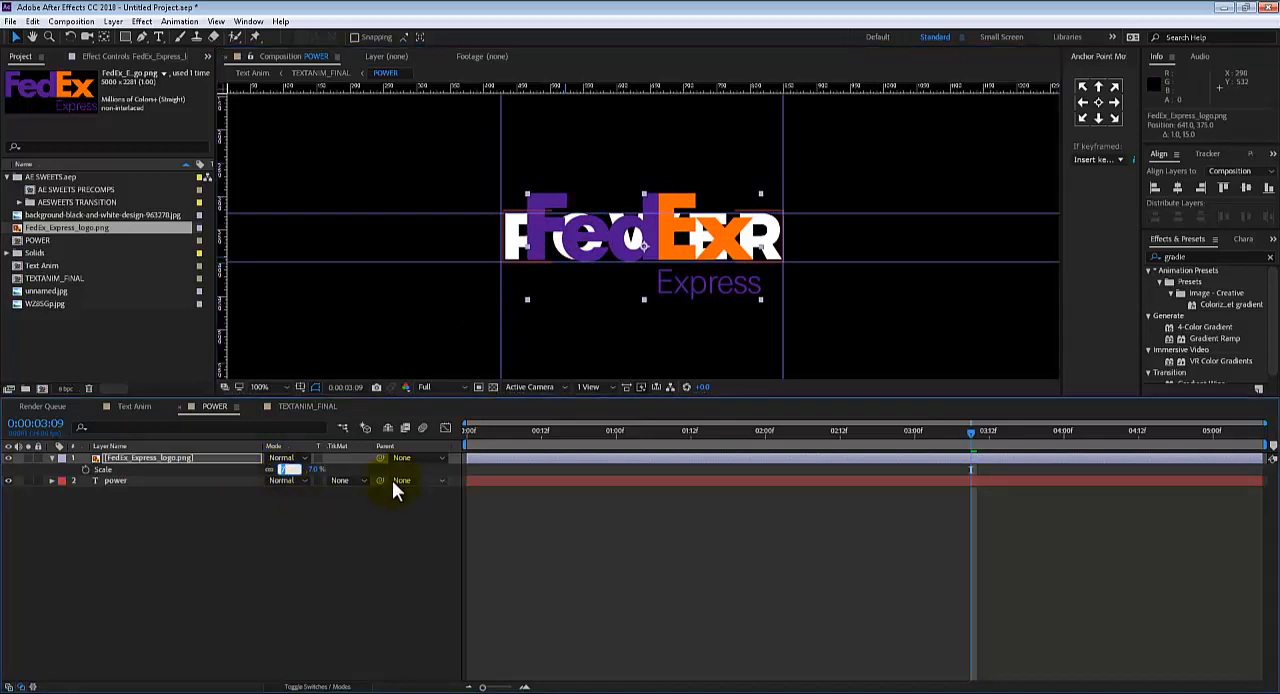
pyautogui.write('50')
pyautogui.press('Return')
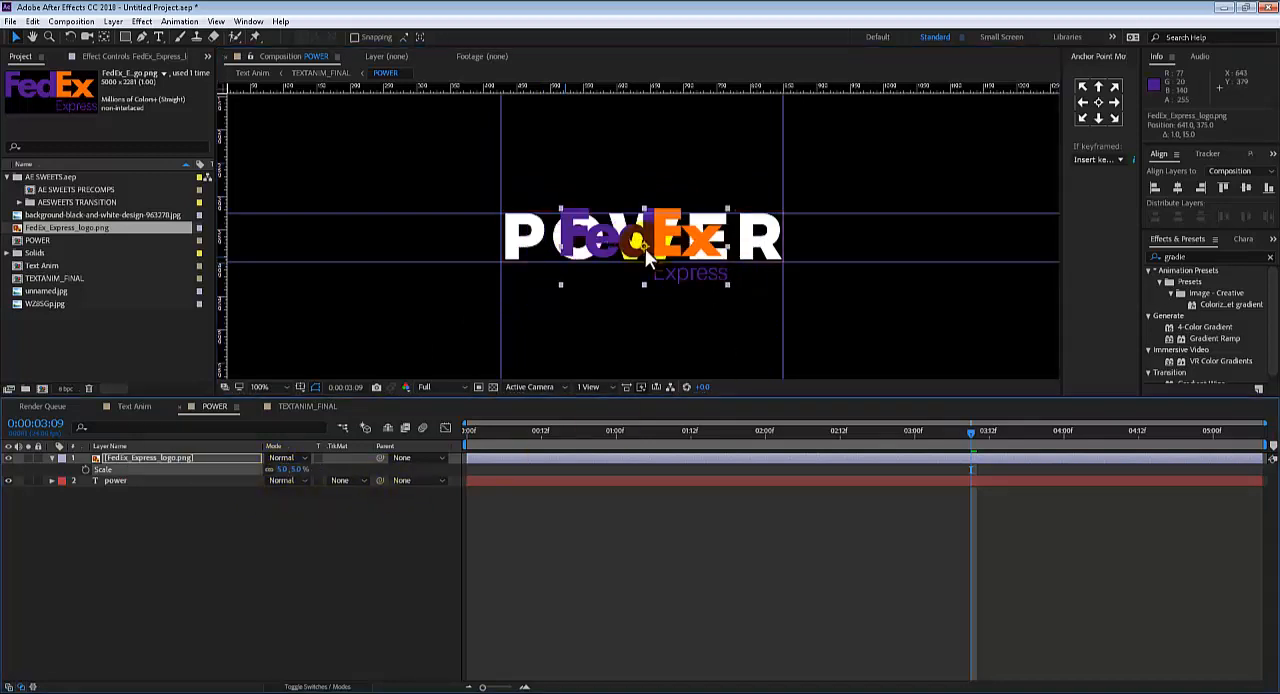
pyautogui.press('Down')
pyautogui.press('Down')
pyautogui.press('Down')
pyautogui.press('Down')
pyautogui.press('Down')
pyautogui.press('Down')
pyautogui.press('Down')
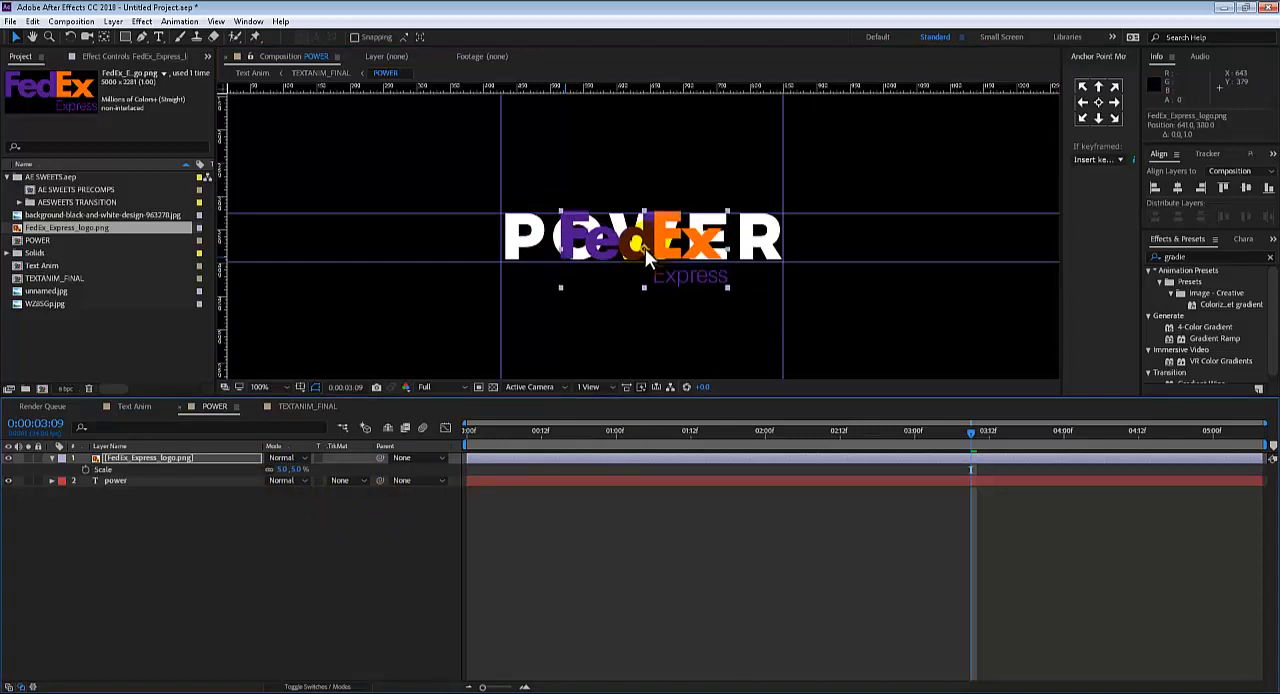
pyautogui.press('Down')
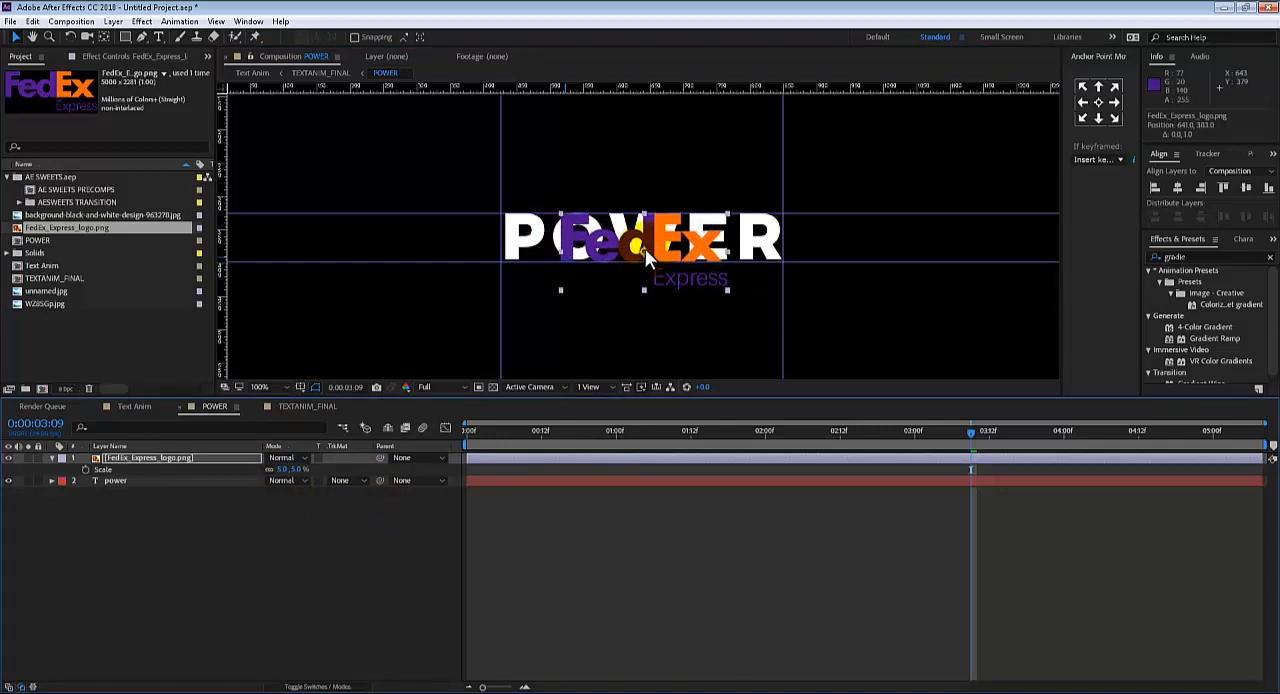
# Hide the power text layer and preview Text Anim with the FedEx logo from the start
pyautogui.click(8, 481)
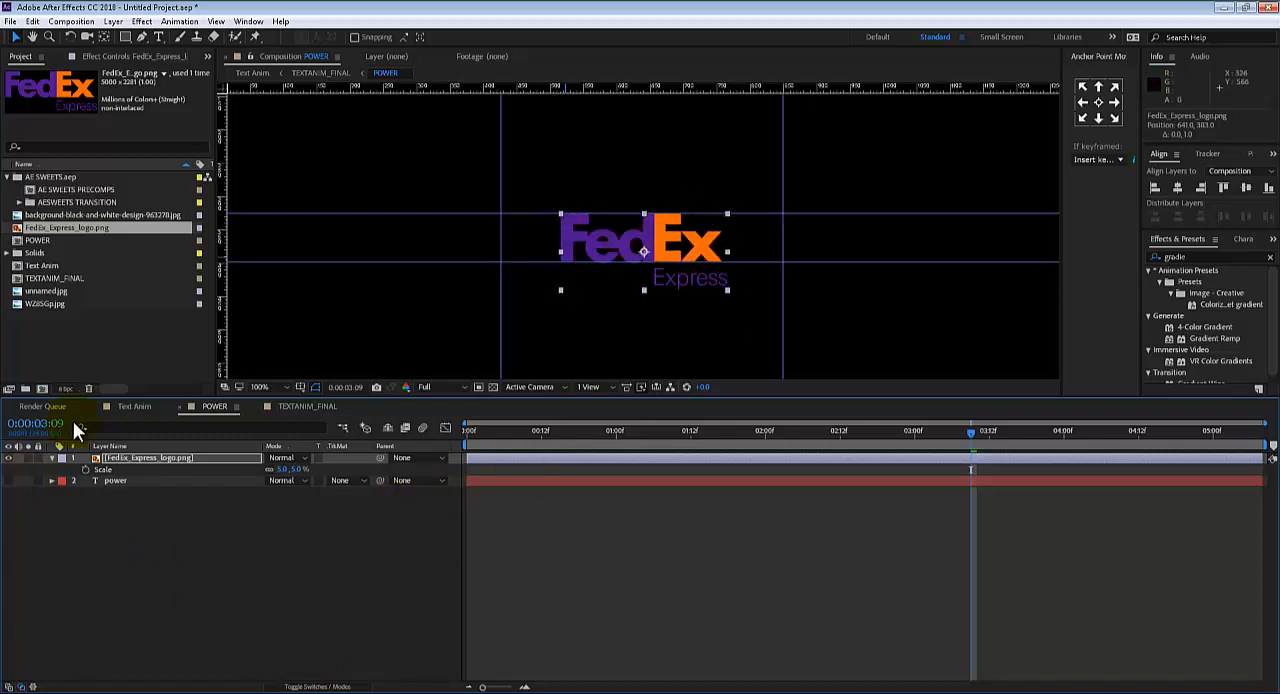
pyautogui.click(125, 406)
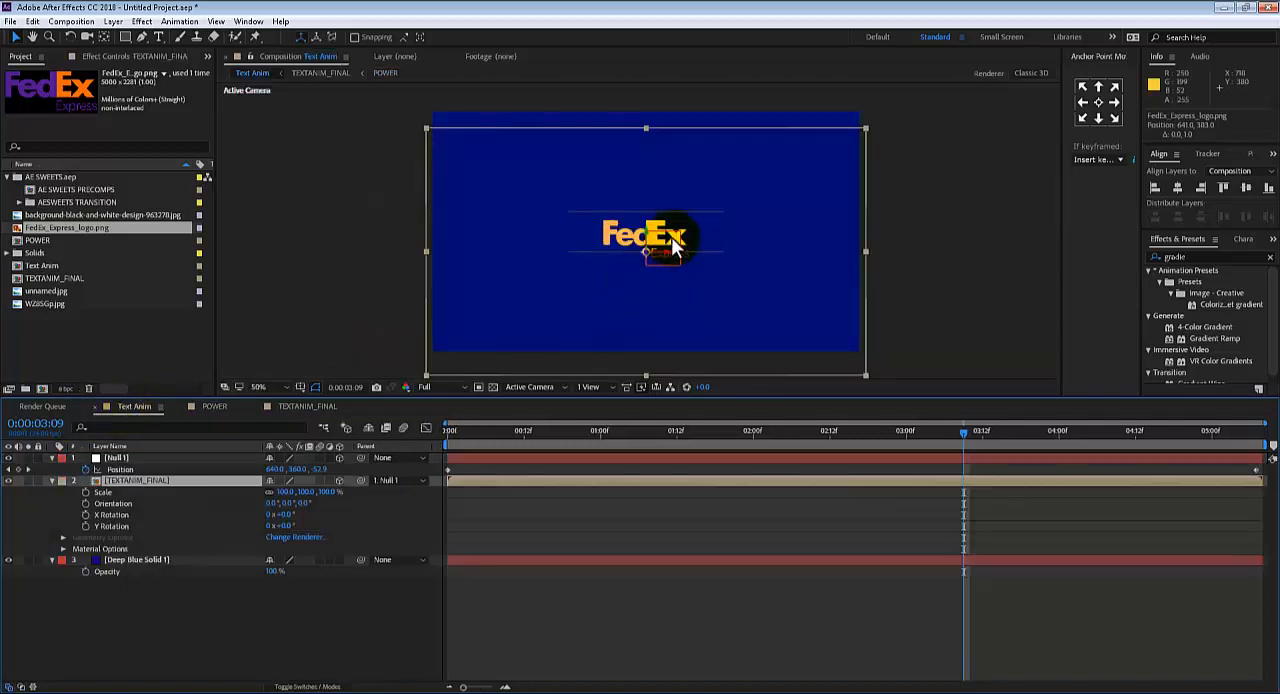
pyautogui.moveTo(582, 435); pyautogui.dragTo(430, 448)
pyautogui.press('space')
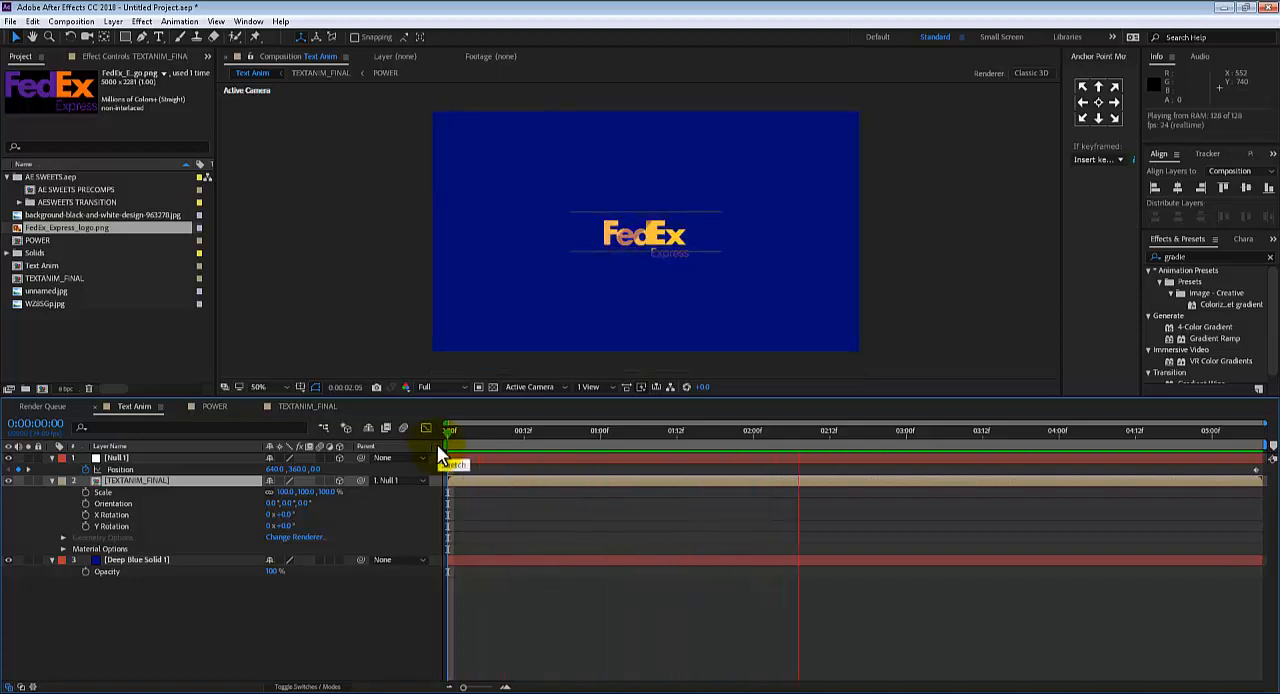
pyautogui.press('space')
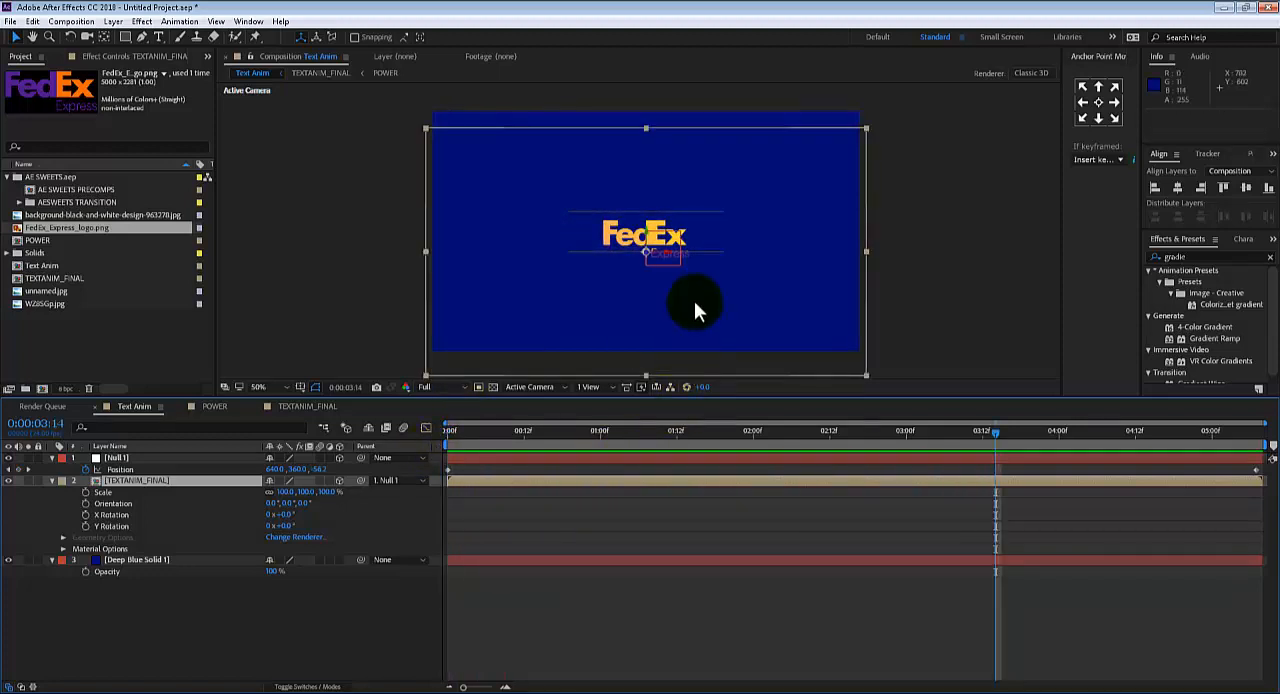
# Inspect the logo's reveal in Text Anim at 100% magnification, scrubbing to 0:00:01:16 and back to 0:00:00:06
pyautogui.scroll(2, 694, 301)
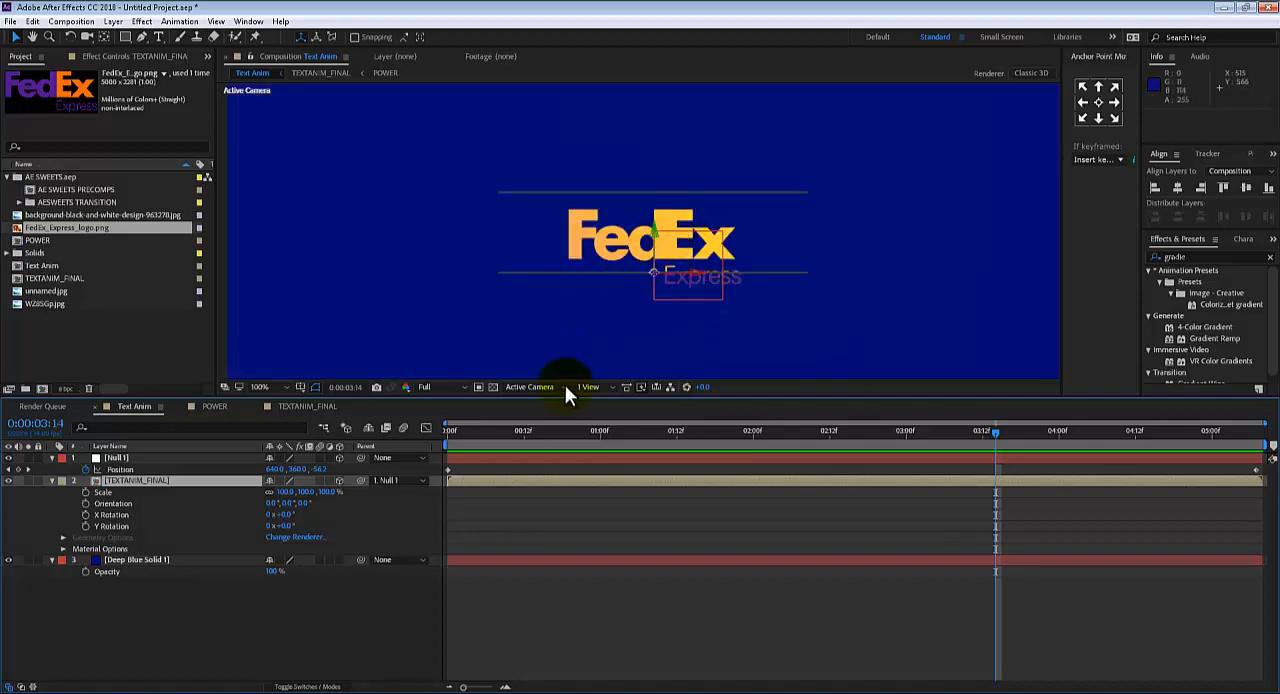
pyautogui.moveTo(515, 433); pyautogui.dragTo(702, 393)
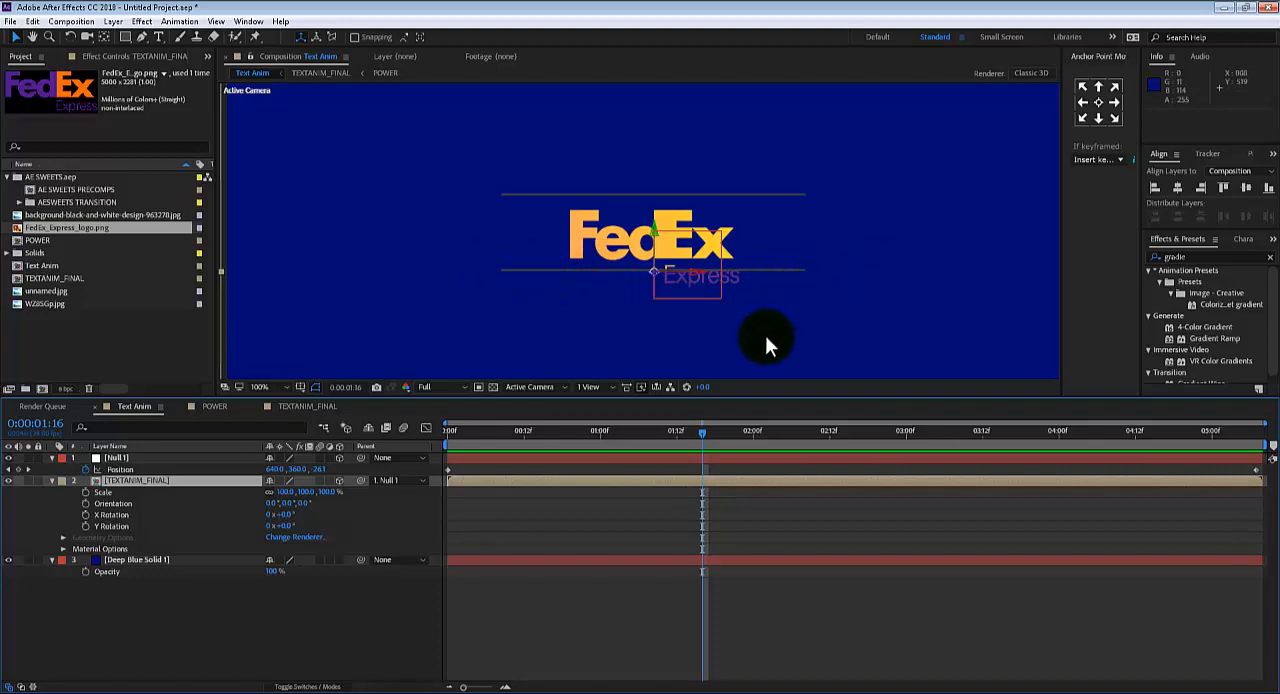
pyautogui.press('space')
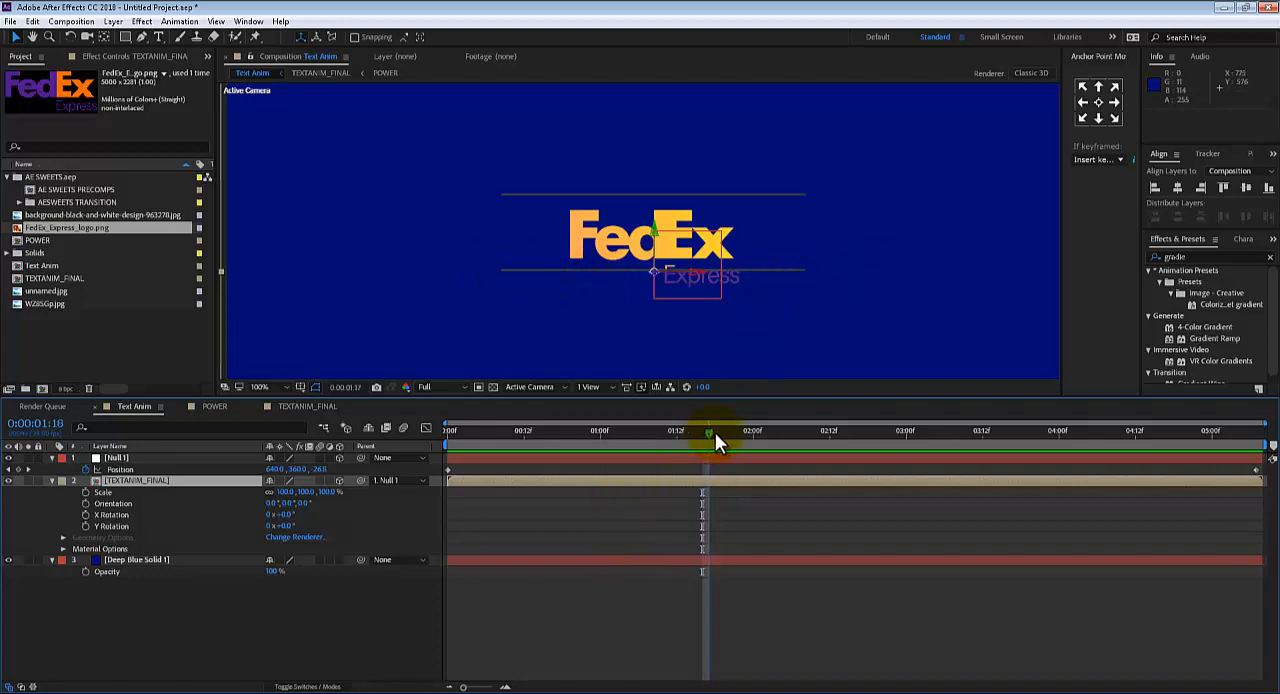
pyautogui.moveTo(863, 432); pyautogui.dragTo(483, 408)
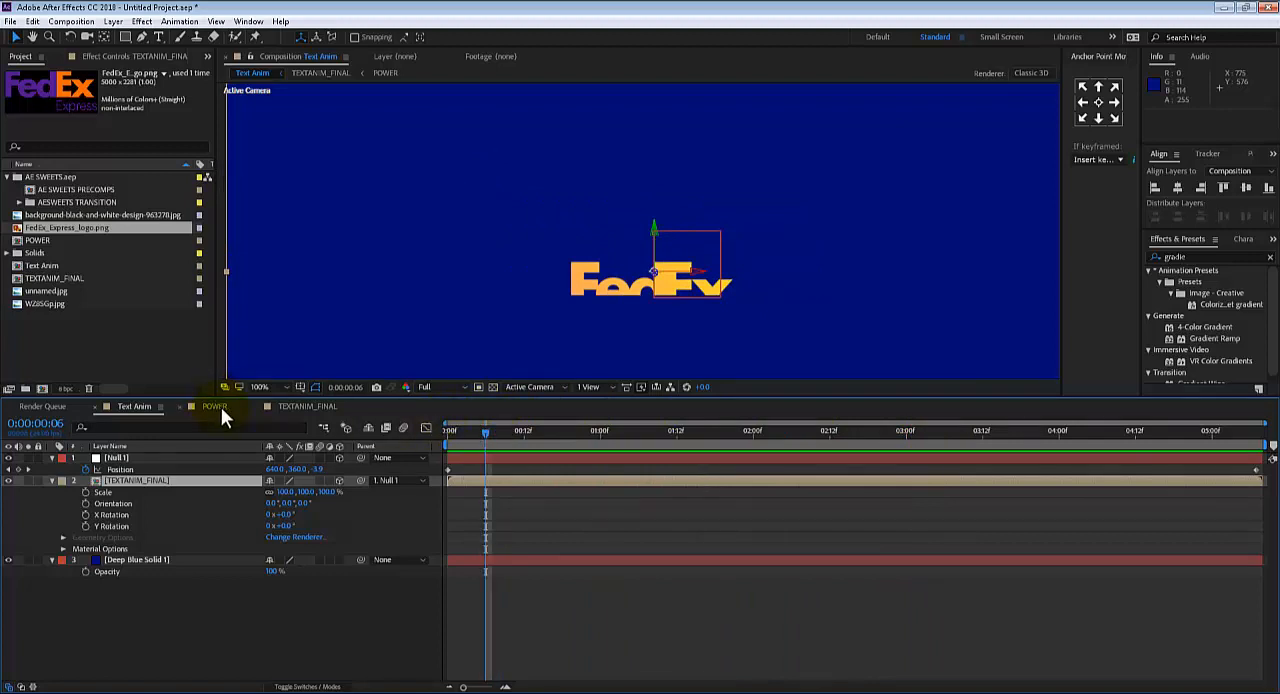
# Trace the logo through TEXTANIM_FINAL and POWER, and compare its appearance with Text Anim at 0:00:01:17
pyautogui.click(302, 402)
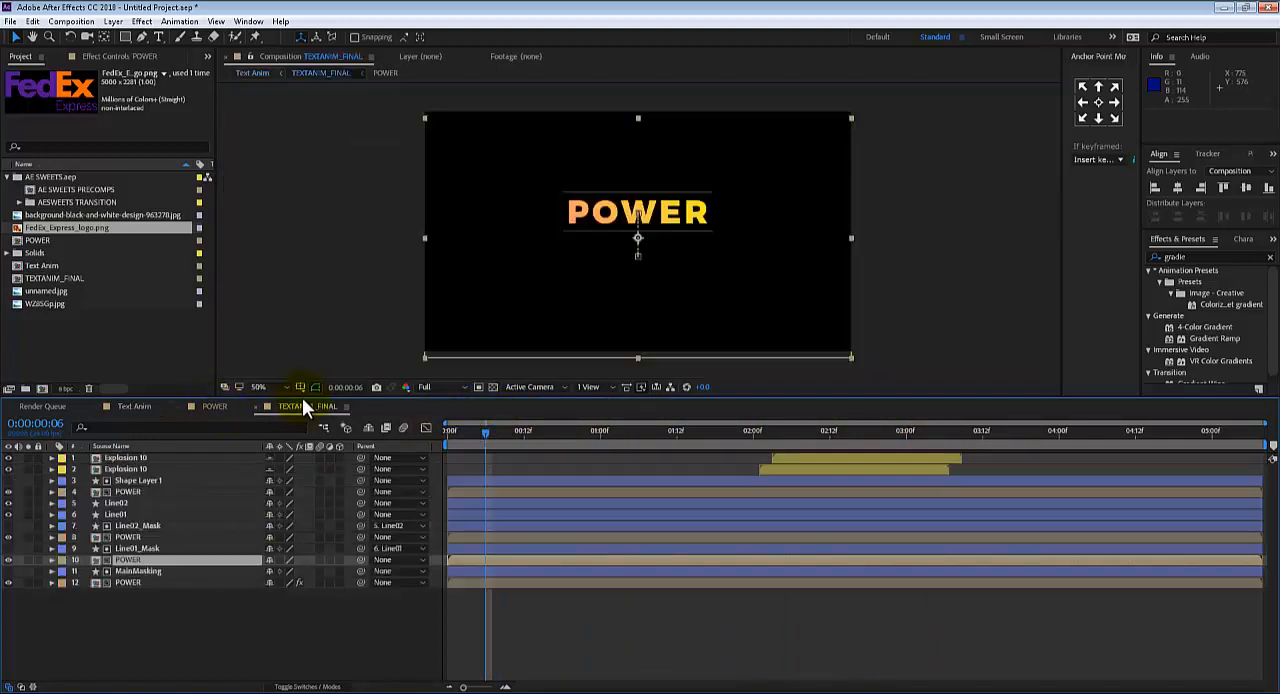
pyautogui.doubleClick(133, 559)
pyautogui.click(122, 480)
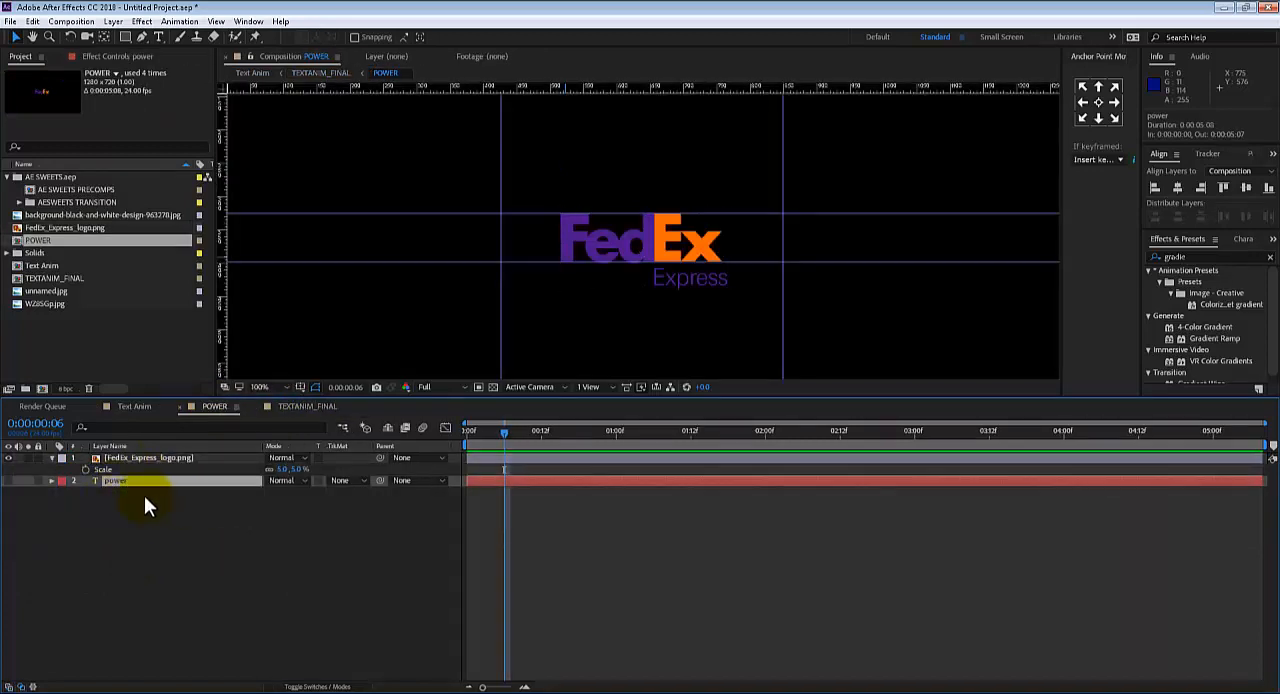
pyautogui.click(284, 470)
pyautogui.click(131, 408)
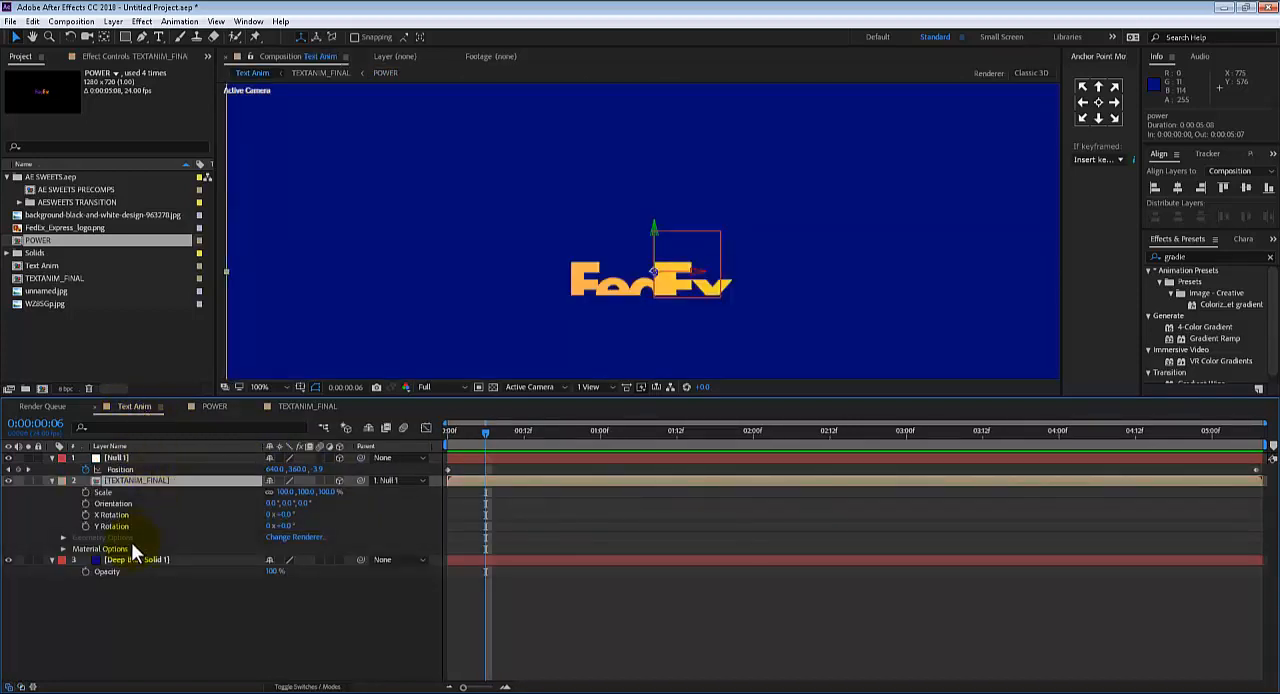
pyautogui.click(307, 407)
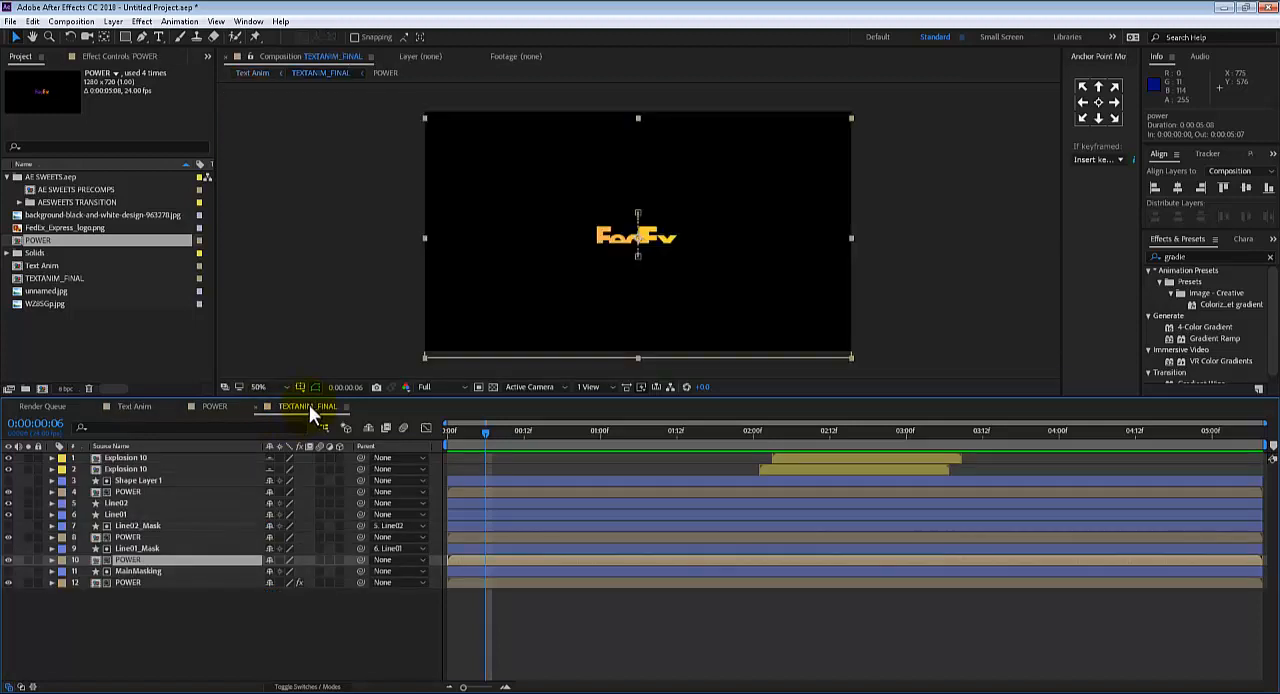
pyautogui.click(150, 409)
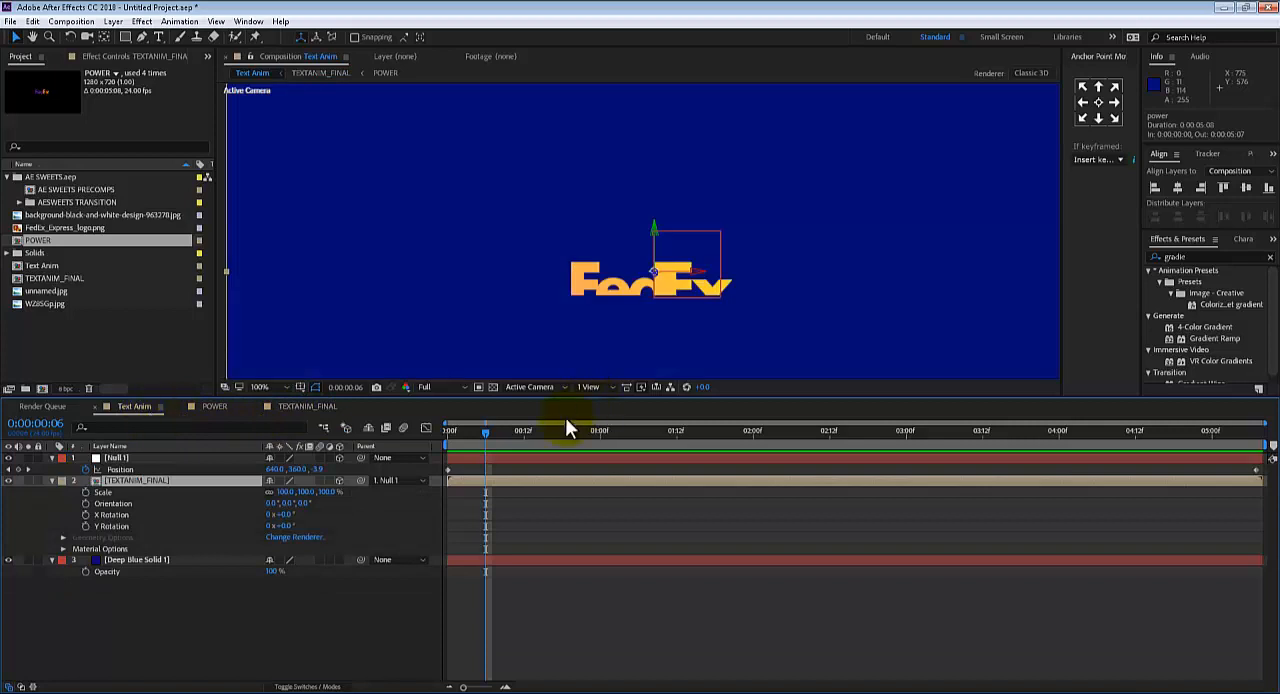
pyautogui.moveTo(487, 439); pyautogui.dragTo(711, 421)
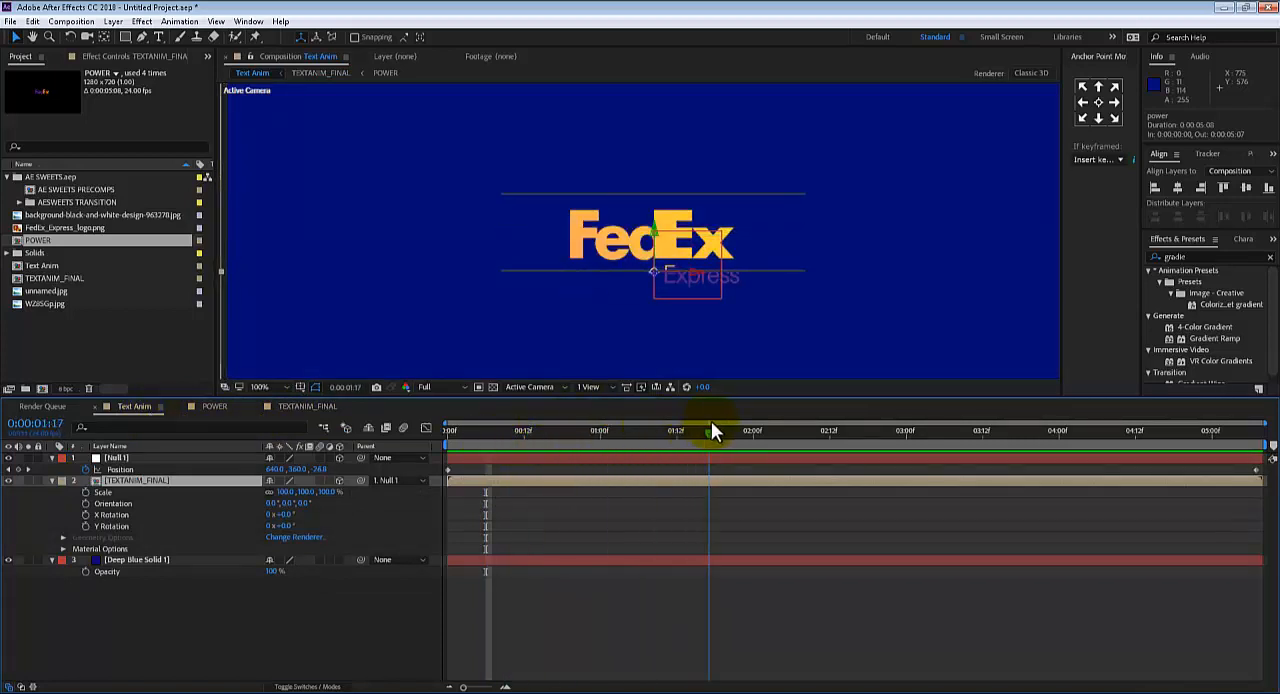
pyautogui.click(303, 407)
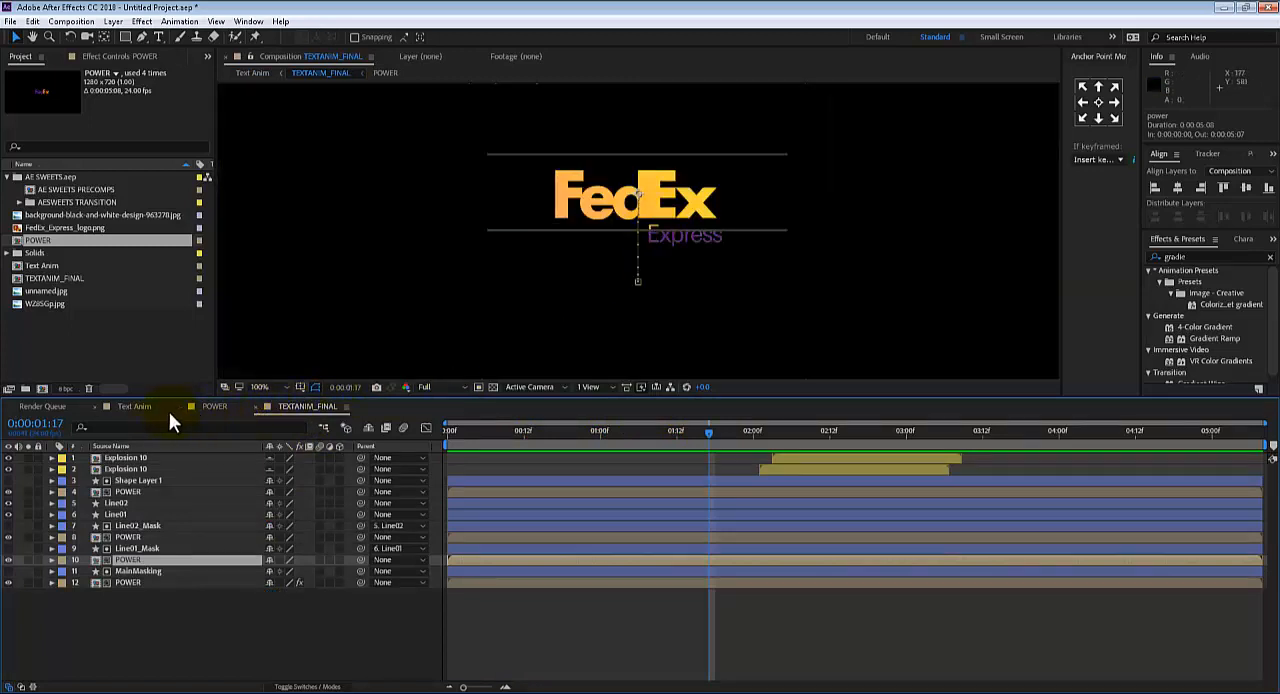
pyautogui.click(144, 403)
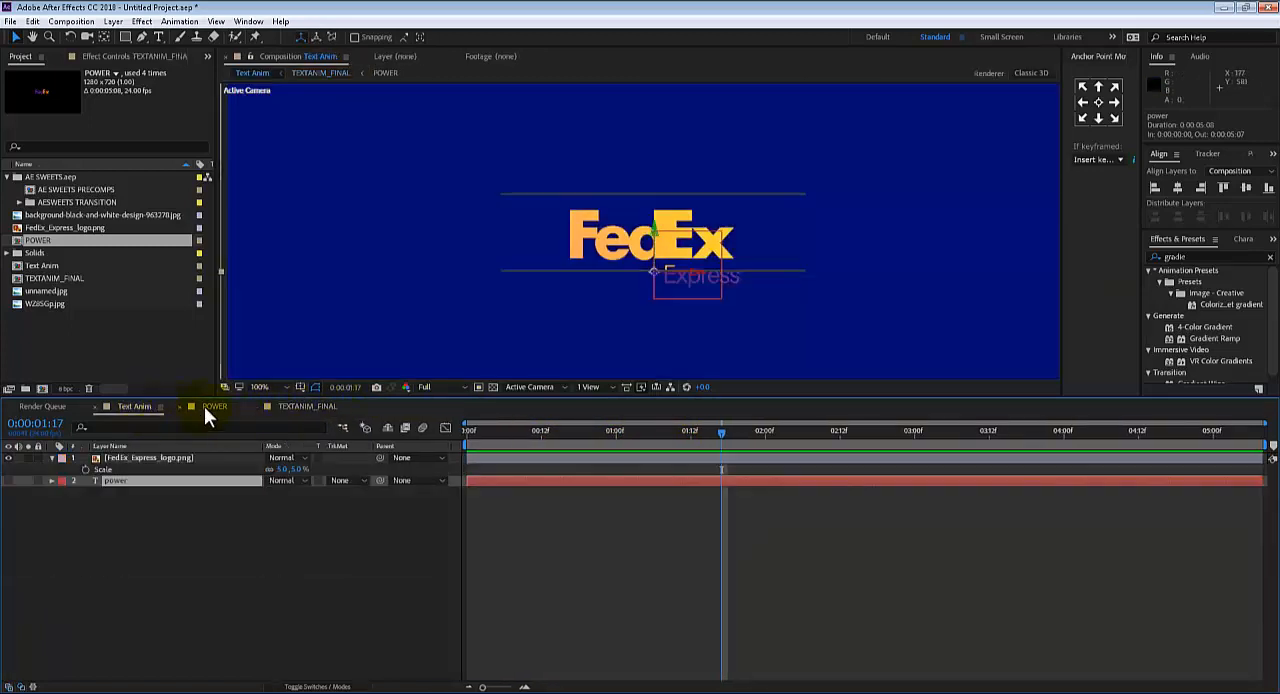
# Return to the POWER composition and make the power text layer visible again
pyautogui.click(210, 406)
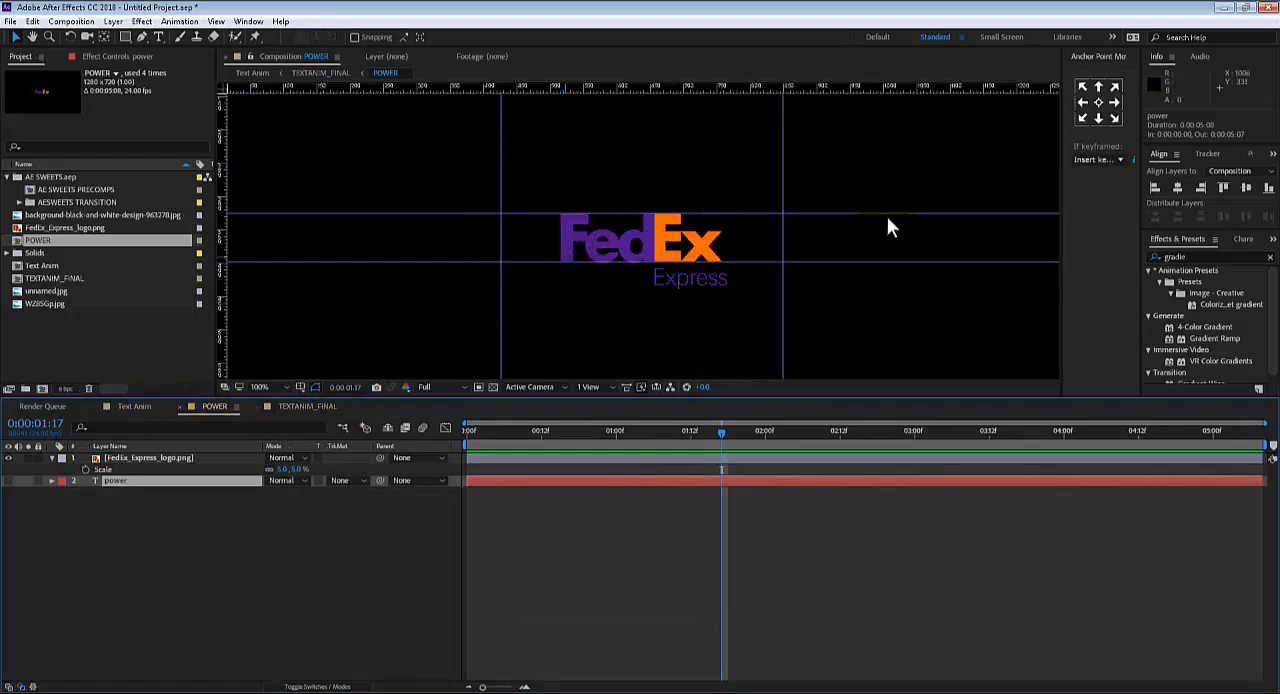
pyautogui.click(9, 481)
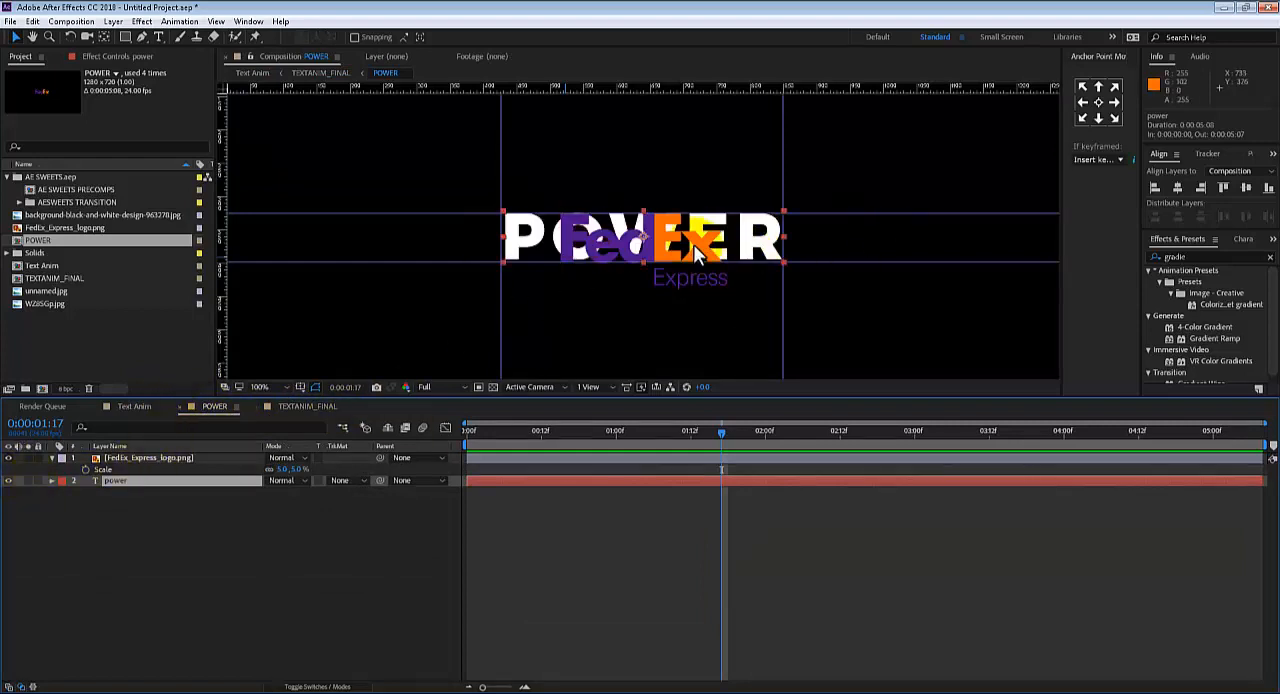
# Hide the power text layer, set the FedEx logo's scale to 10%, and move the logo up to position 640, 366
pyautogui.click(9, 481)
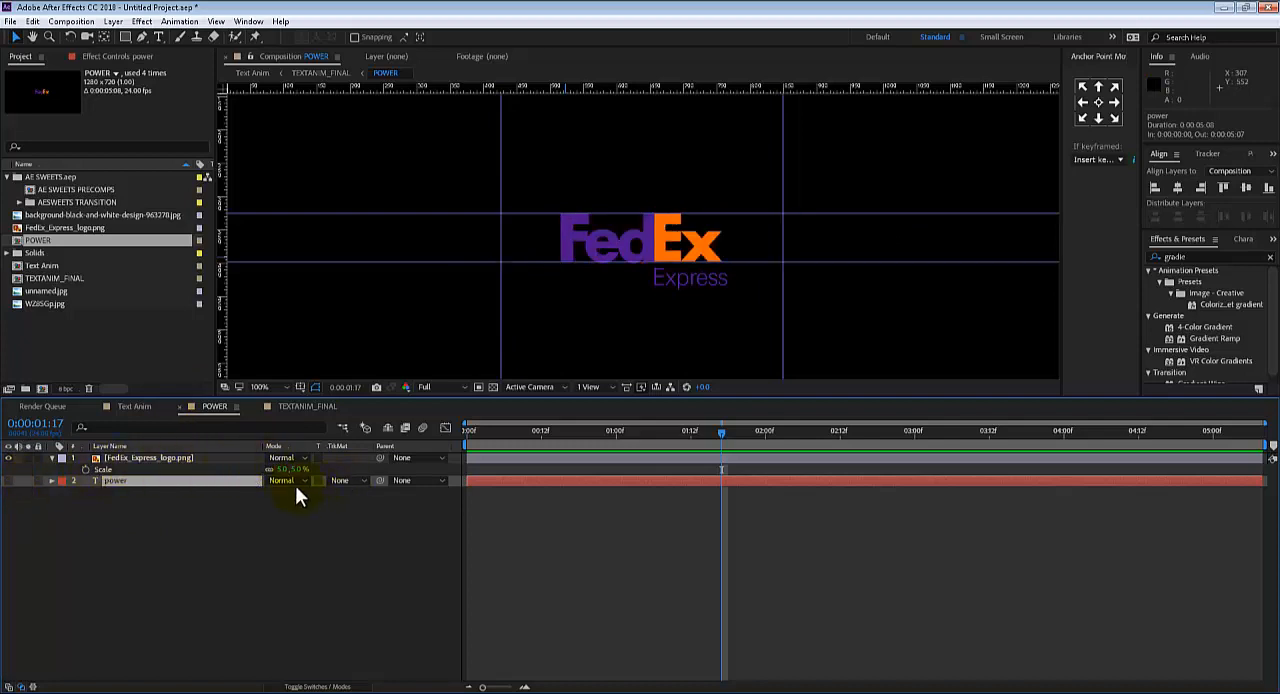
pyautogui.moveTo(288, 467); pyautogui.dragTo(284, 463)
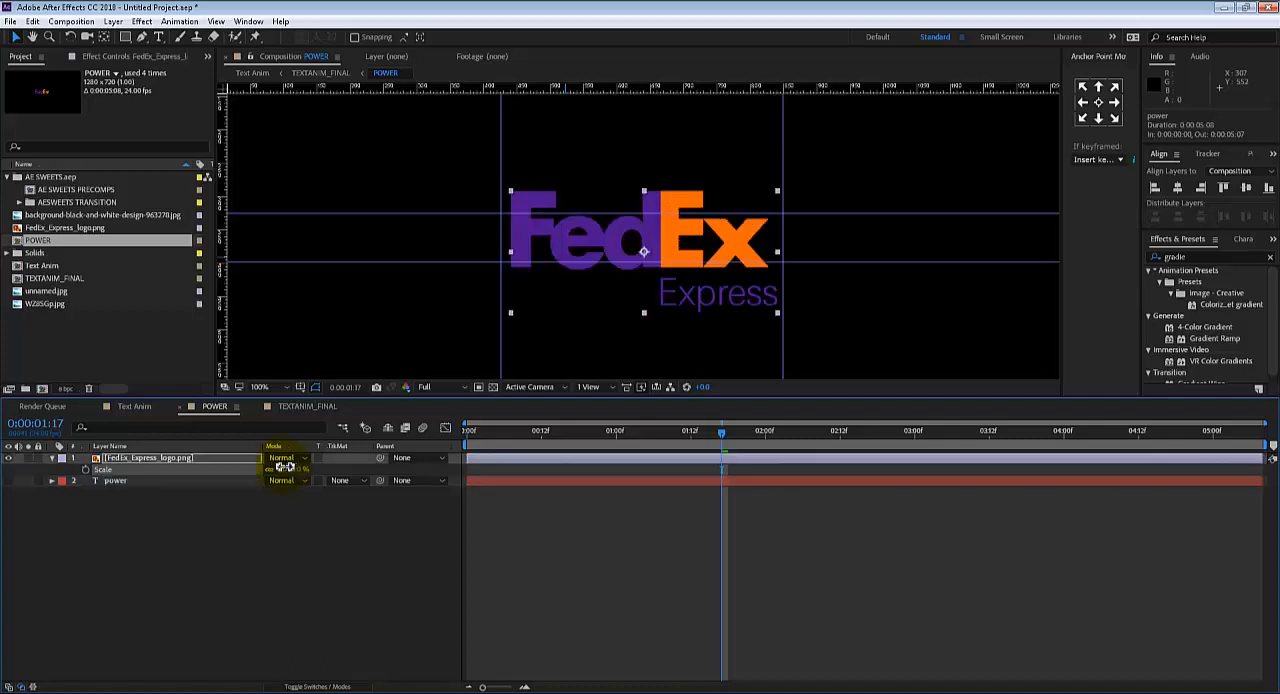
pyautogui.write('10')
pyautogui.press('Return')
pyautogui.moveTo(629, 244)
pyautogui.mouseDown()
pyautogui.moveTo(629, 222)
pyautogui.moveTo(629, 239)
pyautogui.mouseUp()
# Inspect the enlarged logo's reveal in Text Anim, scrubbing from the first frame past 0:00:01:17 and back to 0:00:01:07
pyautogui.click(134, 406)
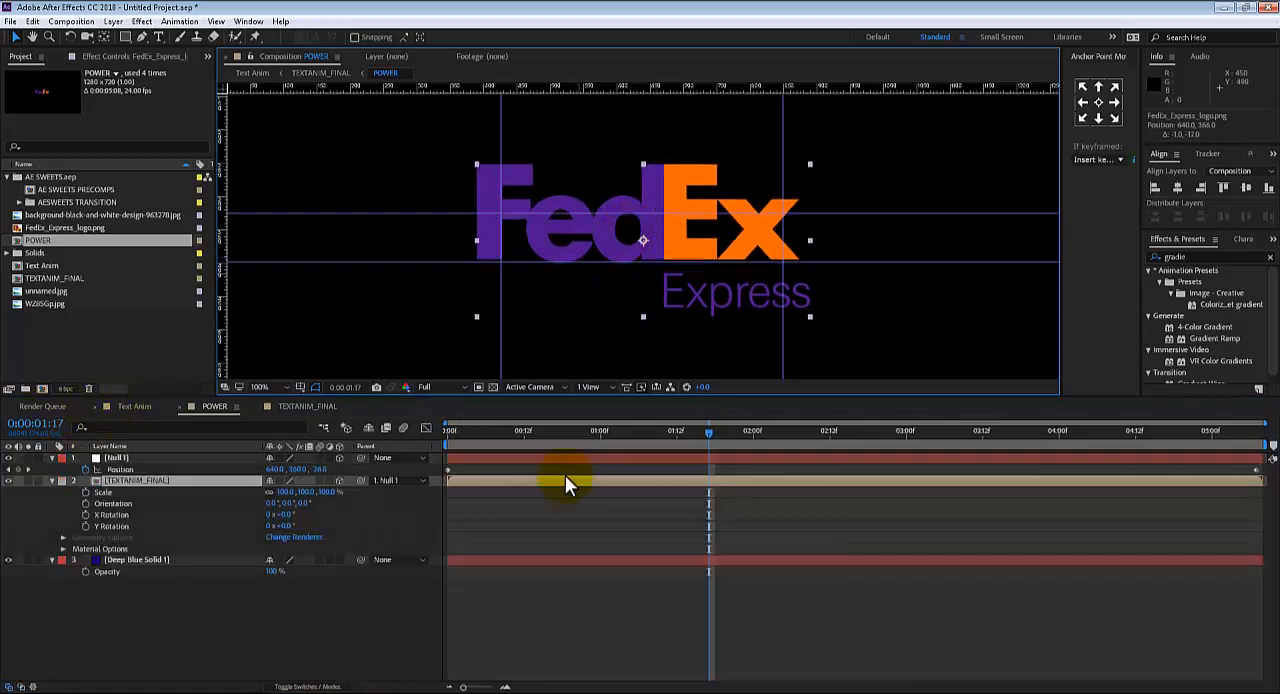
pyautogui.click(699, 440)
pyautogui.moveTo(658, 432); pyautogui.dragTo(449, 435)
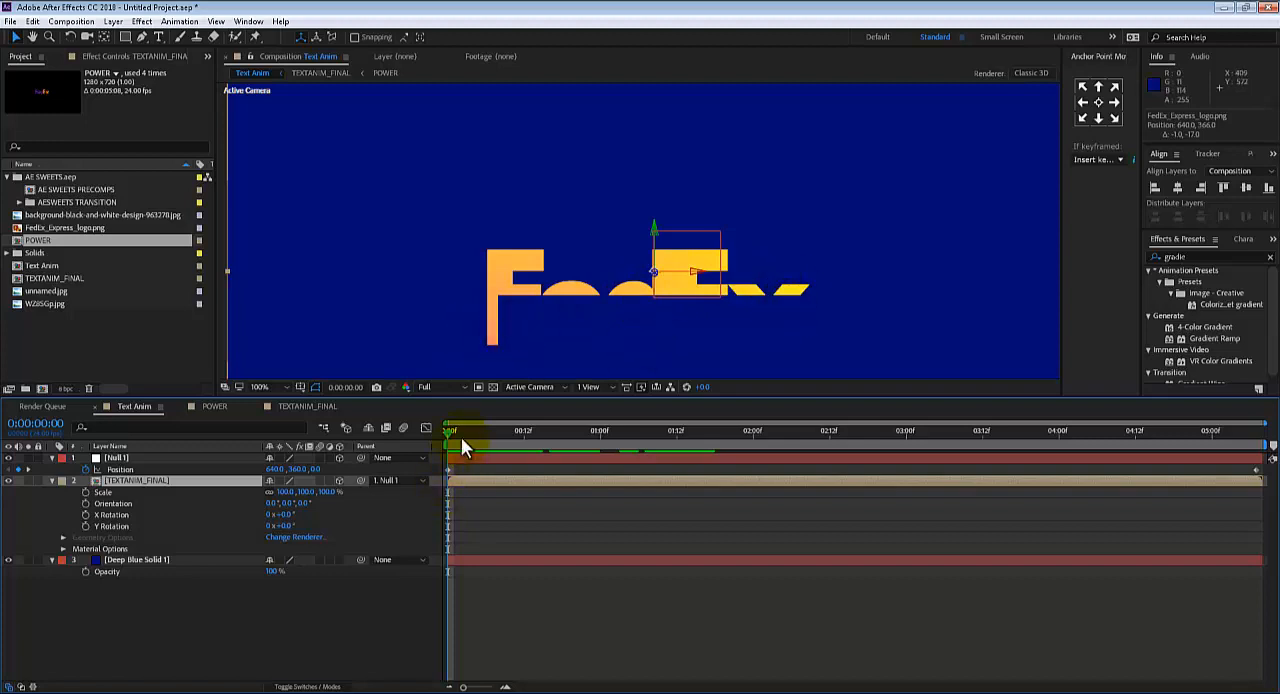
pyautogui.moveTo(461, 437); pyautogui.dragTo(699, 386)
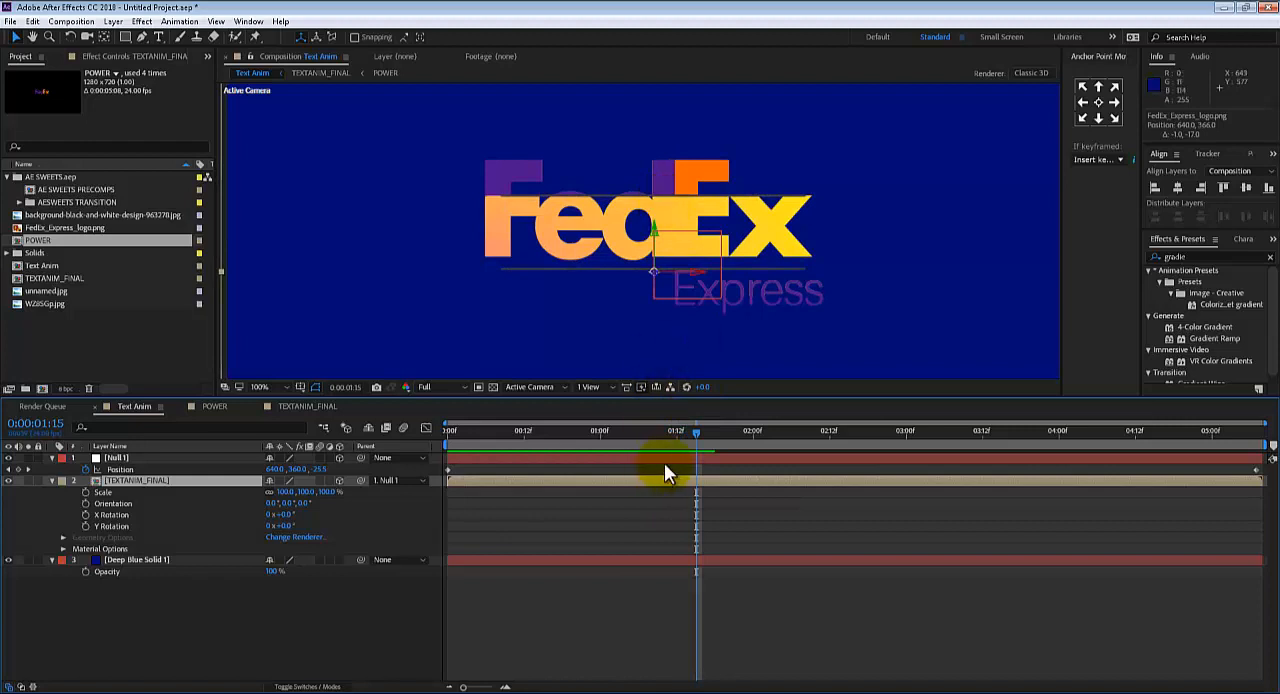
pyautogui.click(711, 434)
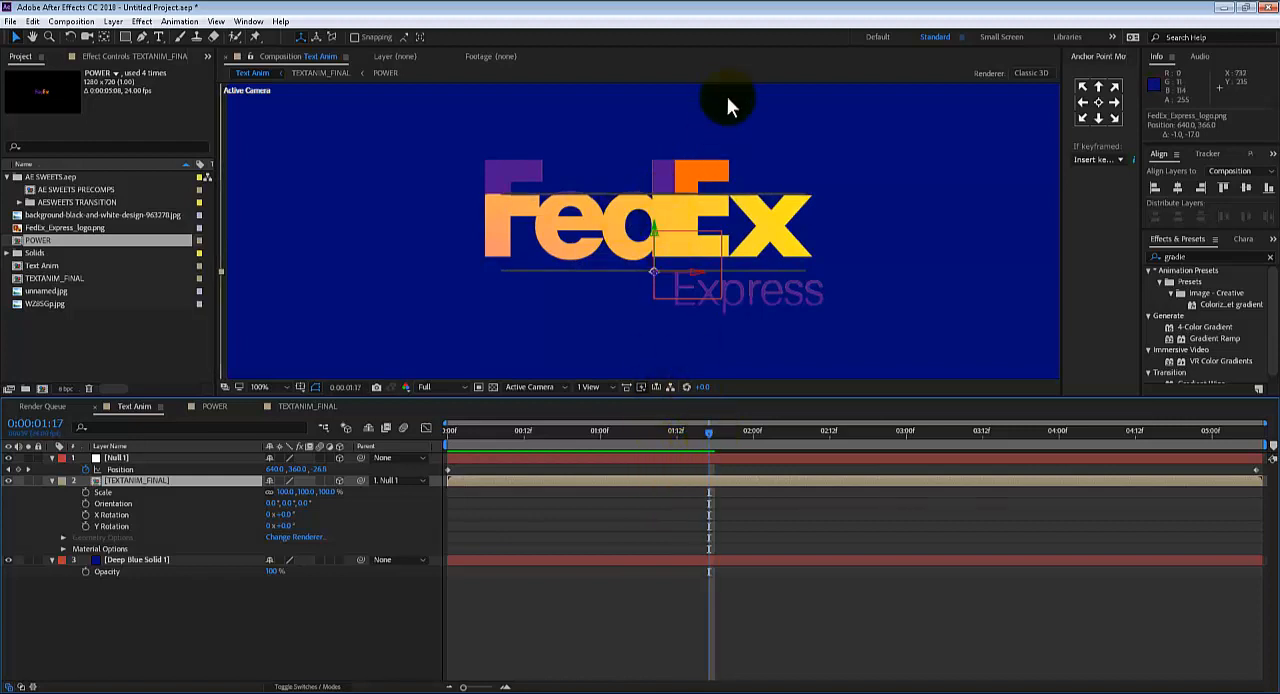
pyautogui.moveTo(711, 433); pyautogui.dragTo(758, 433)
pyautogui.moveTo(695, 467); pyautogui.dragTo(639, 439)
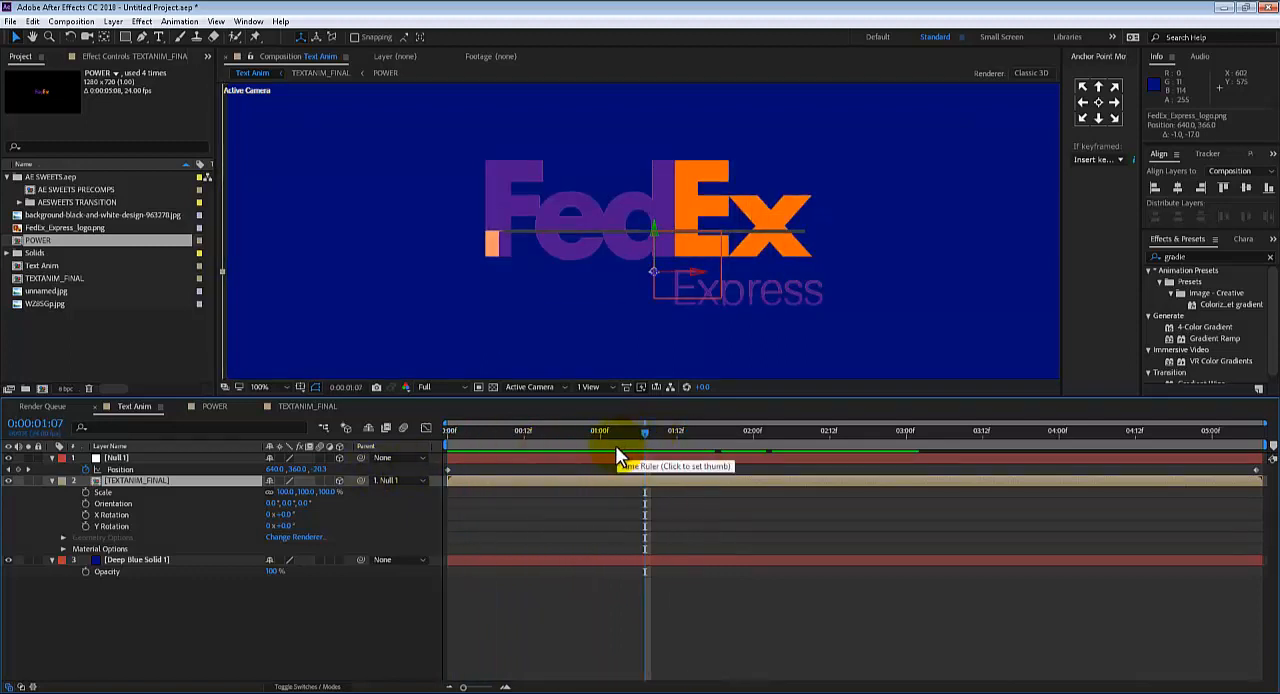
# View Text Anim at 50% magnification, scrub to 0:00:00:21, and examine the logo's masking at that frame in TEXTANIM_FINAL
pyautogui.press(',')
pyautogui.press(',')
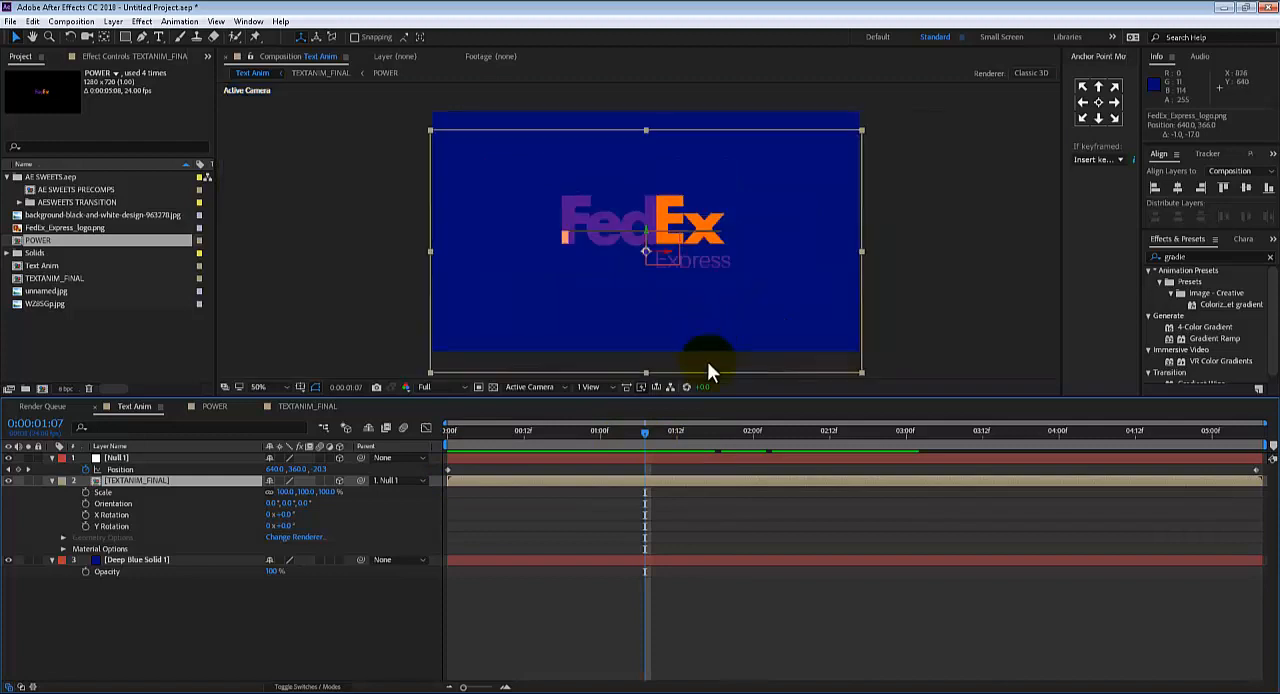
pyautogui.moveTo(649, 434); pyautogui.dragTo(581, 405)
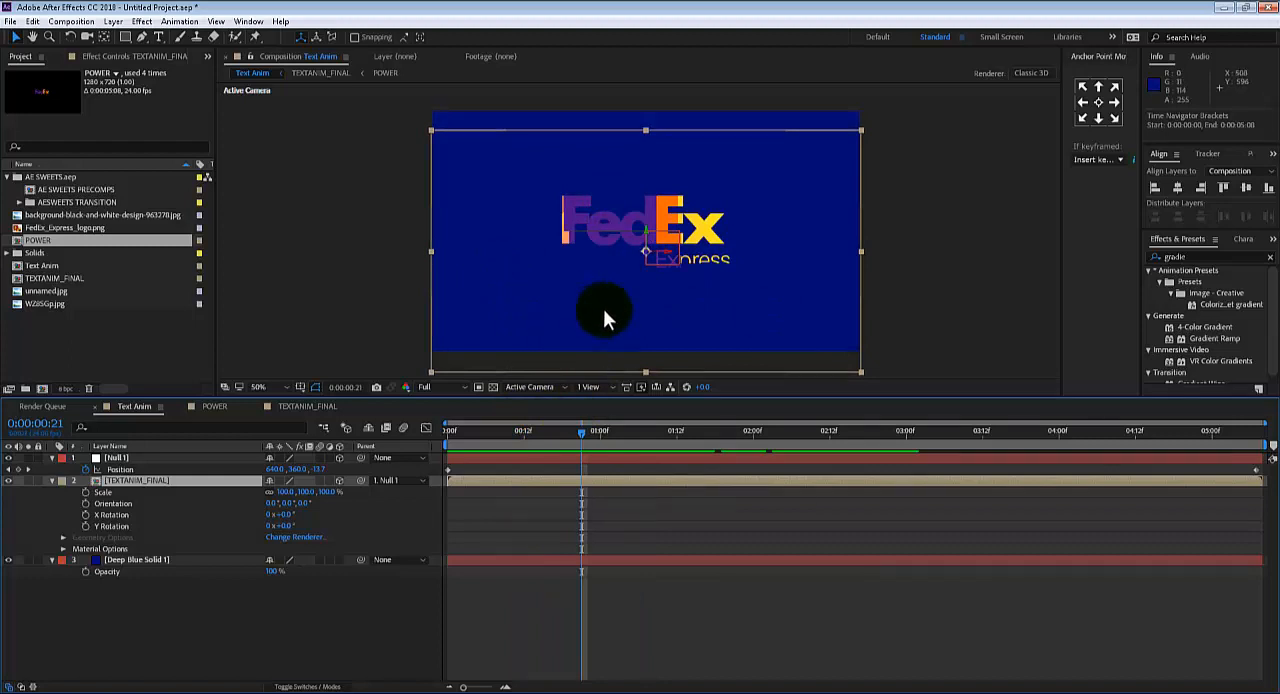
pyautogui.click(288, 405)
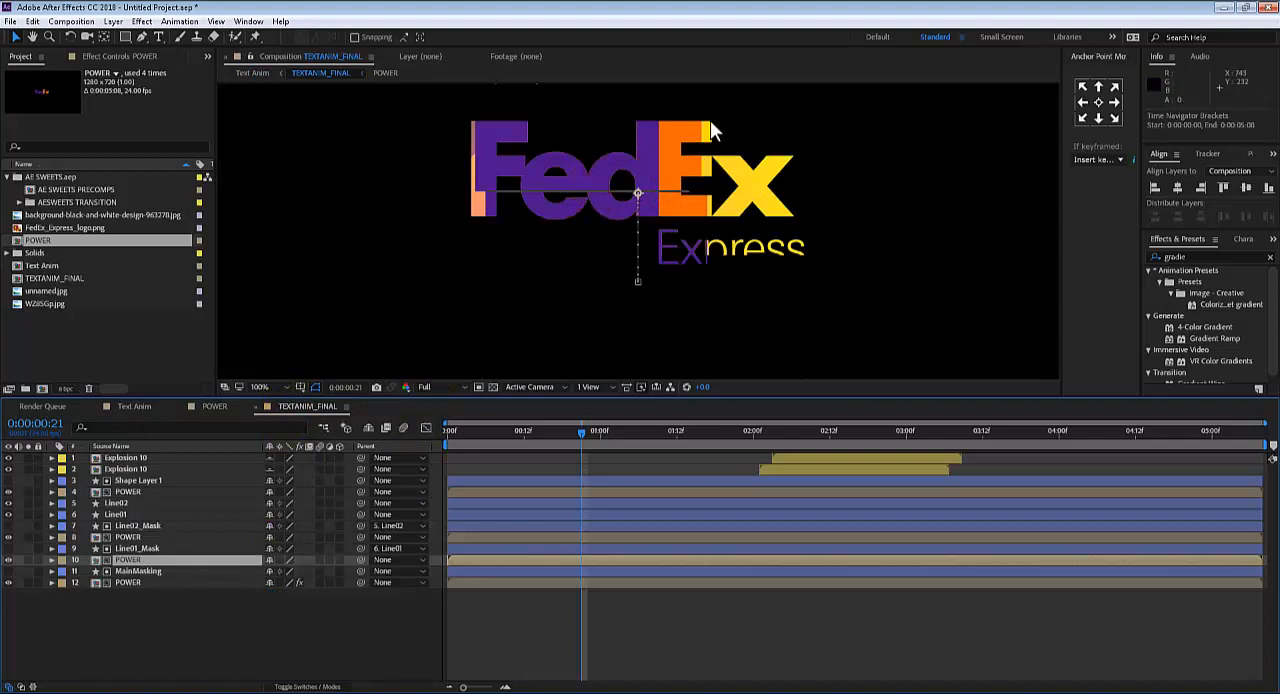
# In the POWER composition, hide the FedEx logo layer and make the power text layer visible again
pyautogui.click(205, 405)
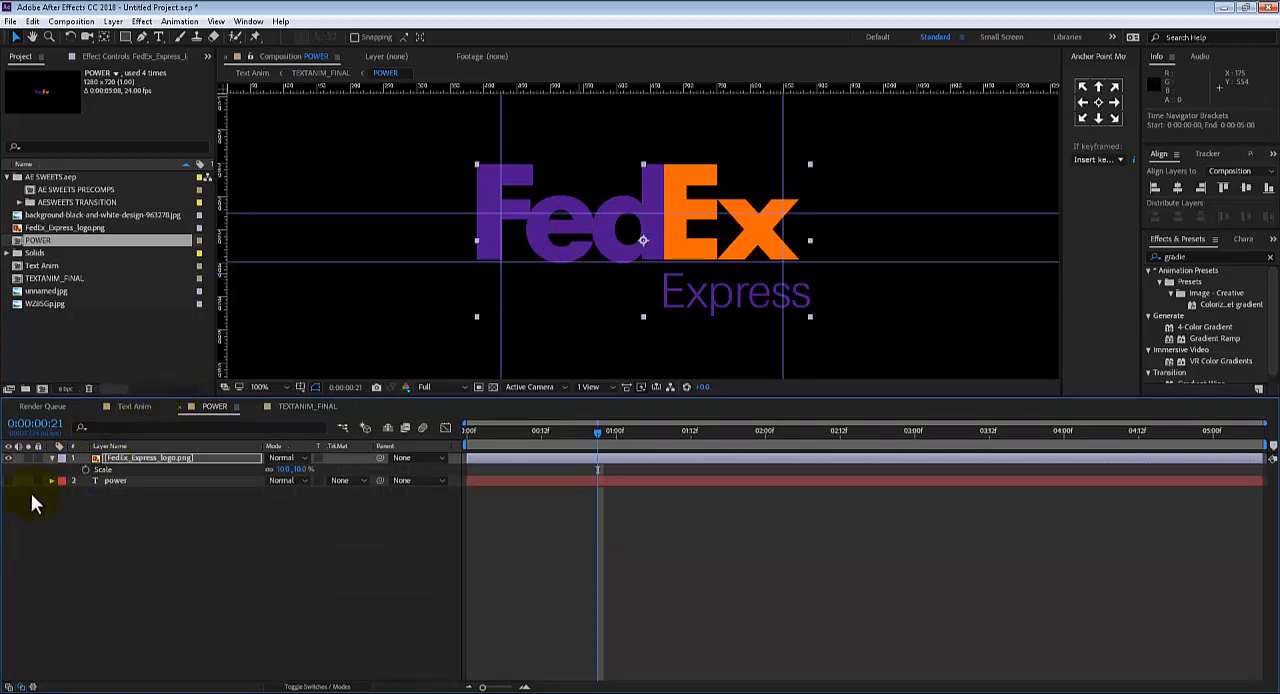
pyautogui.click(8, 457)
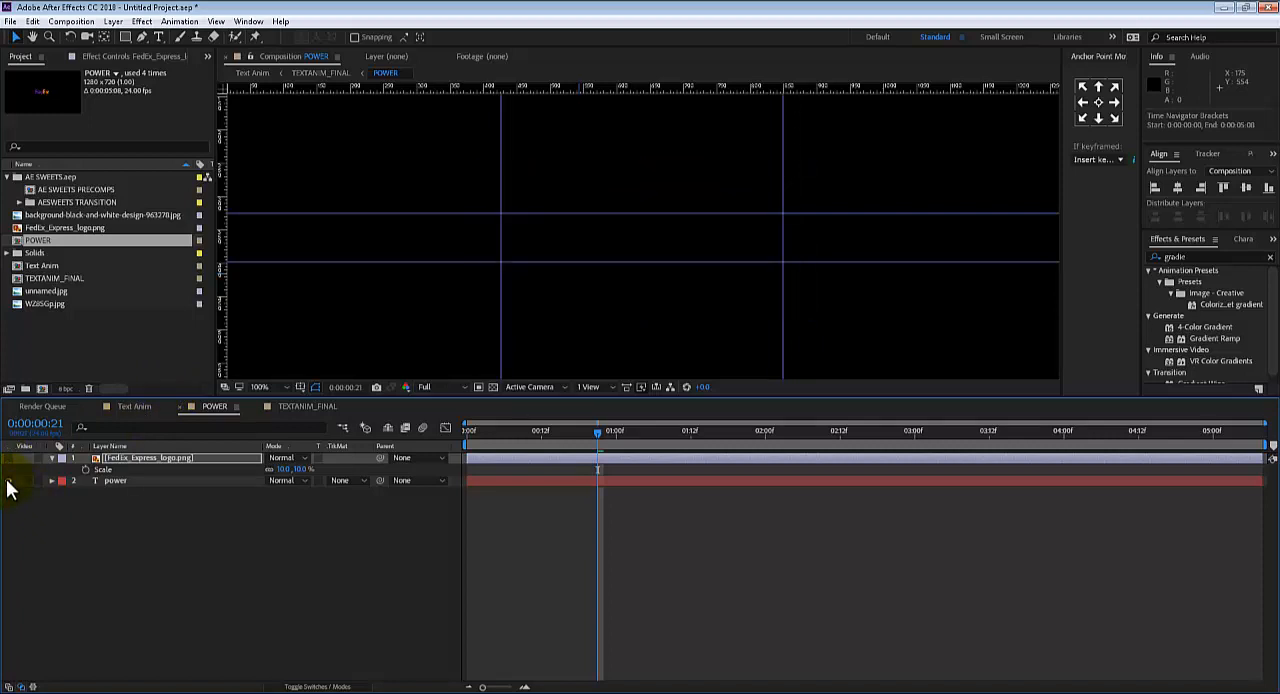
pyautogui.click(8, 480)
# Preview Text Anim with the POWER text from the first frame, stop at 0:00:03:22, and deselect all layers
pyautogui.click(135, 407)
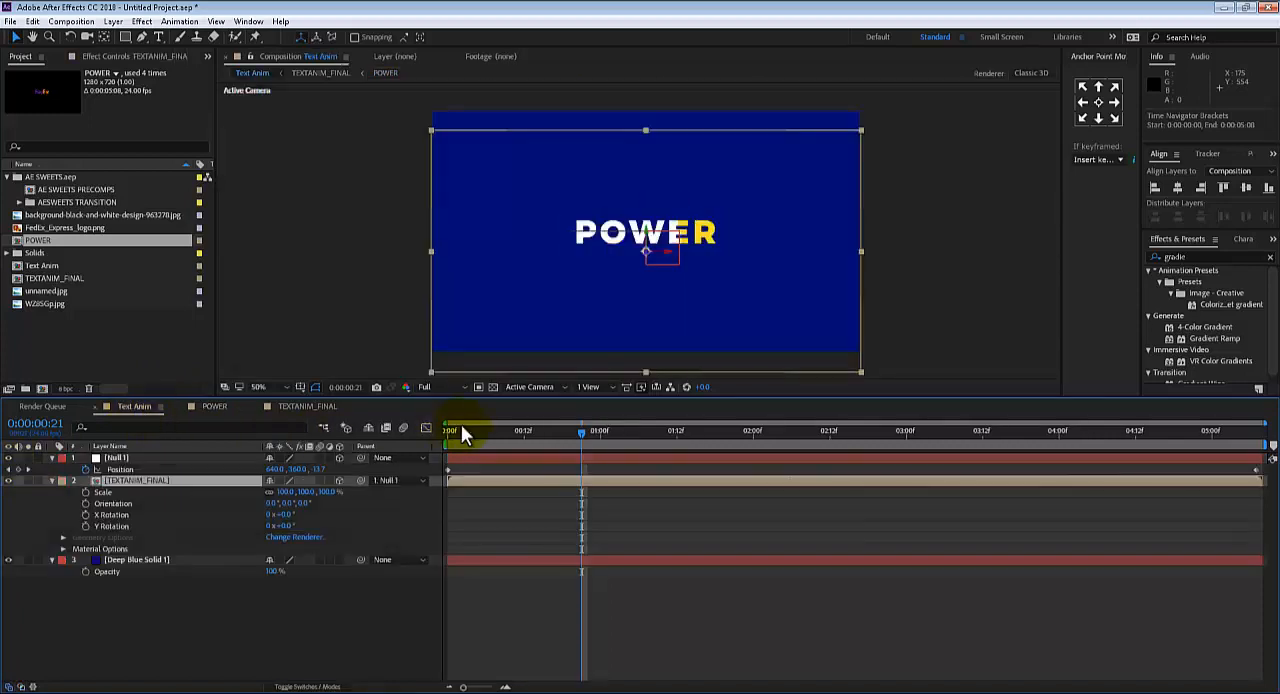
pyautogui.moveTo(461, 424); pyautogui.dragTo(391, 442)
pyautogui.press('space')
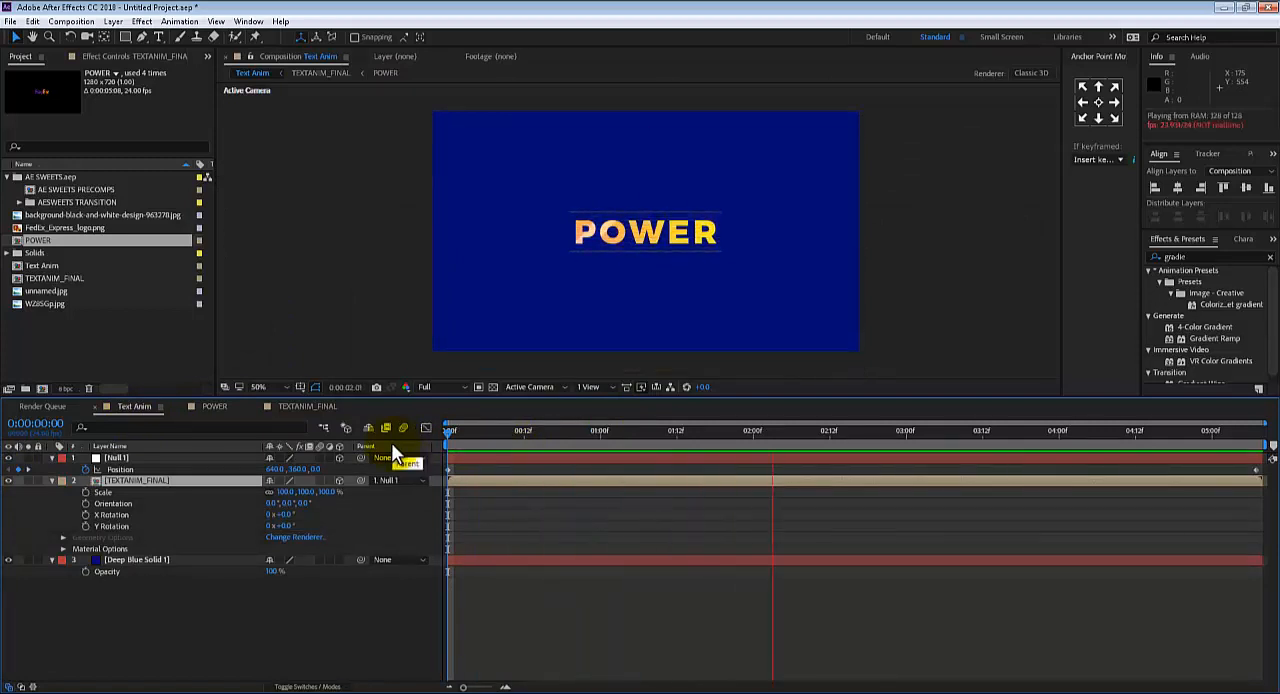
pyautogui.click(191, 458)
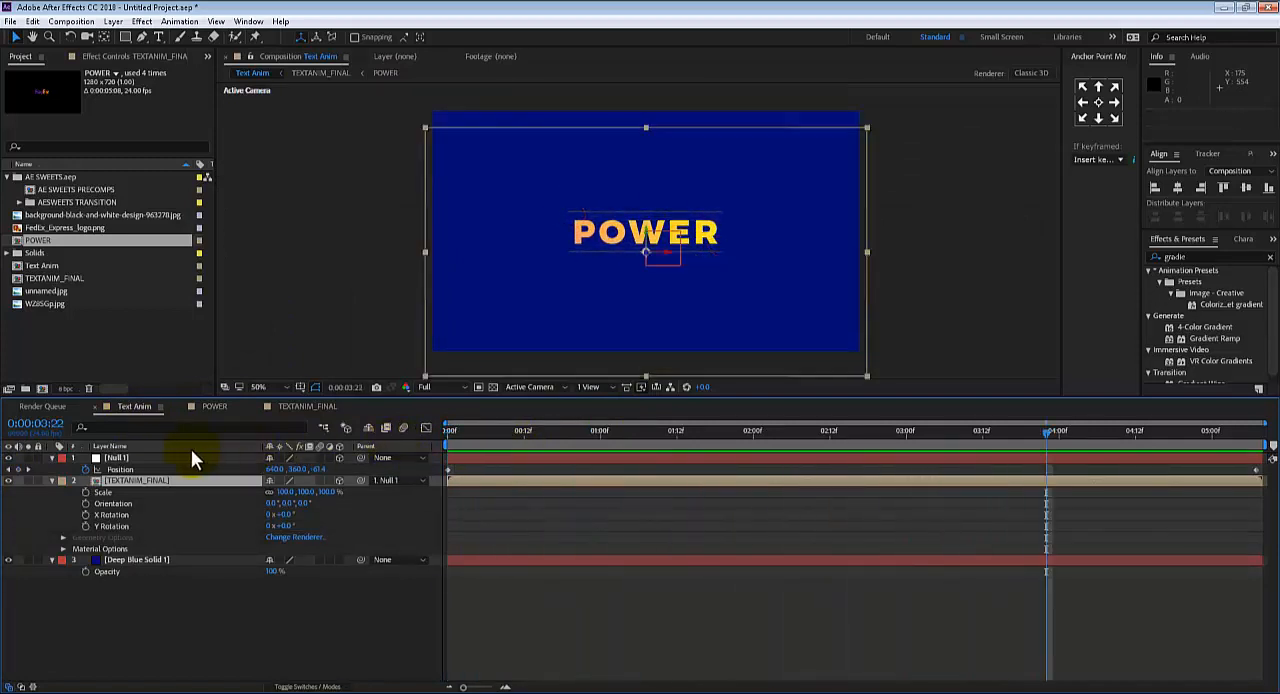
pyautogui.click(344, 320)
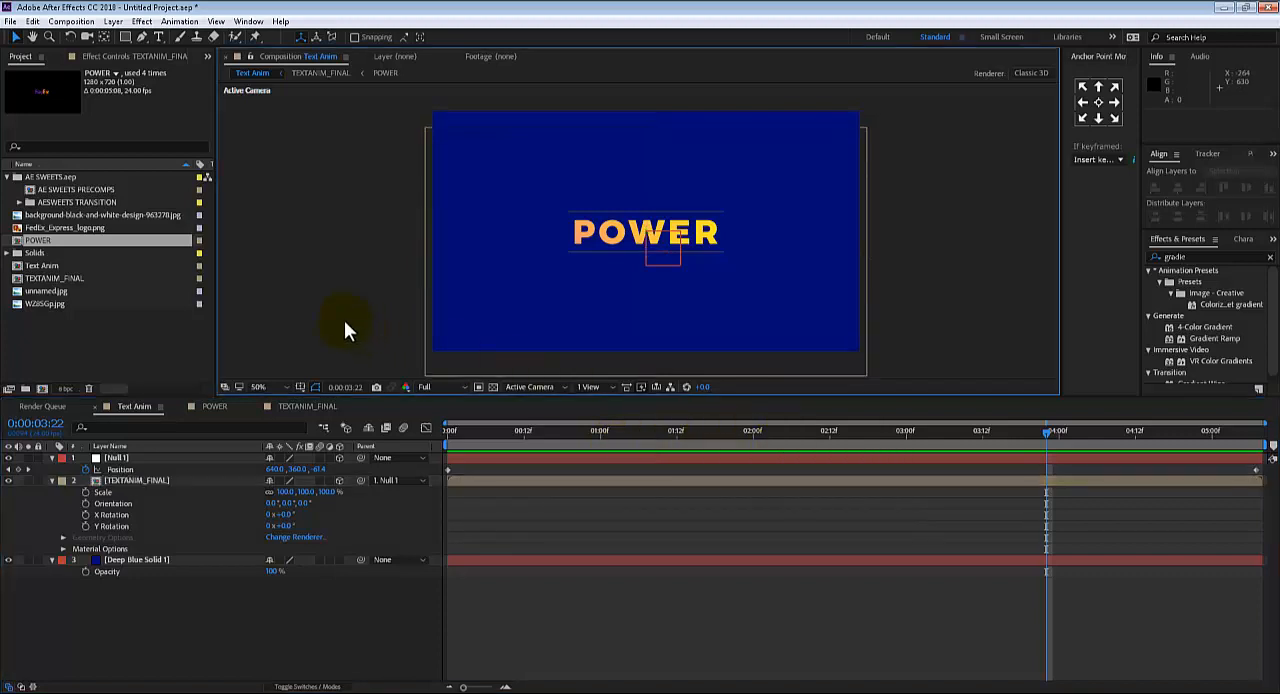